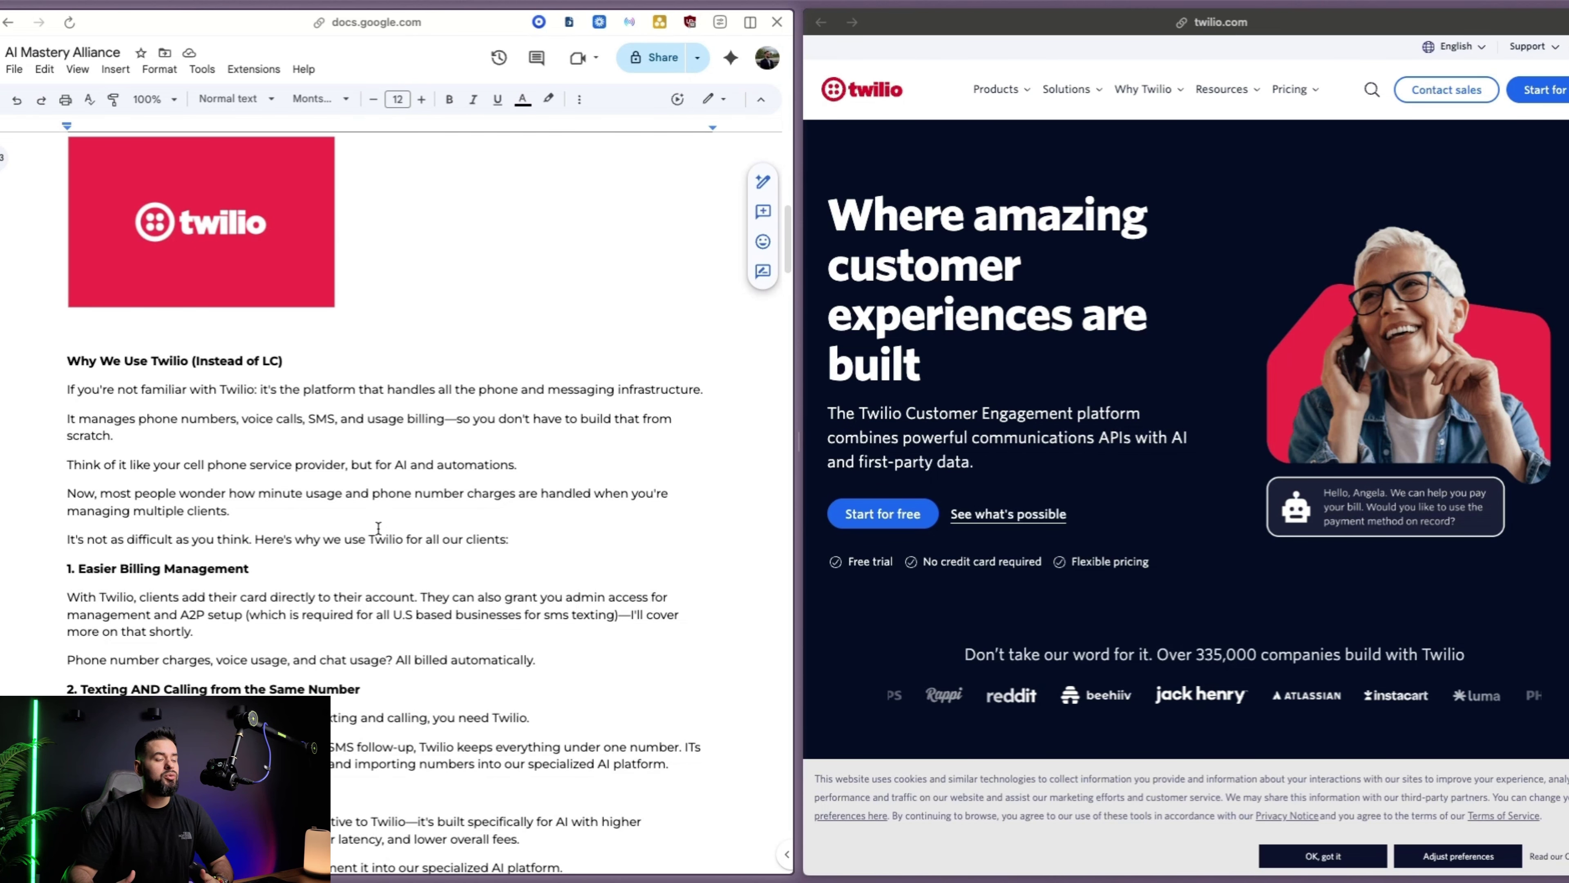
Scroll the doc to the Pumble onboarding notes and load pumble.com beside it
scroll(1159, 486, "down", 10)
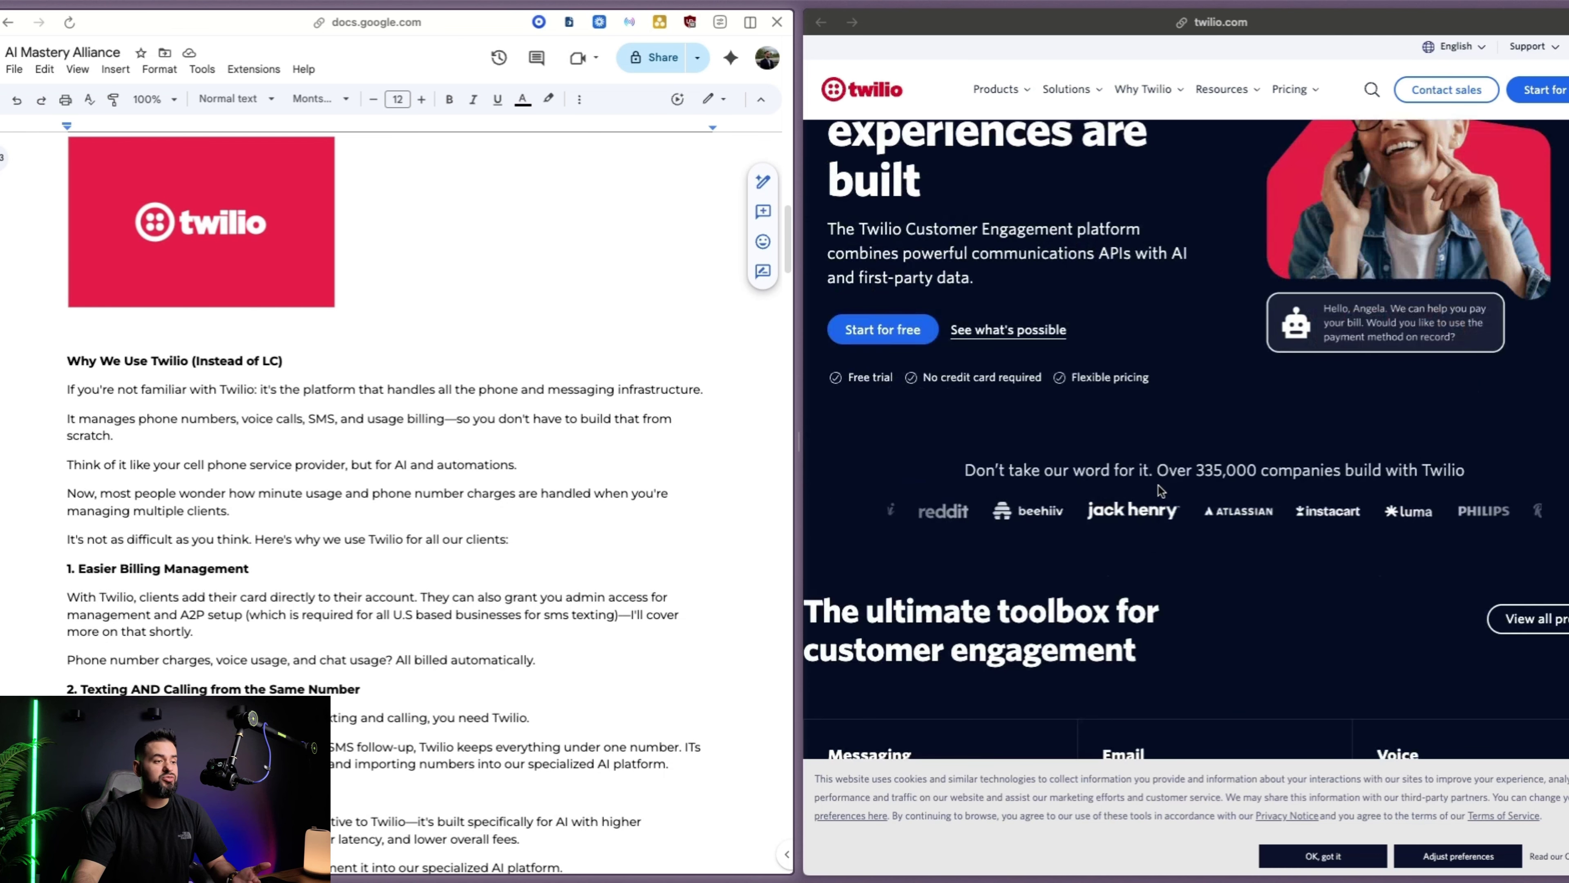
scroll(1160, 491, "down", 5)
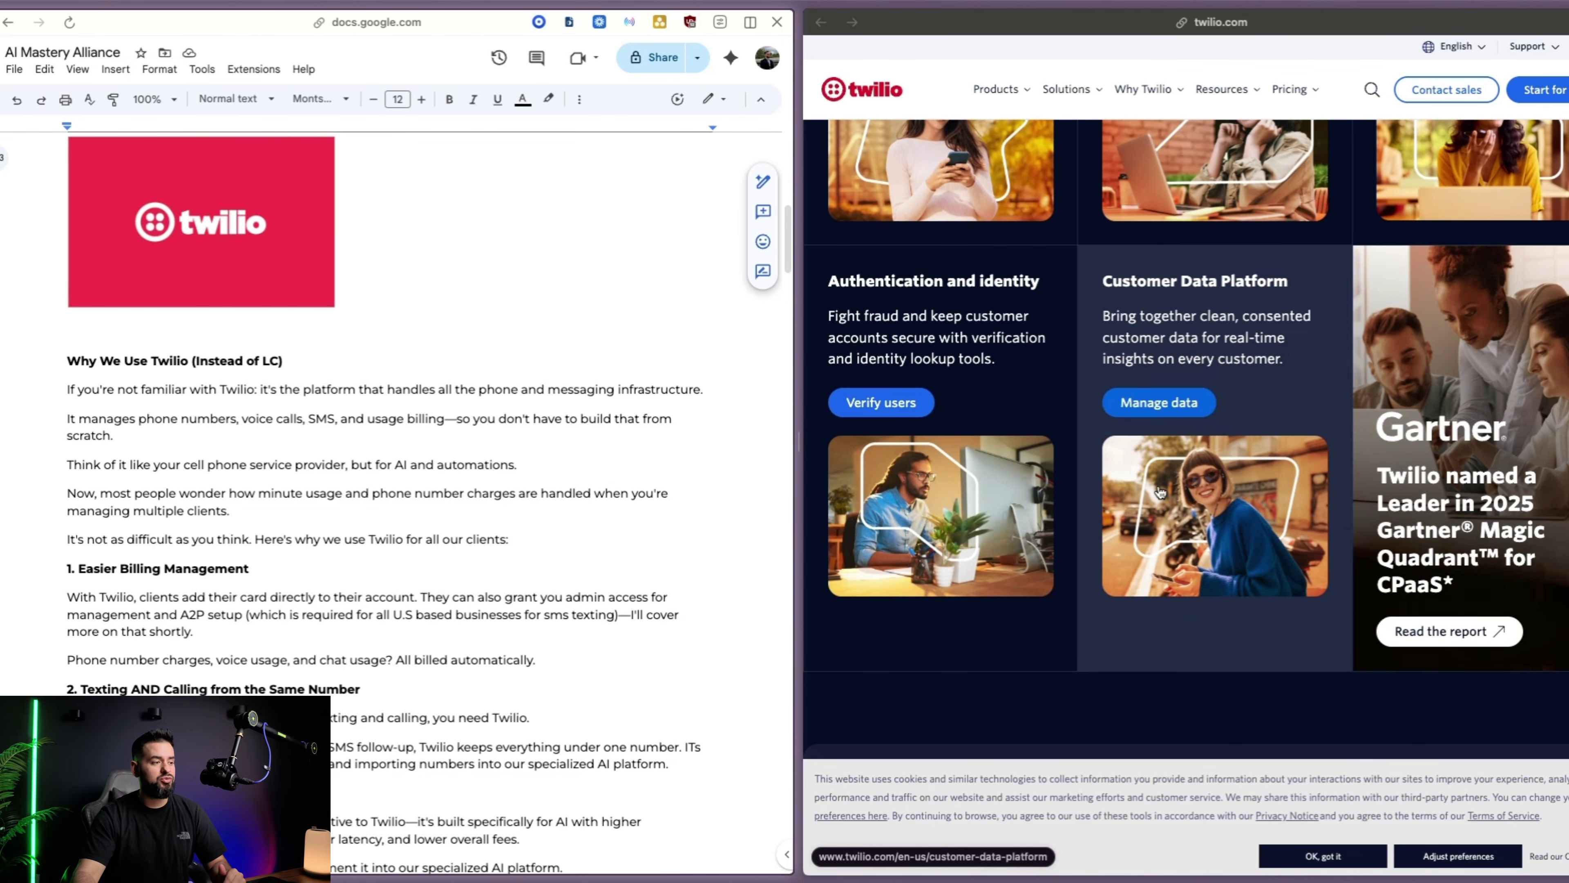
scroll(1160, 492, "up", 10)
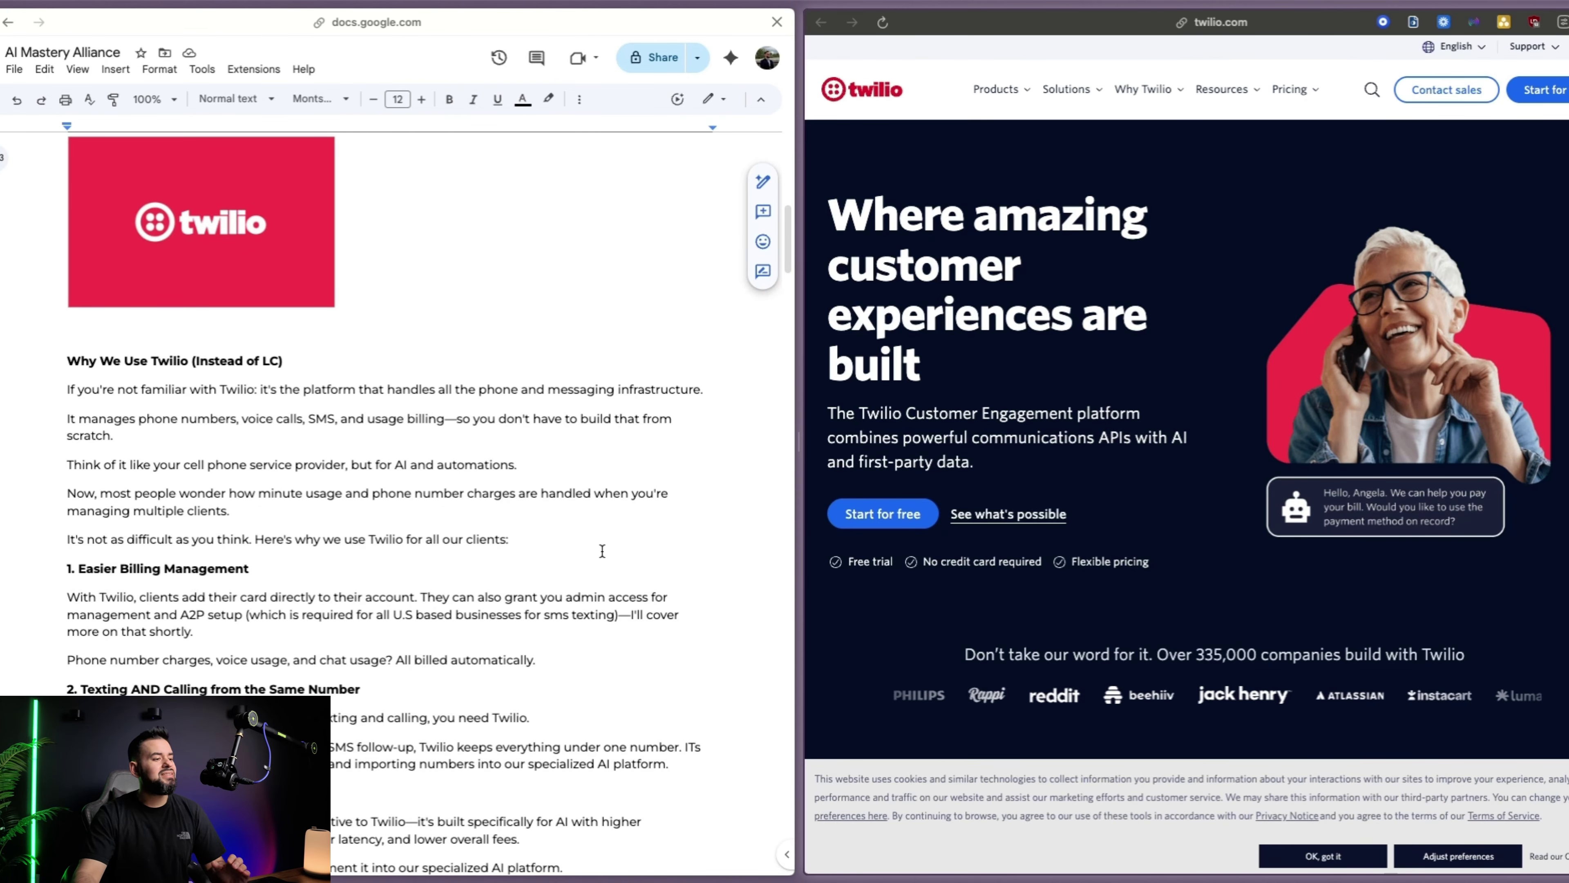
scroll(587, 559, "down", 1)
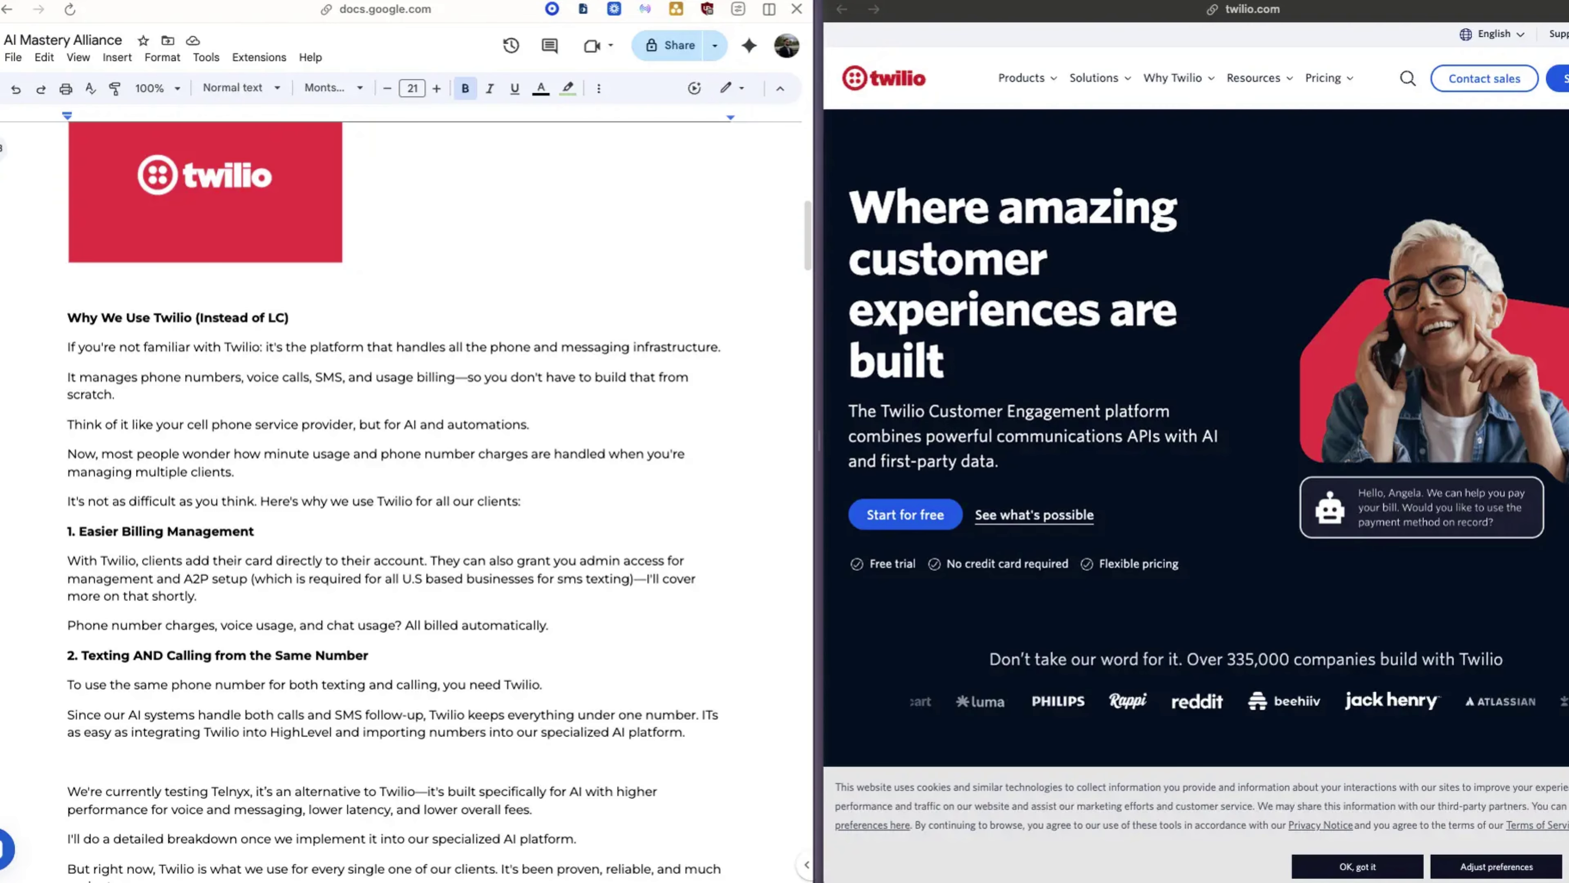
left_click(584, 511)
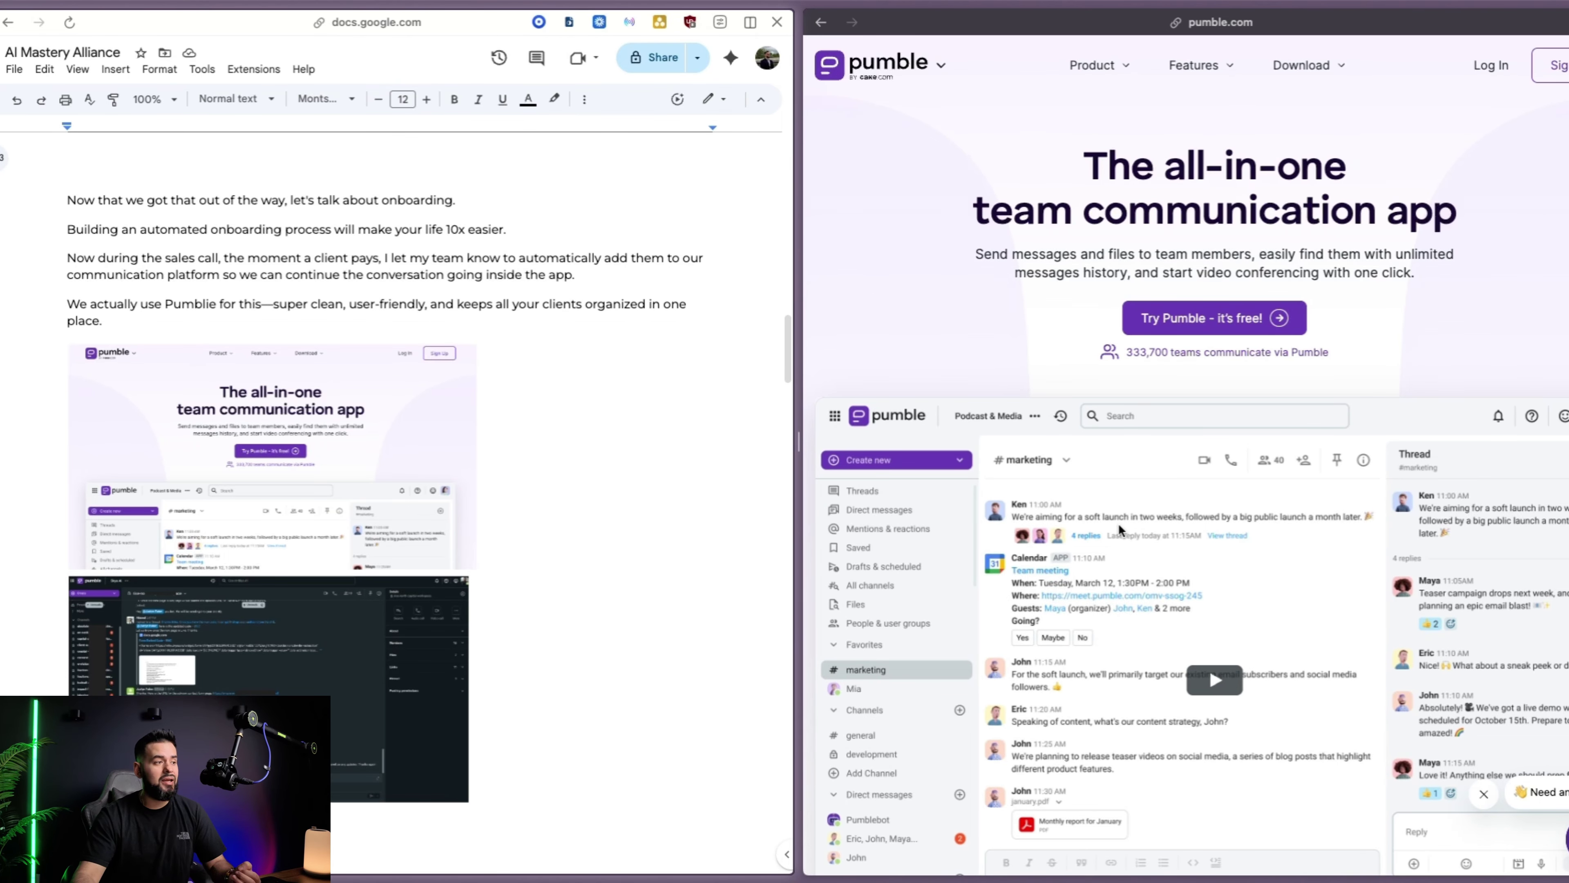
Scroll through the Pumble page and the doc's onboarding workflow screenshots
scroll(1126, 520, "down", 10)
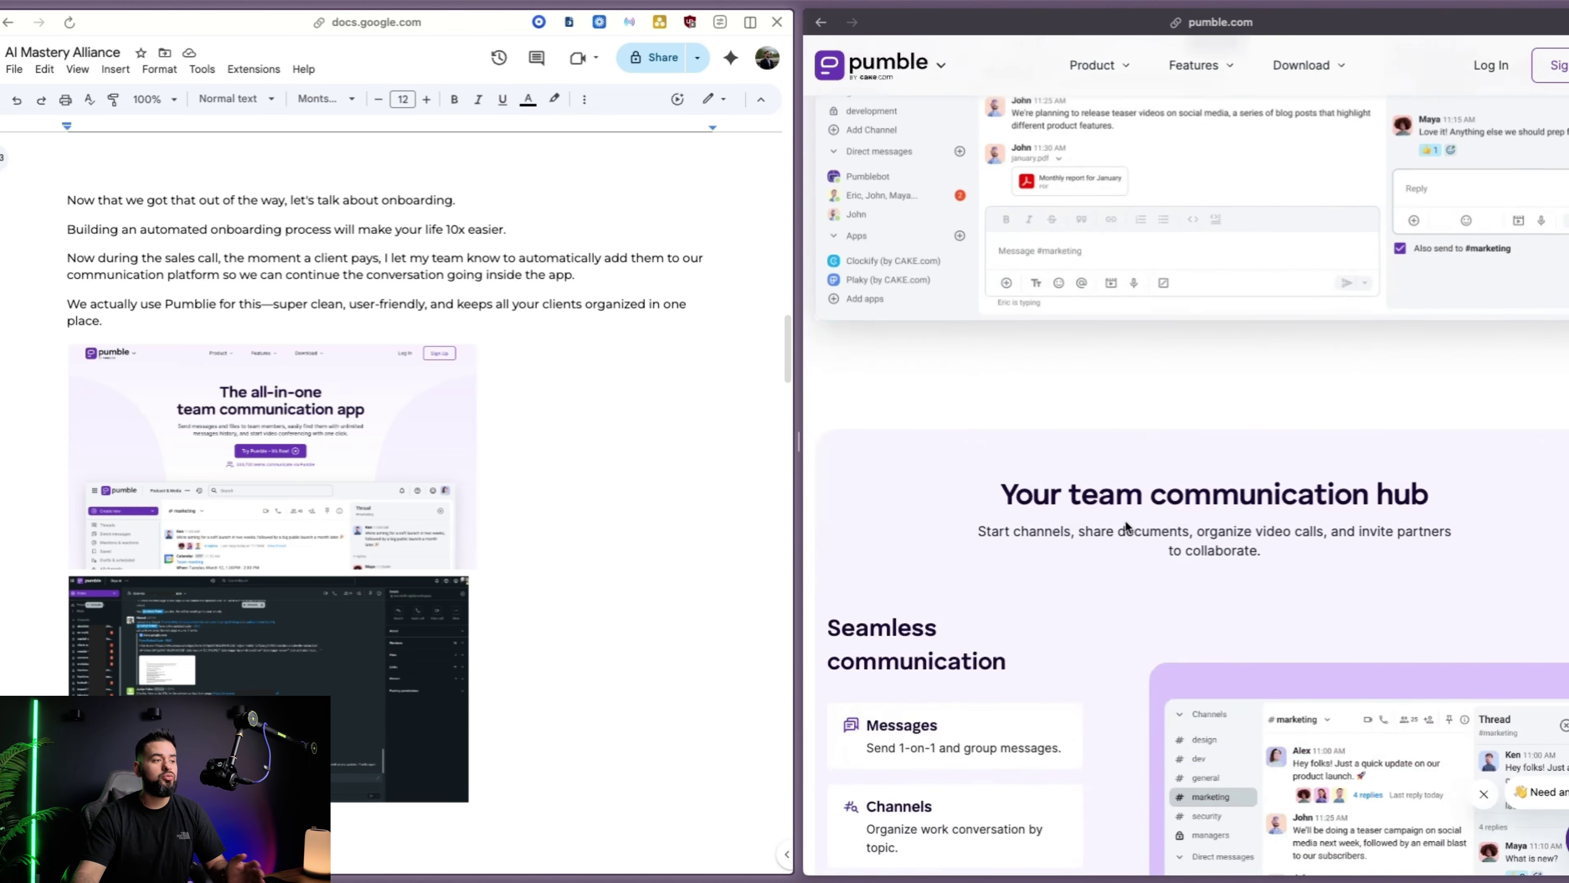
scroll(1126, 520, "down", 15)
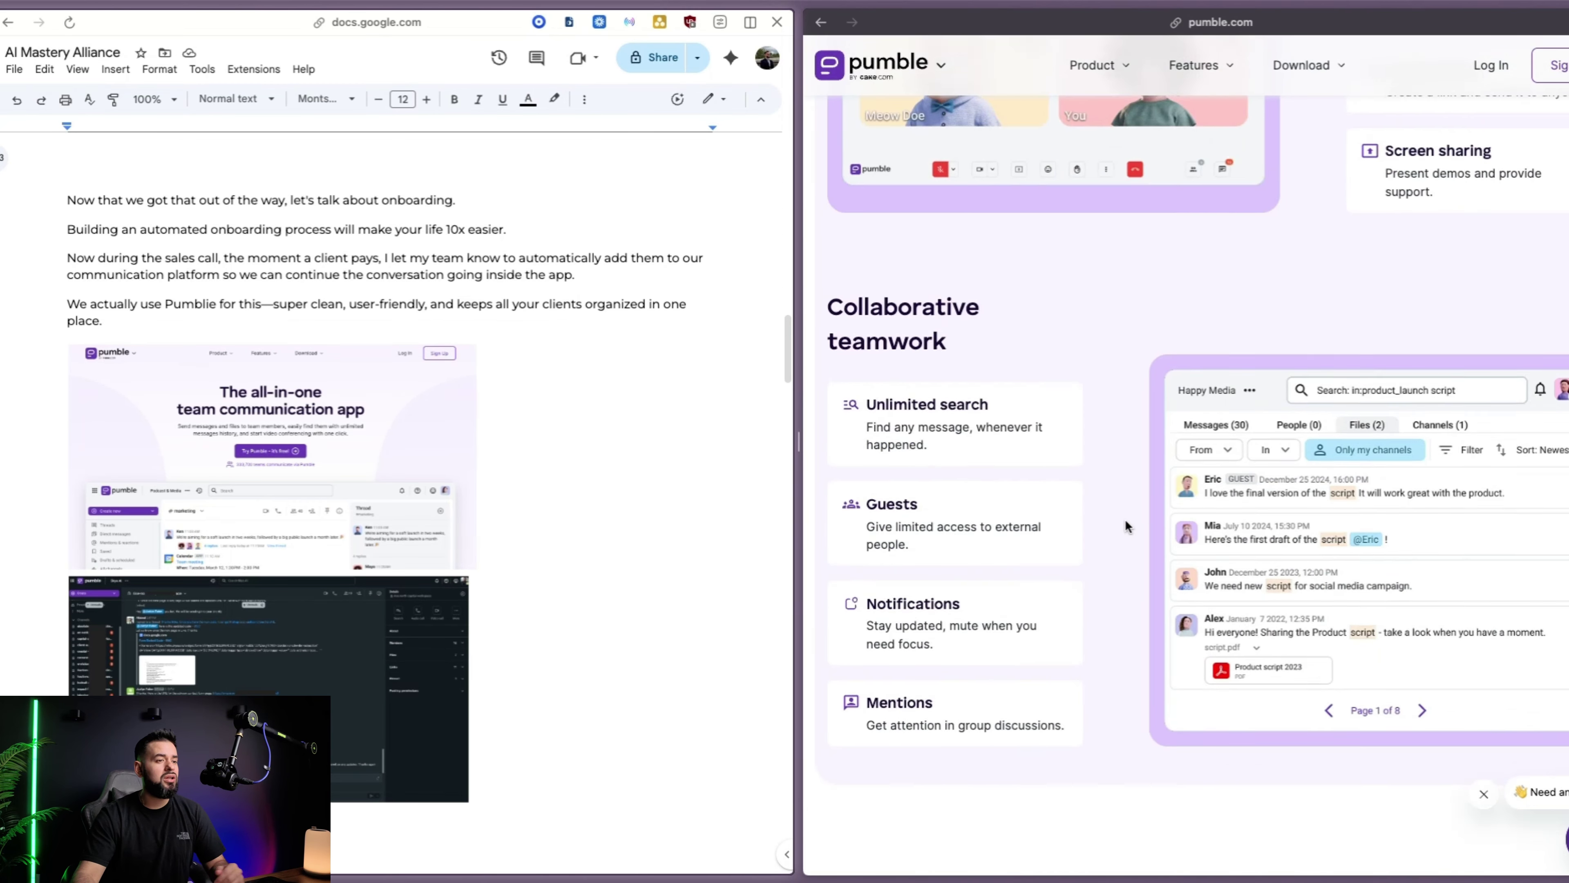
scroll(1126, 519, "down", 4)
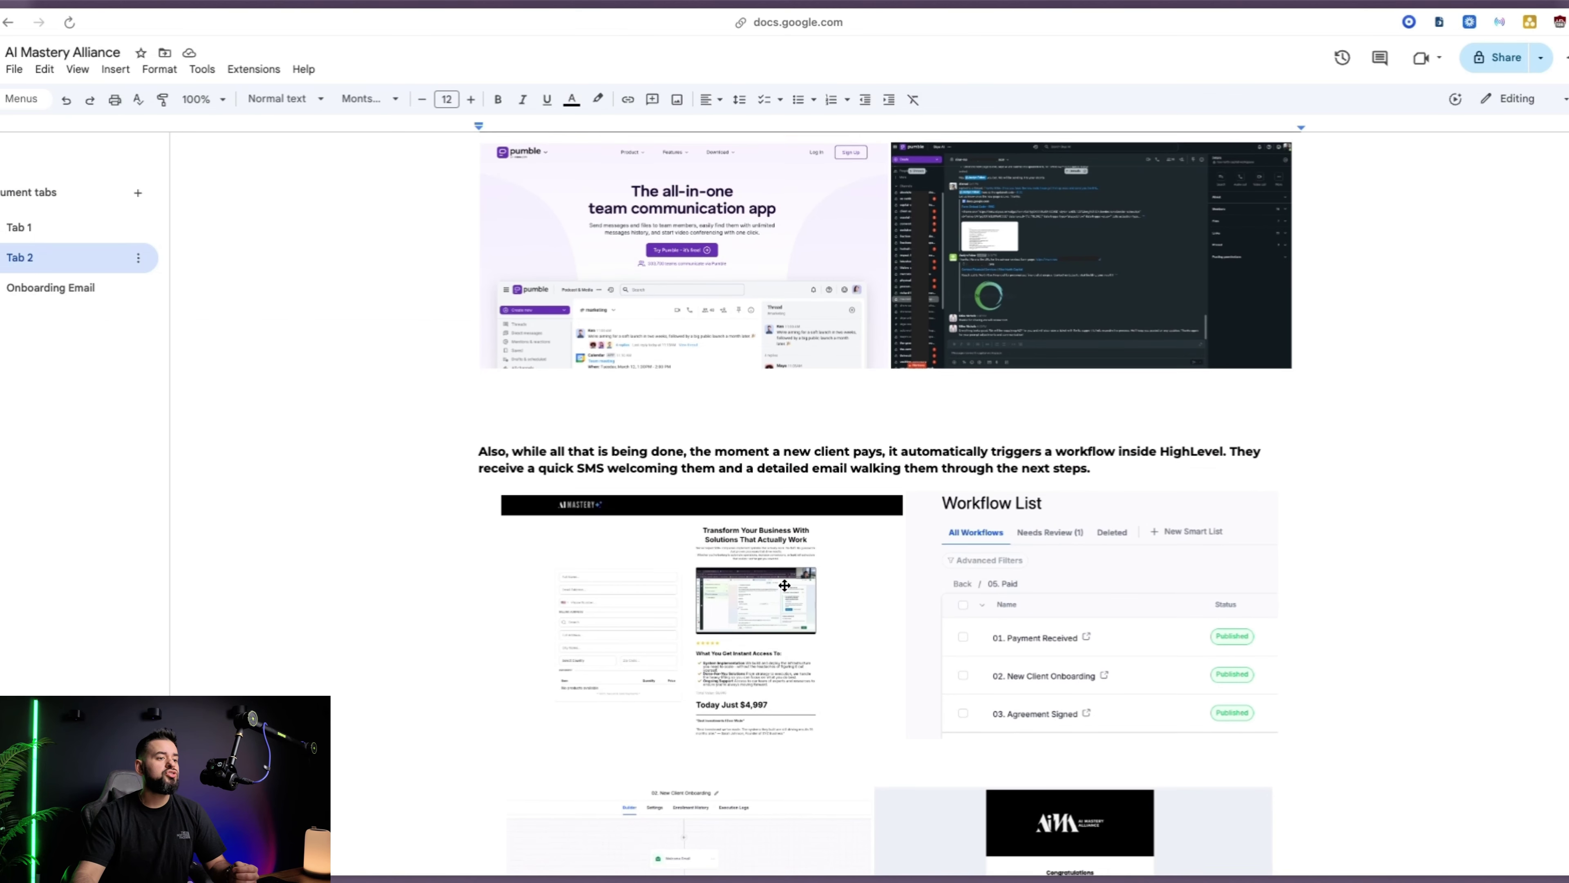
scroll(784, 585, "down", 1)
scroll(785, 585, "down", 3)
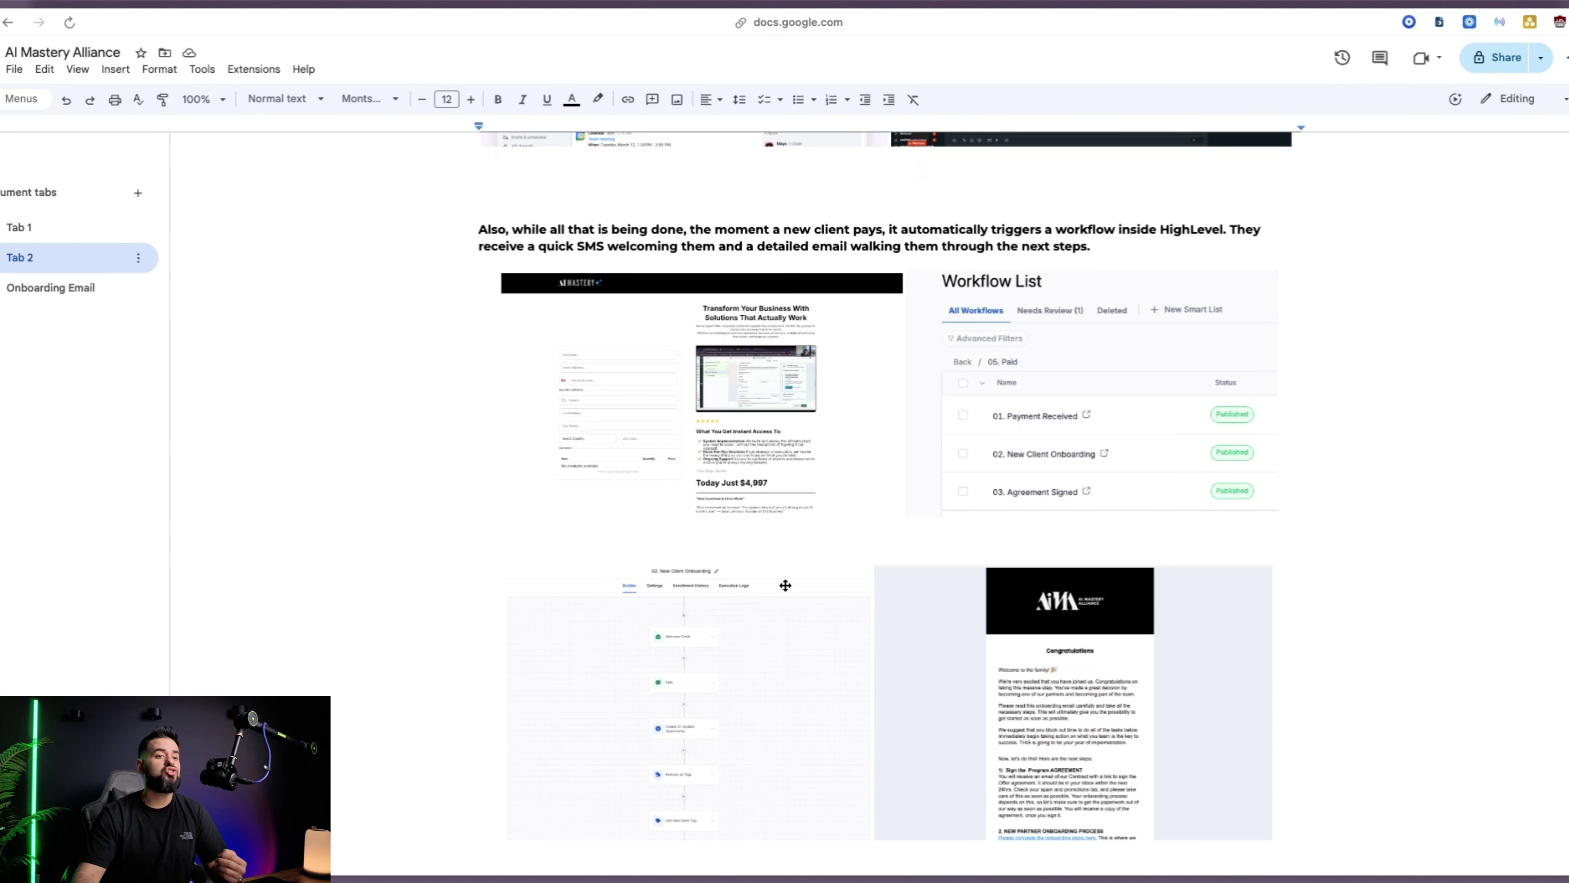
scroll(785, 585, "down", 1)
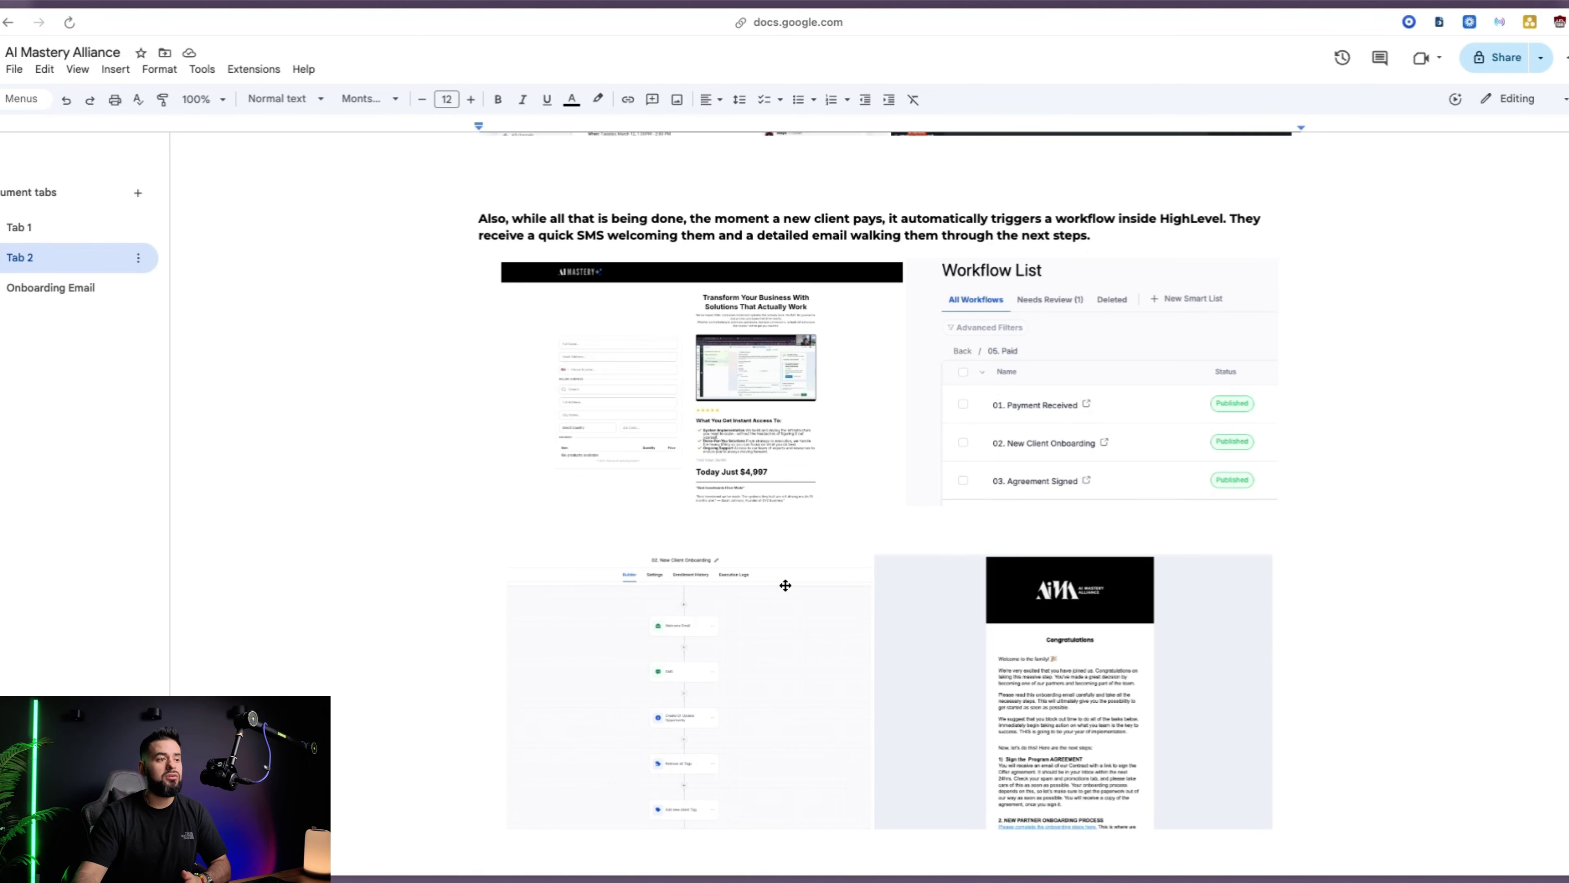
scroll(784, 585, "down", 1)
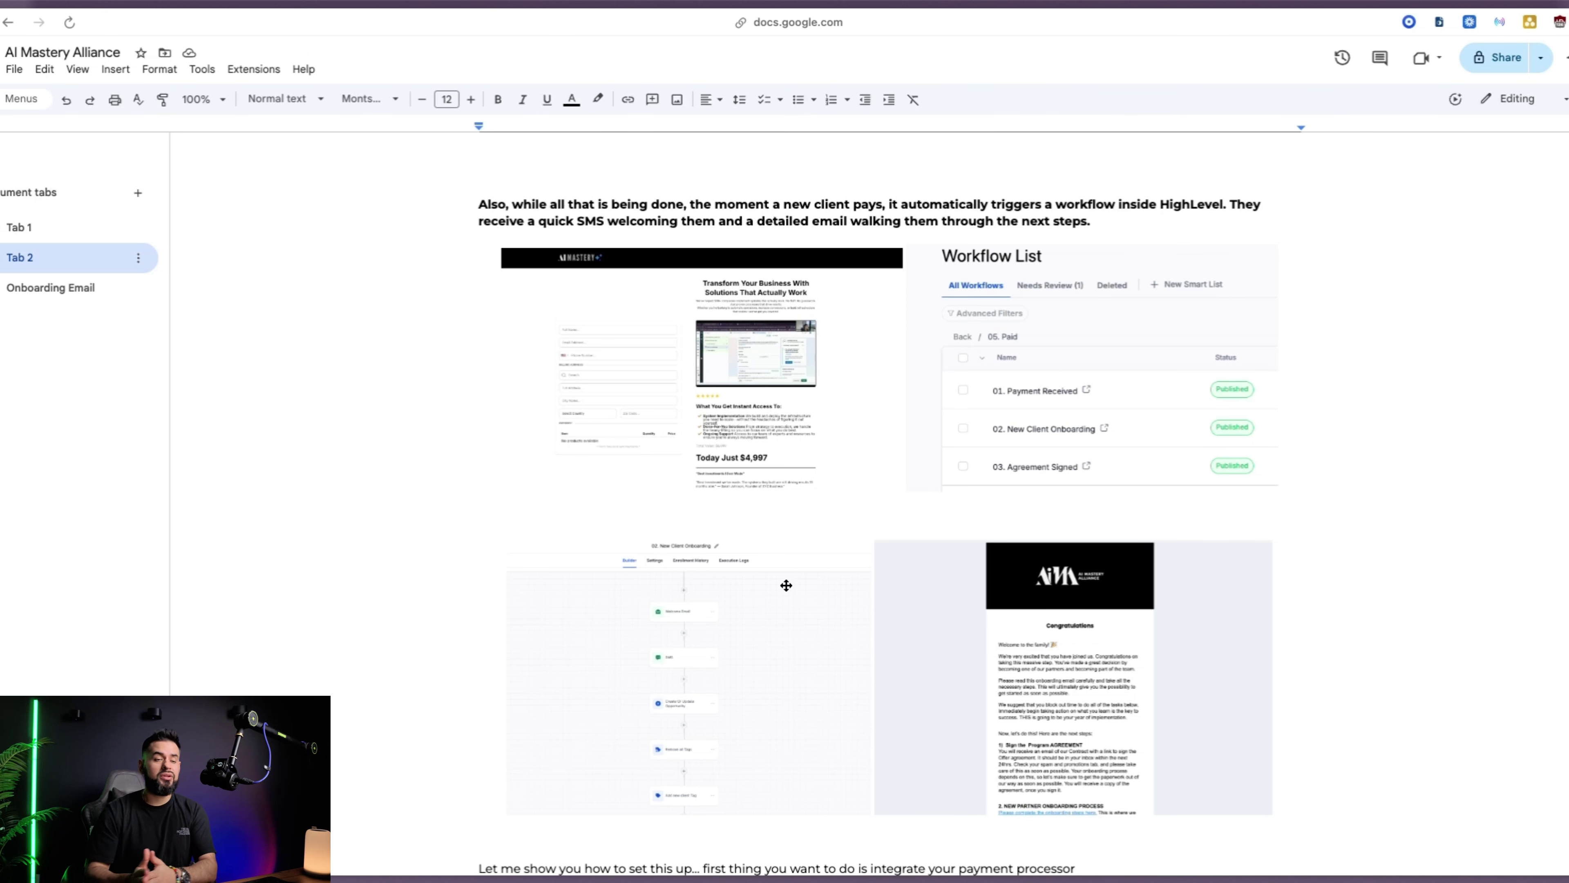
scroll(786, 585, "down", 2)
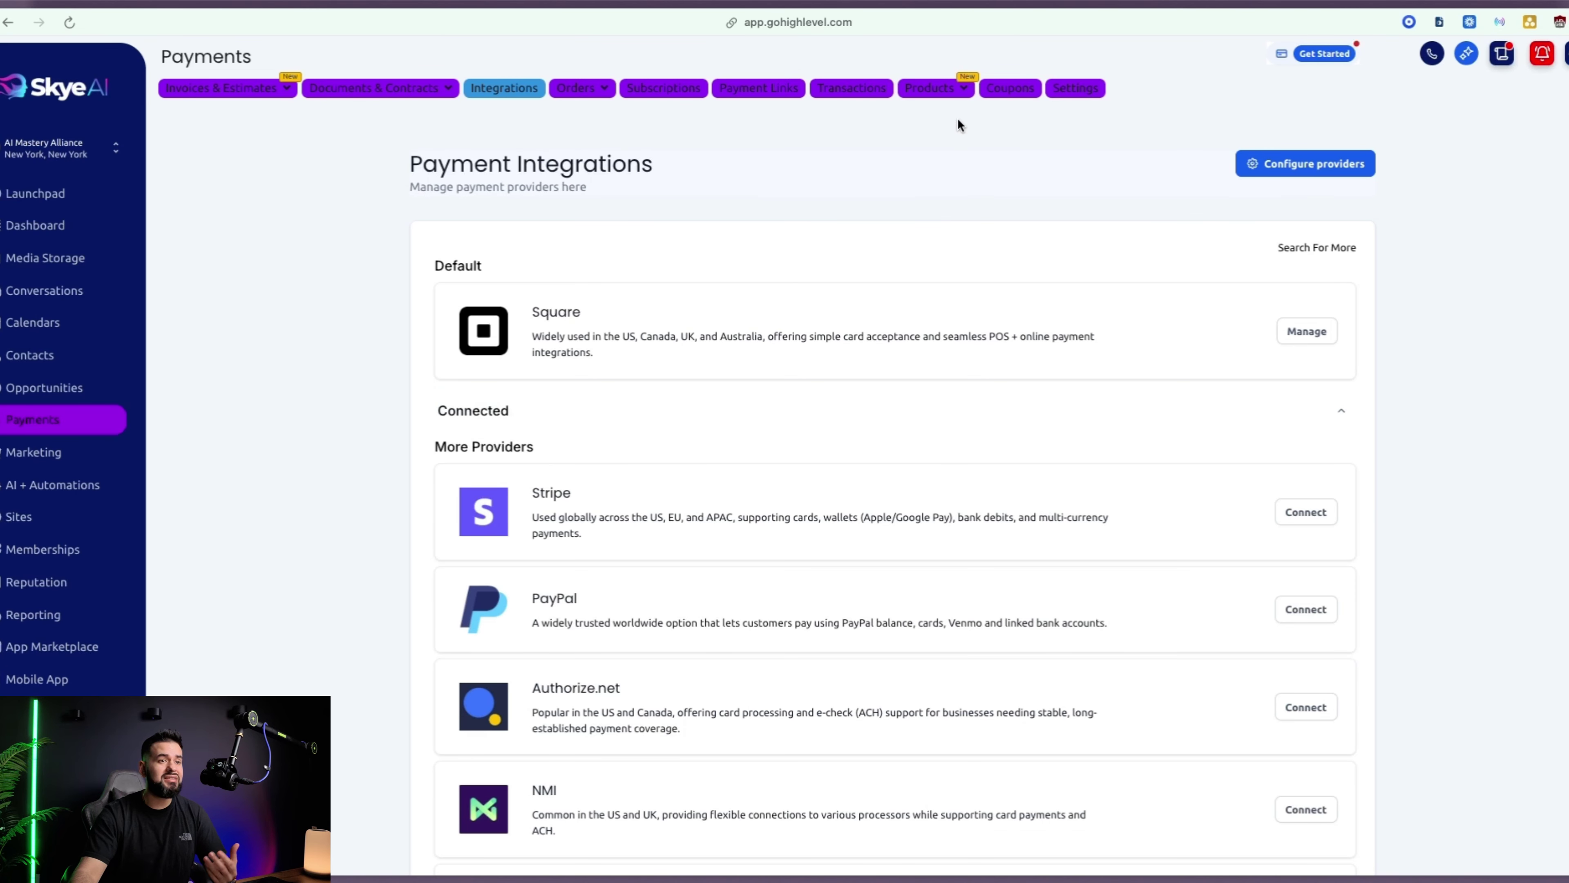
Start a new product titled 'AI Growth System' with the description 'Quick Description'
mouse_move(930, 88)
left_click(895, 124)
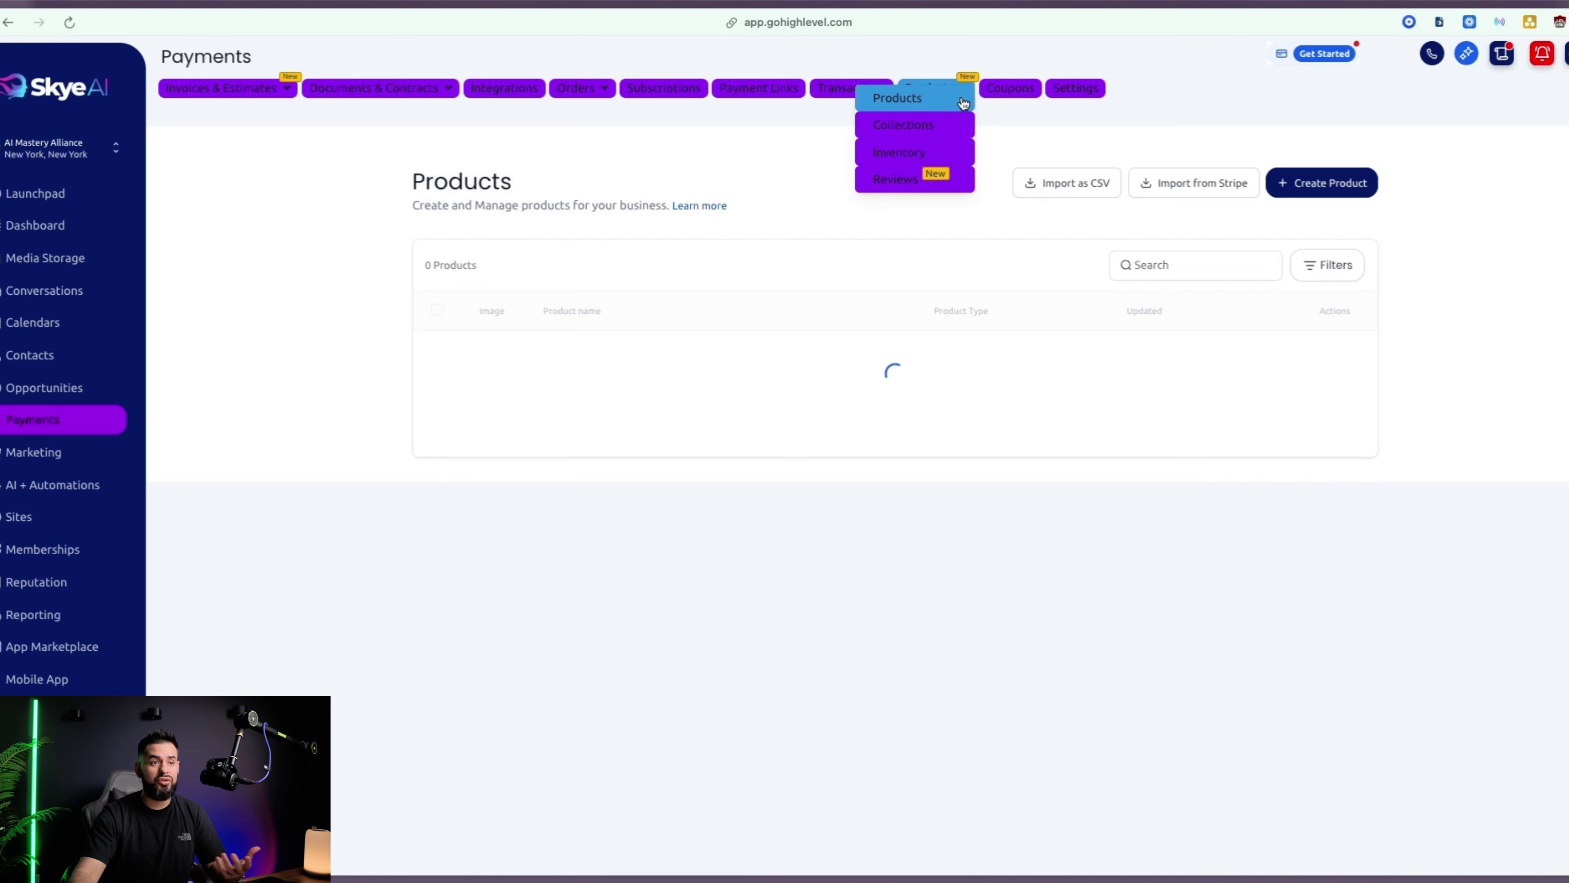
left_click(1332, 185)
left_click(692, 309)
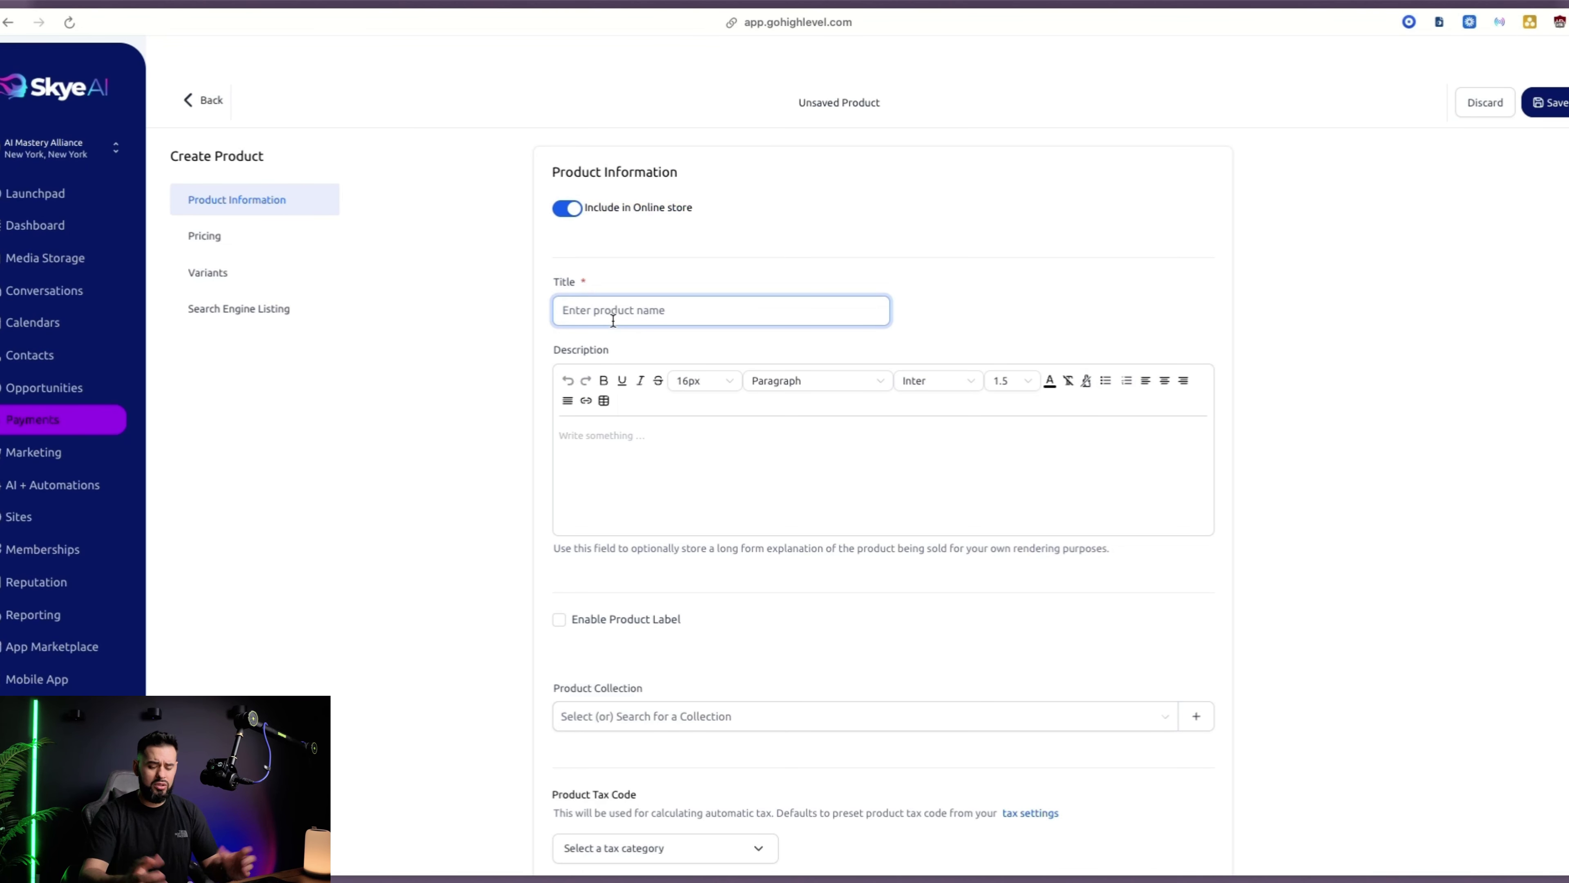
type("AI Growth")
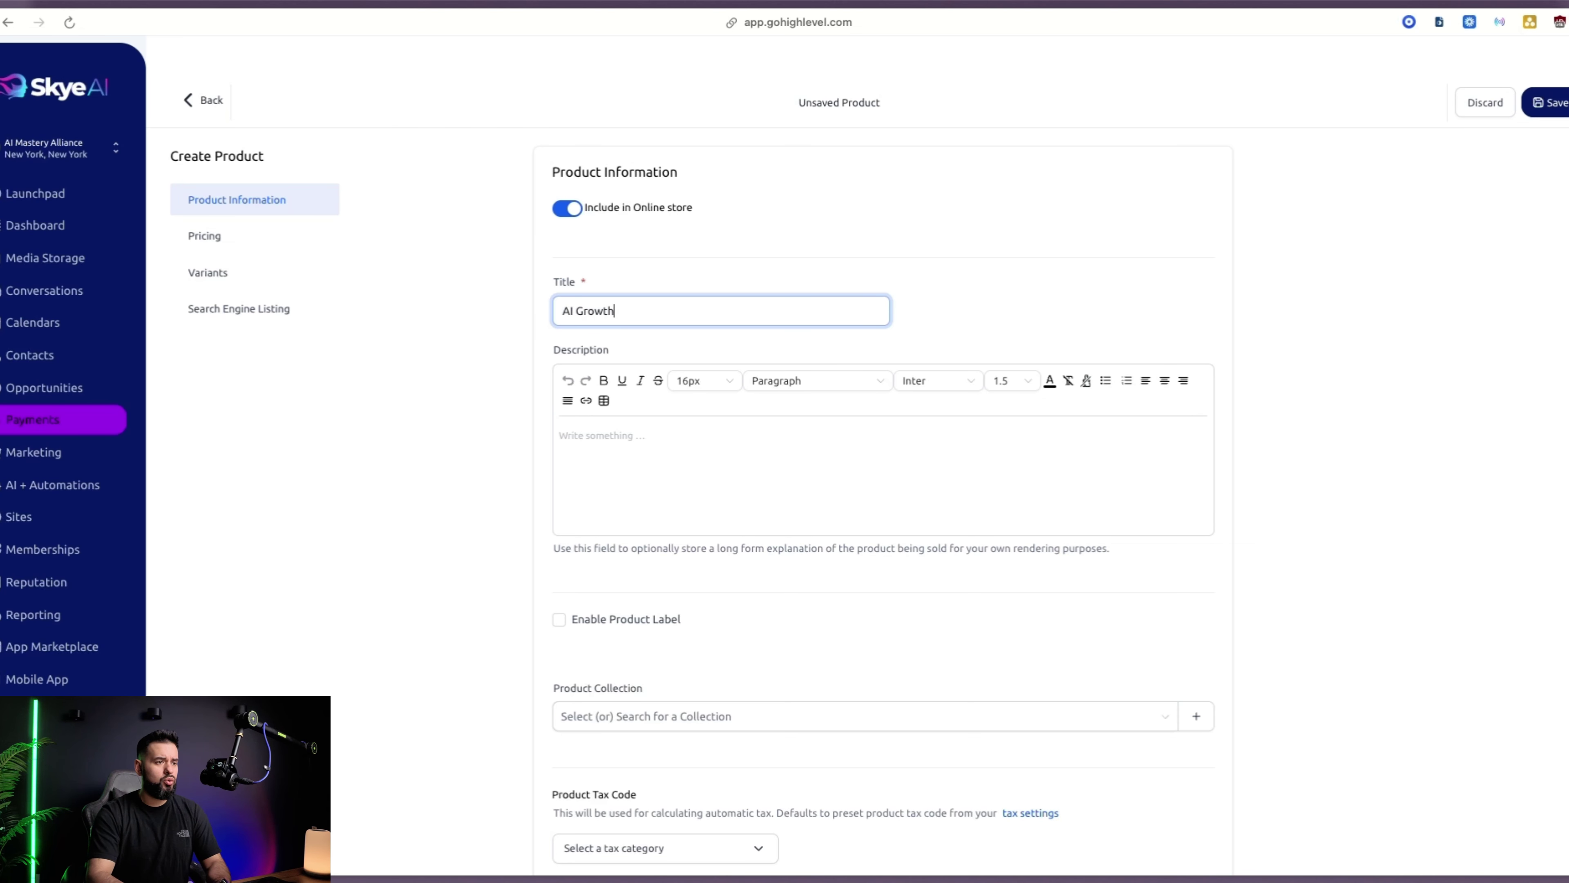
type(" System")
left_click(627, 463)
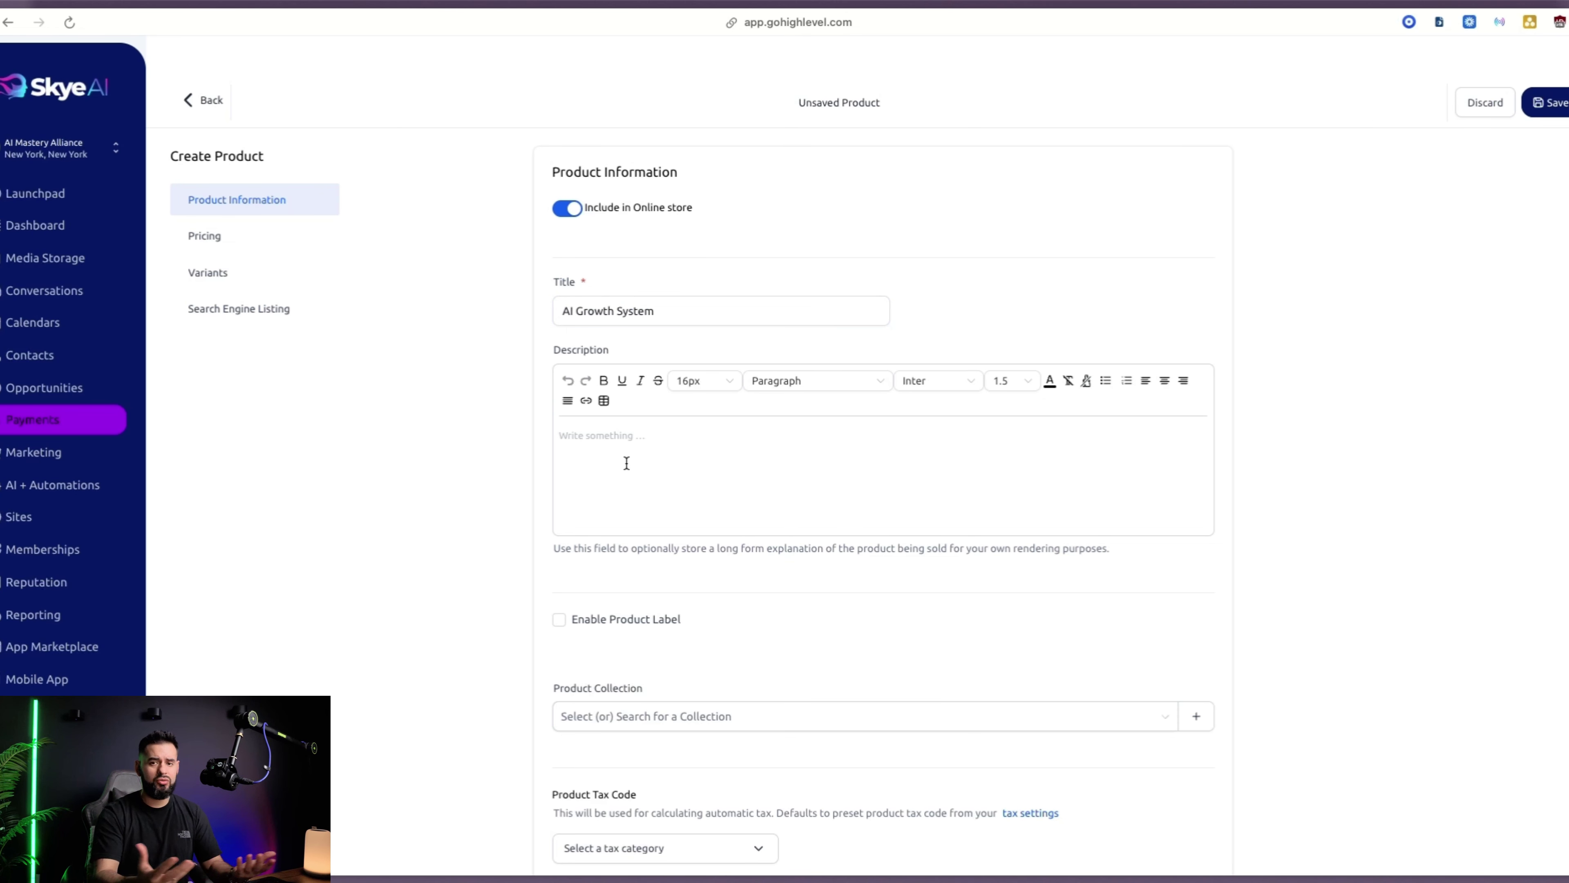
type("Quick ")
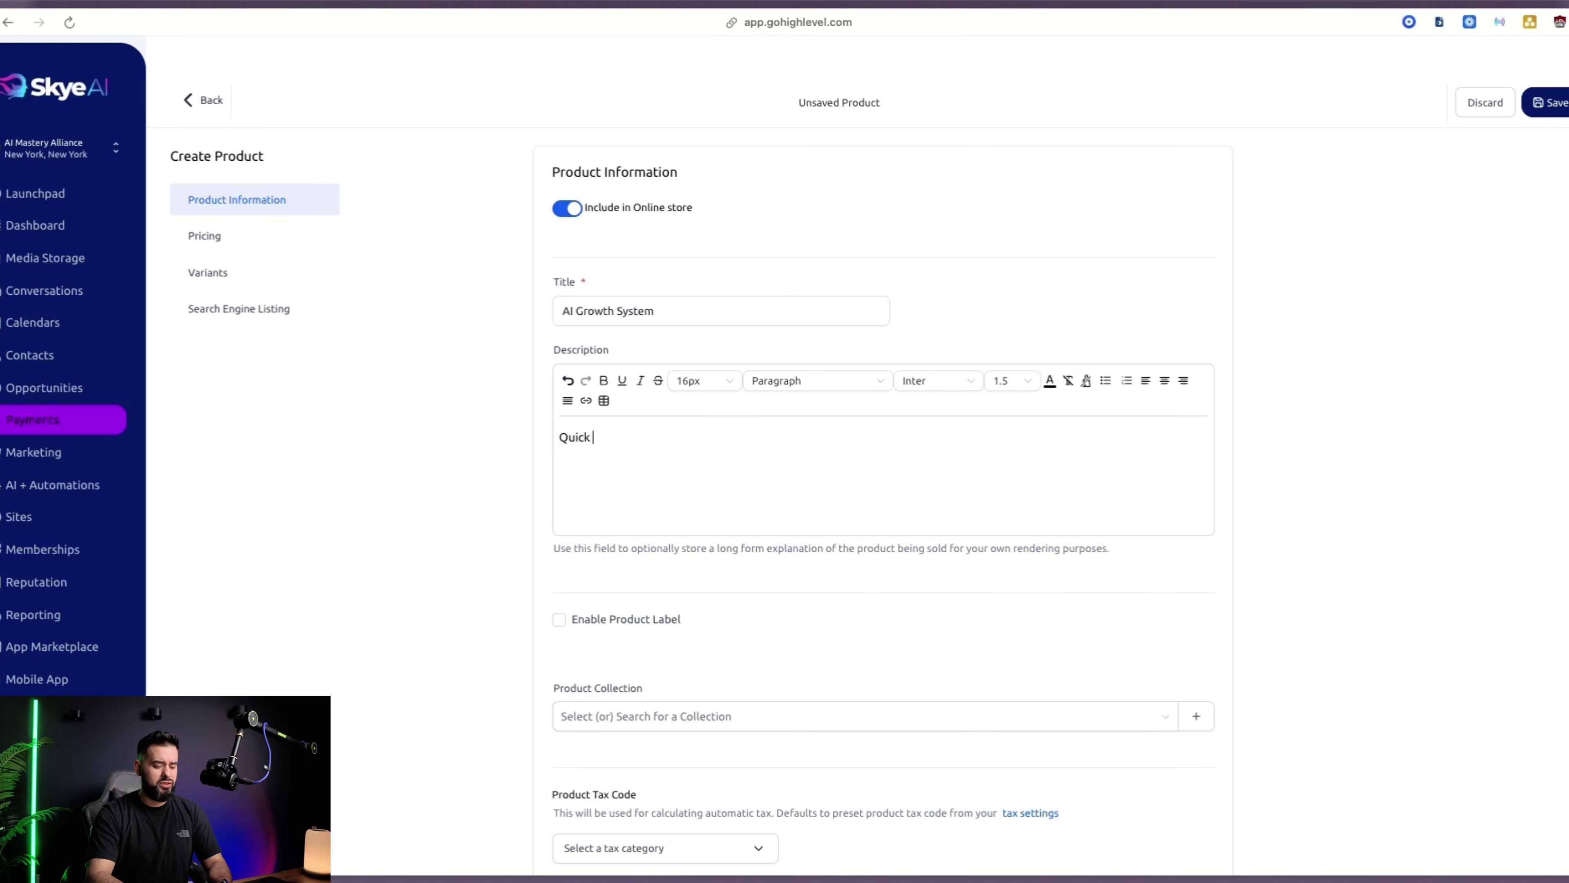
type("Description")
Give it a one-time price of 5000 and return to the Products list
scroll(844, 545, "down", 10)
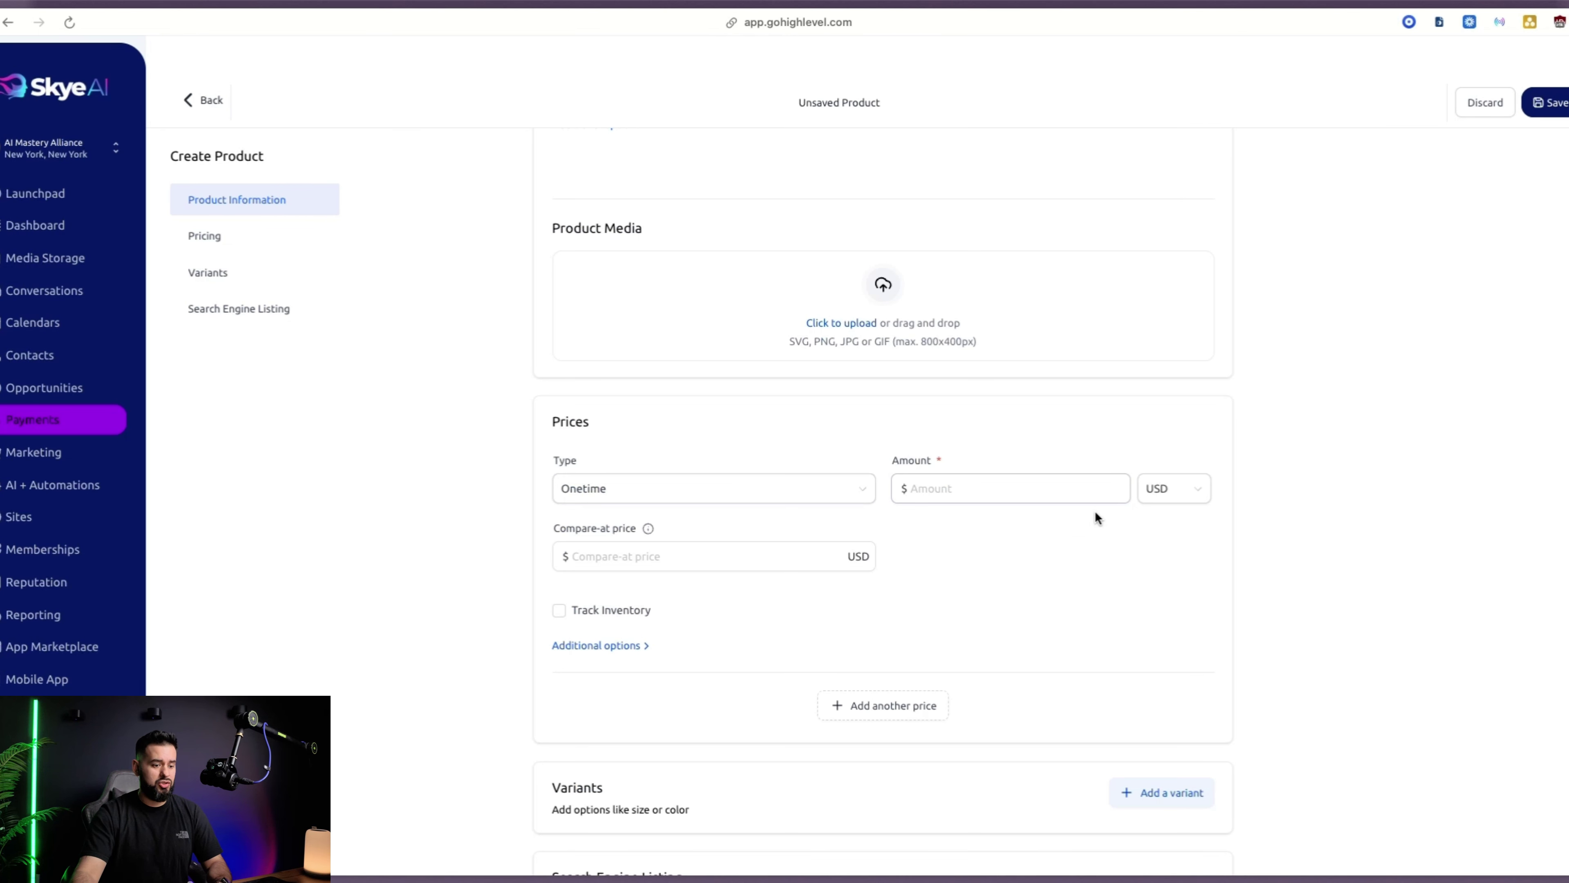
left_click(1005, 474)
type("50")
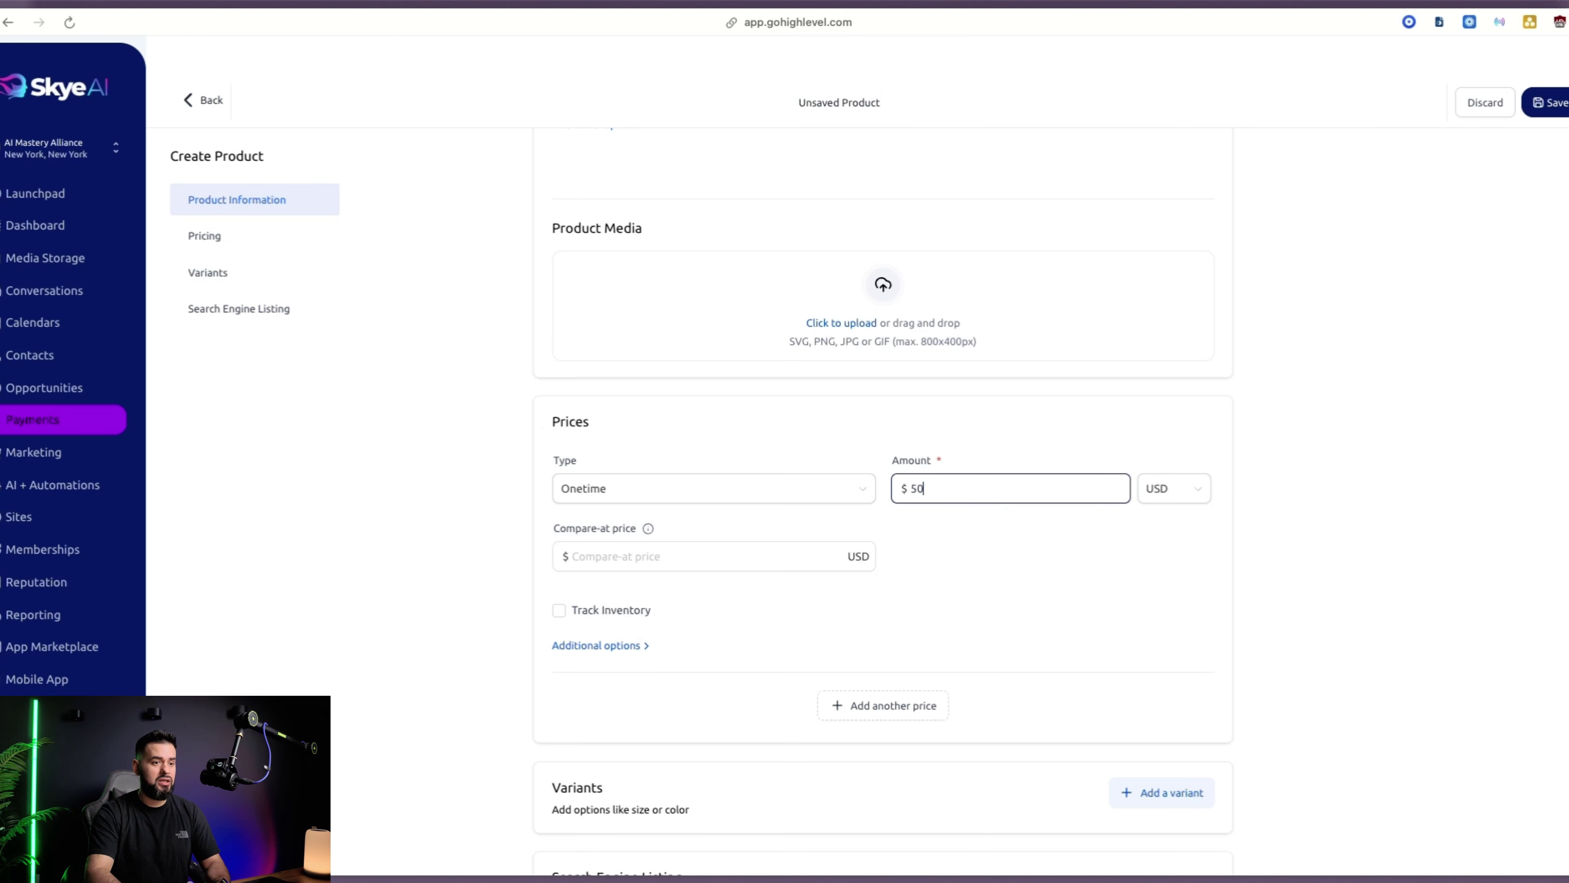
type("00")
left_click(722, 560)
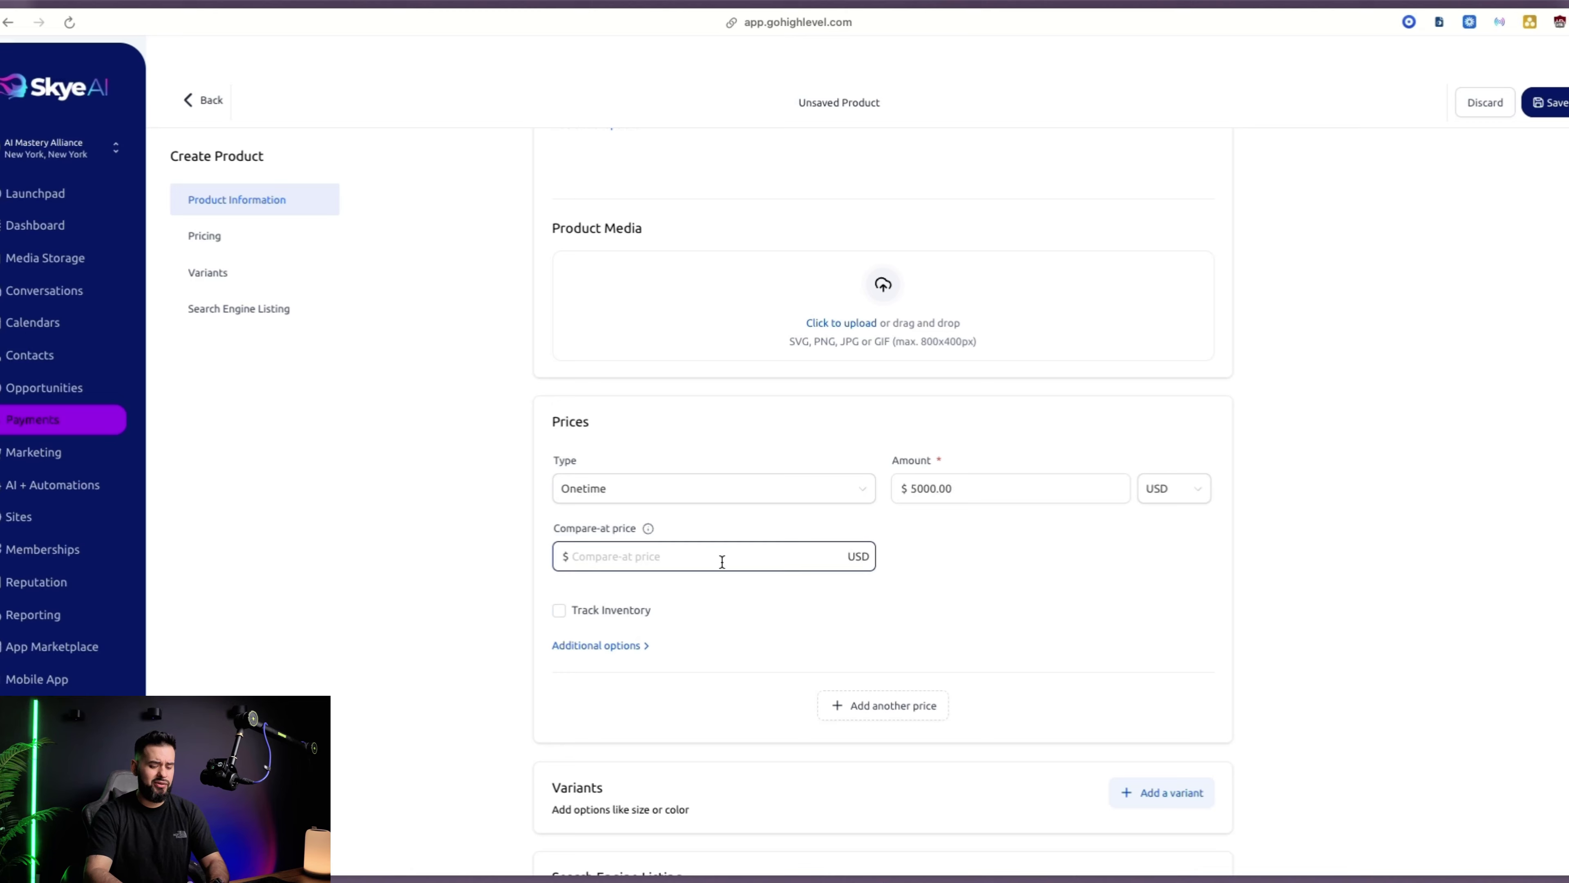
scroll(722, 561, "down", 5)
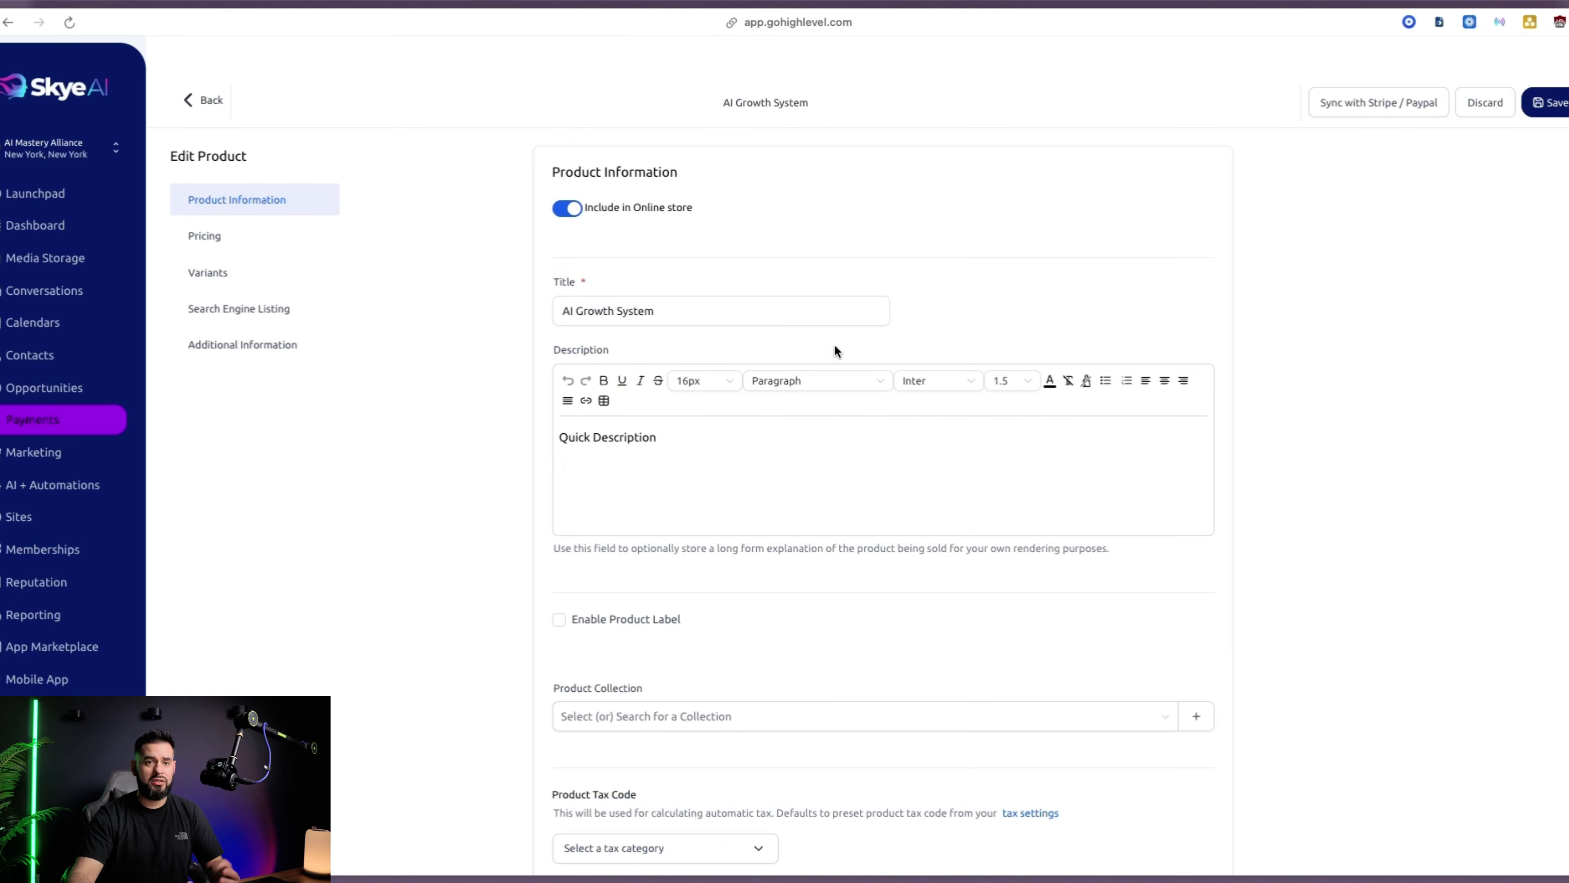
left_click(208, 100)
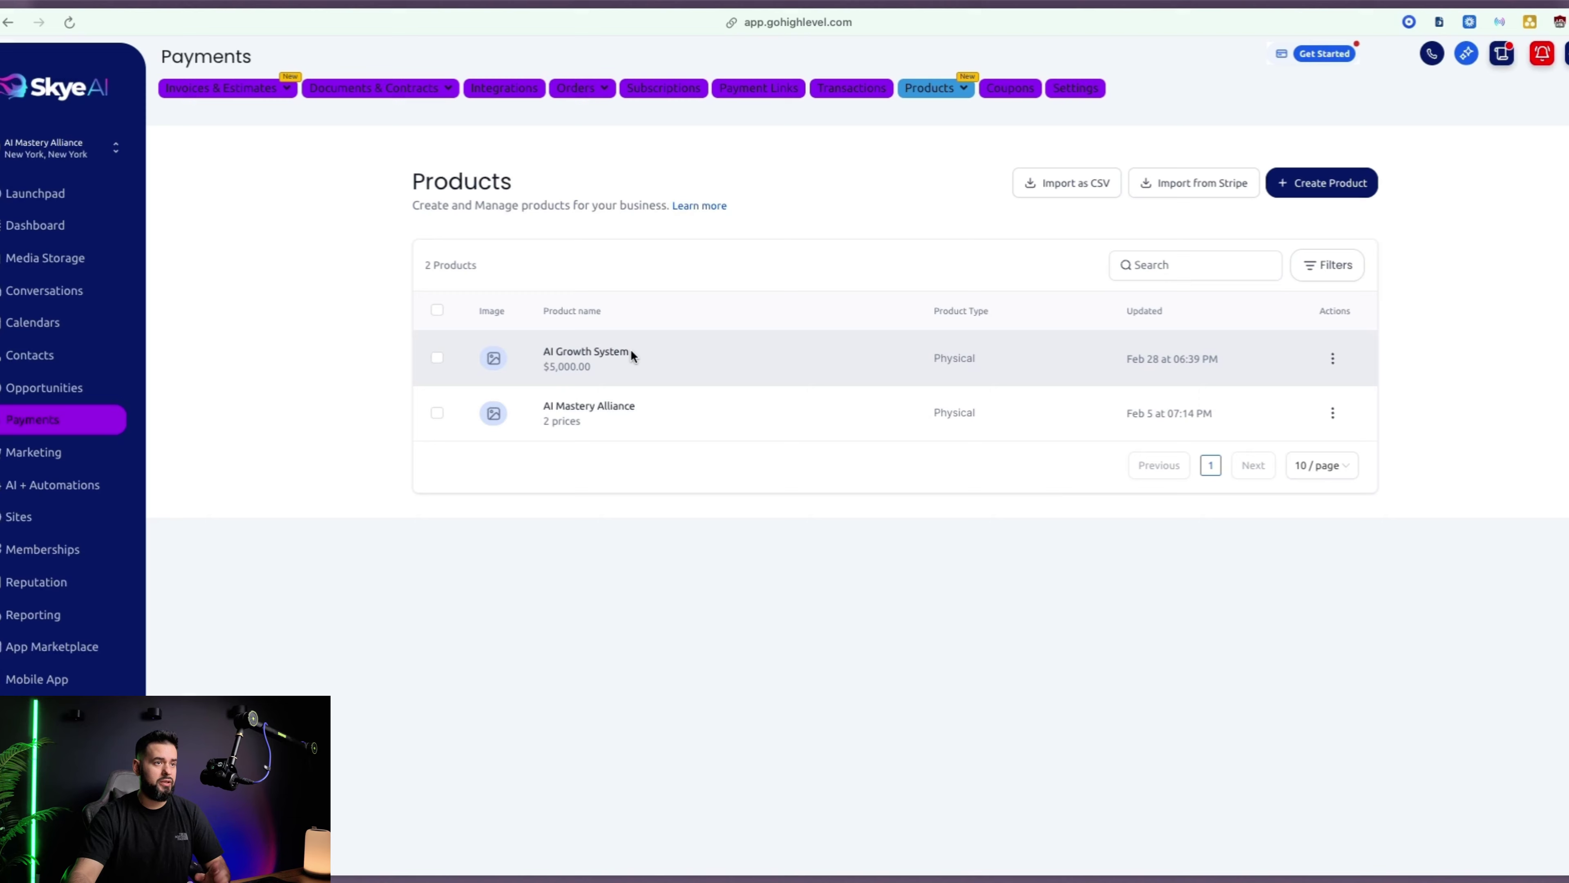
Edit AI Growth System's $5,000 price to mark it as a Digital Product and save
left_click(1334, 364)
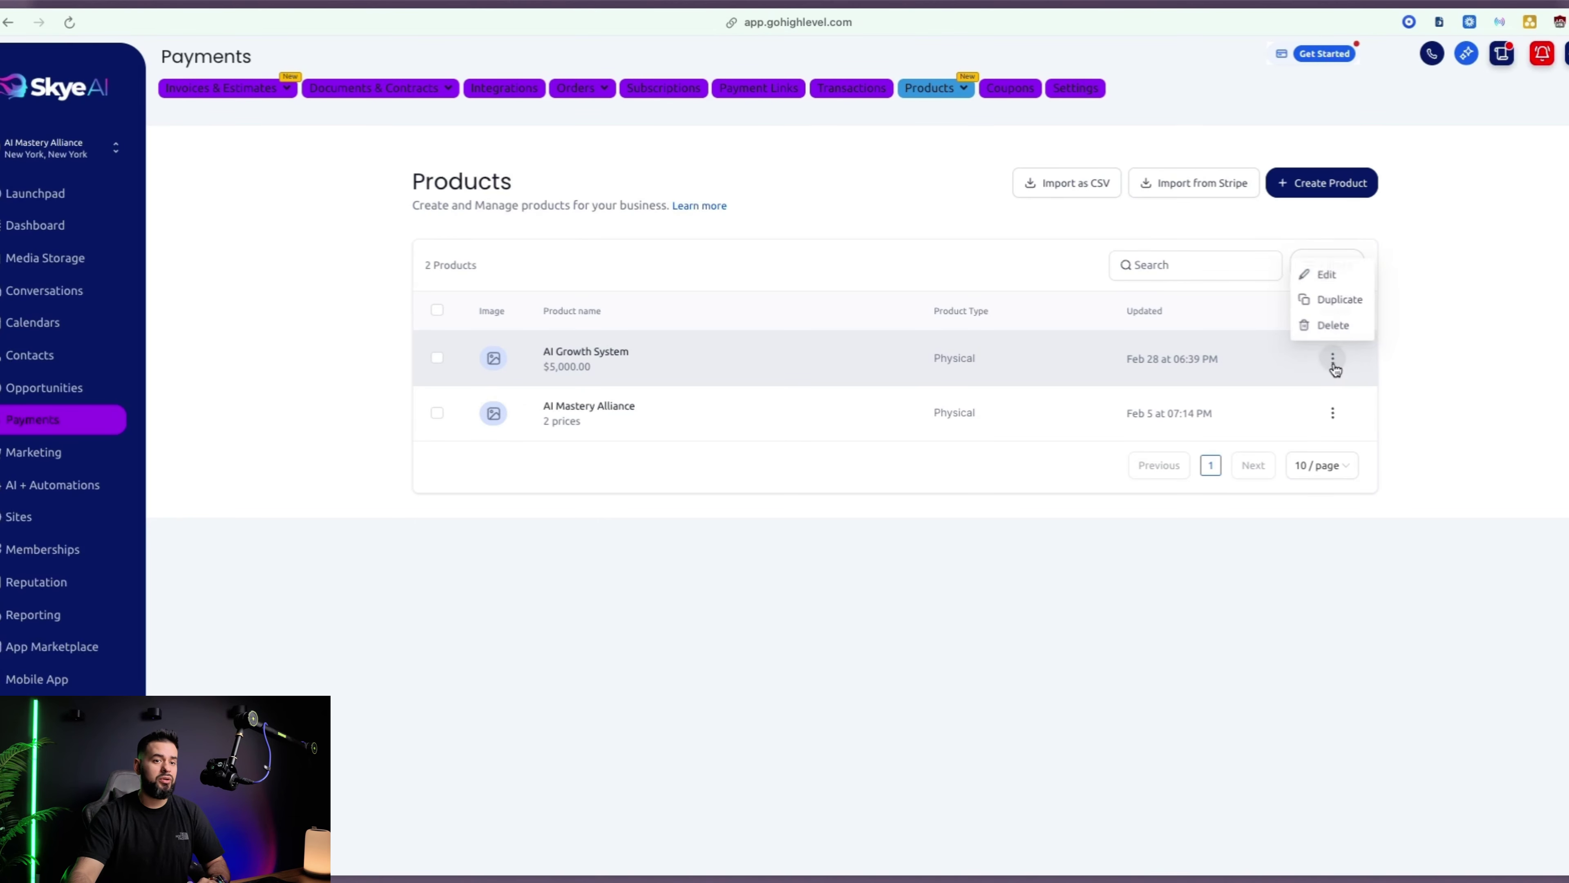
left_click(1326, 272)
scroll(853, 495, "down", 15)
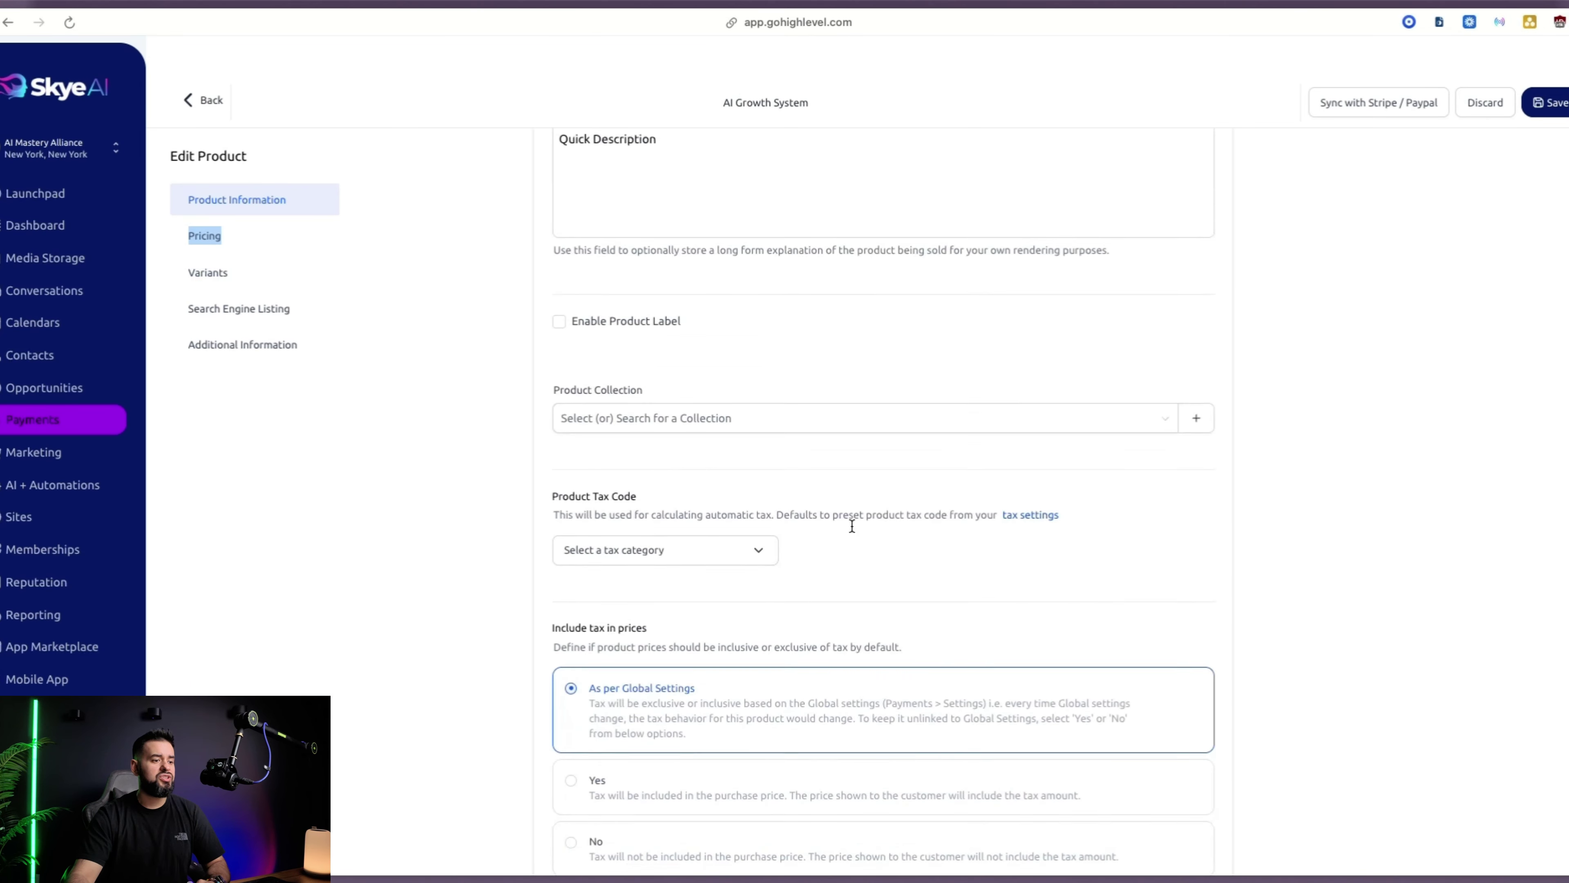
scroll(862, 533, "down", 1)
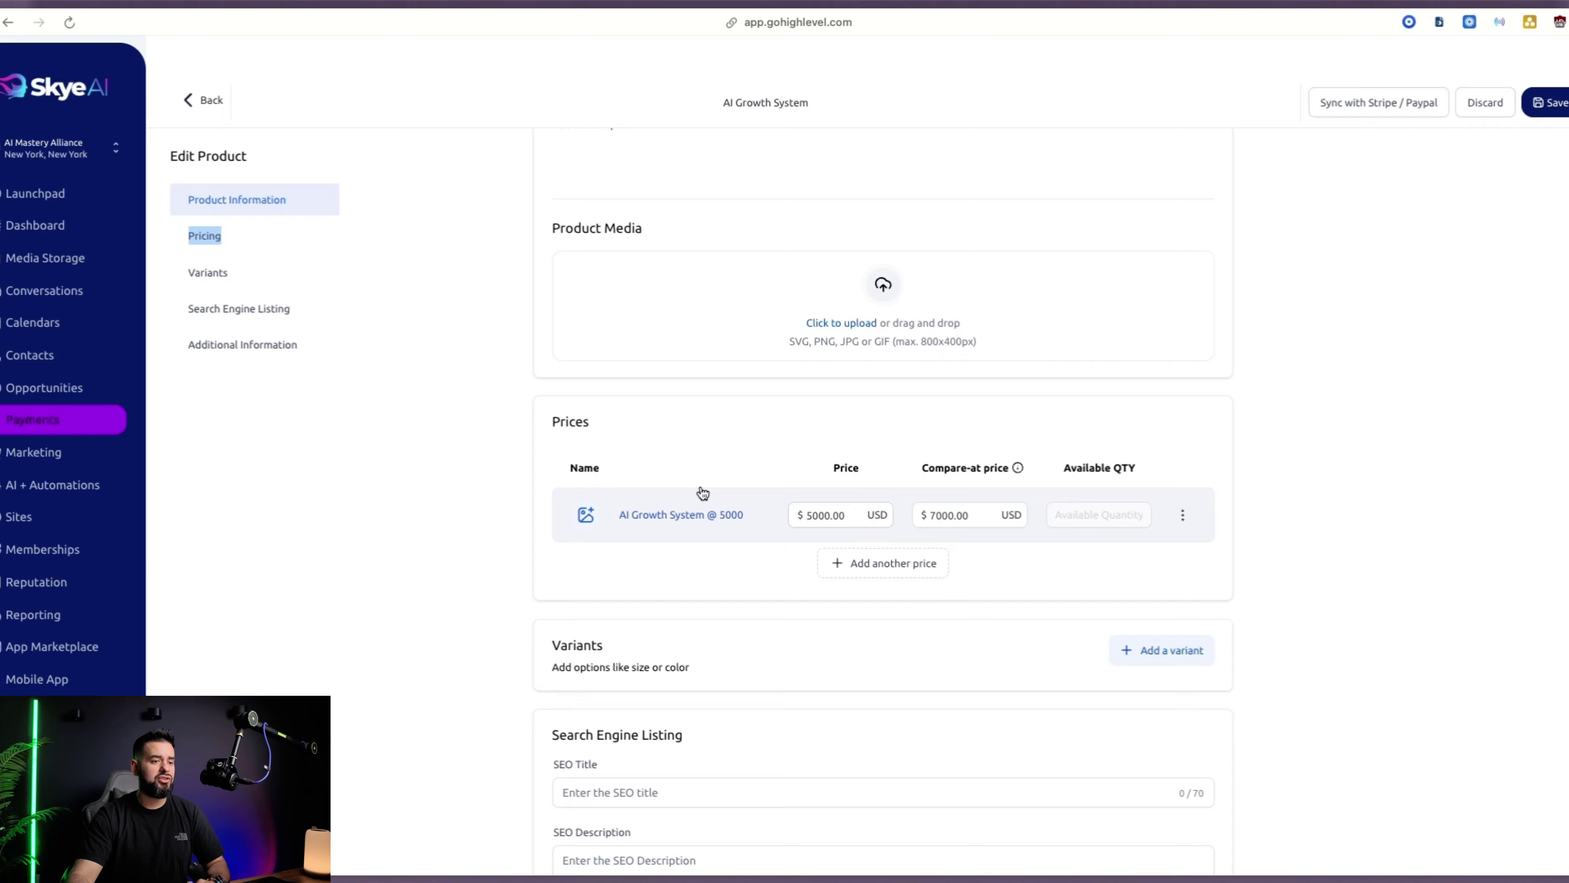
left_click(1183, 515)
left_click(1174, 551)
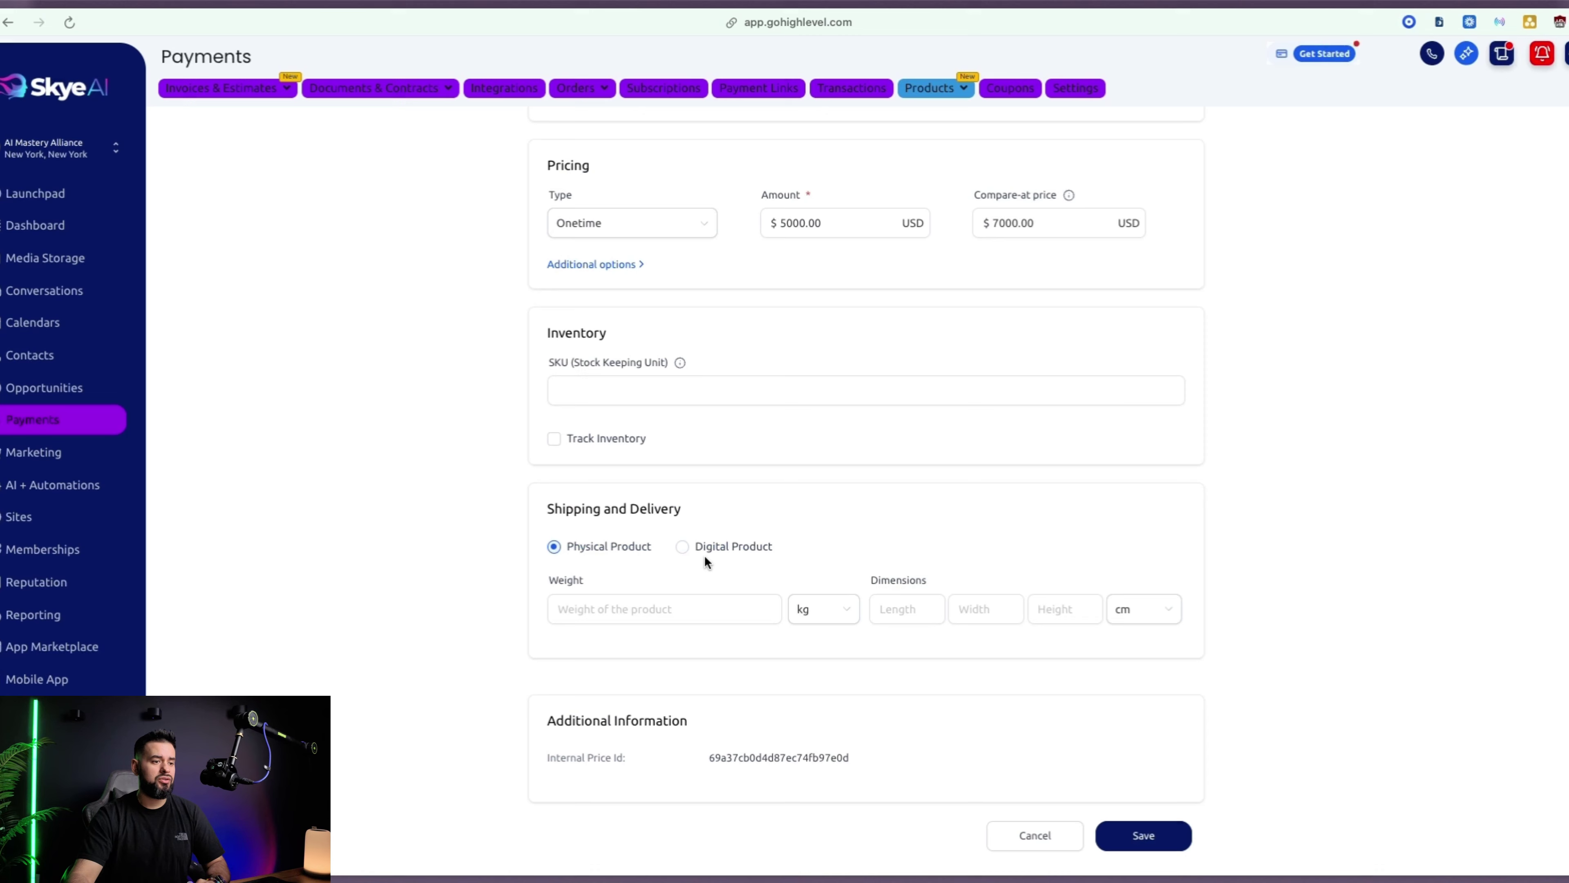
left_click(682, 547)
scroll(1225, 619, "down", 3)
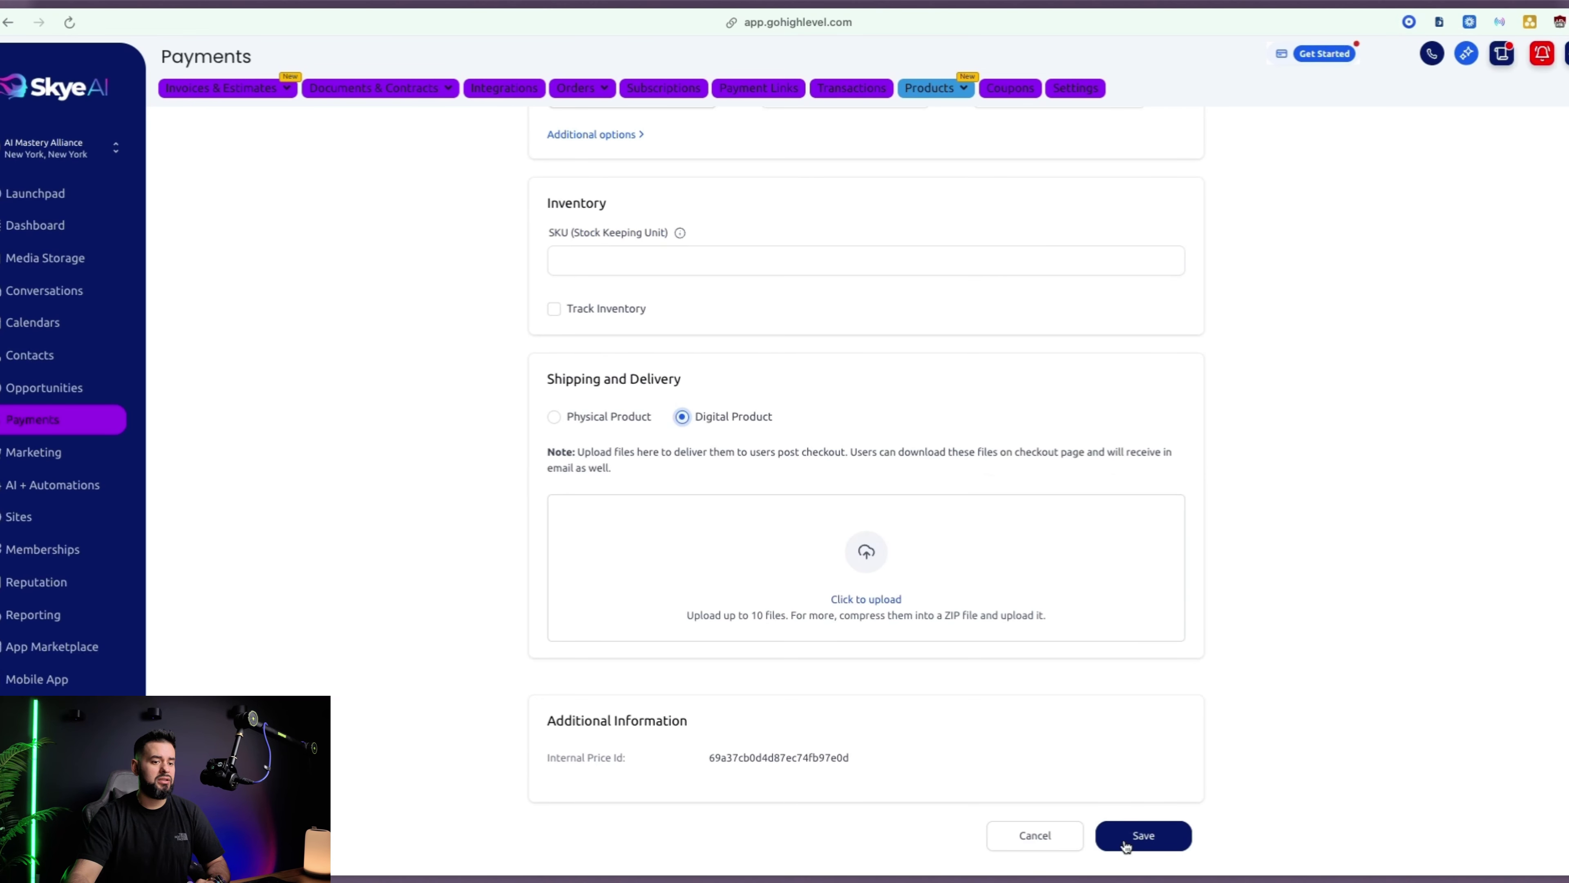
left_click(1143, 835)
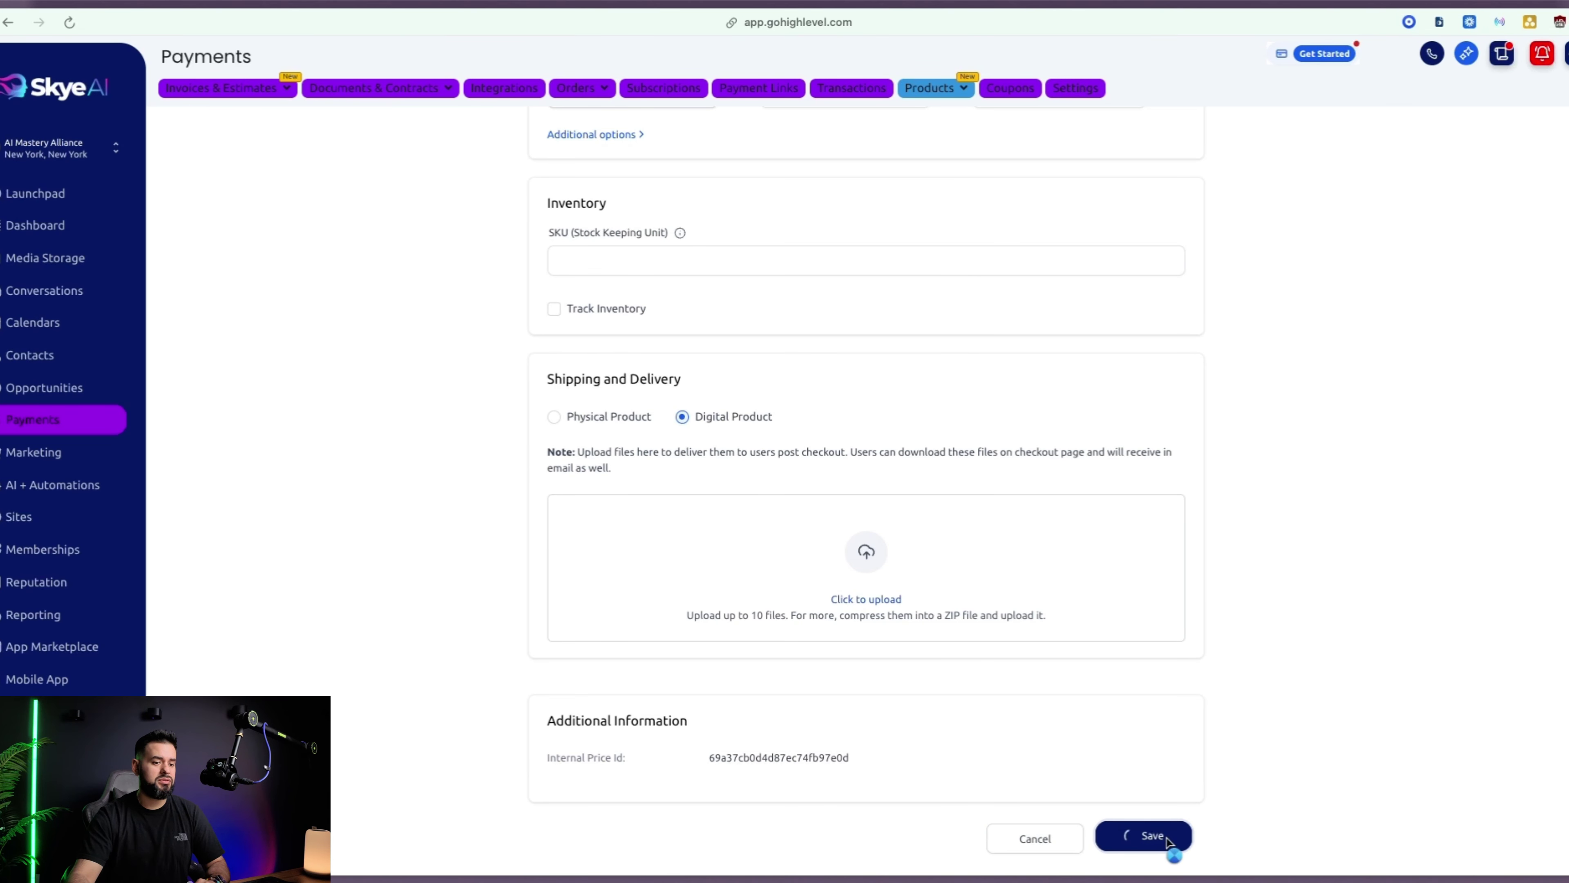
scroll(709, 271, "up", 4)
scroll(709, 271, "up", 5)
left_click(187, 225)
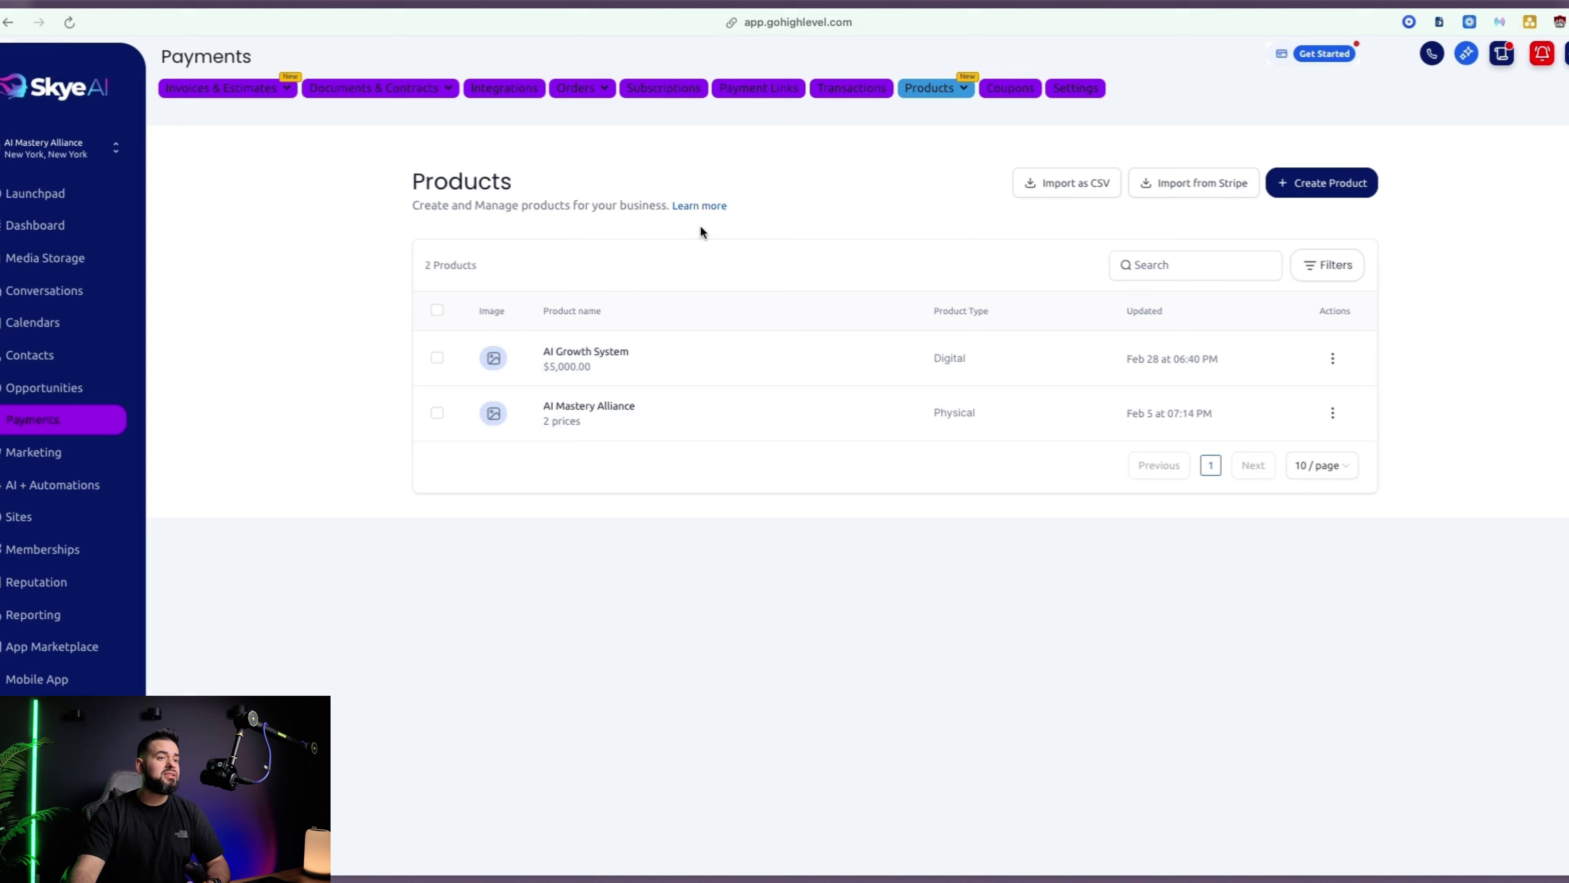
Create a new payment link for AI Growth System that requires a phone number
left_click(777, 89)
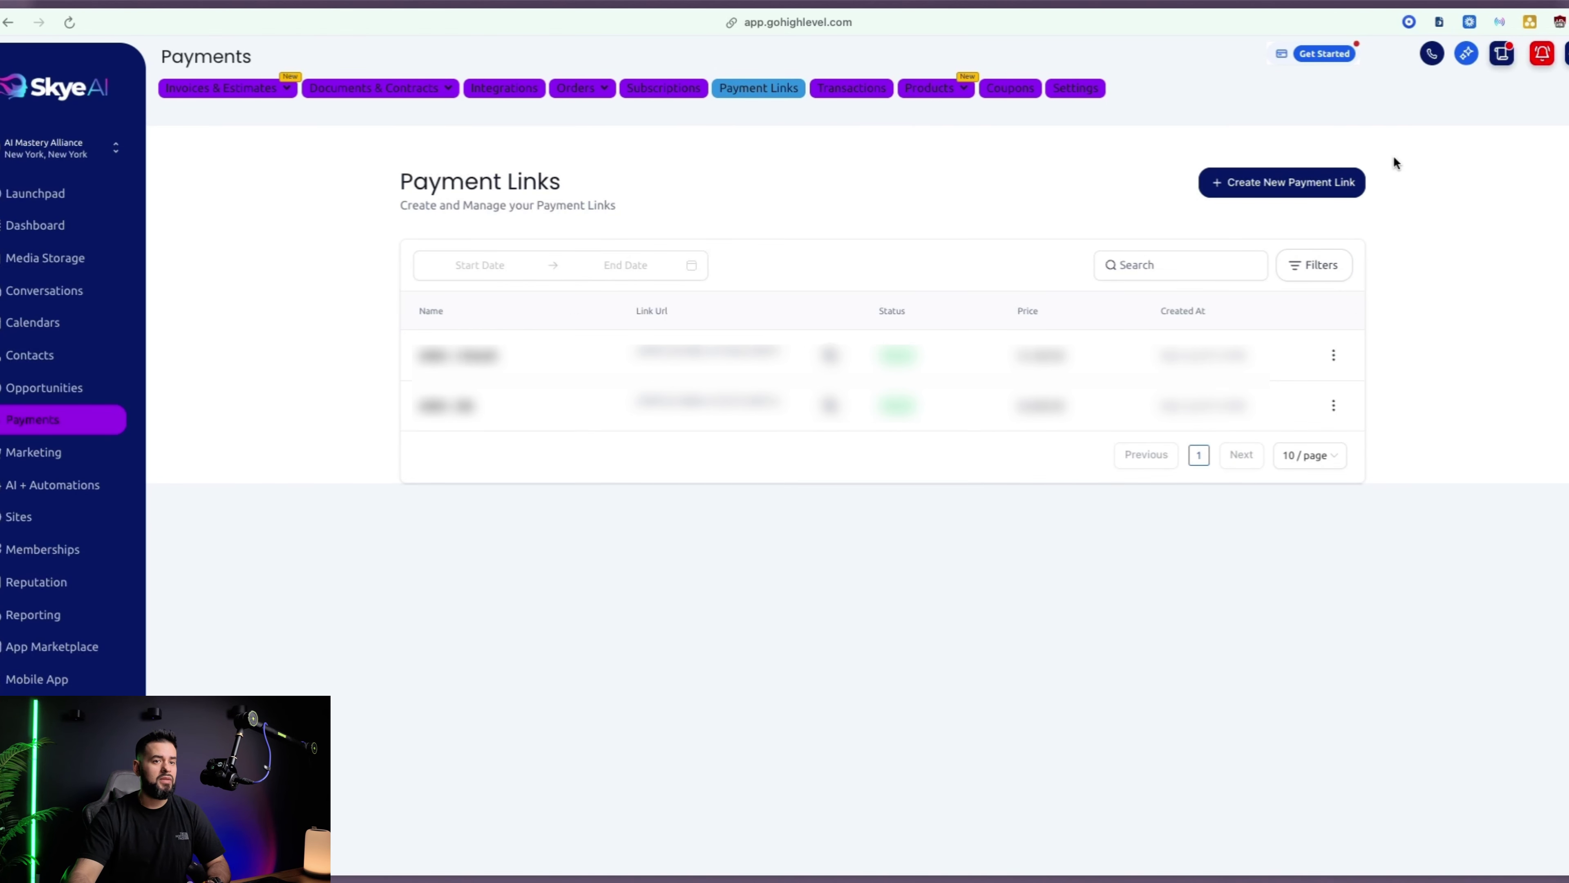
left_click(1327, 183)
left_click(262, 192)
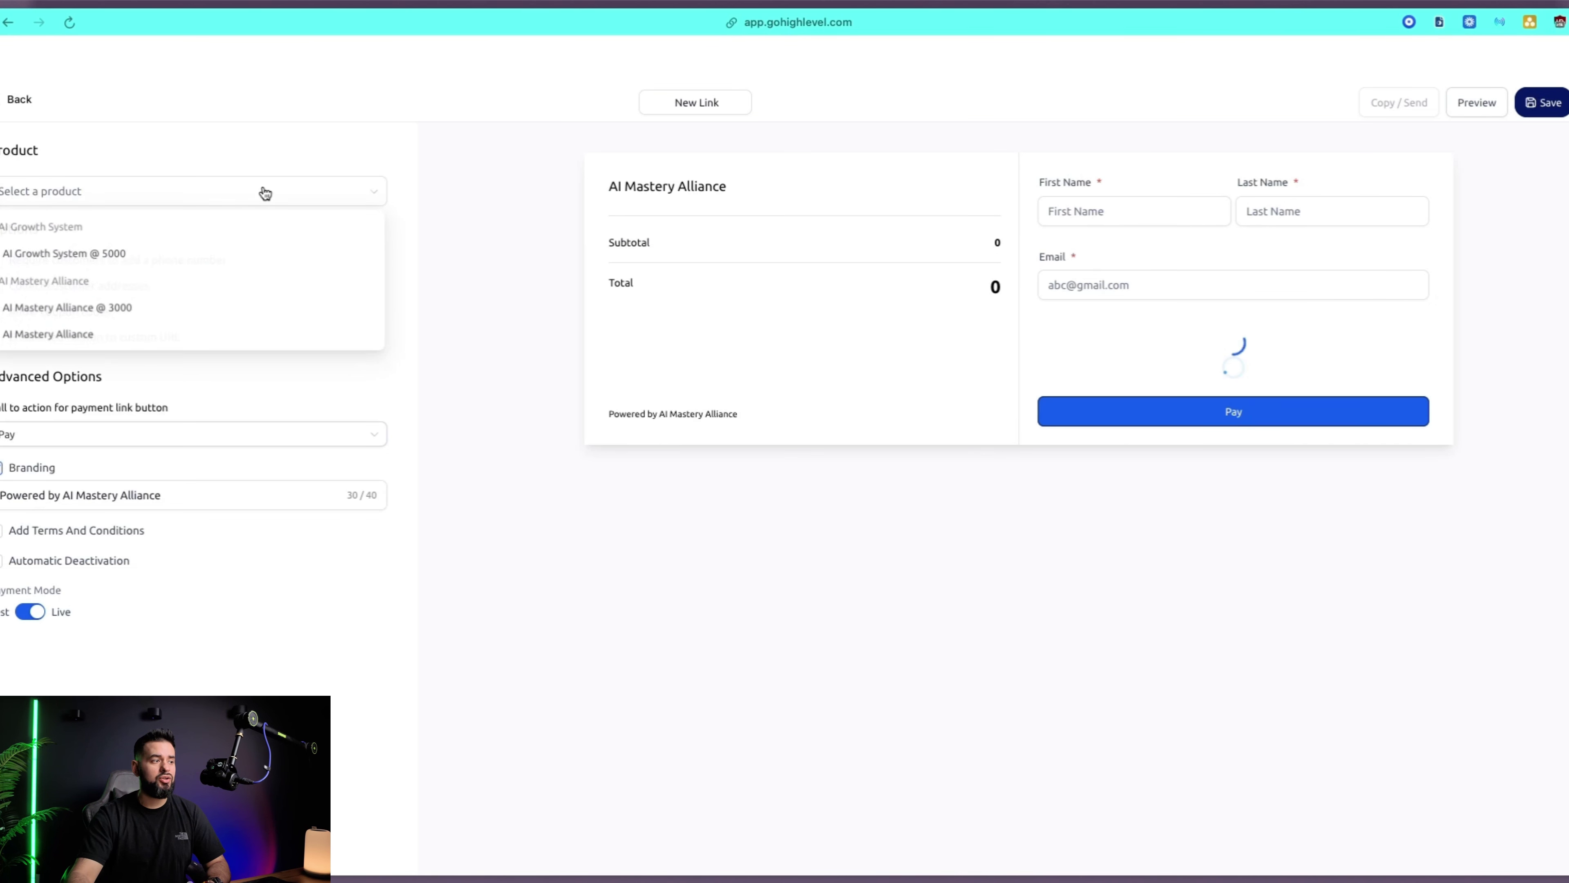
left_click(135, 250)
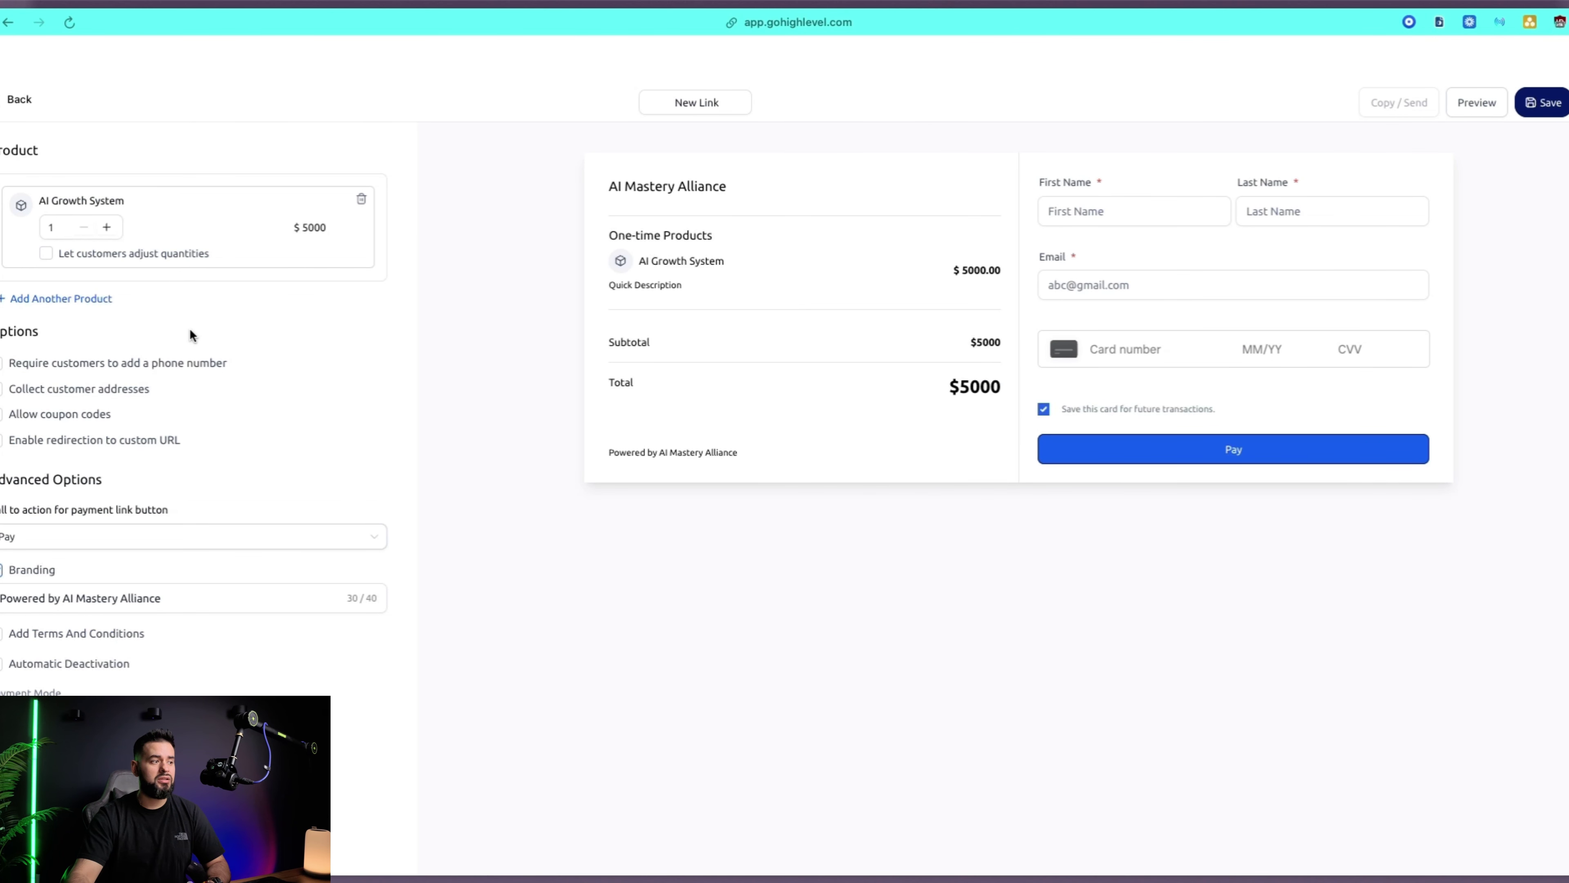
left_click_drag(611, 288, 691, 291)
left_click(2, 366)
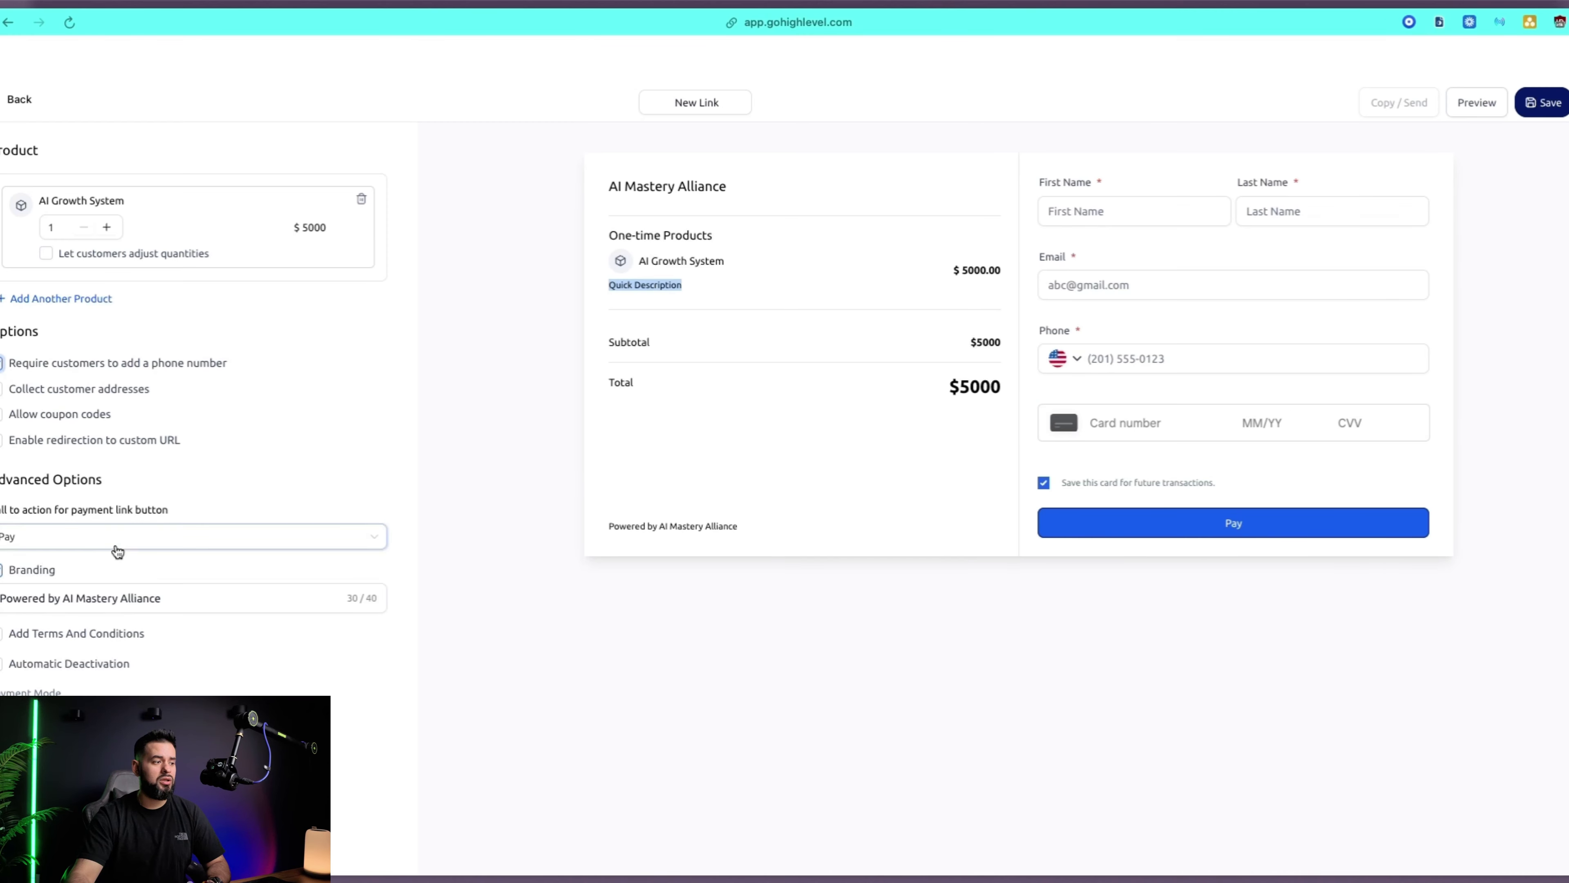
Keep Pay as call-to-action, add '-' as terms, and name it 'AI Growth System - $5k'
left_click(28, 542)
left_click(45, 541)
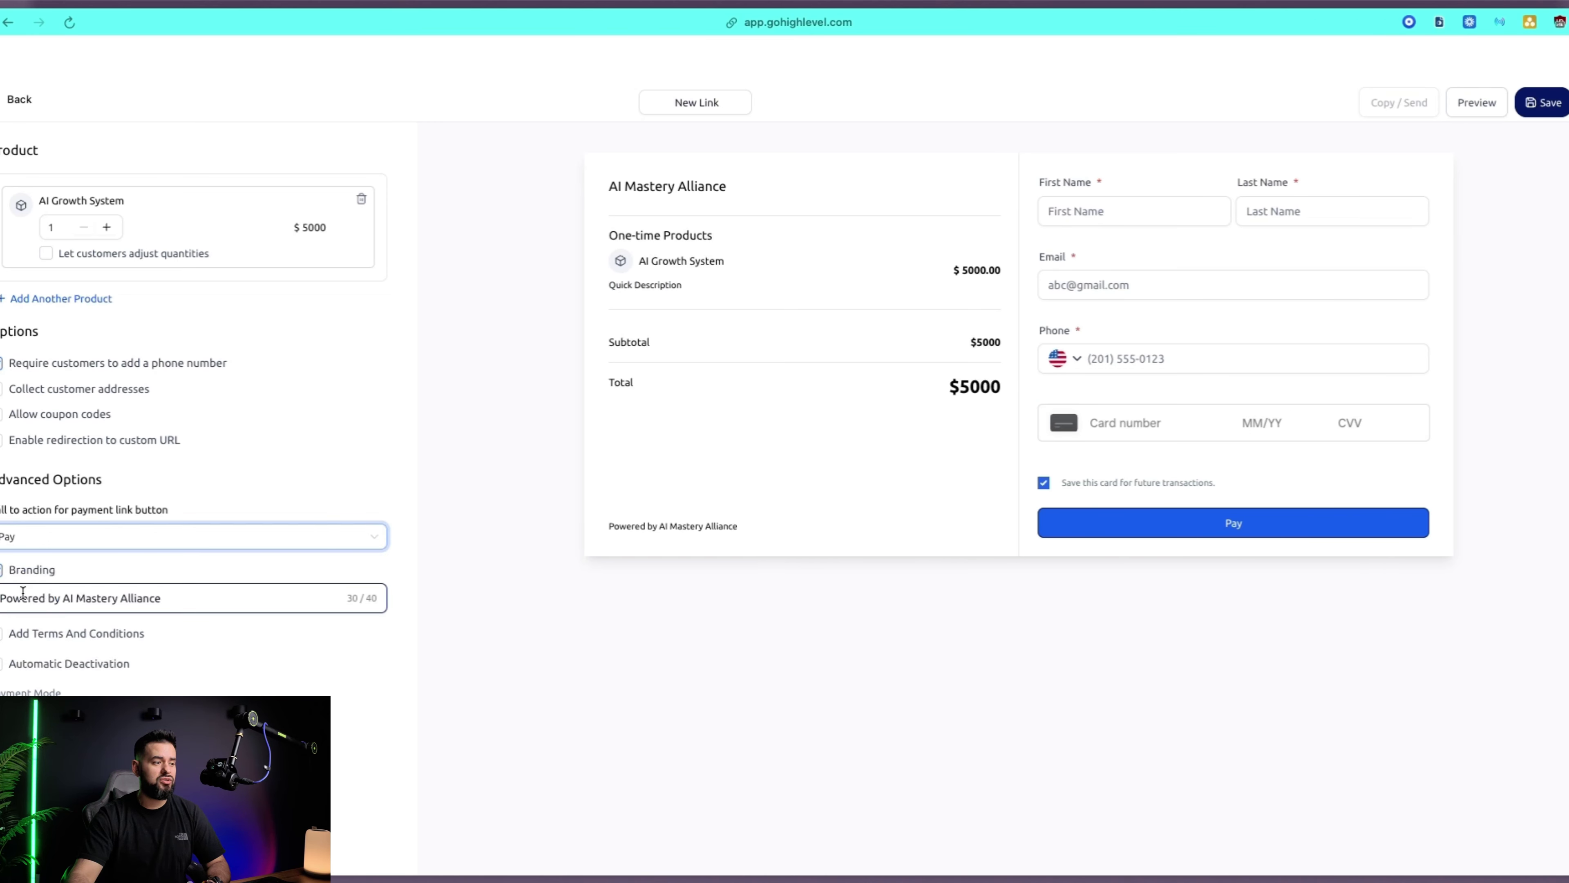
left_click_drag(174, 596, 63, 598)
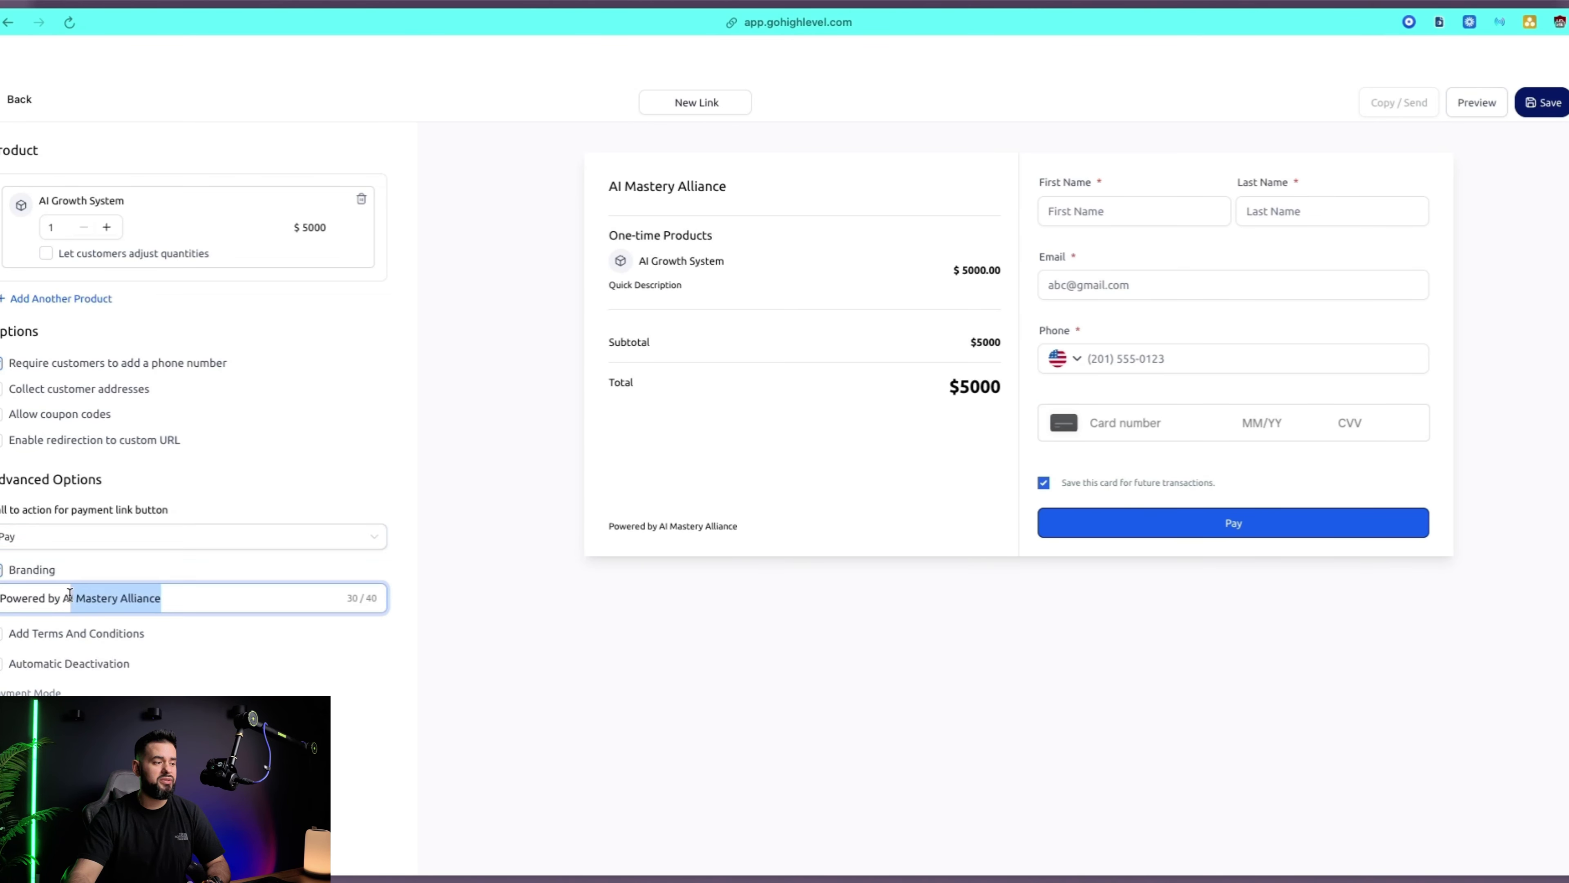
left_click(2, 633)
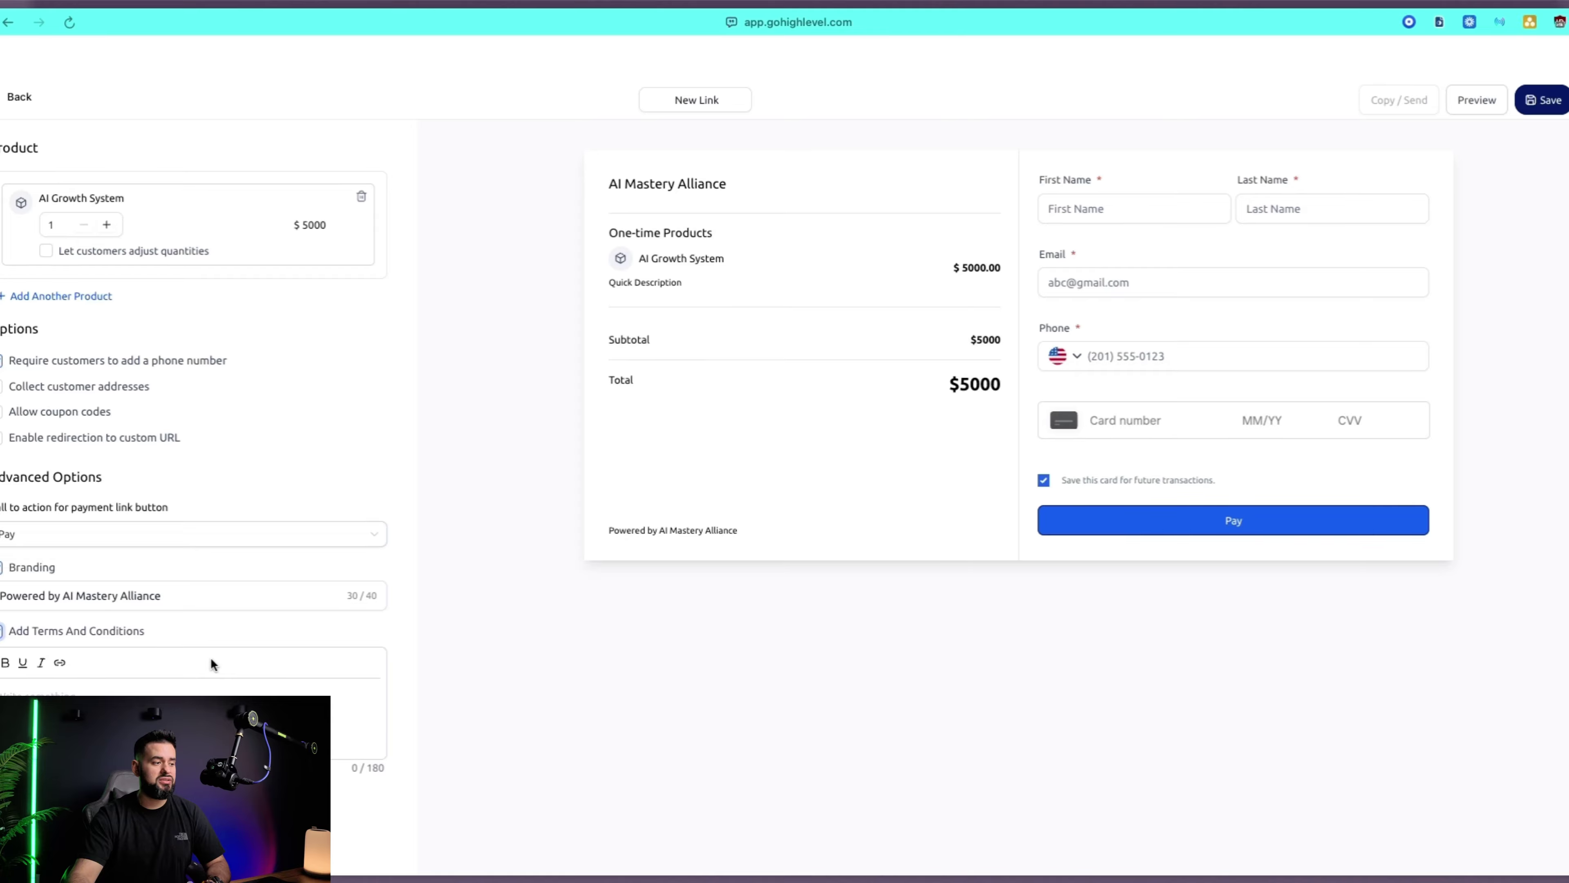
scroll(211, 657, "down", 1)
left_click(90, 685)
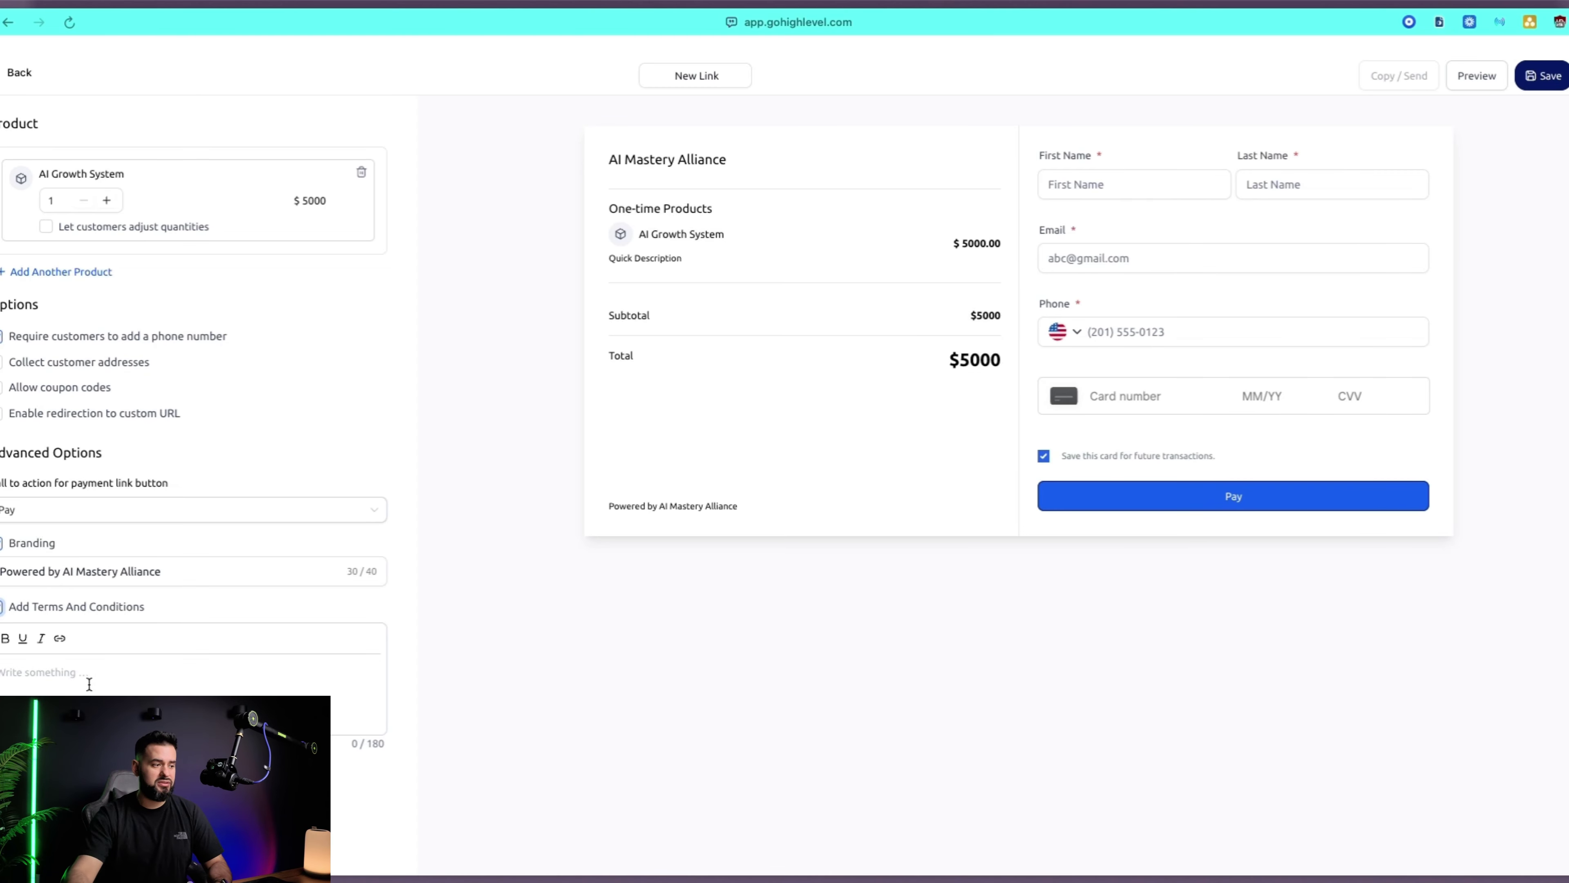
type("-")
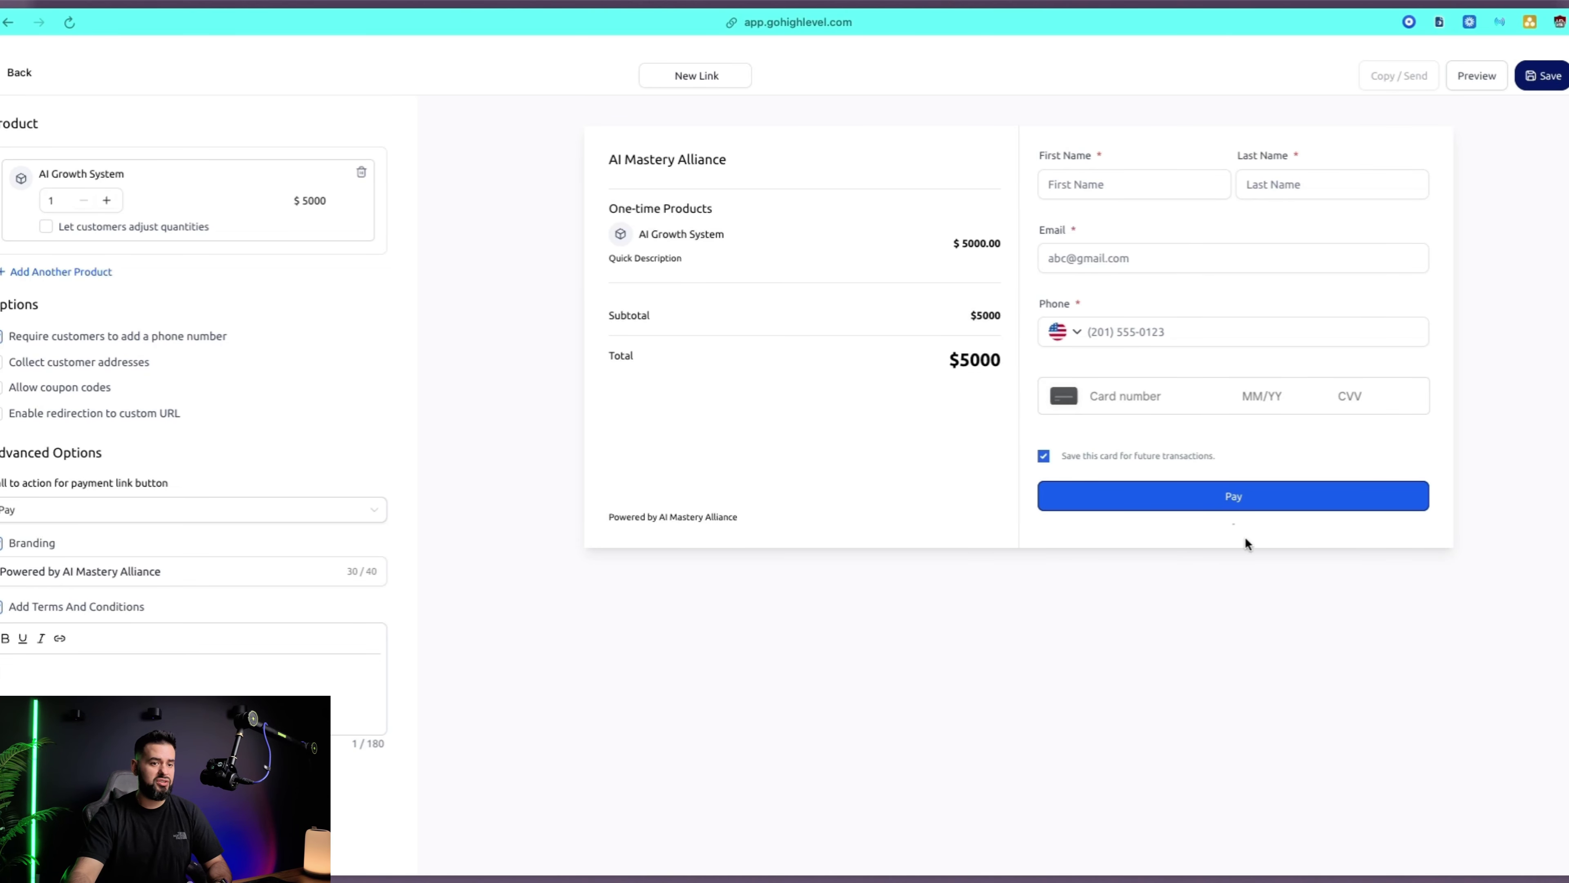
scroll(254, 612, "down", 2)
scroll(253, 430, "up", 3)
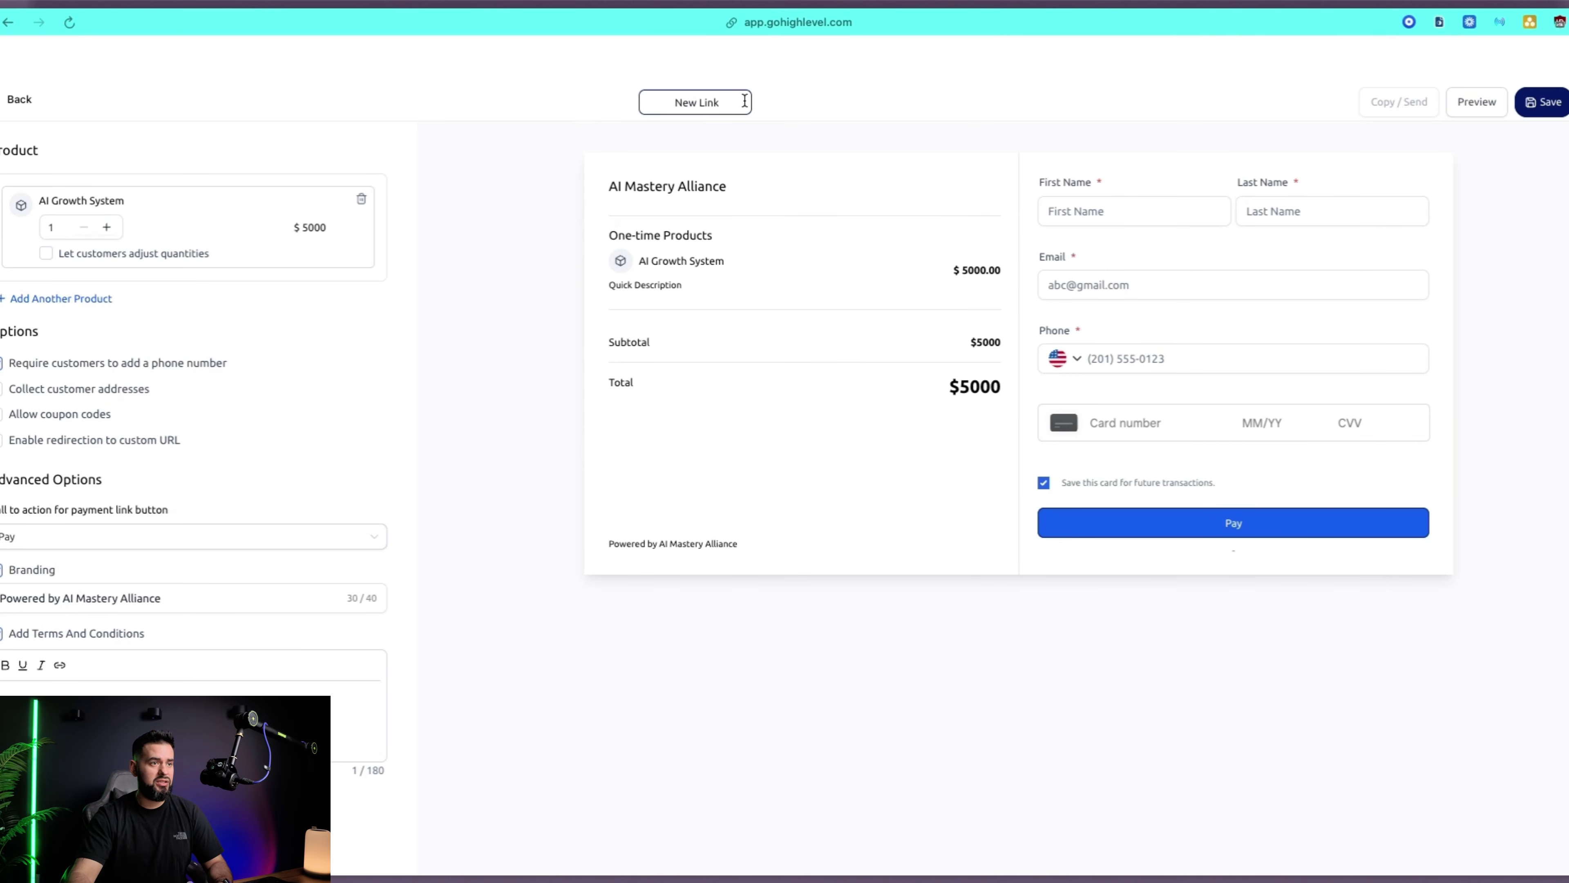
triple_click(678, 101)
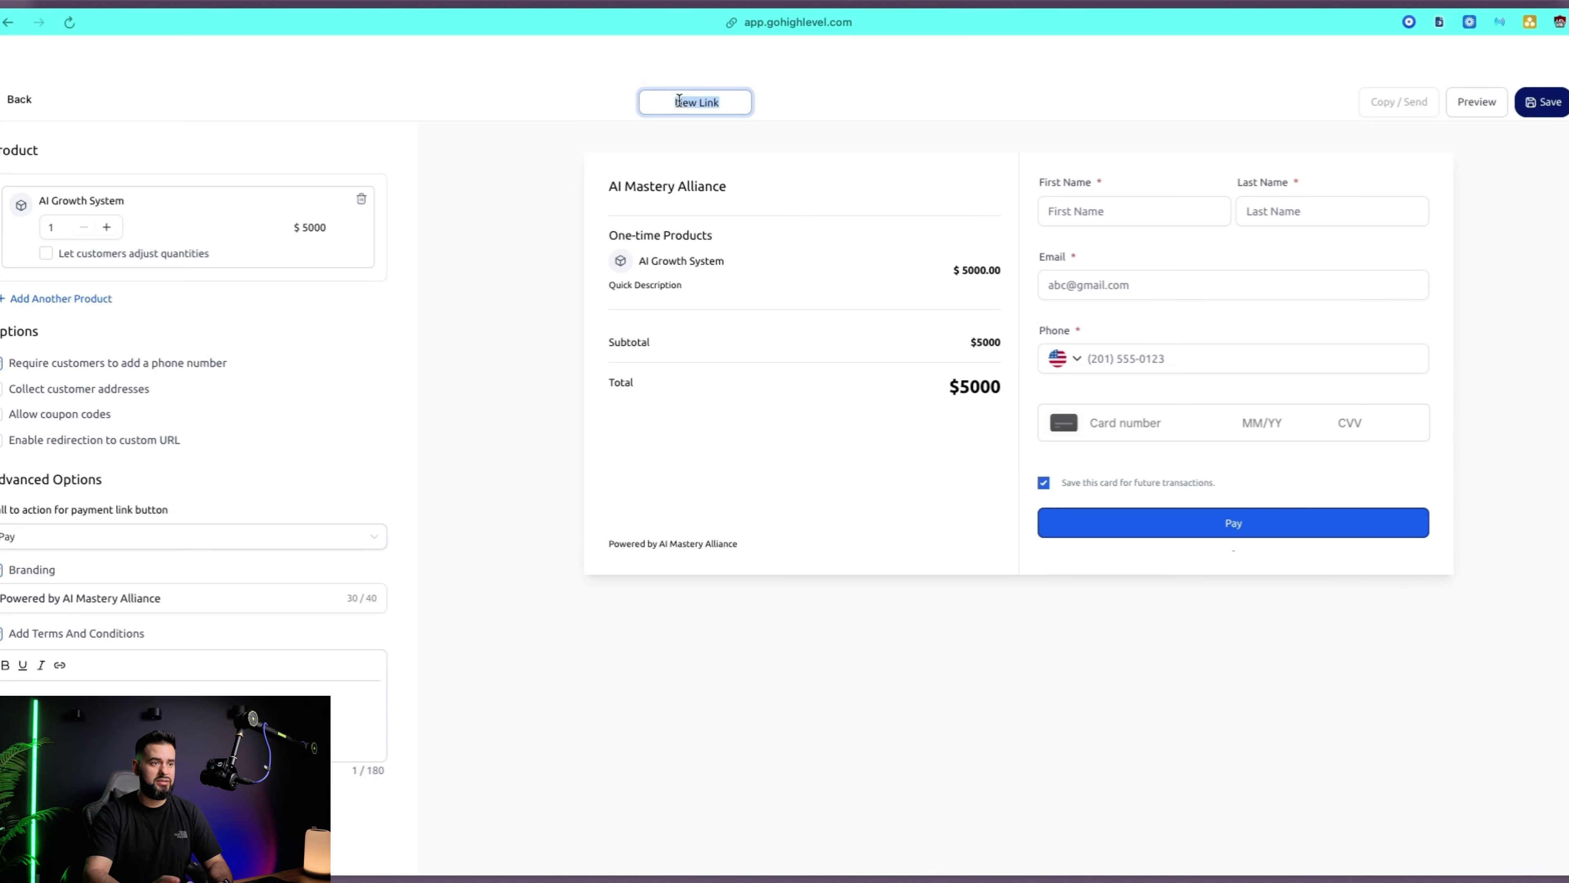
type("AI Grow")
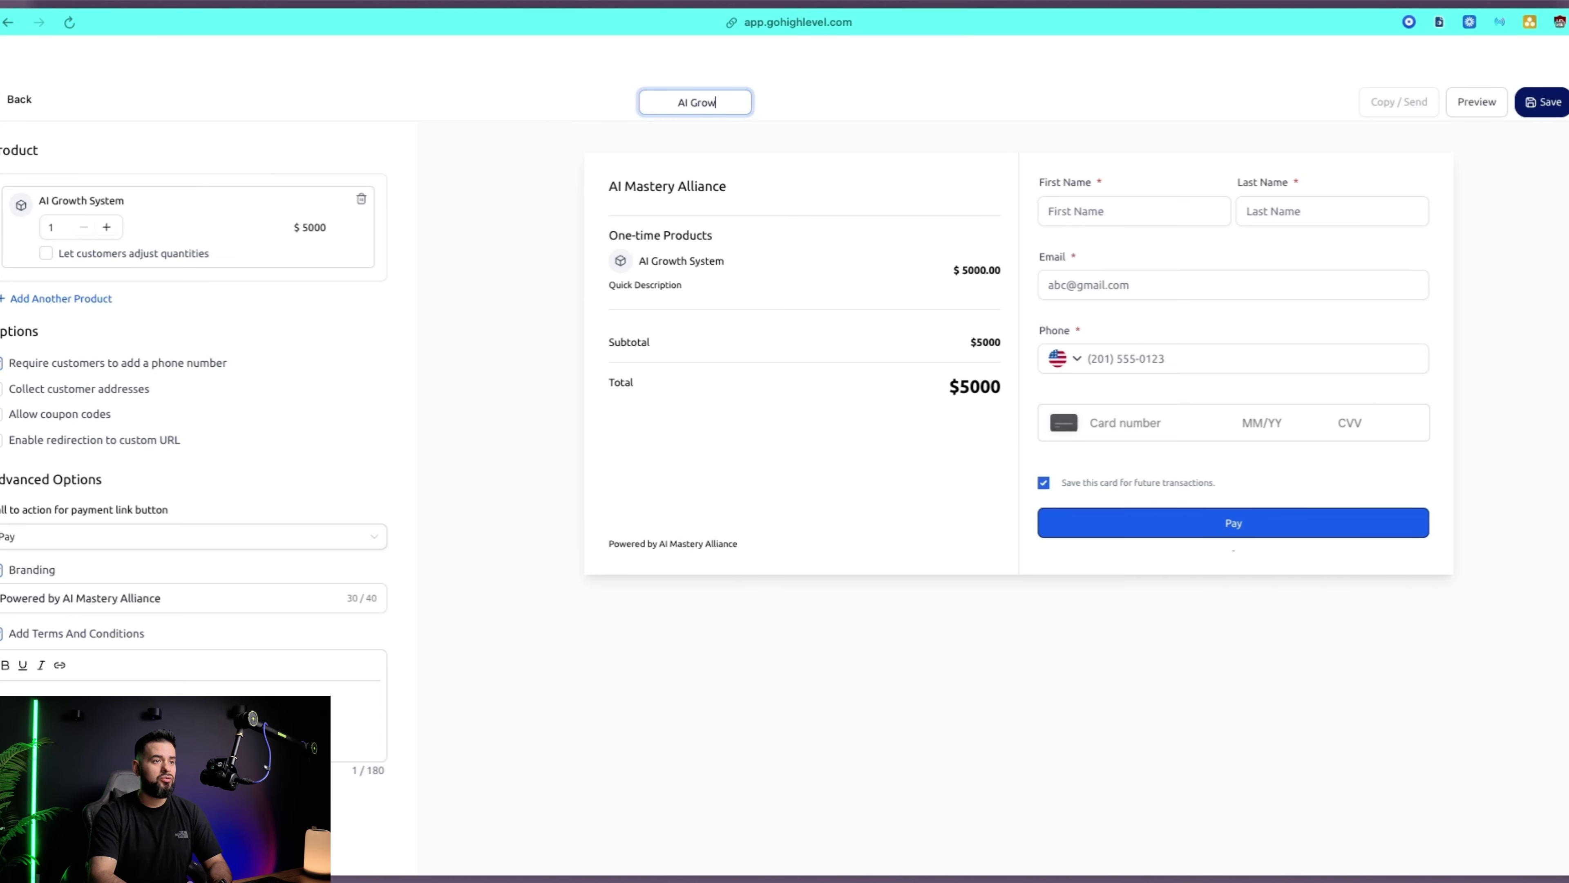
type("th System - $5k")
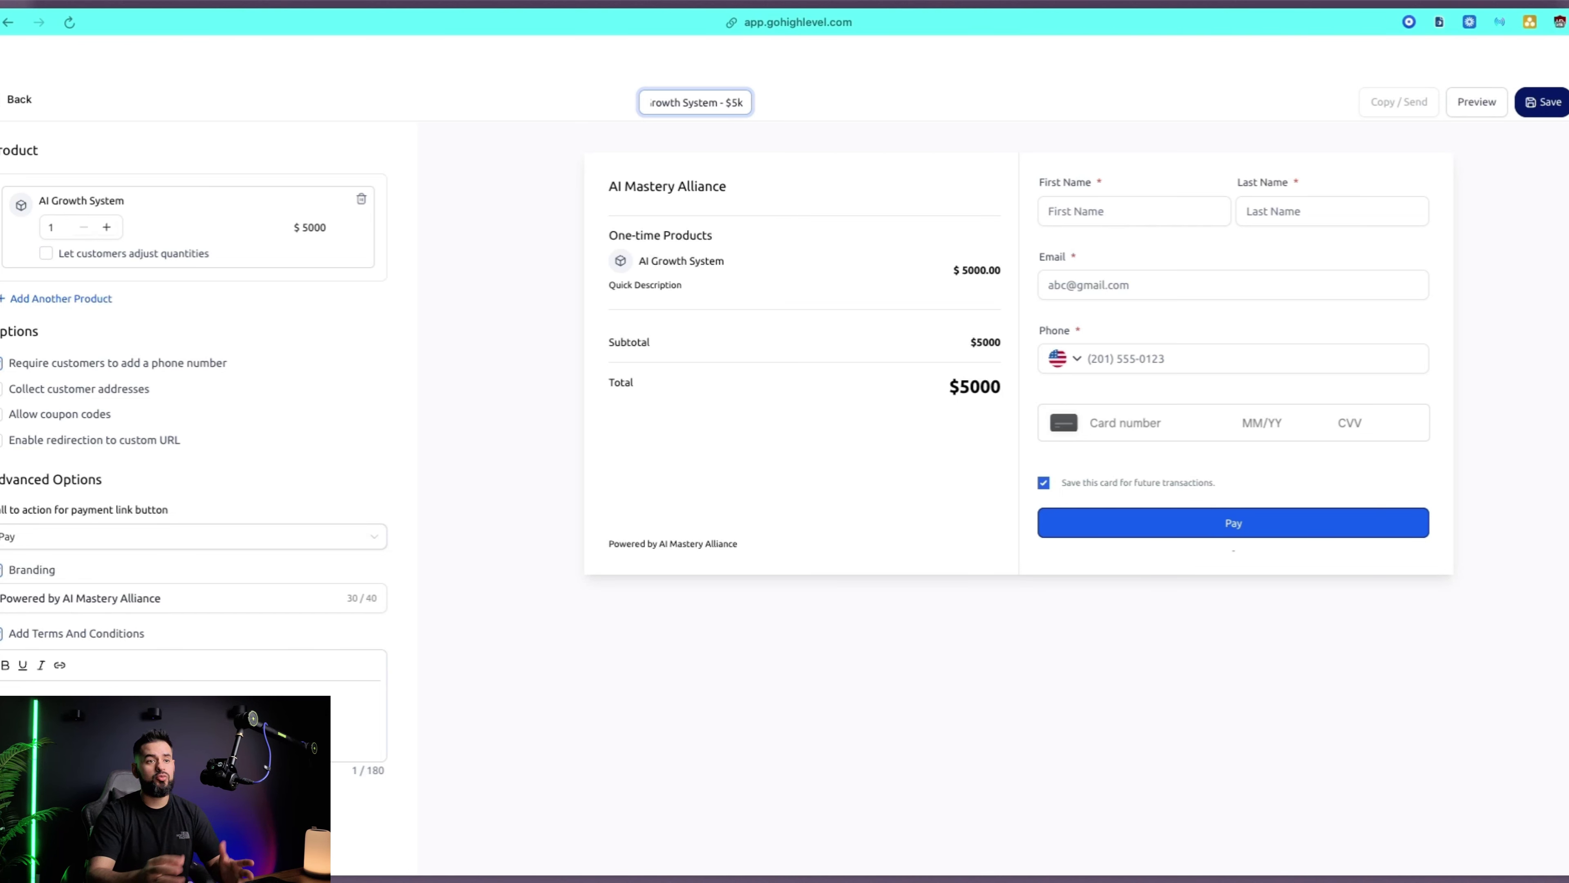
Preview the checkout page, go back to the Payment Links list, then go to AI + Automations
left_click(1489, 102)
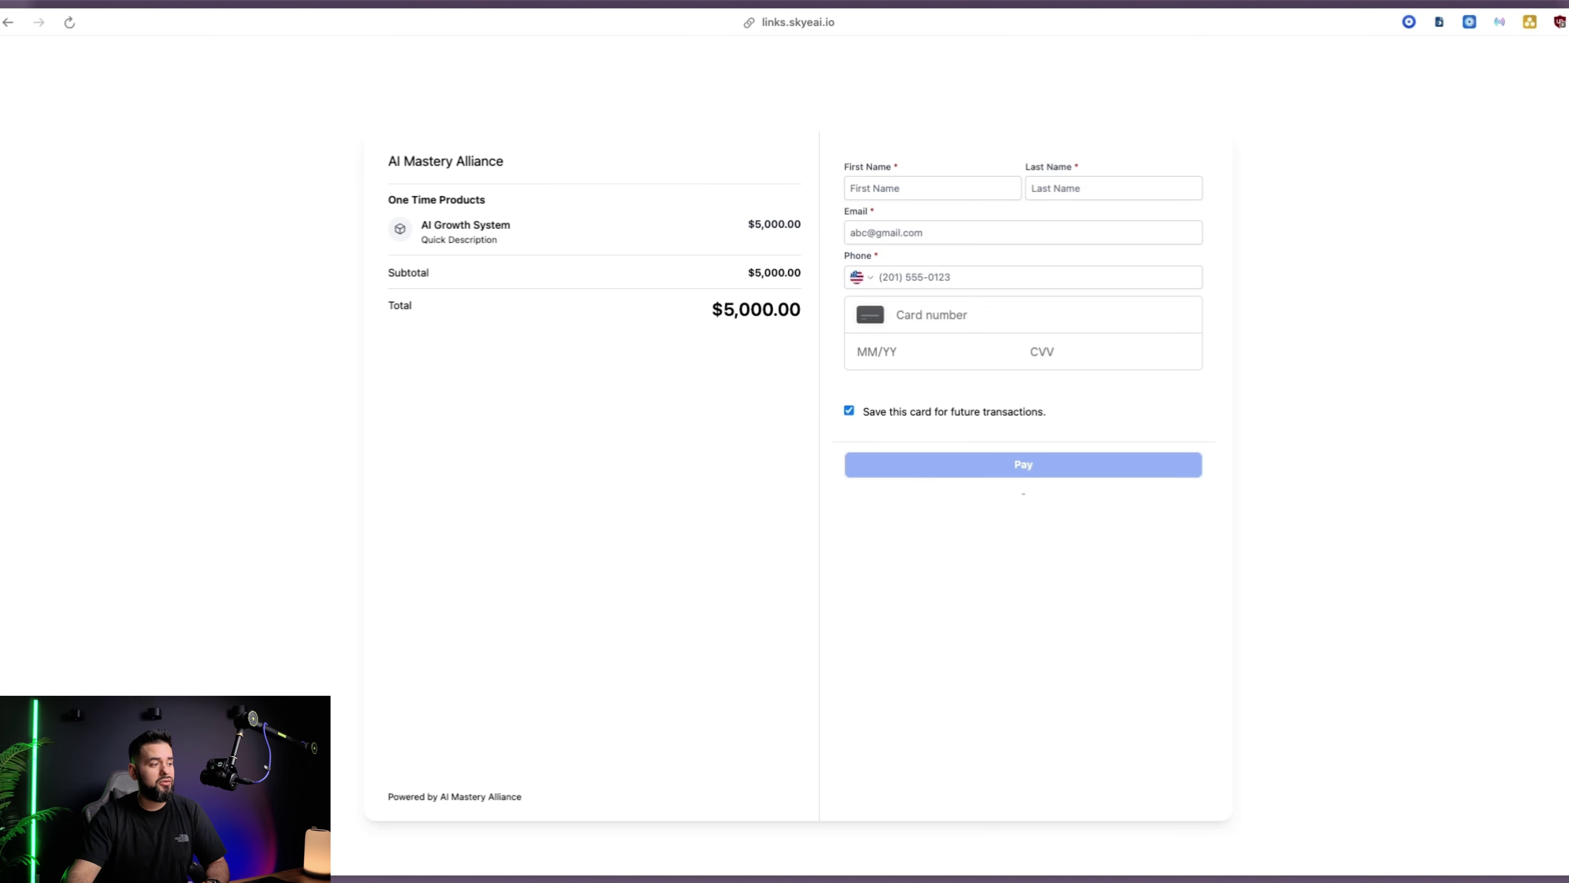
left_click(137, 63)
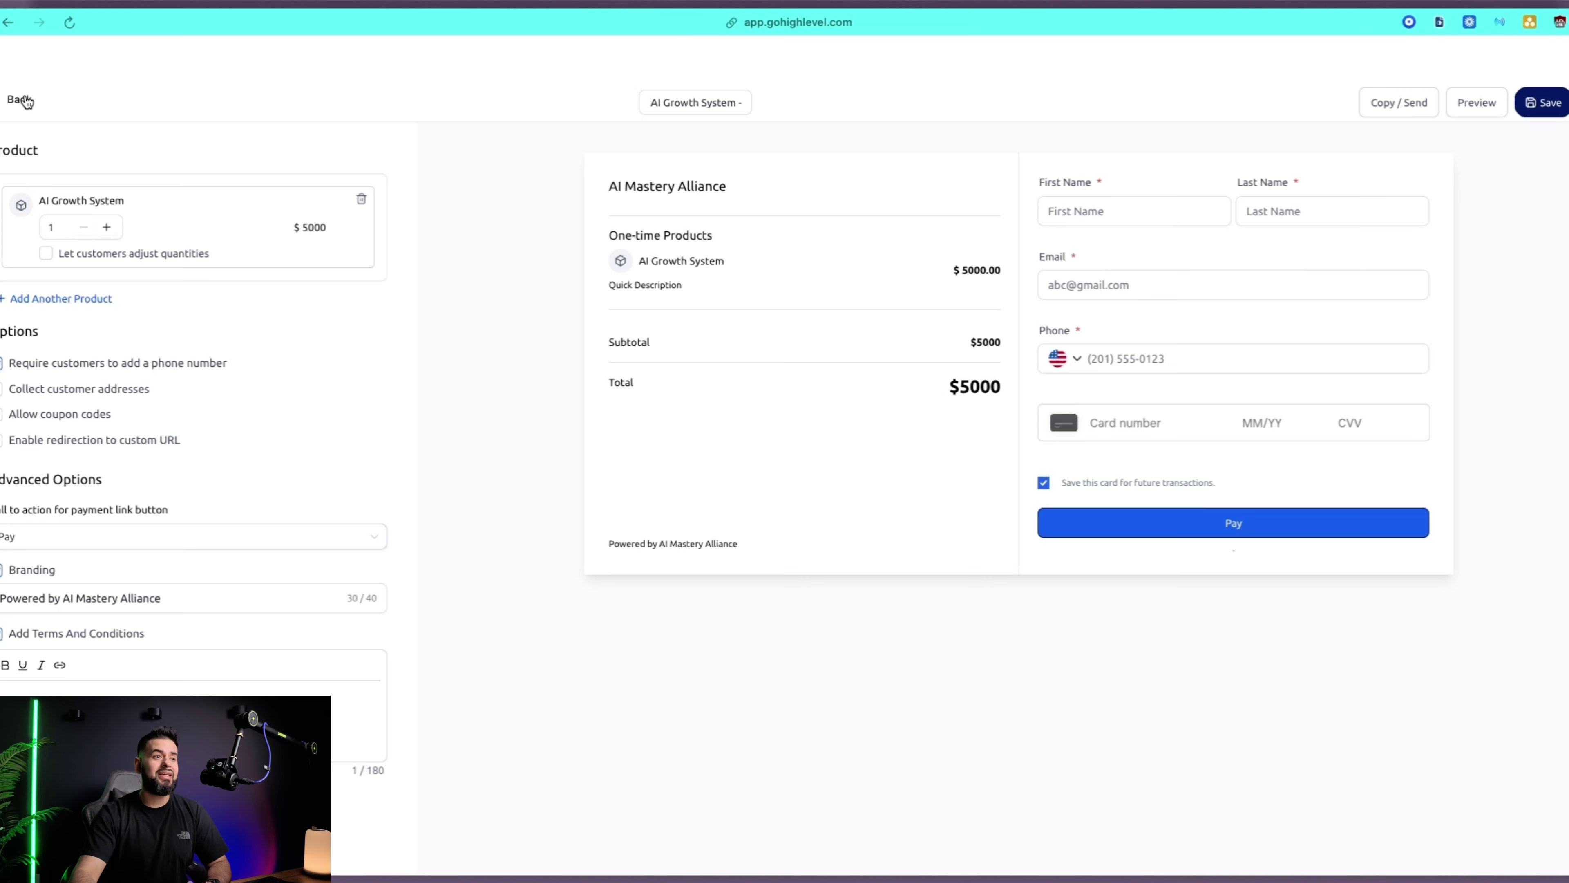
left_click(24, 101)
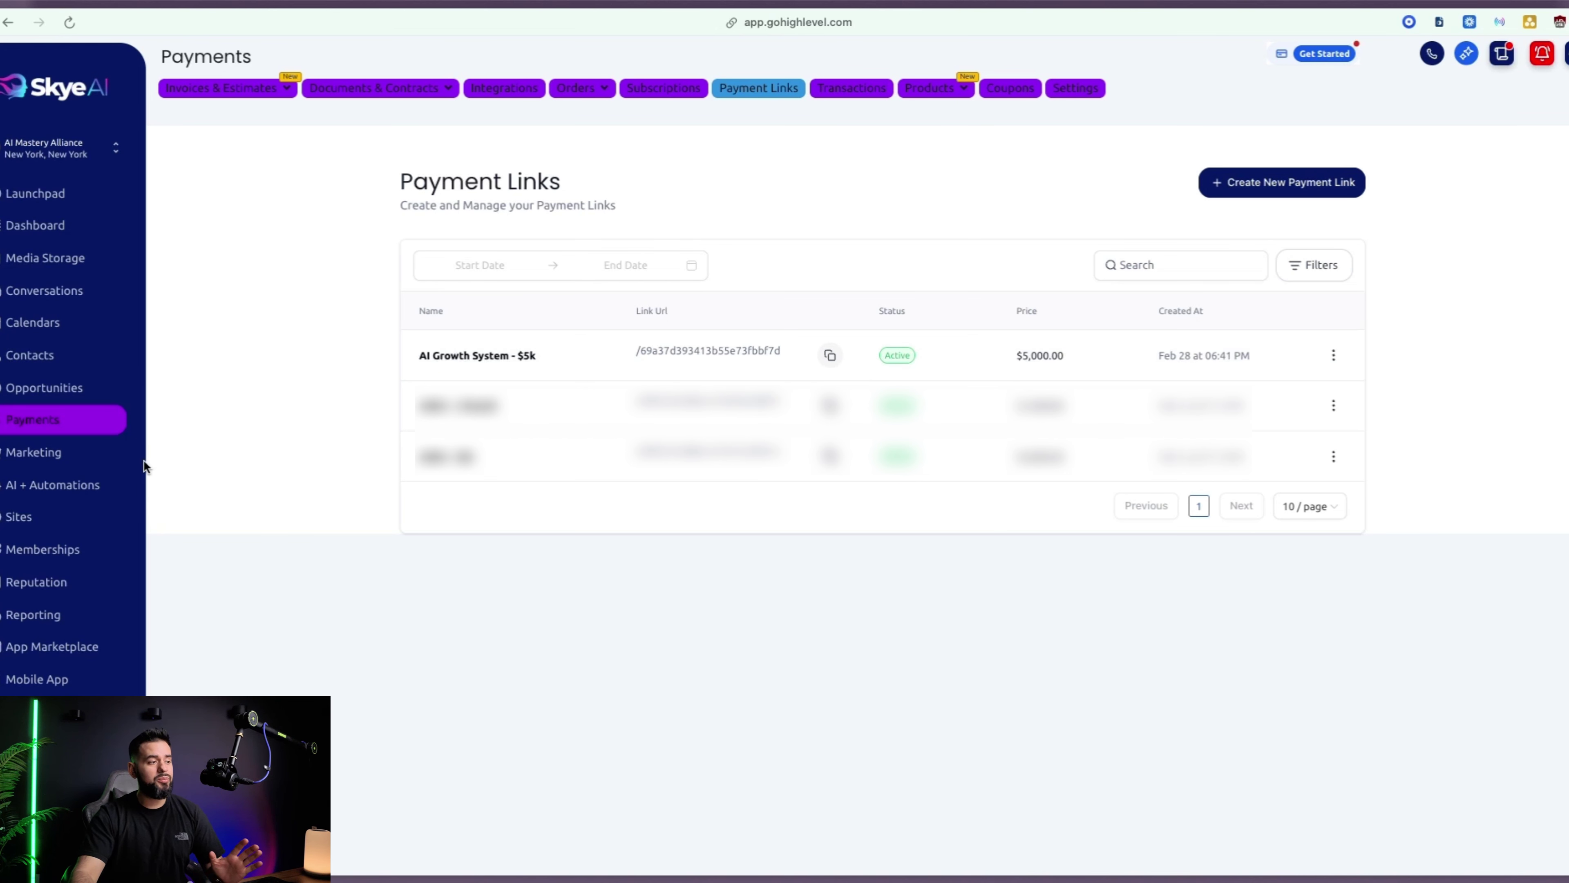
left_click(110, 484)
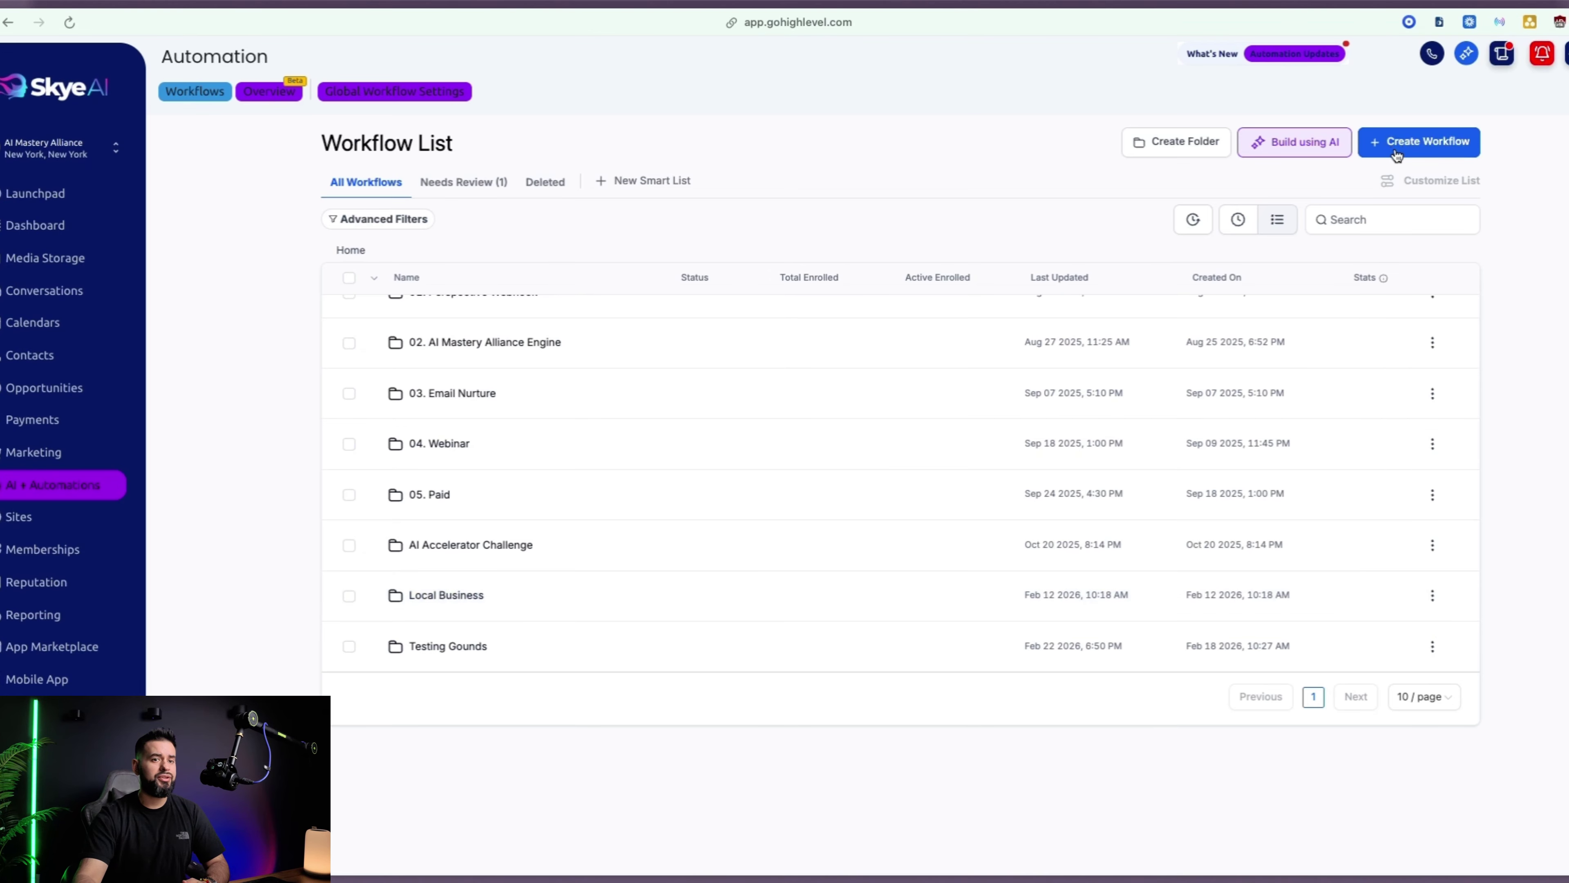
Start a workflow from scratch with a Payment Received trigger
left_click(1397, 150)
left_click(1408, 179)
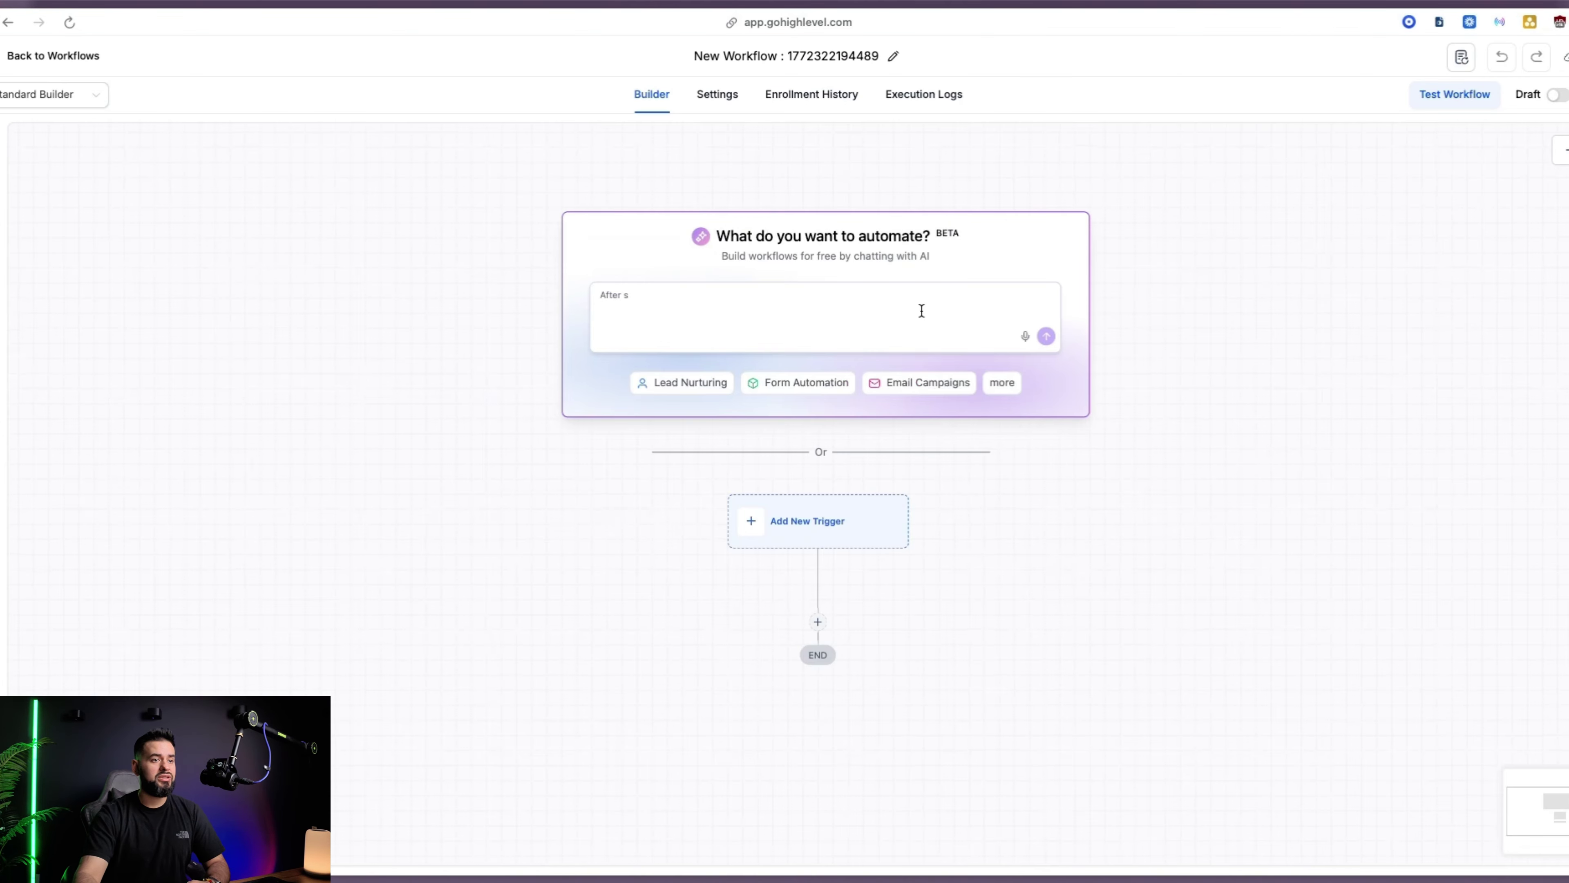
left_click(830, 529)
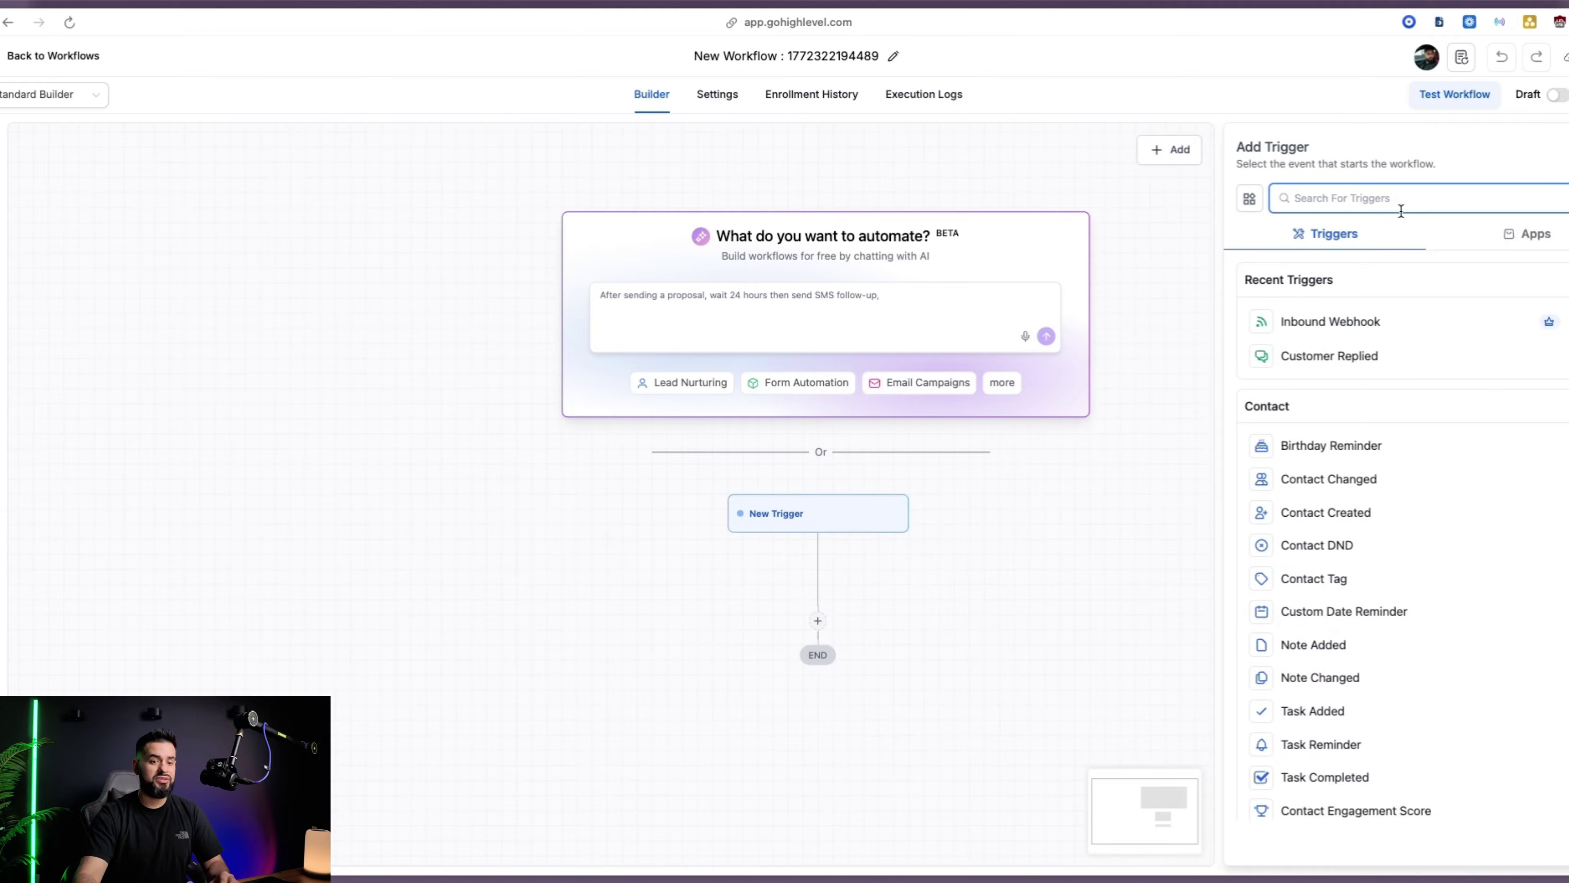
type("paymen")
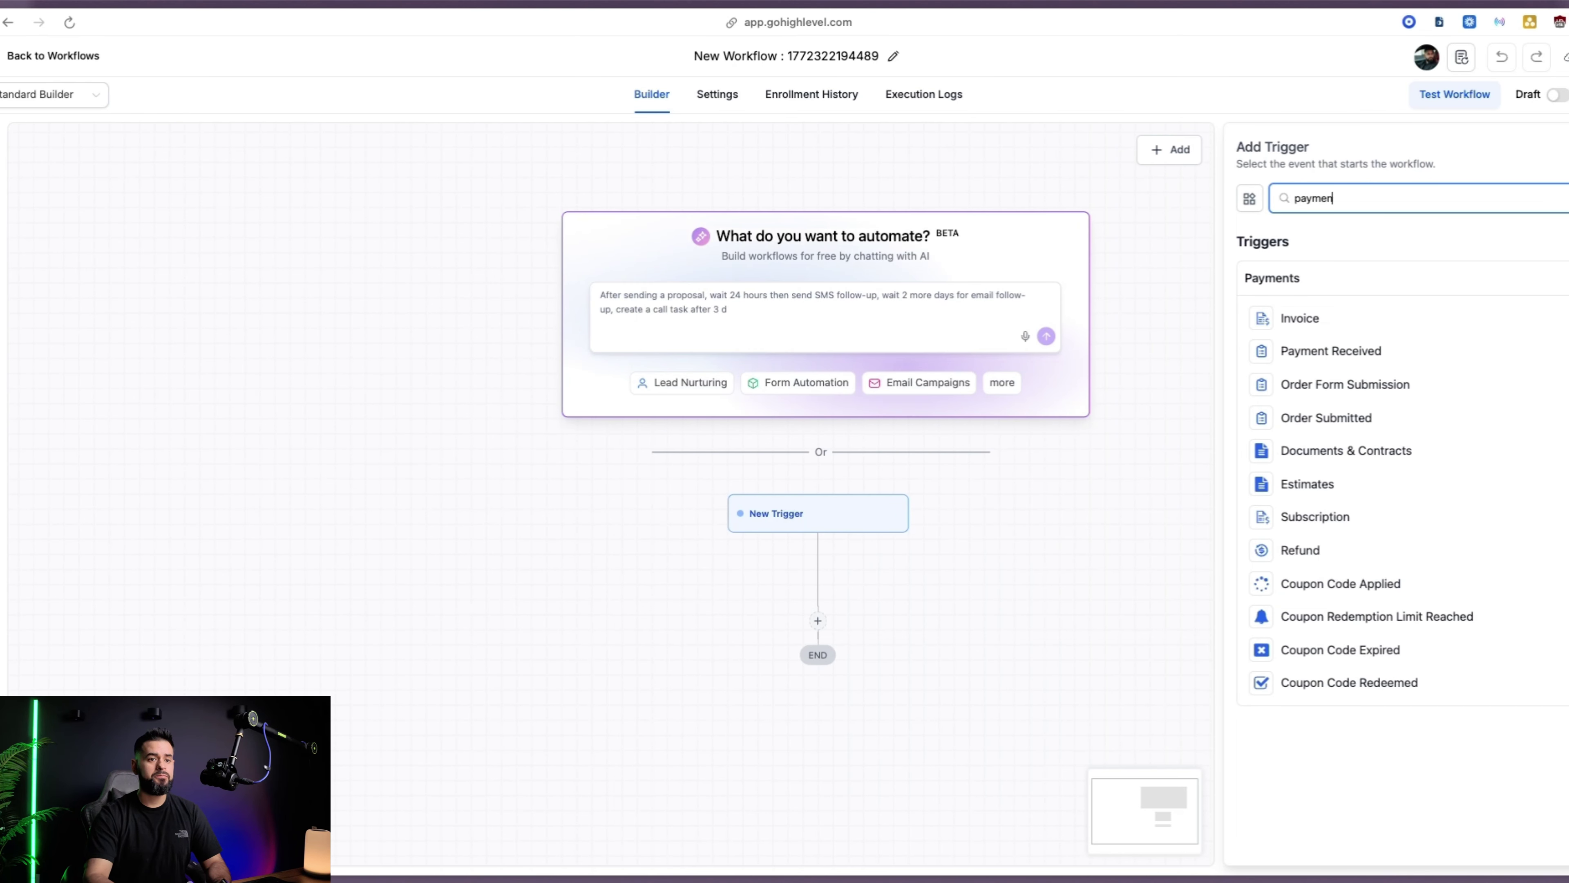
left_click(1370, 353)
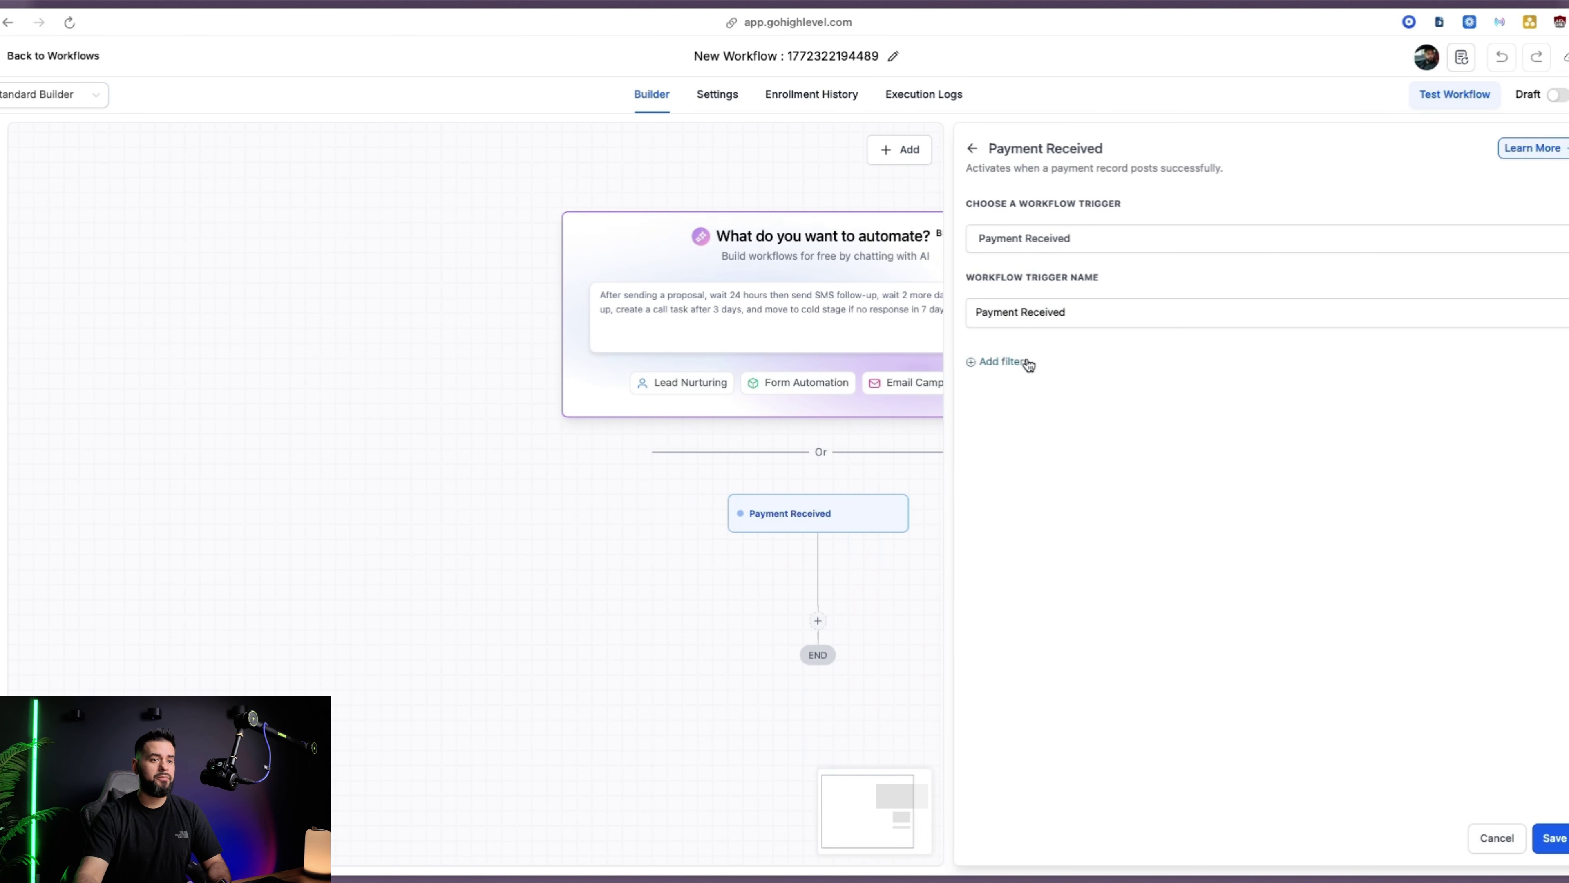
Filter the trigger on Global Product Is AI Growth System
left_click(1001, 362)
left_click(1029, 388)
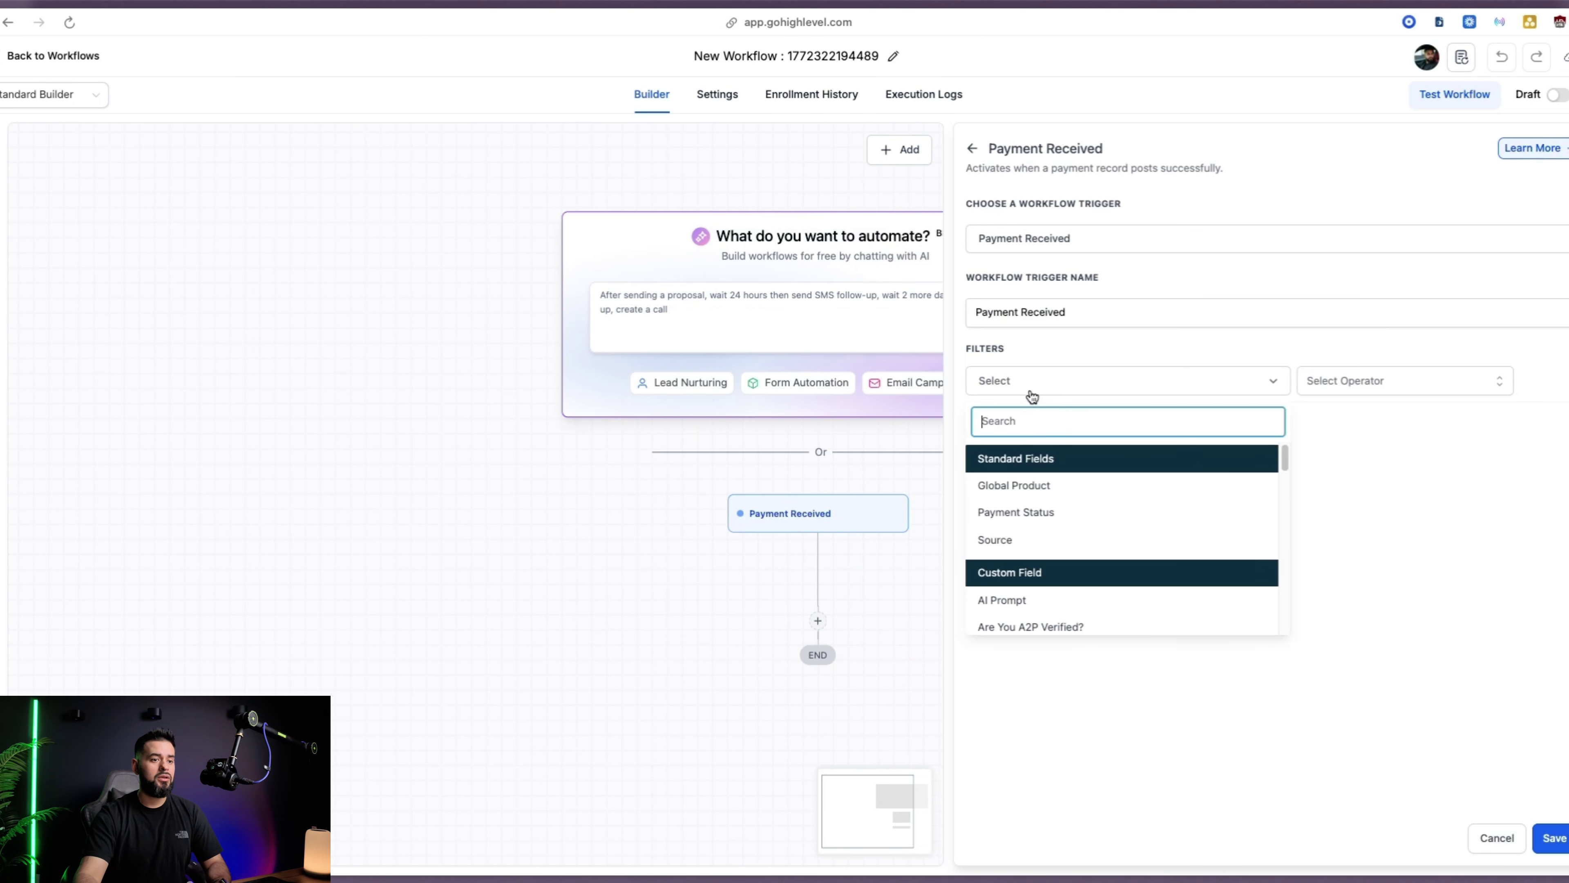
left_click(1061, 490)
left_click(1359, 375)
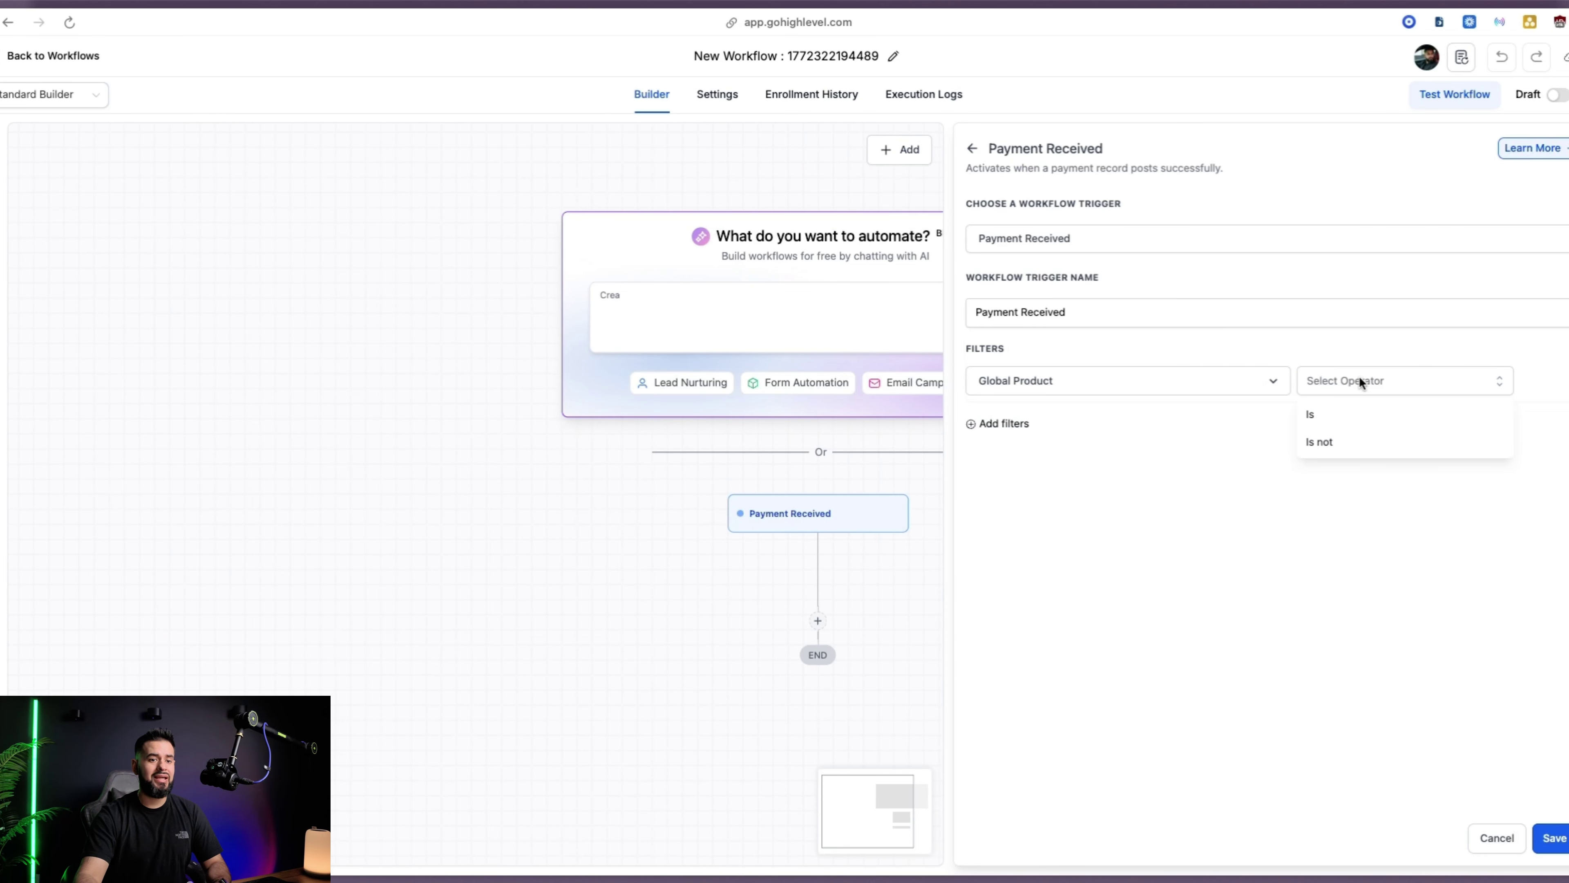
left_click(1345, 415)
left_click(1425, 383)
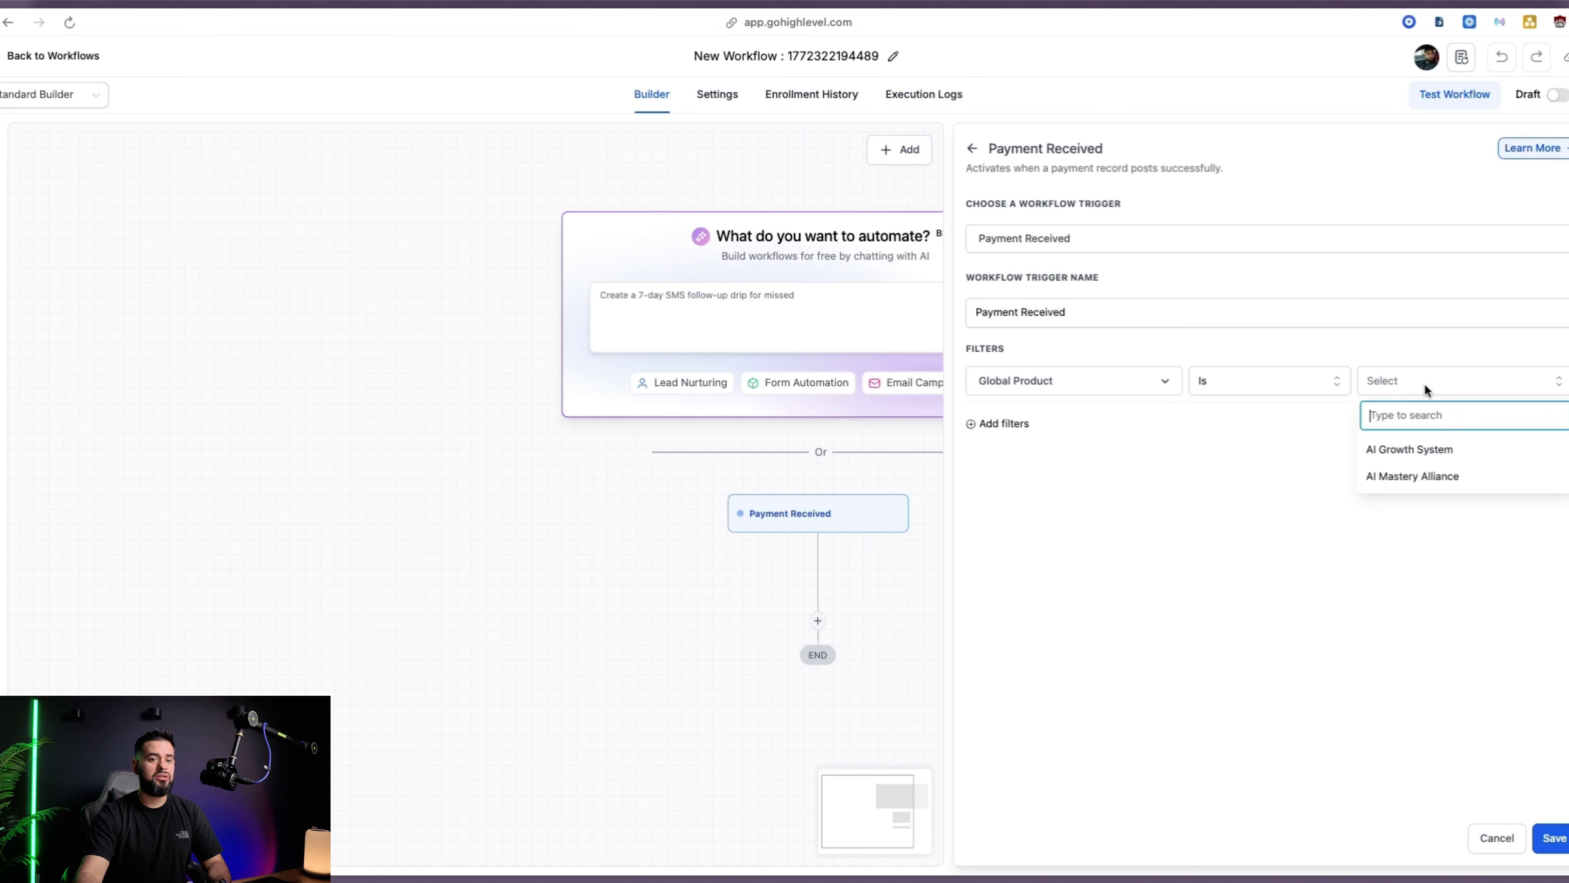
left_click(1423, 452)
Add a second filter: Payment Status Is Success
left_click(1002, 424)
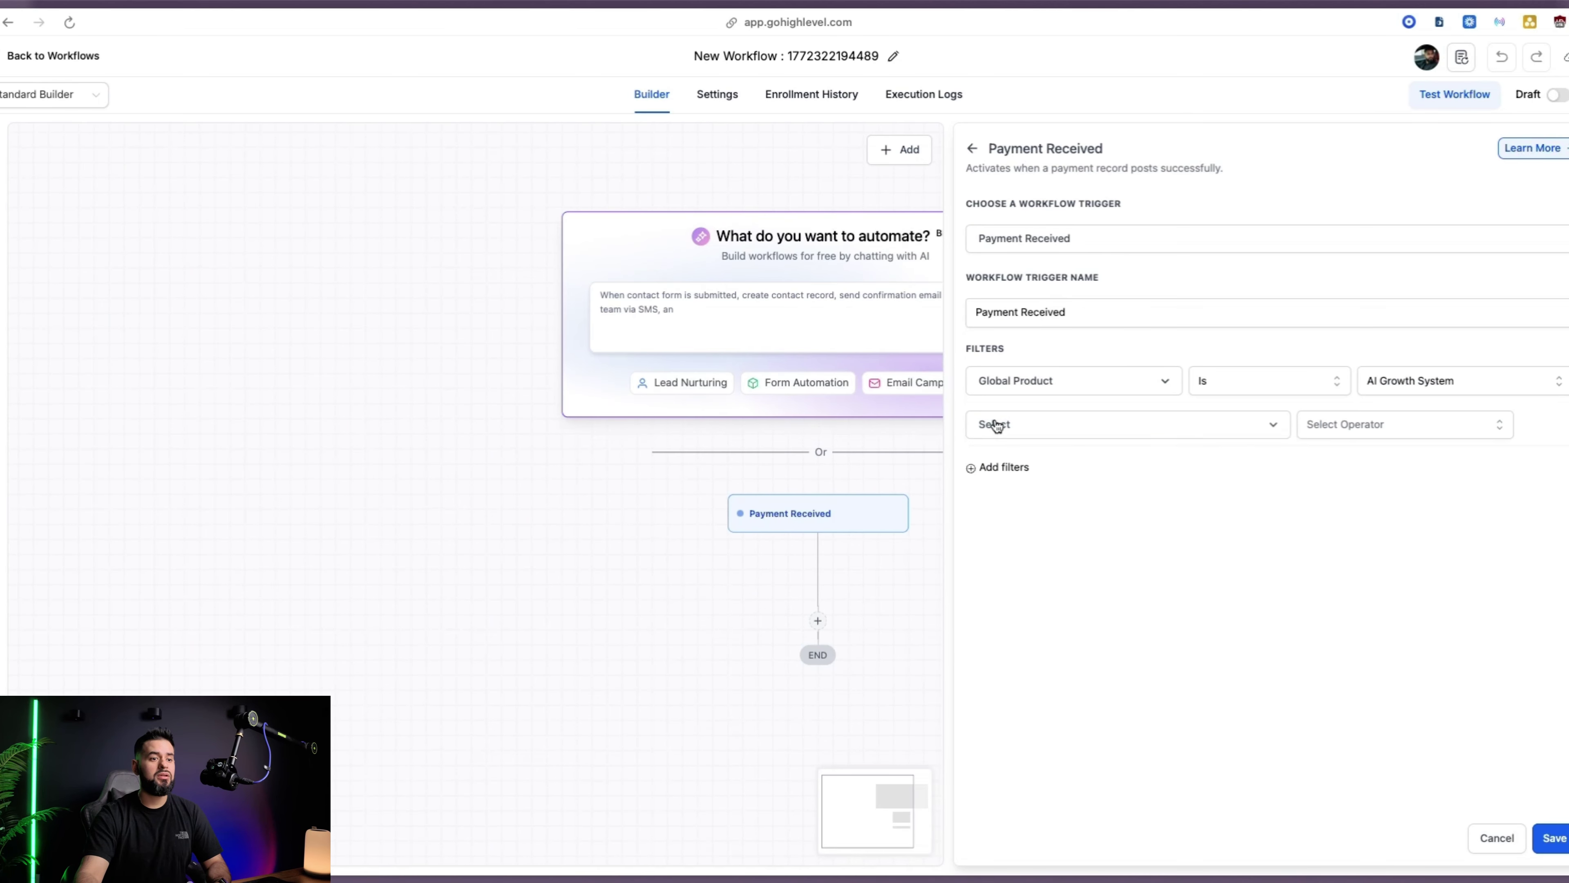
left_click(1016, 433)
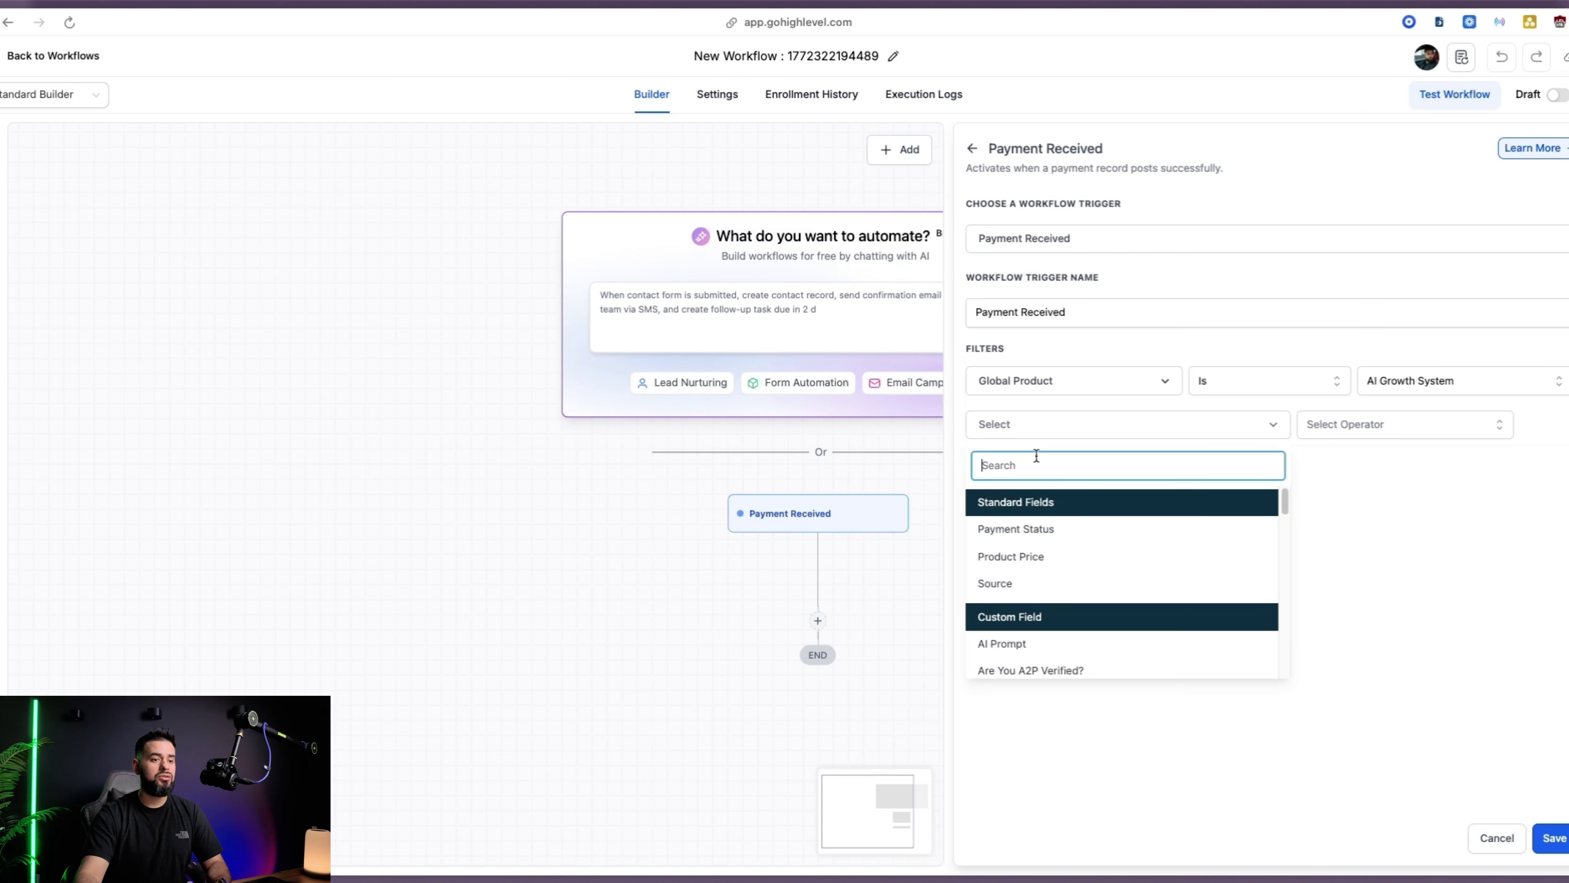
left_click(1047, 533)
left_click(1350, 426)
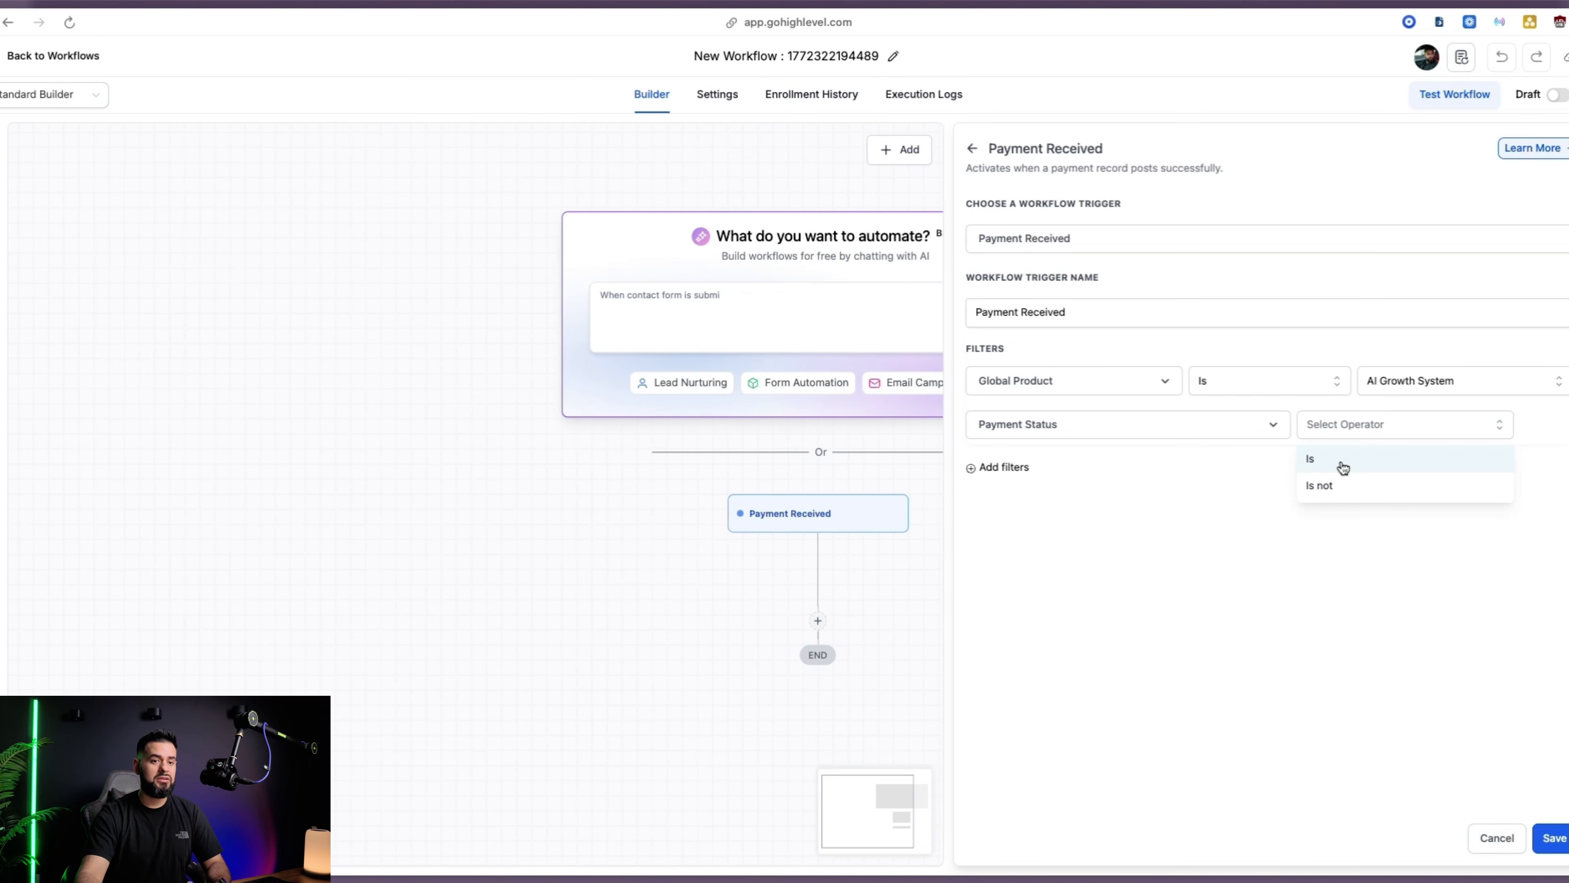
left_click(1335, 459)
left_click(1443, 424)
left_click(1408, 527)
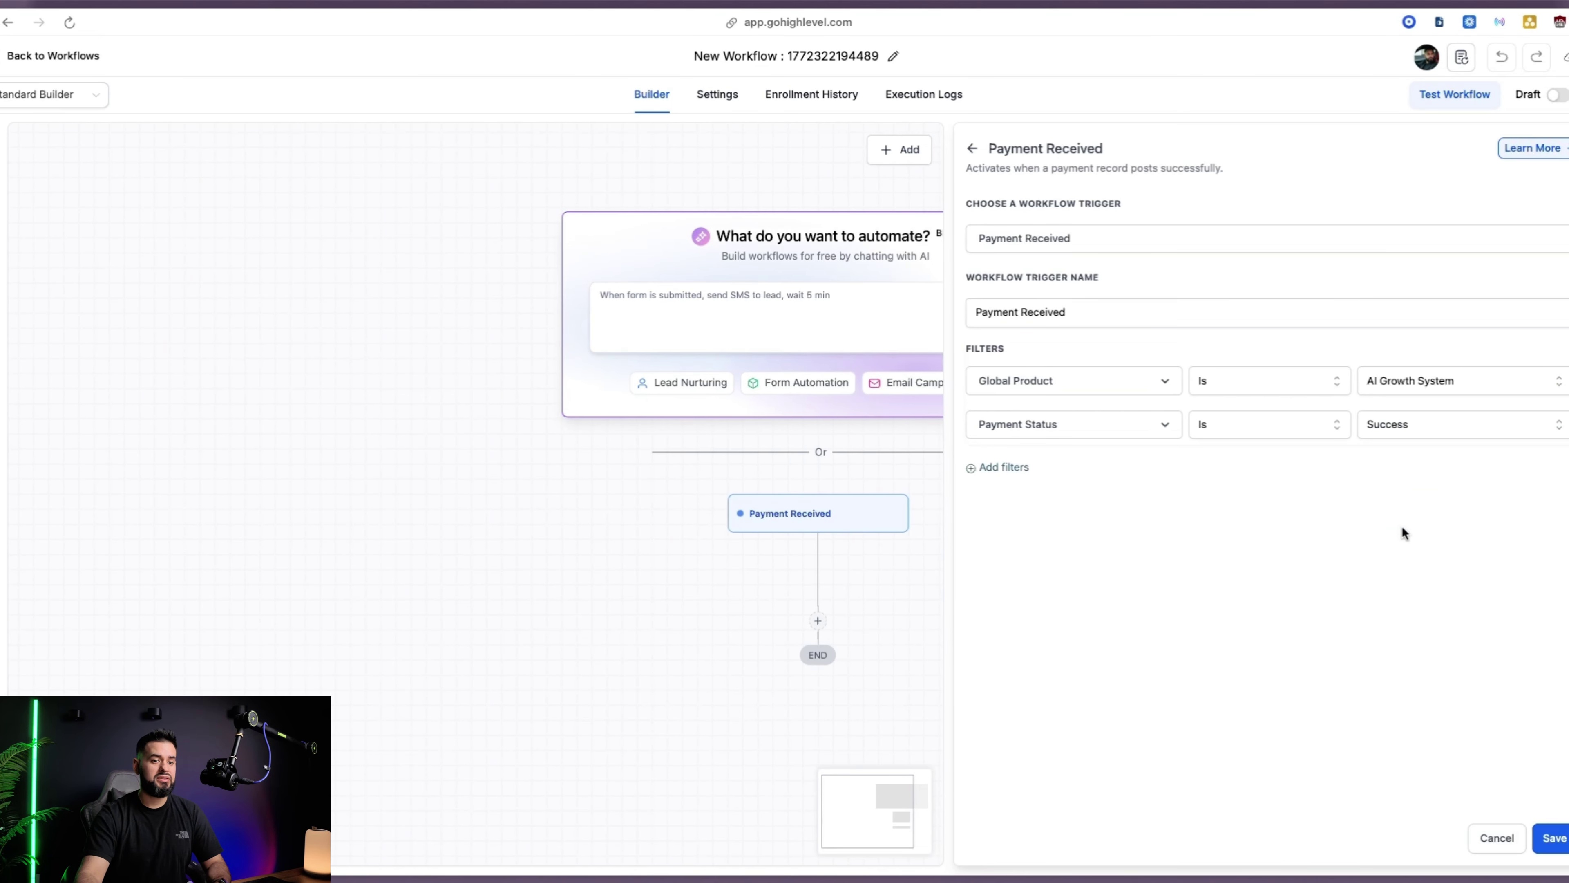
Add a Product Price Is 'AI Growth System @ 5000' filter and save the trigger
left_click(1013, 470)
left_click(1019, 477)
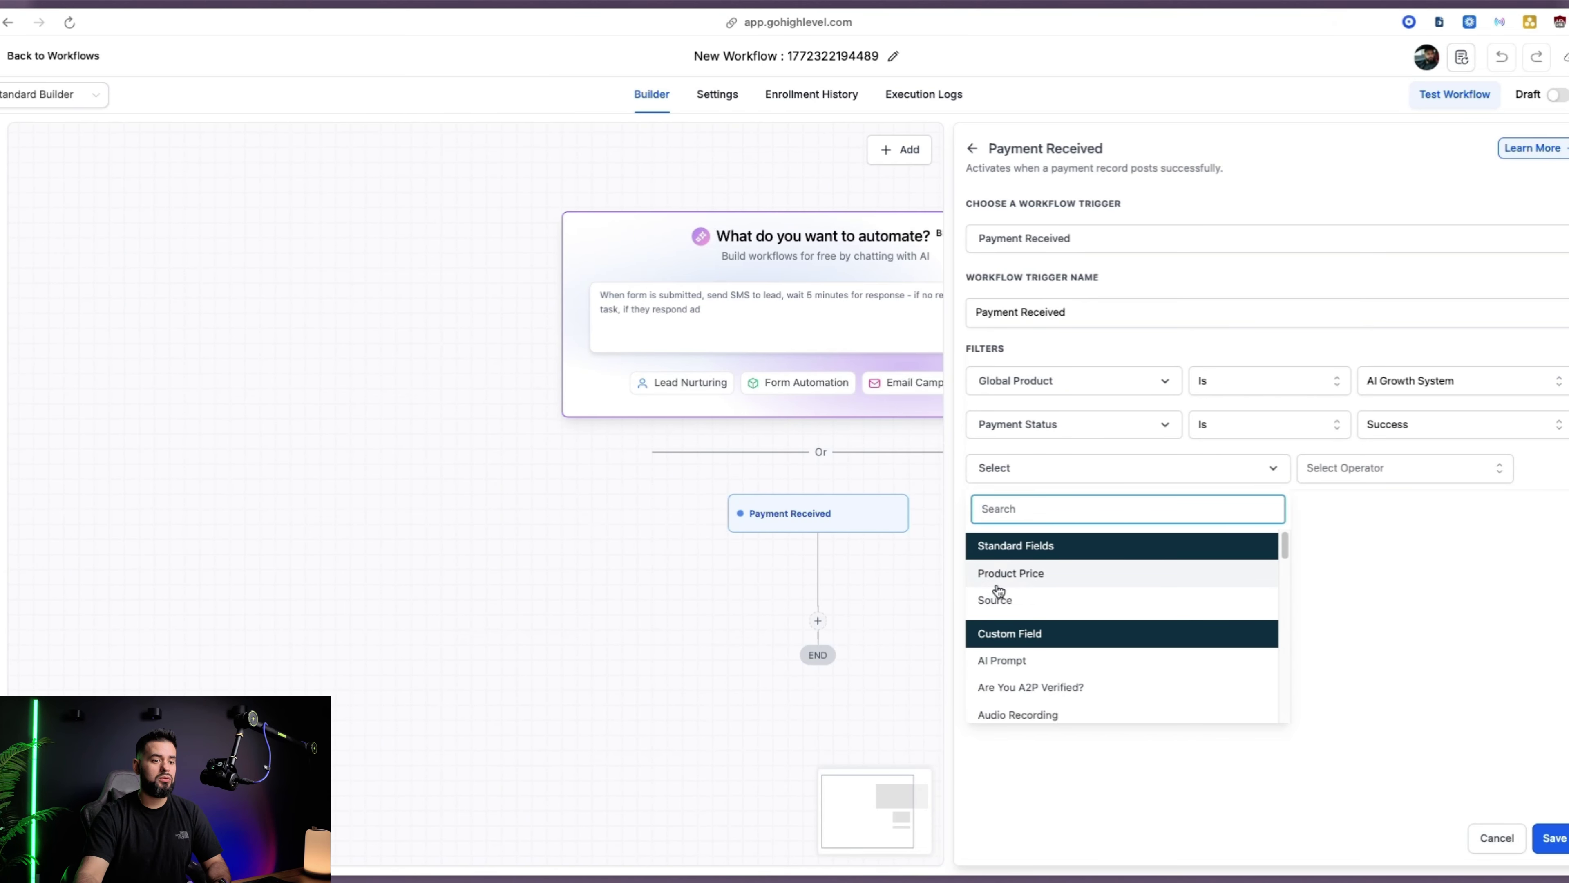
left_click(1038, 575)
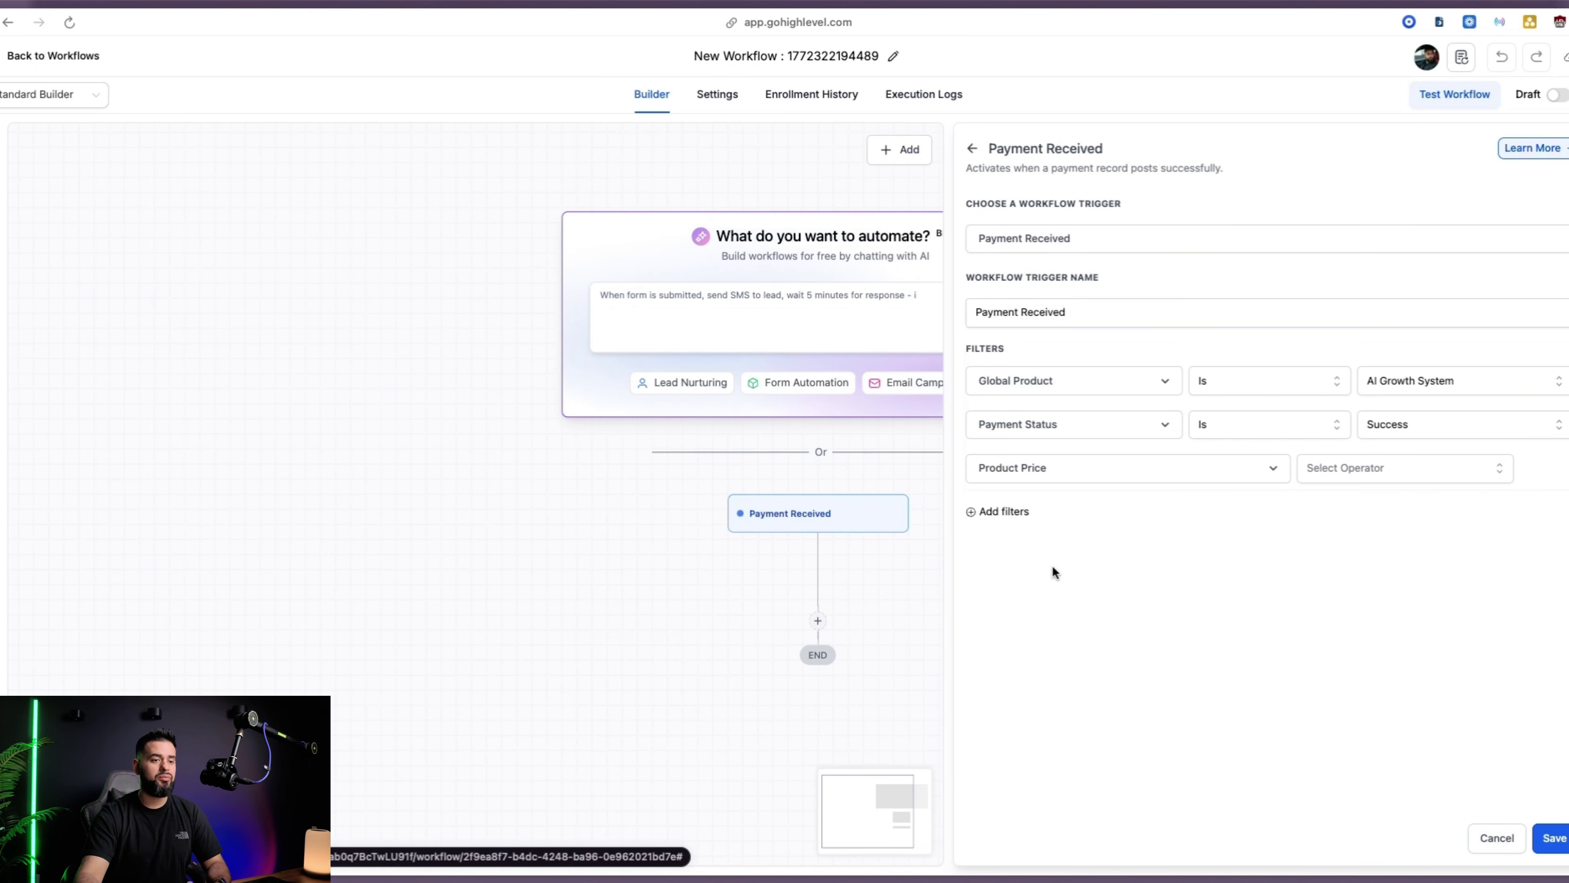
left_click(1387, 476)
left_click(1330, 502)
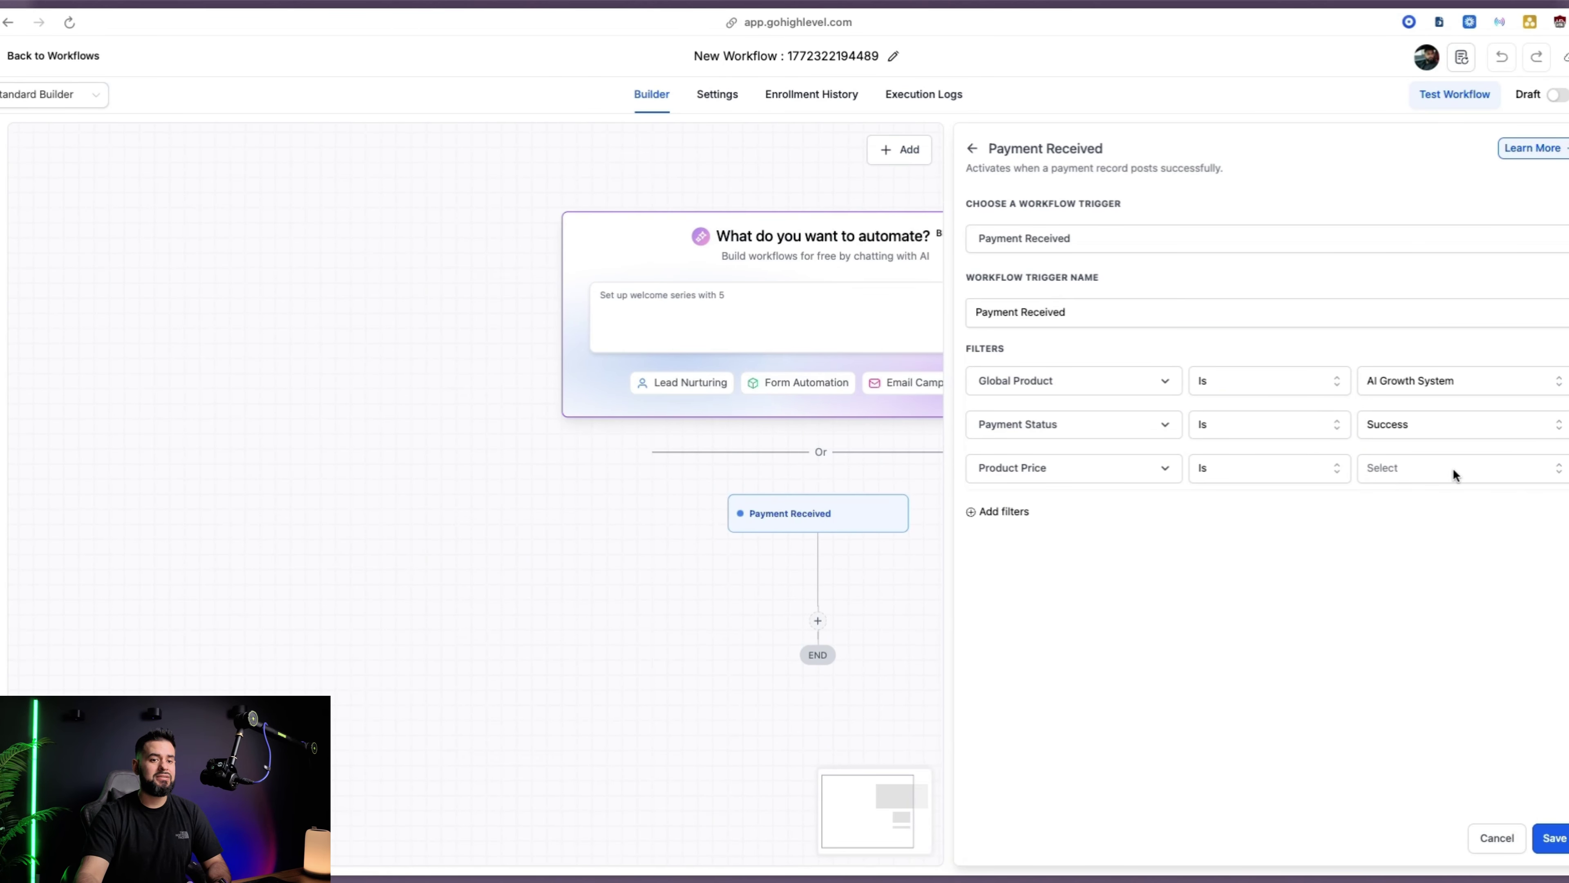
left_click(1459, 468)
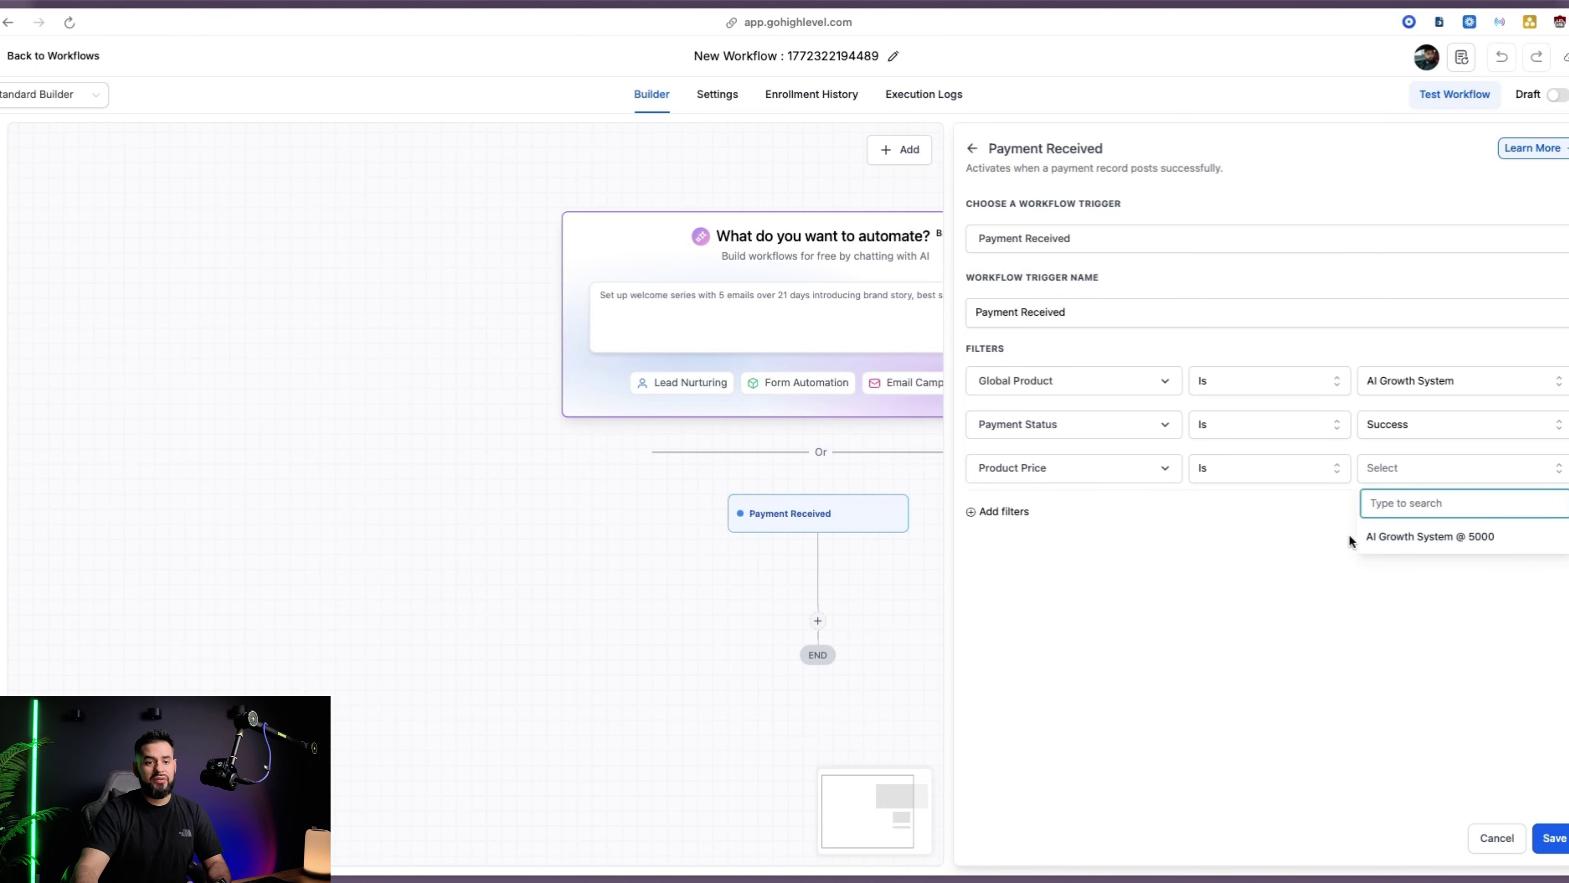
left_click(1420, 537)
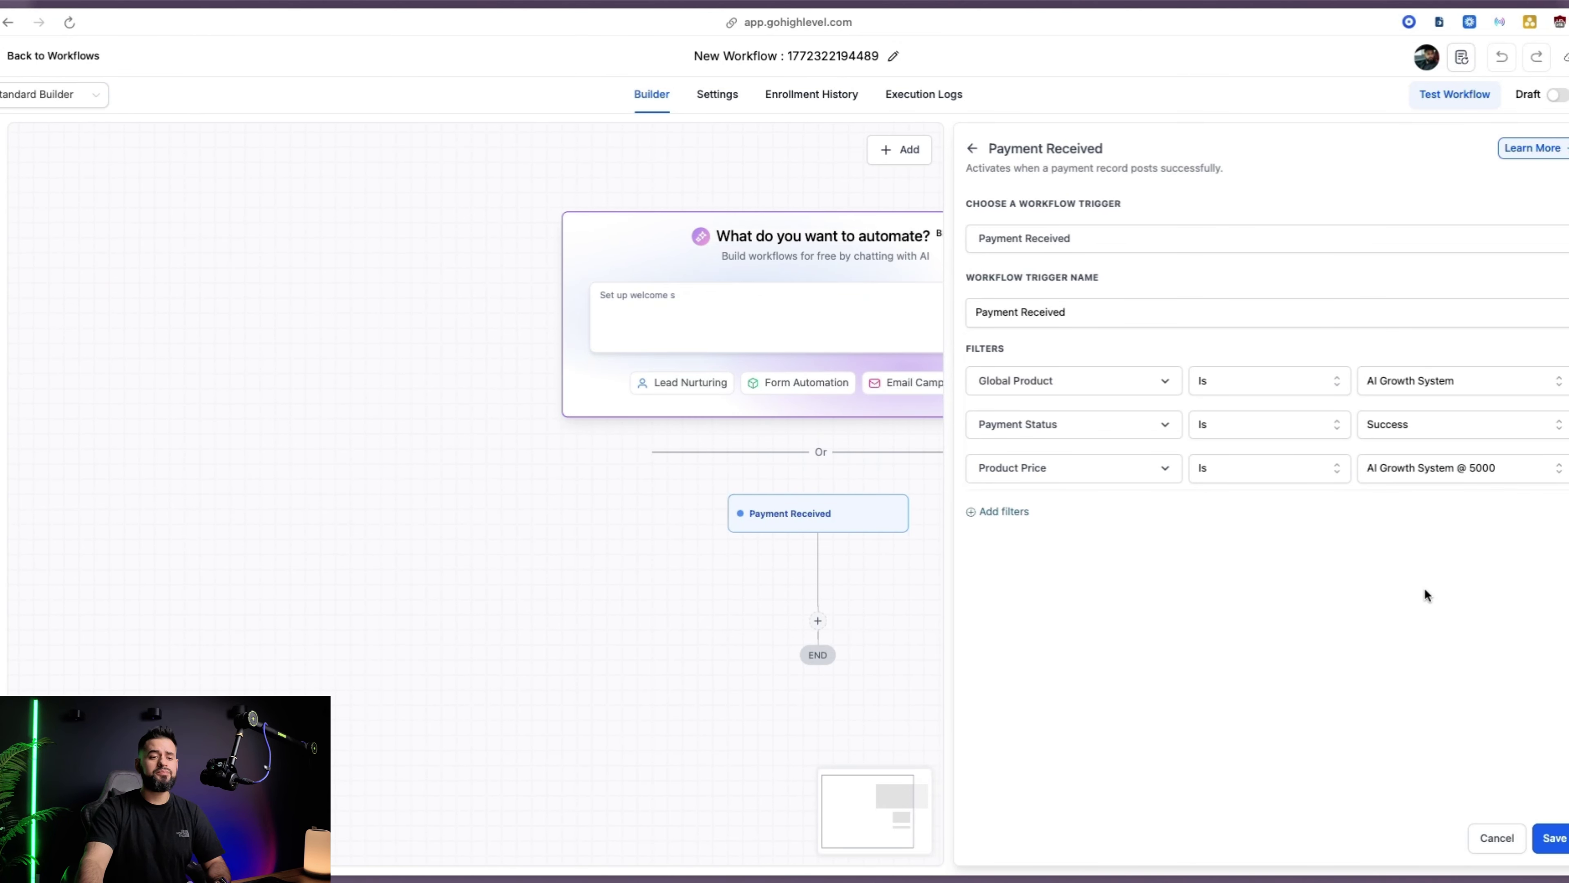
left_click(1552, 838)
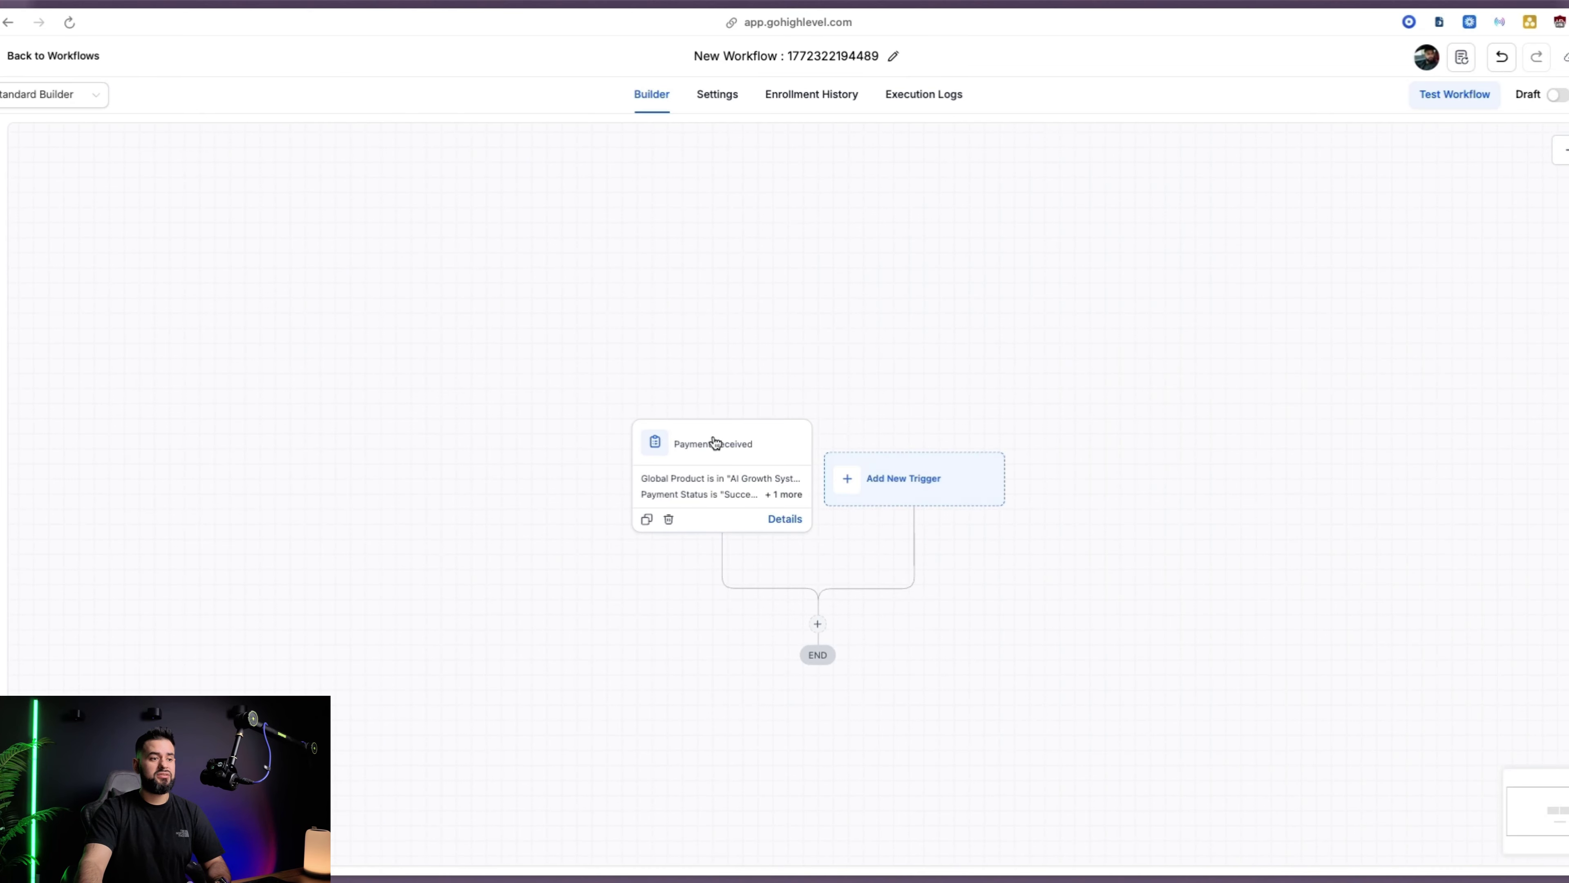
Discard an extra Payment Received trigger and add a Send Email action after the trigger
left_click(910, 498)
type("payment")
left_click(1298, 351)
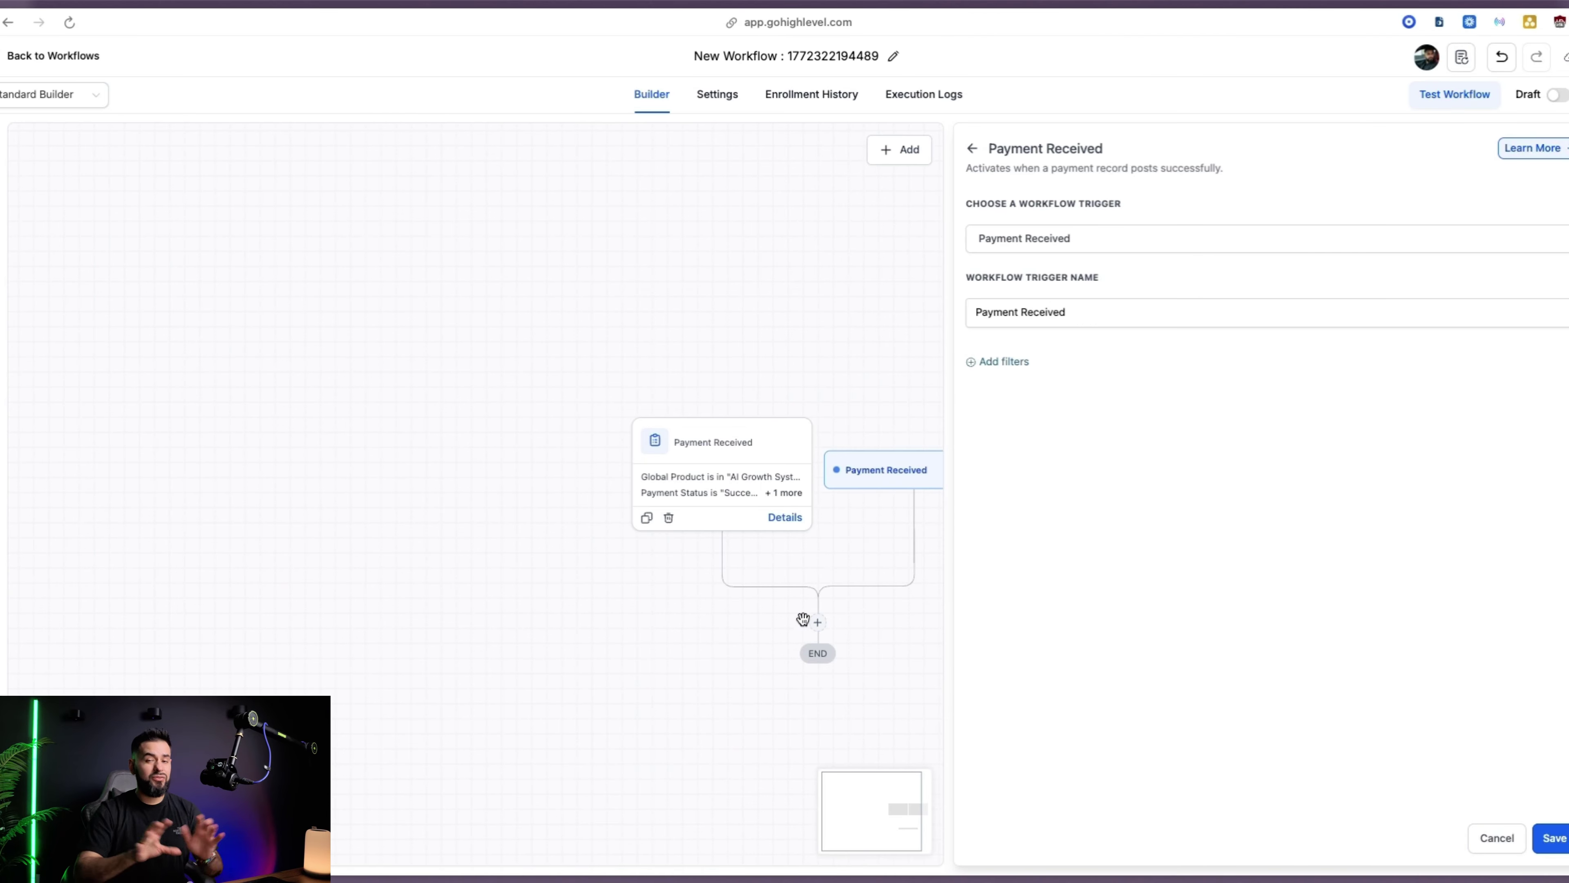
left_click(1503, 842)
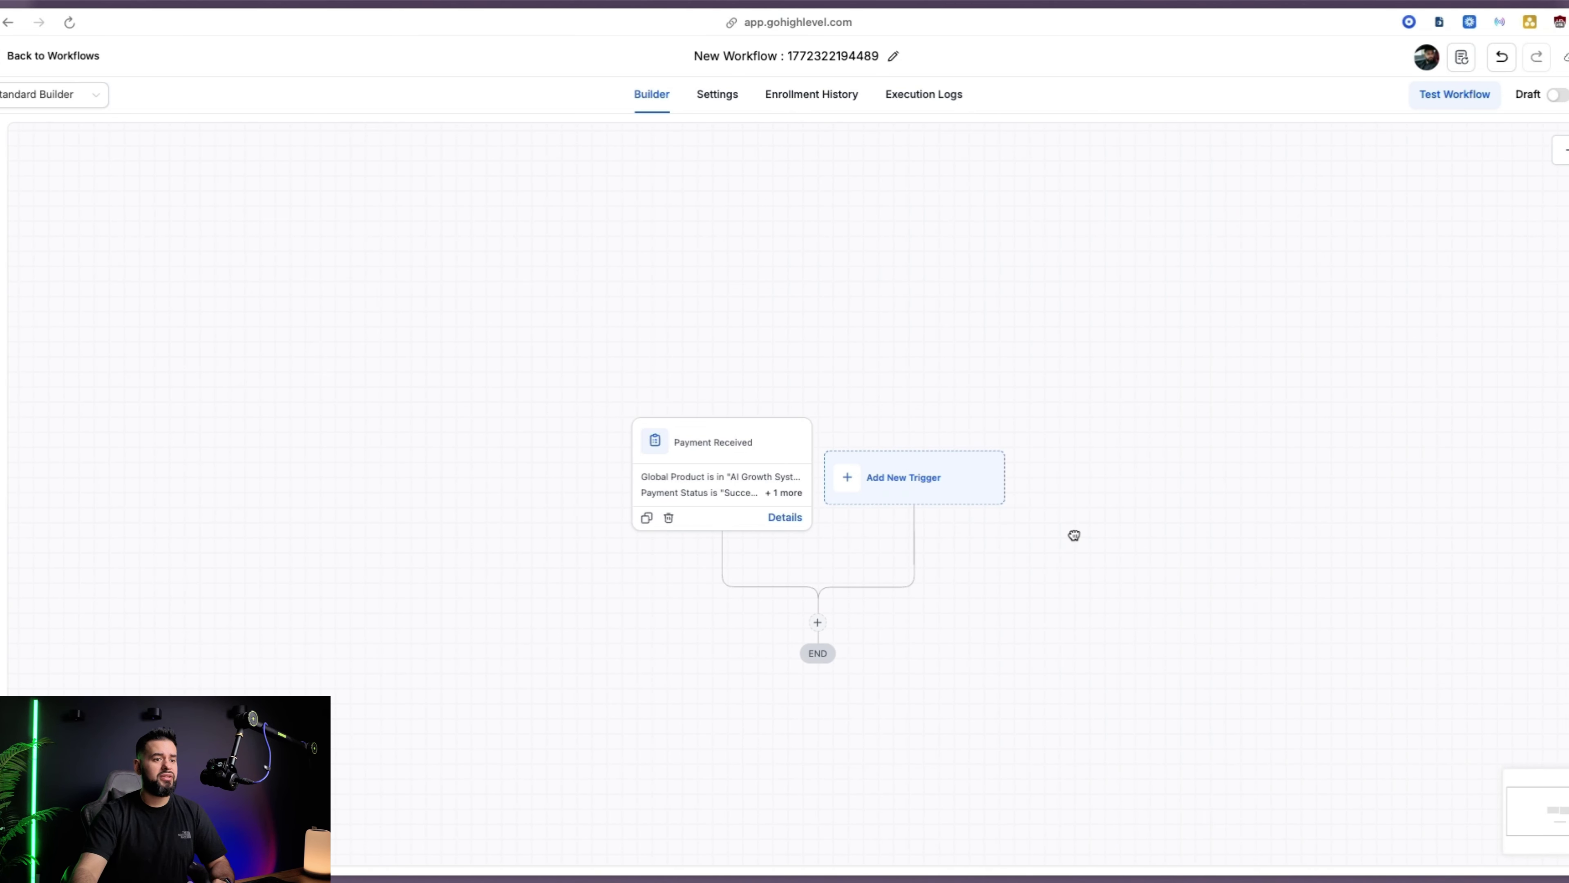
left_click_drag(896, 568, 879, 301)
left_click(802, 357)
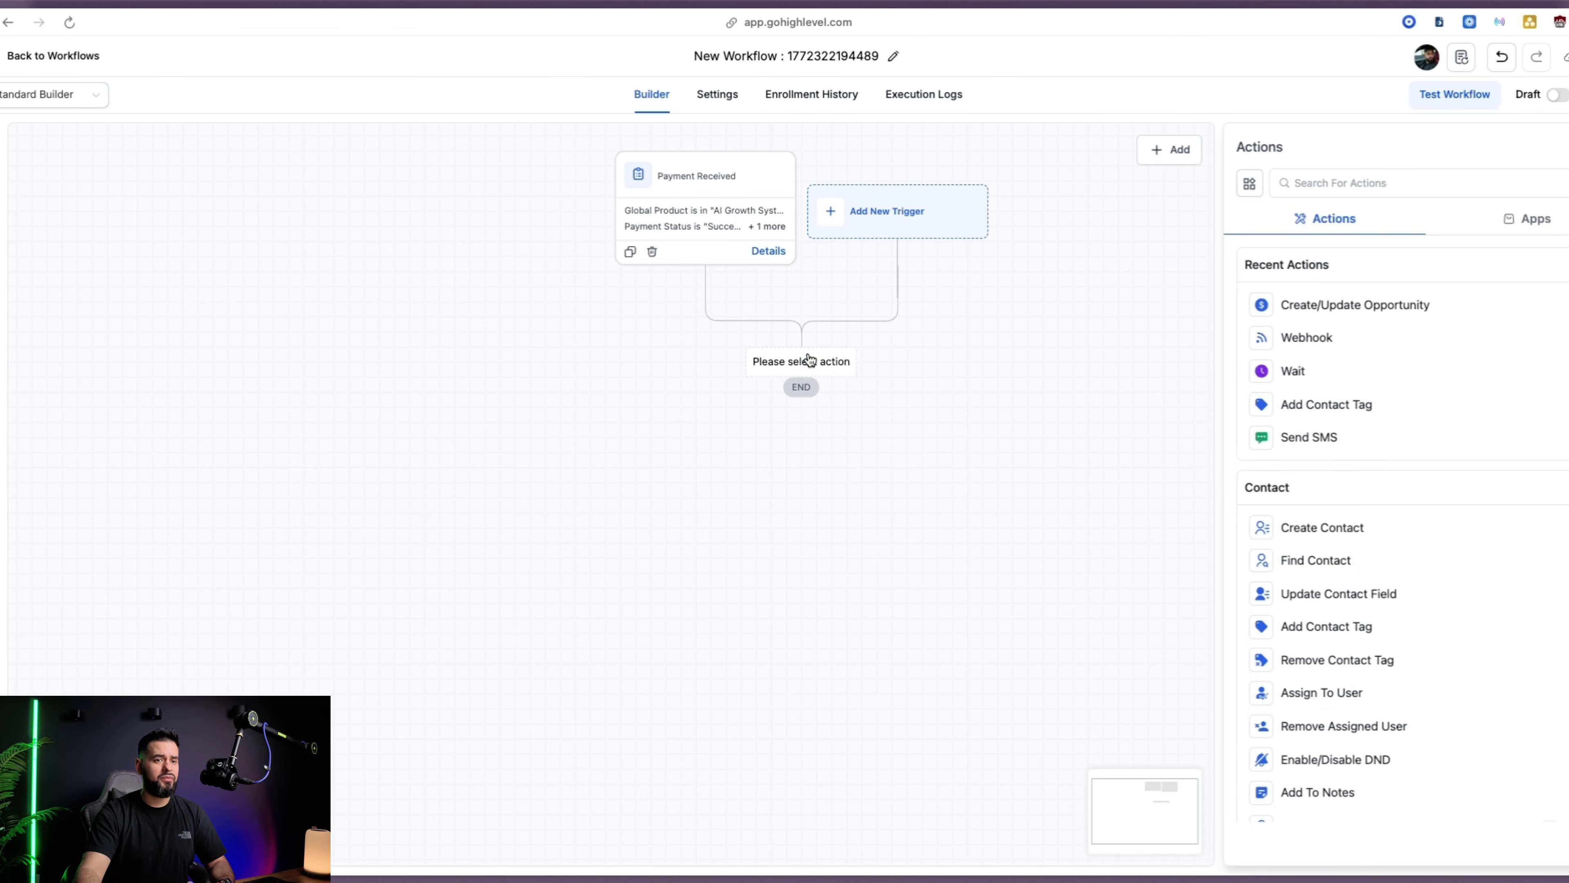
left_click(1475, 173)
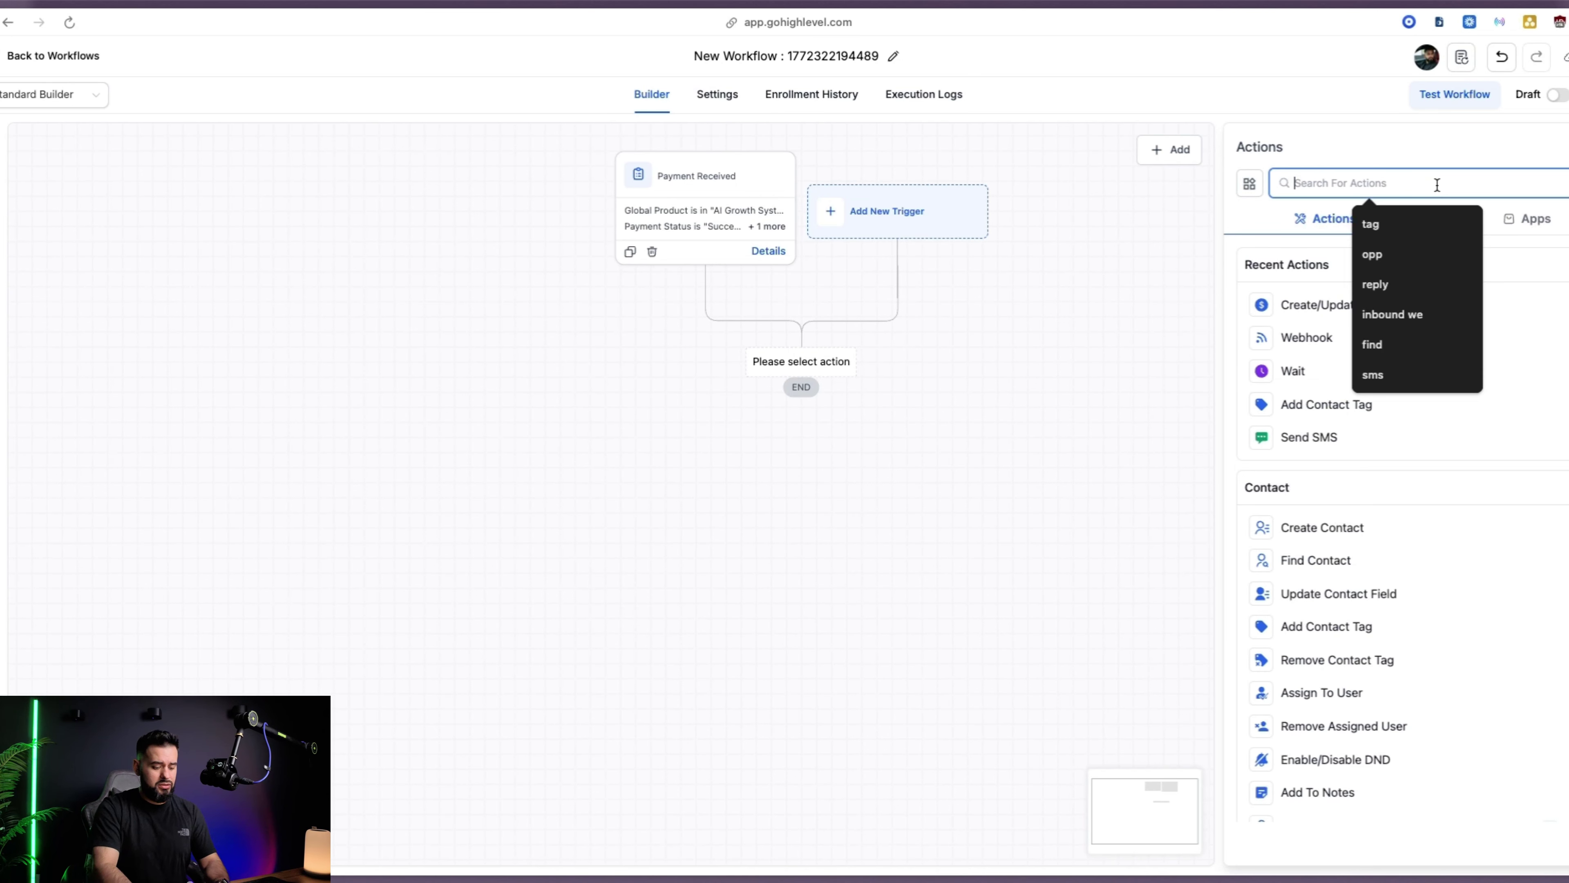
type("email")
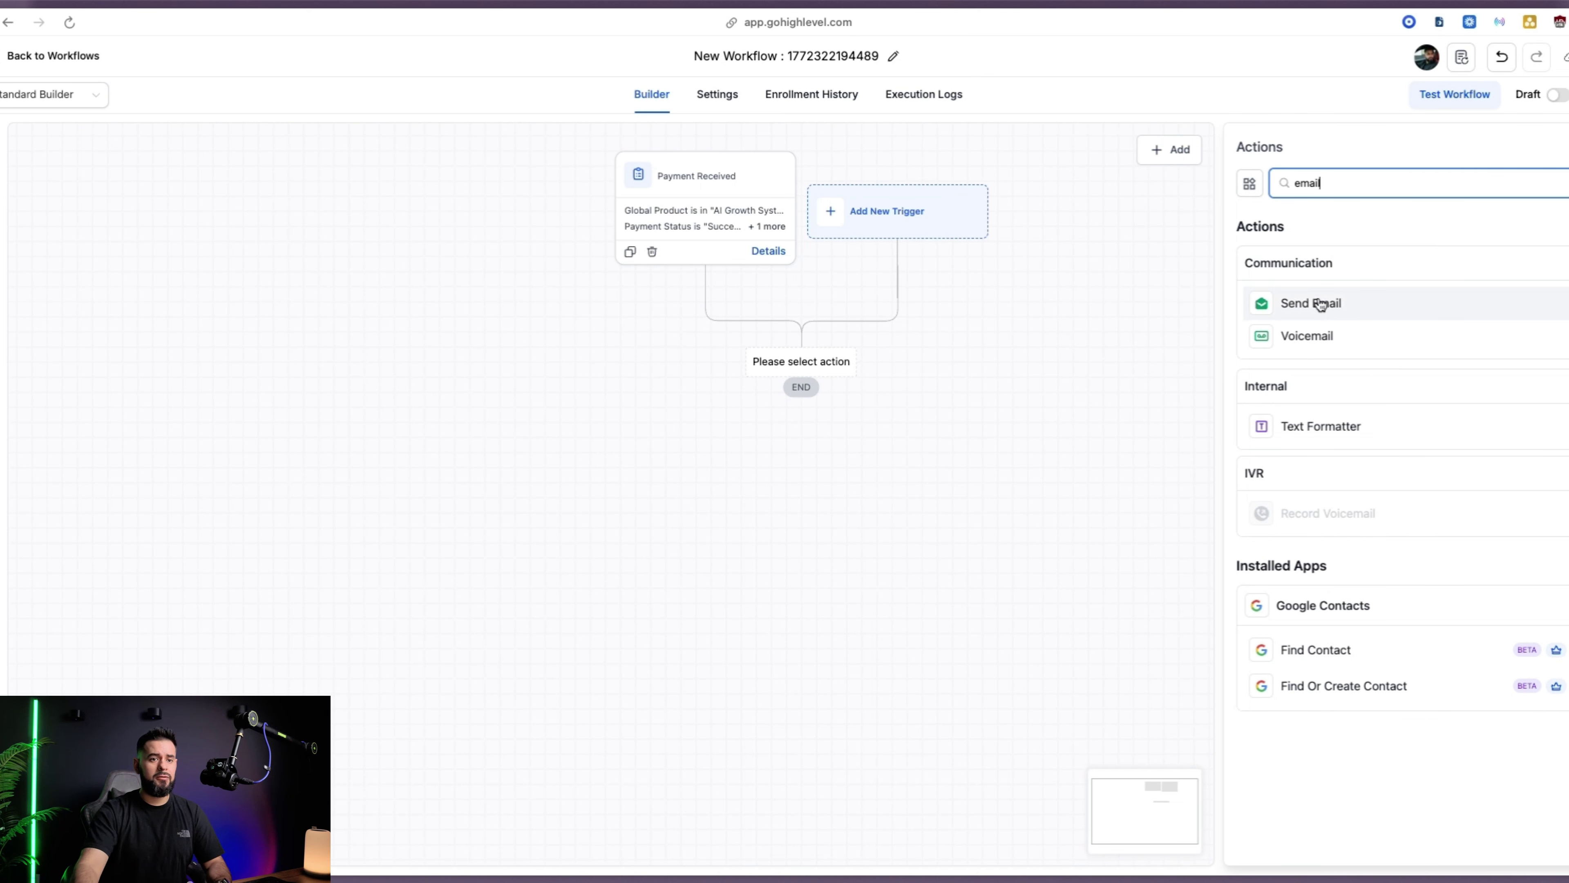
left_click(1320, 303)
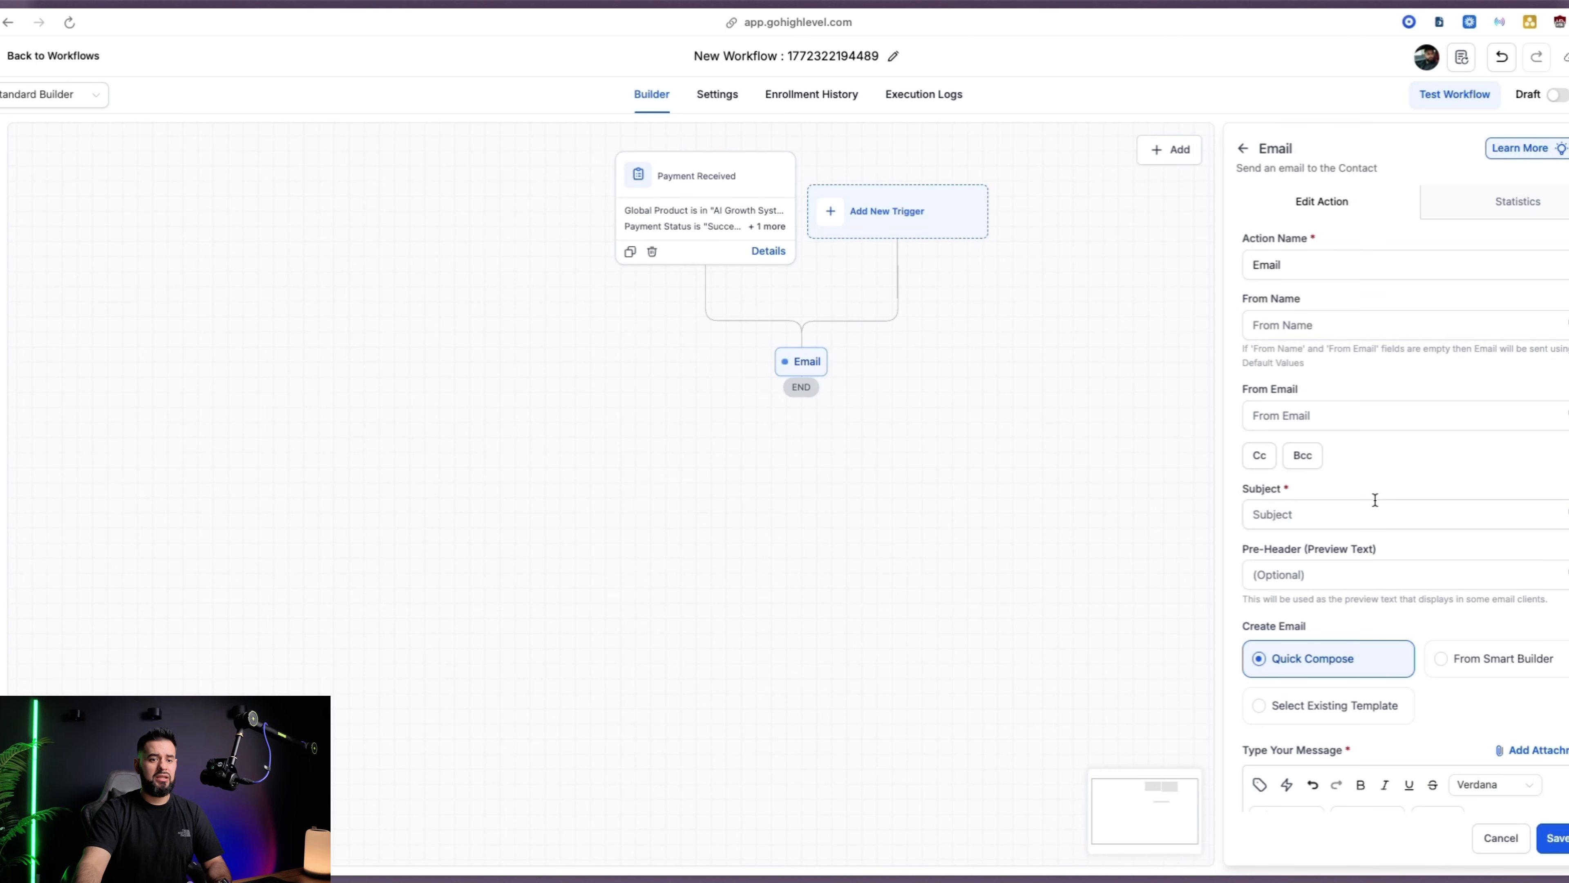
left_click(1381, 504)
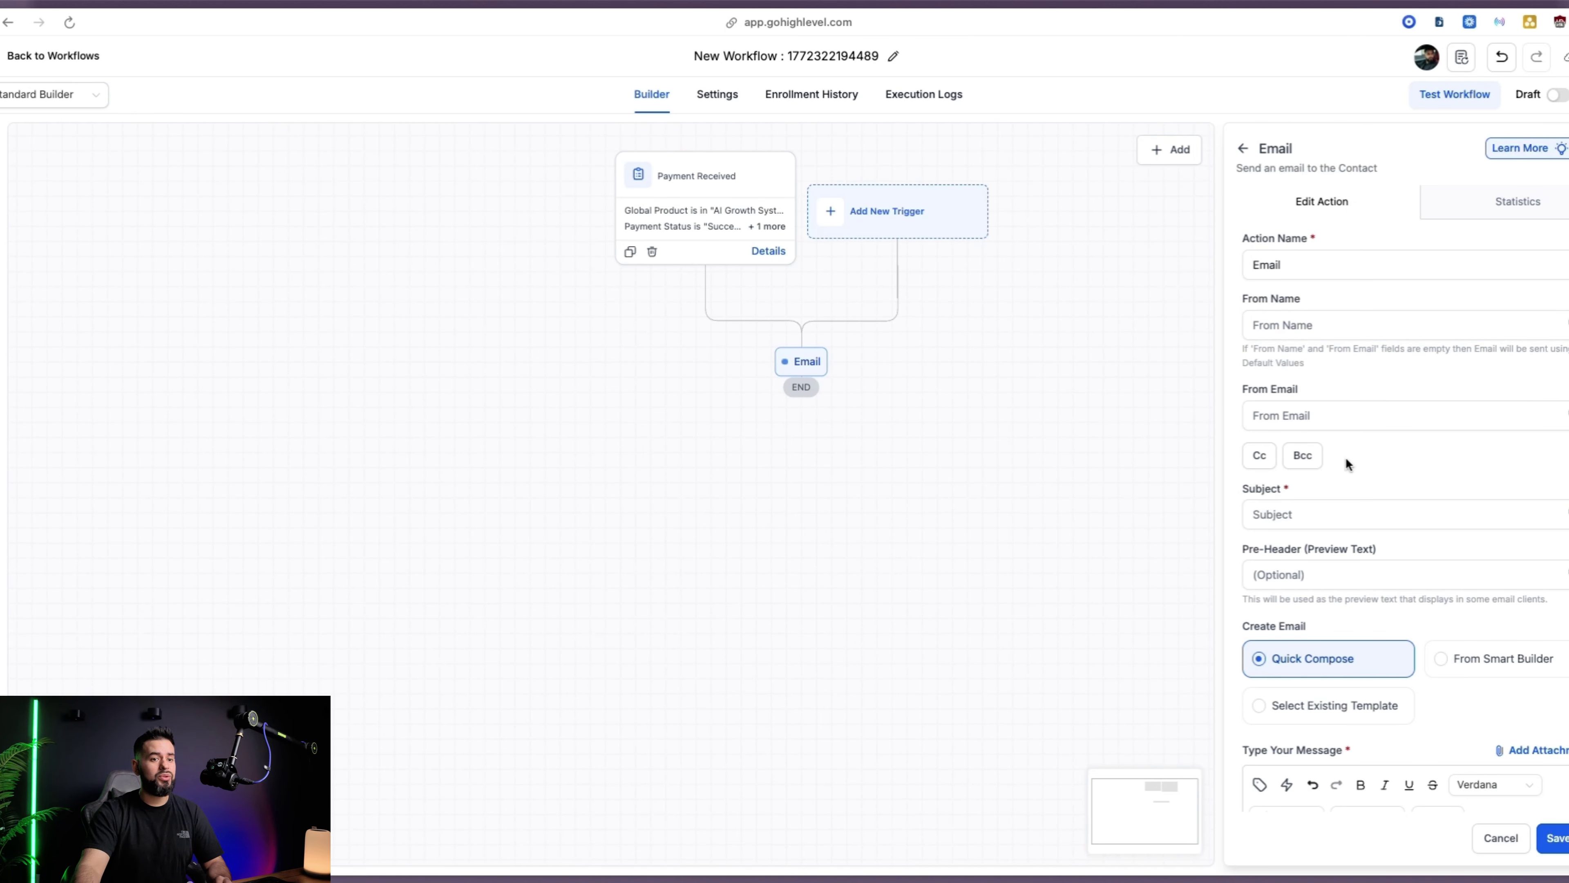
Duplicate the workflow page into a second browser tab
mouse_move(3, 93)
right_click(143, 62)
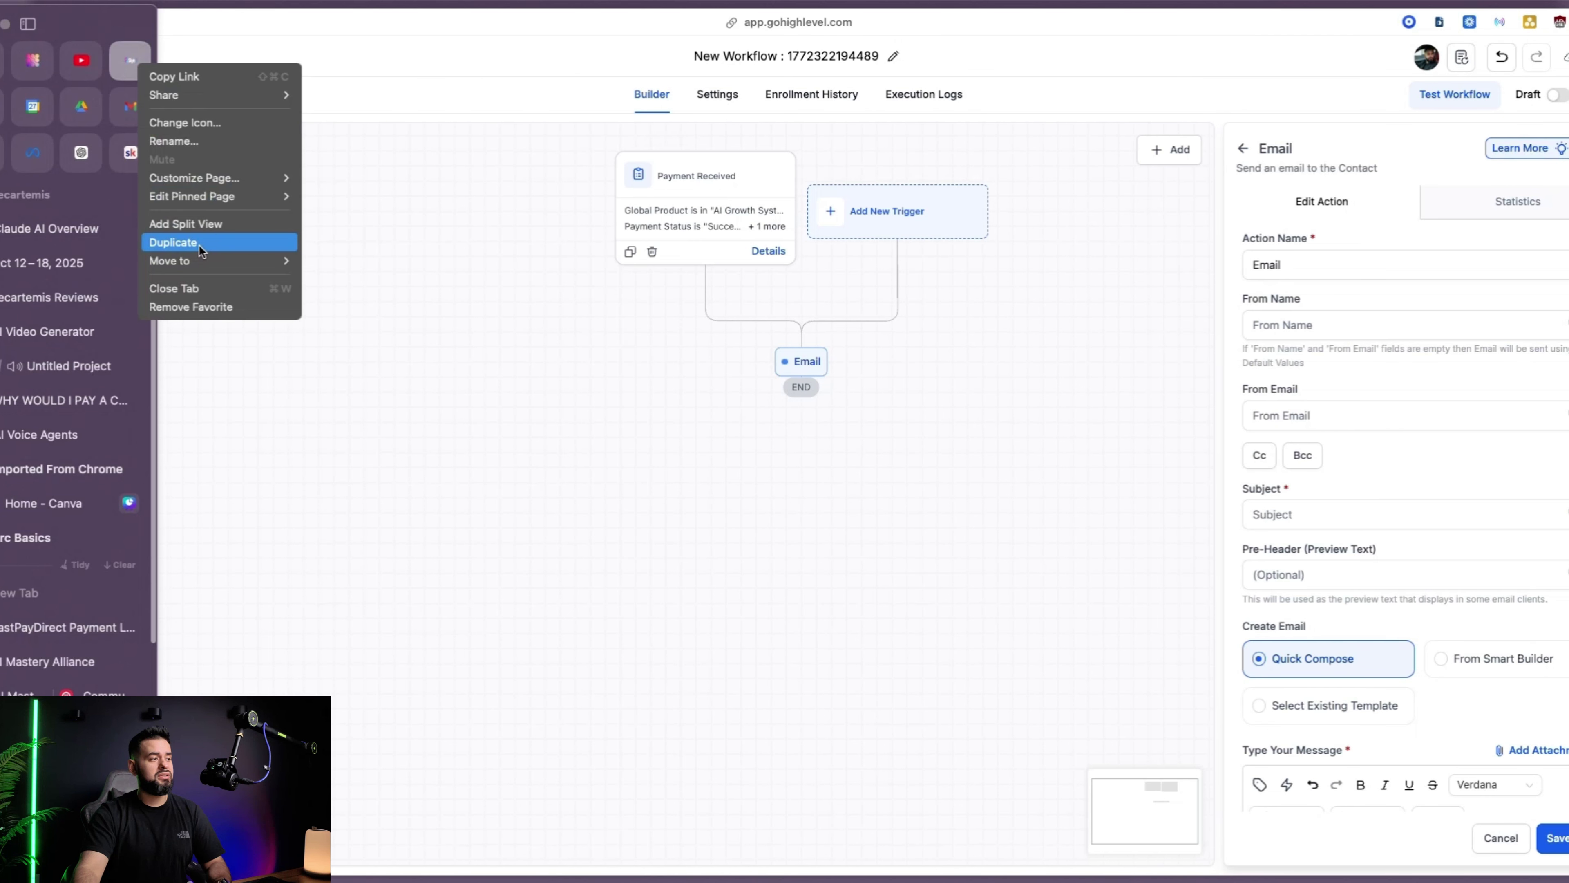
left_click(198, 243)
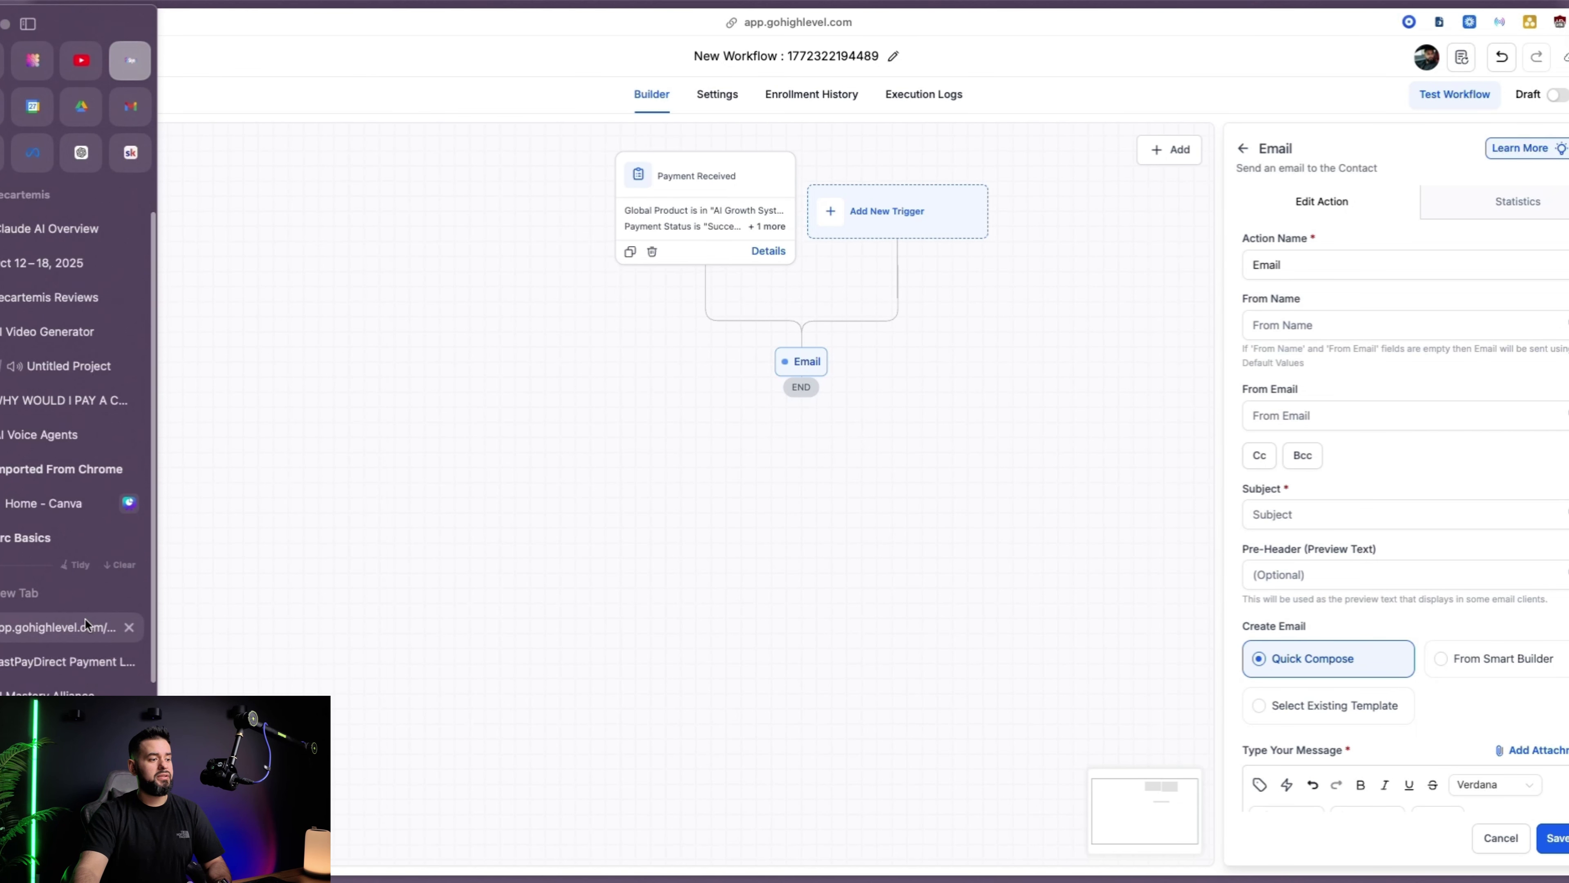
Start a new email from the Business Coaching & Consulting template Lifestyle Coaching 3
left_click(85, 618)
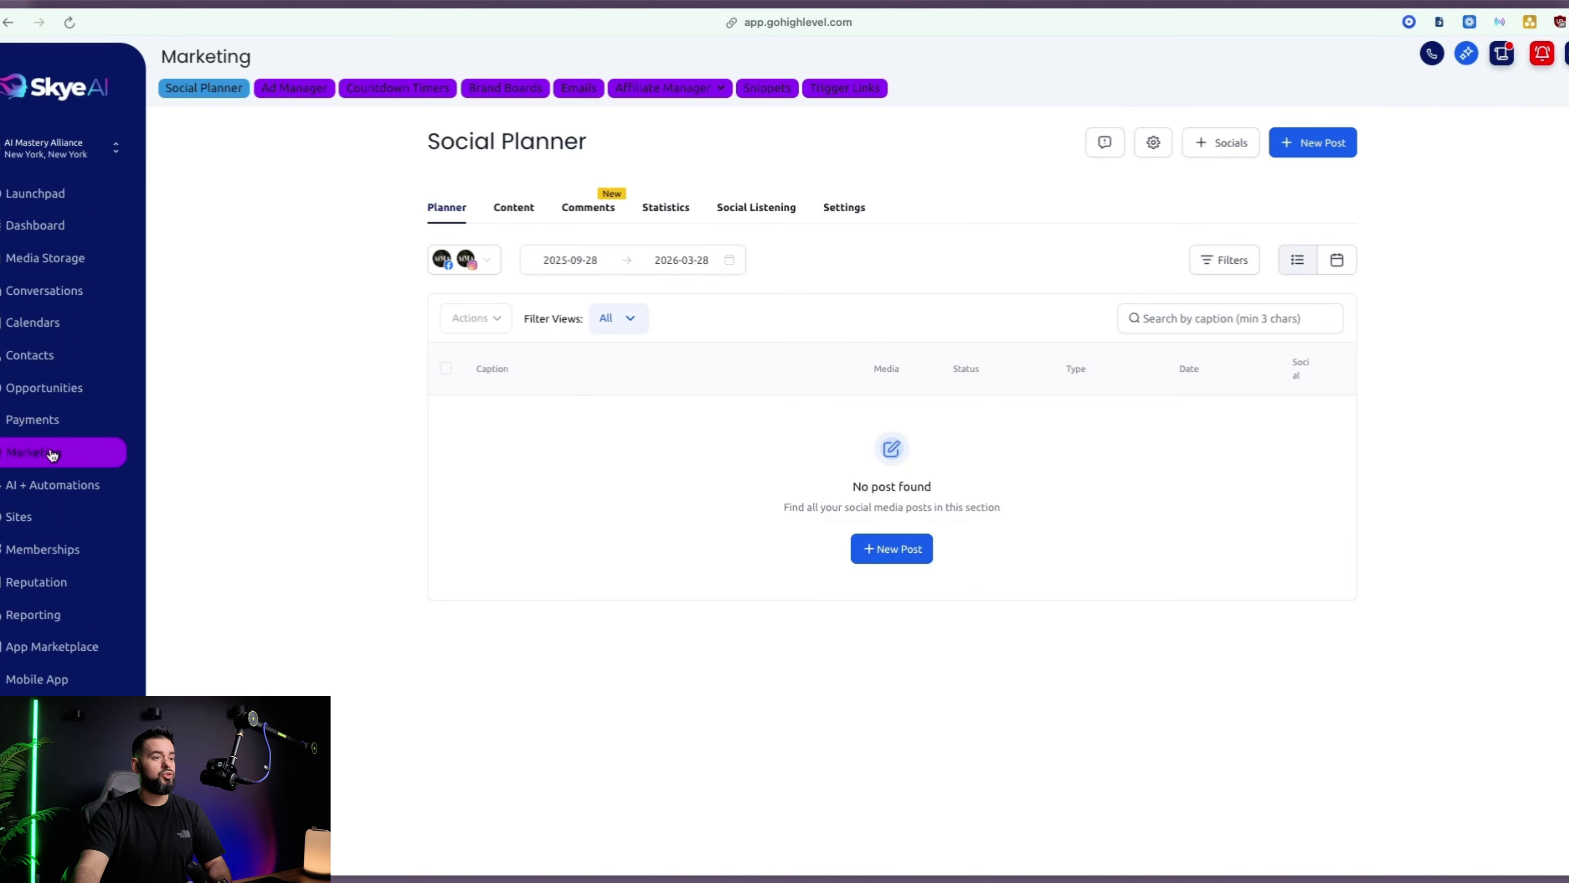
left_click(579, 88)
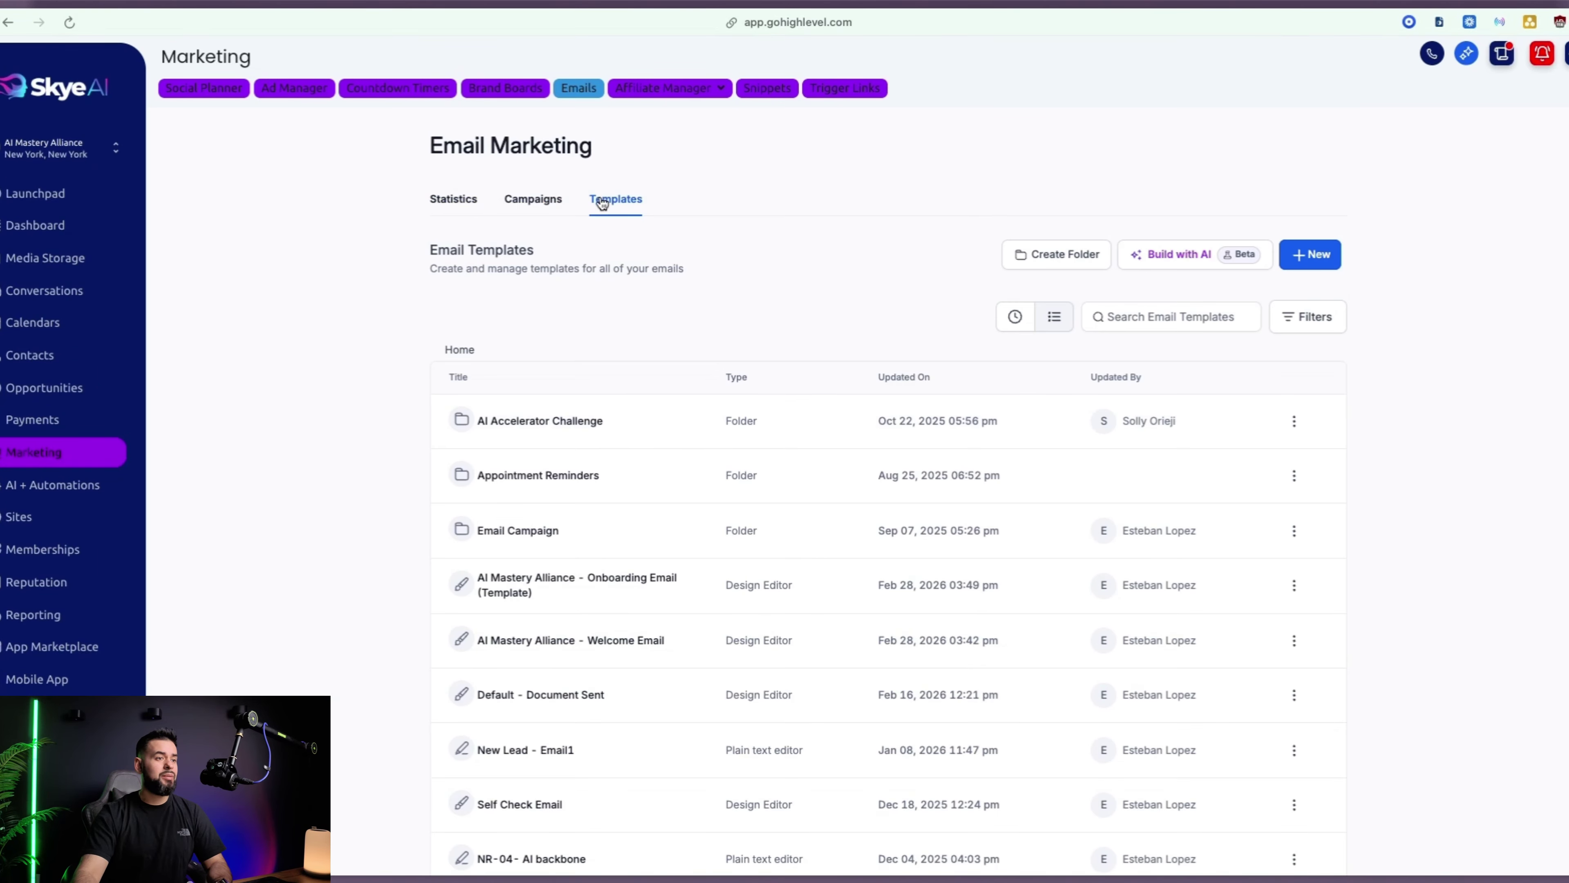
left_click(1327, 256)
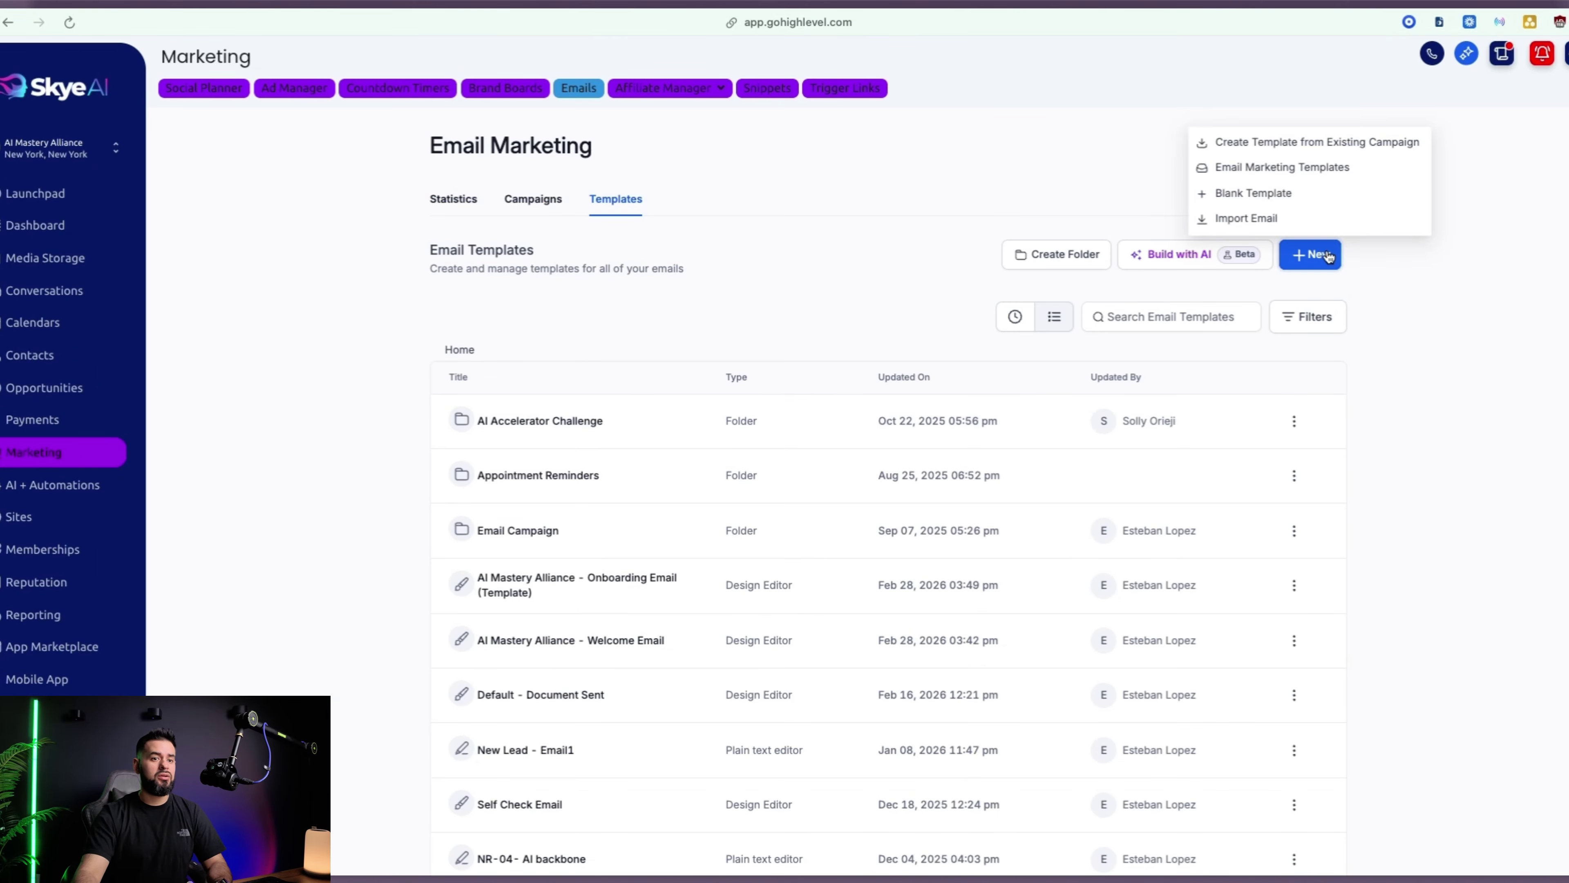
left_click(1278, 170)
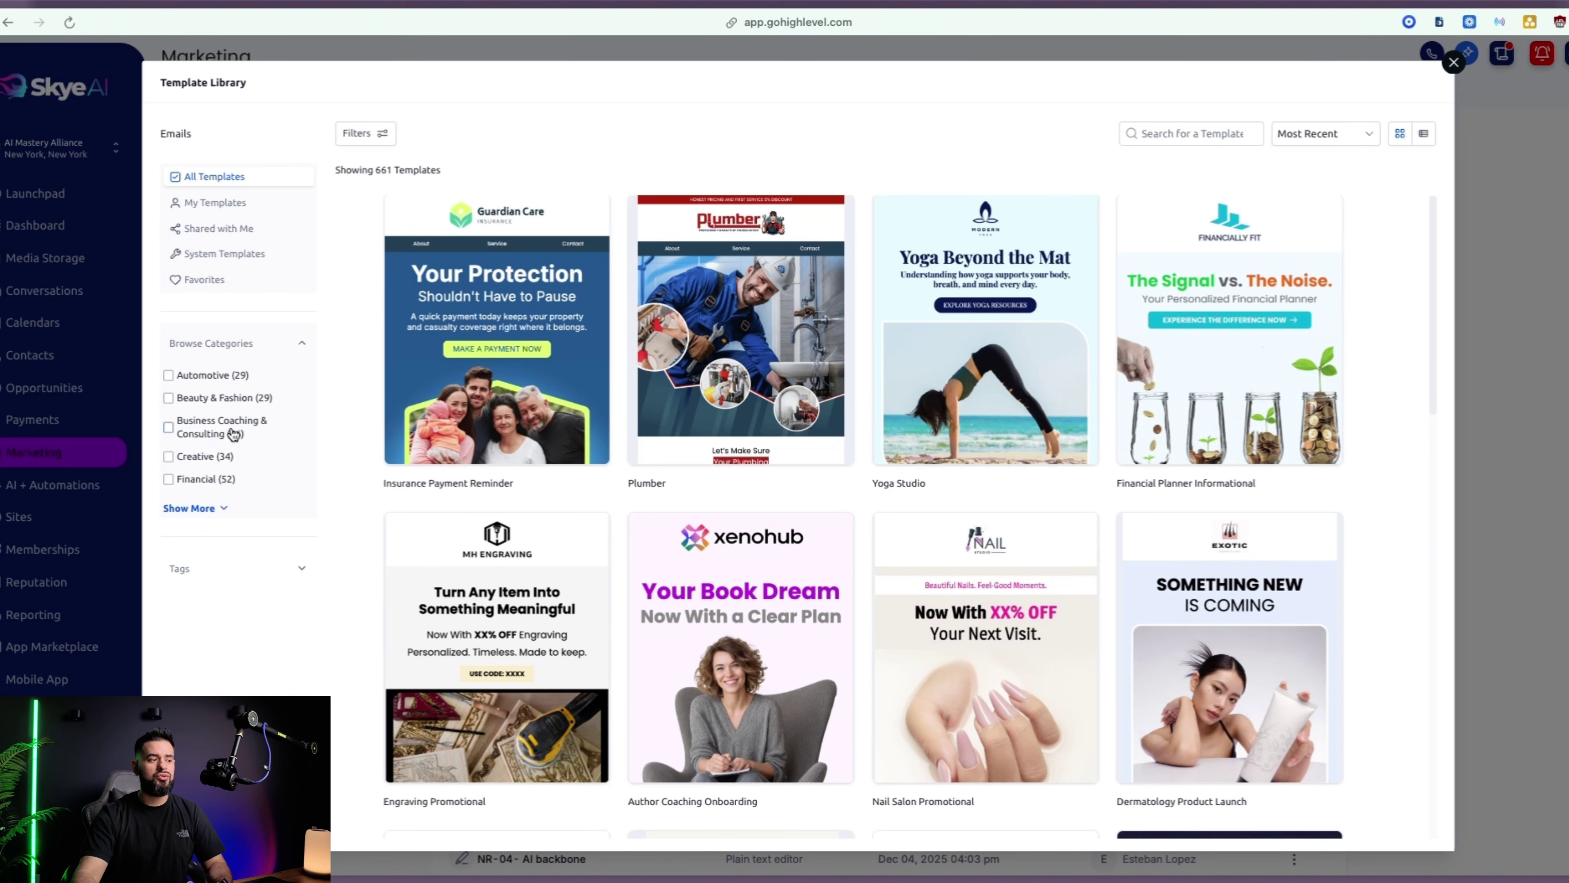
left_click(233, 433)
scroll(1237, 574, "down", 20)
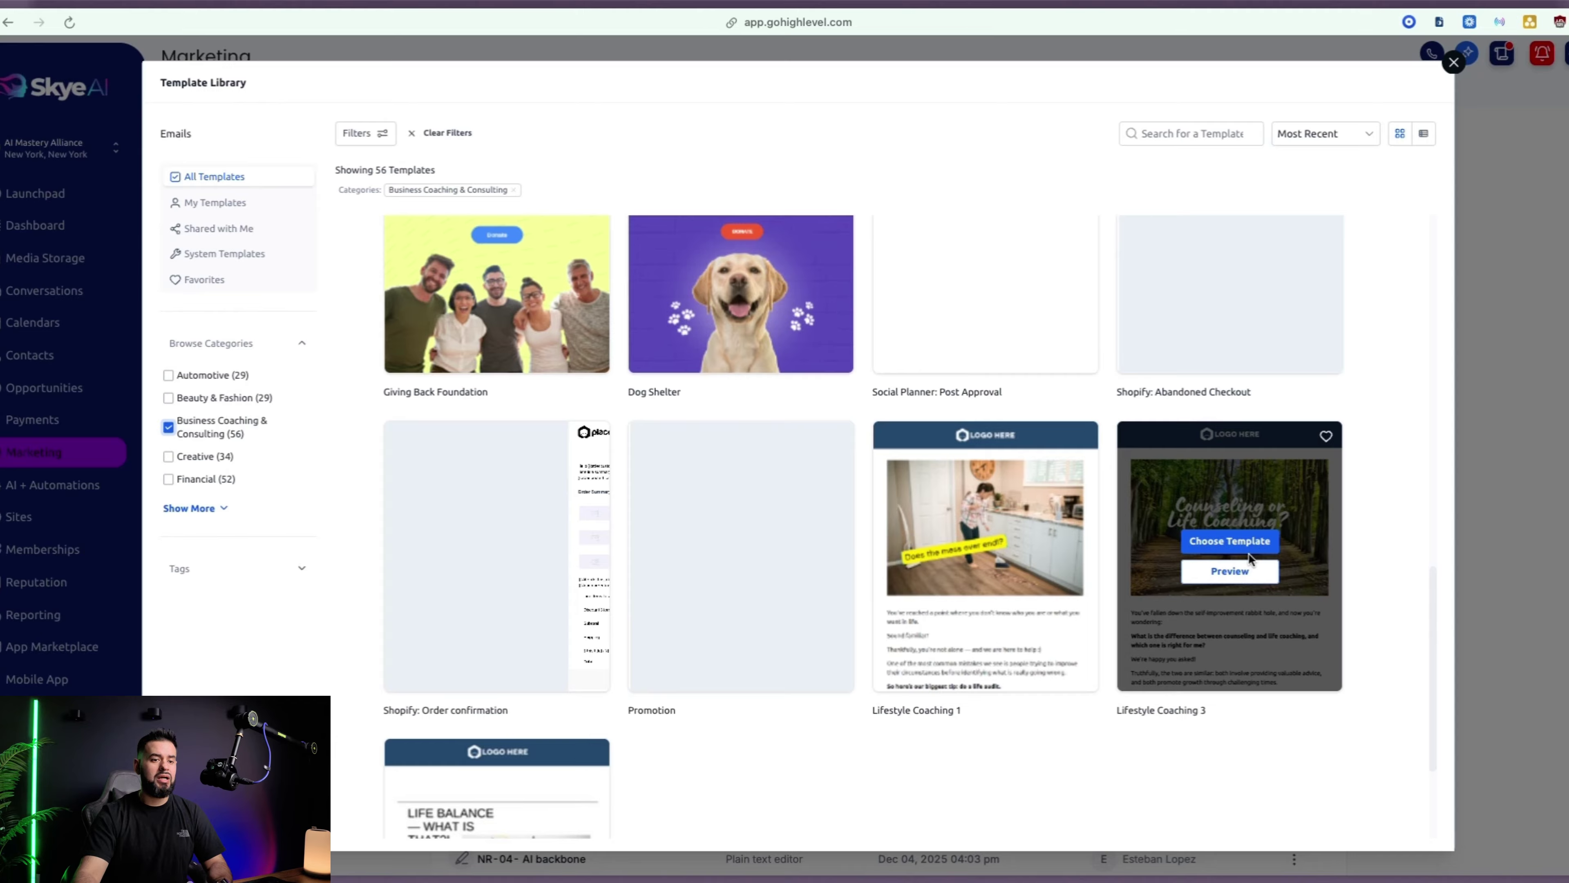
left_click(1230, 541)
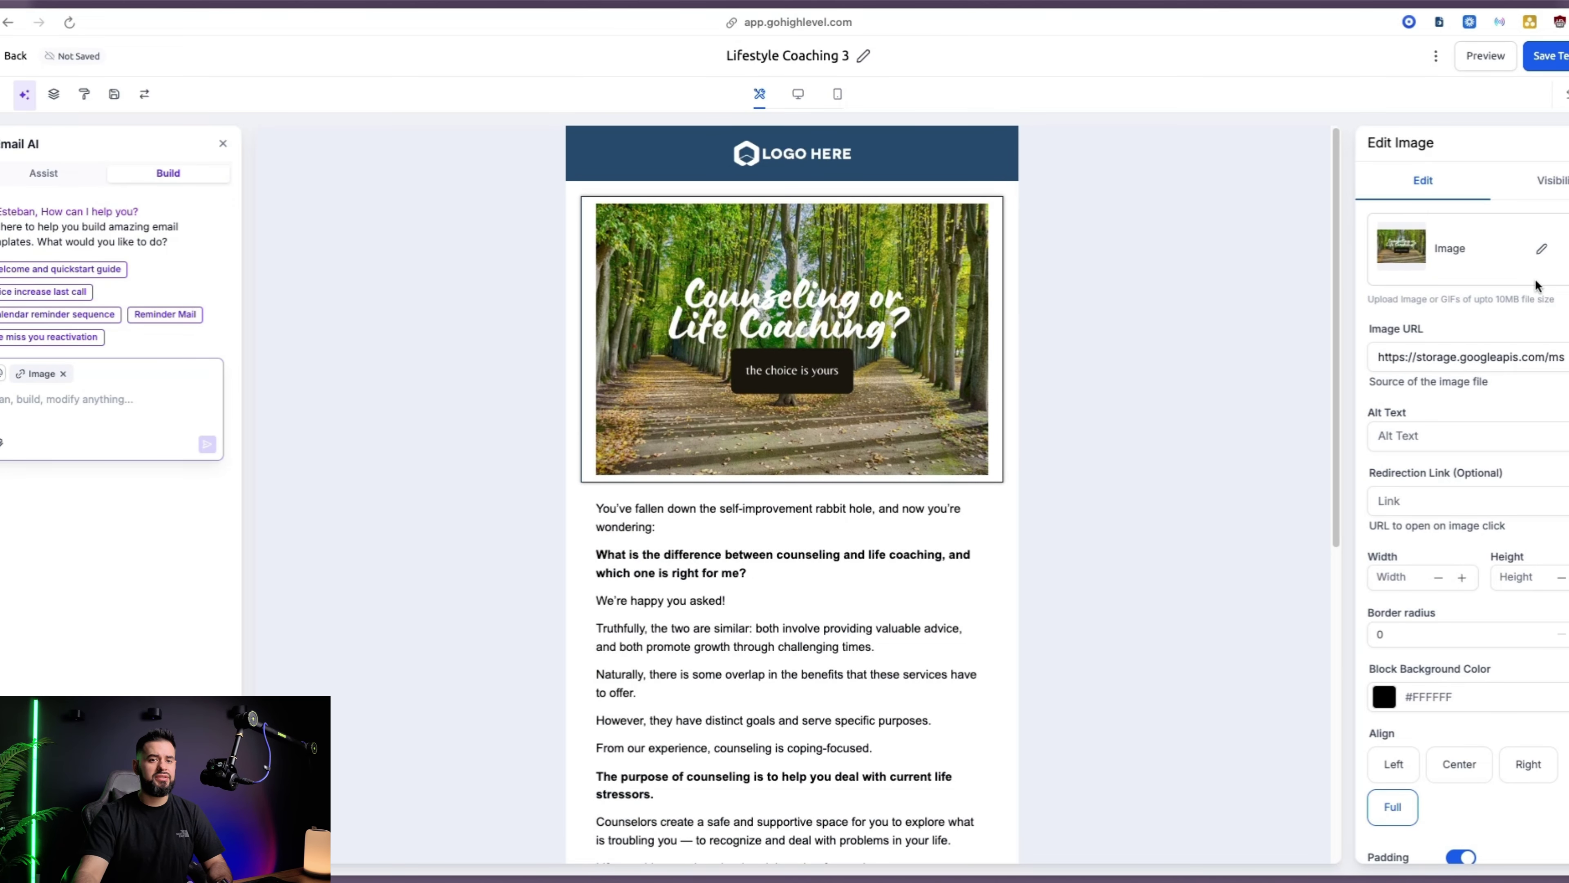
Replace the header image with the device mockup and delete the sample body text
left_click(1542, 249)
left_click(1103, 557)
left_click(1525, 797)
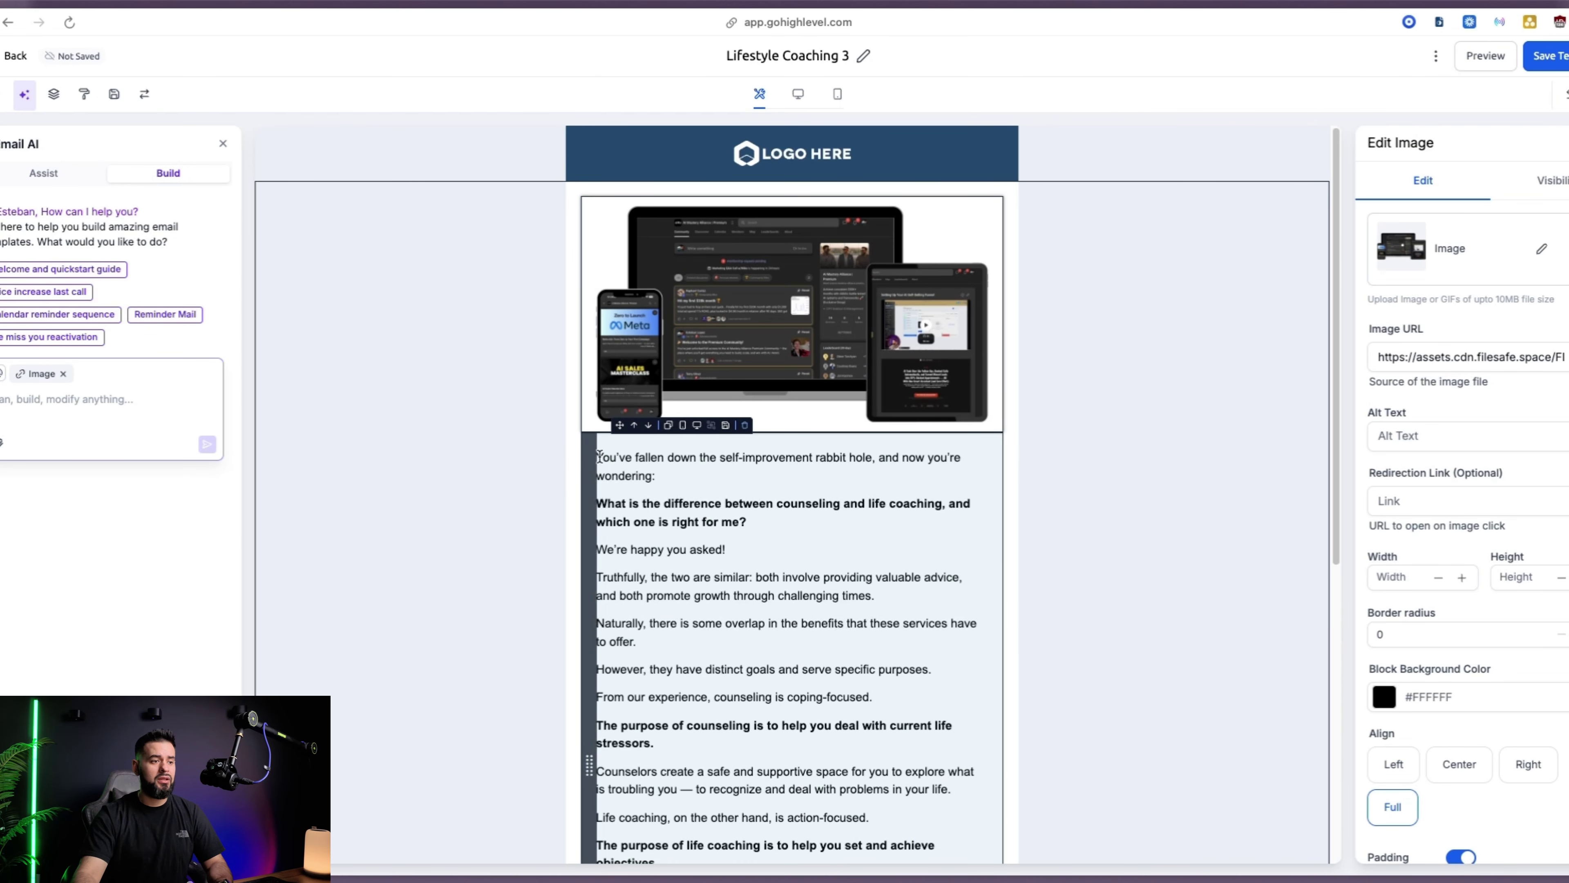
left_click(753, 597)
left_click_drag(597, 458, 920, 642)
scroll(750, 624, "down", 8)
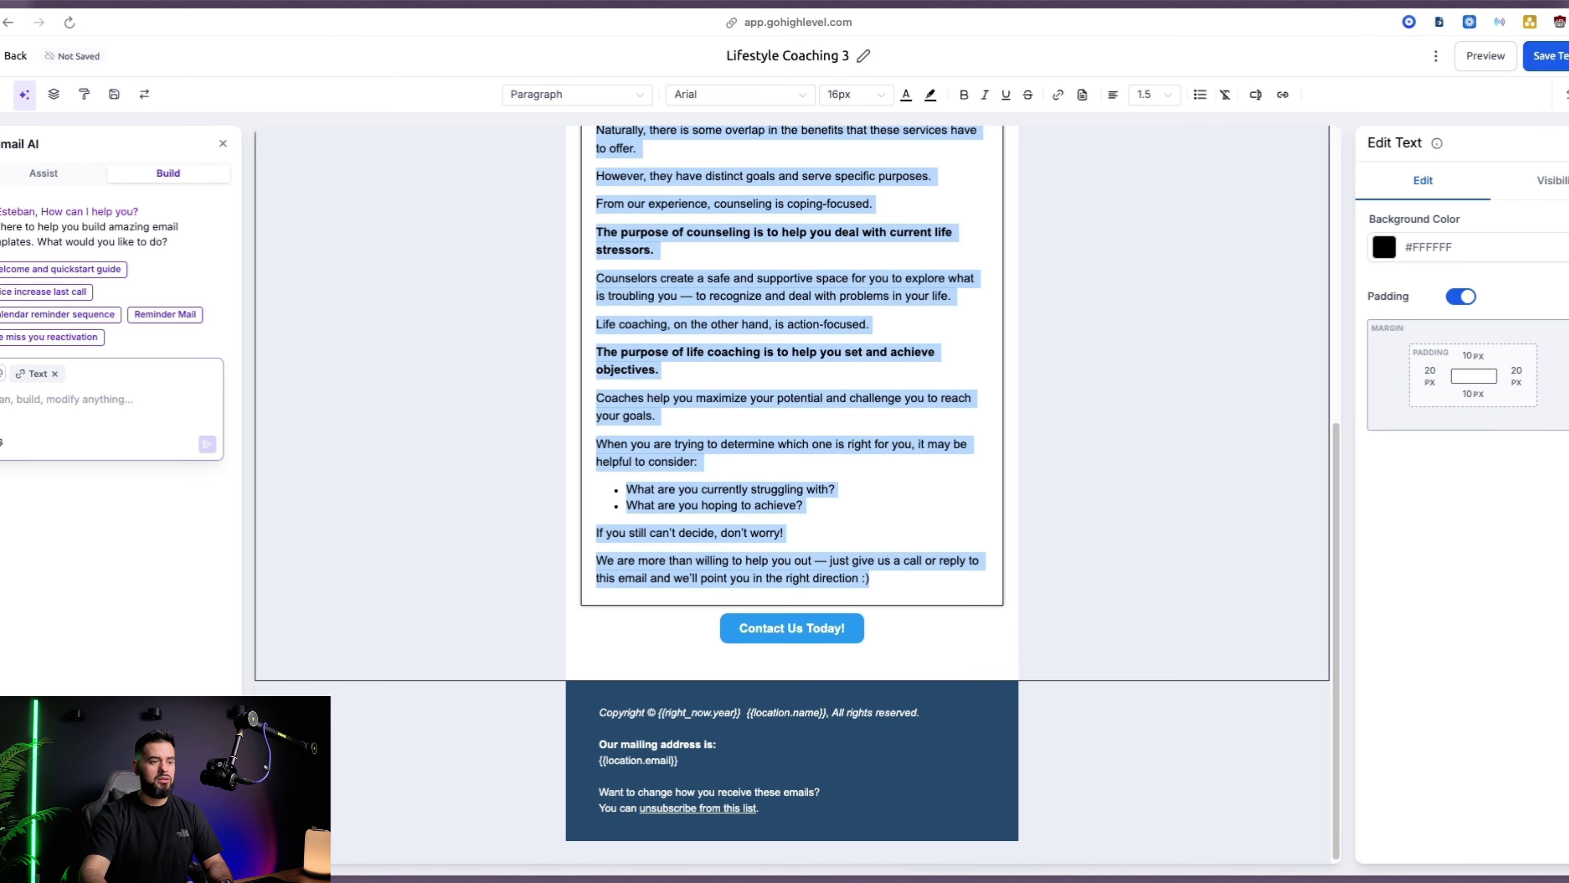
key("BackSpace")
Copy the full onboarding email text from the AI Mastery Alliance doc, then return to GoHighLevel
mouse_move(70, 624)
left_click(62, 660)
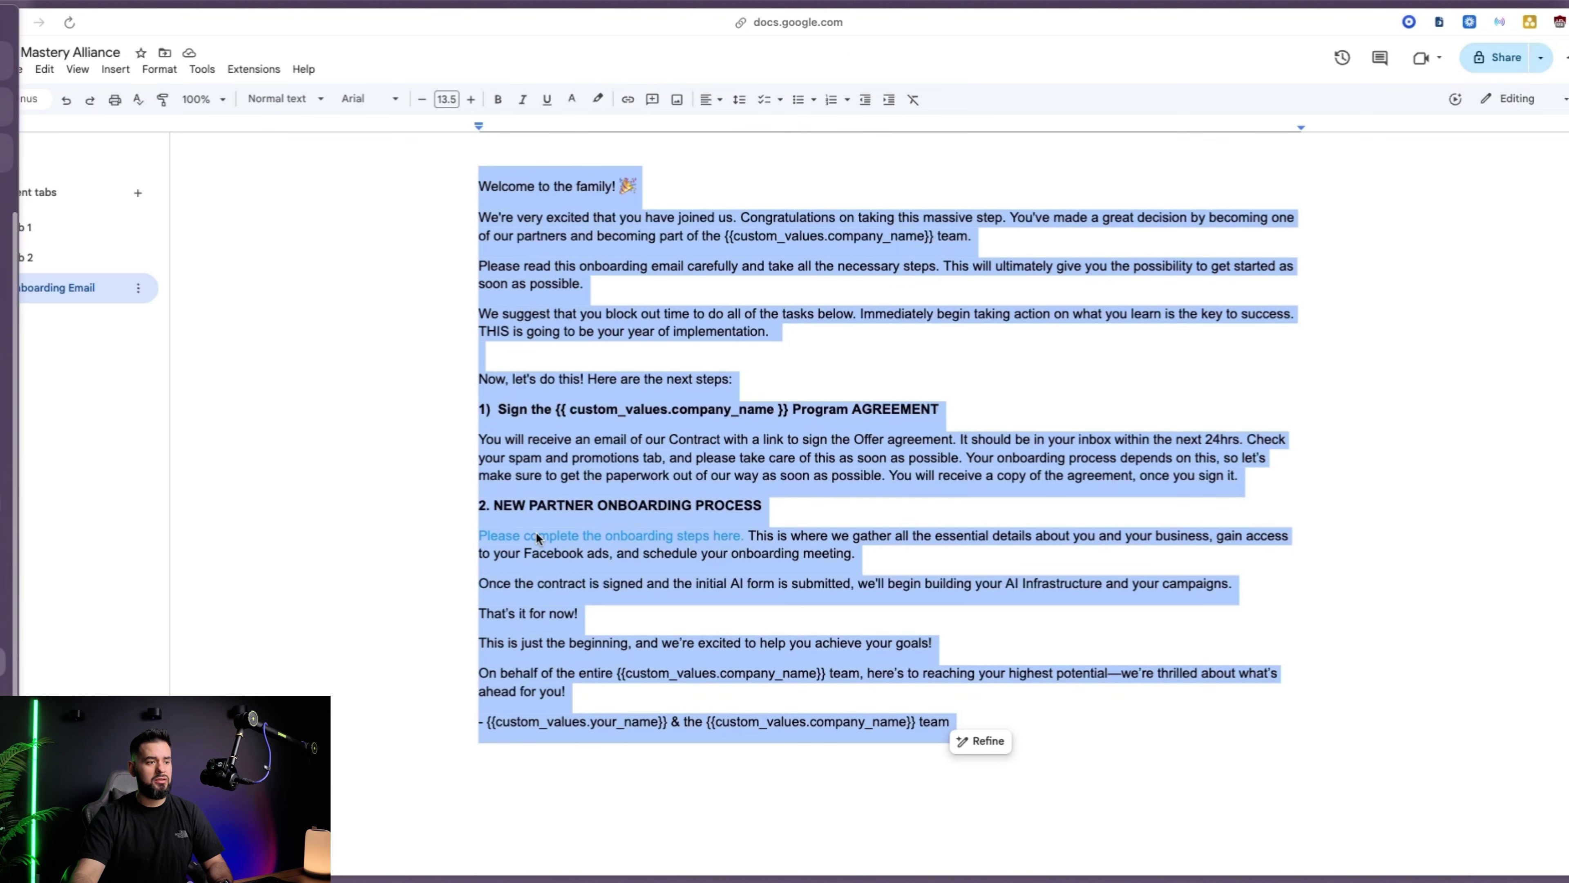
left_click(528, 215)
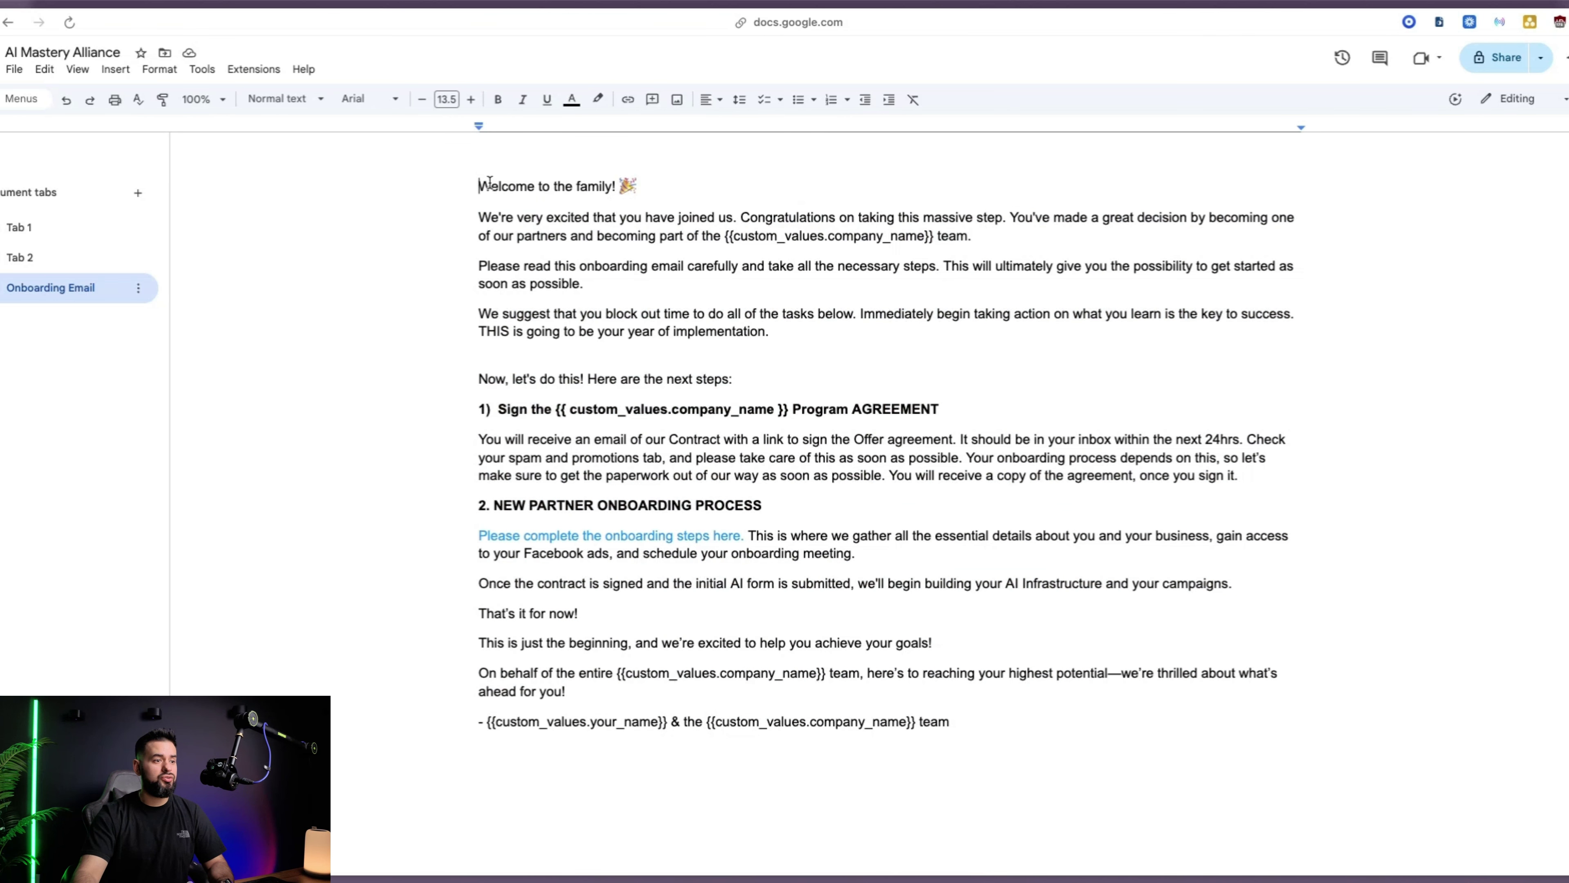
mouse_move(481, 186)
left_mouse_down()
mouse_move(914, 544)
mouse_move(1007, 711)
left_mouse_up()
key("super+c")
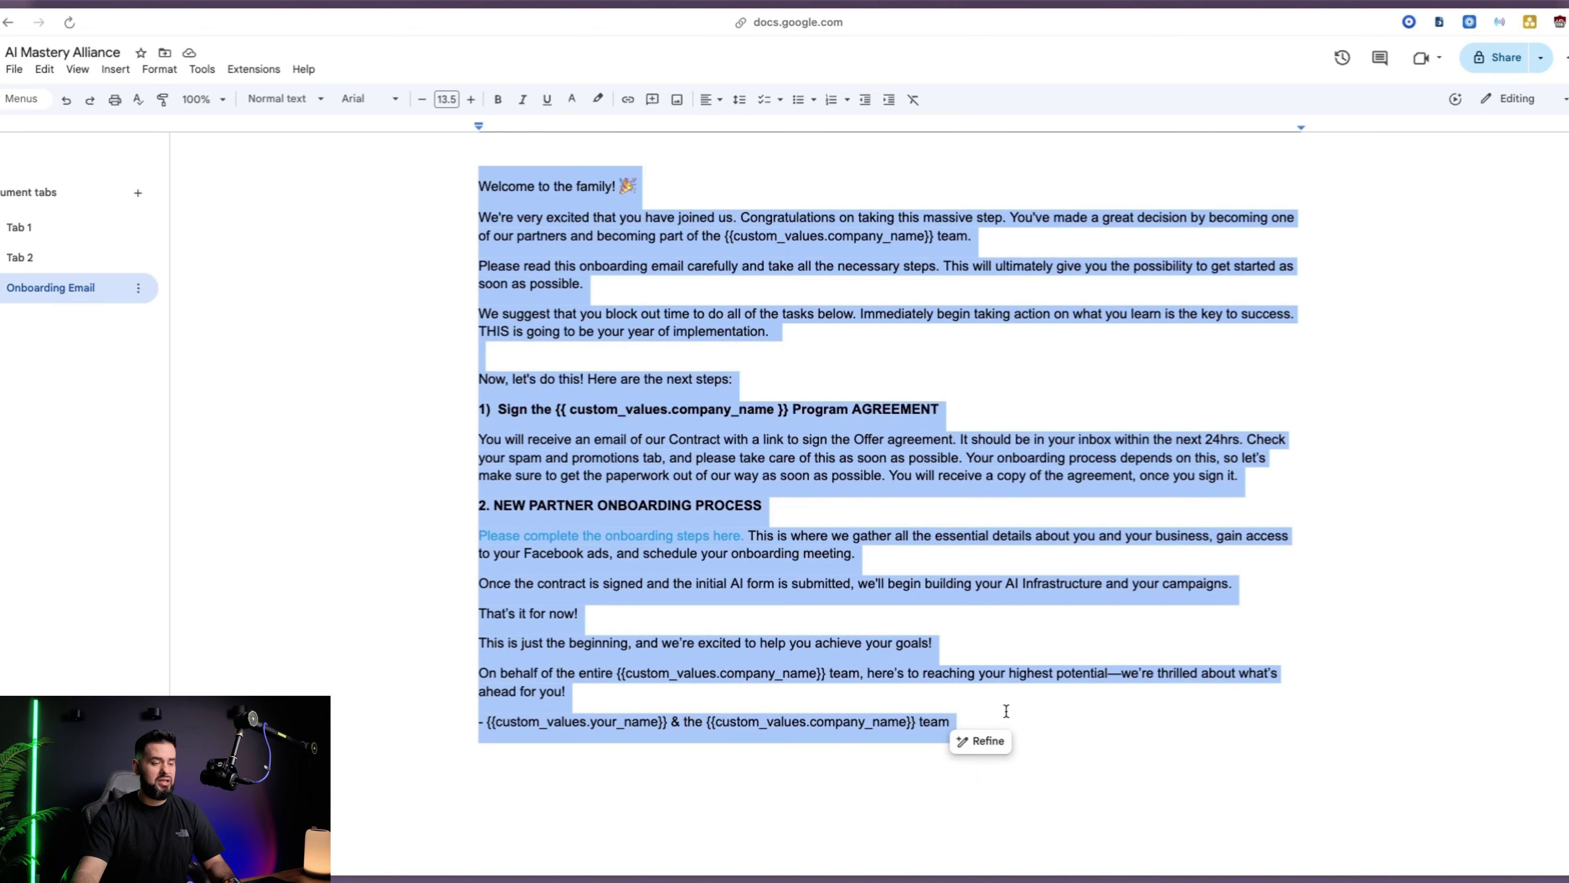
mouse_move(2, 631)
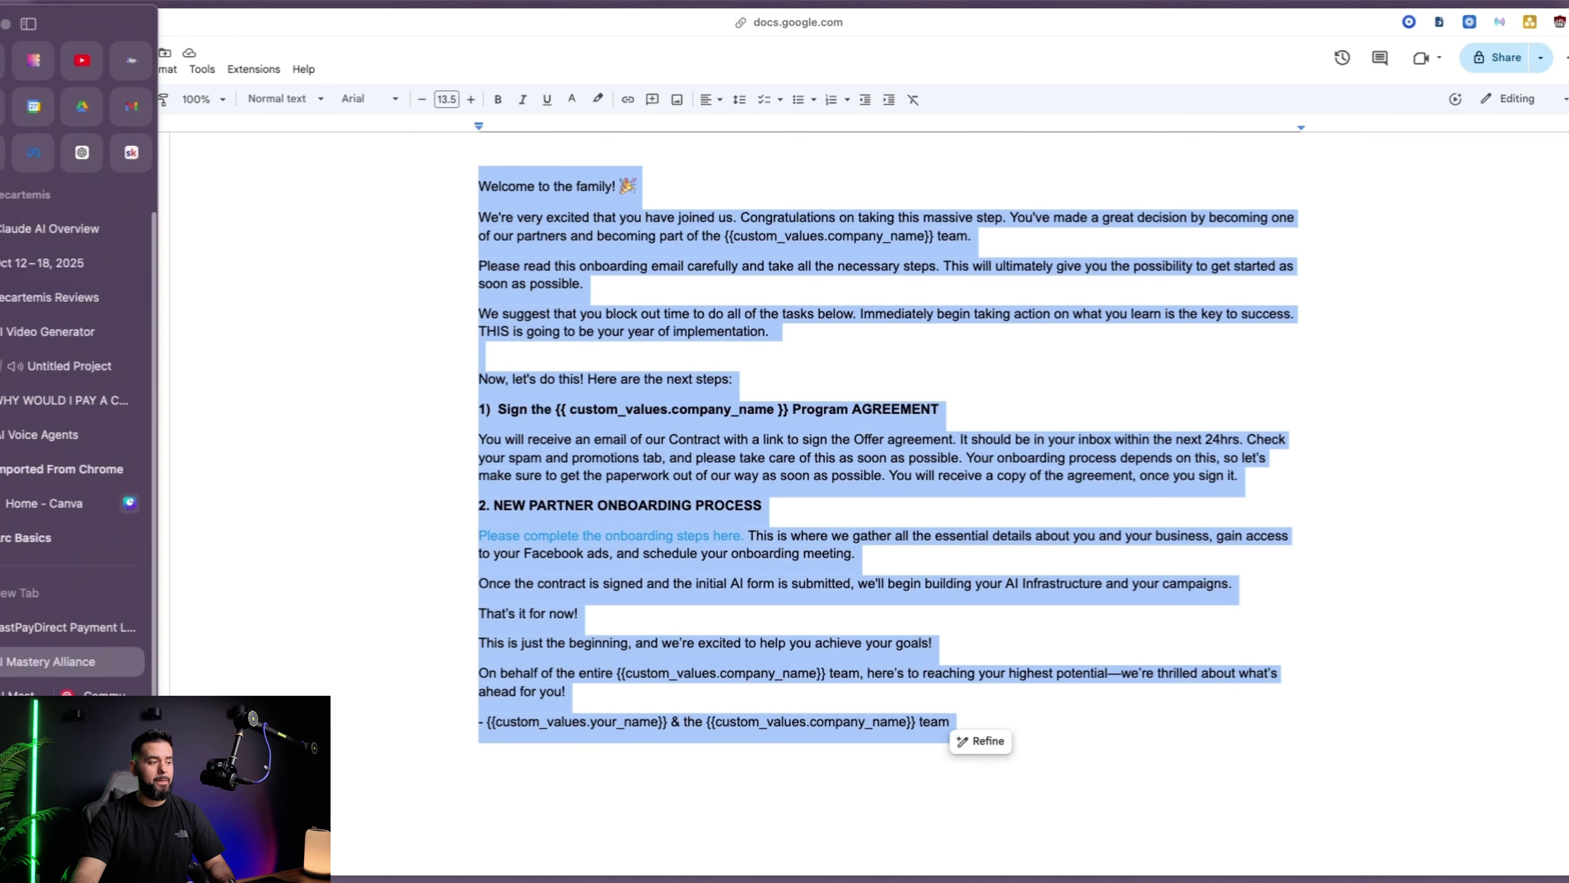
left_click(147, 66)
Paste the onboarding welcome text into the email body and review it down to the team signature
key("super+v")
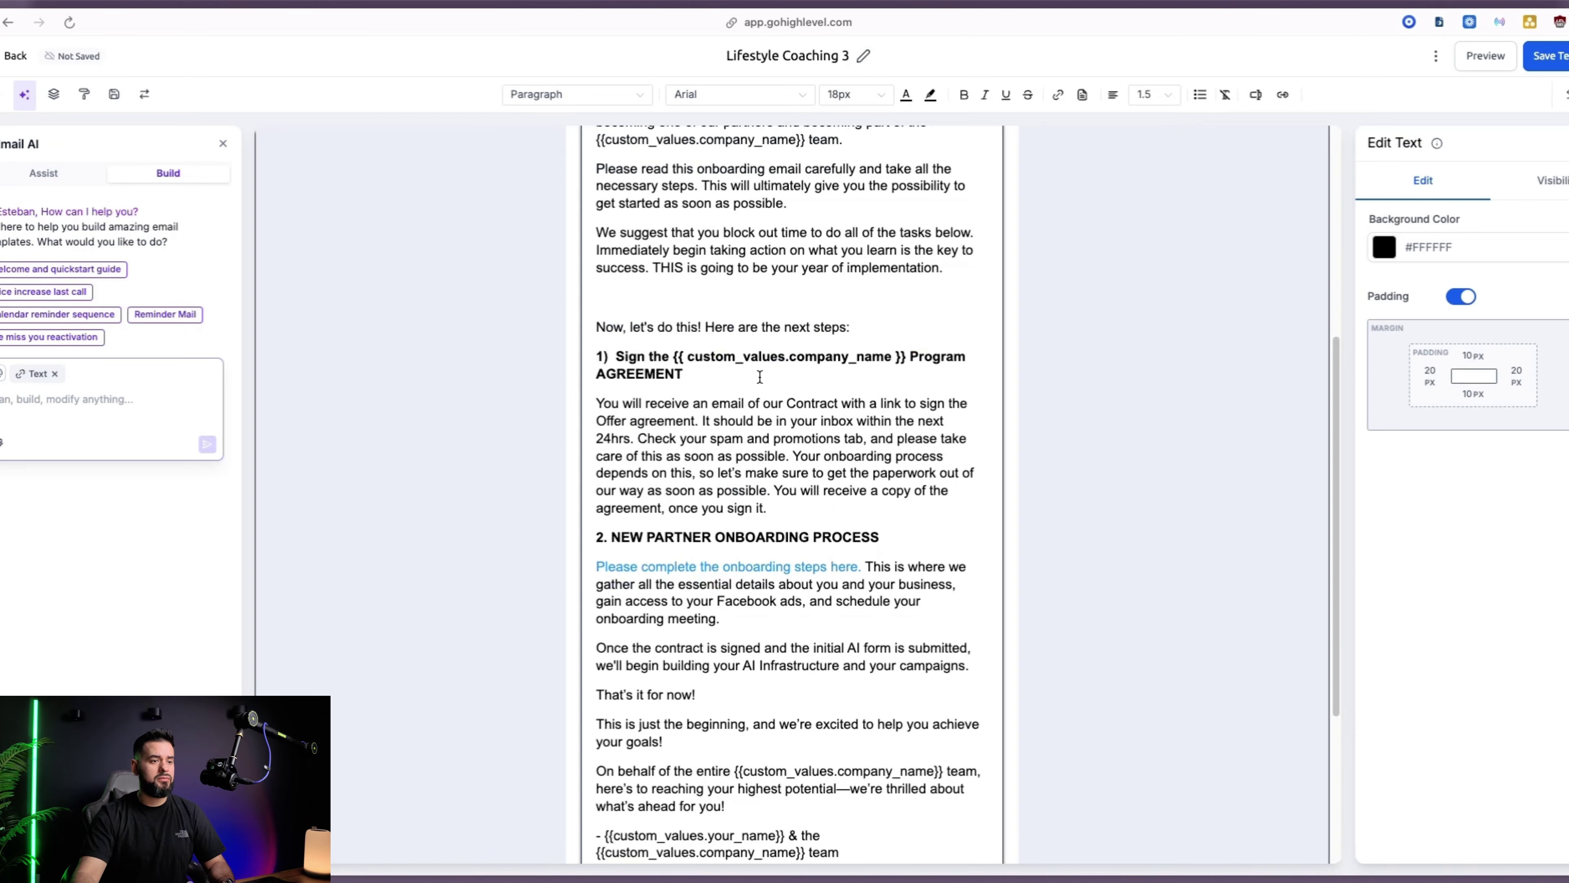
scroll(760, 376, "up", 6)
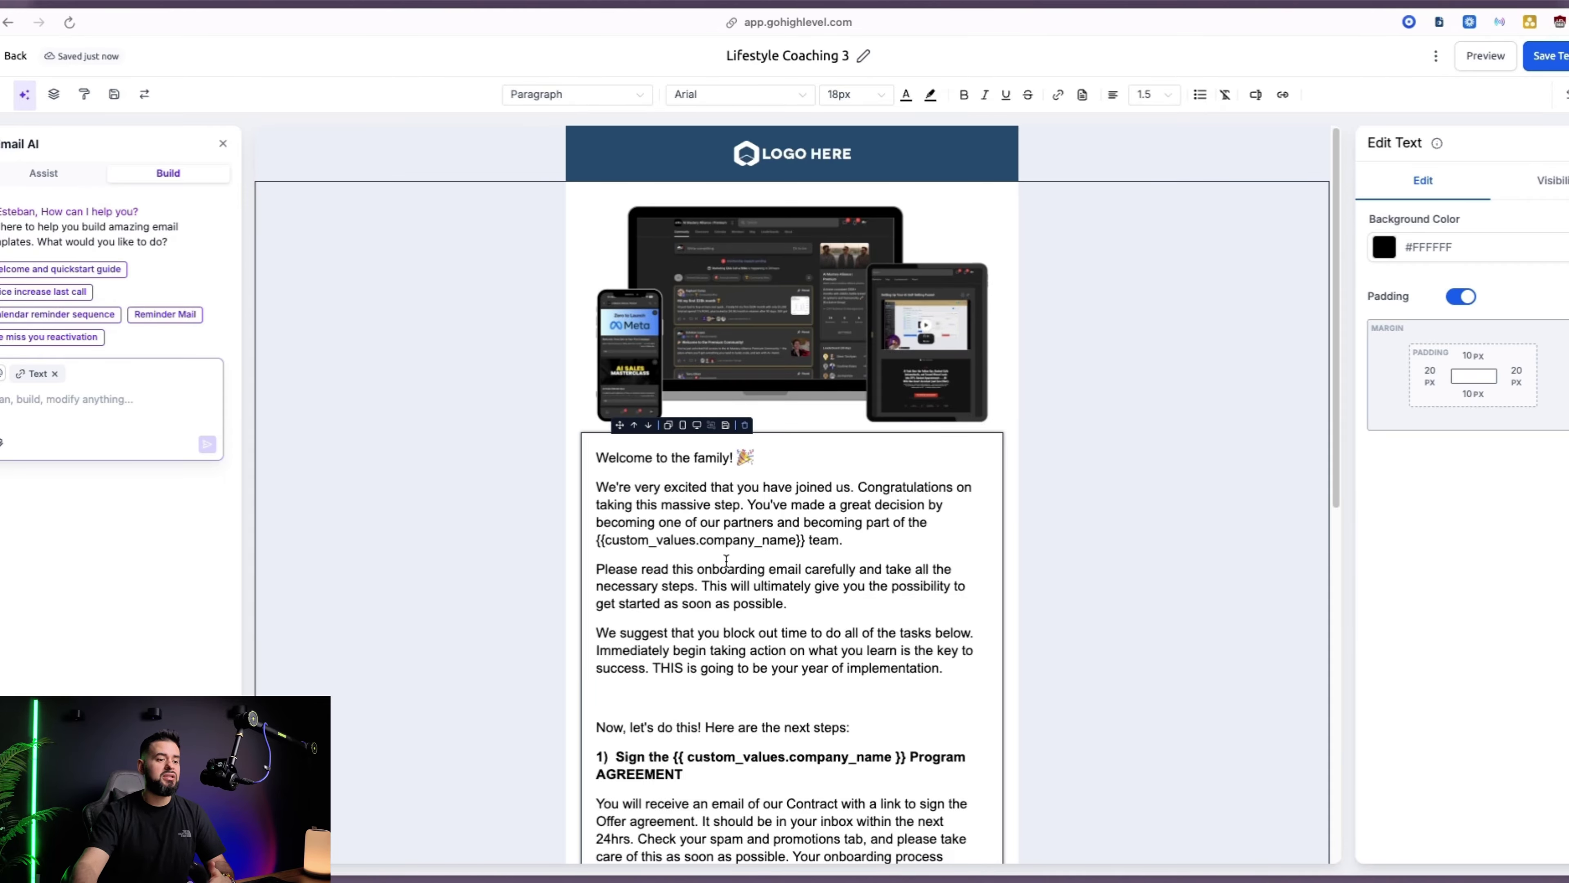
scroll(741, 562, "down", 3)
left_click_drag(612, 534, 937, 552)
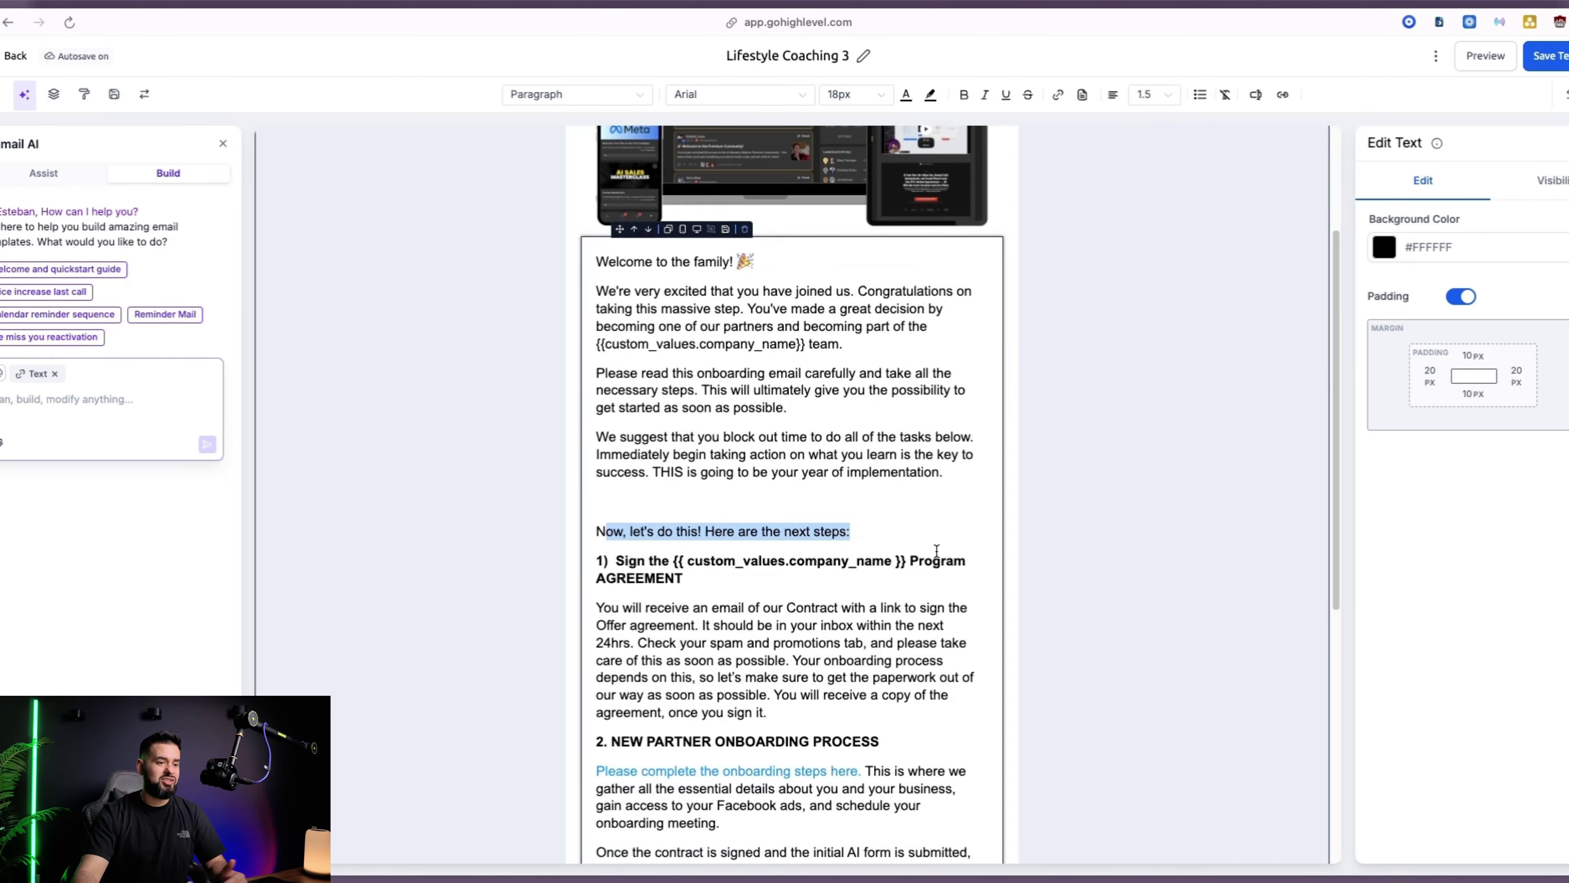
left_click(630, 521)
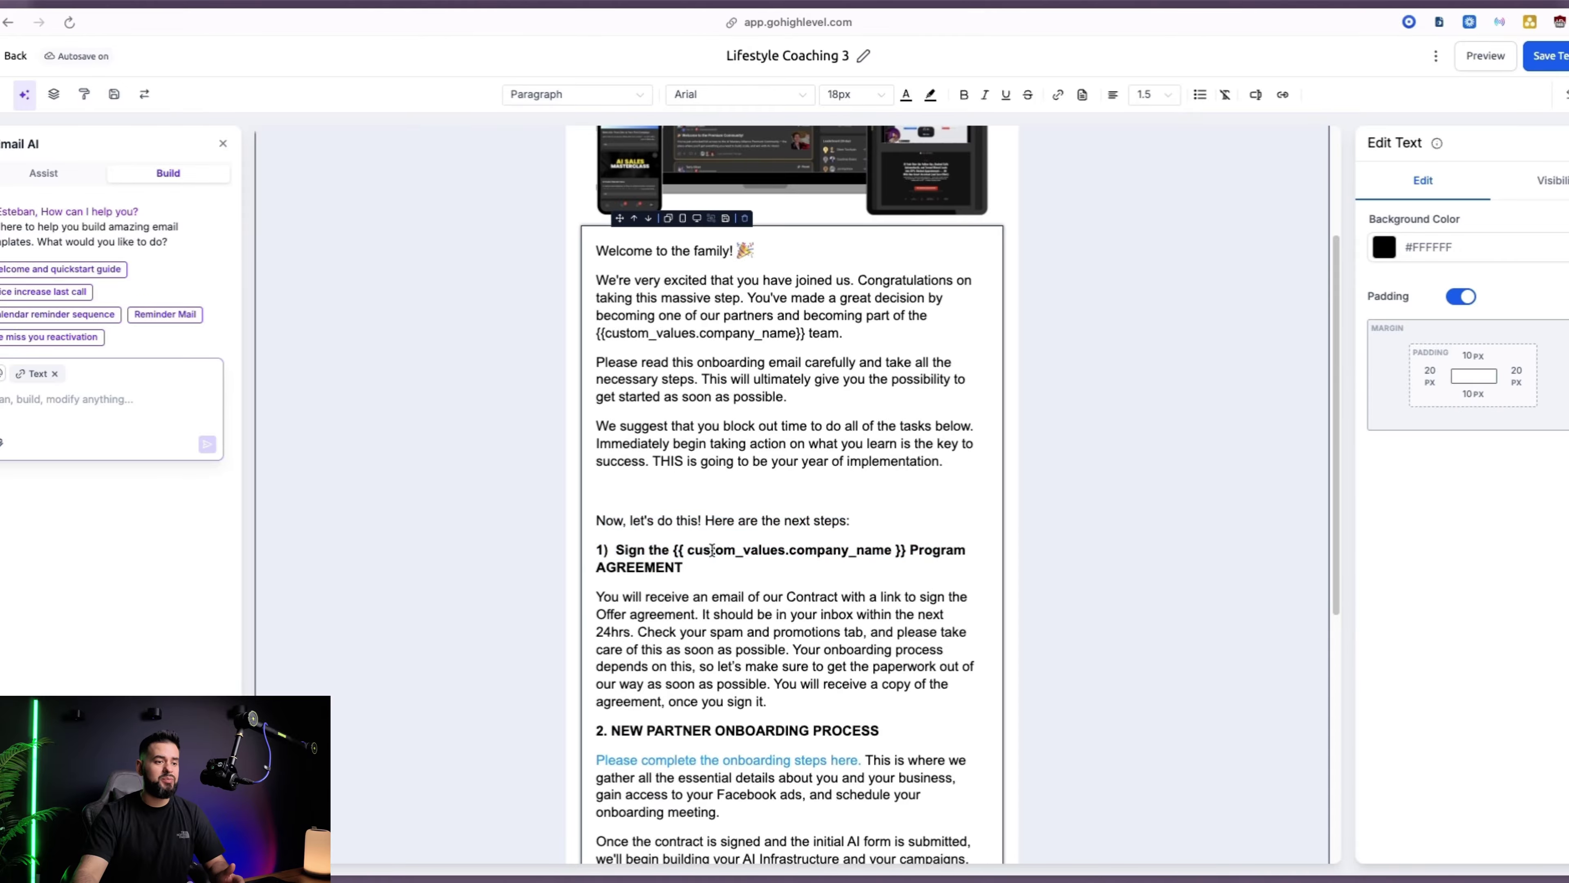
scroll(712, 550, "down", 3)
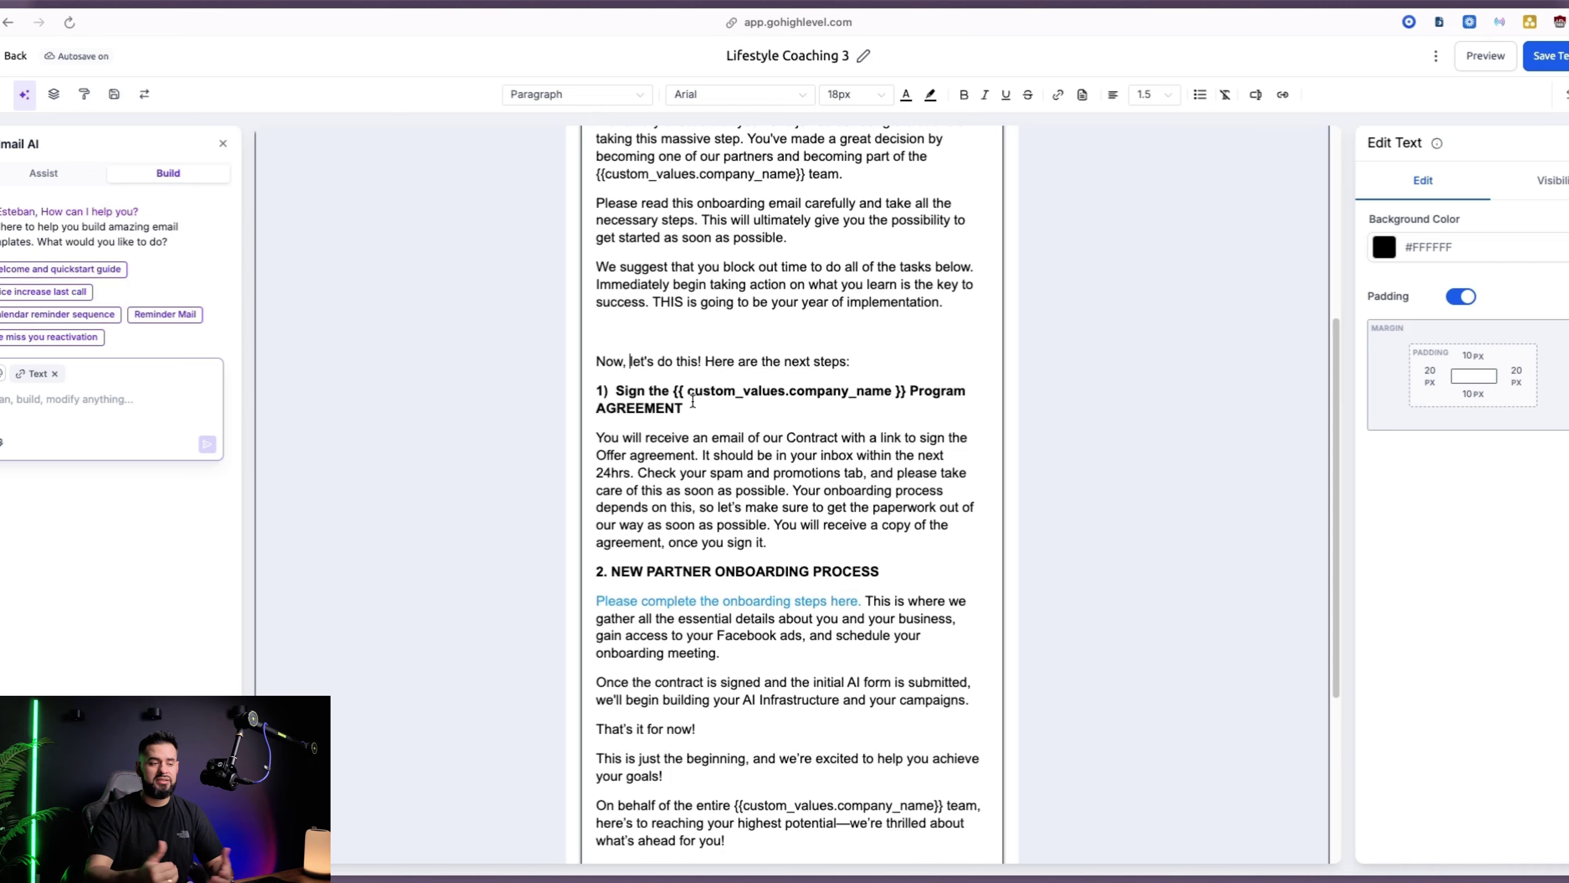
scroll(693, 400, "down", 3)
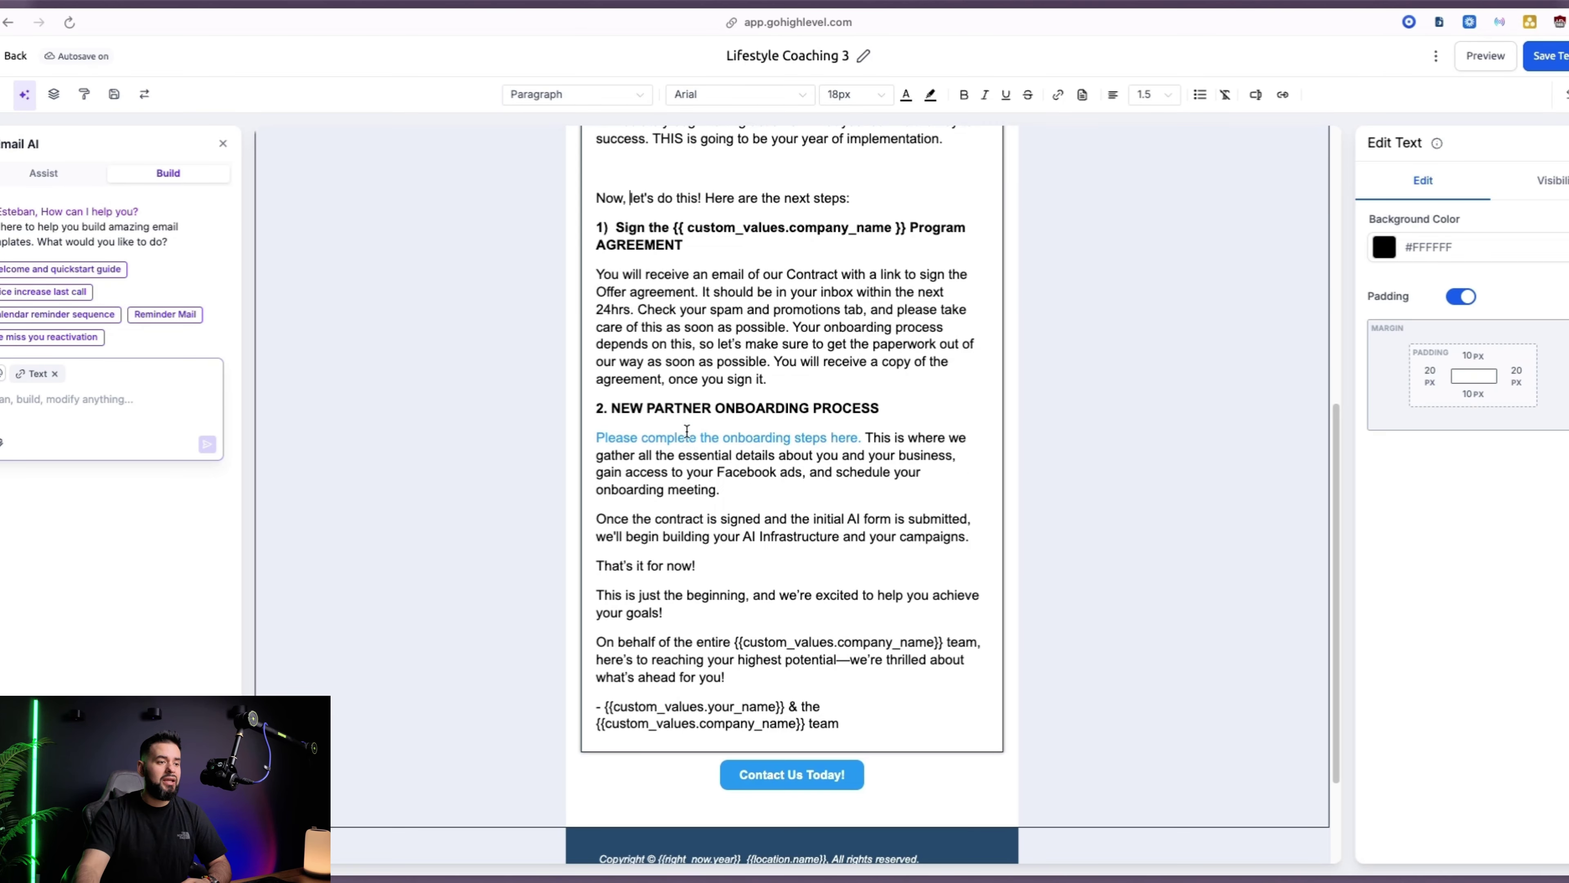
Make the Contact Us Today! button full-width and relabel it 'Let's Get Started'
left_click(807, 774)
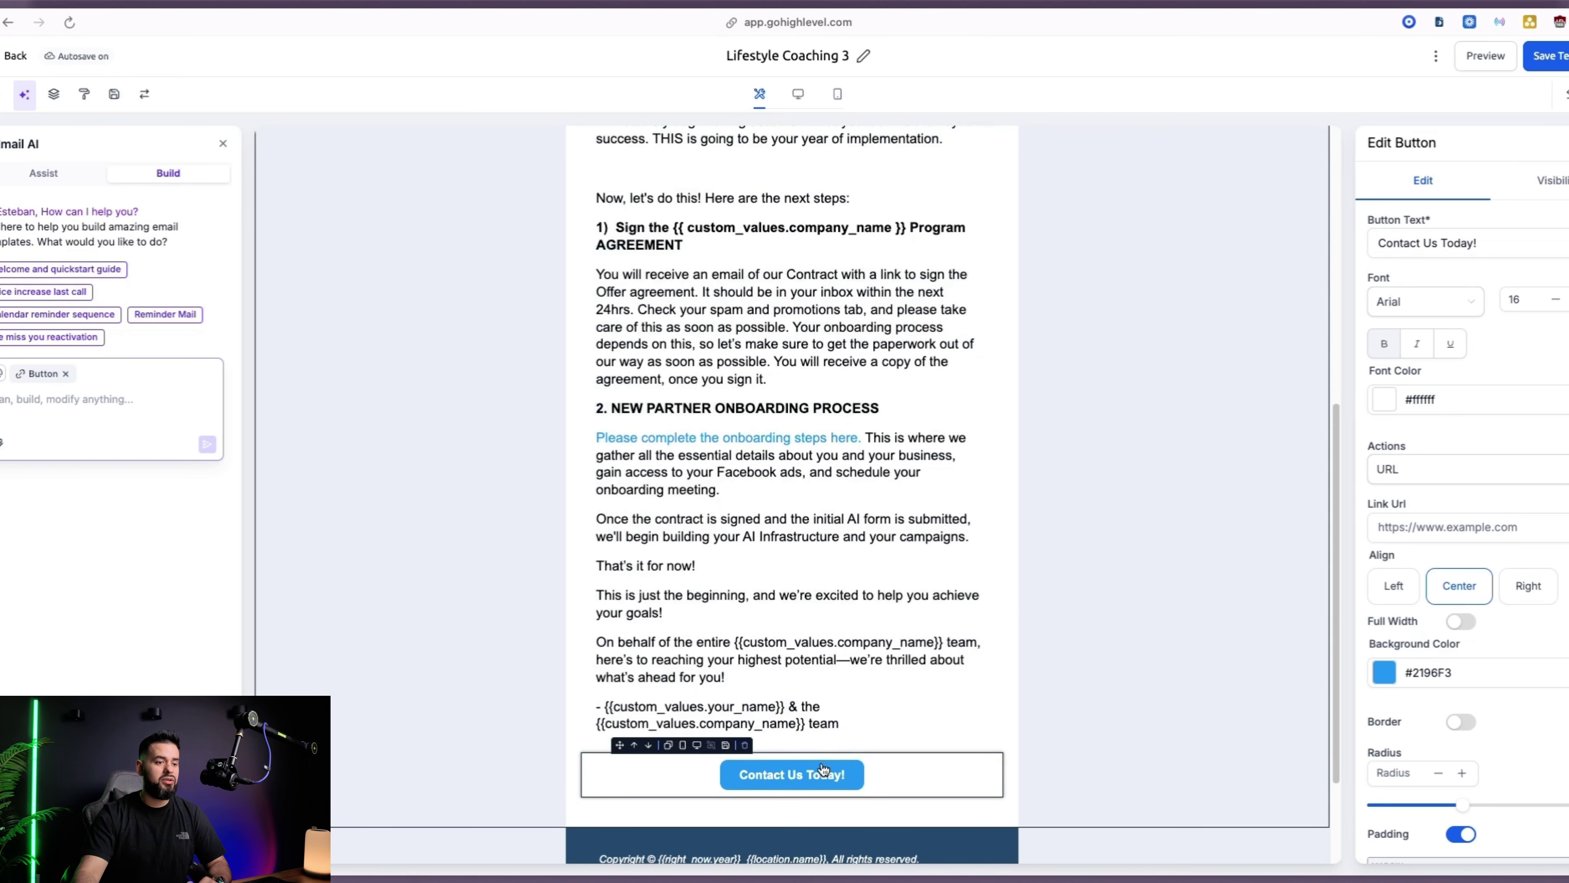
left_click(1454, 621)
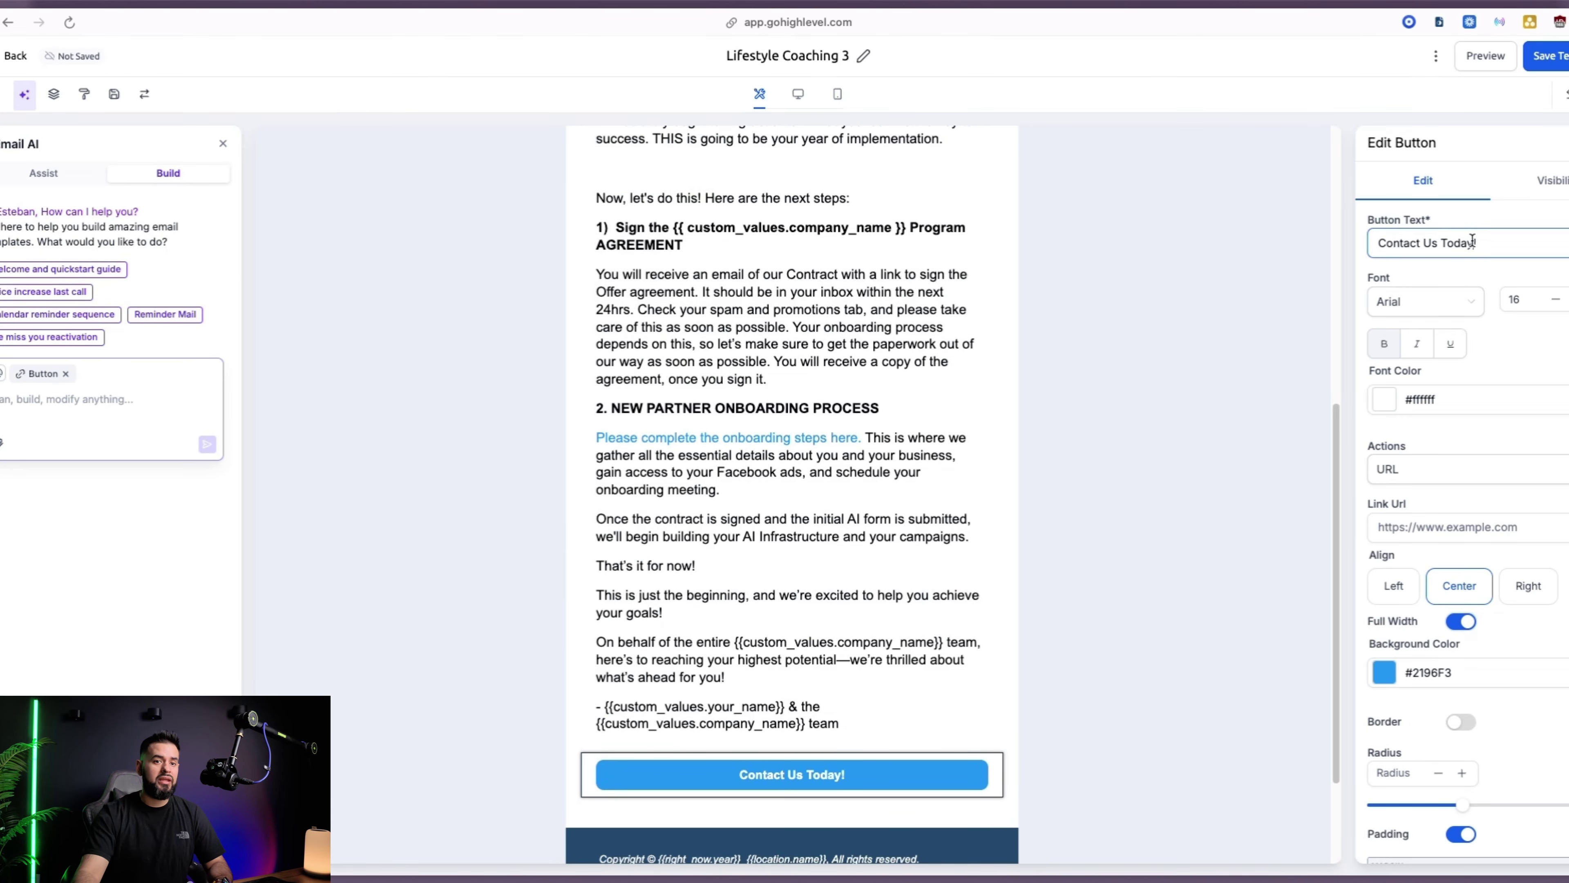
left_click_drag(1474, 242, 1379, 241)
type("Let's ")
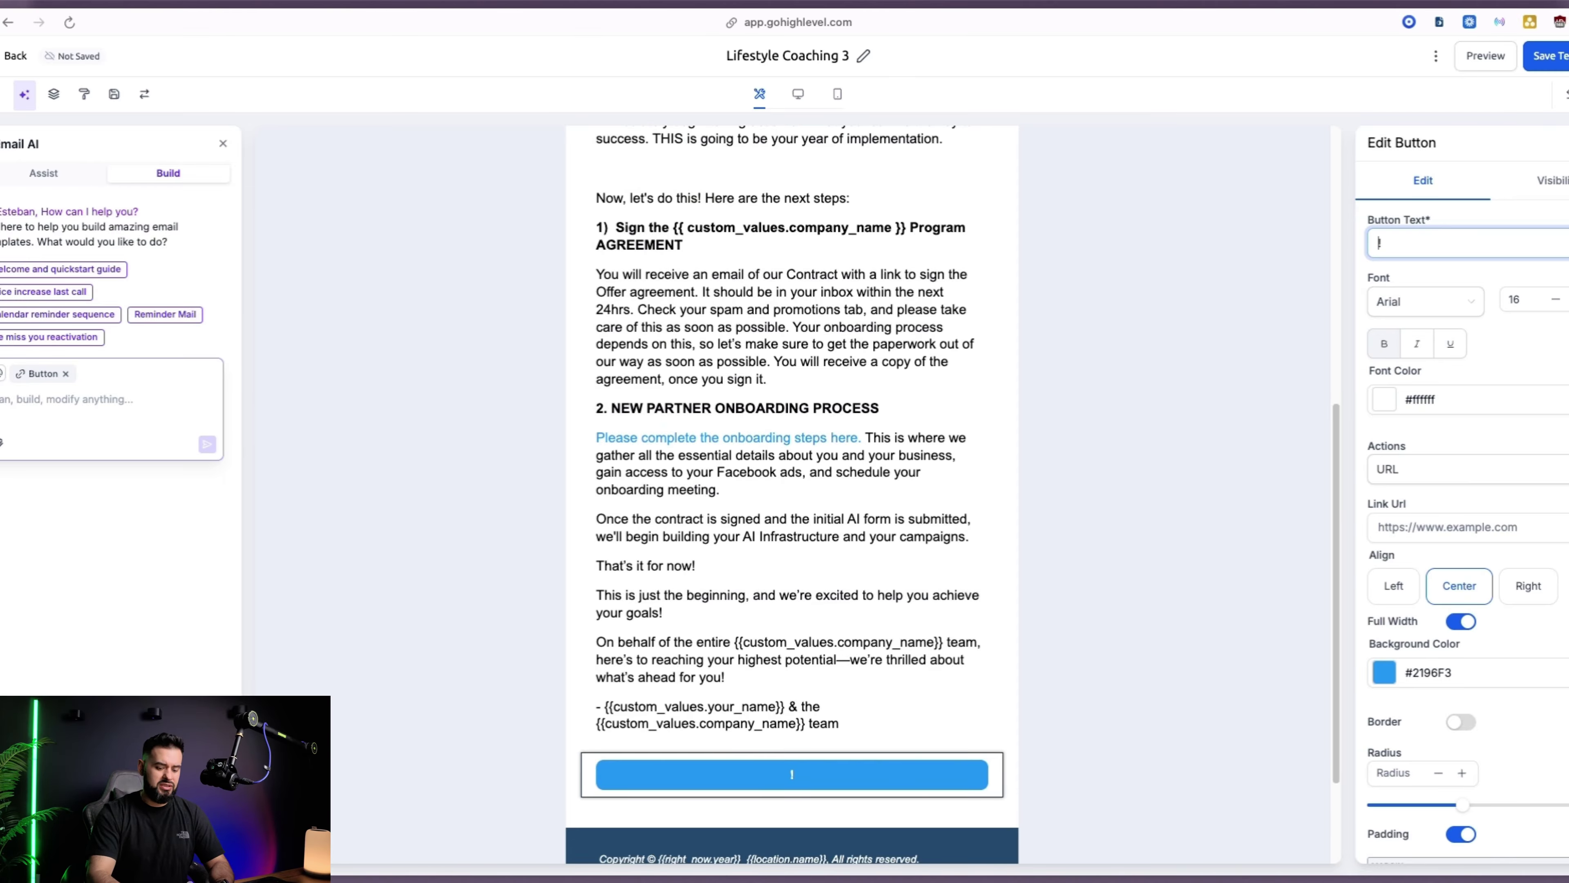
type("Get Started")
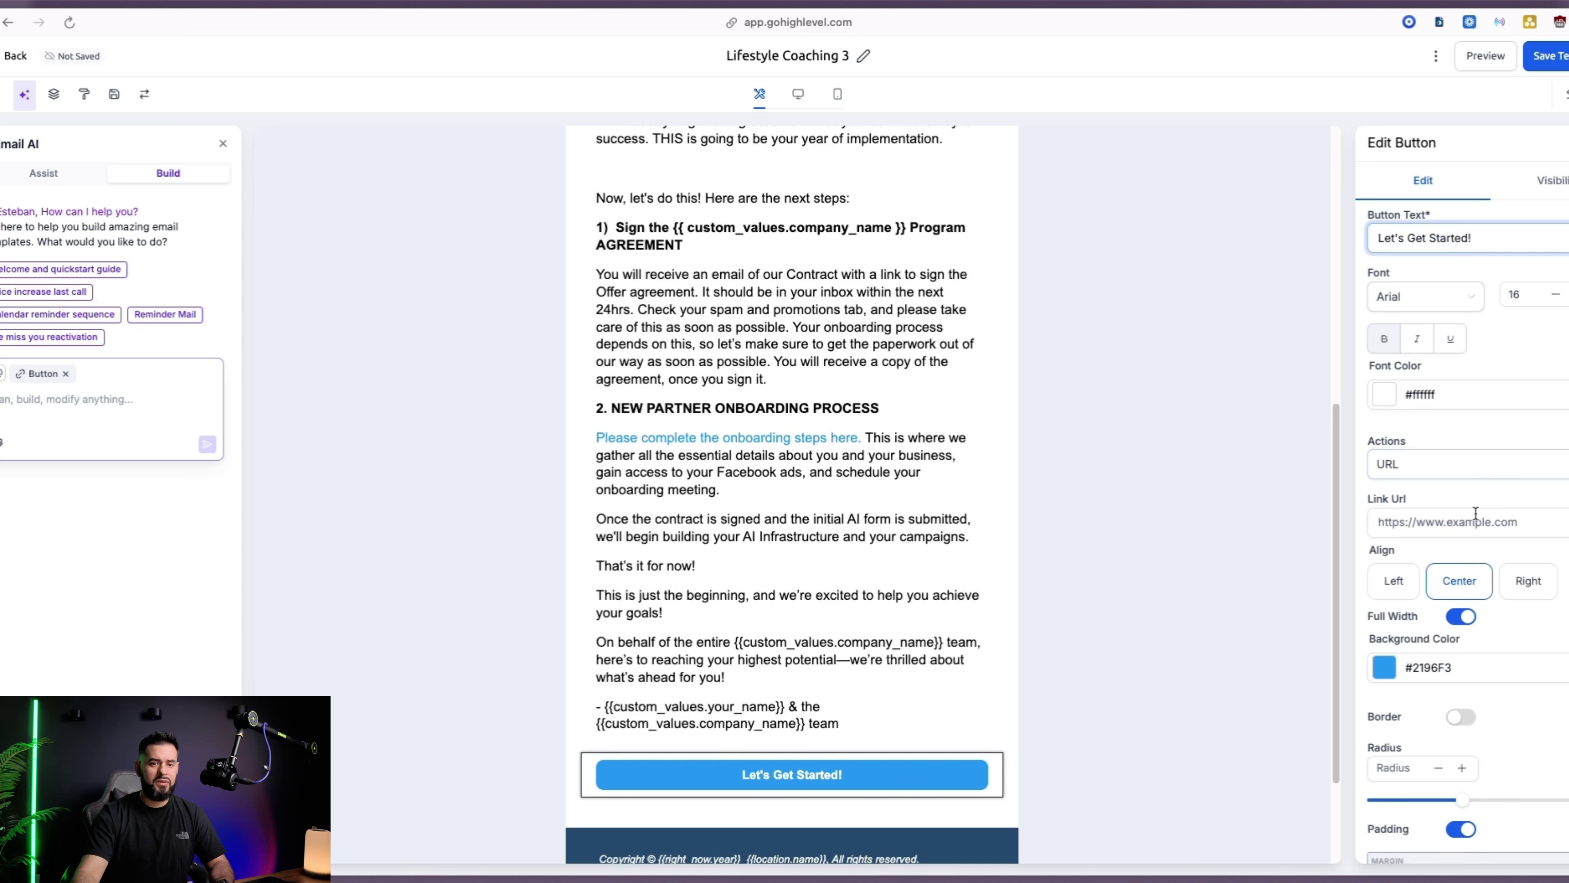
scroll(1439, 389, "down", 3)
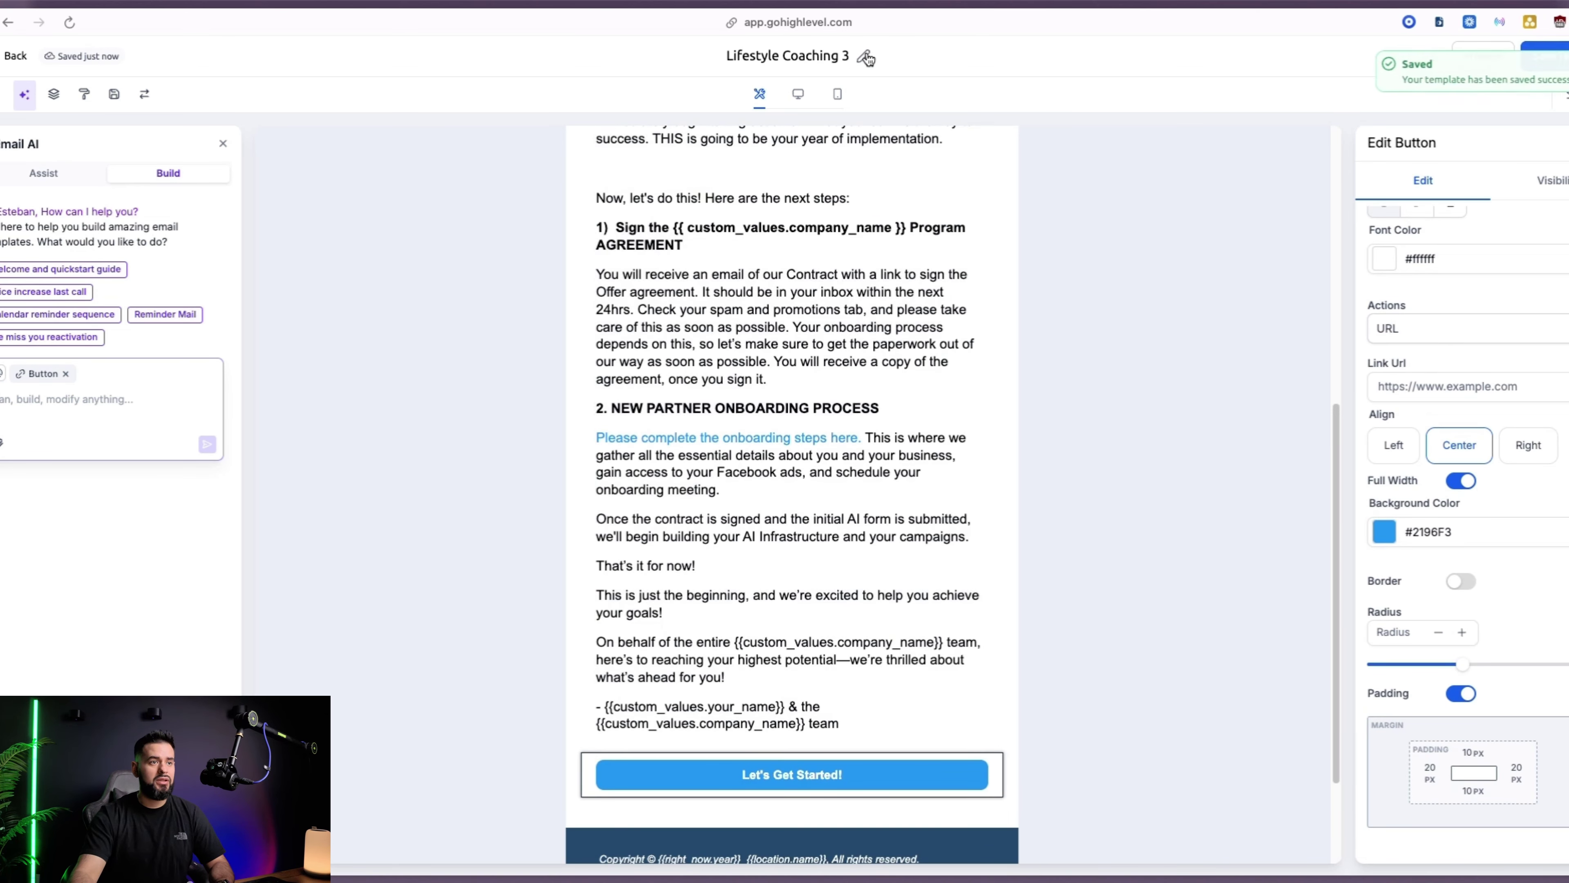
Rename the email template to 'Local Business Welcome Email'
left_click(786, 55)
triple_click(786, 55)
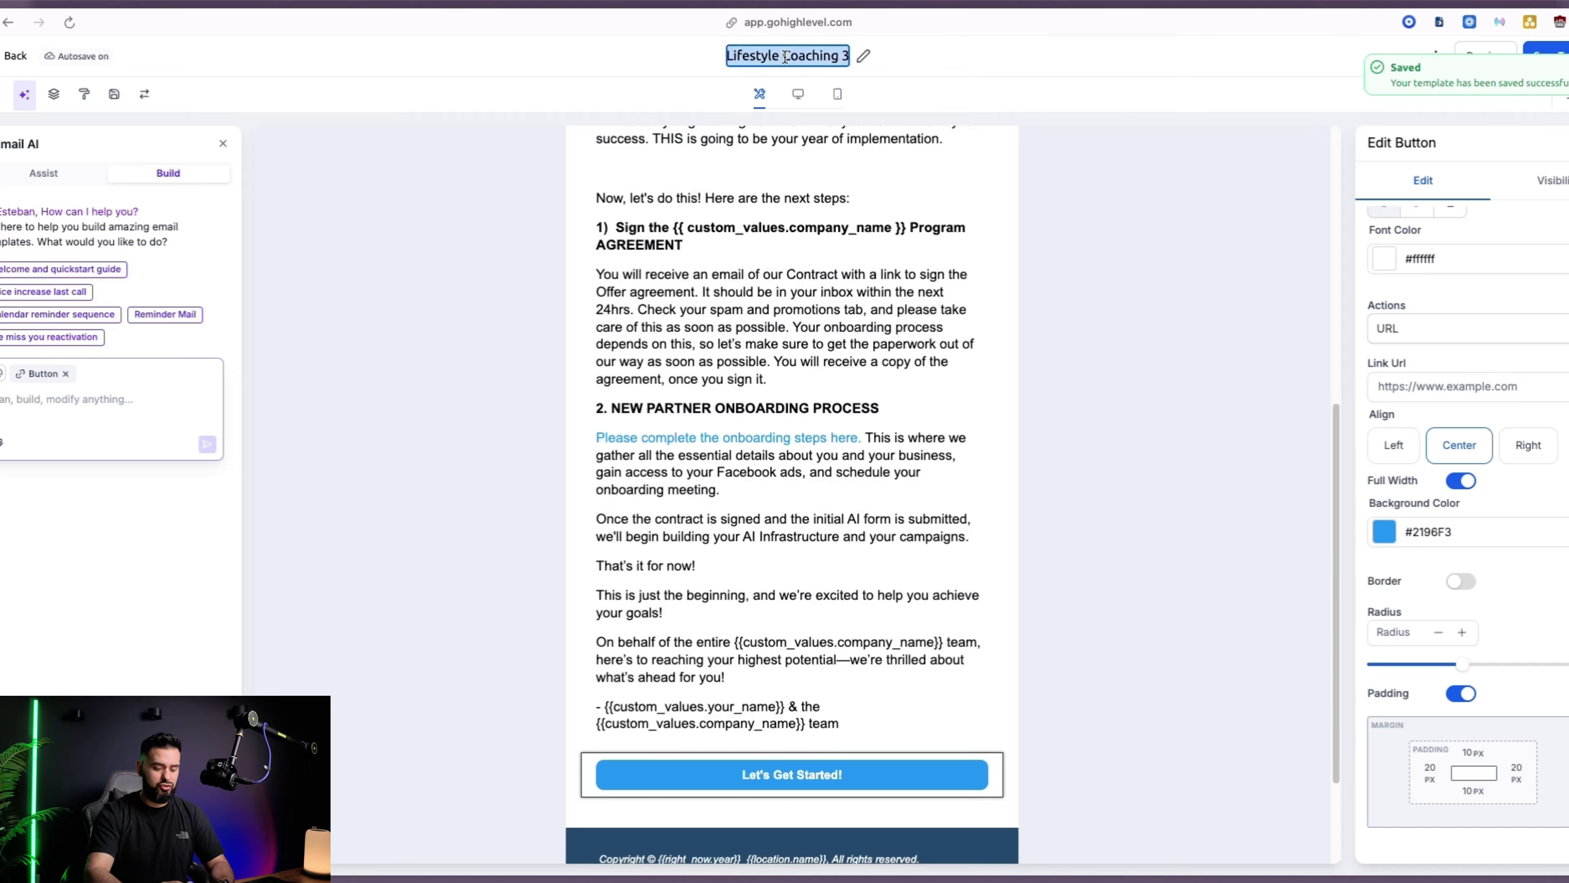
type("Local Bu")
type("siness Welcome Email")
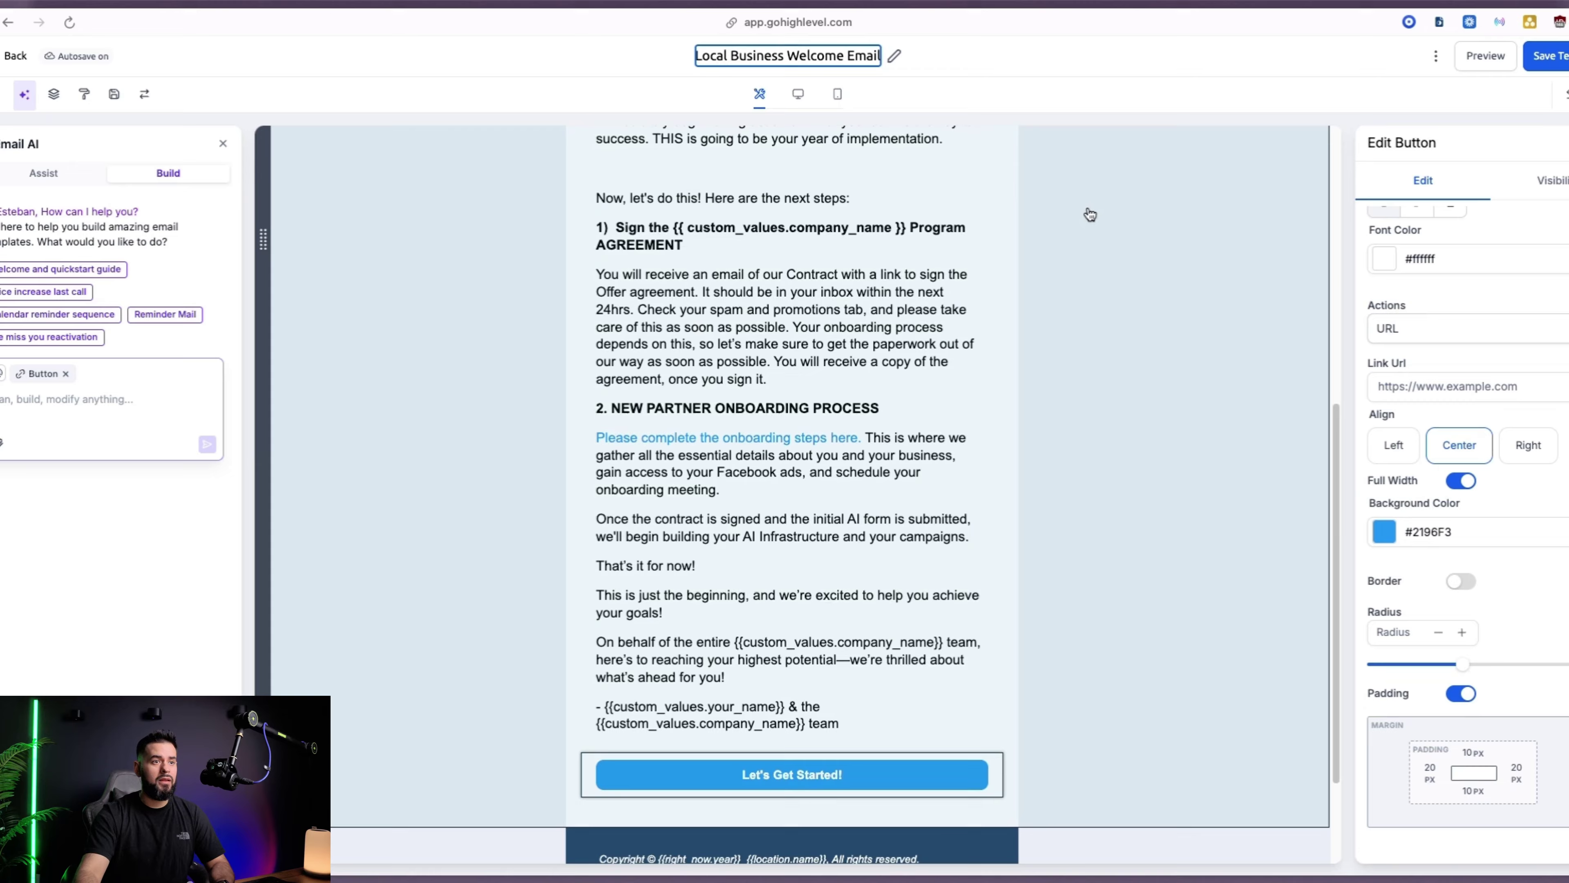
left_click(1090, 214)
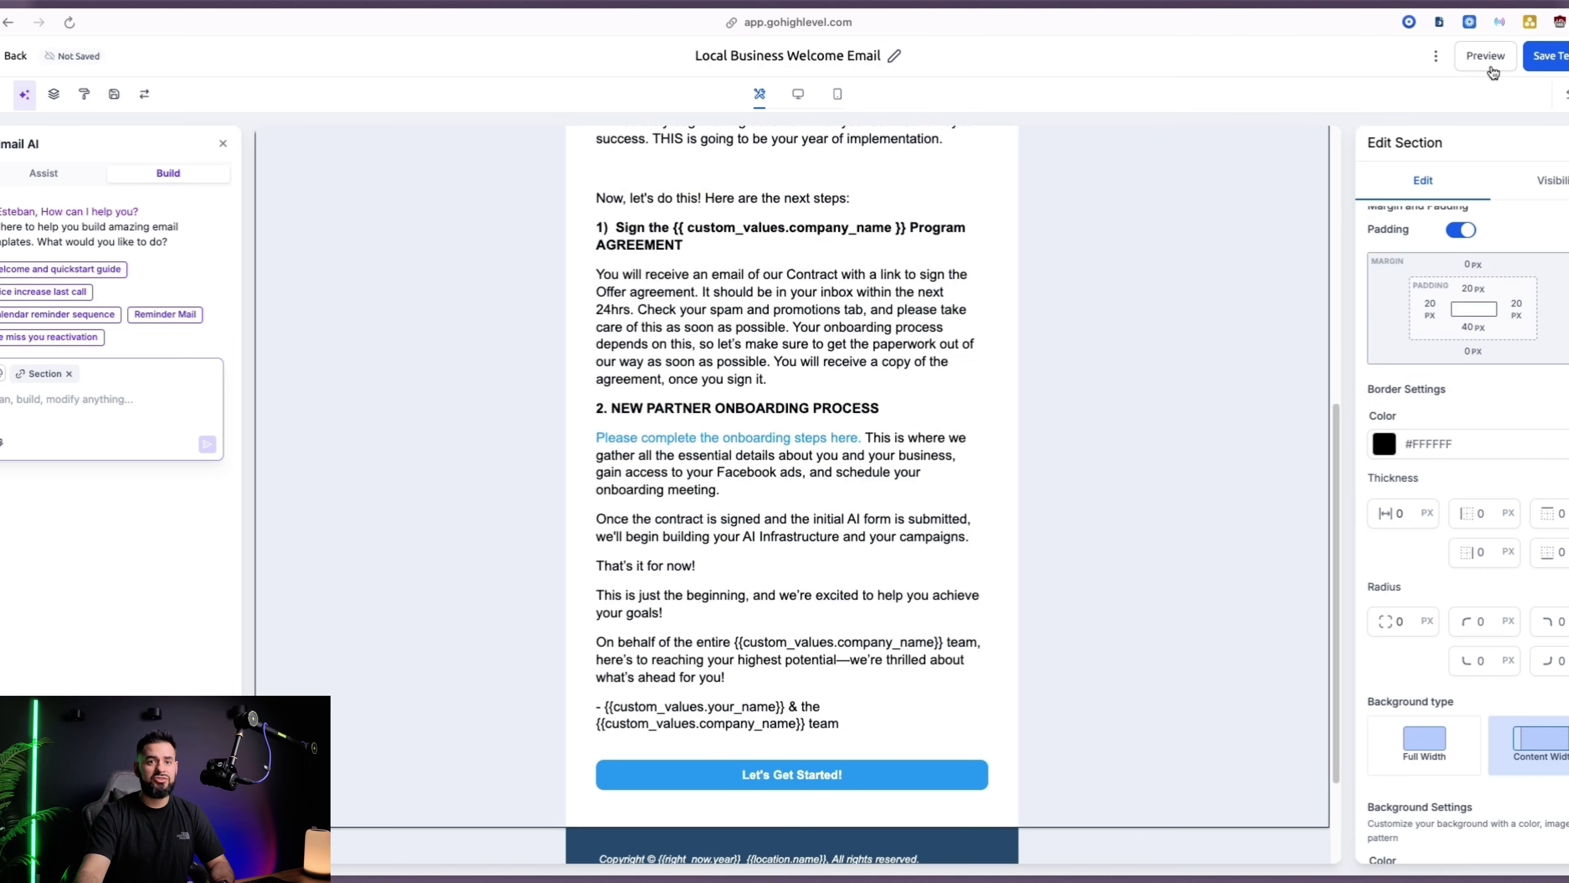
Go to automations and add a Send Email action as the workflow's first step
left_click(14, 55)
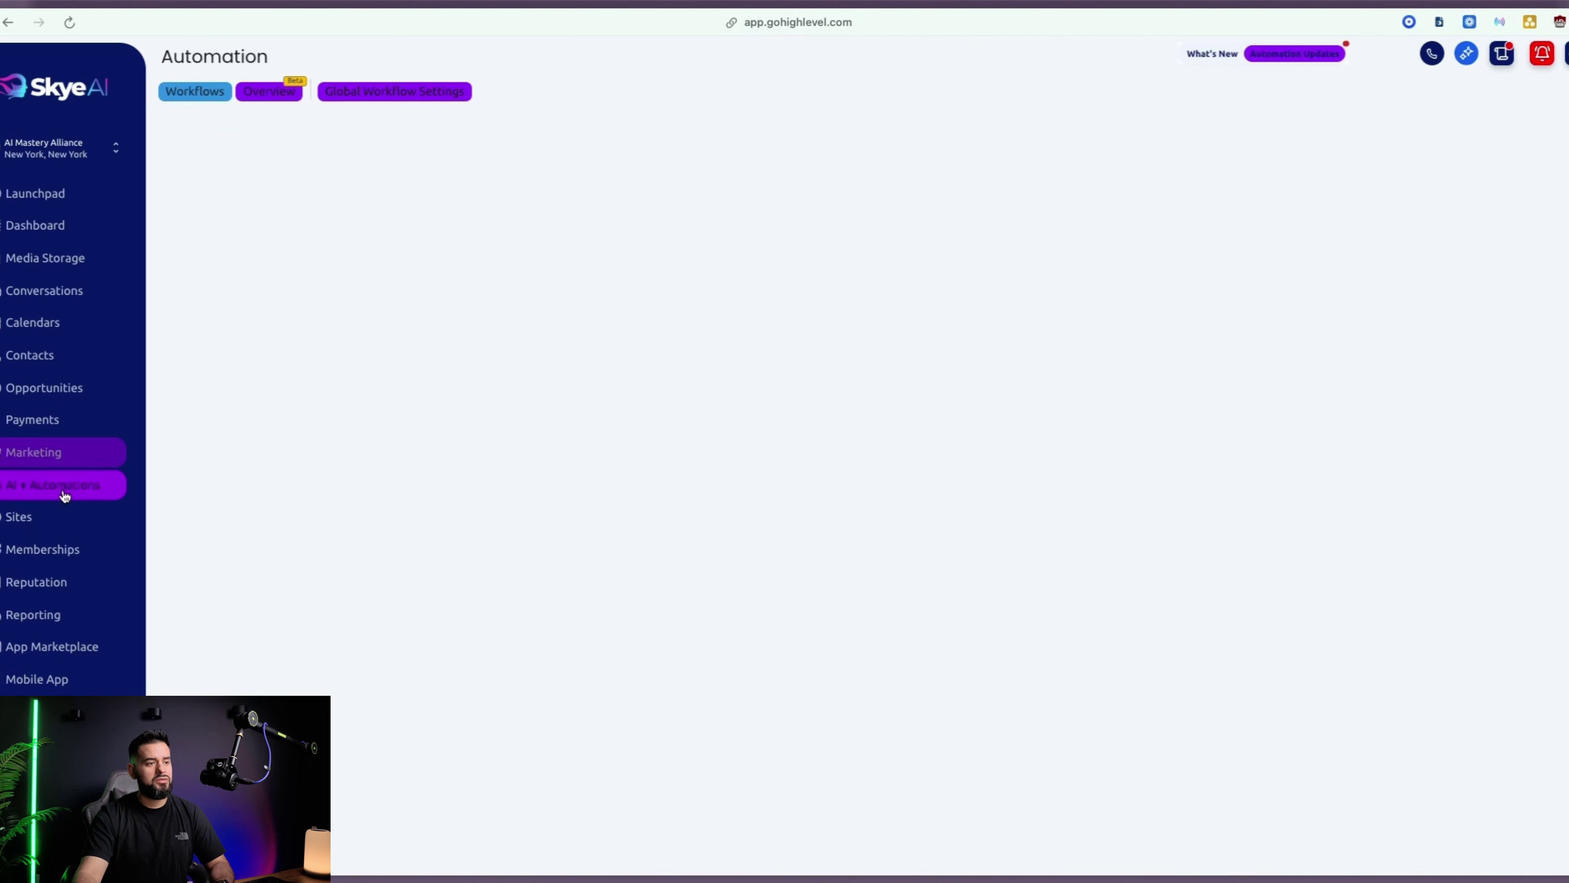
scroll(593, 618, "down", 4)
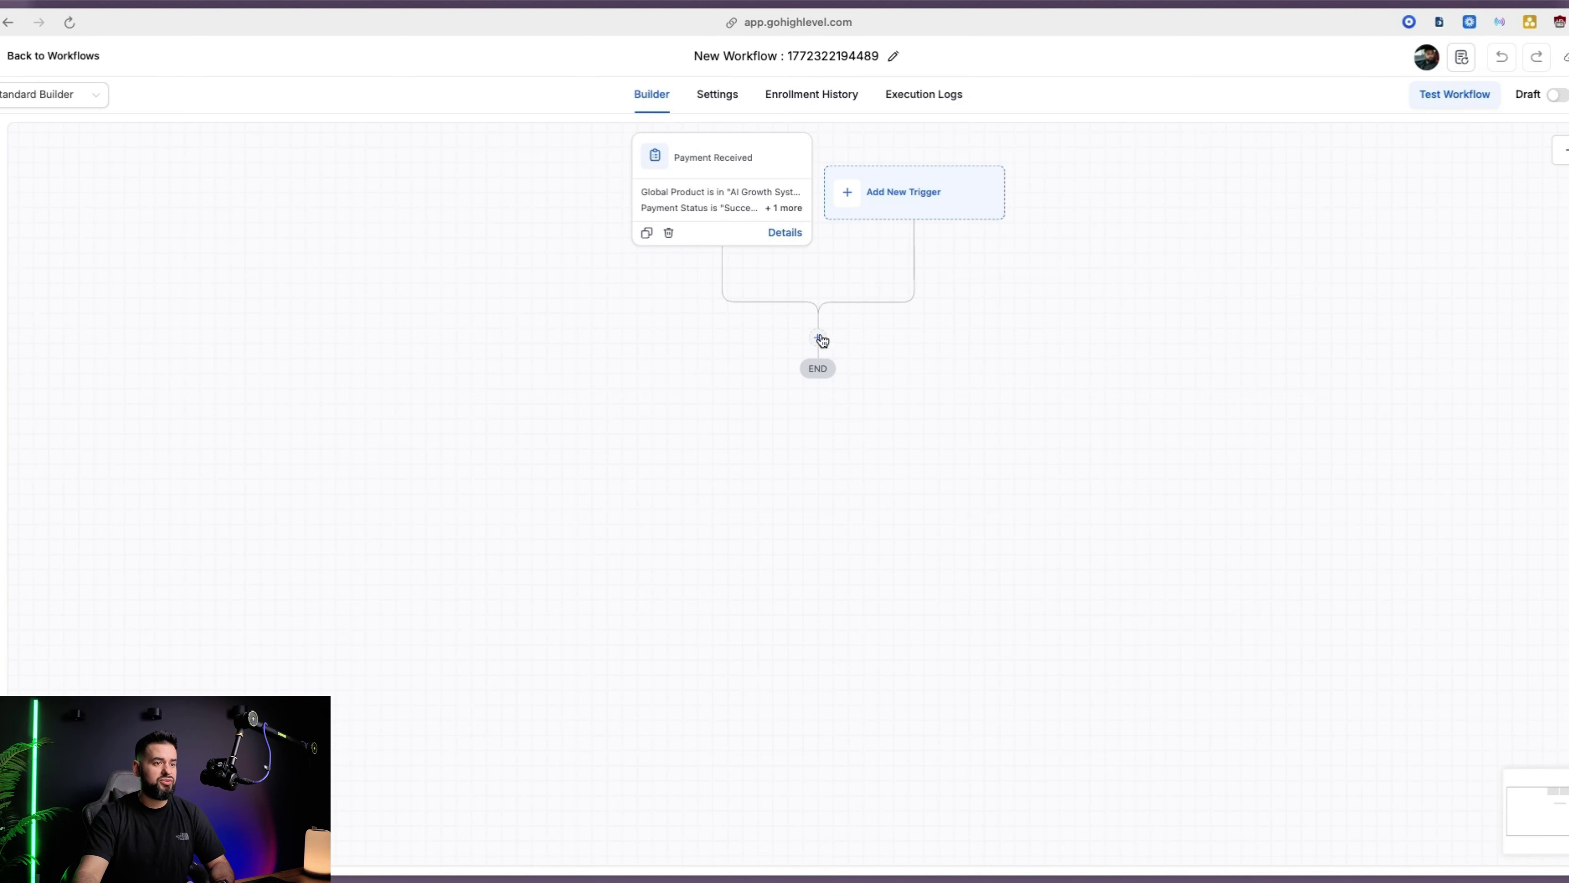
left_click(818, 341)
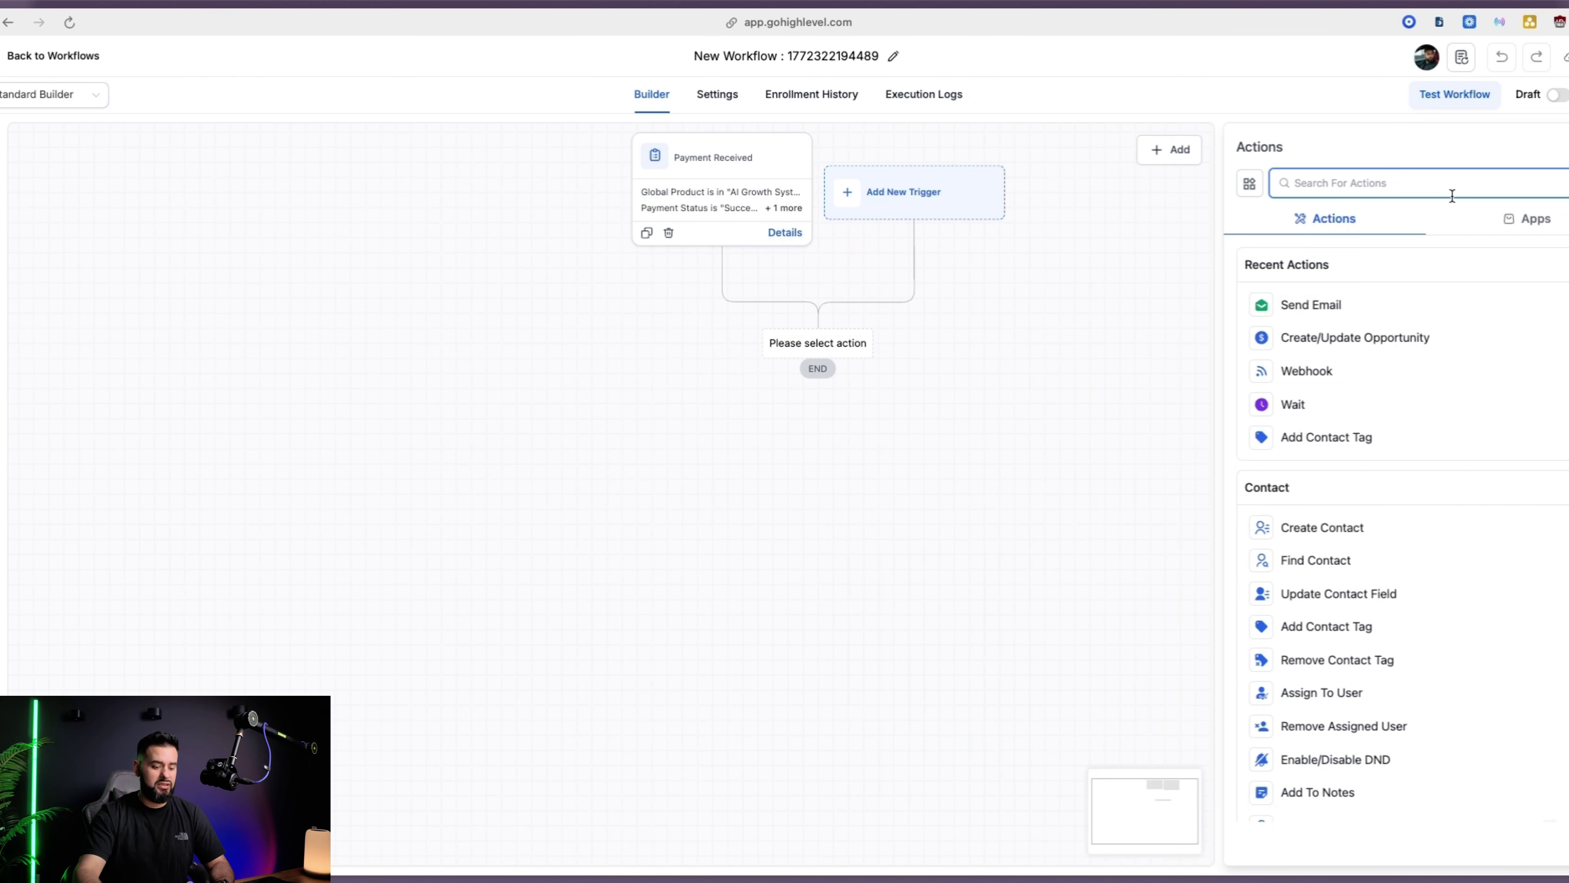
type("email")
left_click(1304, 305)
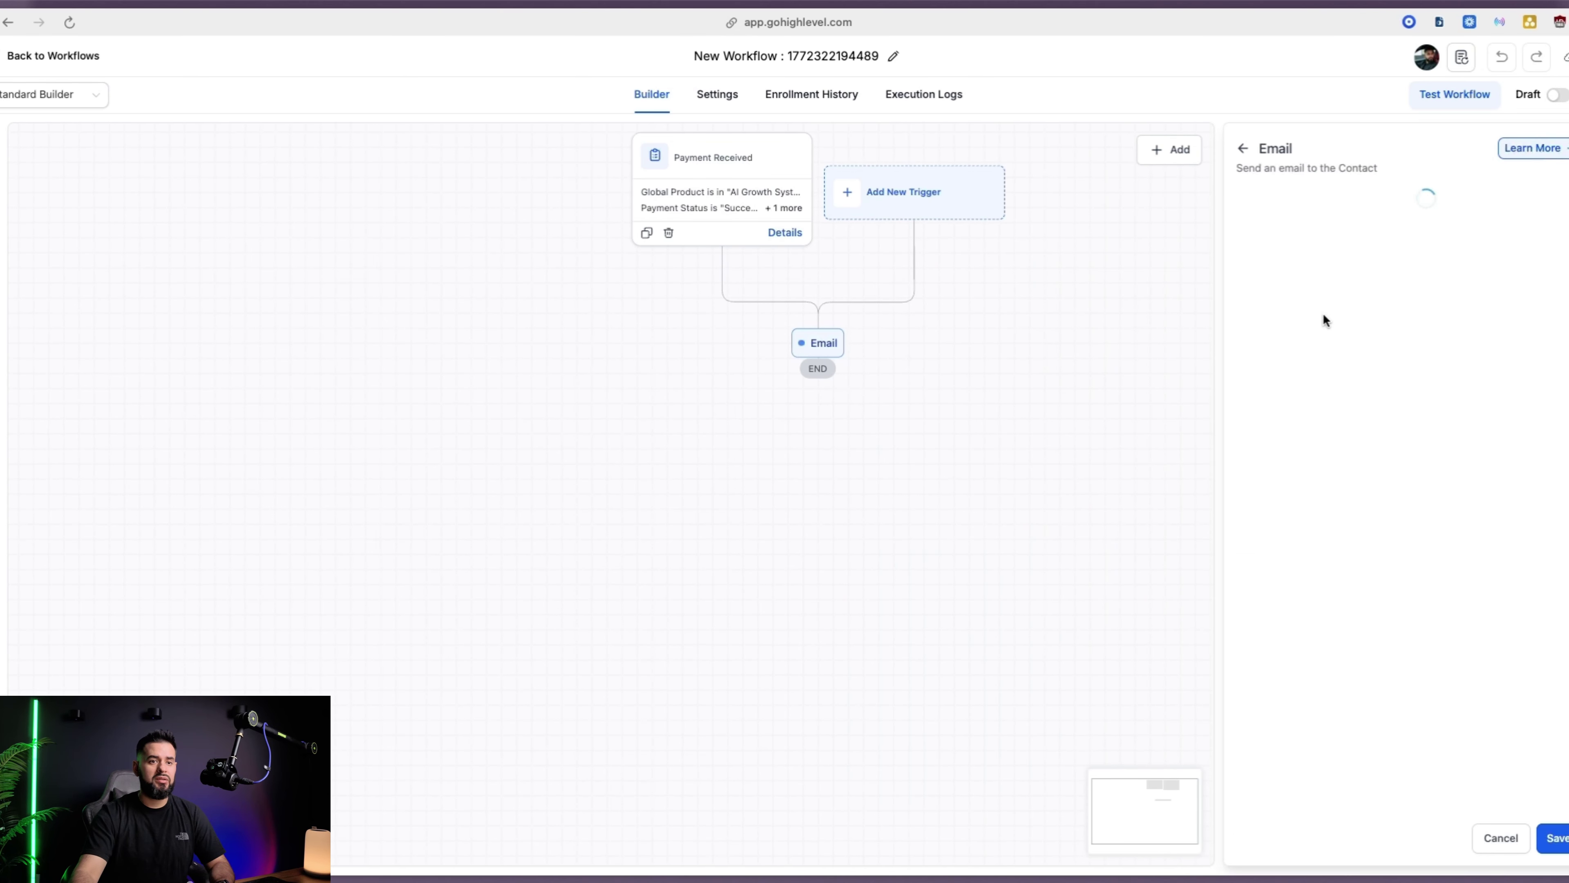
scroll(1363, 544, "down", 6)
scroll(1365, 618, "up", 6)
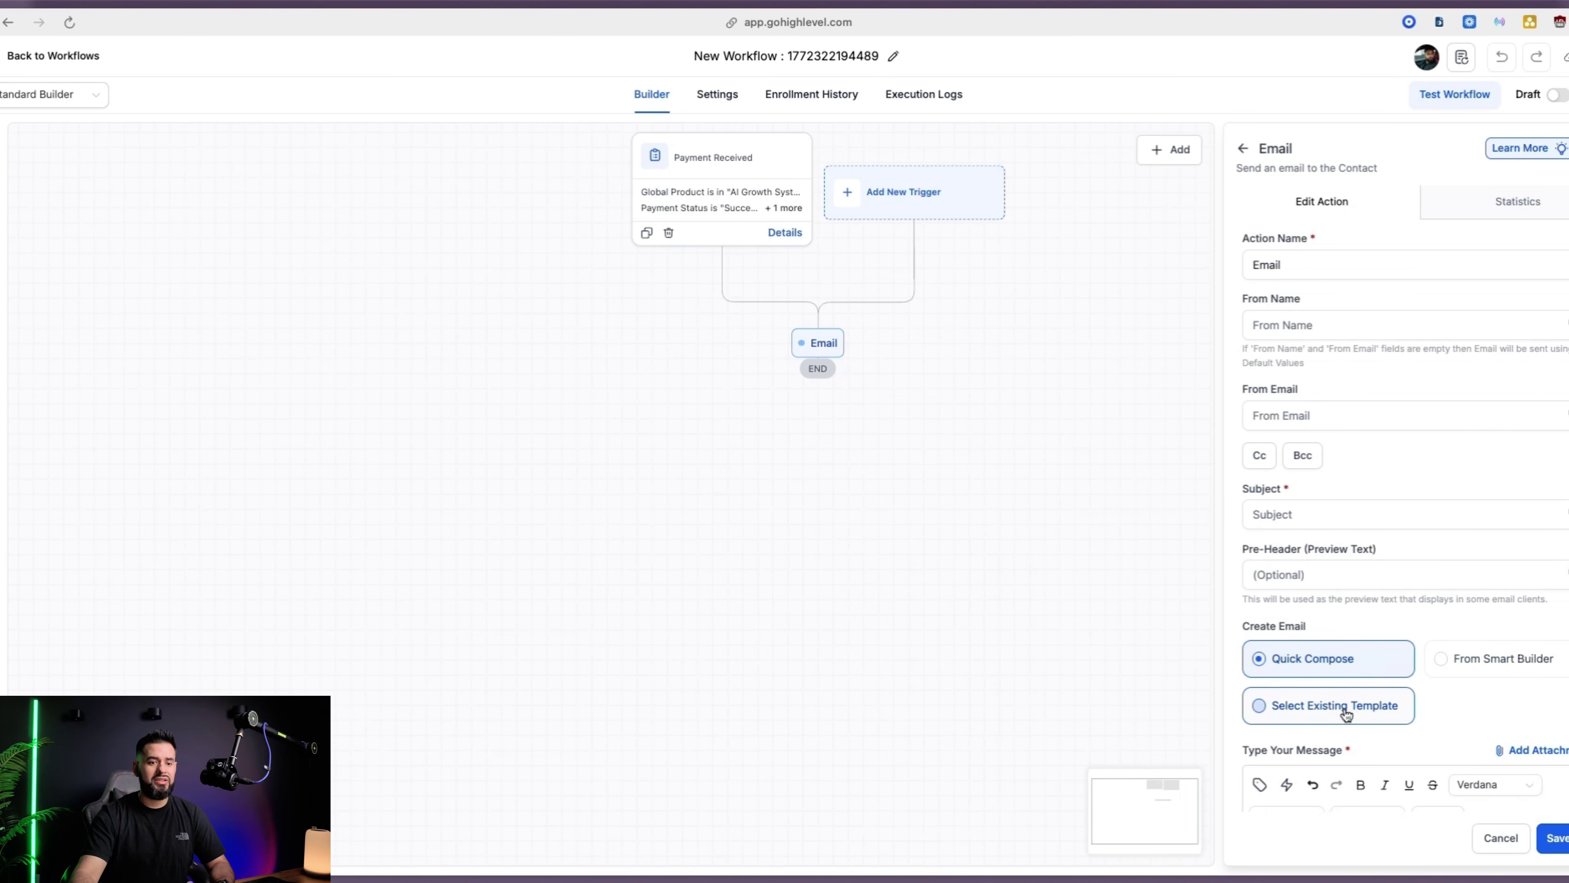
Choose the existing Local Business Welcome Email template for the email action
left_click(1359, 707)
scroll(1414, 721, "down", 3)
left_click(1335, 644)
type("local")
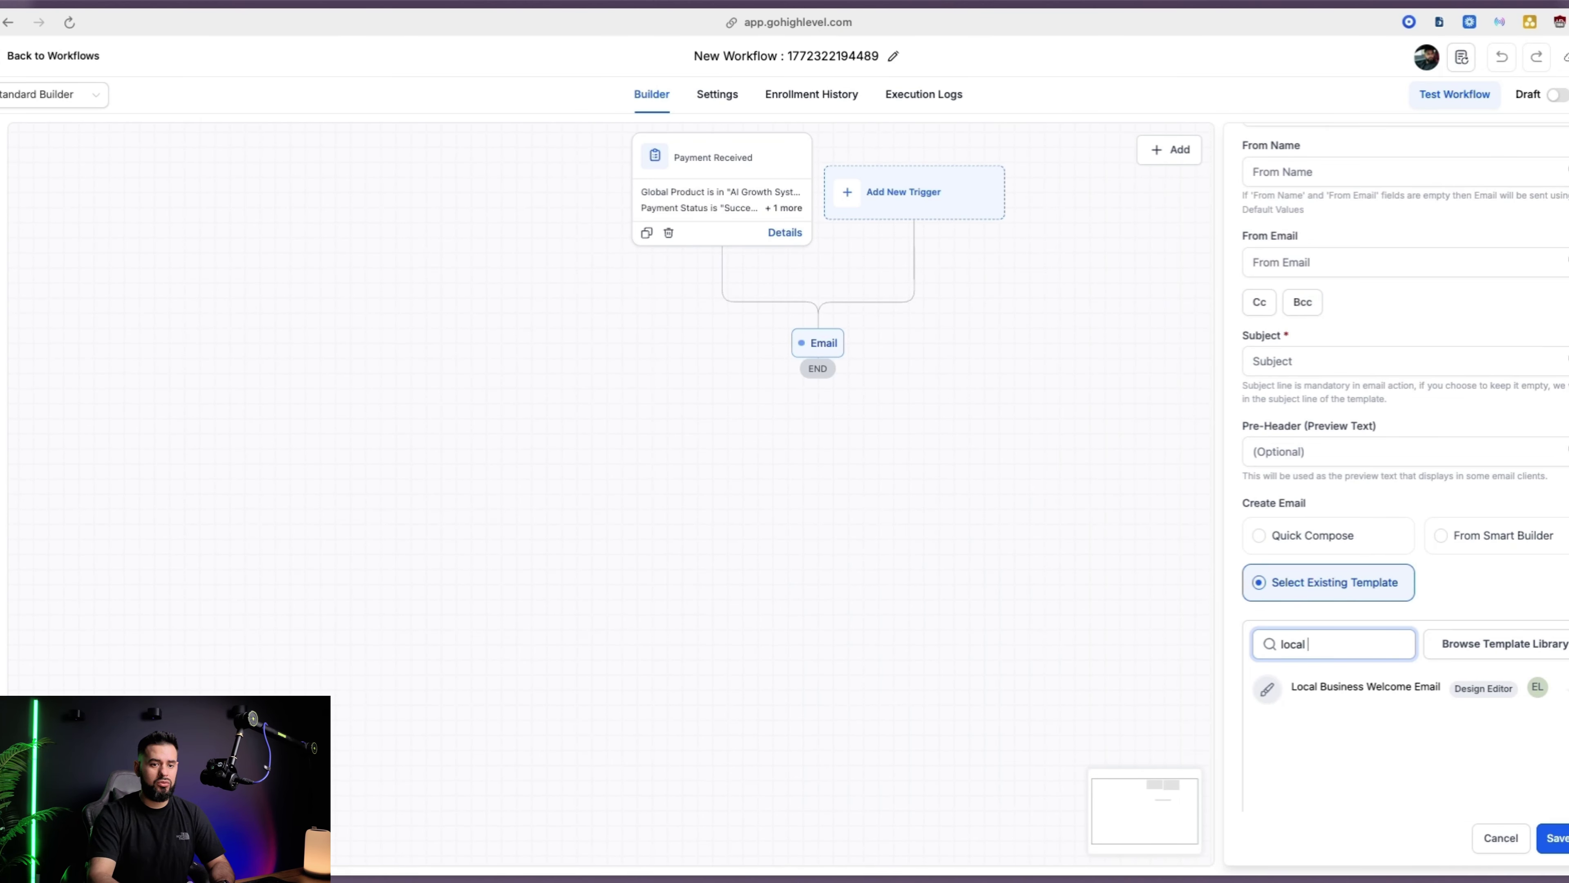
left_click(1350, 683)
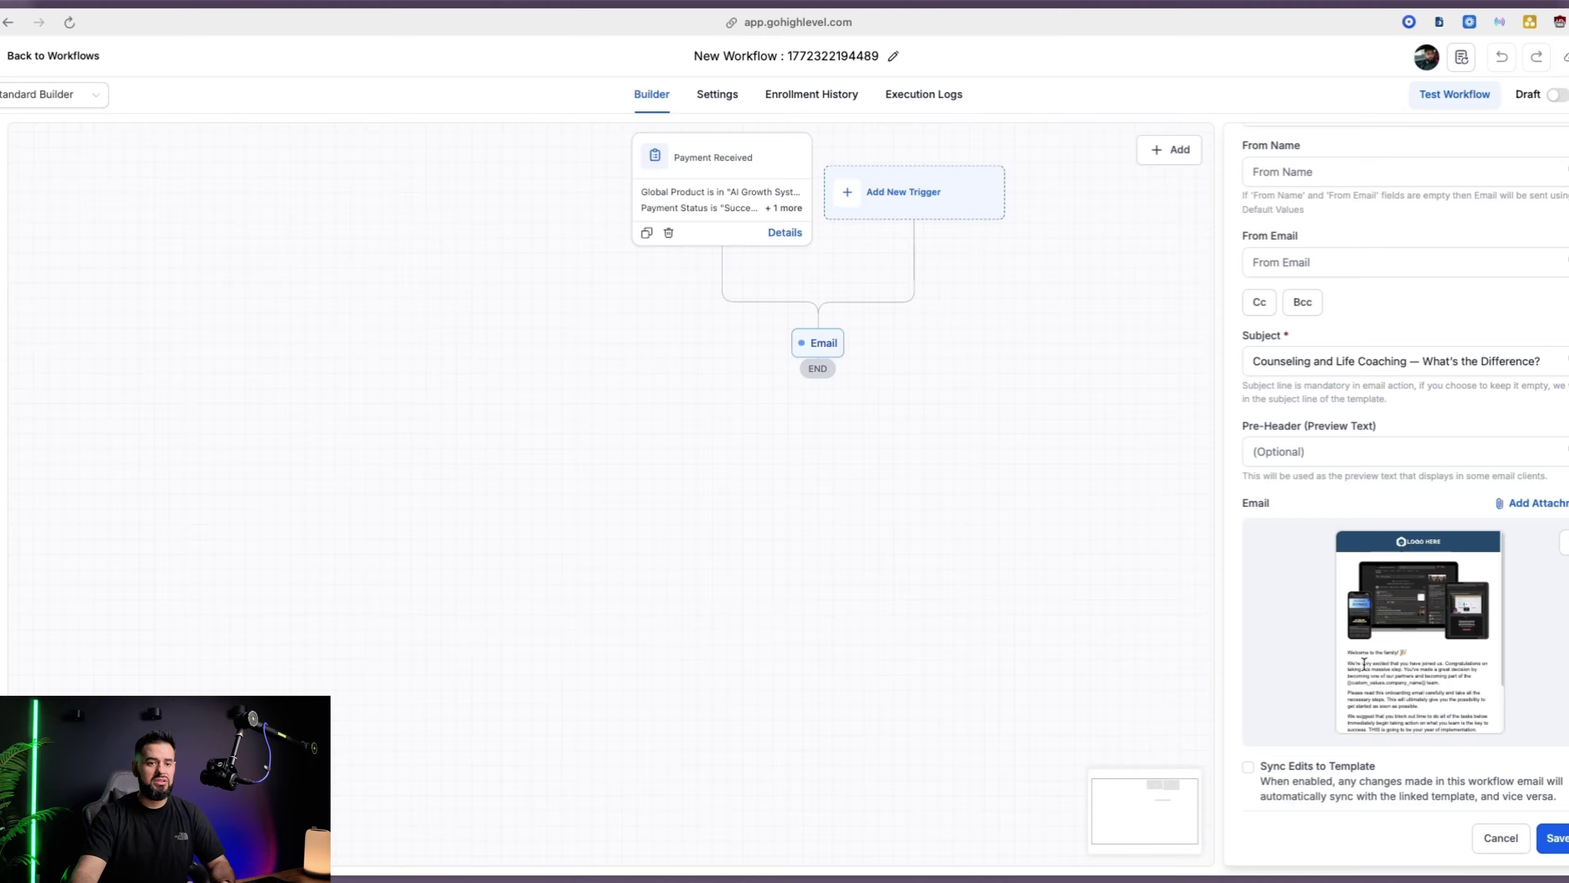
scroll(1335, 483, "up", 3)
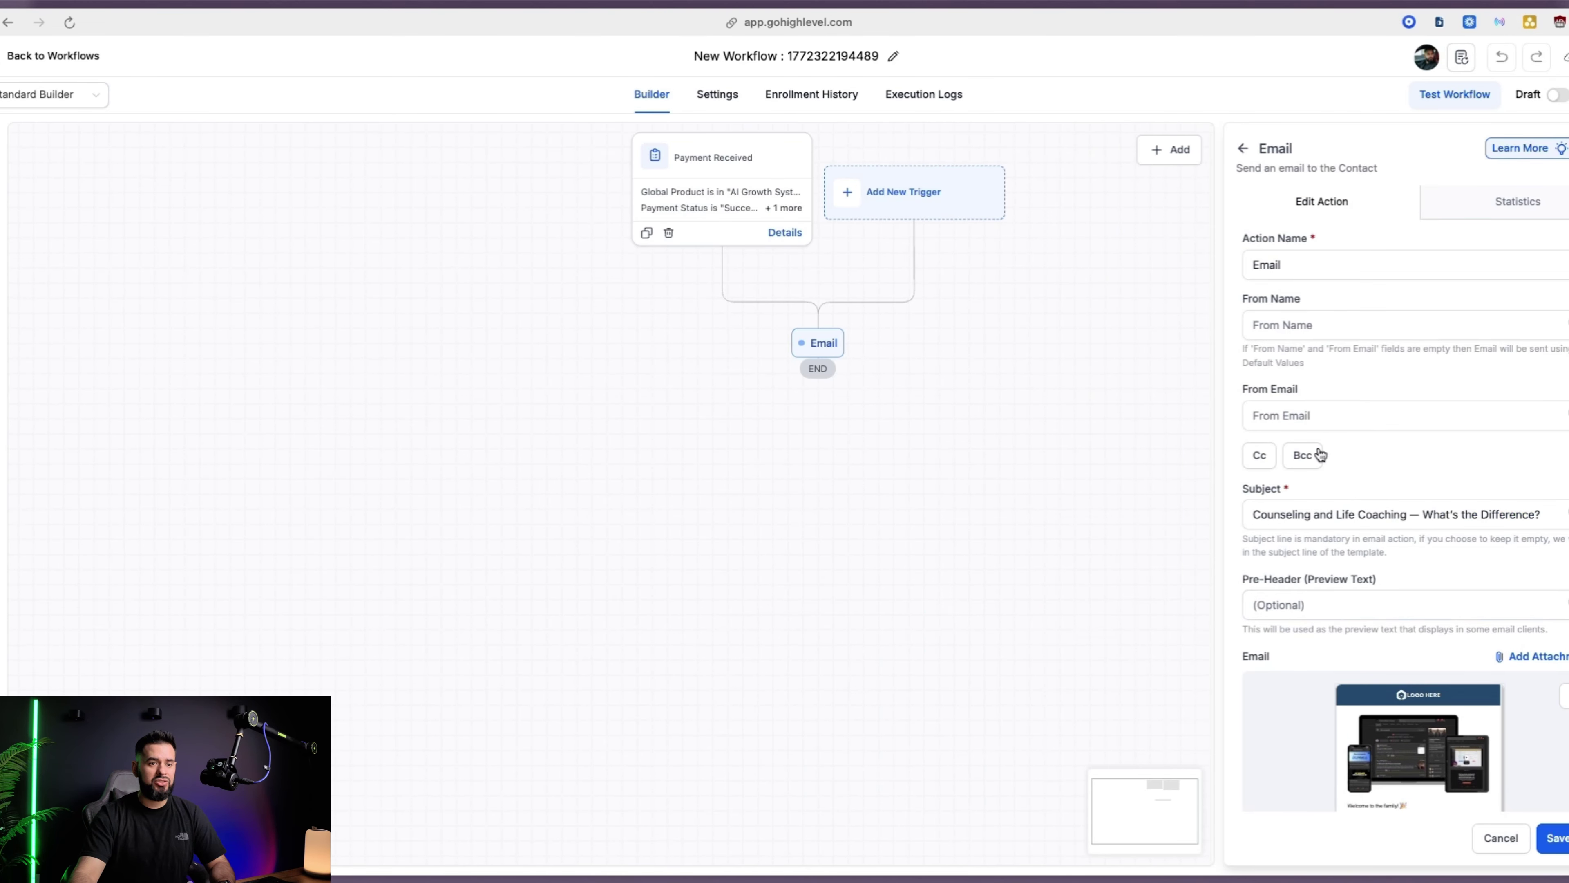
Use the location's email as sender, name the step 'Welcome Email', and save it
left_click(1294, 423)
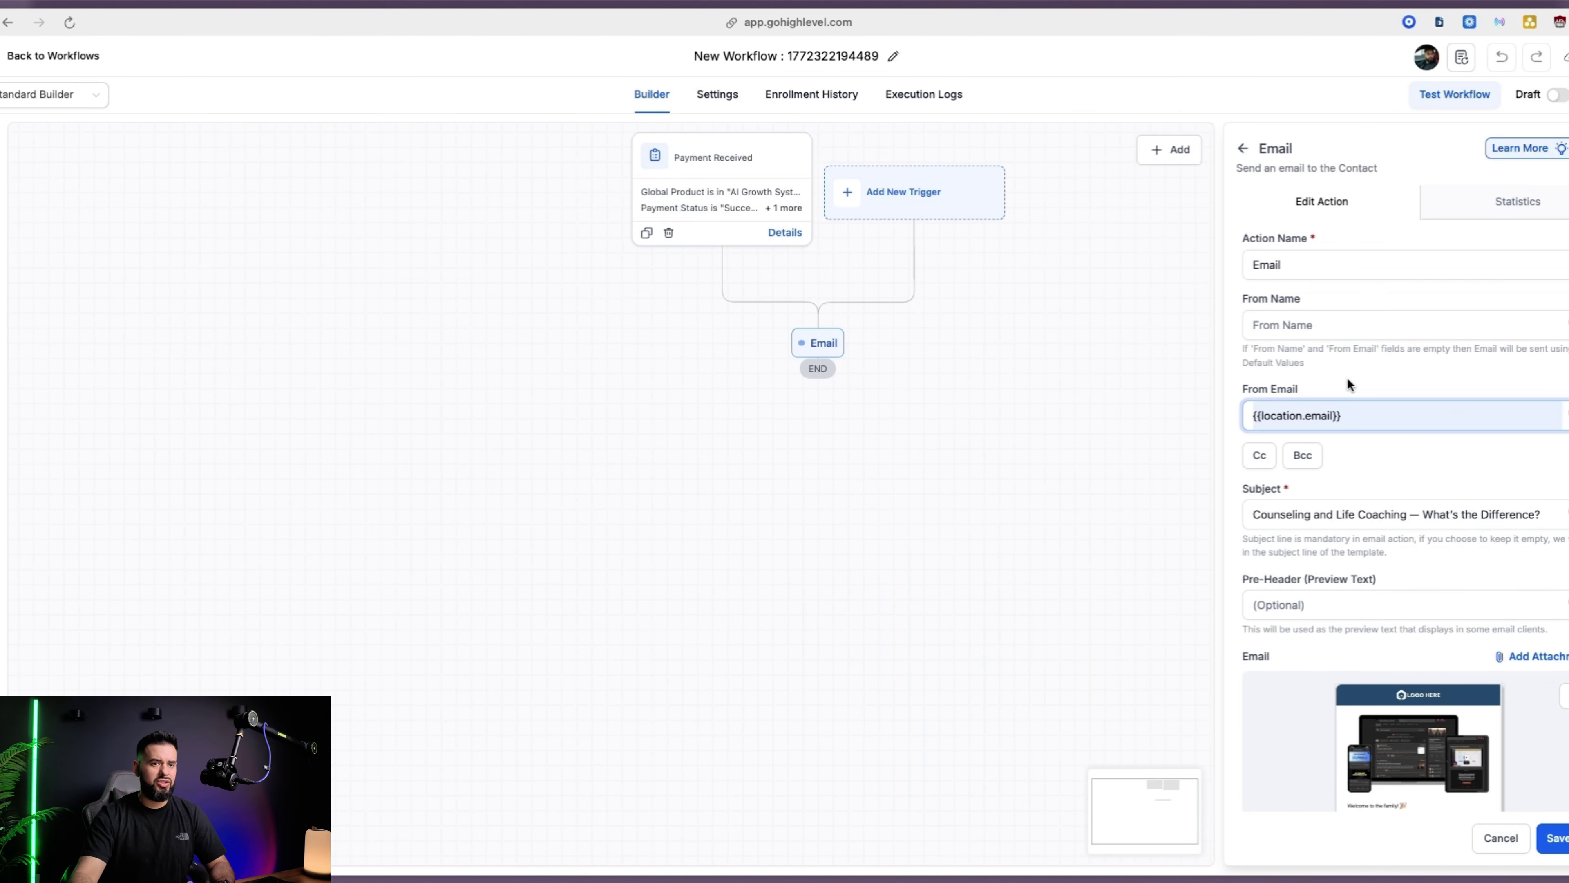
left_click(1295, 309)
left_click(1295, 266)
scroll(1375, 490, "down", 2)
scroll(1375, 491, "down", 3)
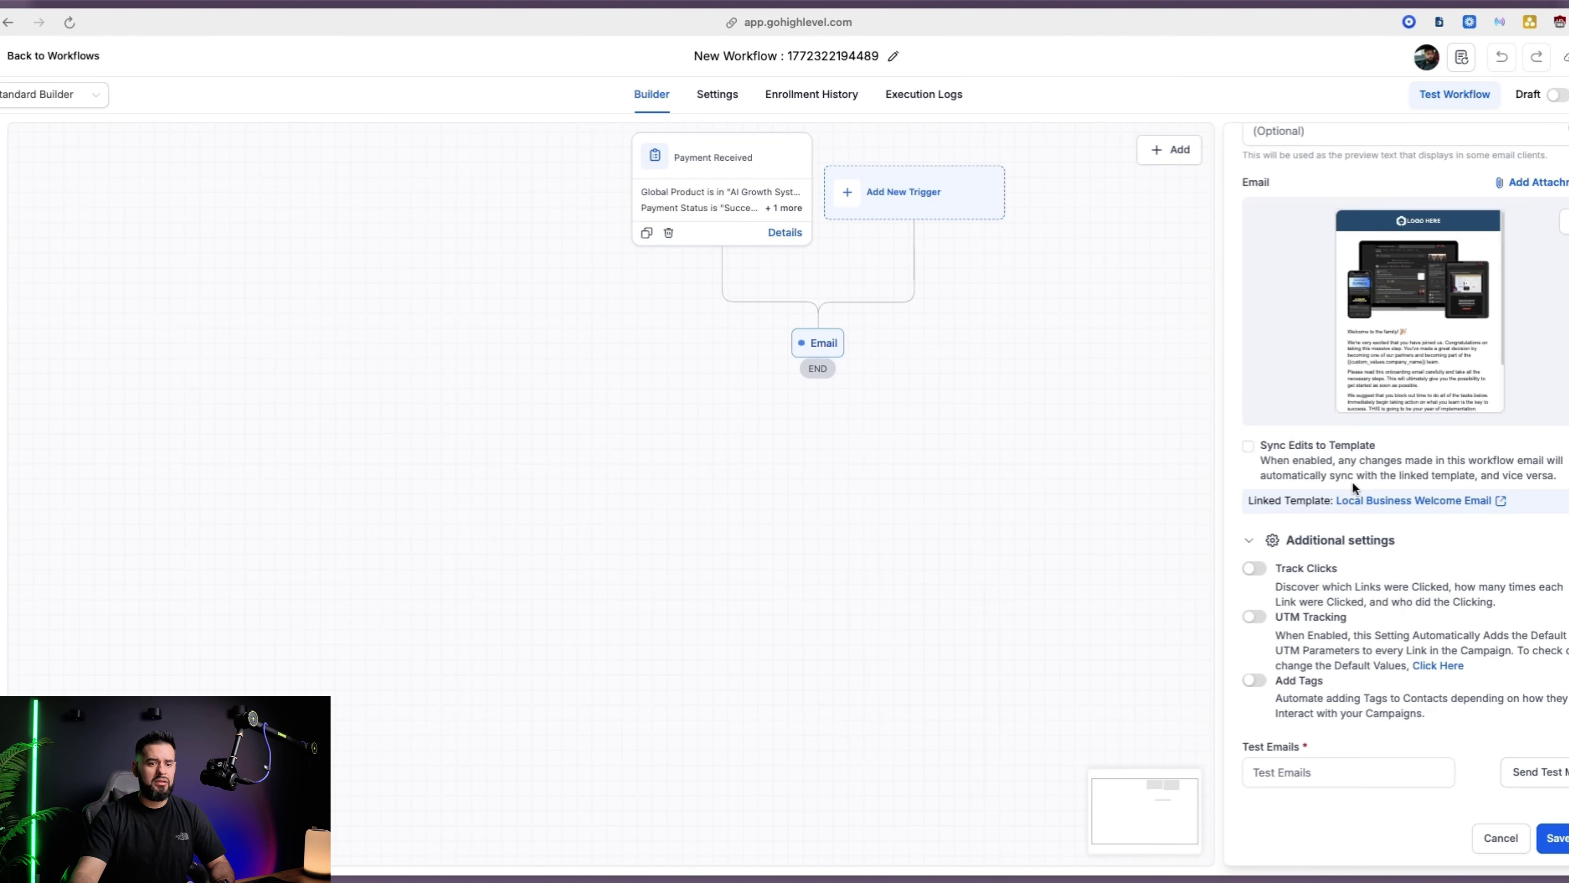
scroll(1353, 481, "up", 5)
left_click_drag(1314, 272, 1223, 260)
type("Welcome Email")
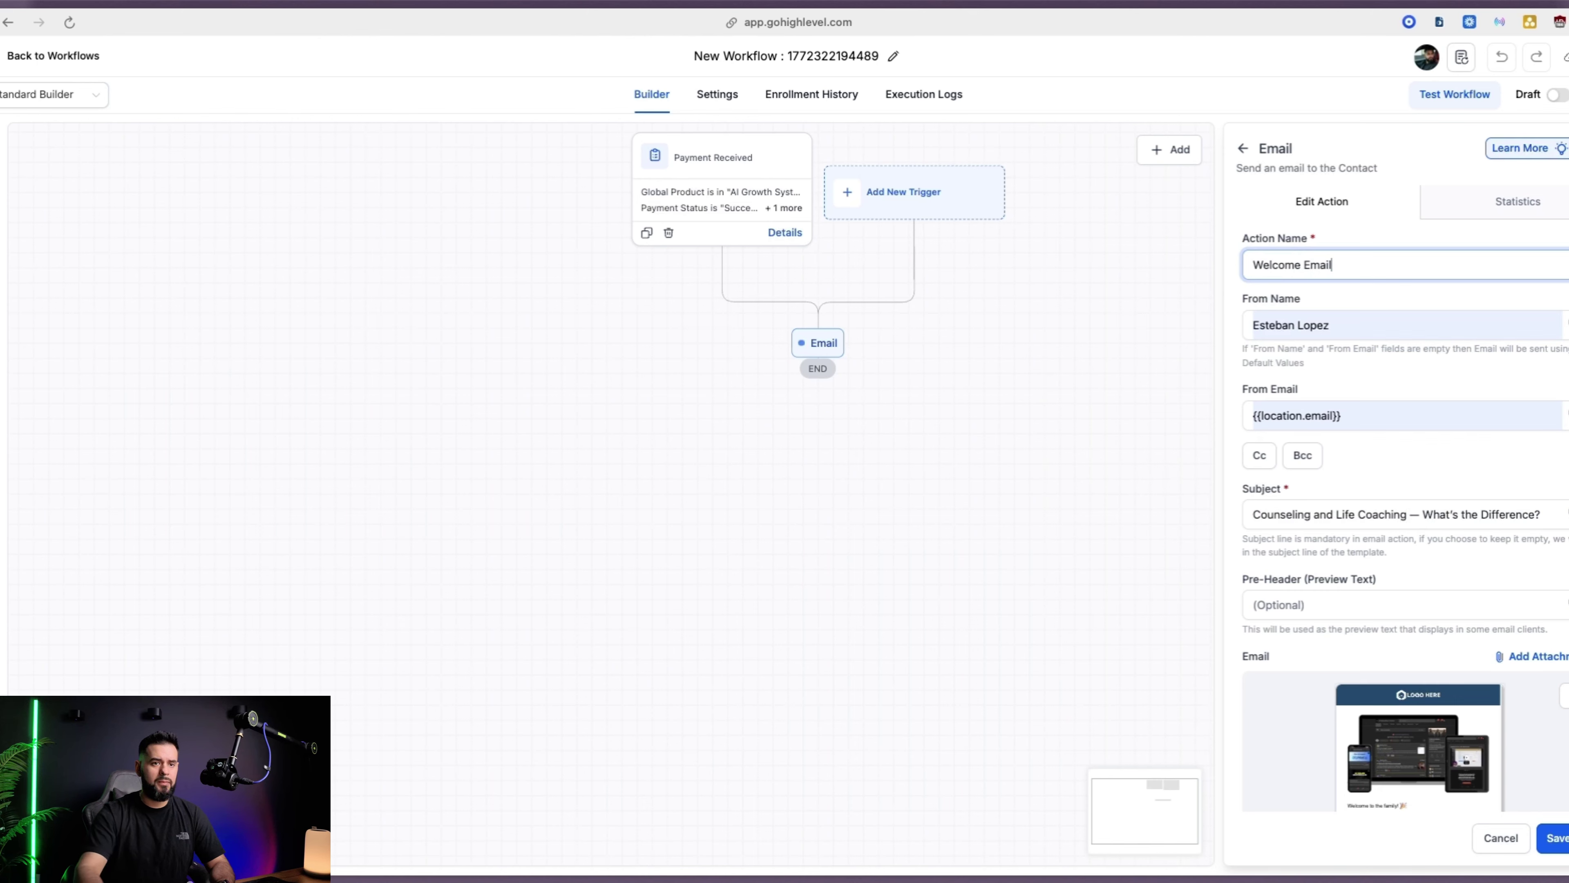
scroll(1333, 449, "down", 6)
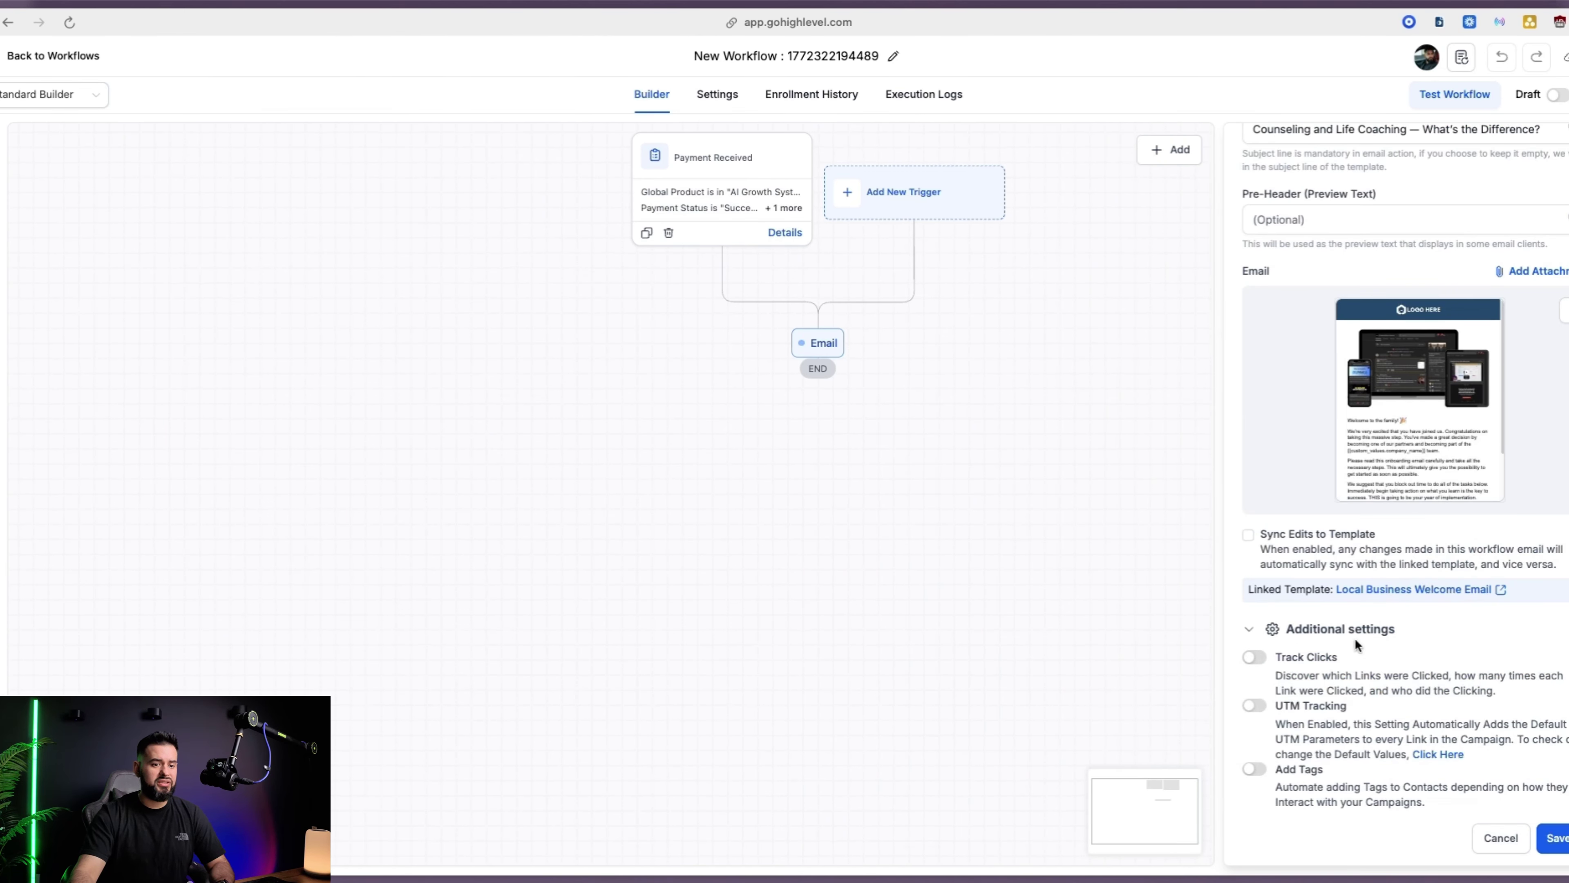
scroll(1478, 623, "up", 6)
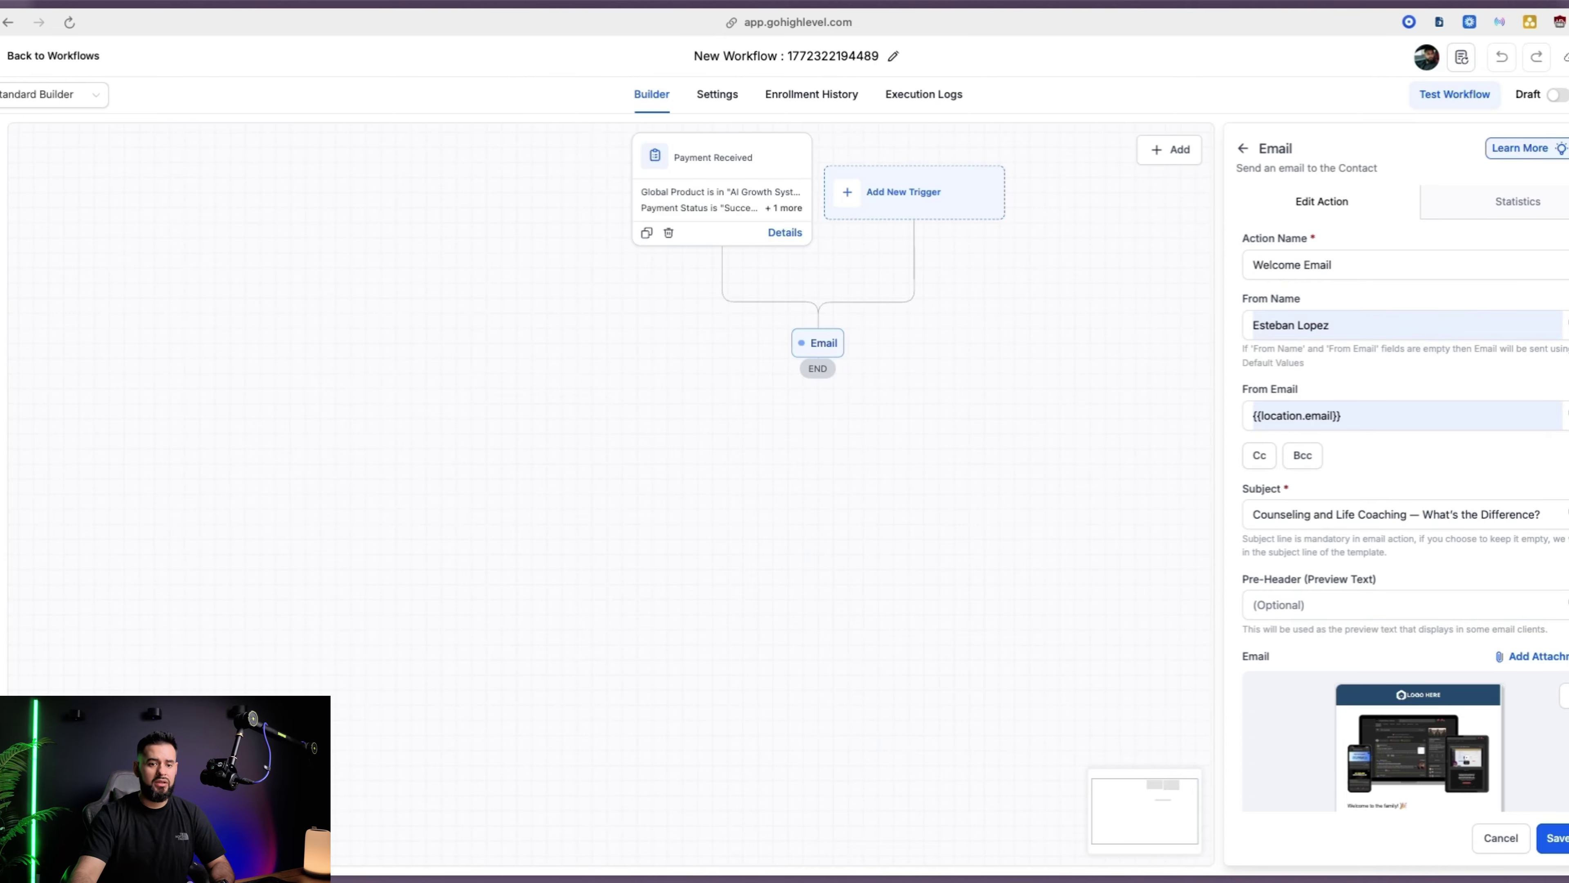
left_click(1556, 838)
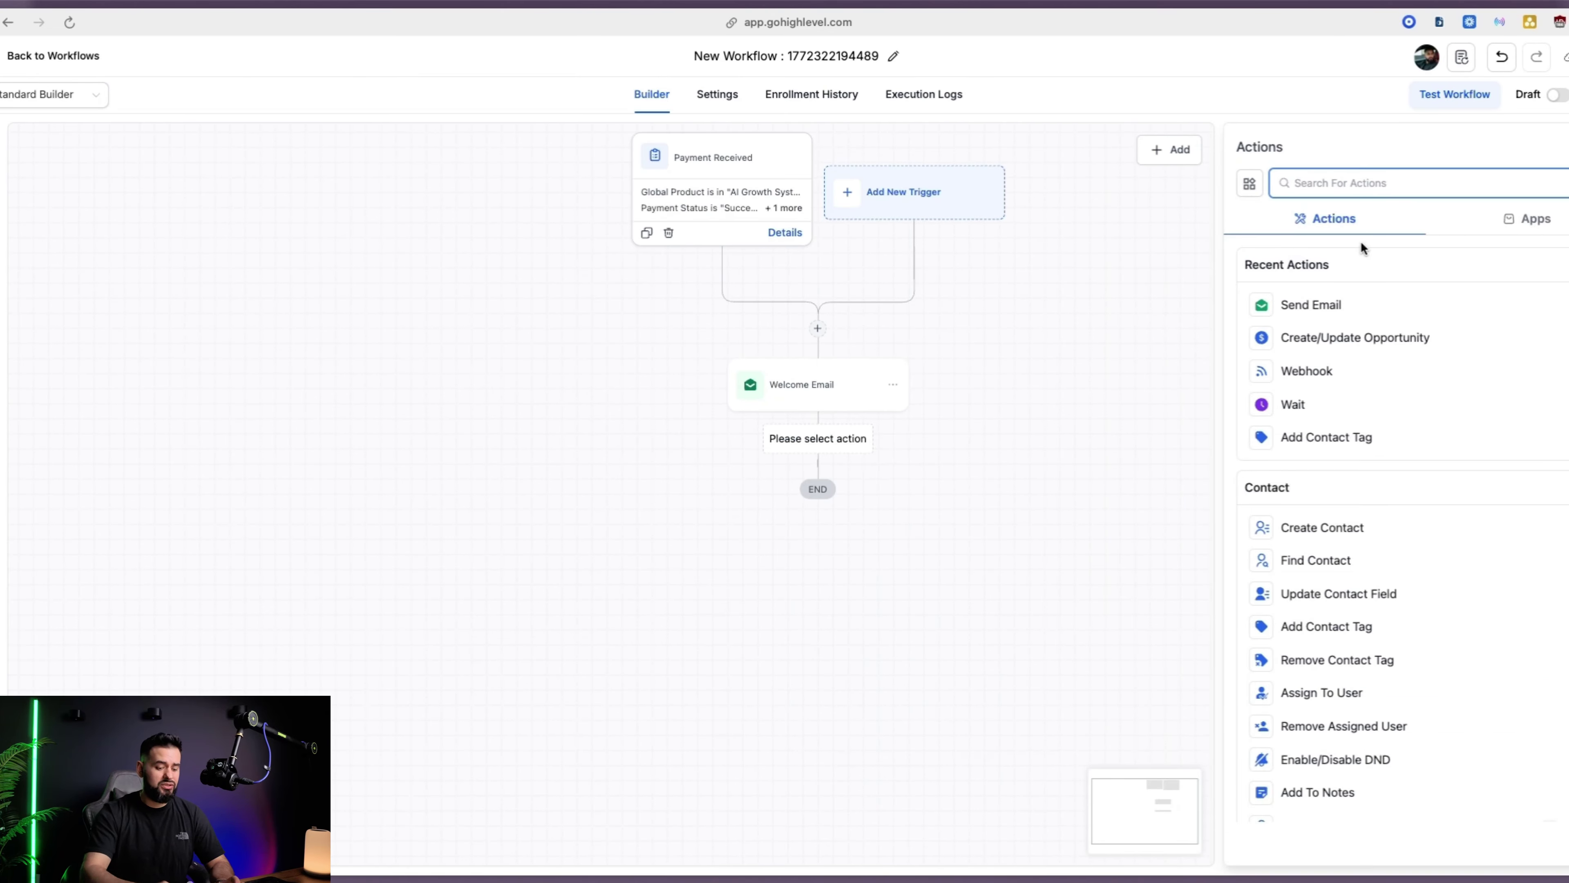
Add a Send SMS step with a '-' placeholder message and save it
type("sms")
key("Return")
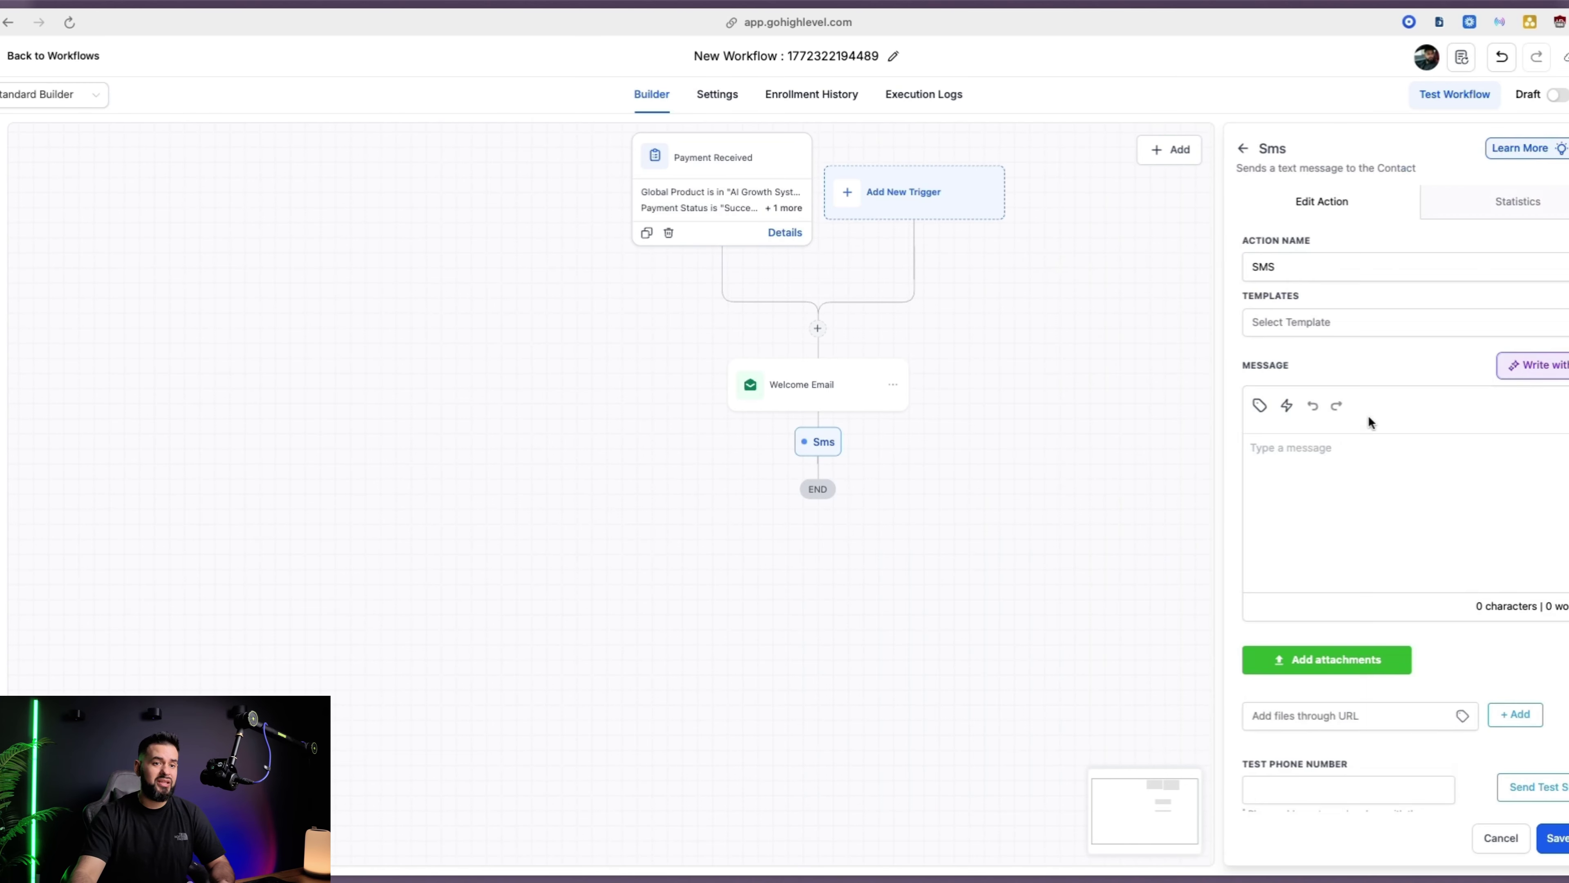
left_click(1334, 469)
type("-")
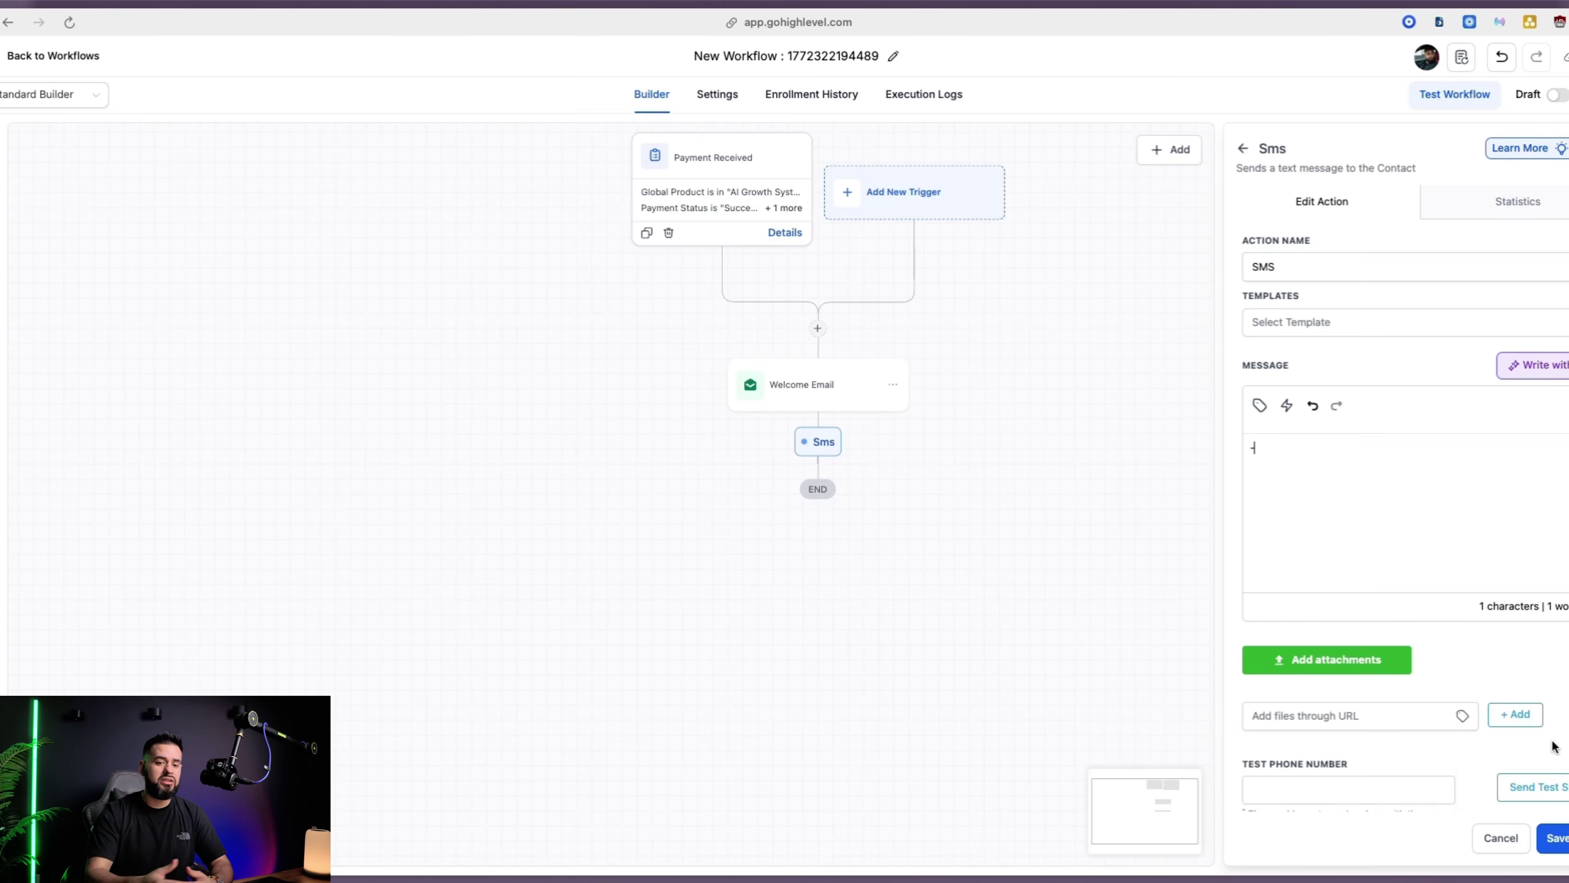
left_click(1555, 838)
Add a Create Or Update Opportunity step in the Local Business pipeline, Closed stage, and save it
left_click(817, 561)
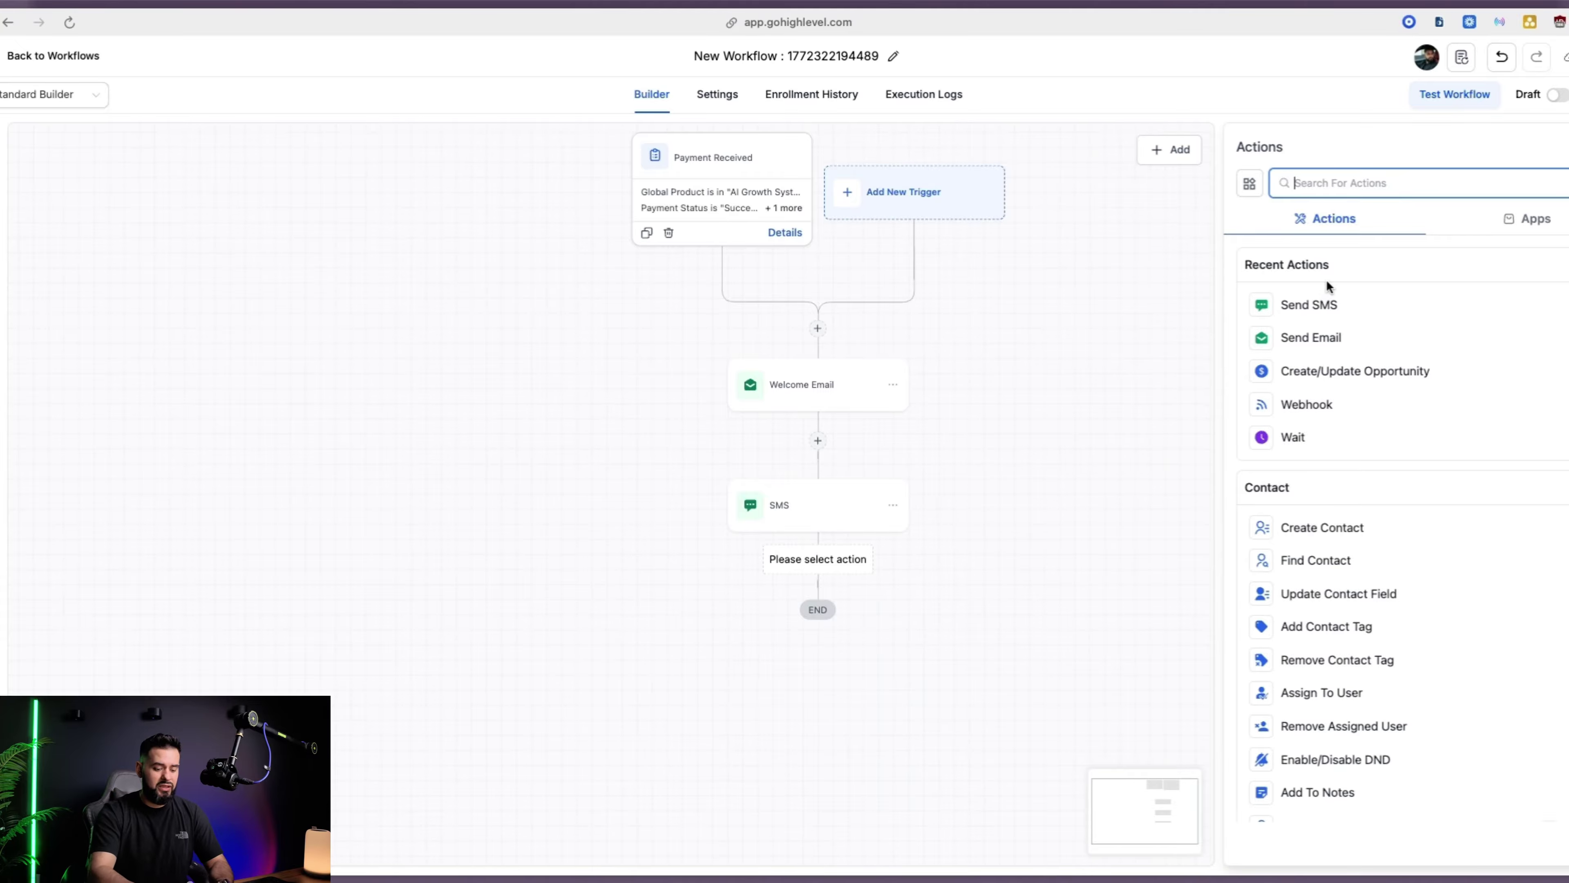
left_click(1304, 372)
left_click(1210, 396)
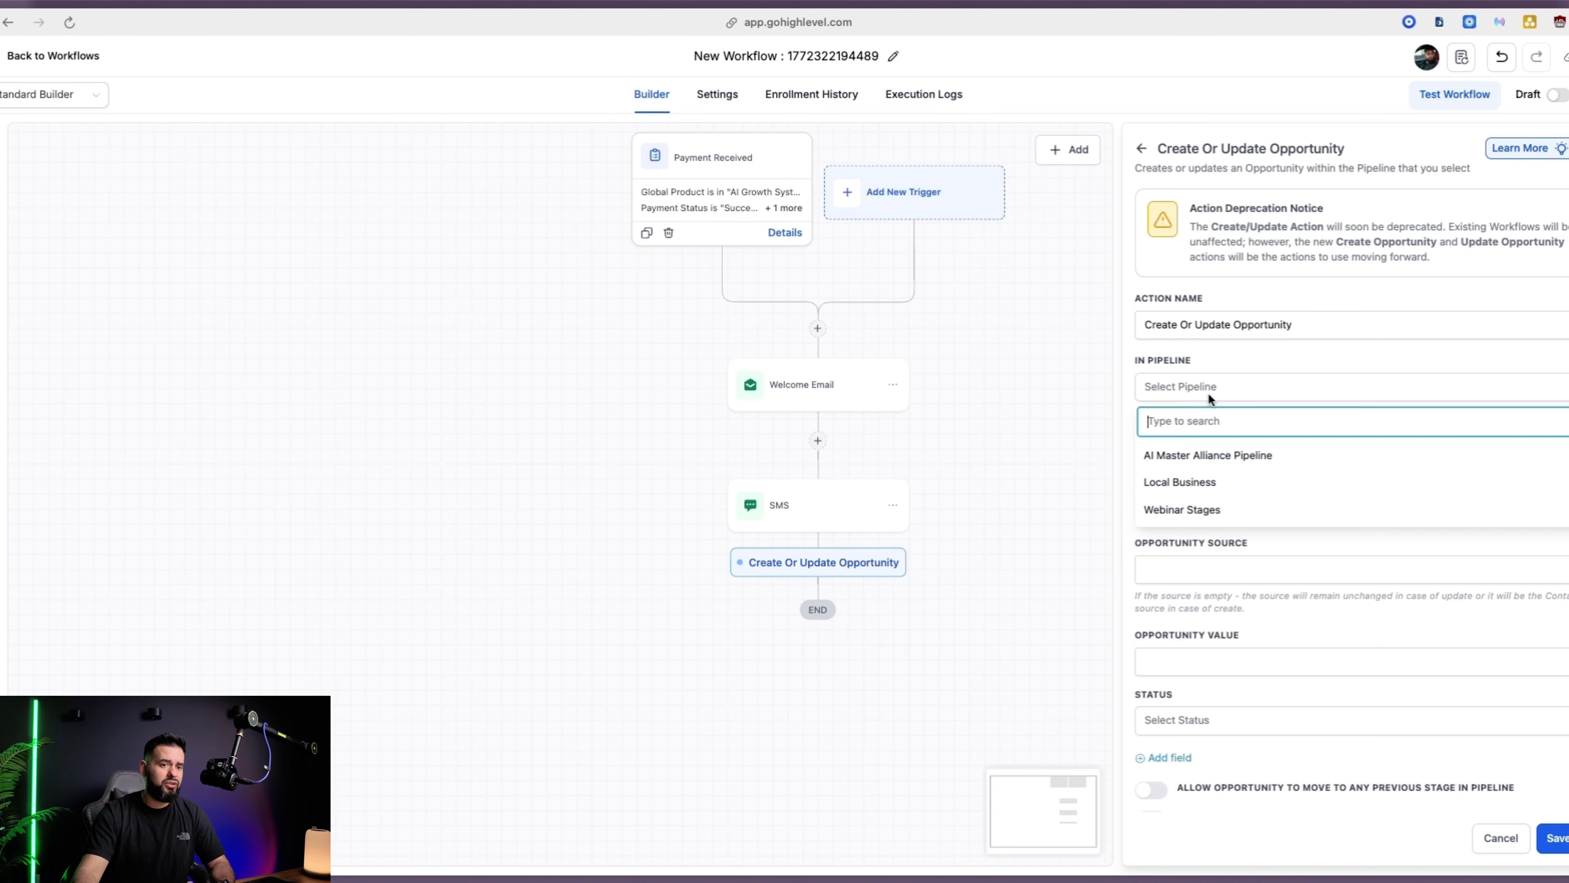
left_click(1180, 481)
left_click(1180, 576)
left_click(826, 572)
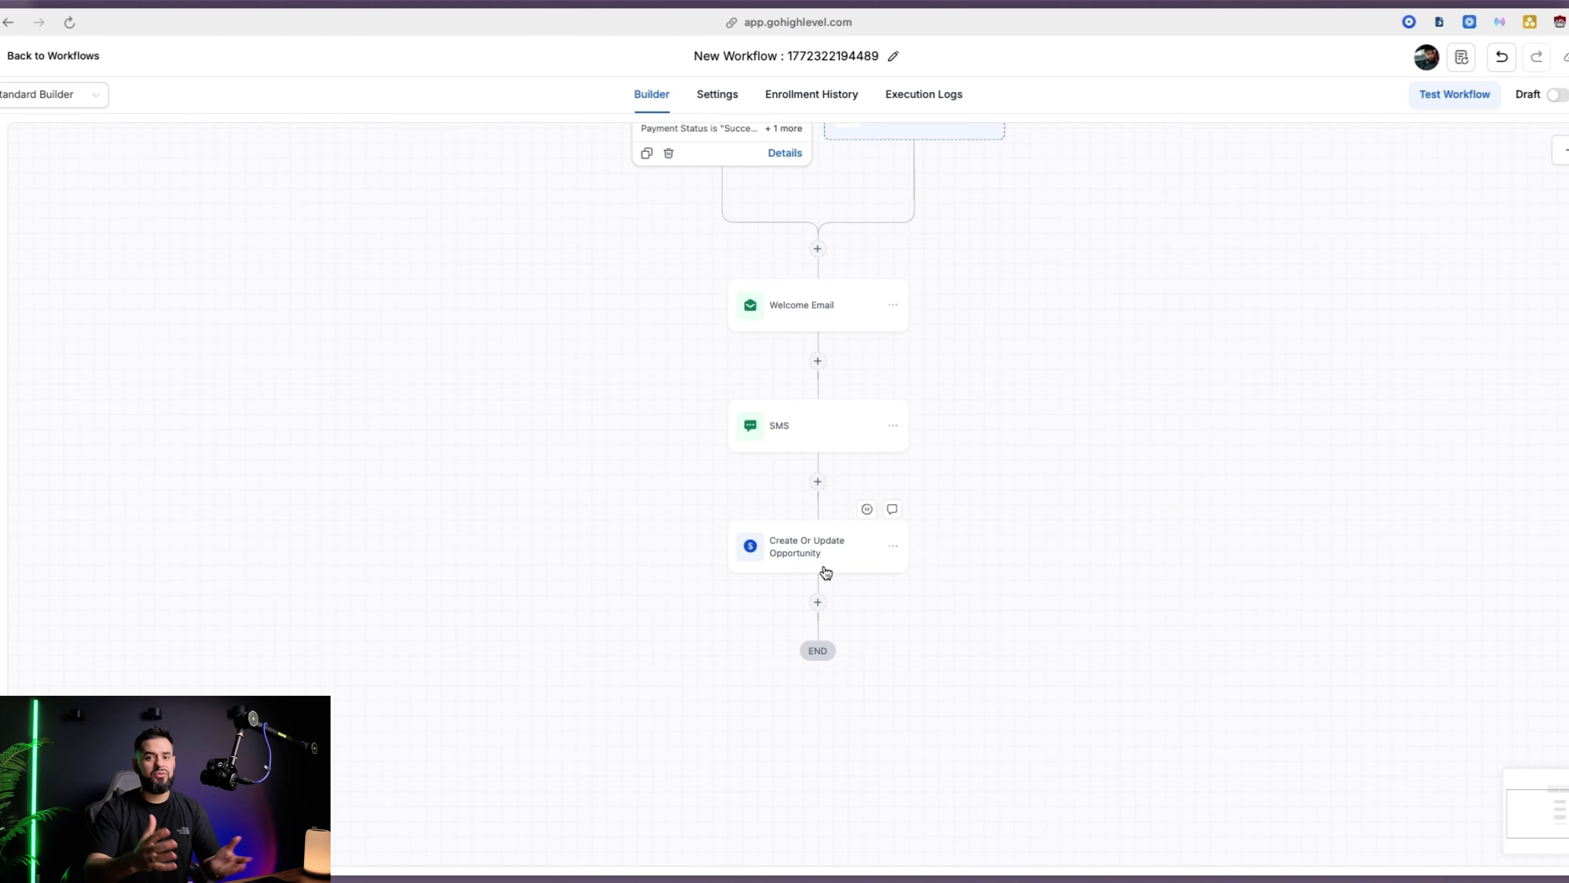
left_click(817, 602)
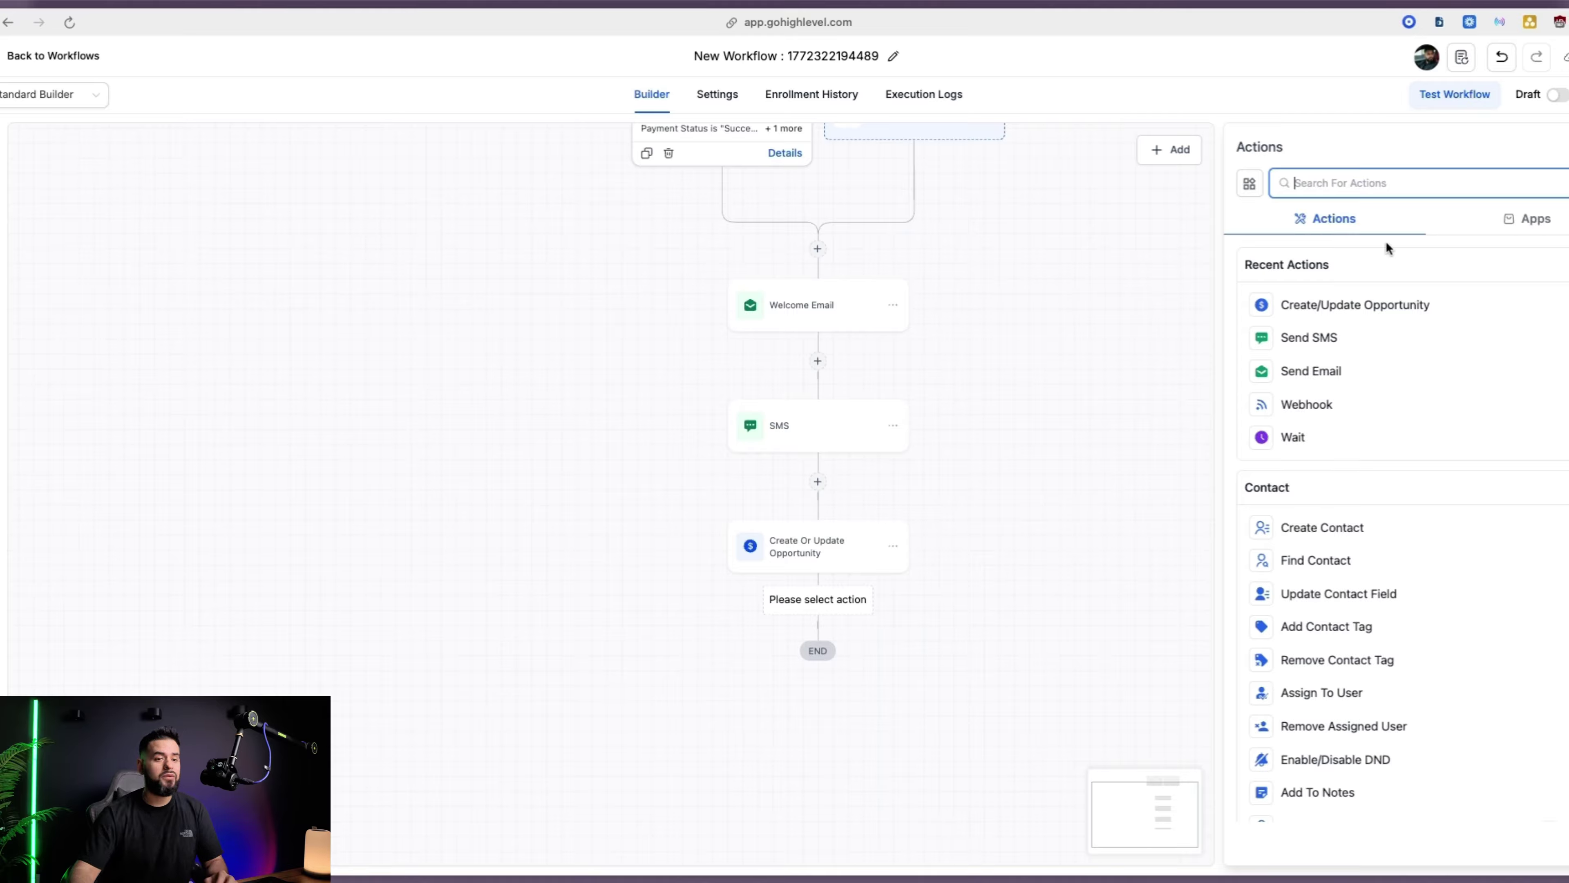
left_click(1027, 683)
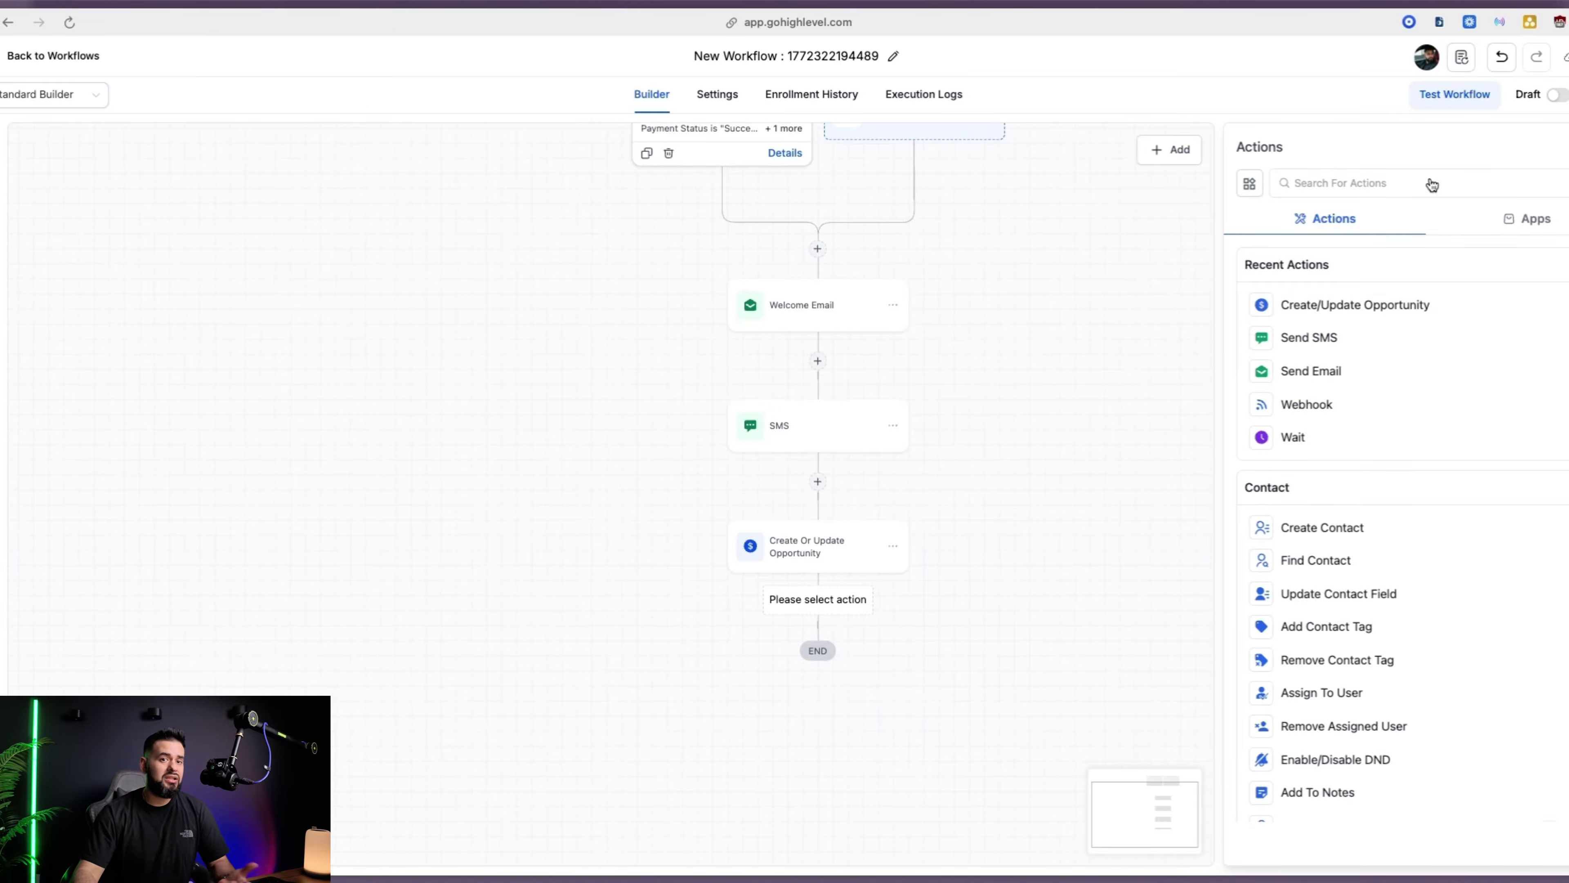
left_click(1562, 147)
scroll(1118, 494, "up", 4)
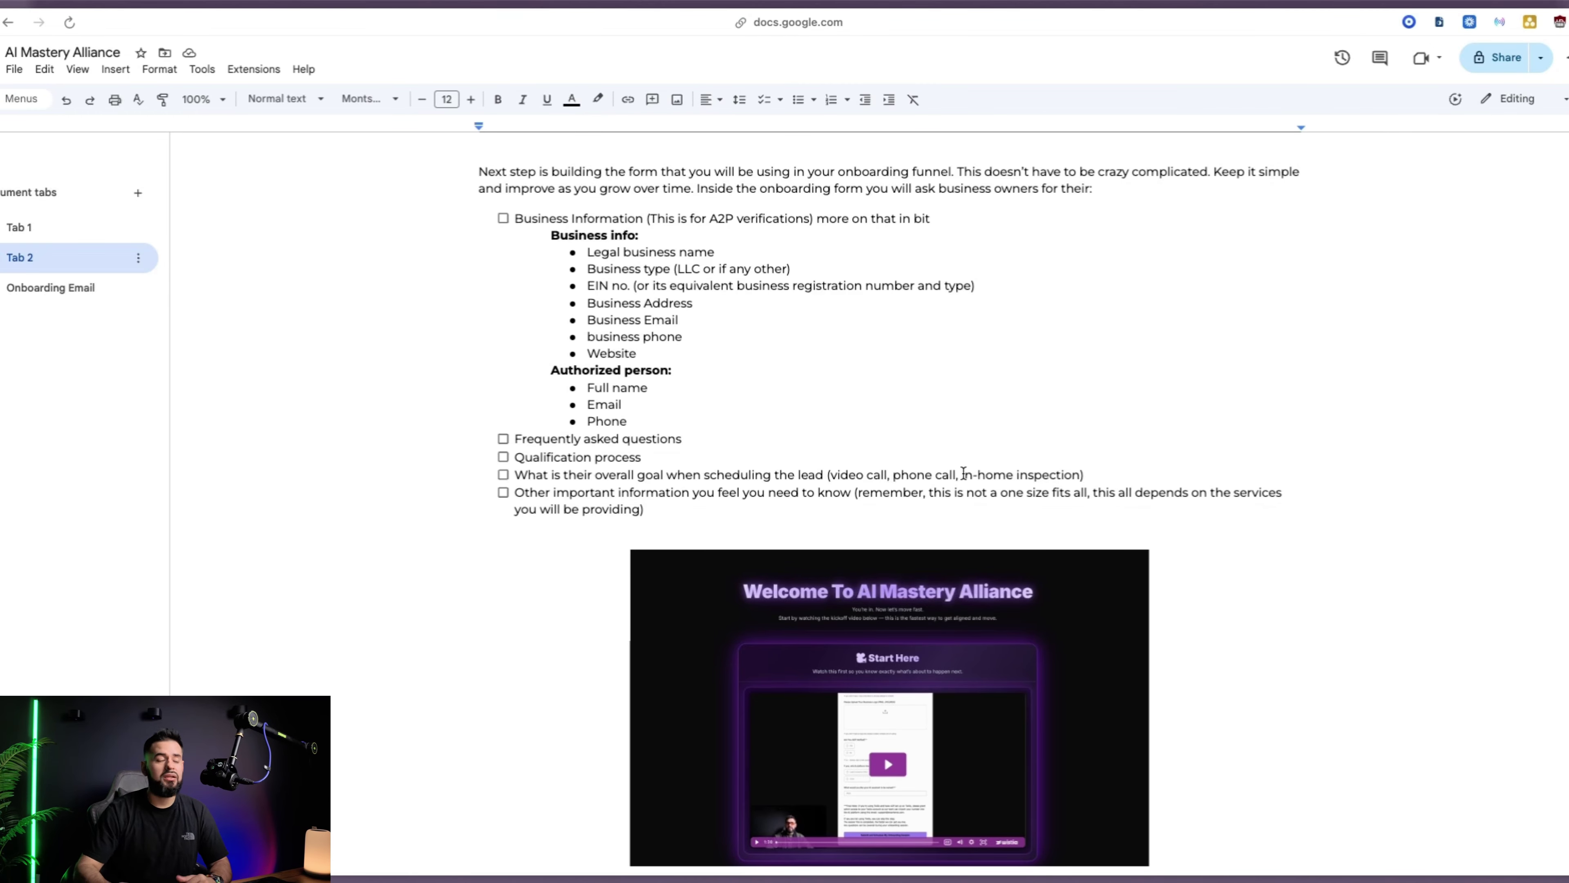
Scroll Tab 2 of the doc down to the onboarding-form checklist
scroll(977, 492, "down", 1)
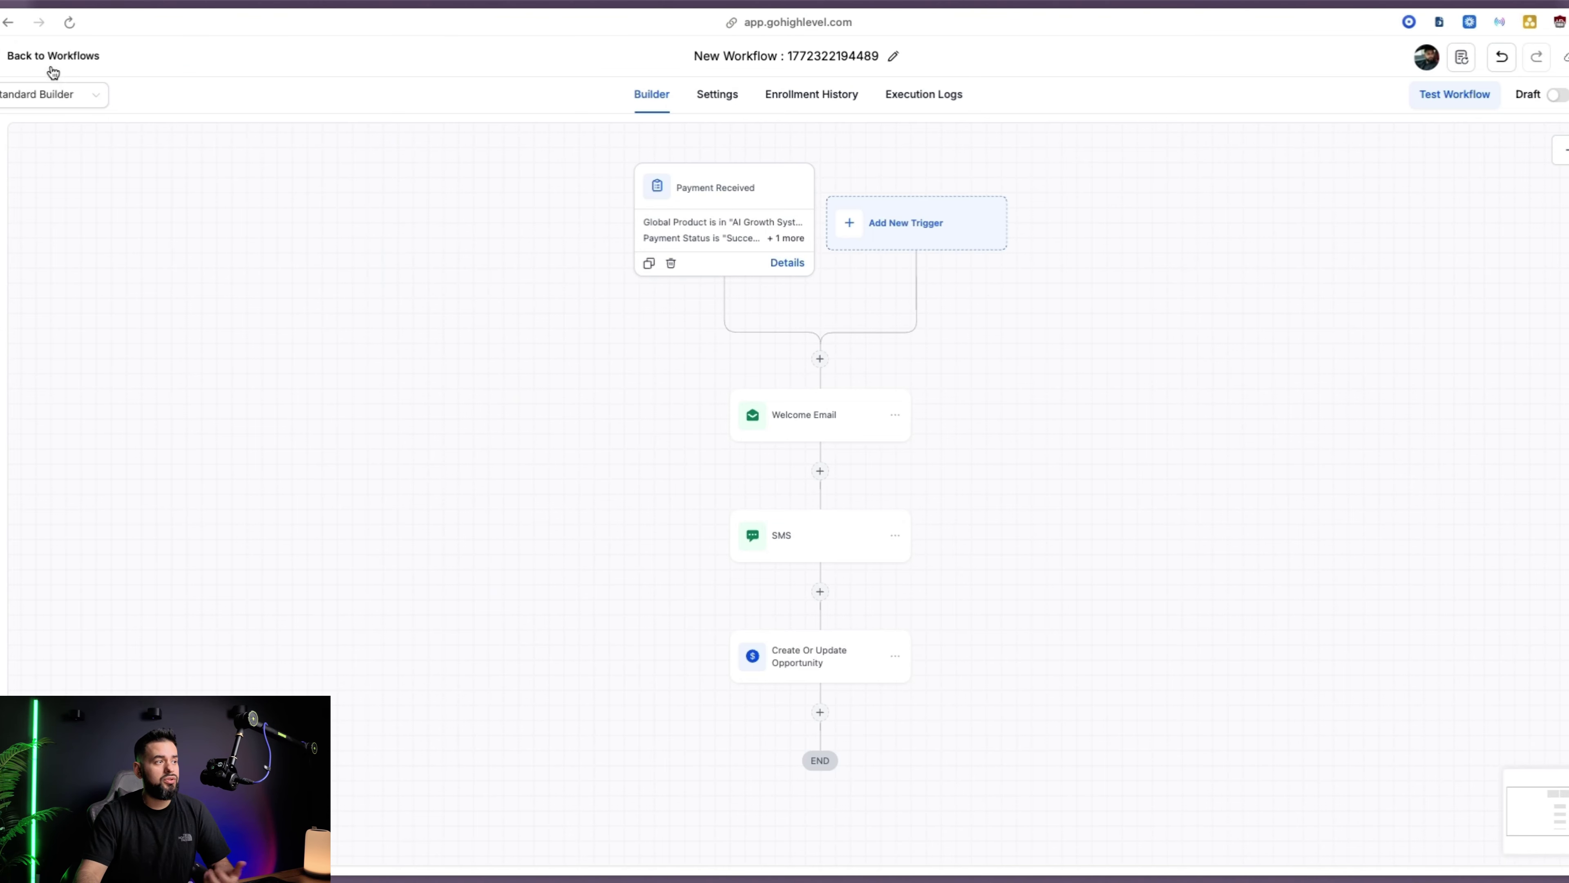
Create a new blank form from scratch under Sites > Forms
left_click(50, 61)
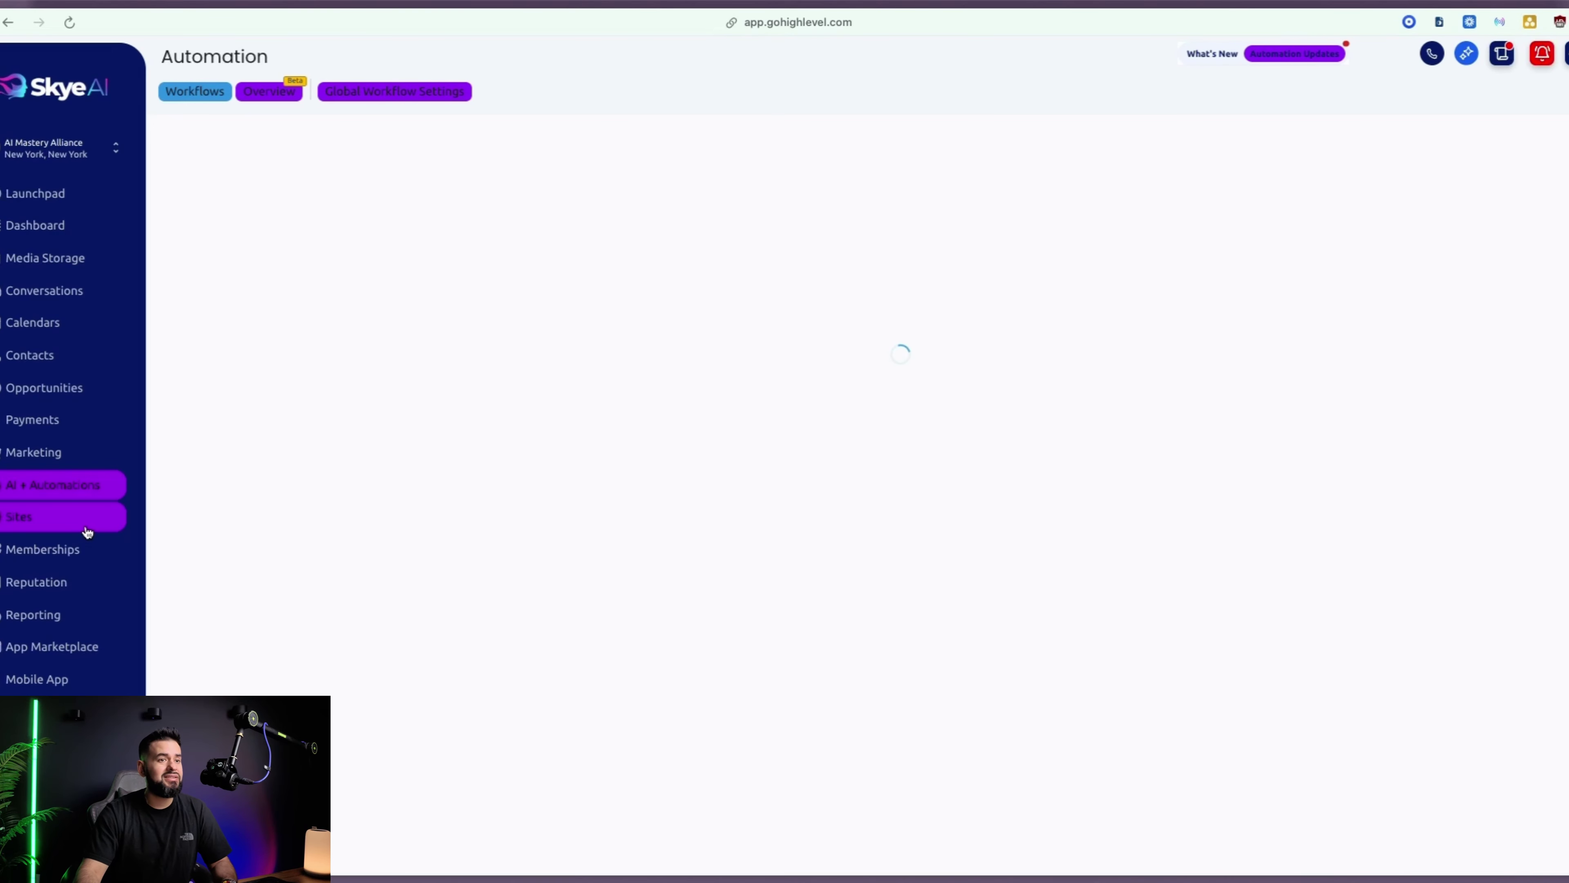
left_click(91, 534)
left_click(488, 101)
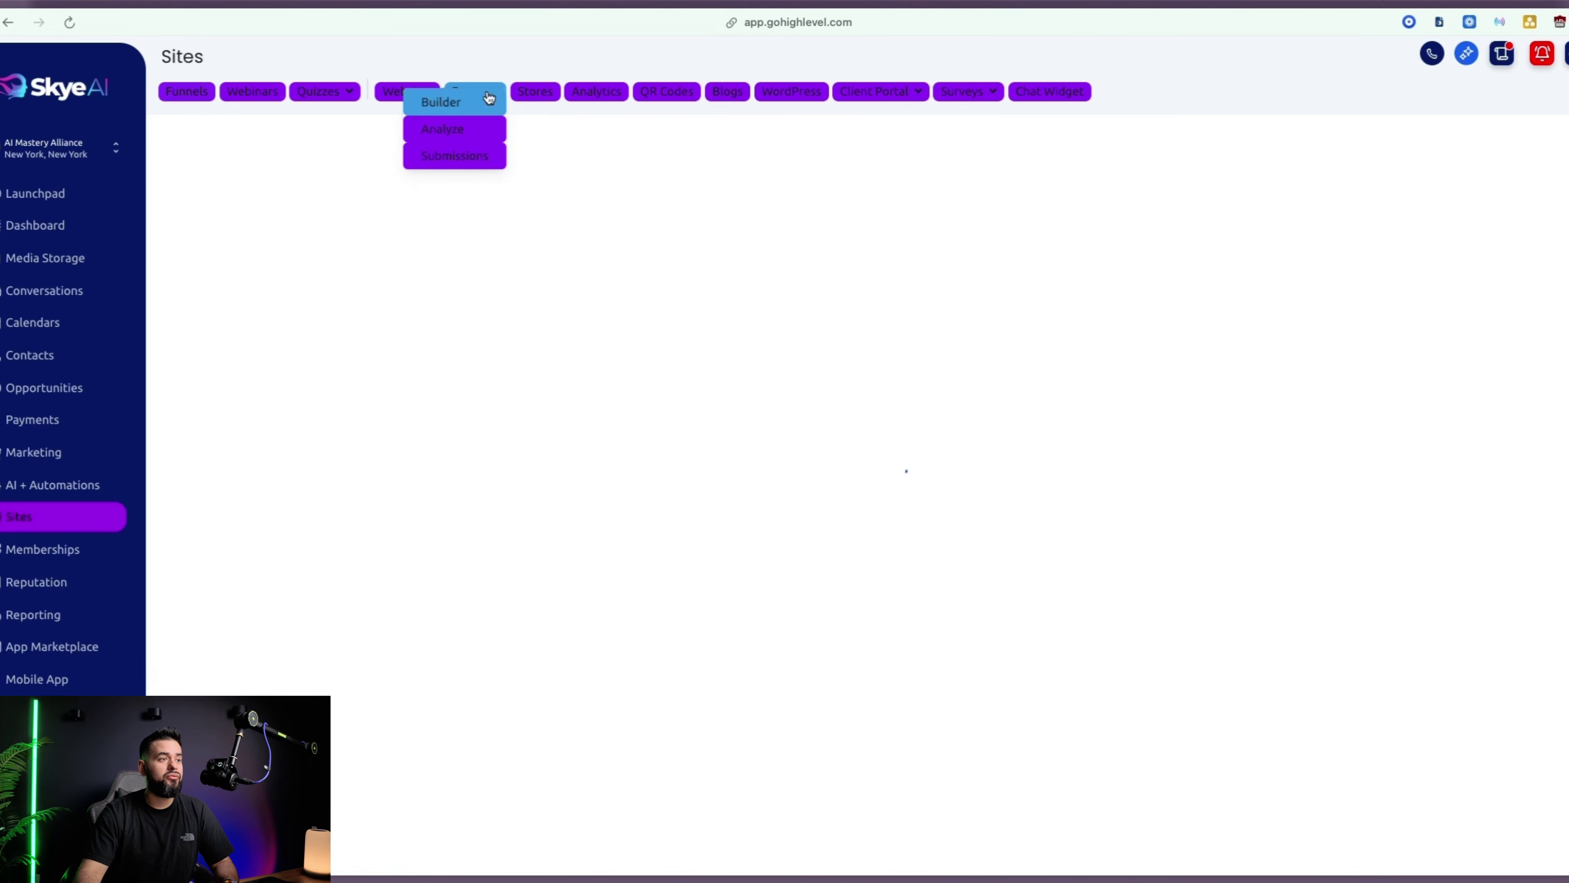
left_click(1343, 170)
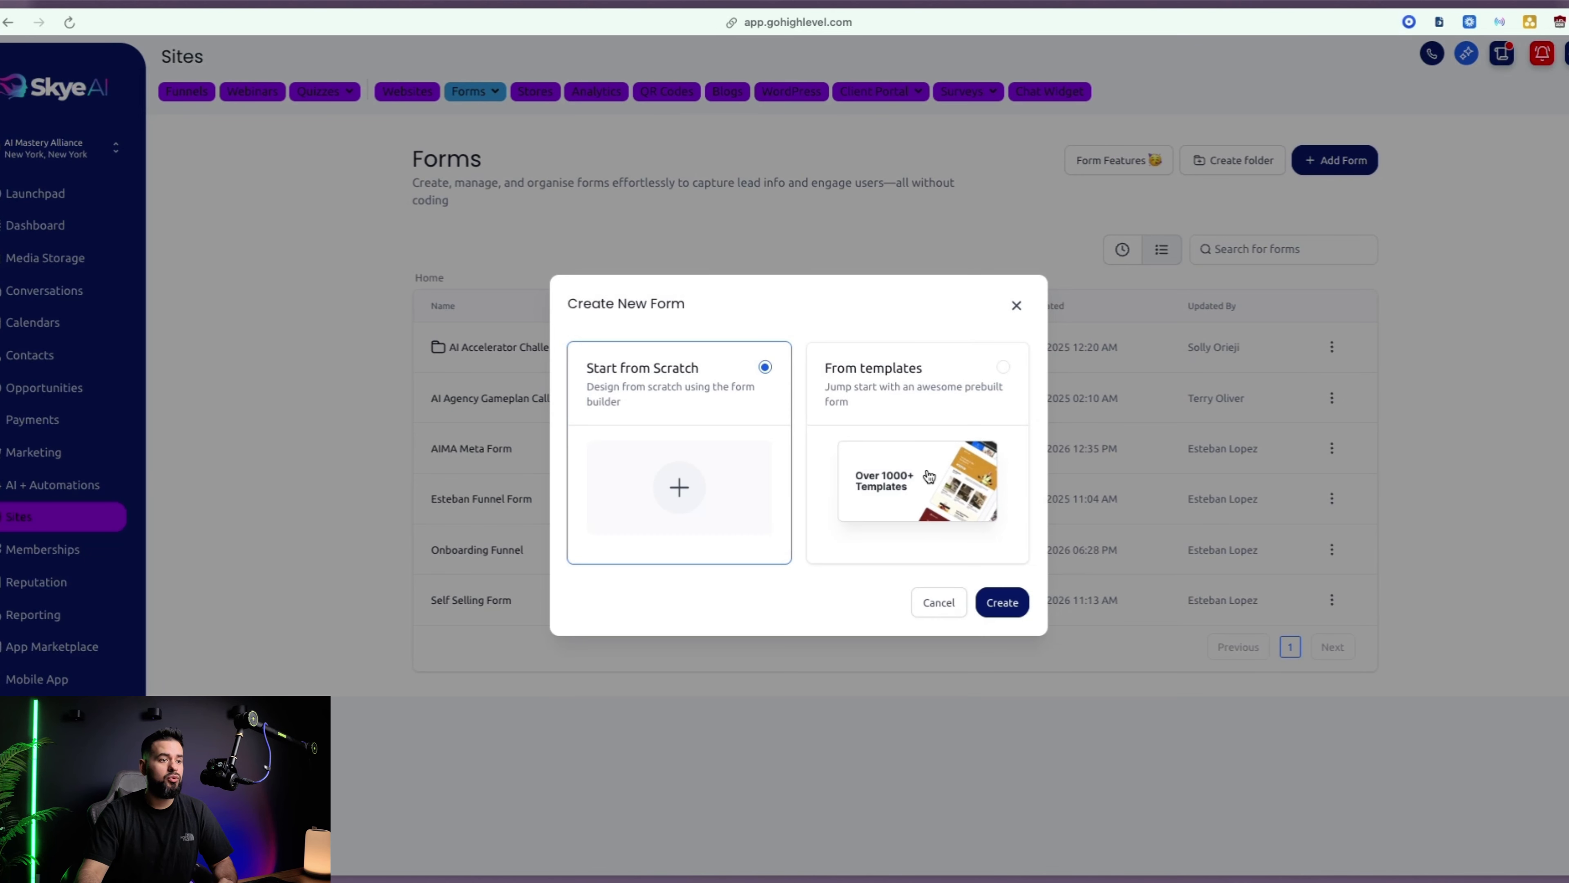
left_click(1001, 602)
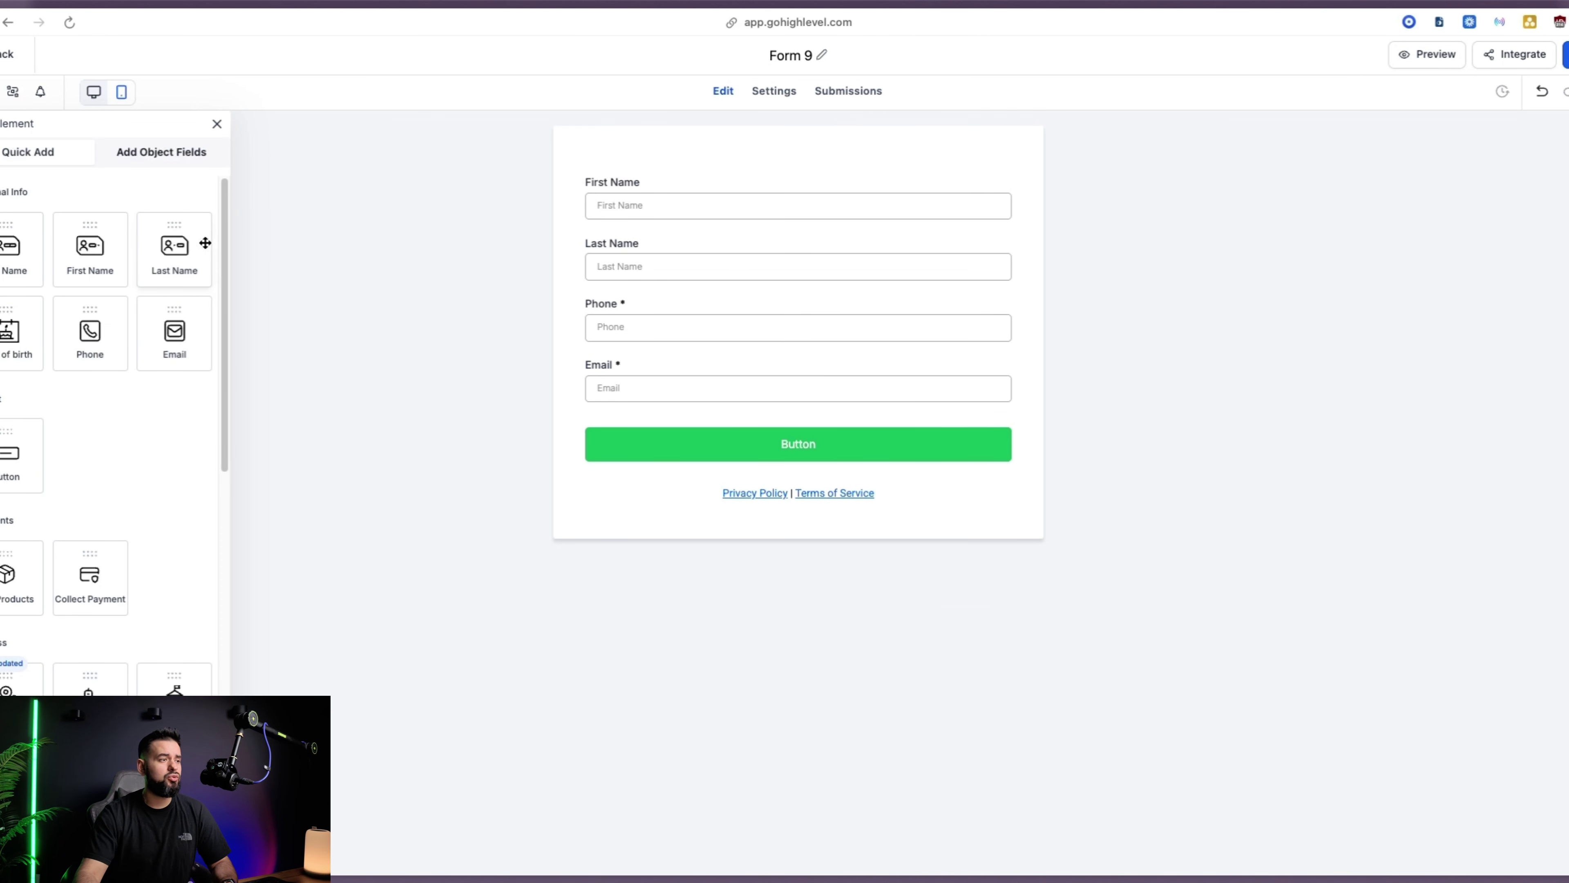
Add an Organization field renamed 'Business Name' and a Website field, removing Postal Code
scroll(74, 426, "down", 6)
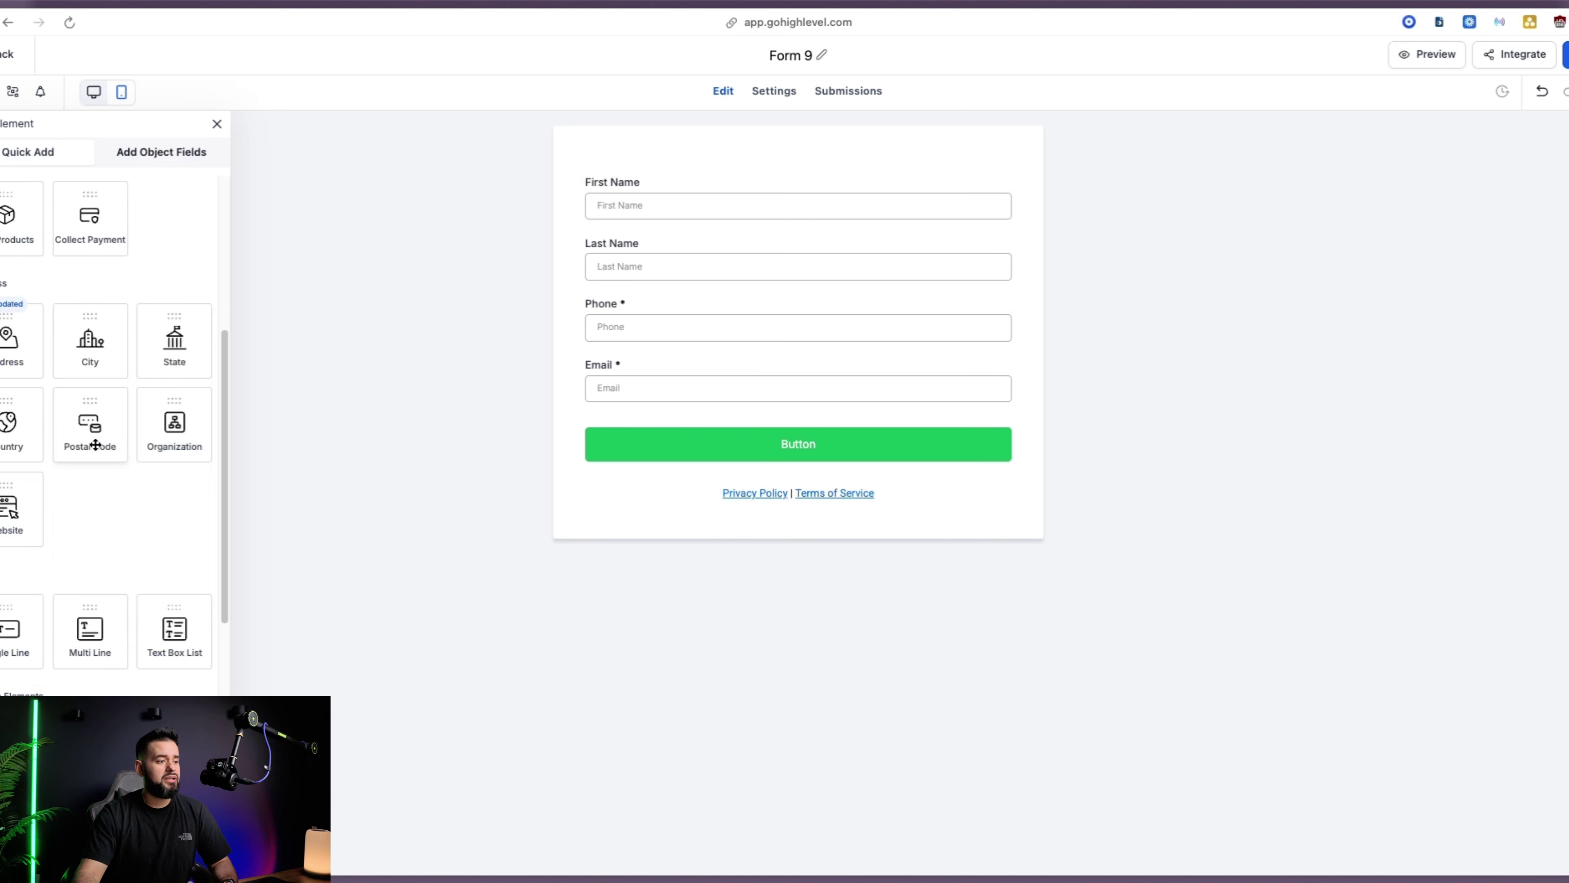
scroll(164, 259, "up", 6)
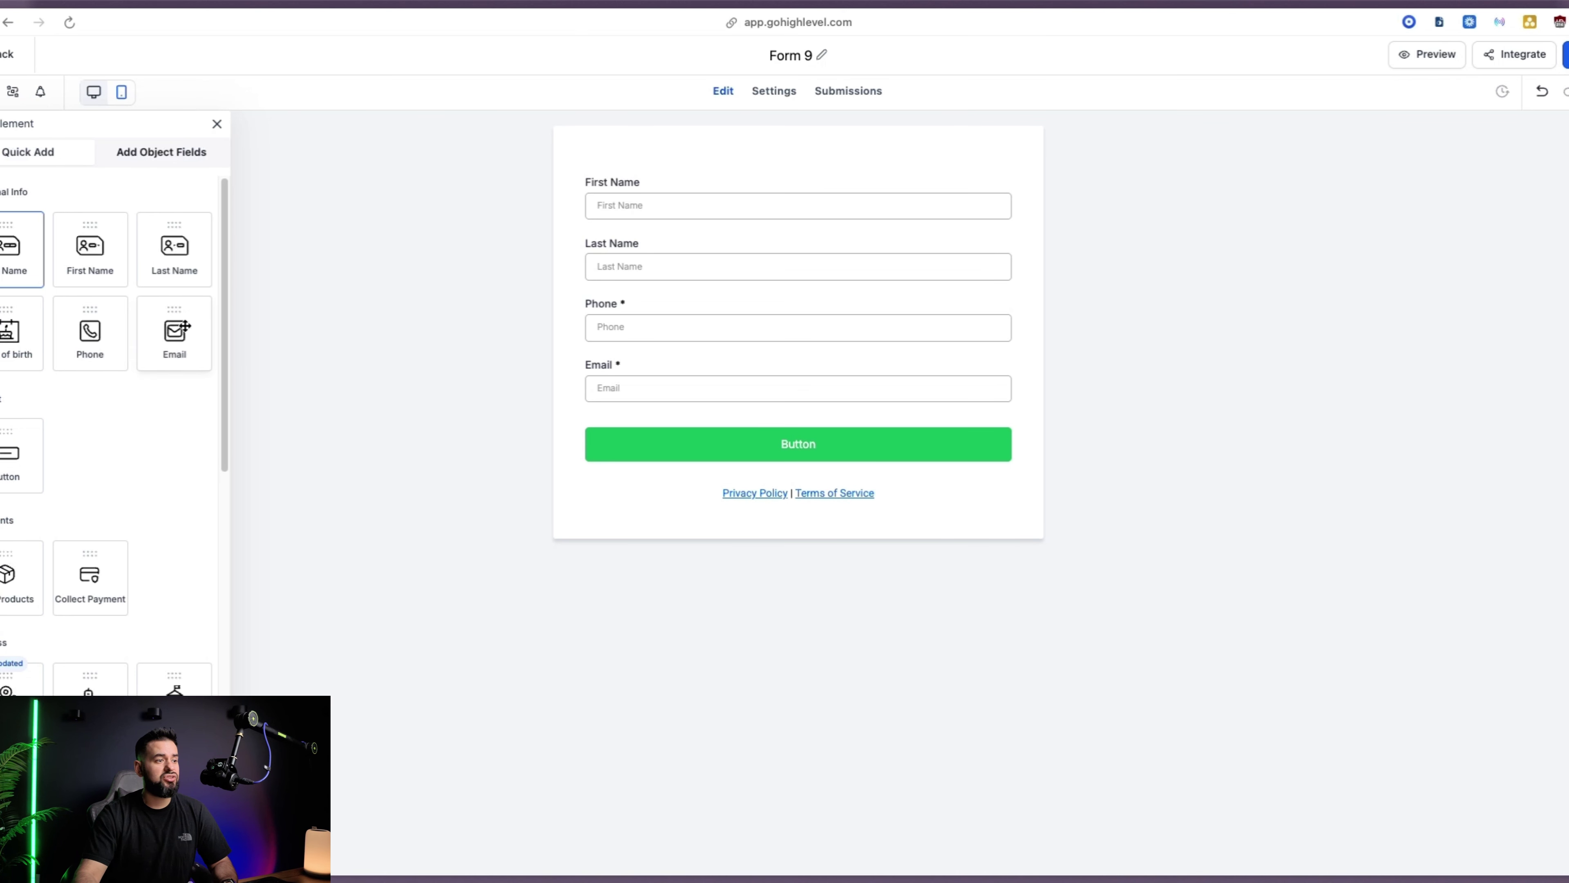
scroll(65, 458, "down", 3)
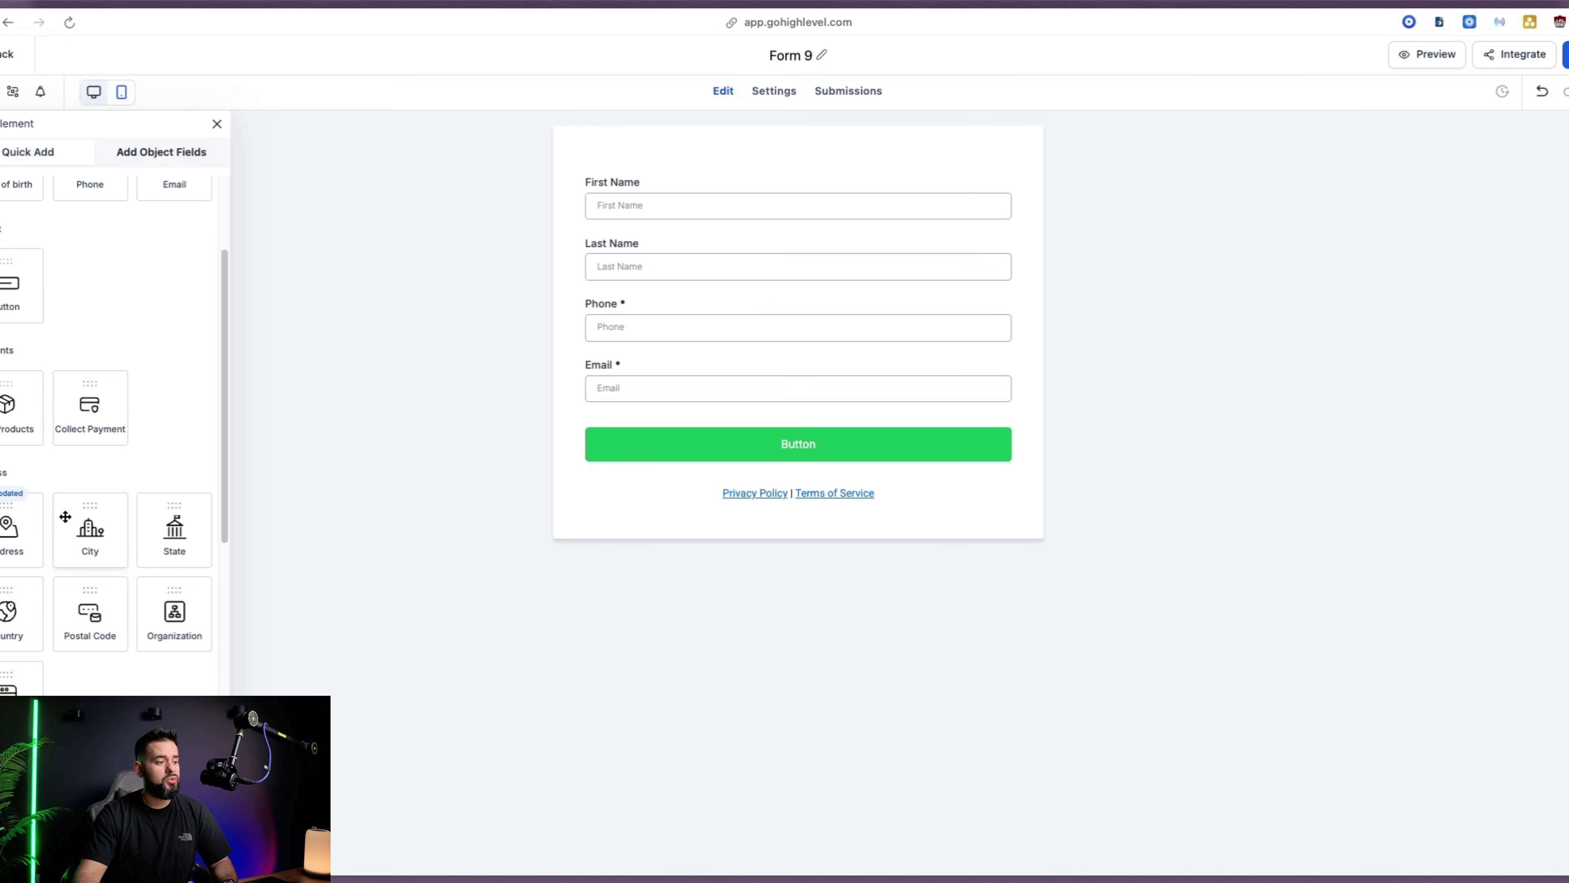
left_click(90, 612)
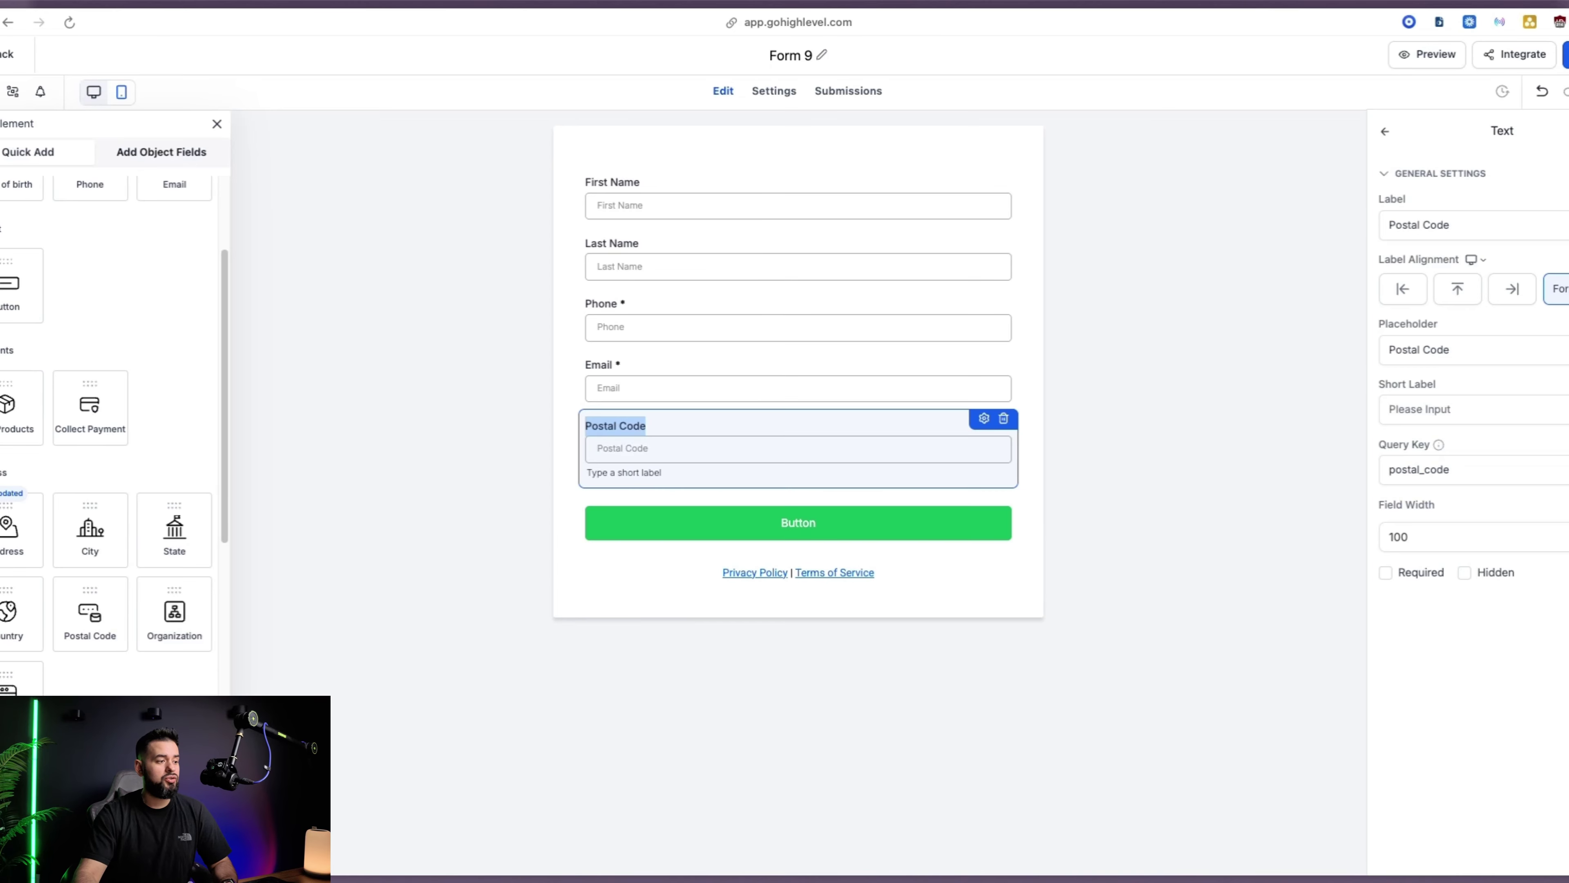
left_click_drag(421, 496, 597, 423)
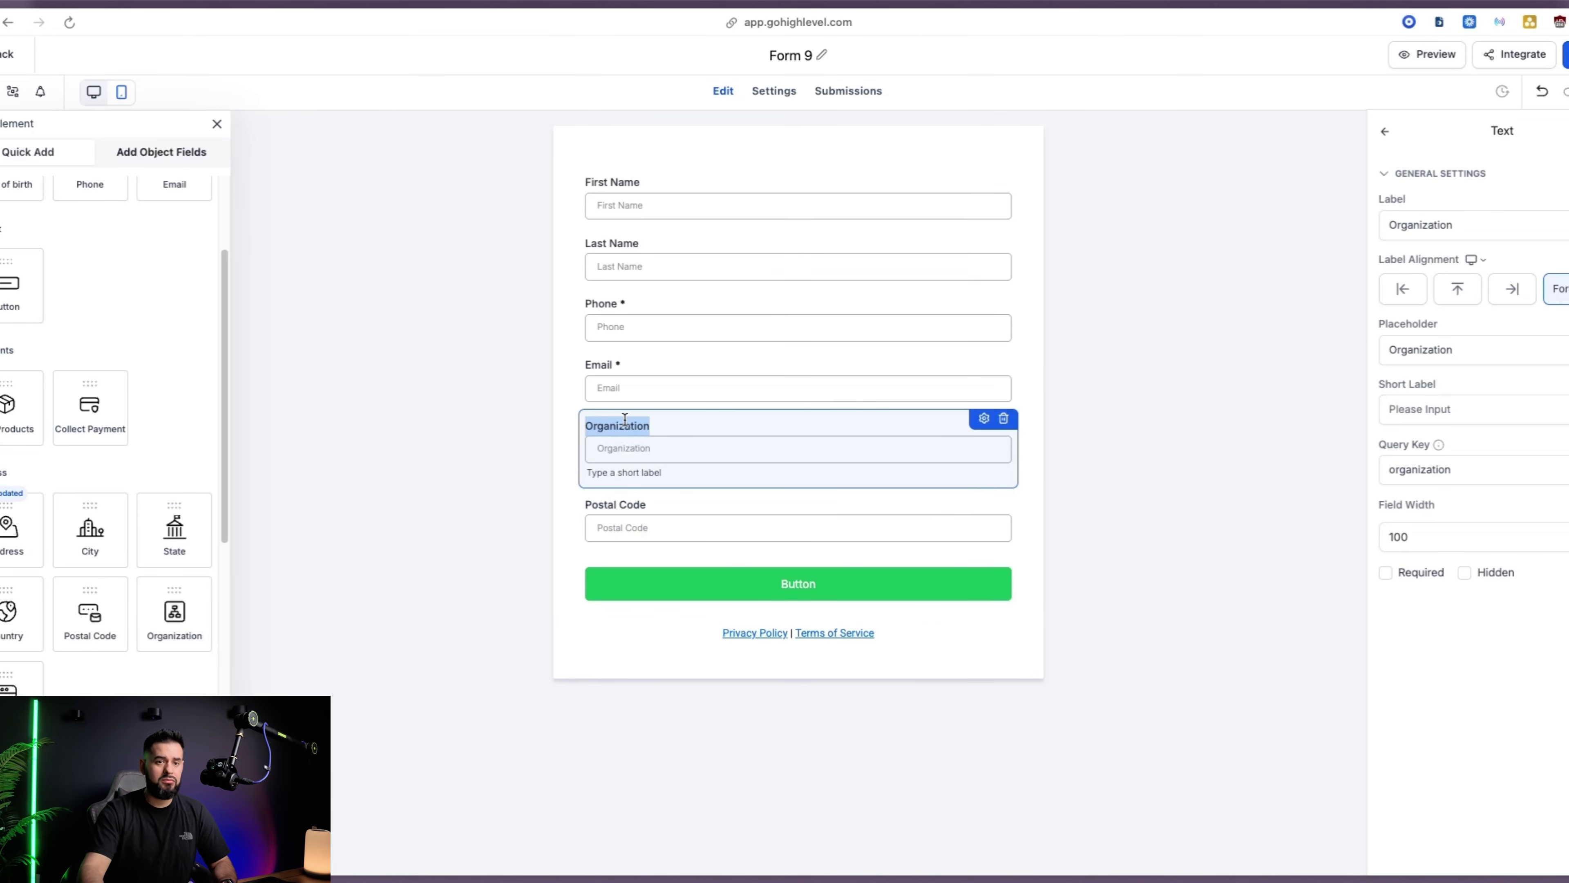
double_click(1422, 224)
type("B")
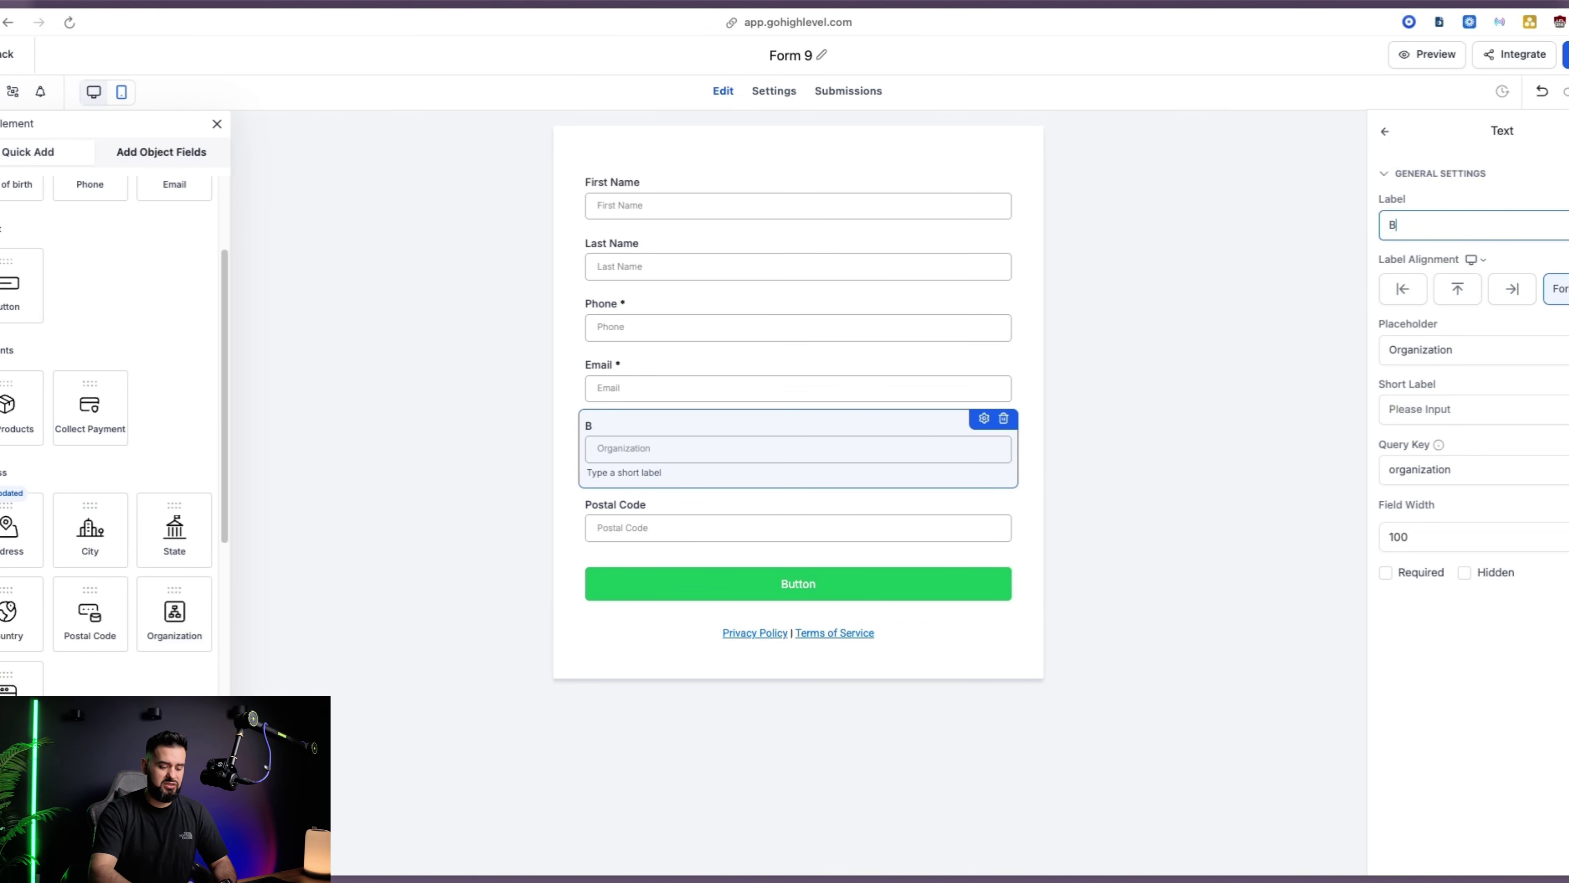
type("usiness Name")
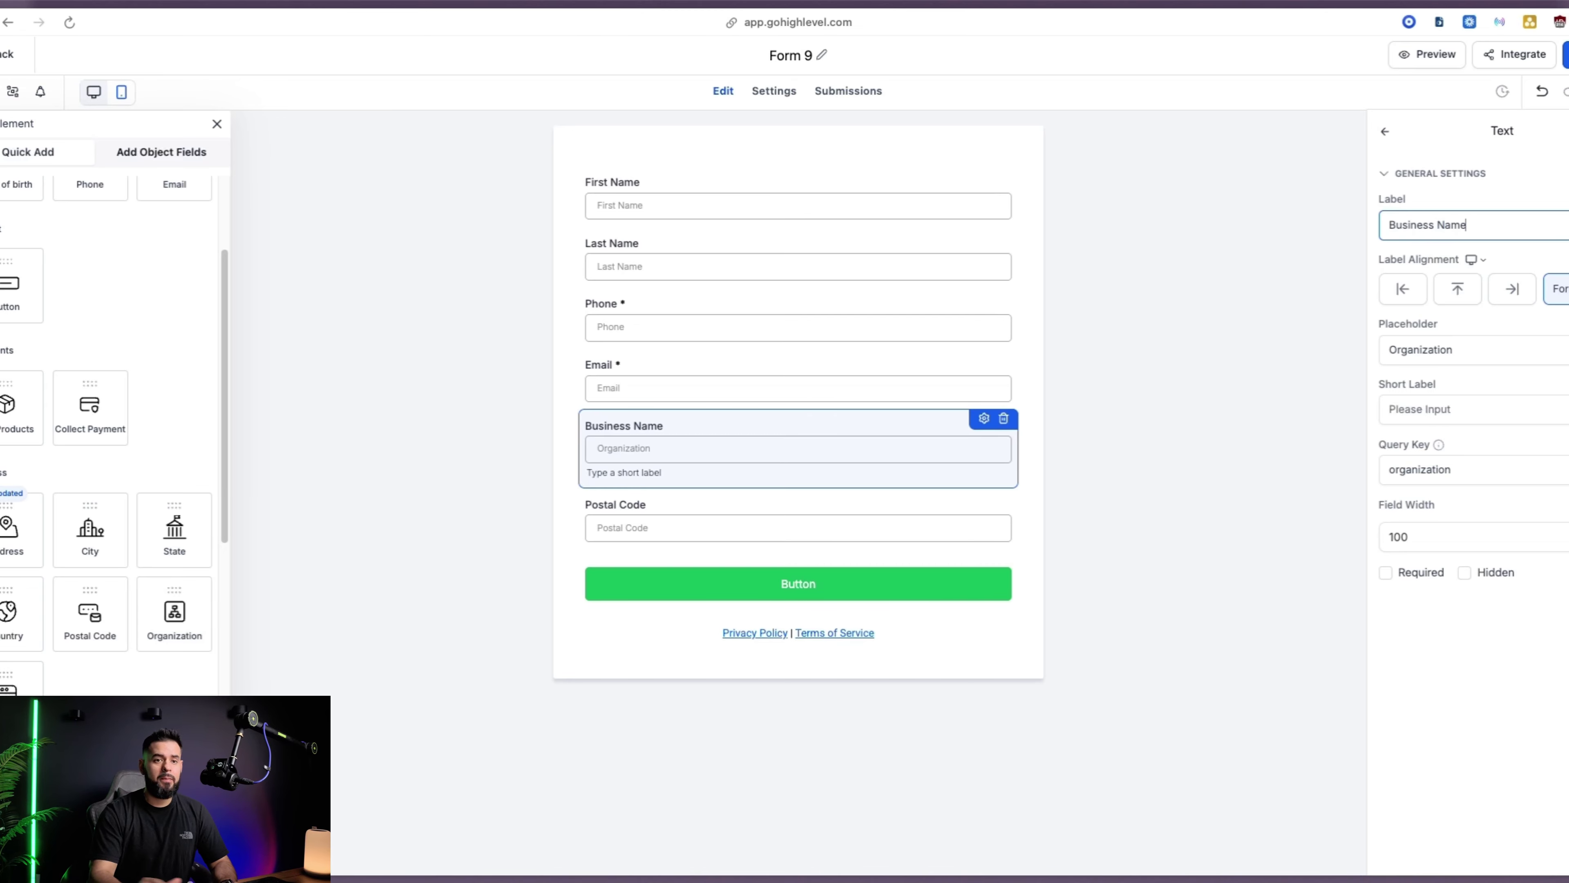
left_click(773, 399)
left_click(681, 527)
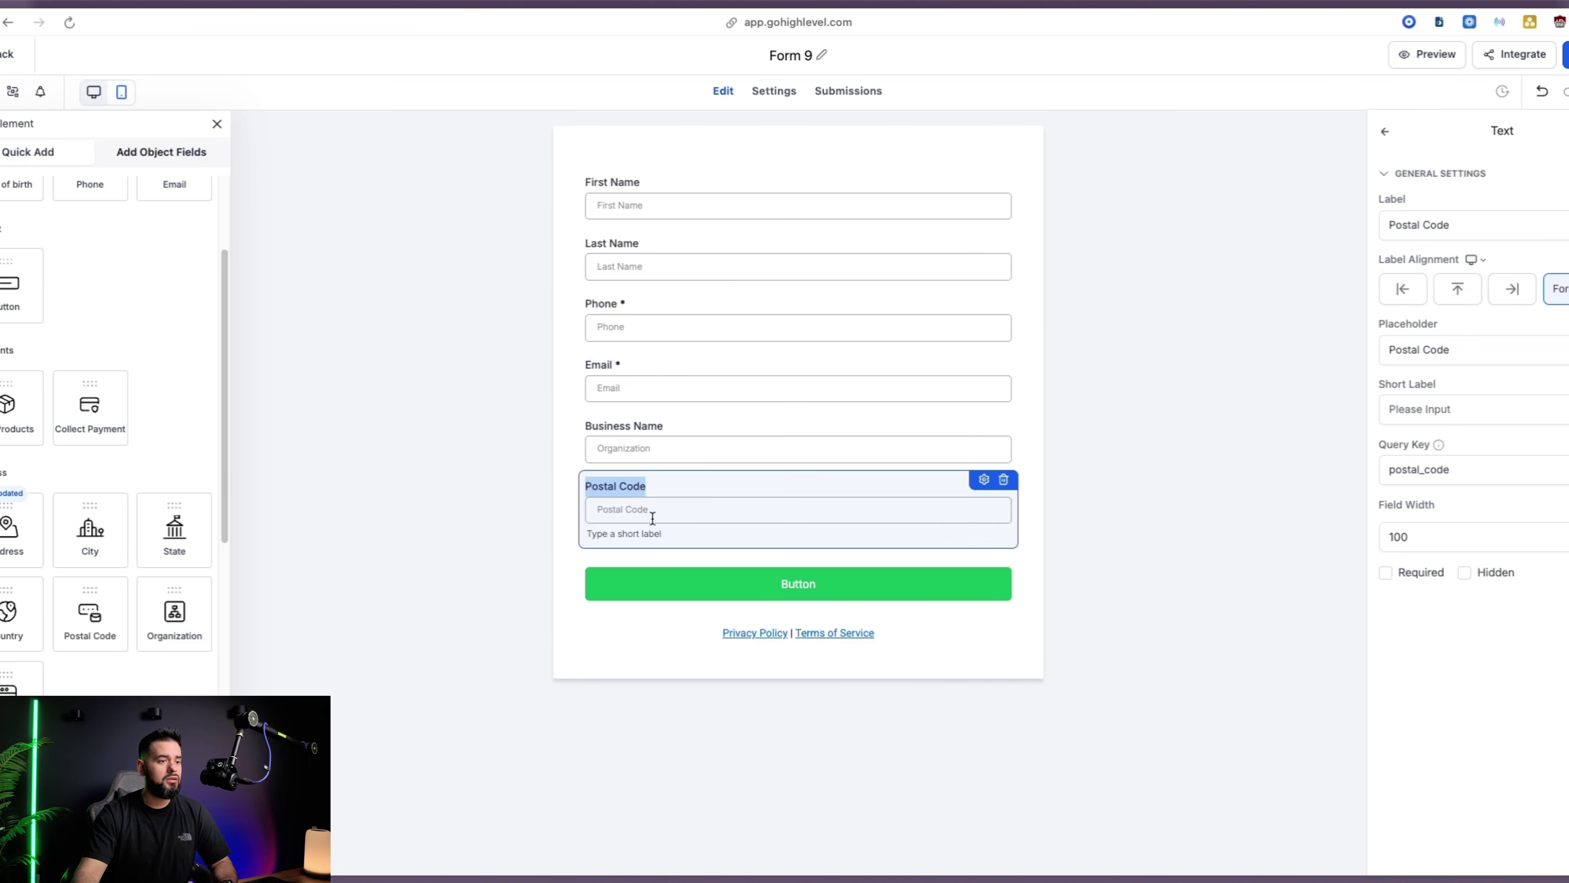
left_click(1005, 479)
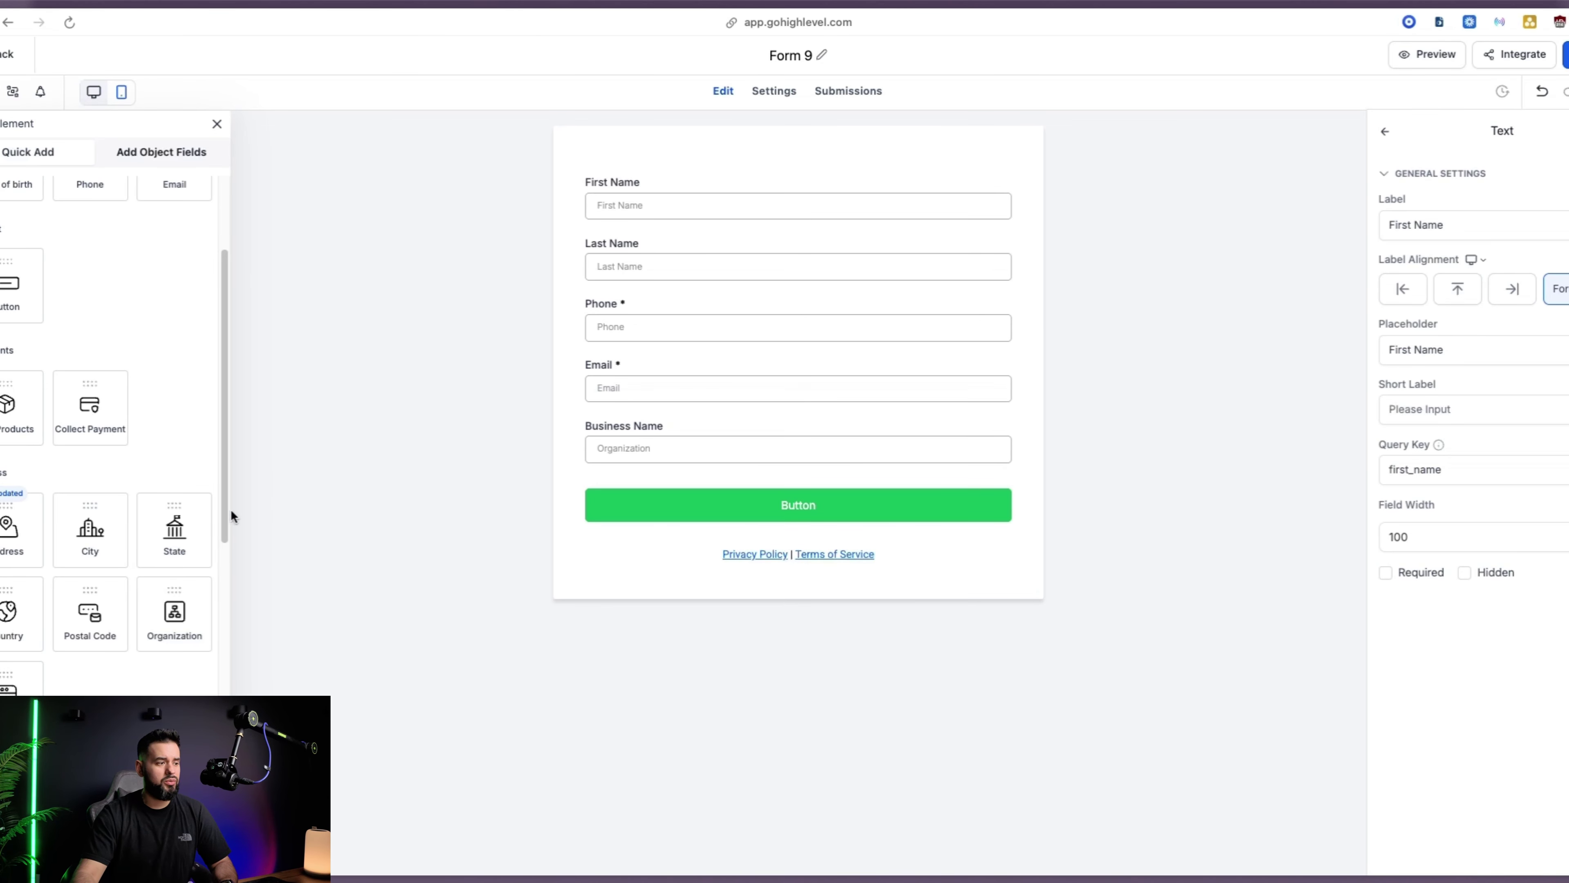
left_click_drag(18, 681, 621, 486)
Create a multi-line custom field 'Qualifying questions (if any)' and add it to the form
left_click(165, 154)
left_click(182, 192)
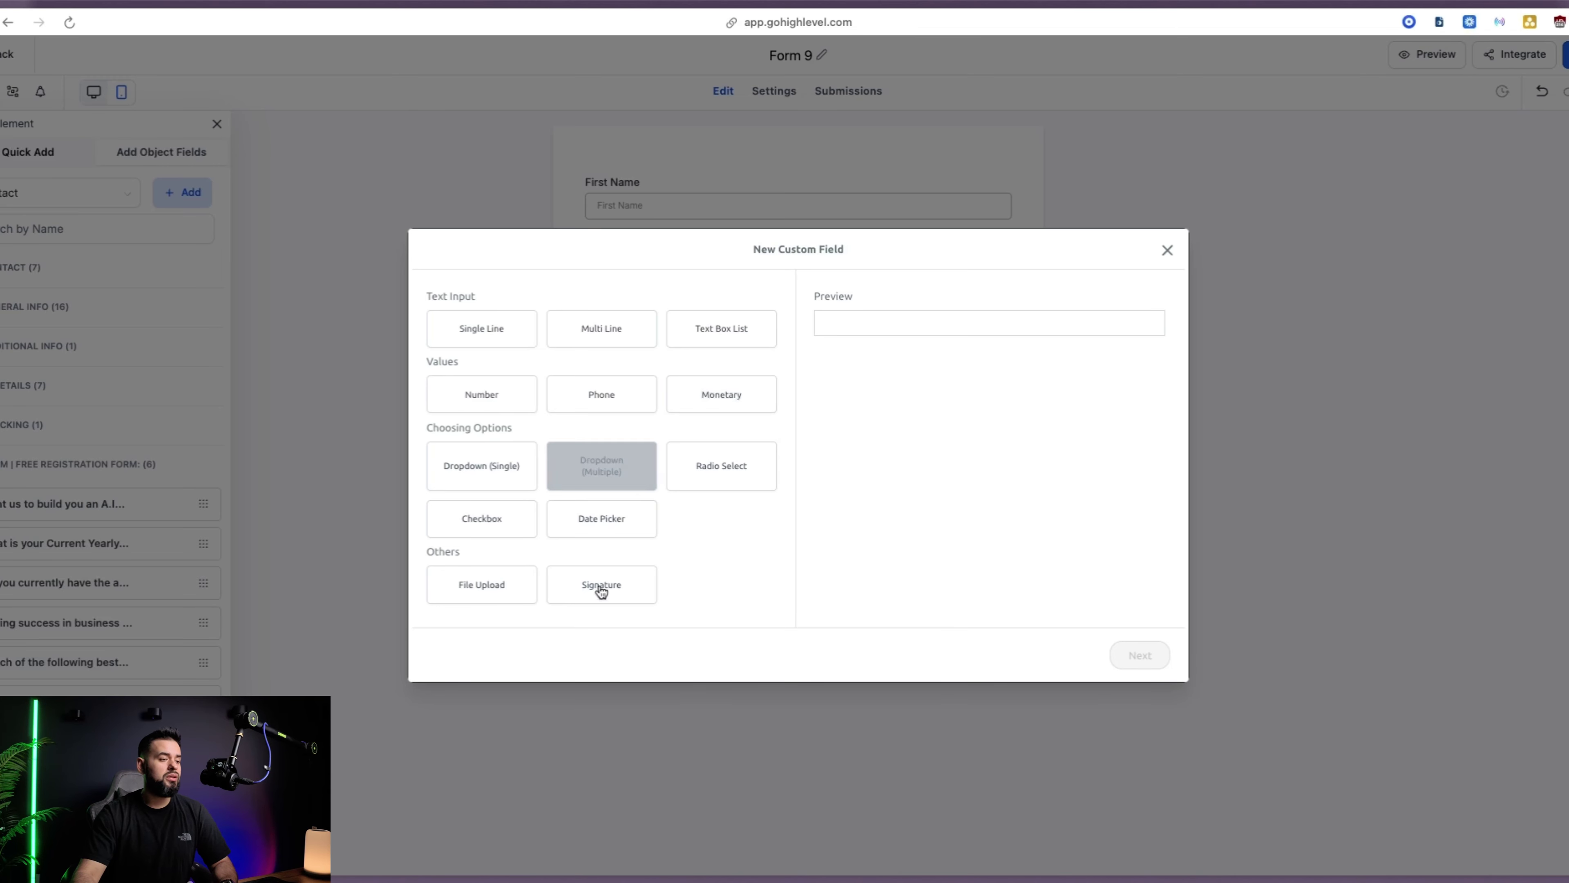
left_click(612, 343)
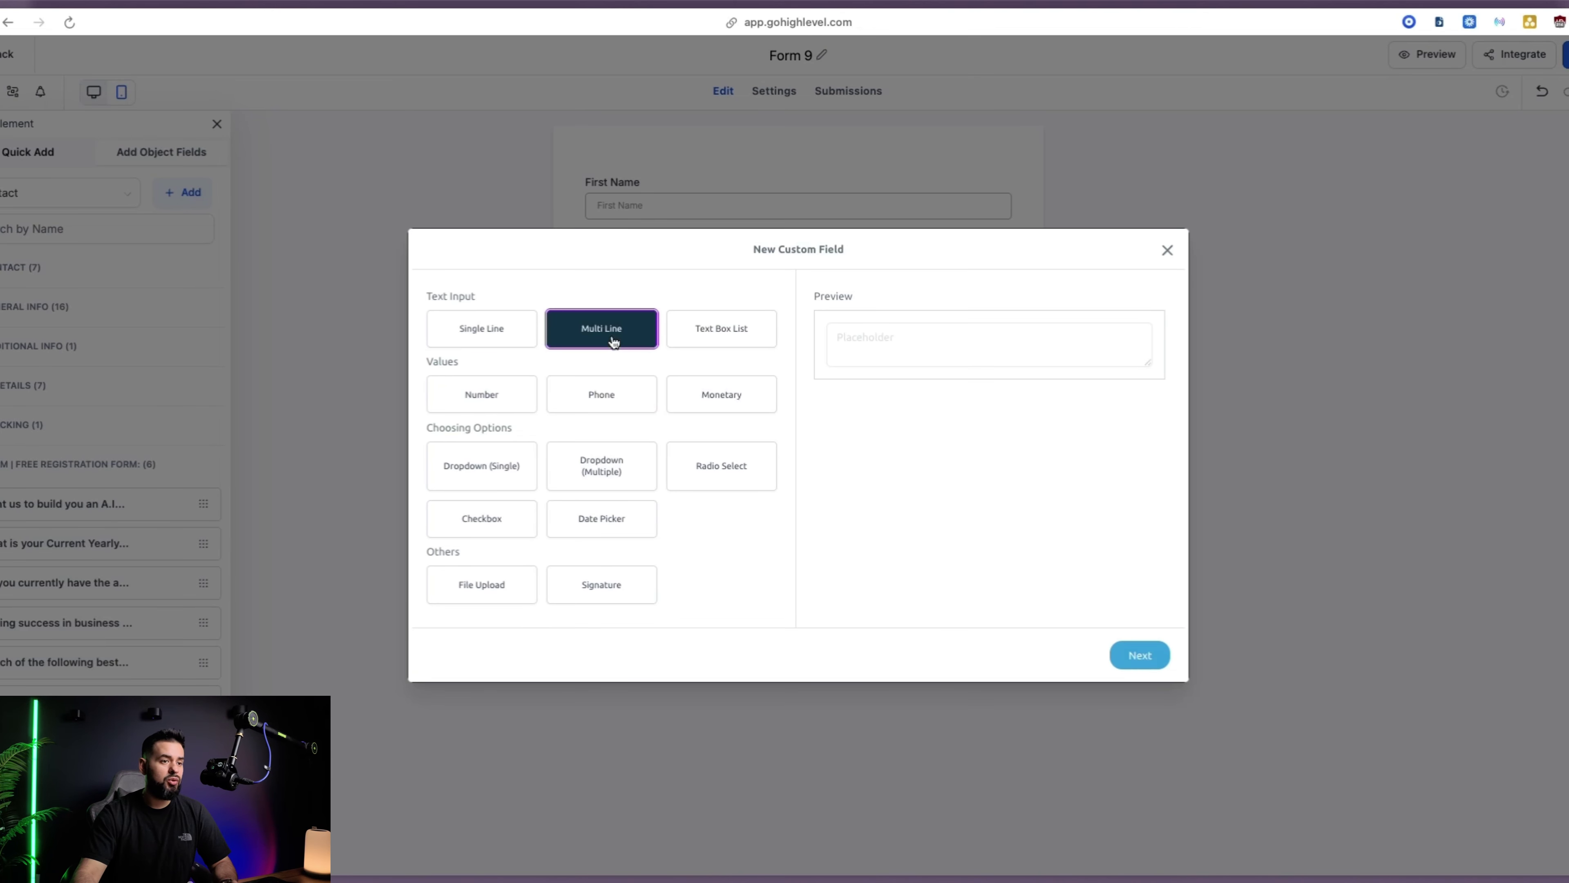
left_click(1154, 660)
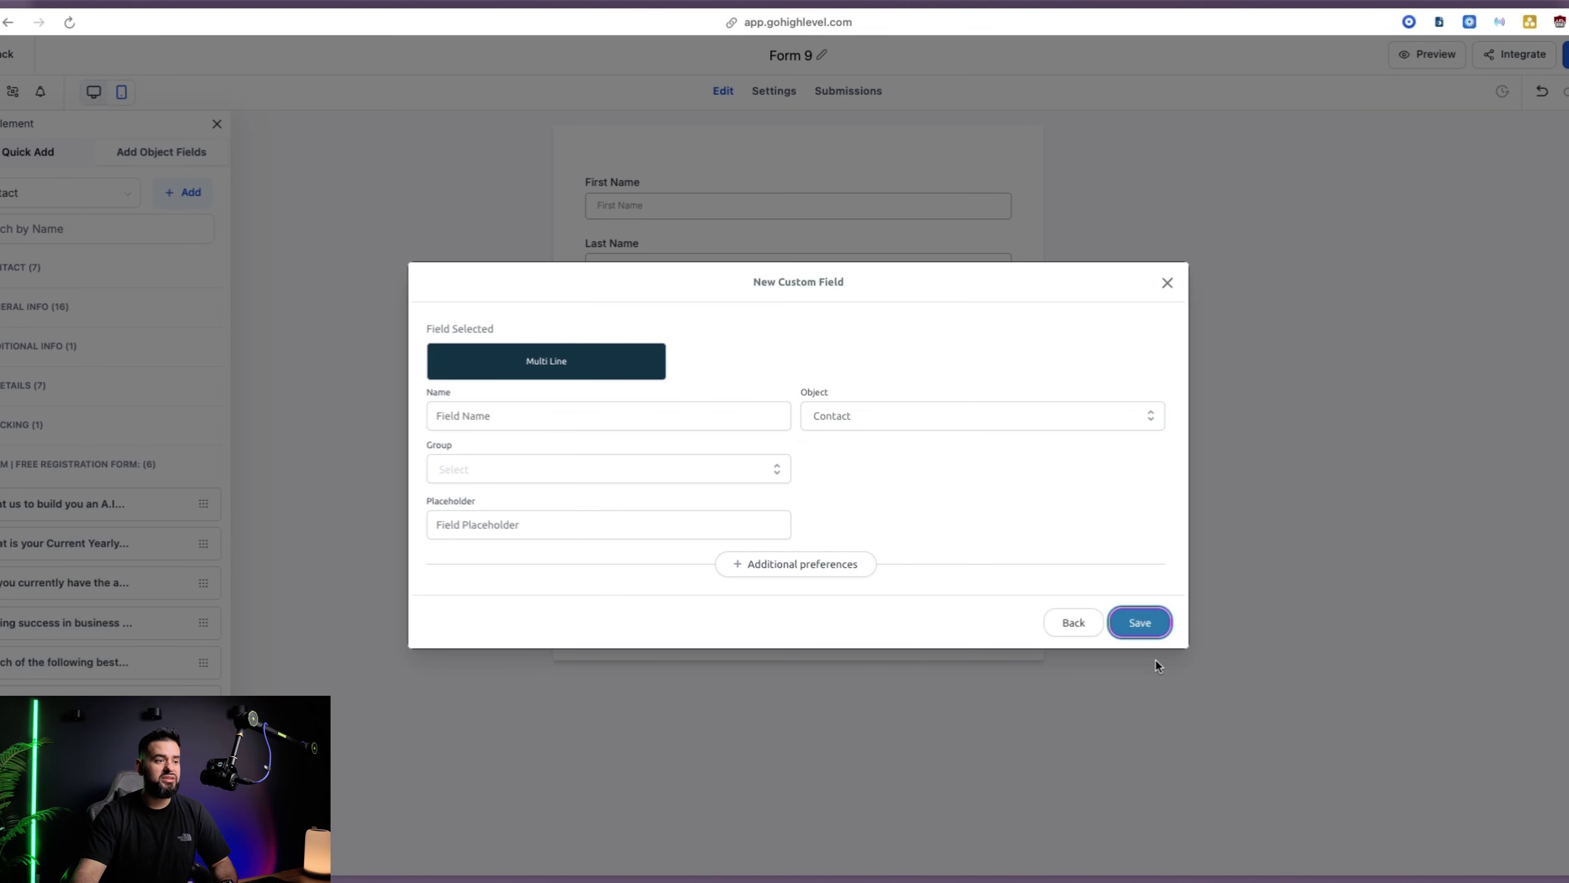
left_click(530, 416)
left_click(578, 456)
left_click(1144, 625)
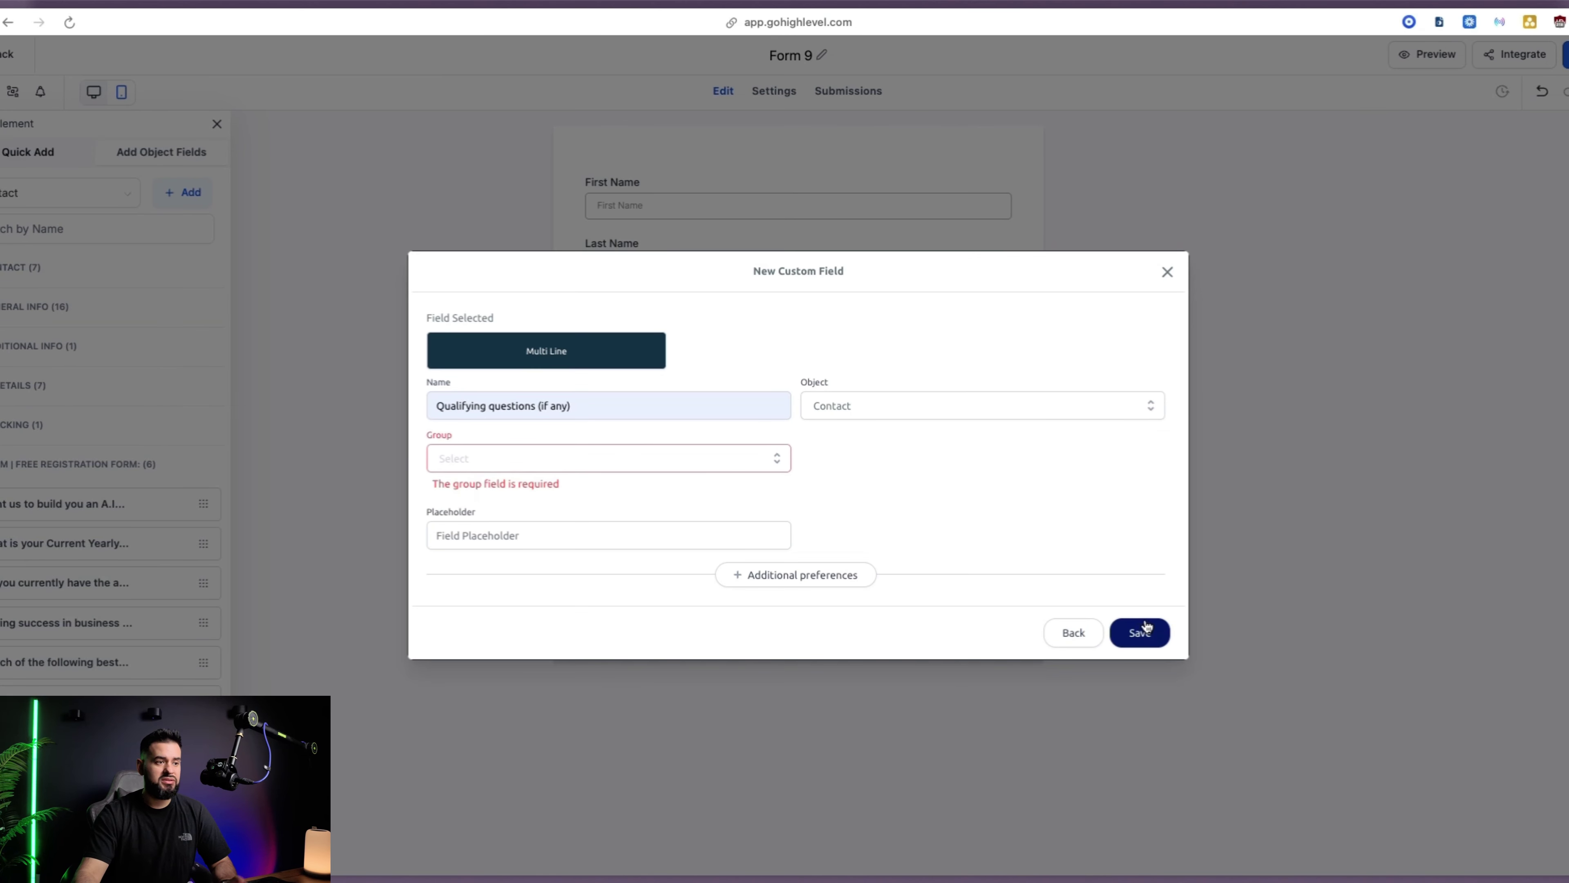
left_click(626, 553)
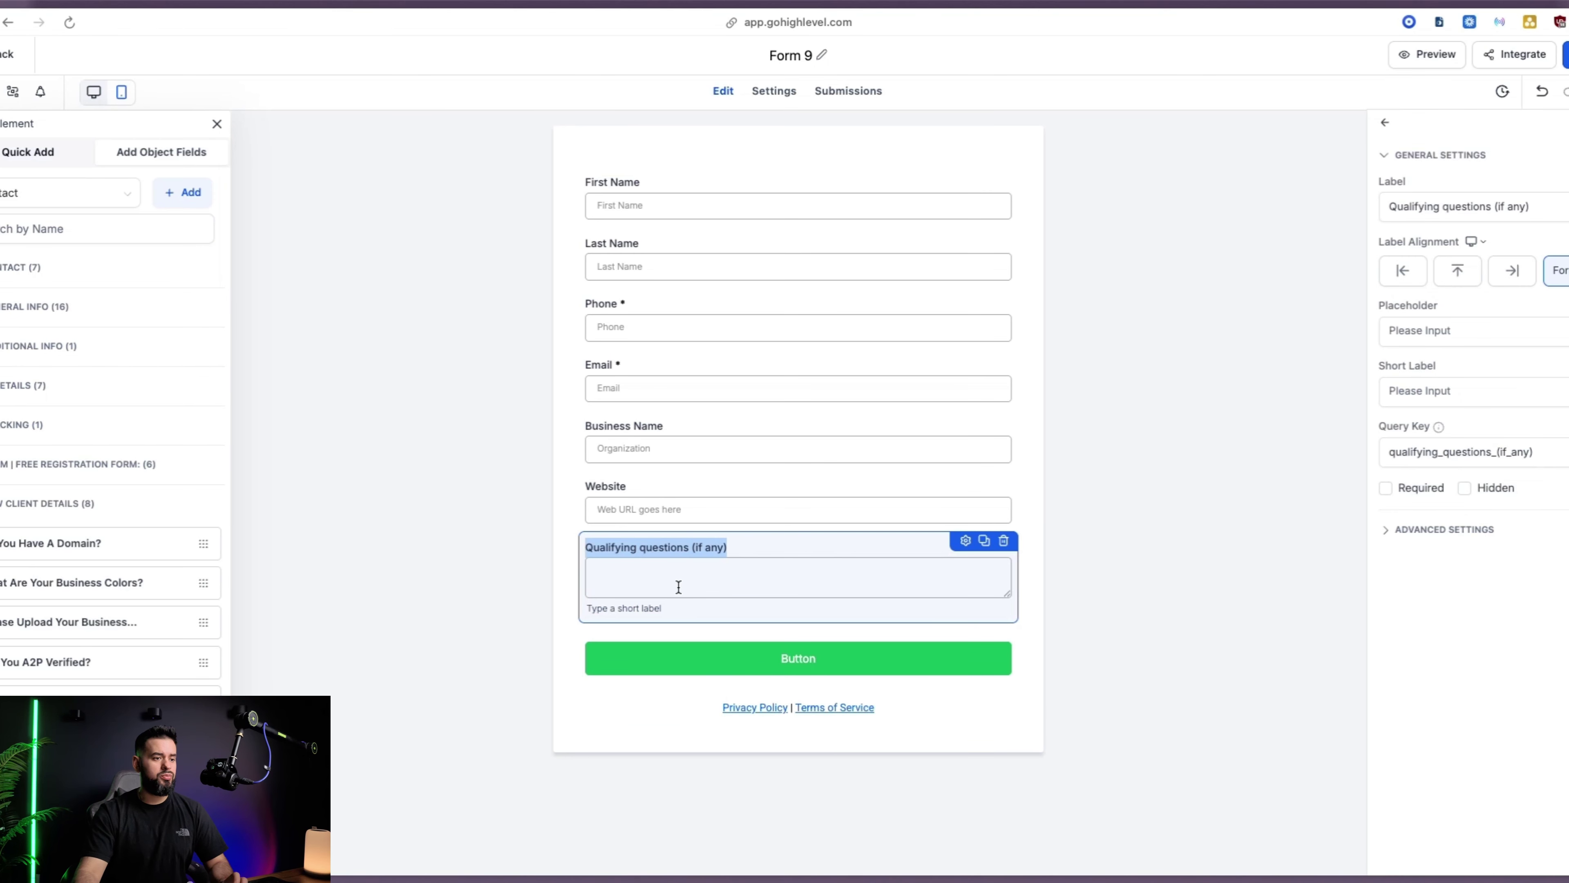
left_click(571, 609)
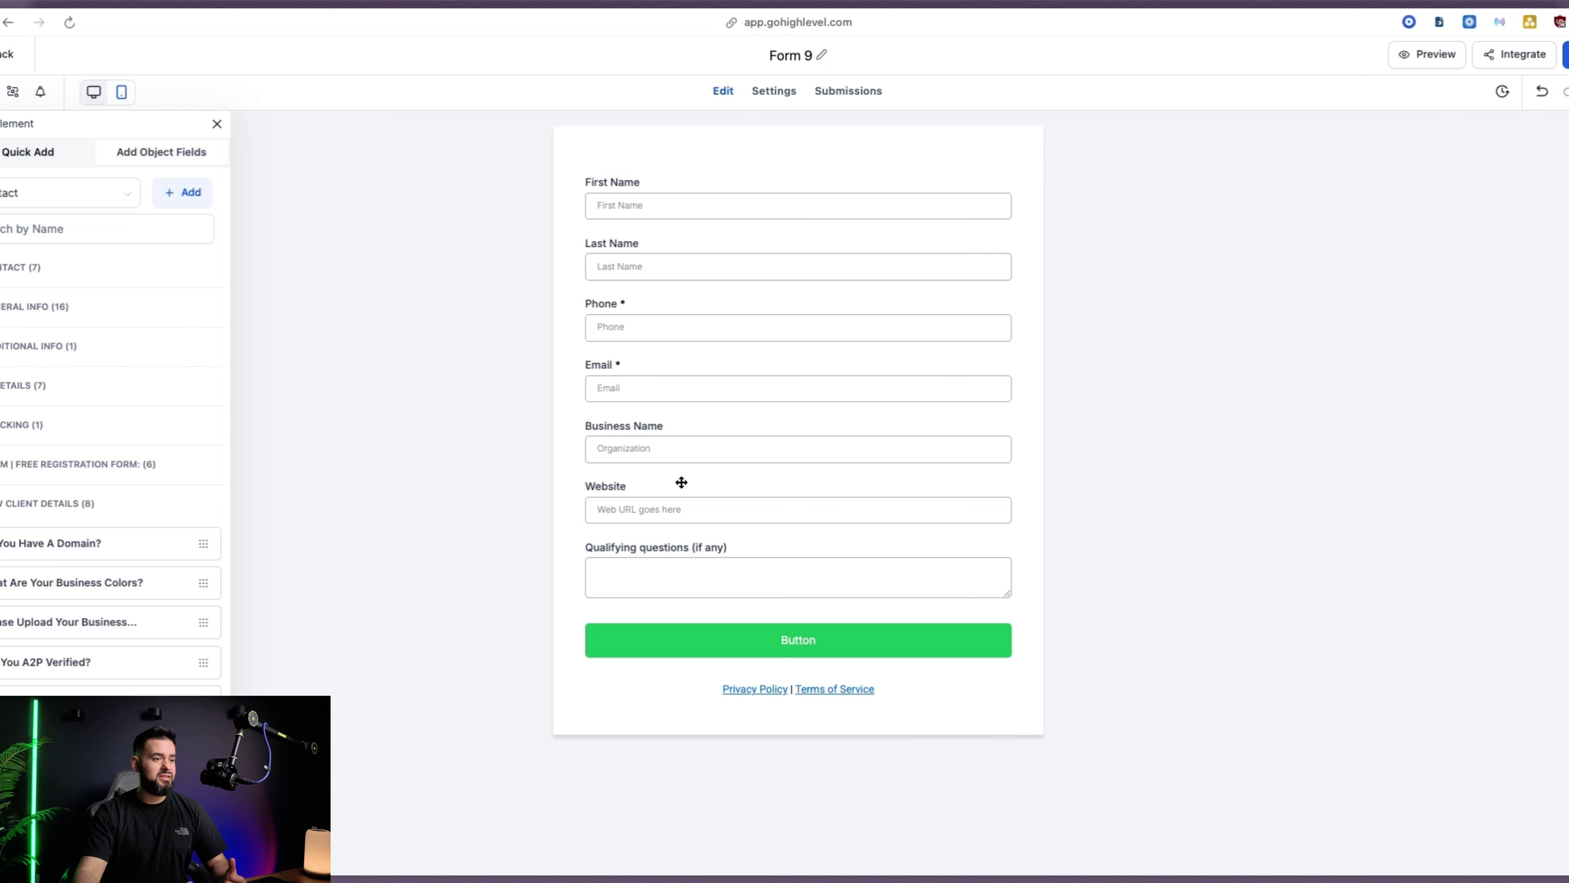
left_click(33, 658)
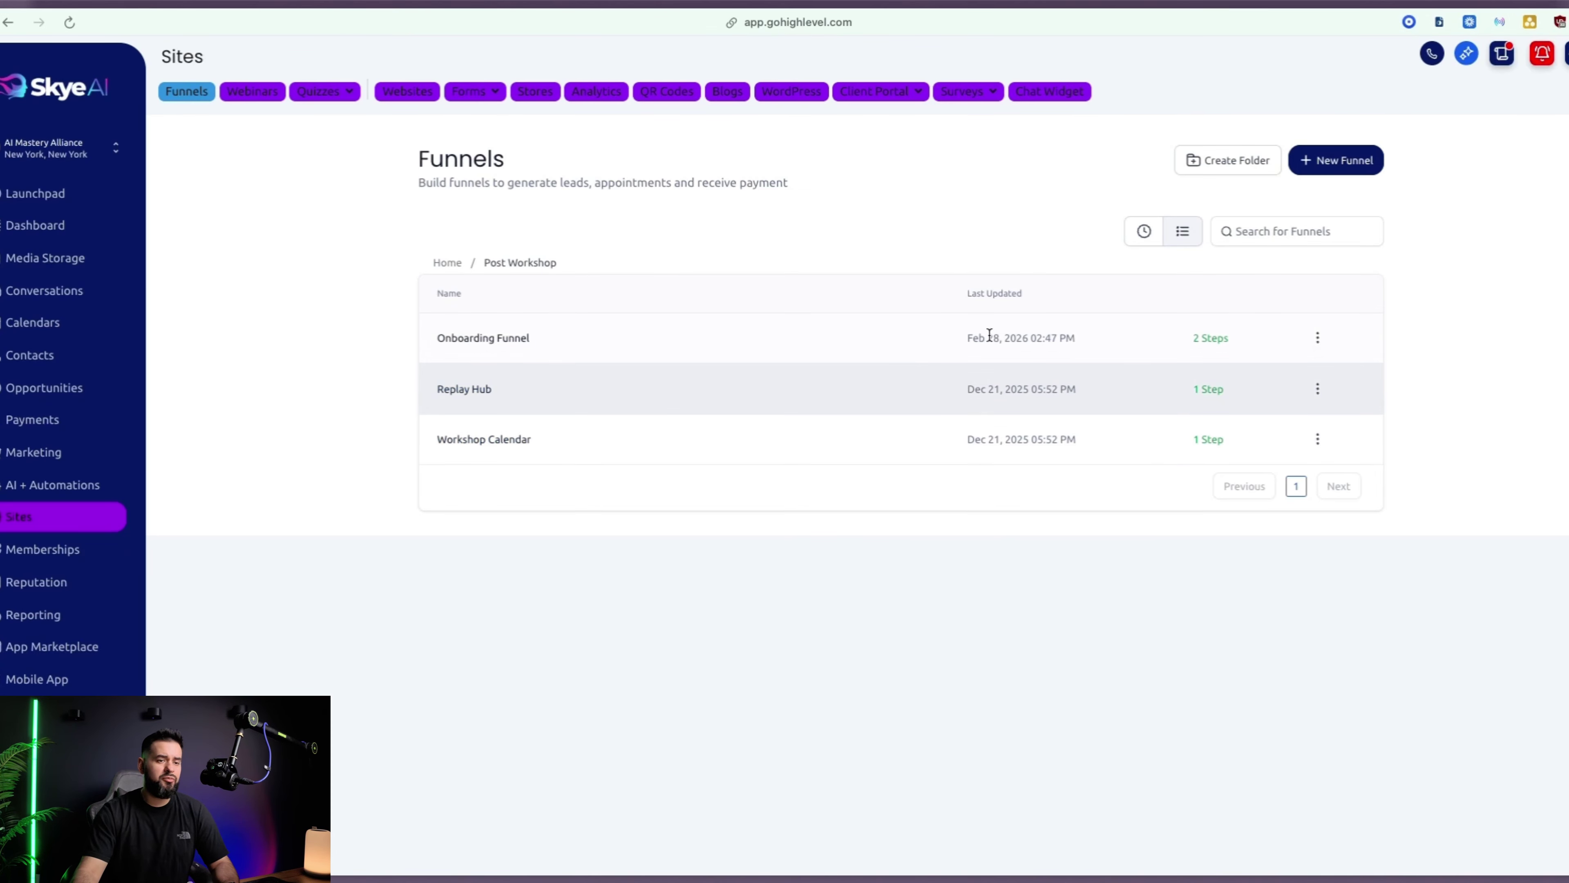
Create a funnel named 'Kickoff Funnel' and start naming its Kickoff lander step
left_click(1341, 161)
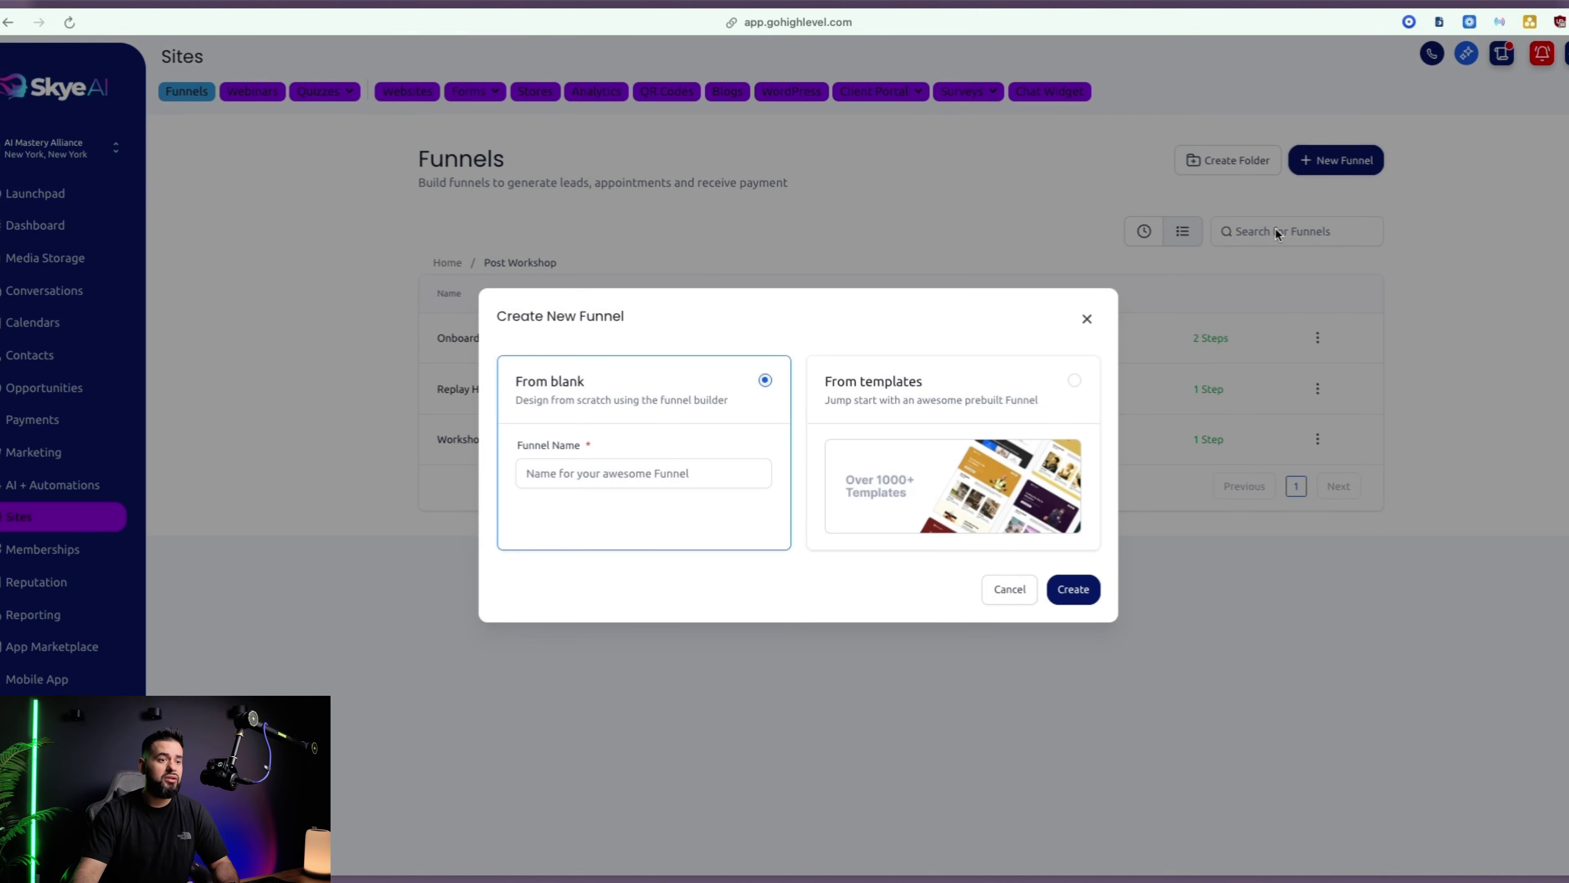
left_click(1085, 595)
left_click(665, 471)
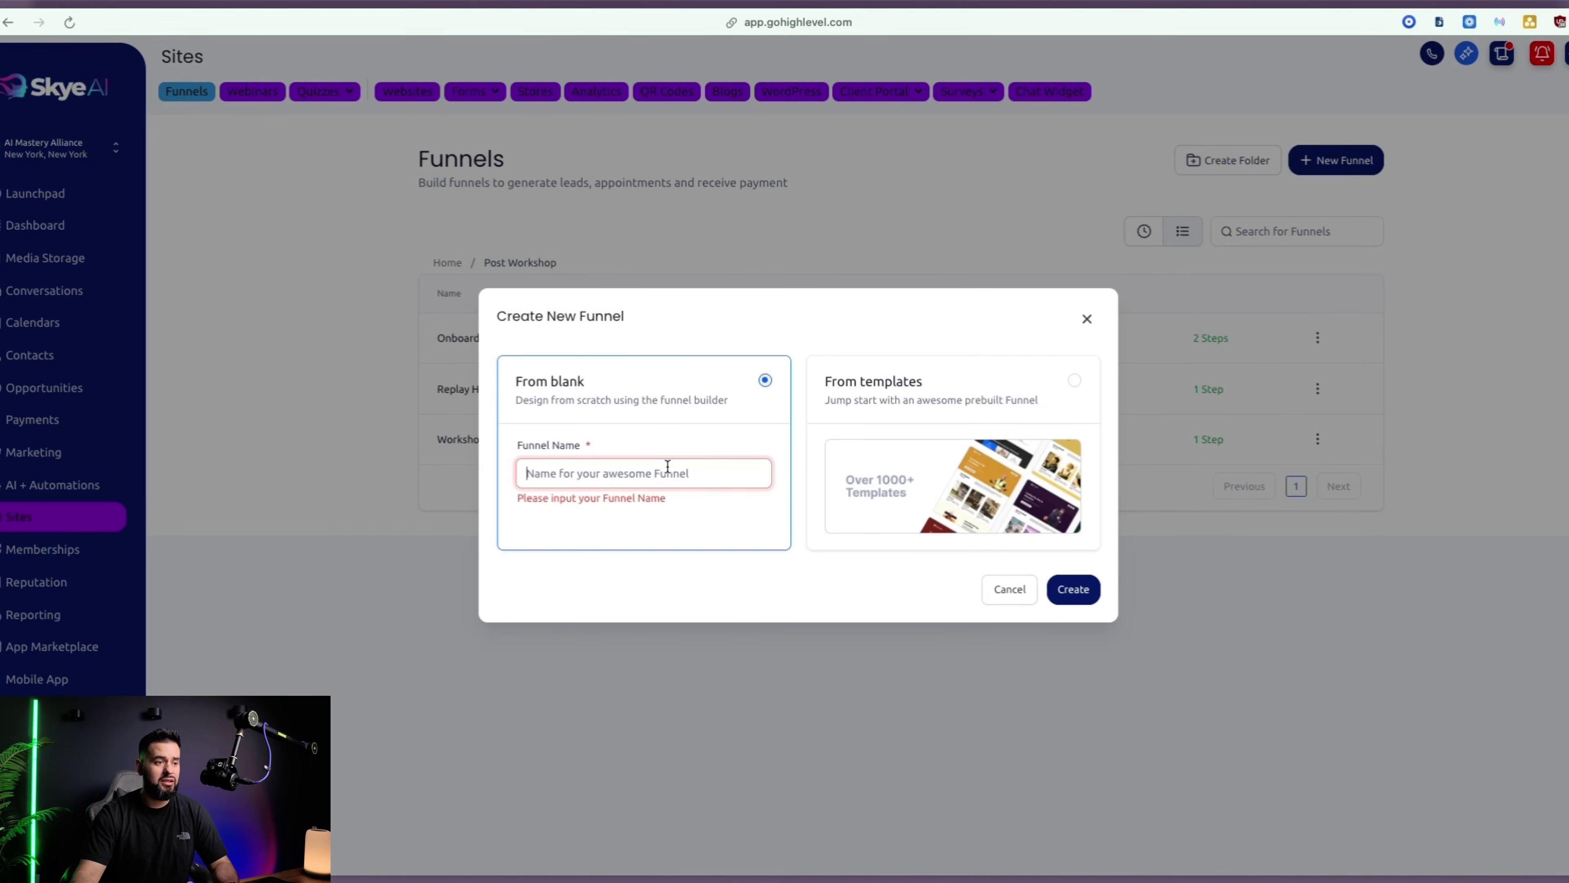
type("Kickoff Funnel")
left_click(1071, 591)
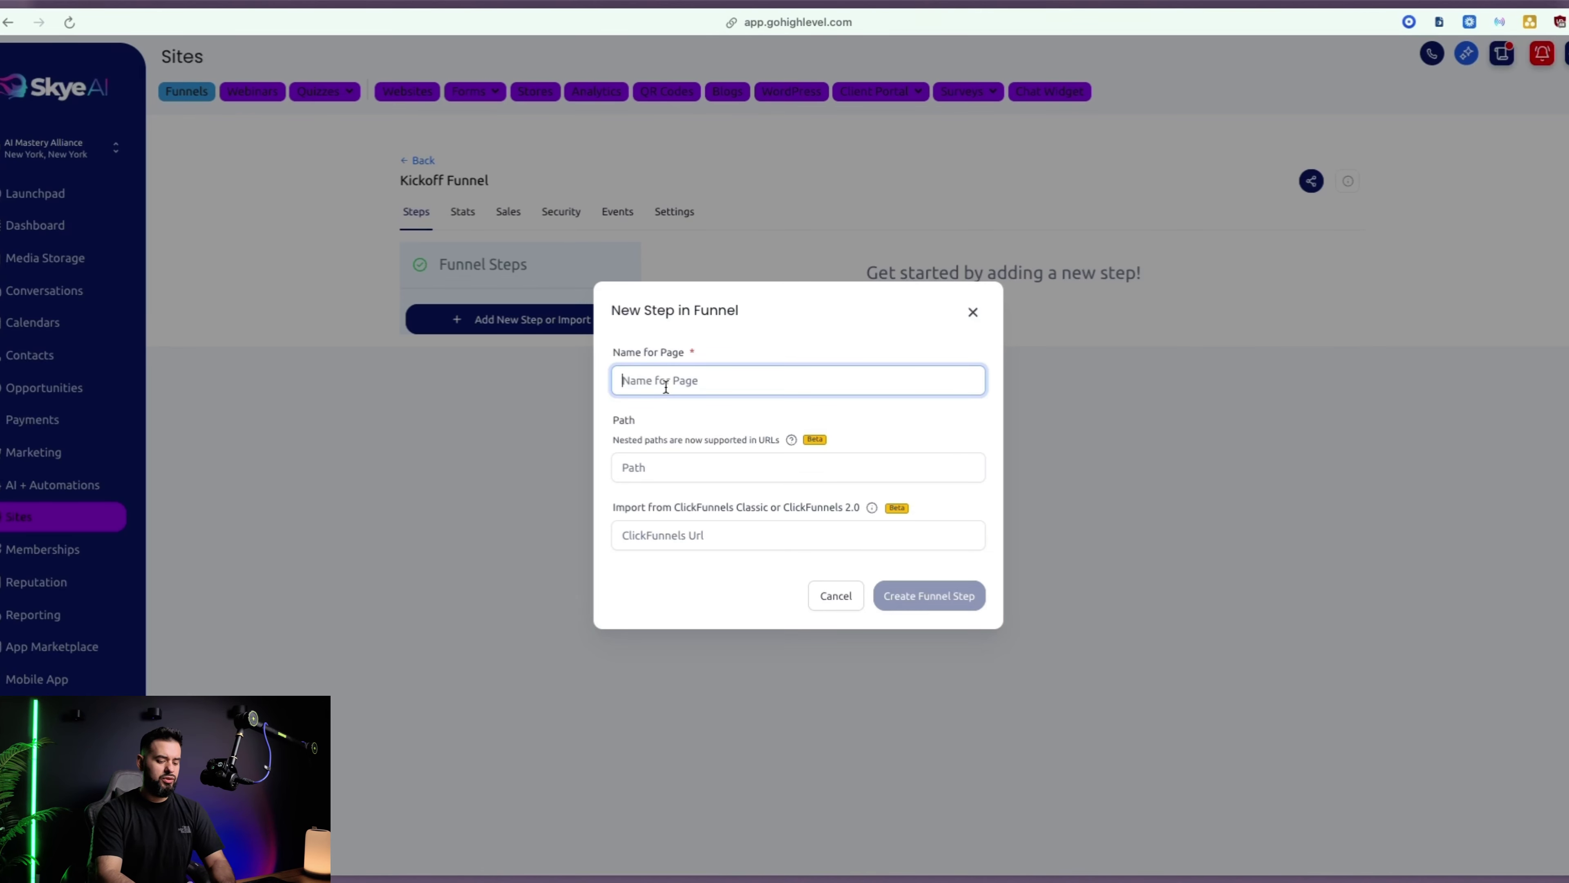
type("Kick")
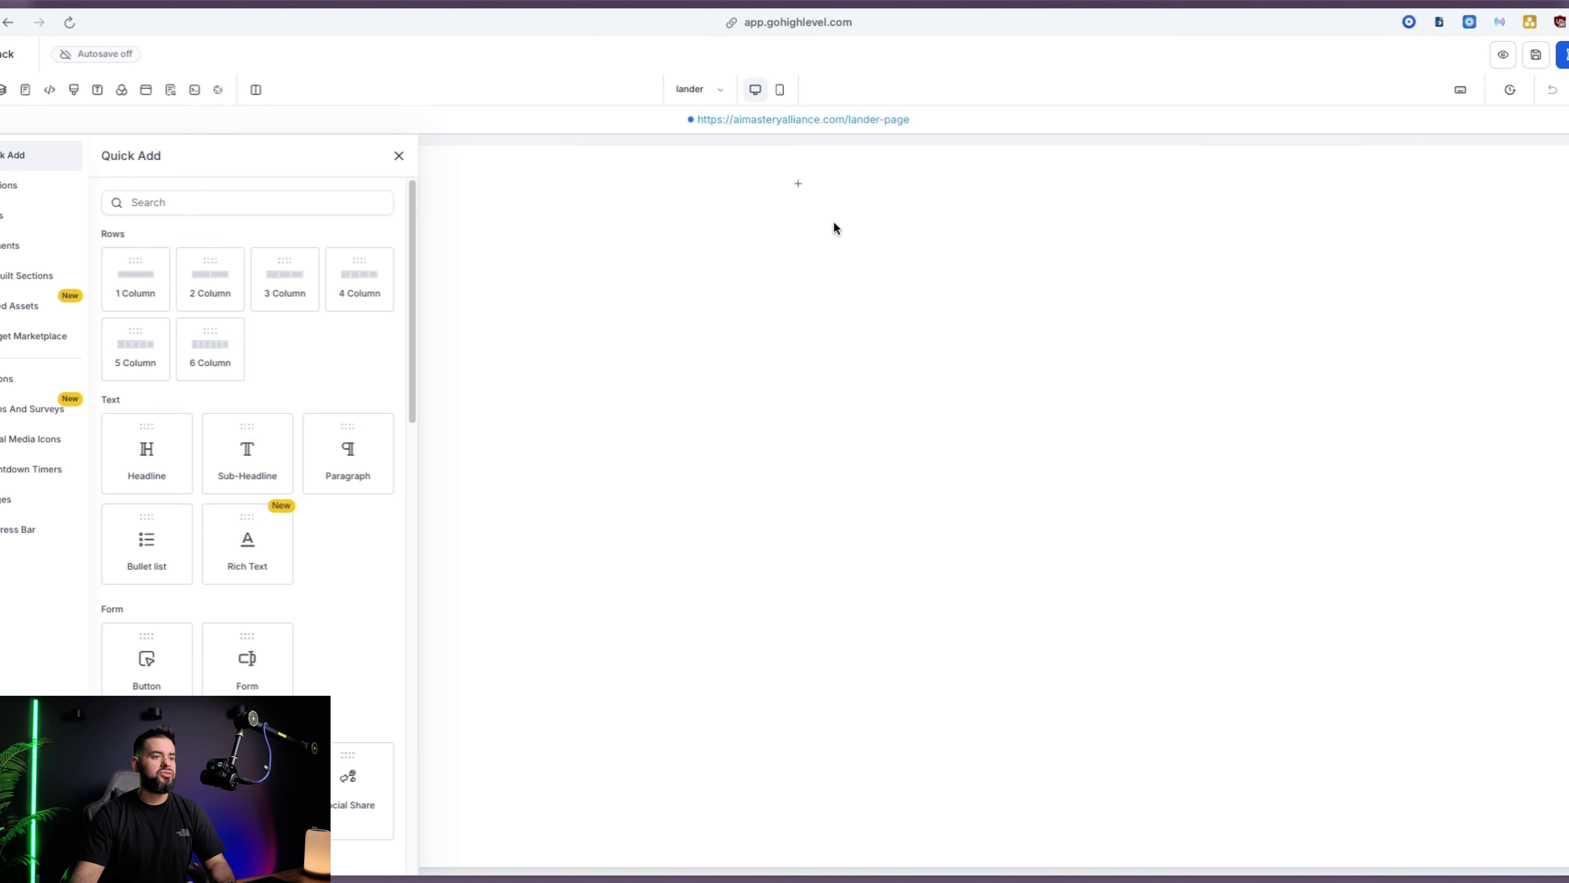
Add a one-column row with the AI MASTERY logo image at 200 px width
left_click(135, 278)
left_click_drag(132, 275, 1048, 238)
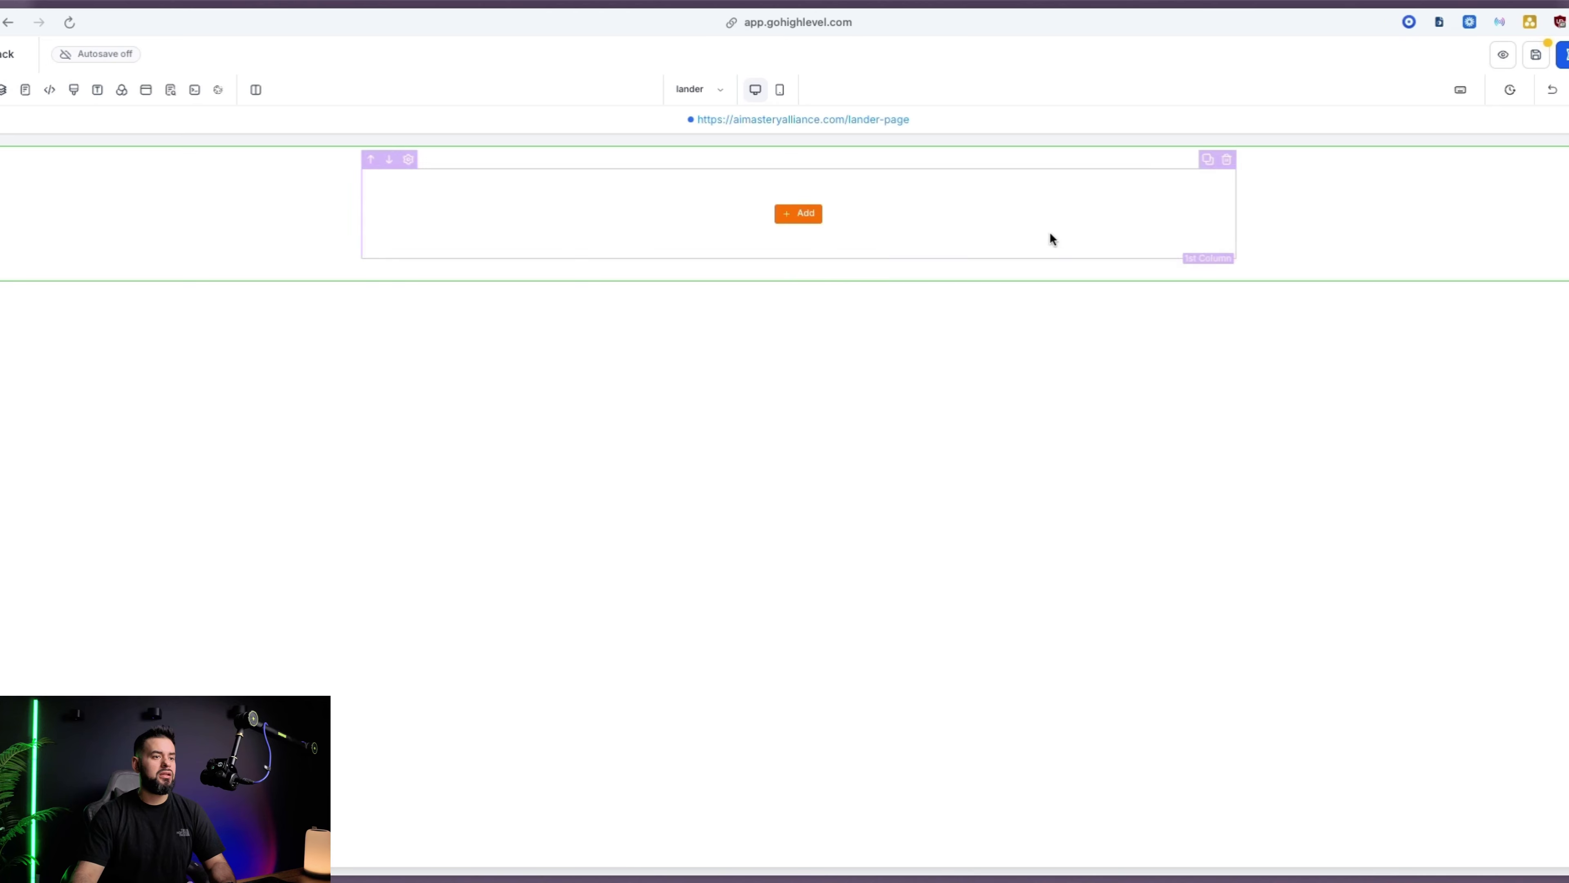
left_click(780, 217)
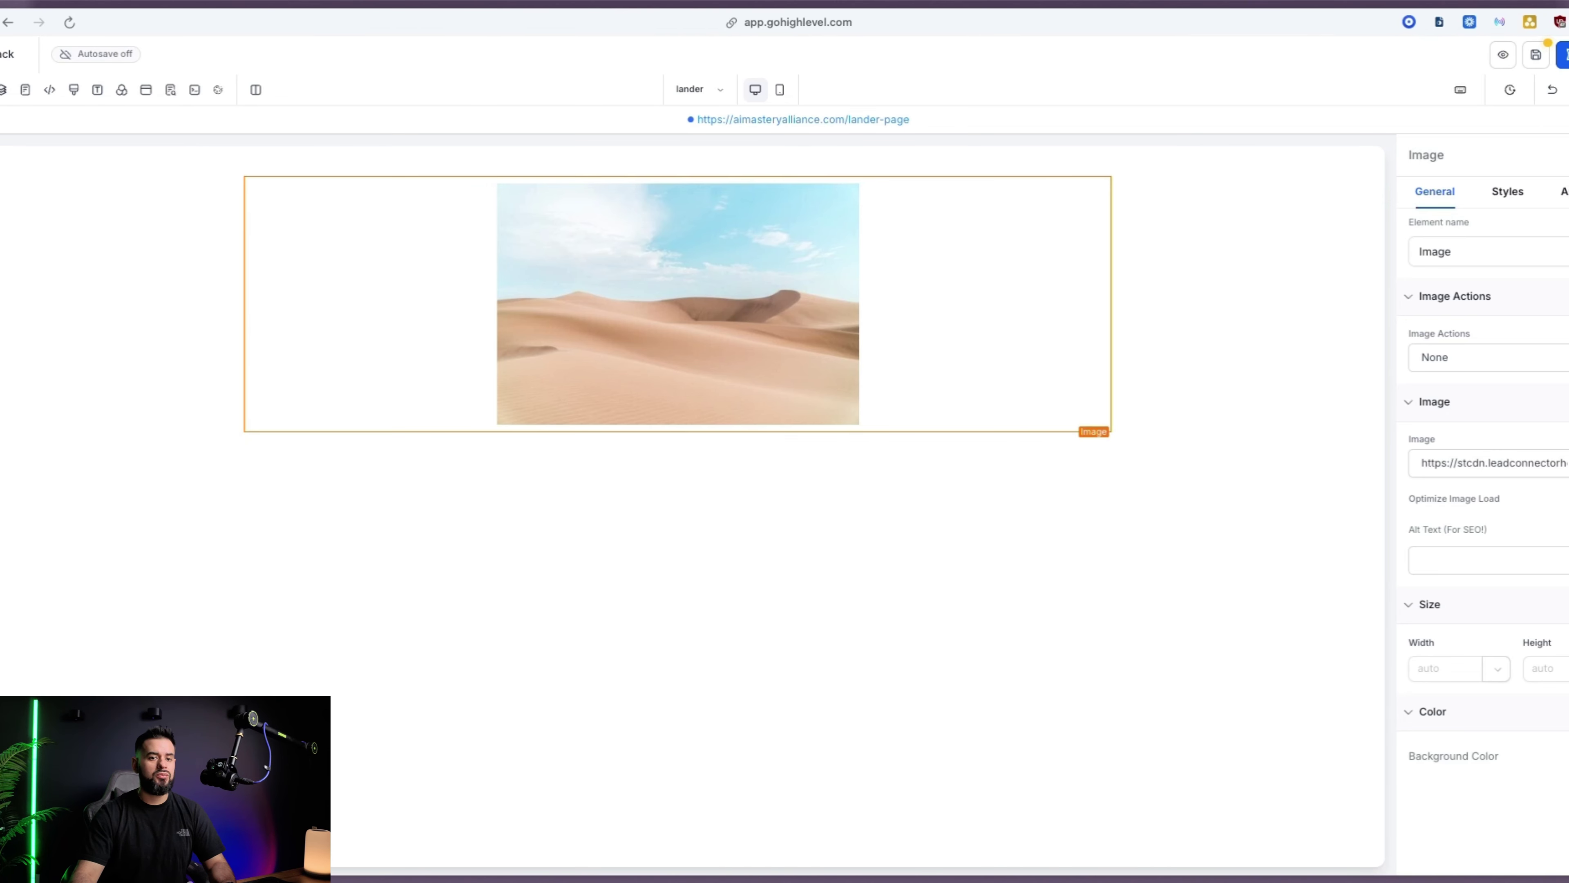
left_click(797, 396)
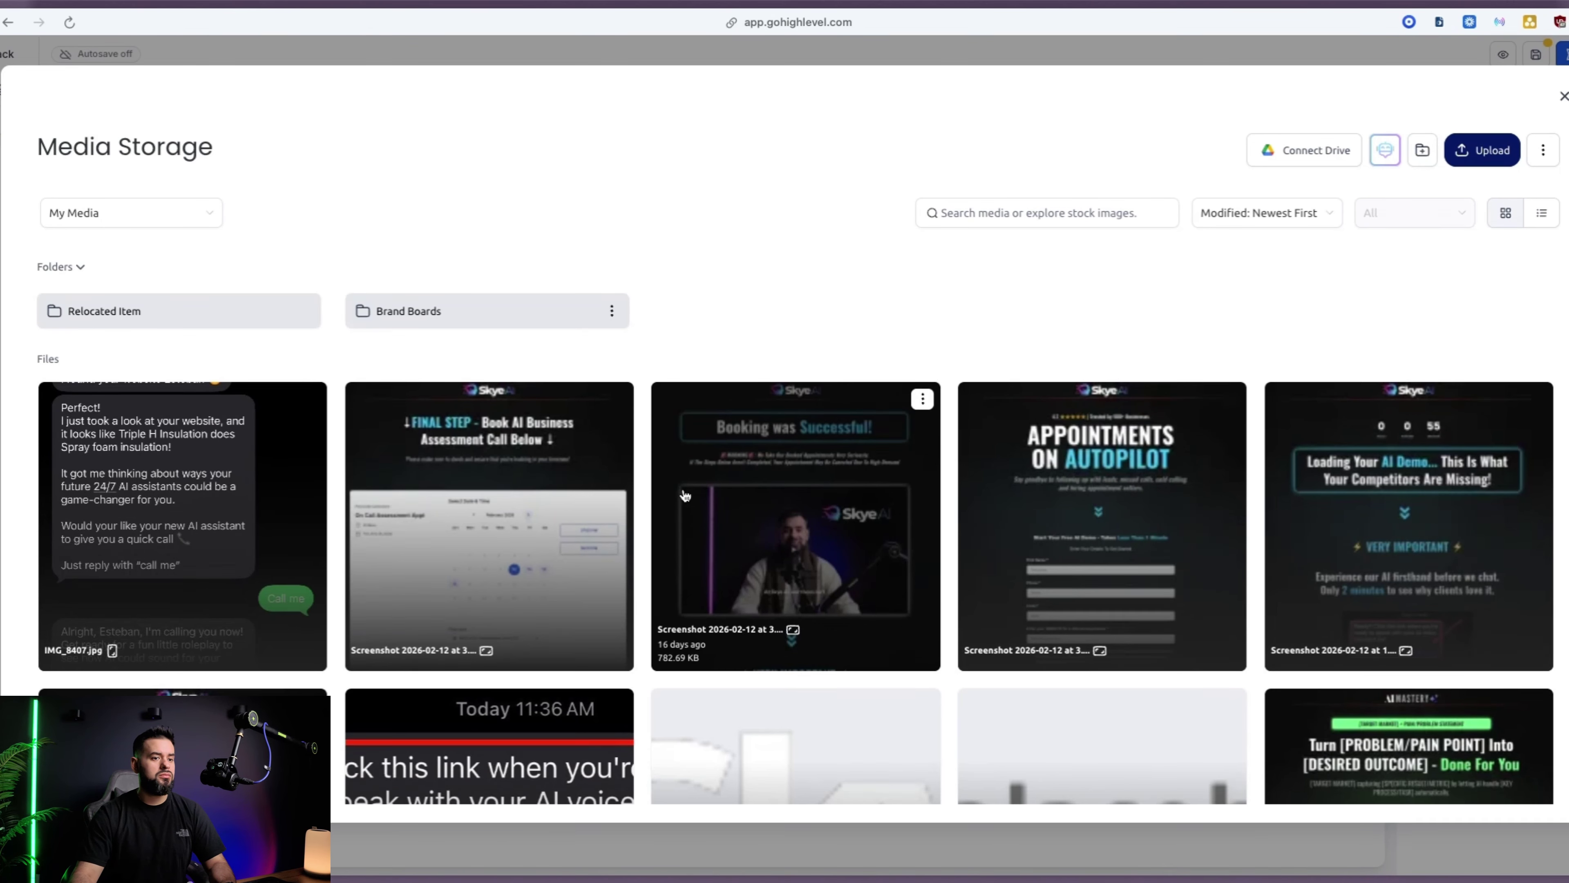
scroll(685, 495, "down", 10)
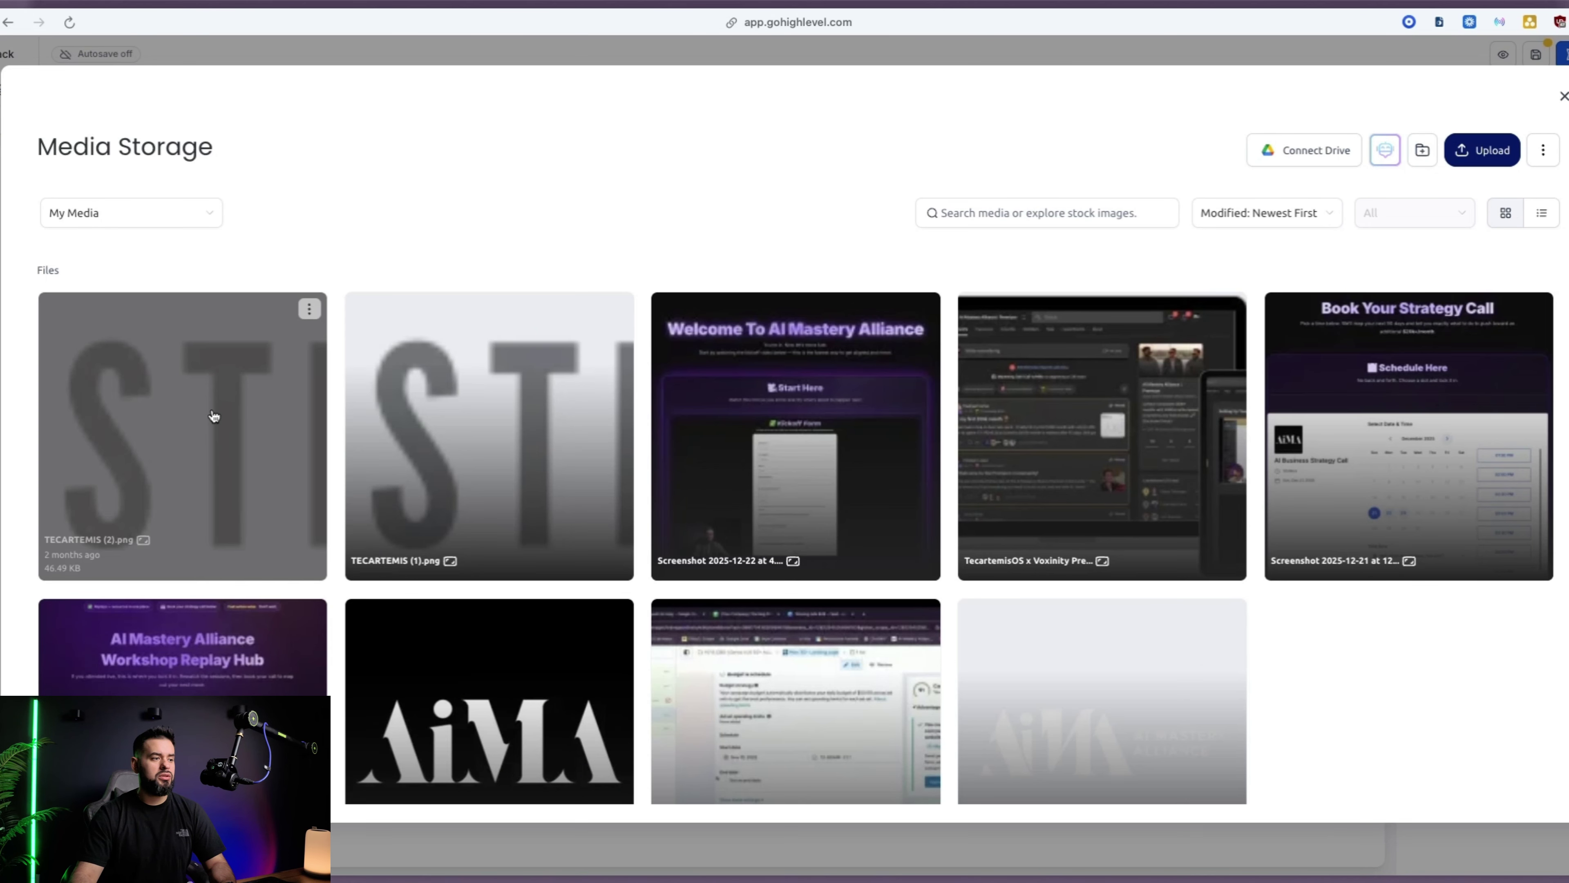
left_click(210, 413)
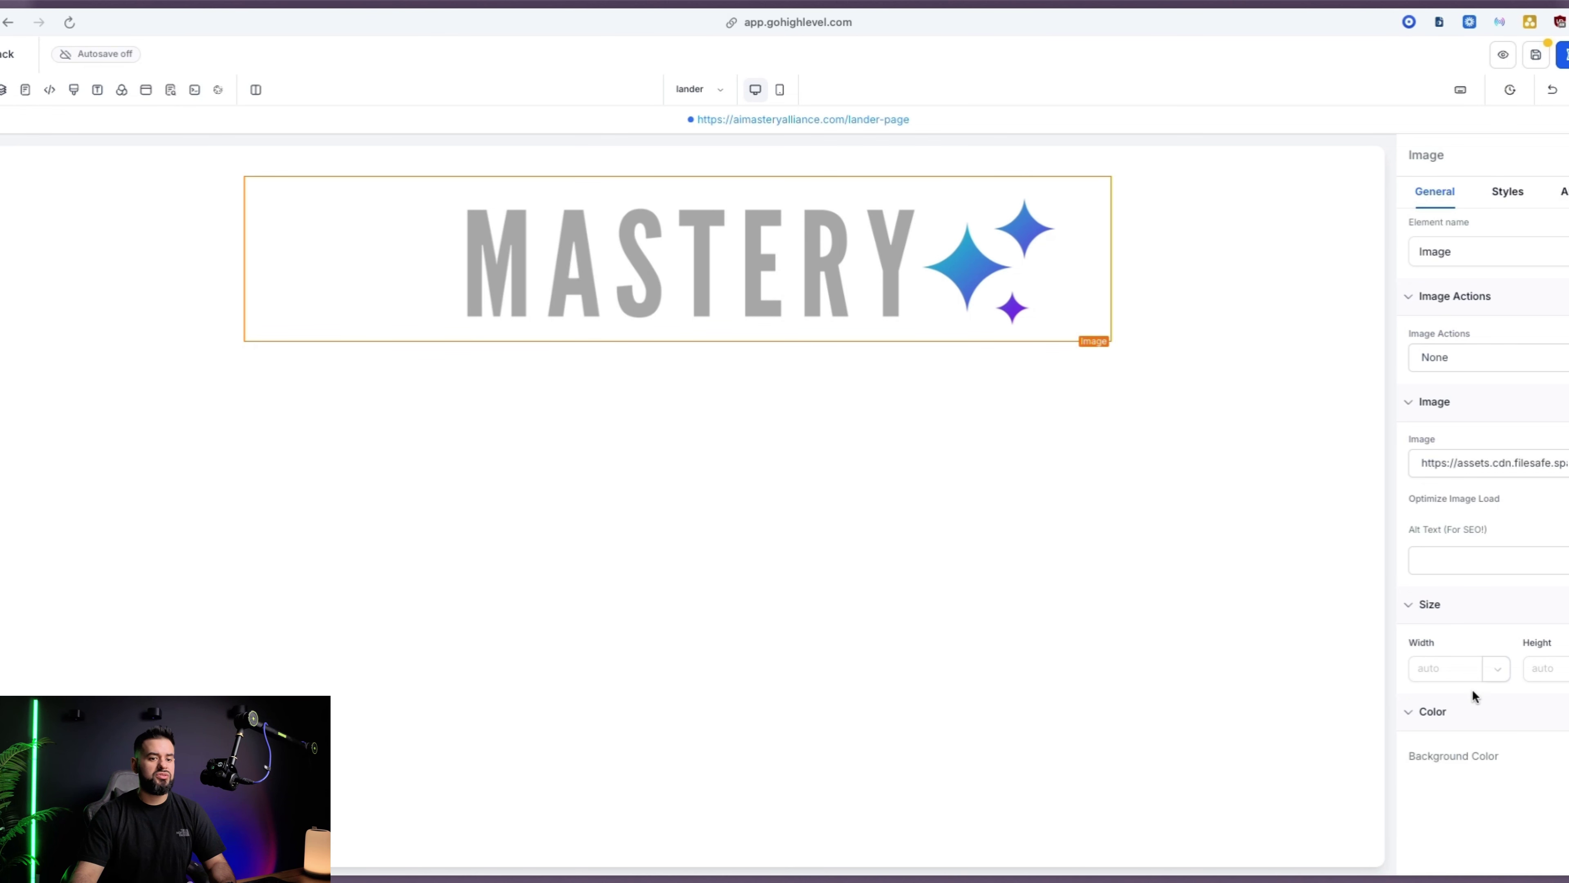
left_click(1450, 674)
type("200")
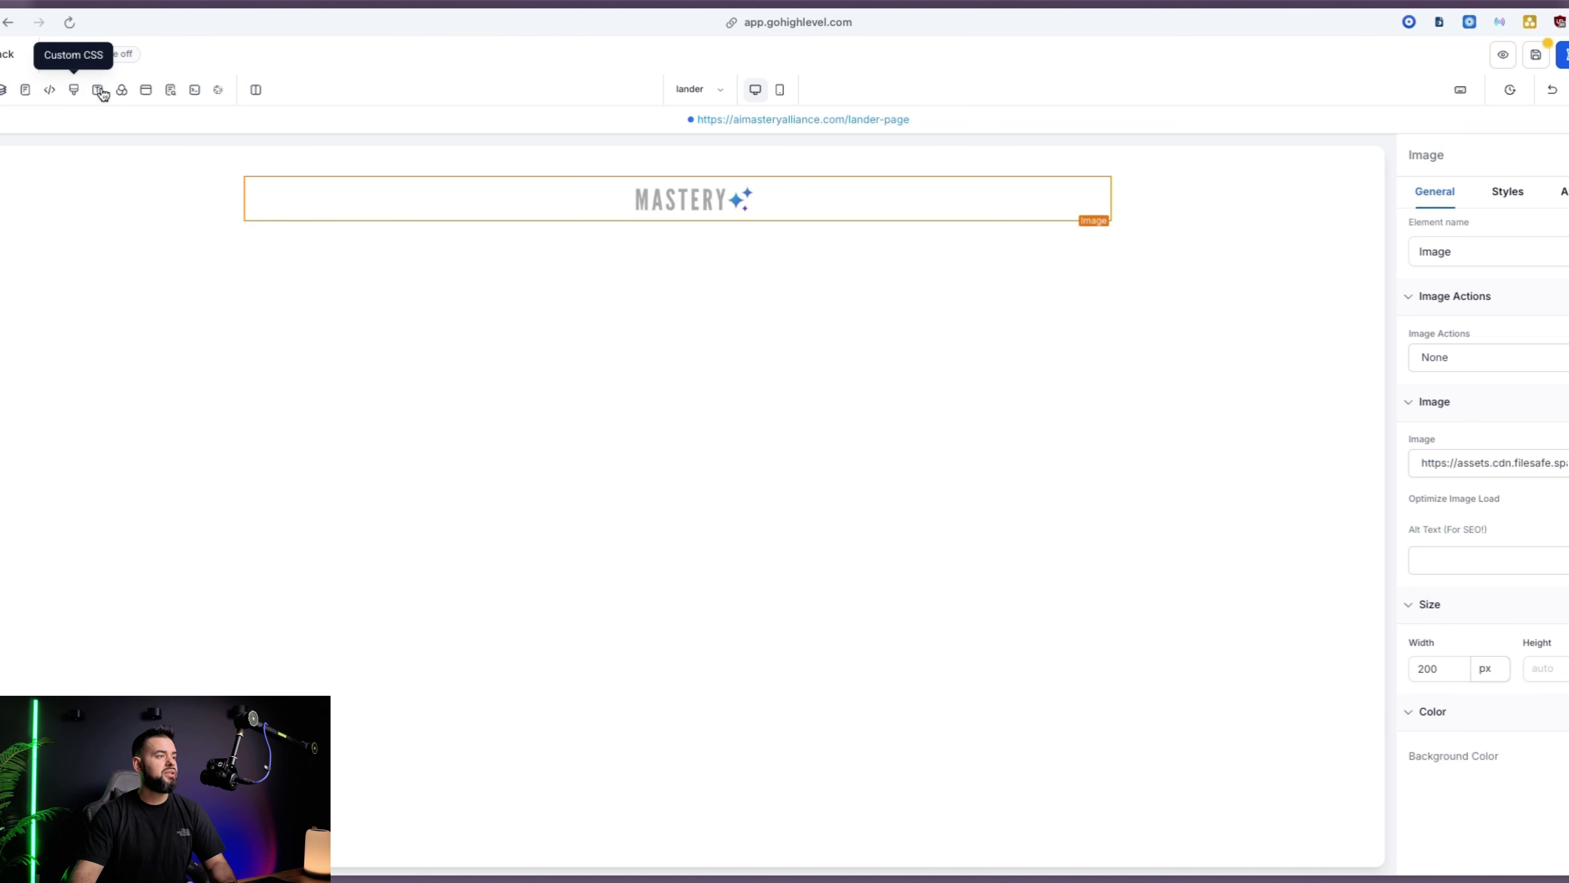
Set the page background to black and add a white headline below the logo
left_click(121, 90)
left_click(198, 276)
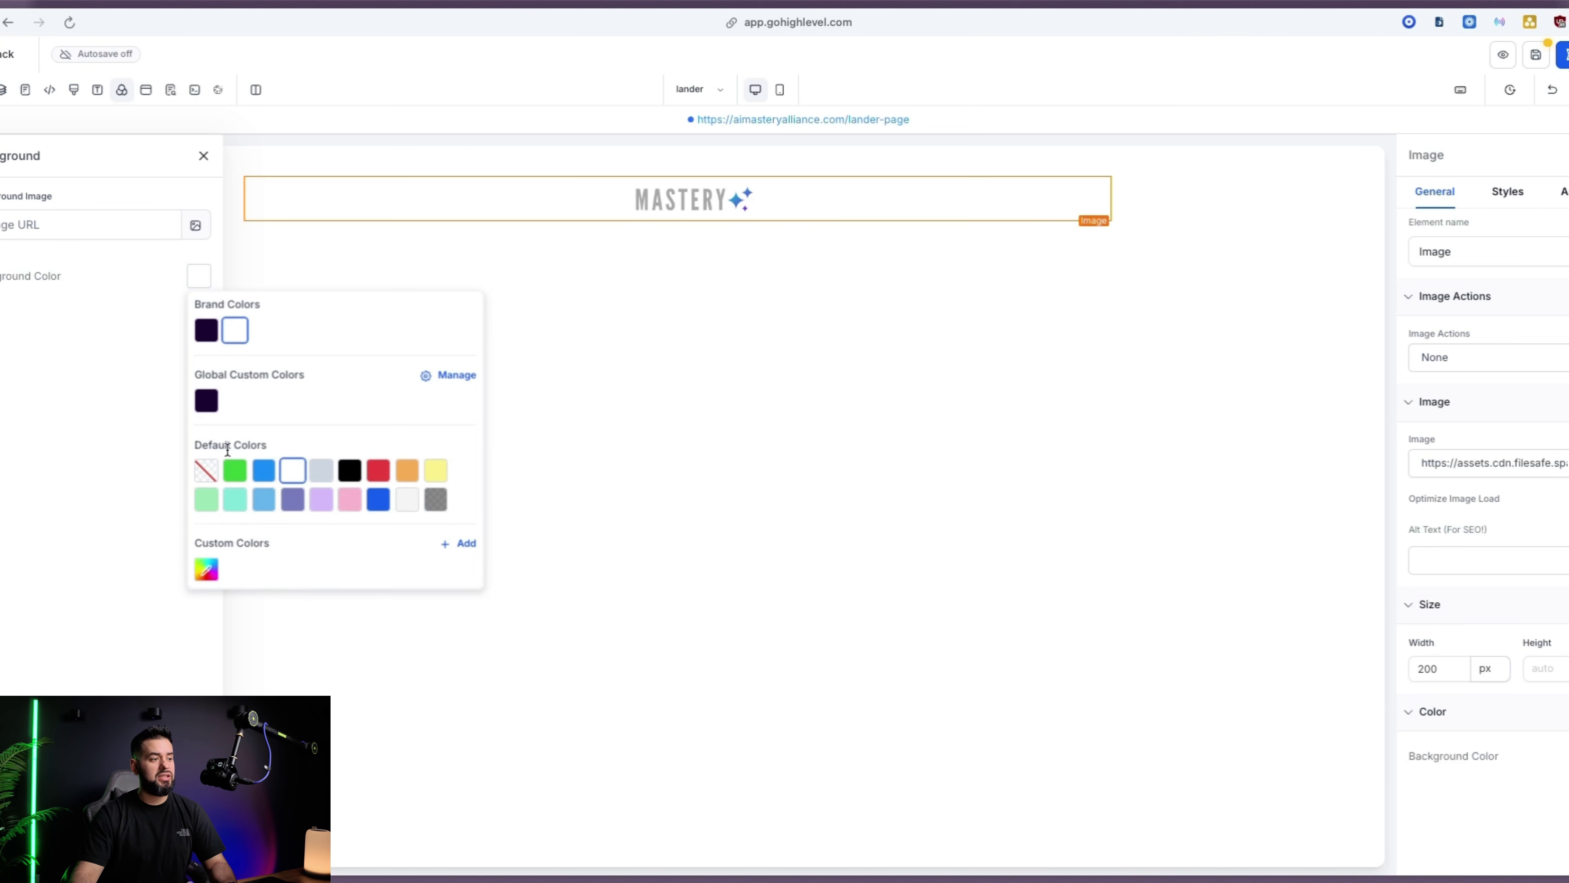
left_click(349, 470)
left_click(677, 251)
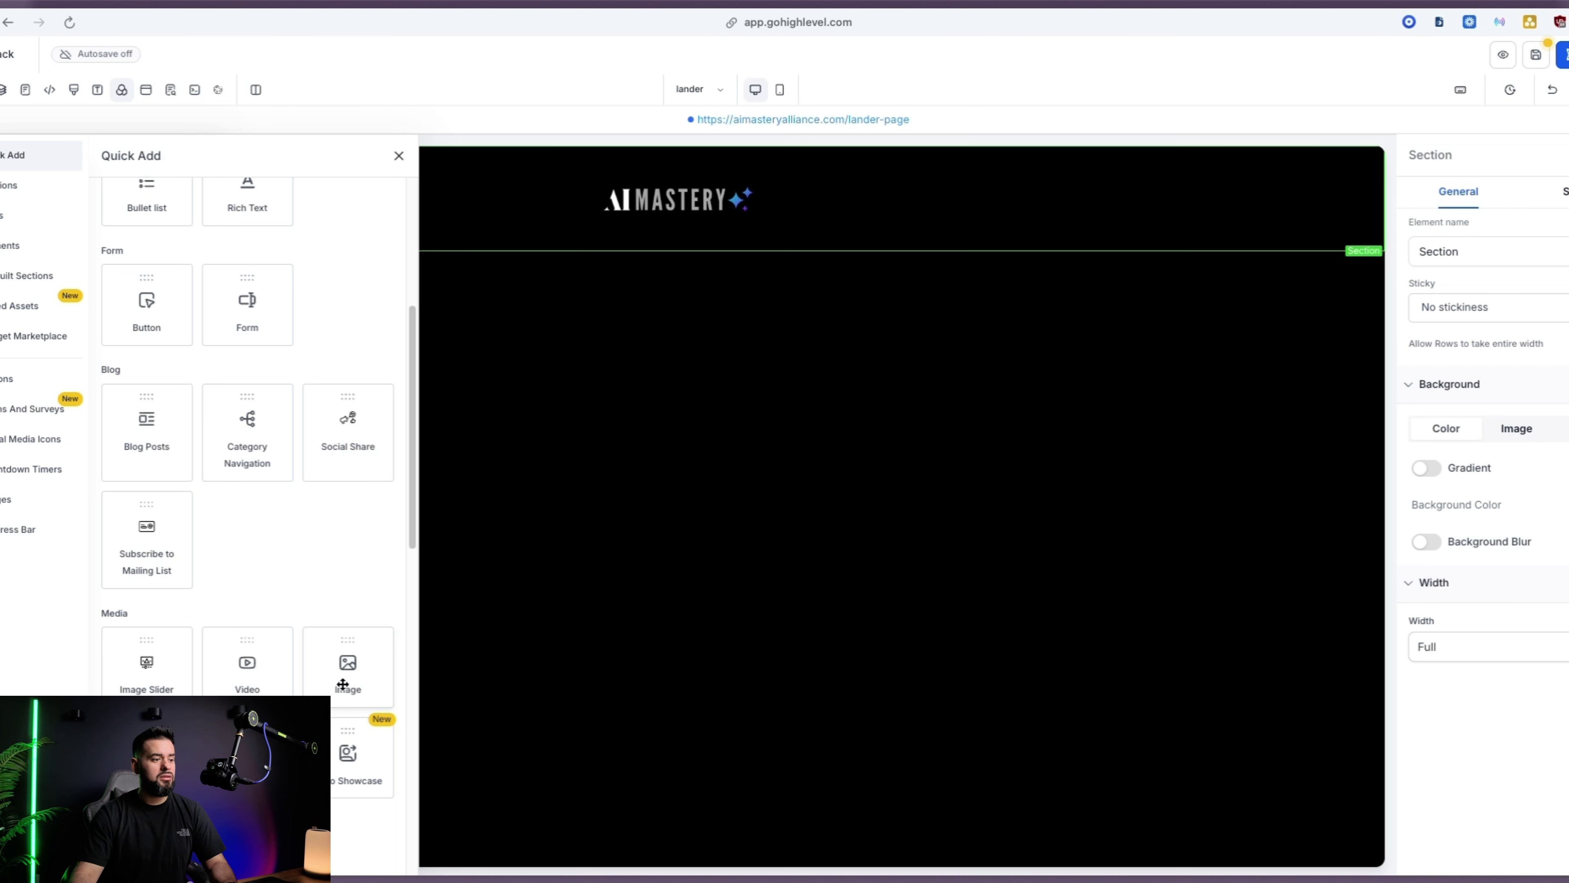
scroll(186, 372, "up", 5)
left_click(220, 491)
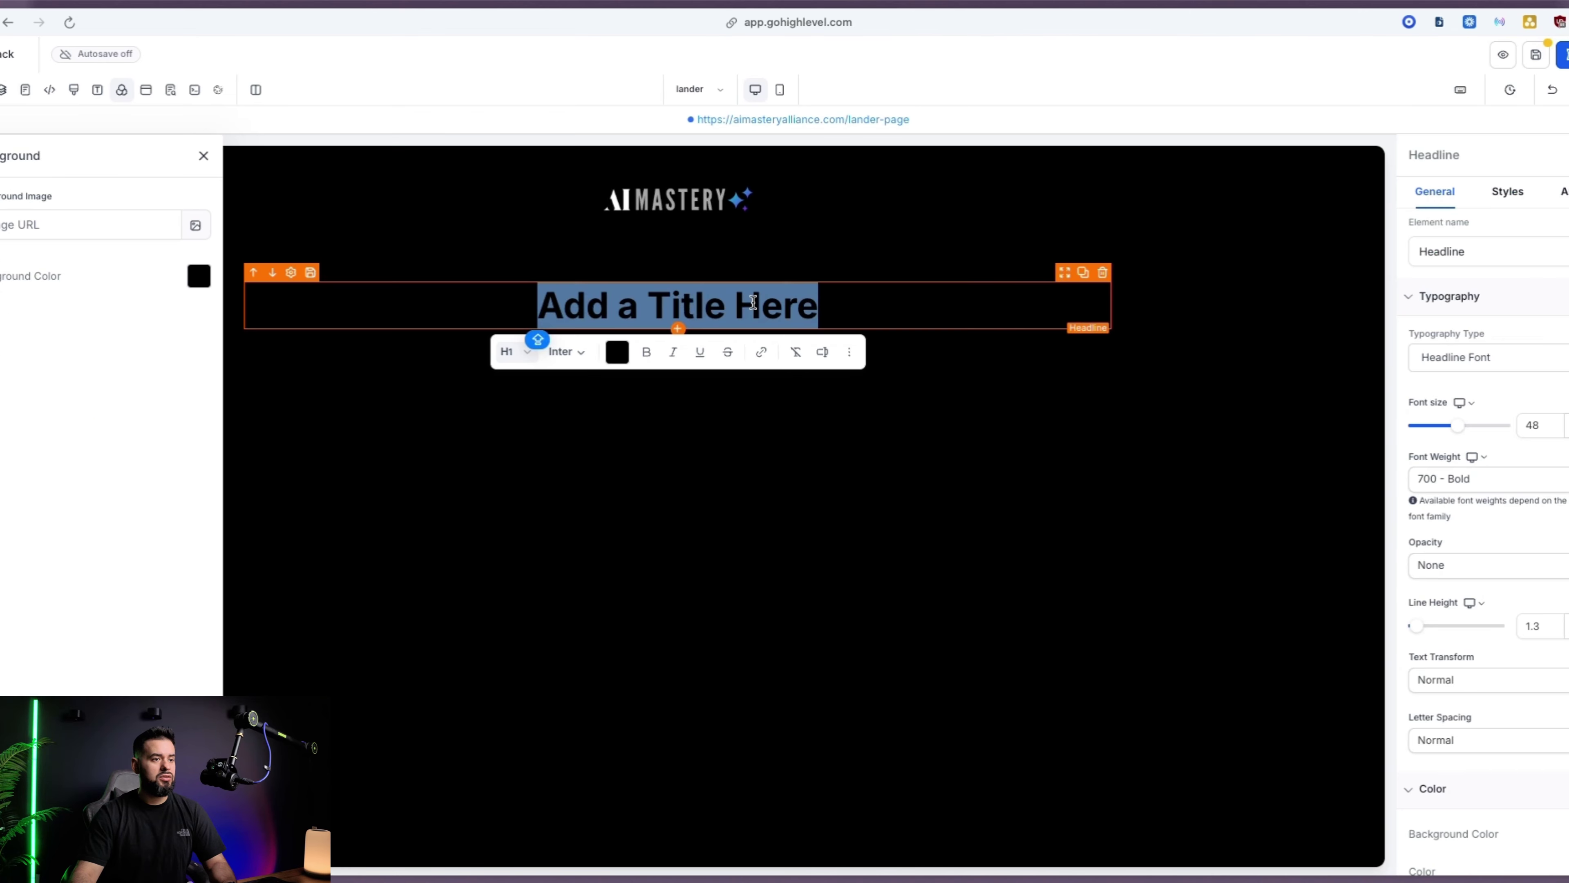
left_click(619, 352)
left_click(652, 406)
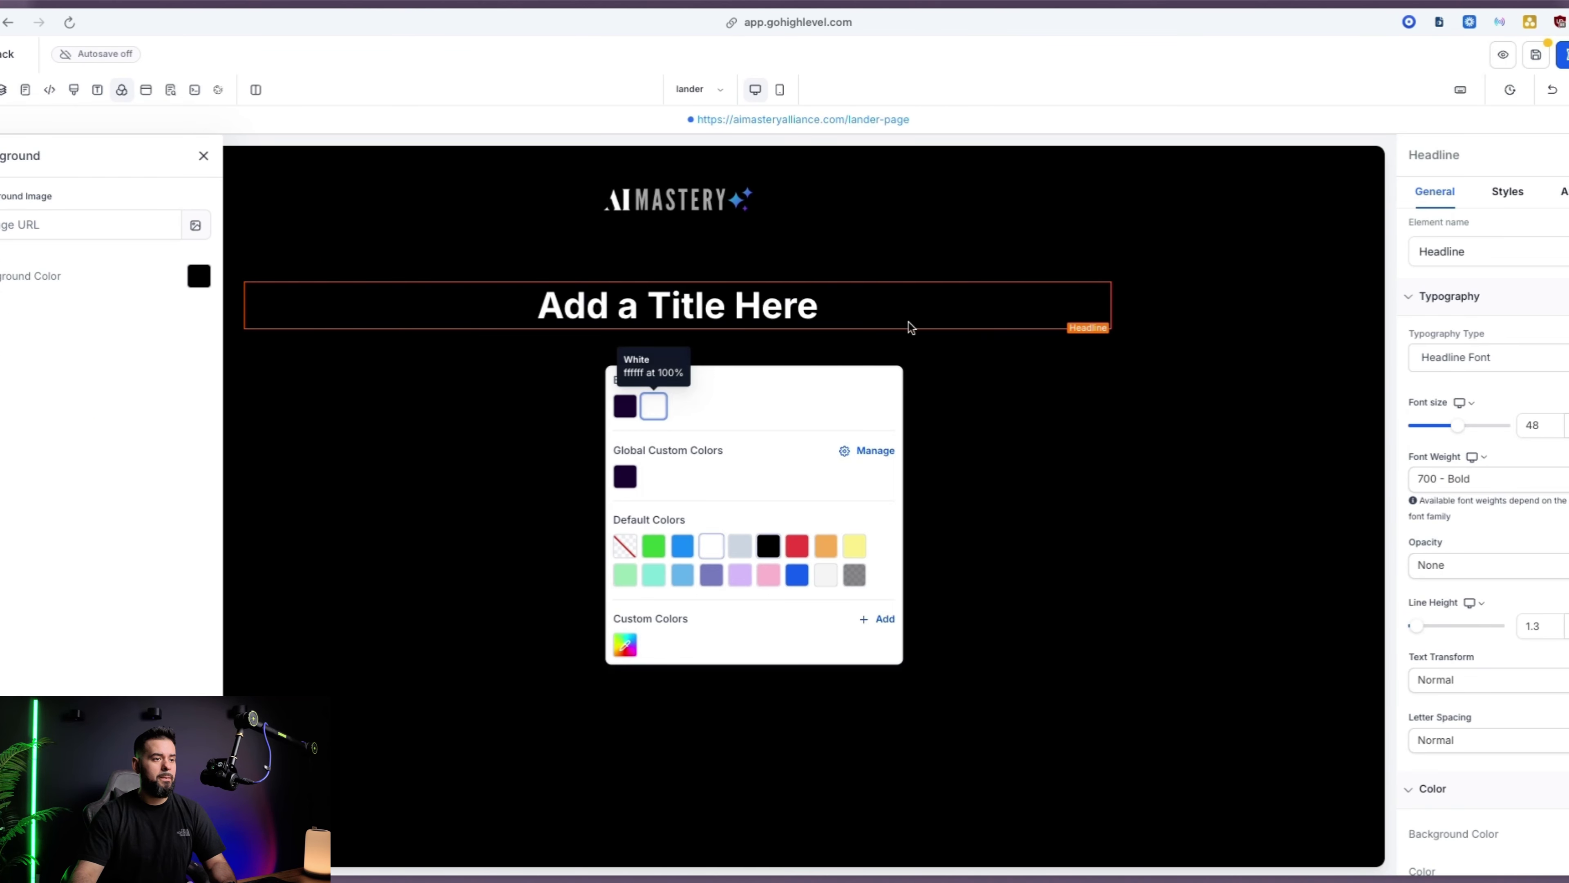
left_click(685, 374)
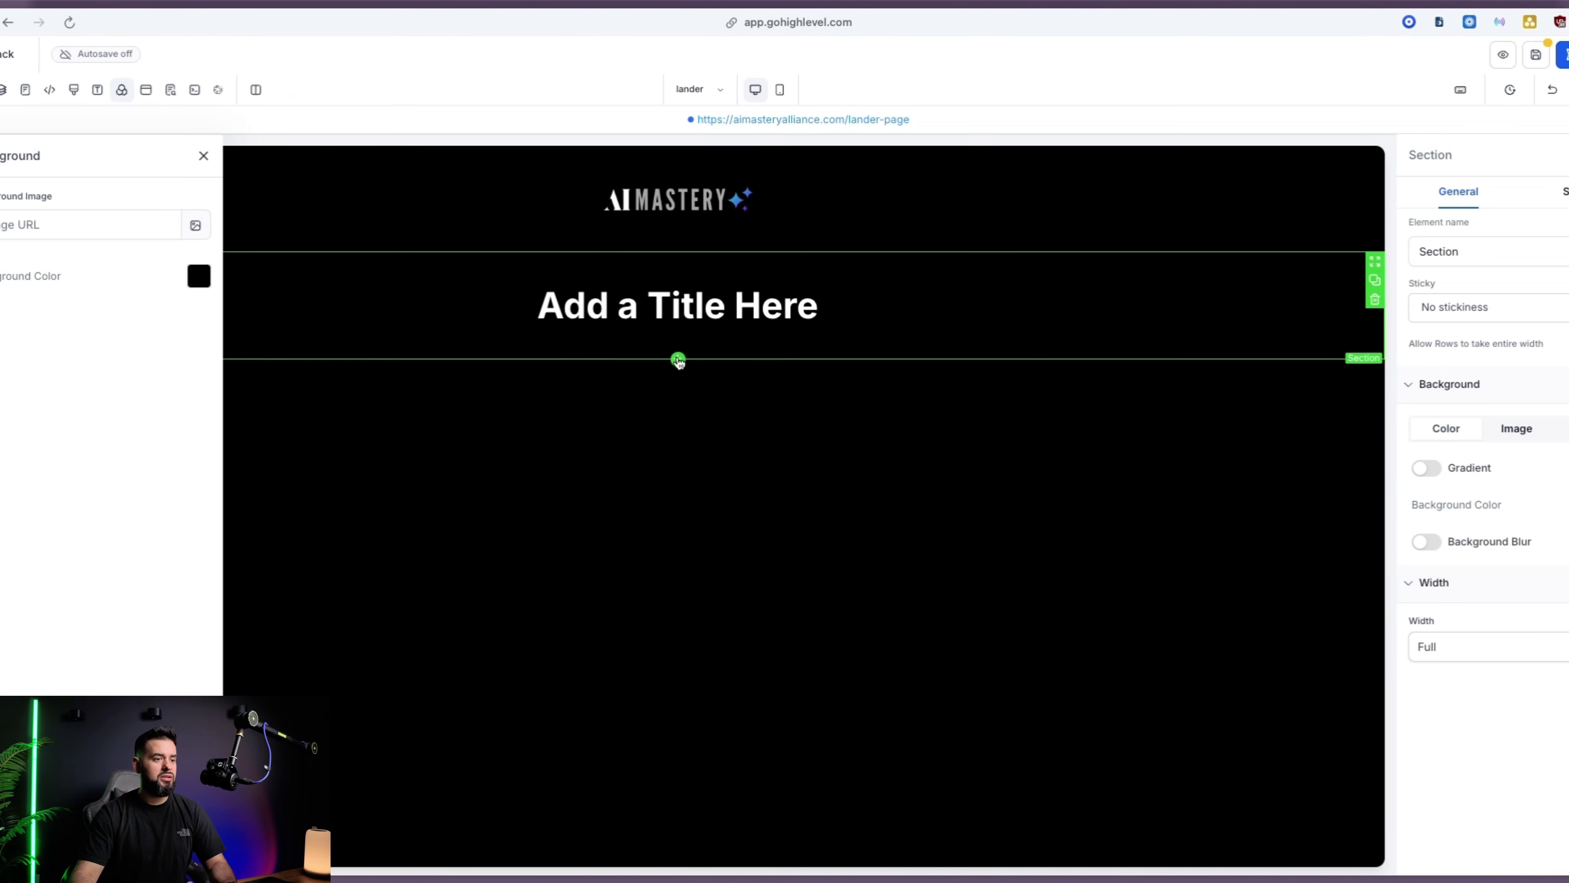
Add a video element in a new row under the headline
left_click(678, 358)
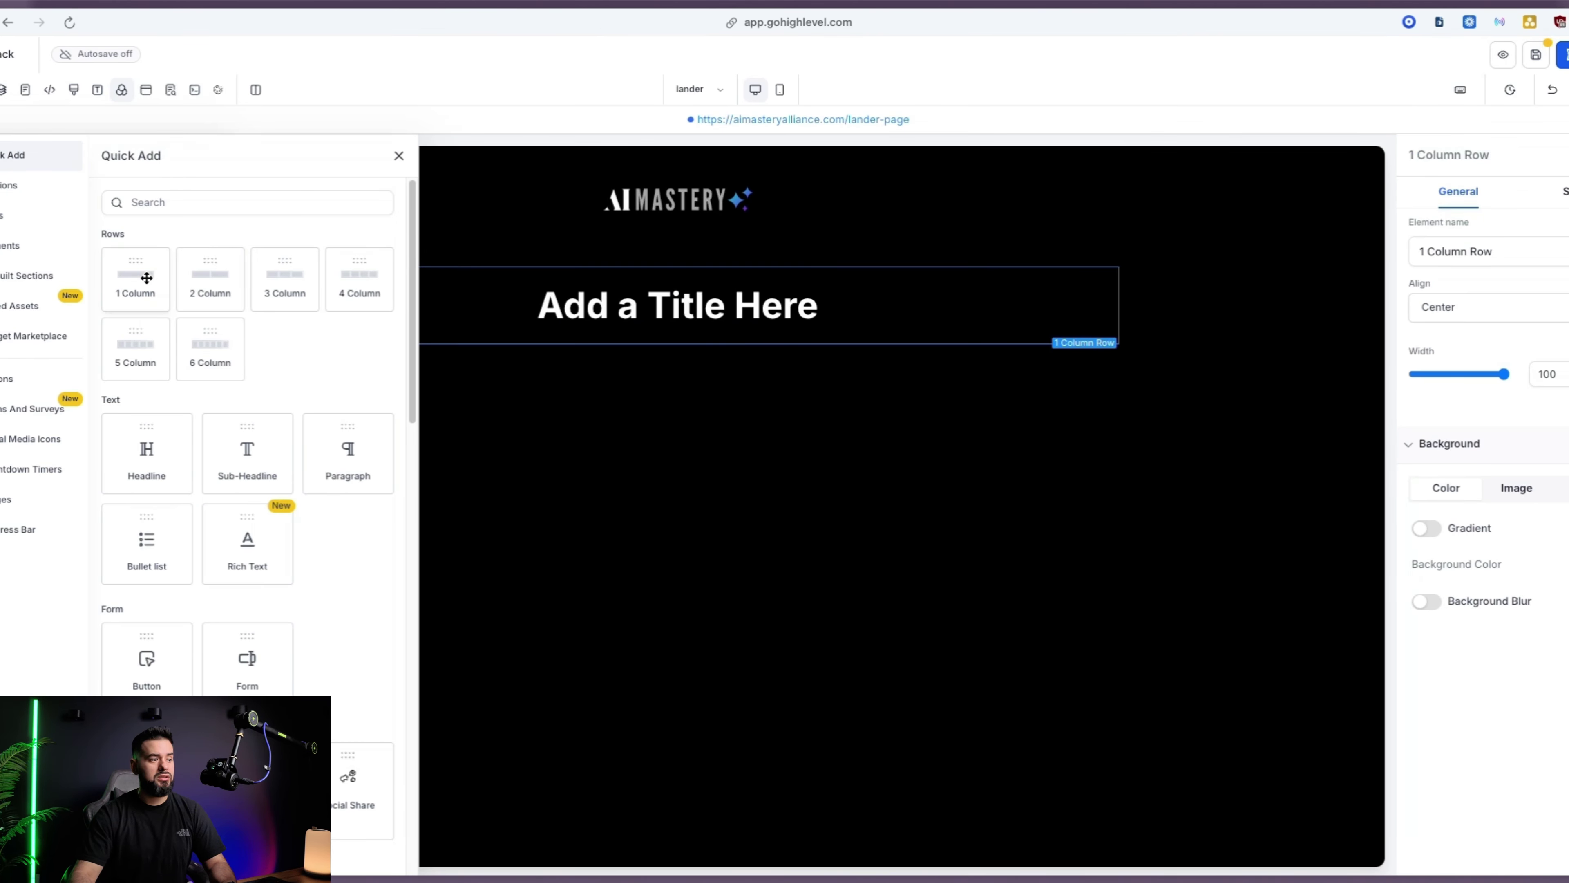
scroll(248, 433, "down", 7)
left_click_drag(285, 655, 664, 432)
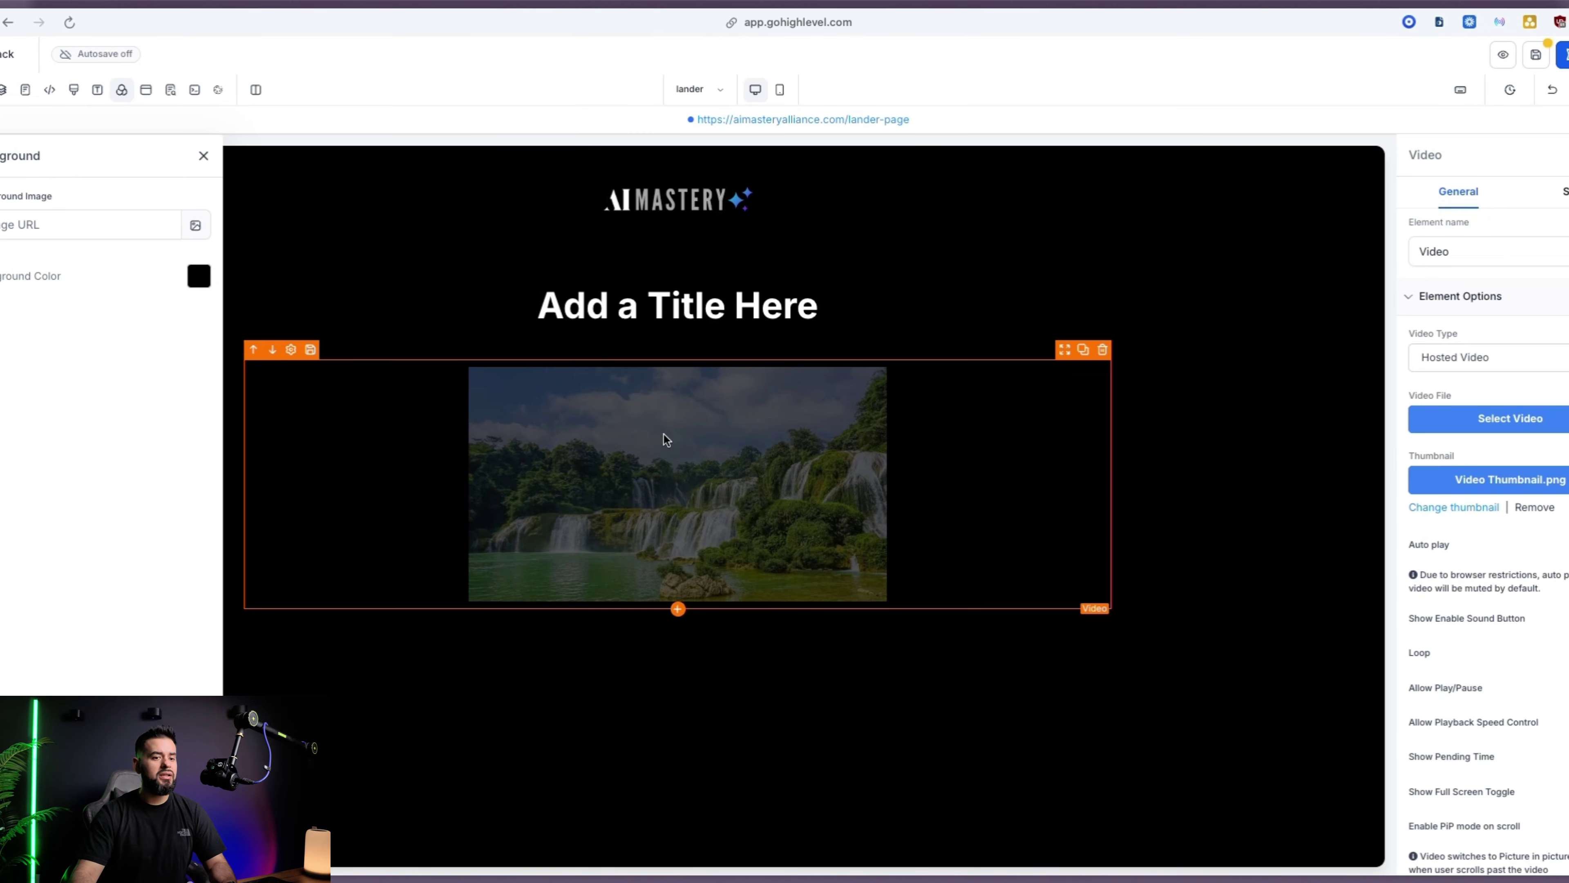
left_click(204, 156)
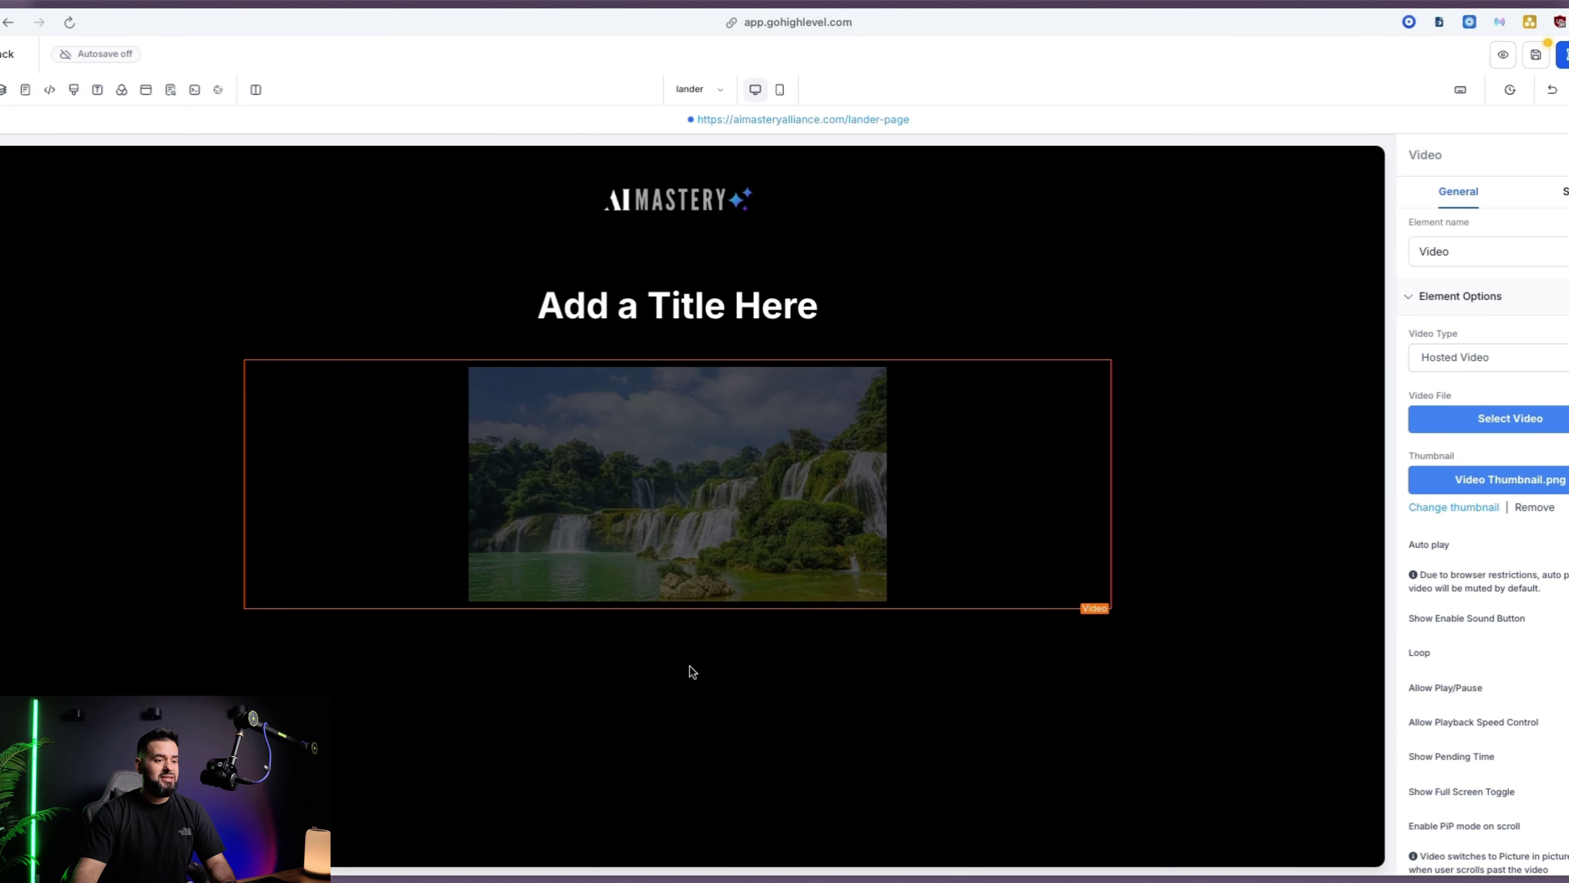
Add a form element below the video using Form 9
left_click(679, 640)
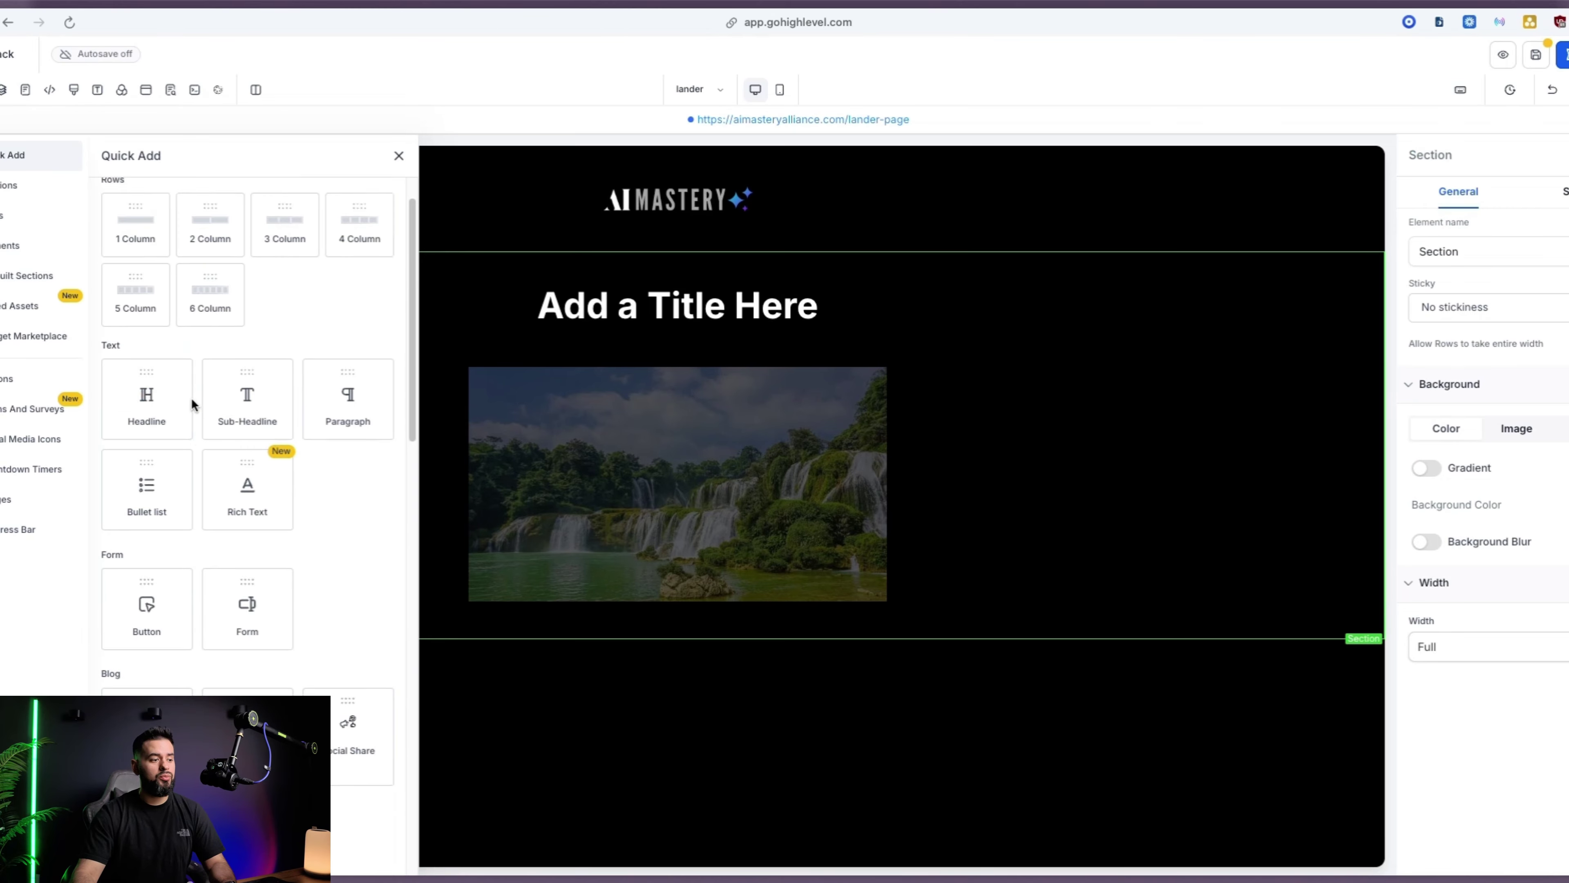
scroll(334, 578, "down", 5)
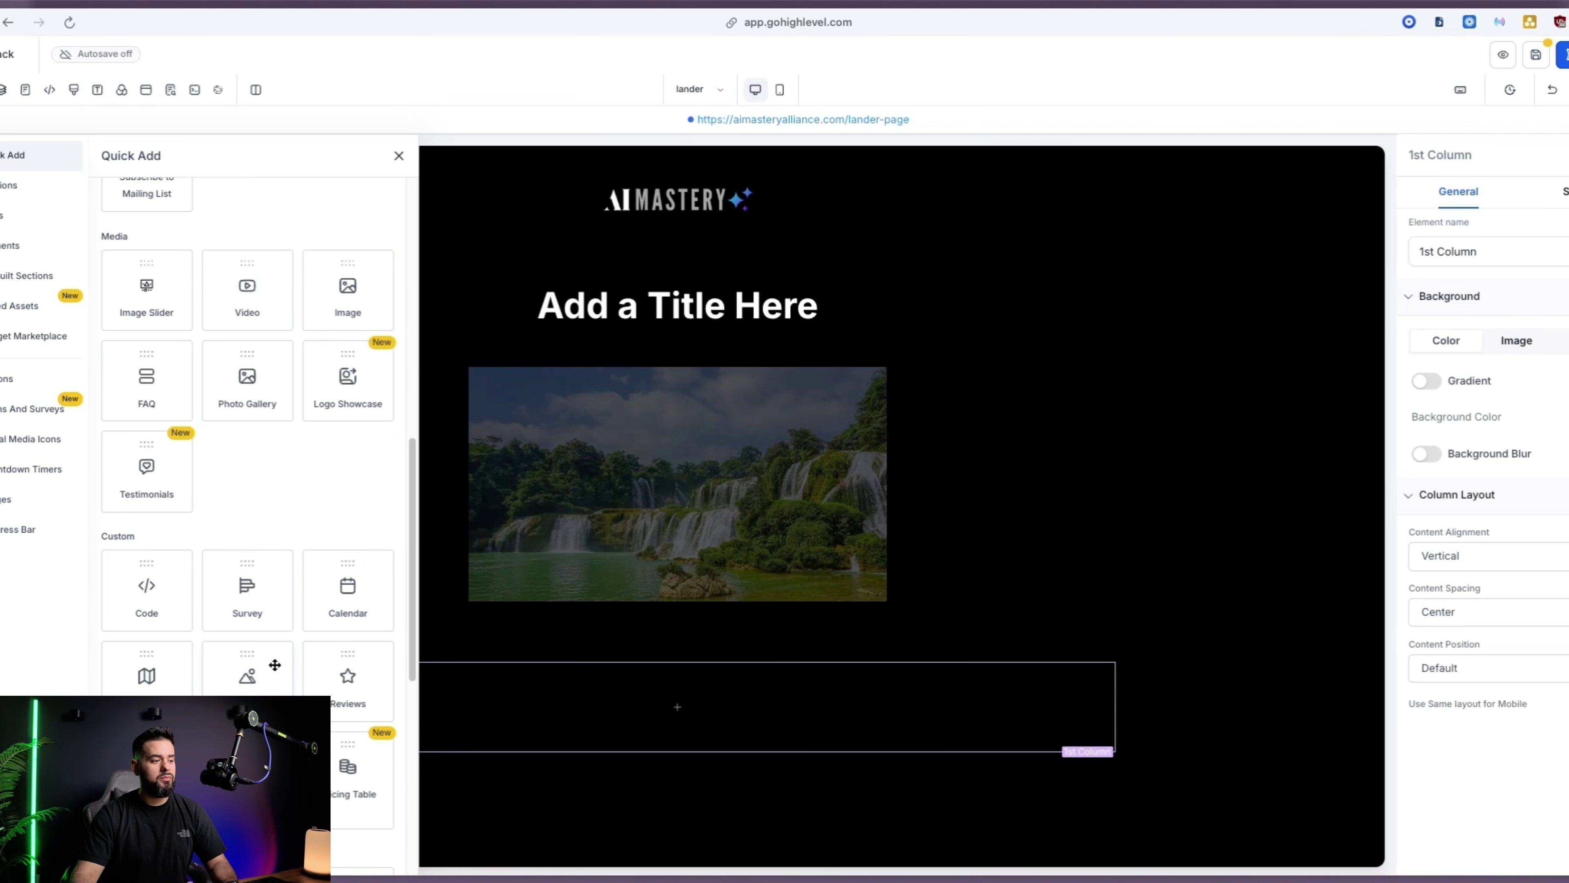
scroll(238, 519, "up", 5)
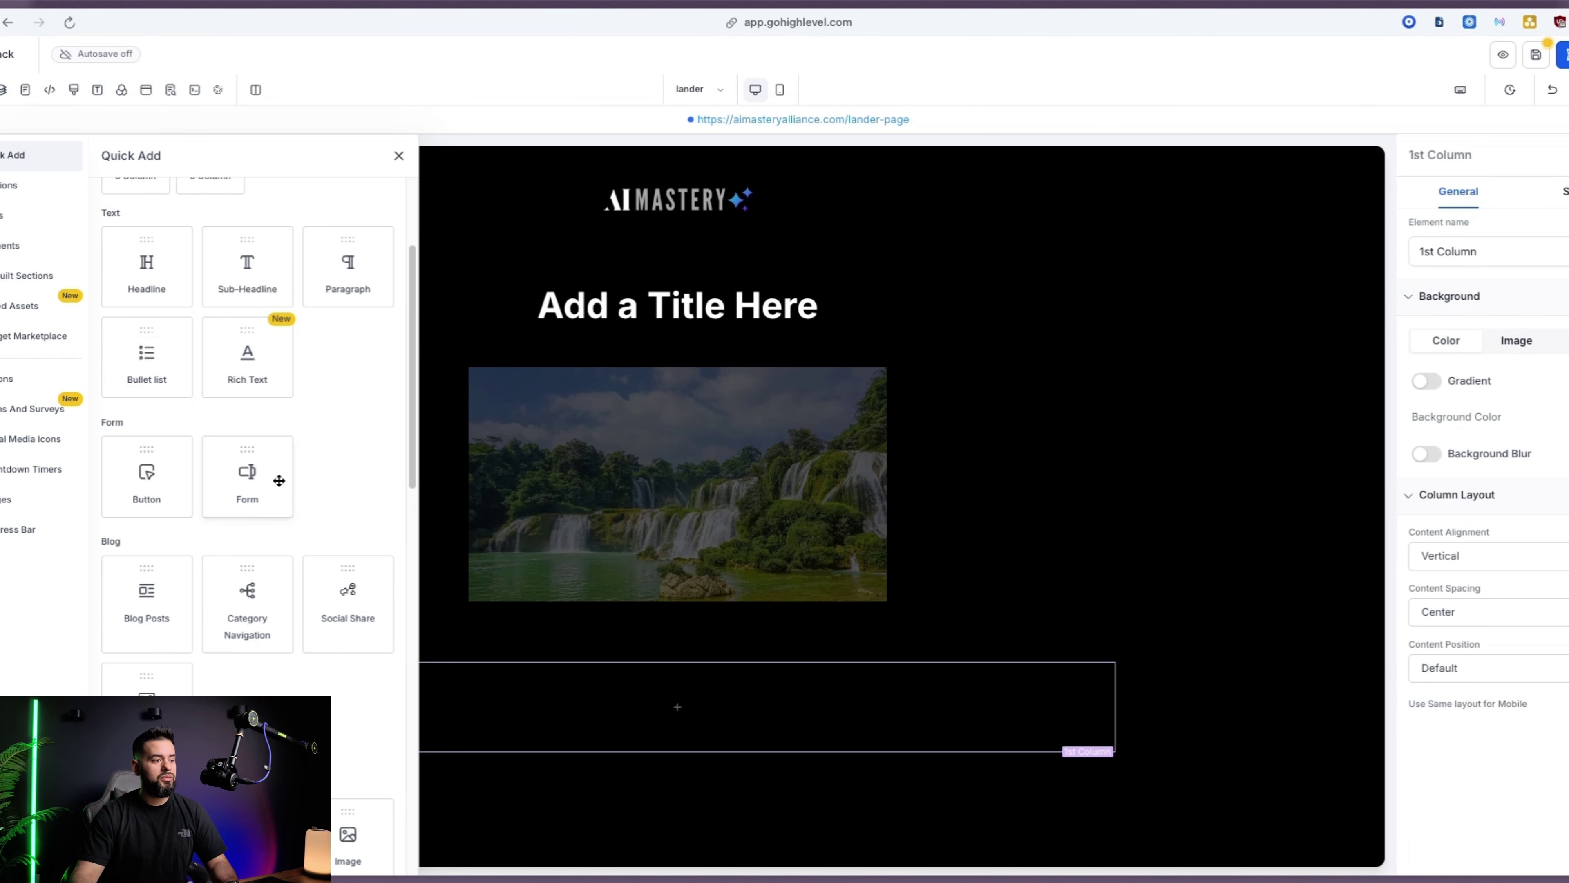
left_click(272, 494)
left_click(803, 388)
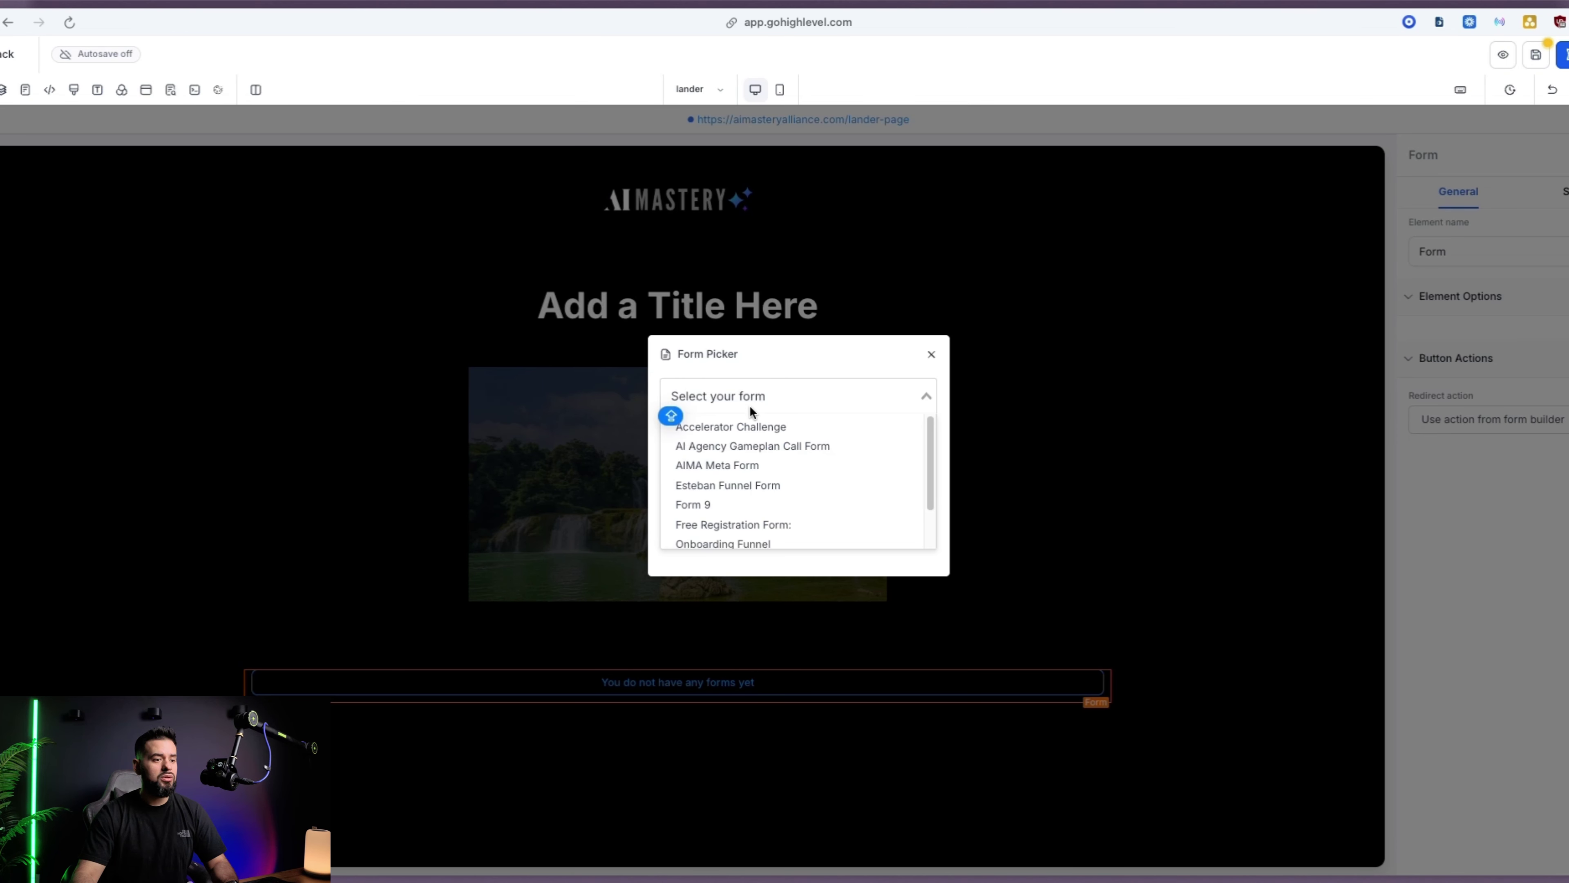
left_click(717, 504)
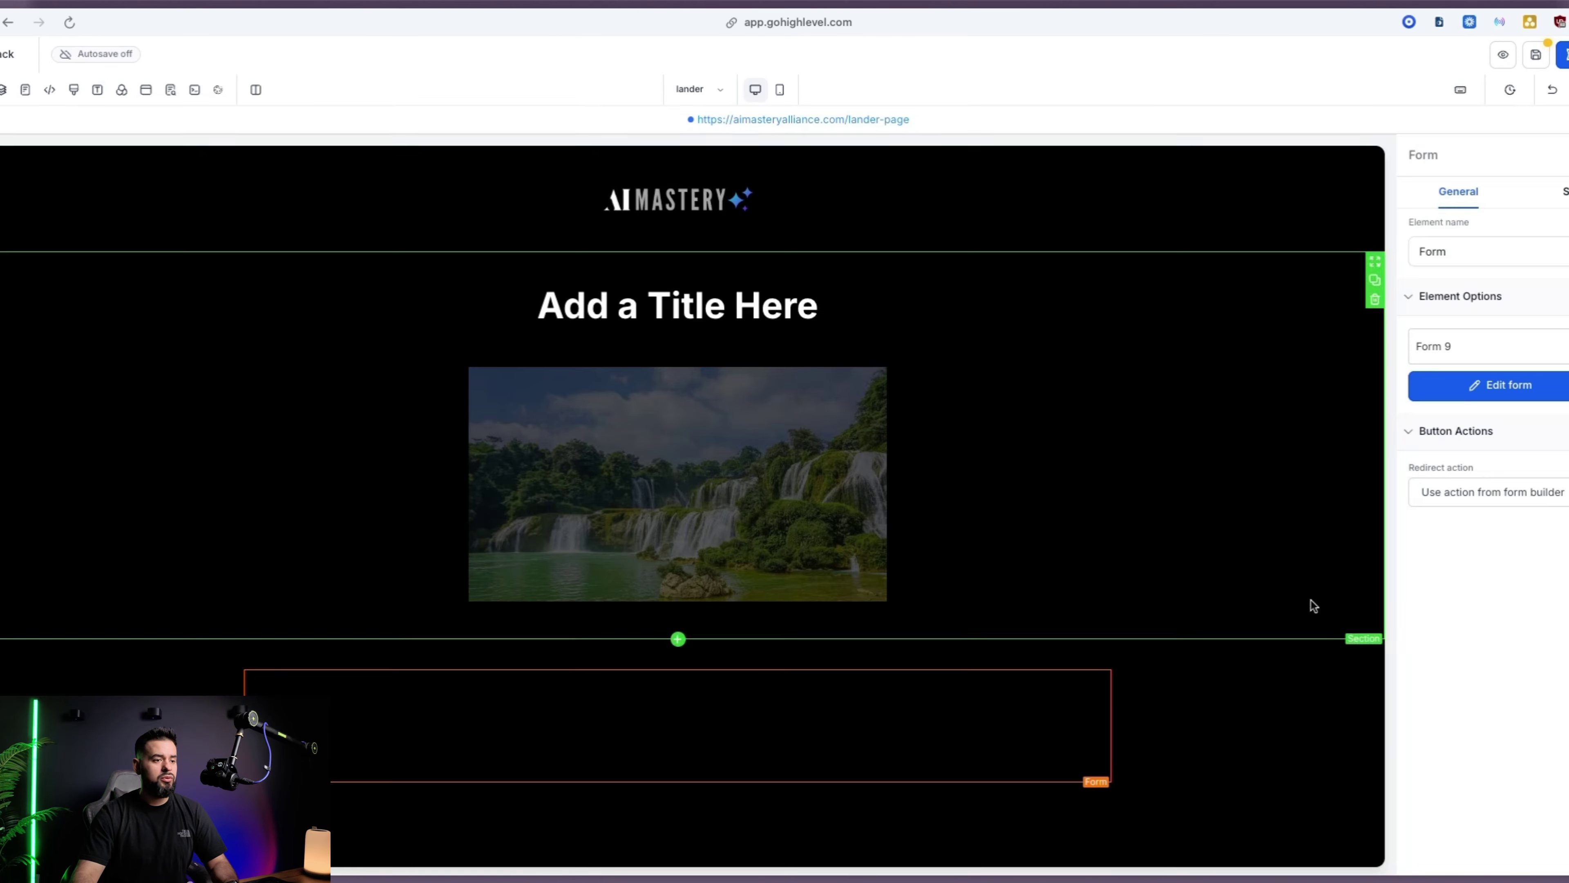
scroll(655, 717, "down", 5)
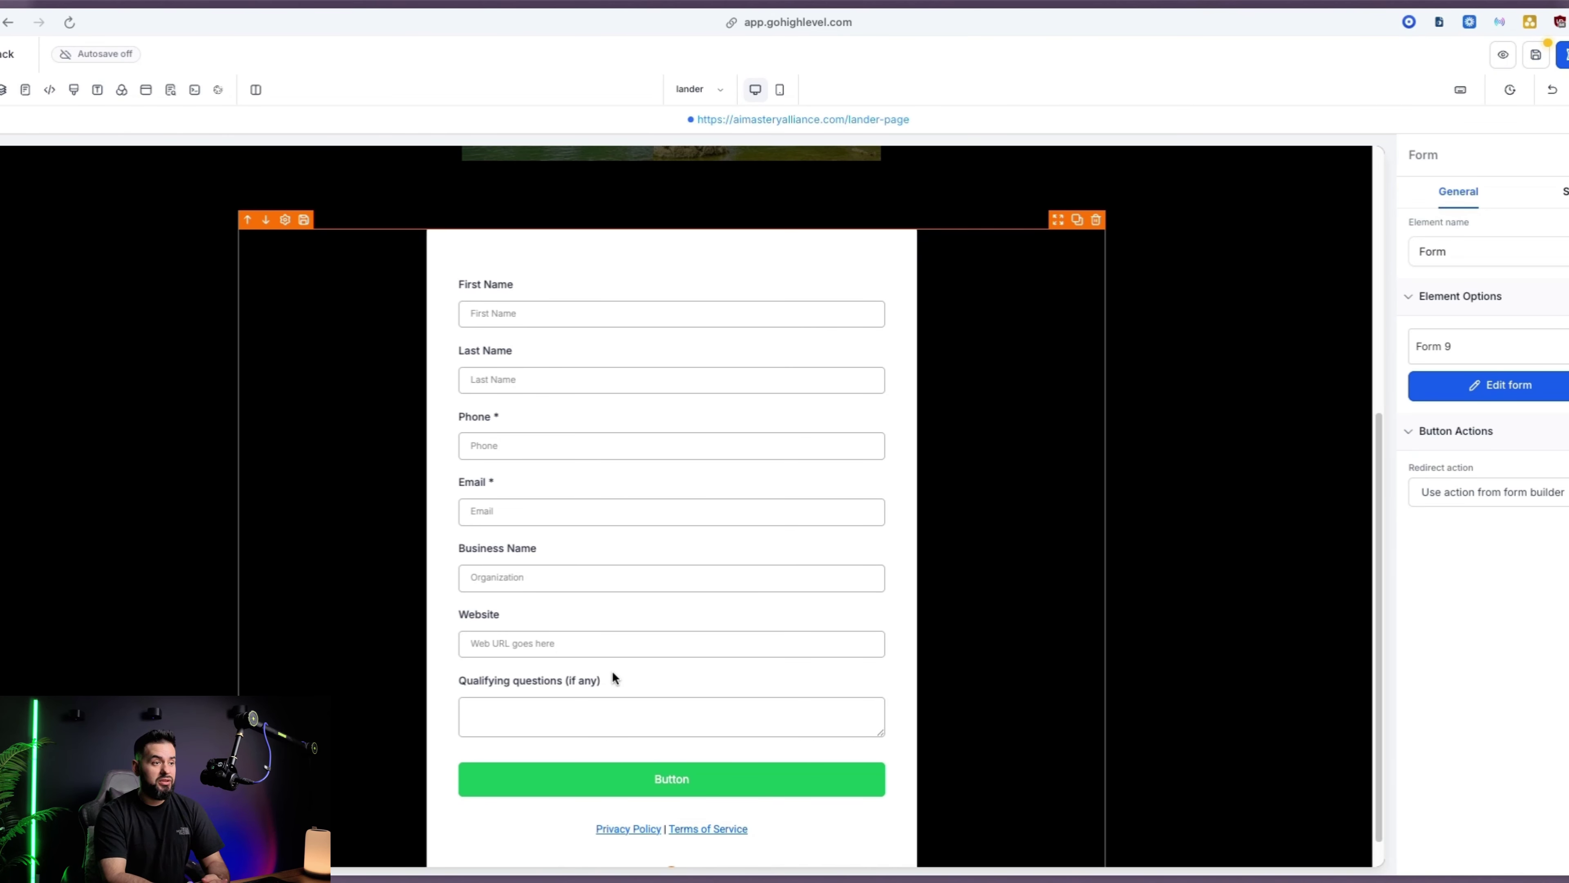
scroll(886, 367, "up", 5)
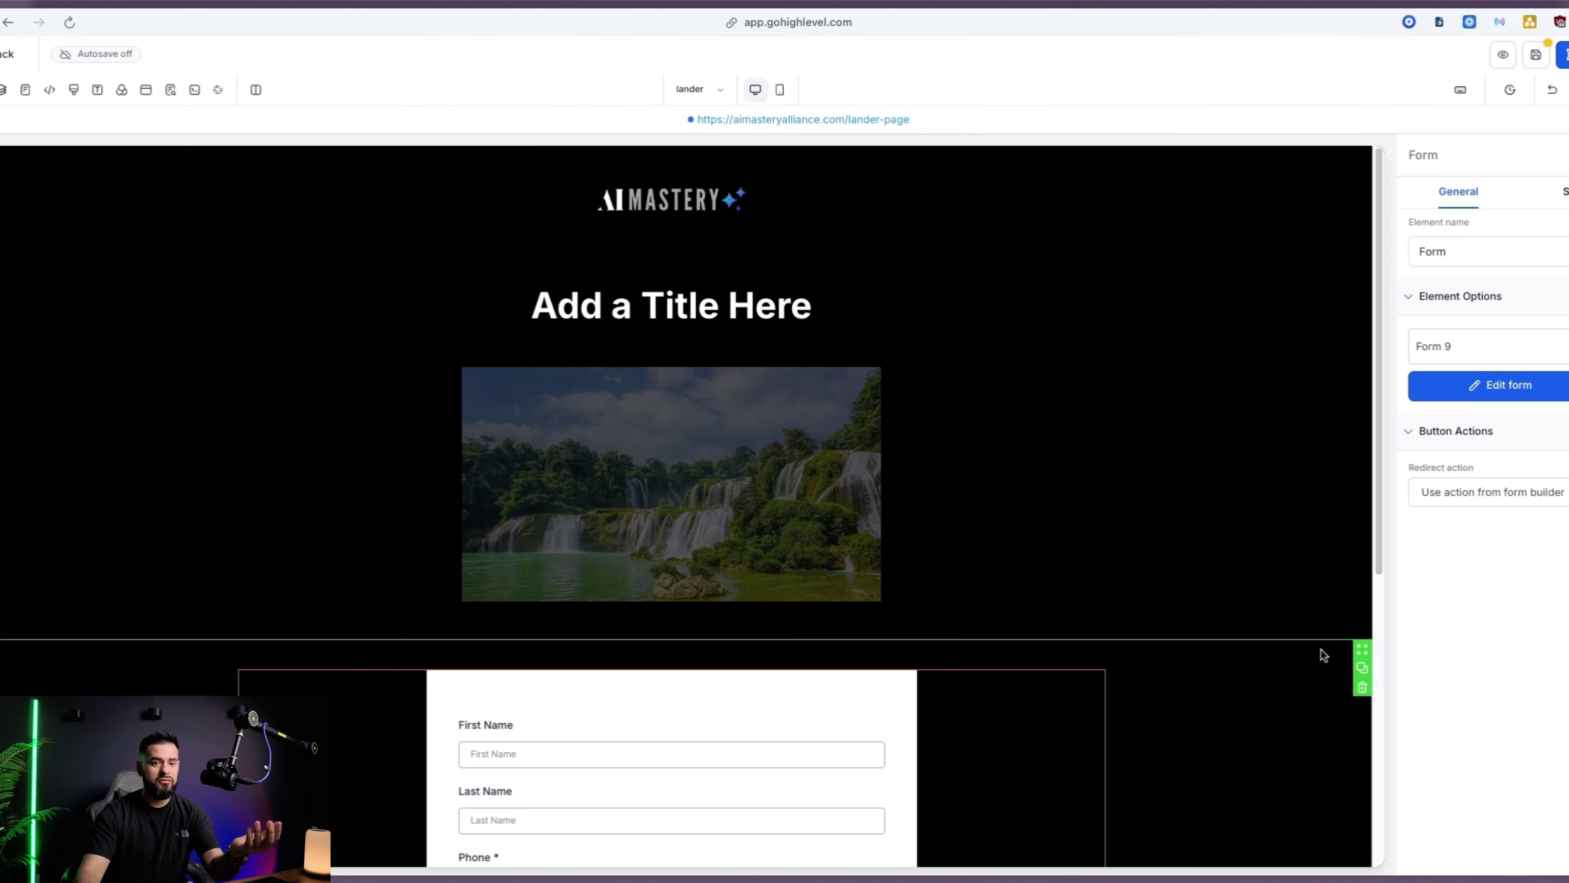
left_click(550, 224)
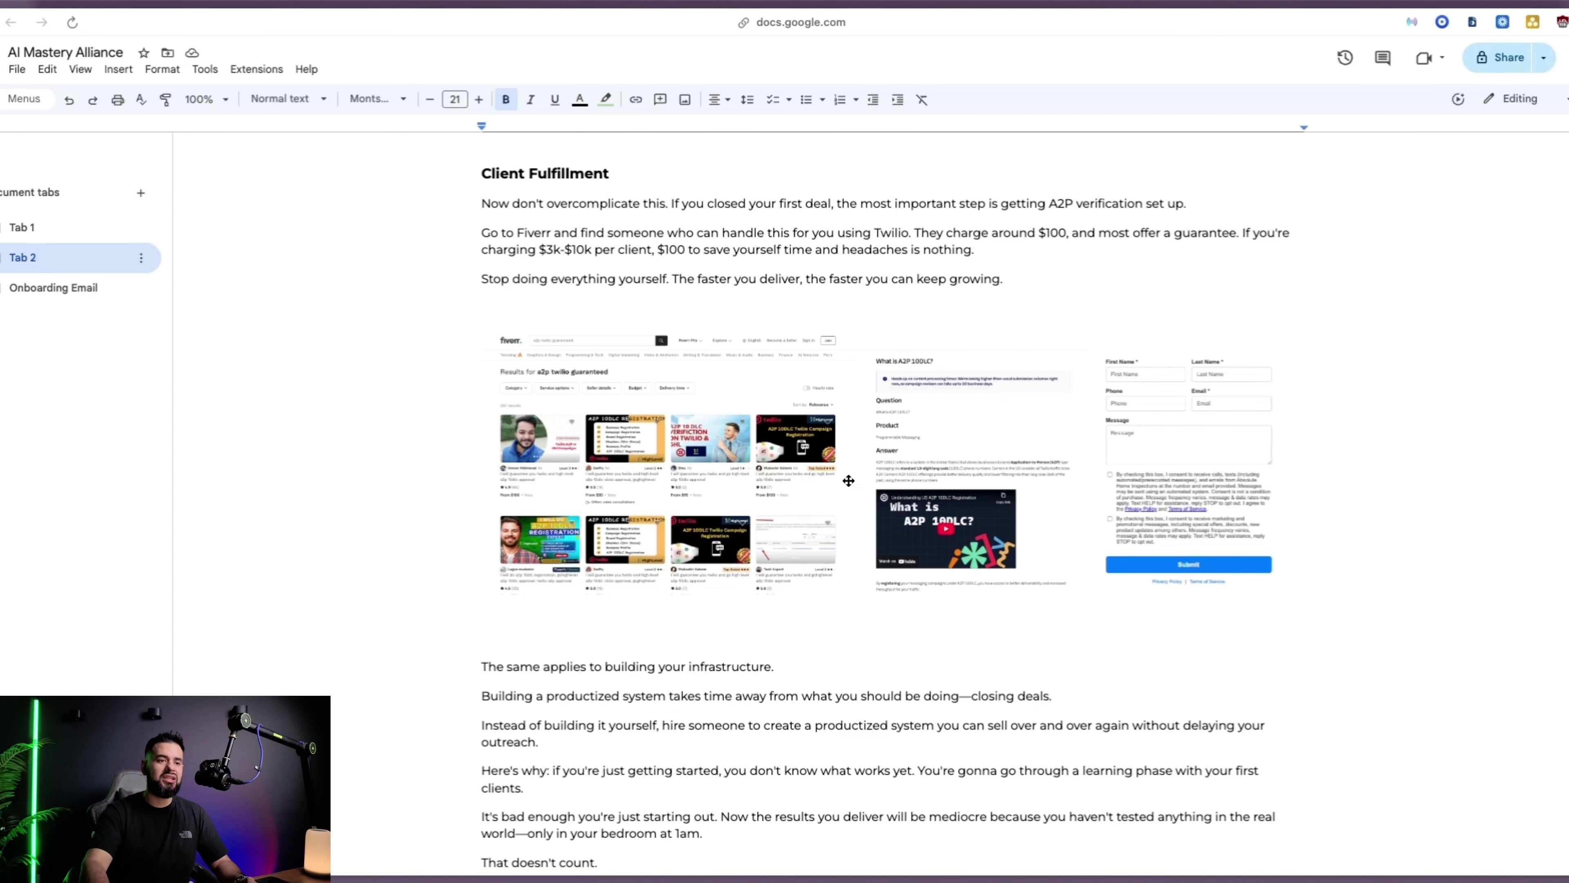
Scroll the AI Mastery Alliance notes down to the 'Create AI Receptionist' section
scroll(848, 481, "down", 6)
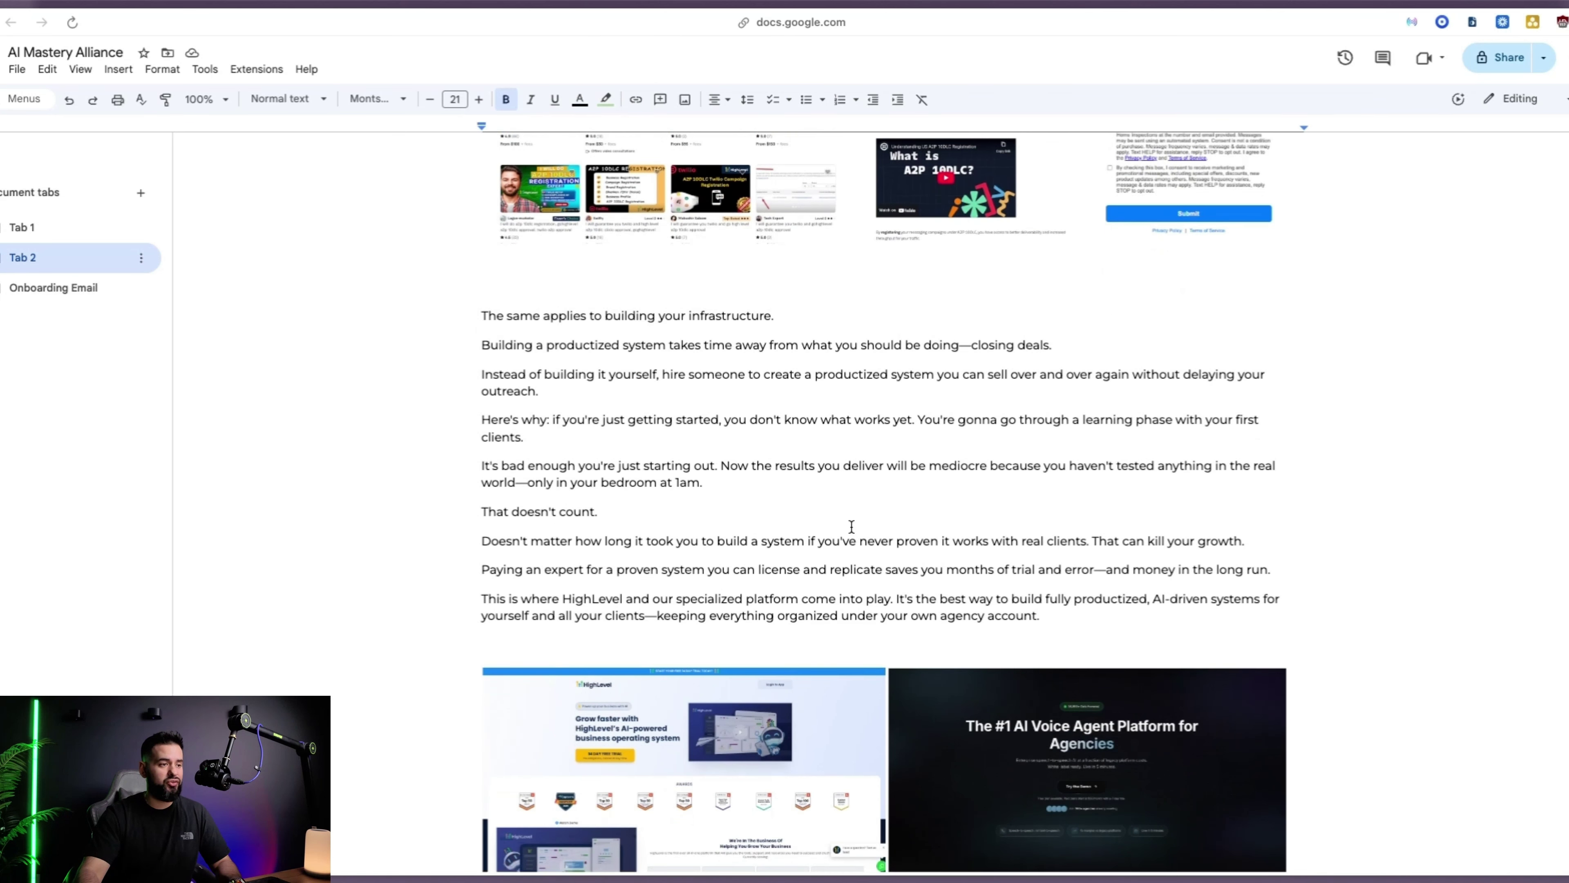
scroll(851, 526, "down", 1)
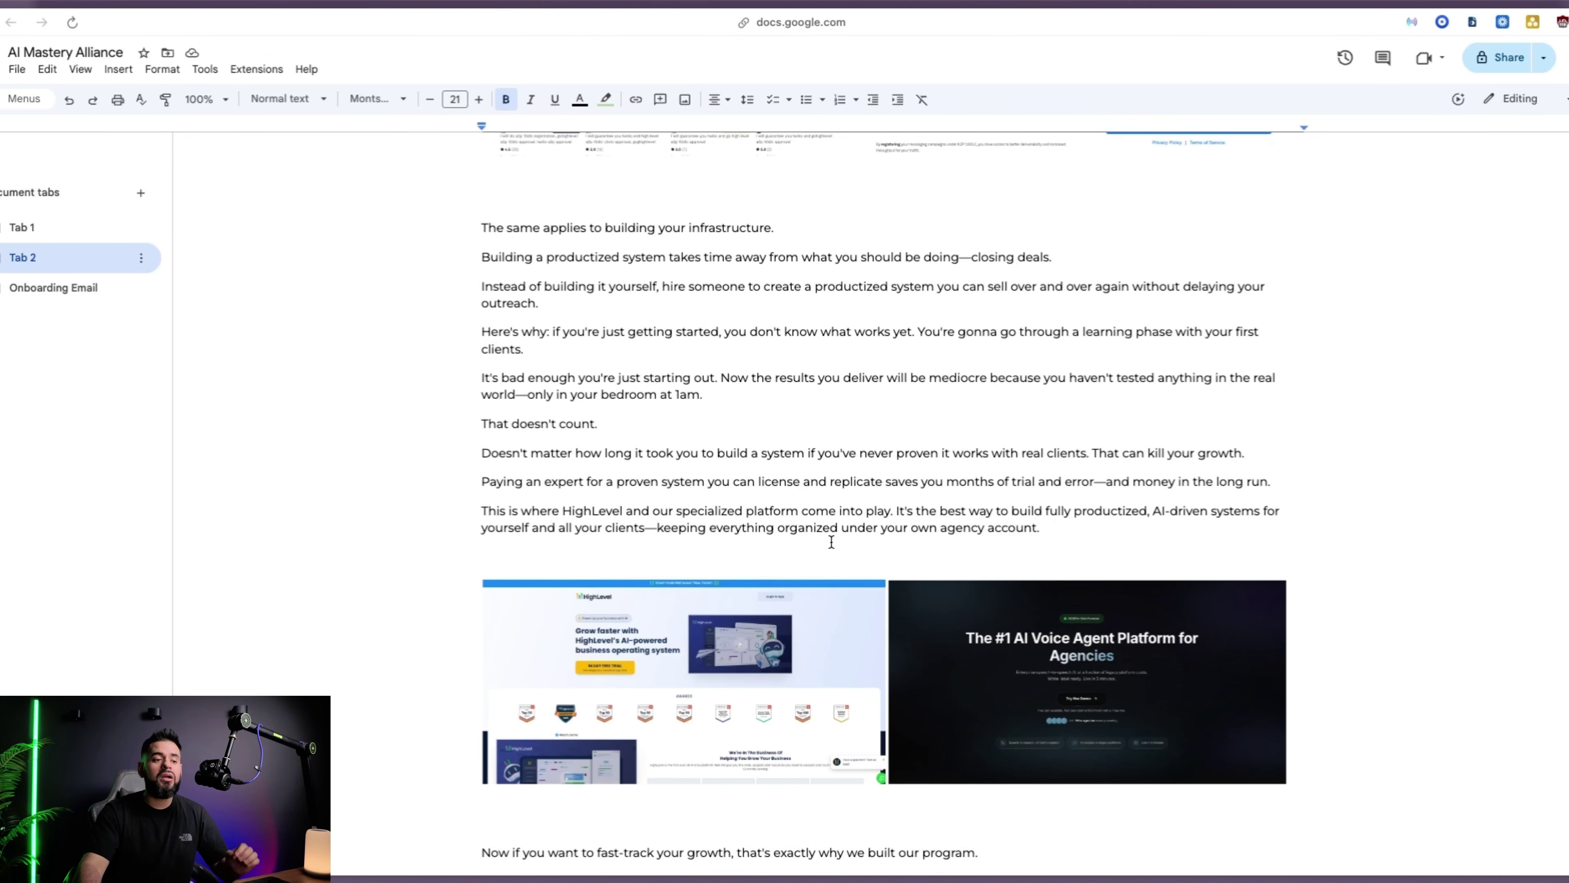
scroll(830, 543, "down", 1)
scroll(831, 543, "down", 2)
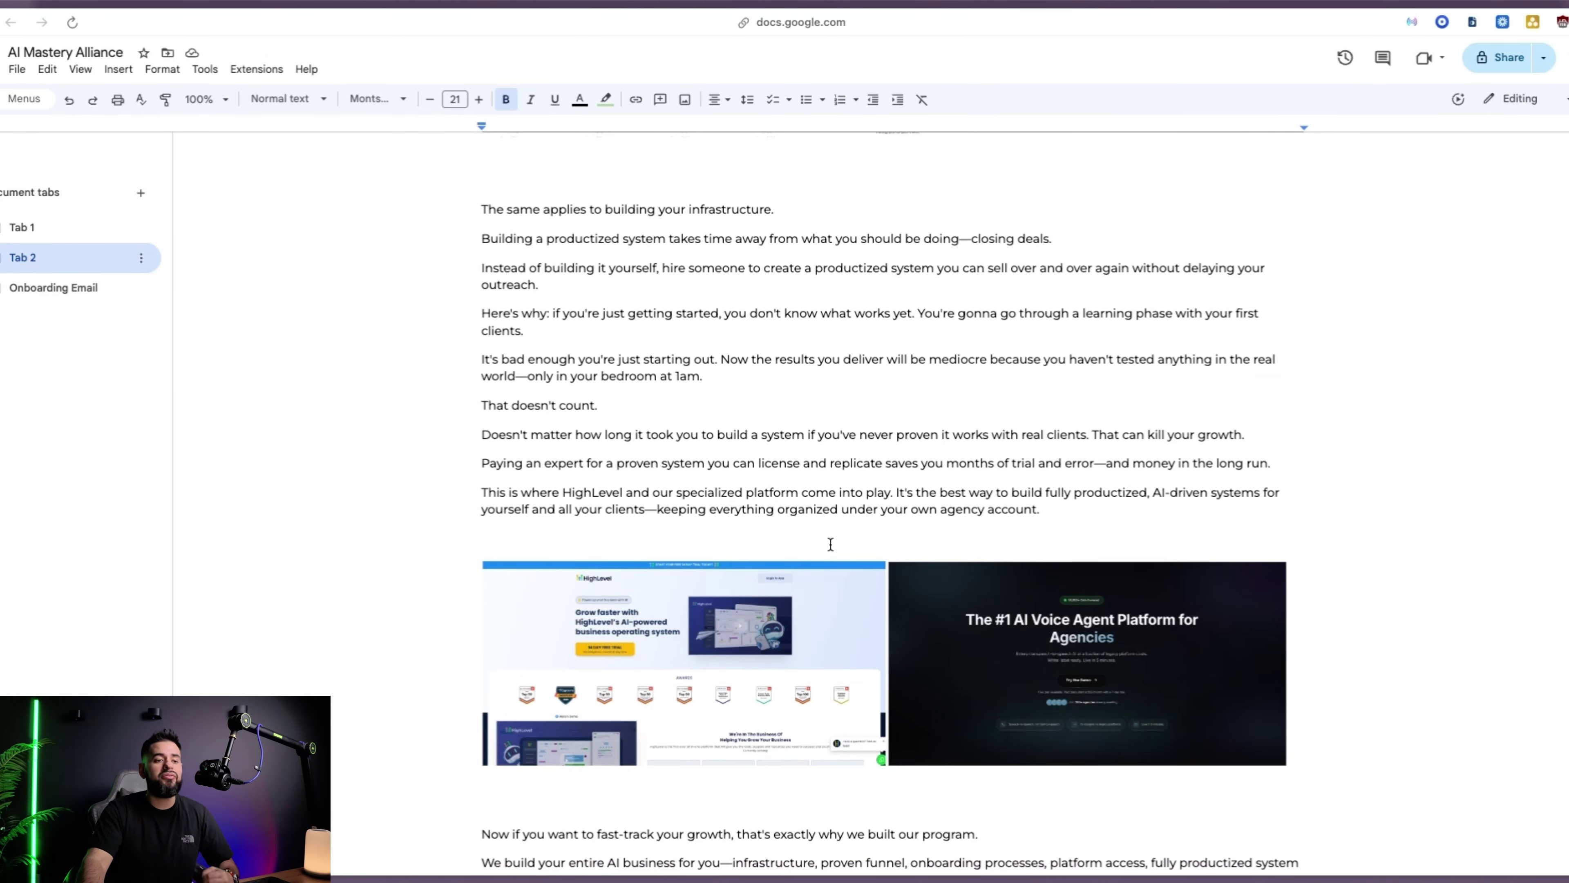
scroll(830, 545, "down", 1)
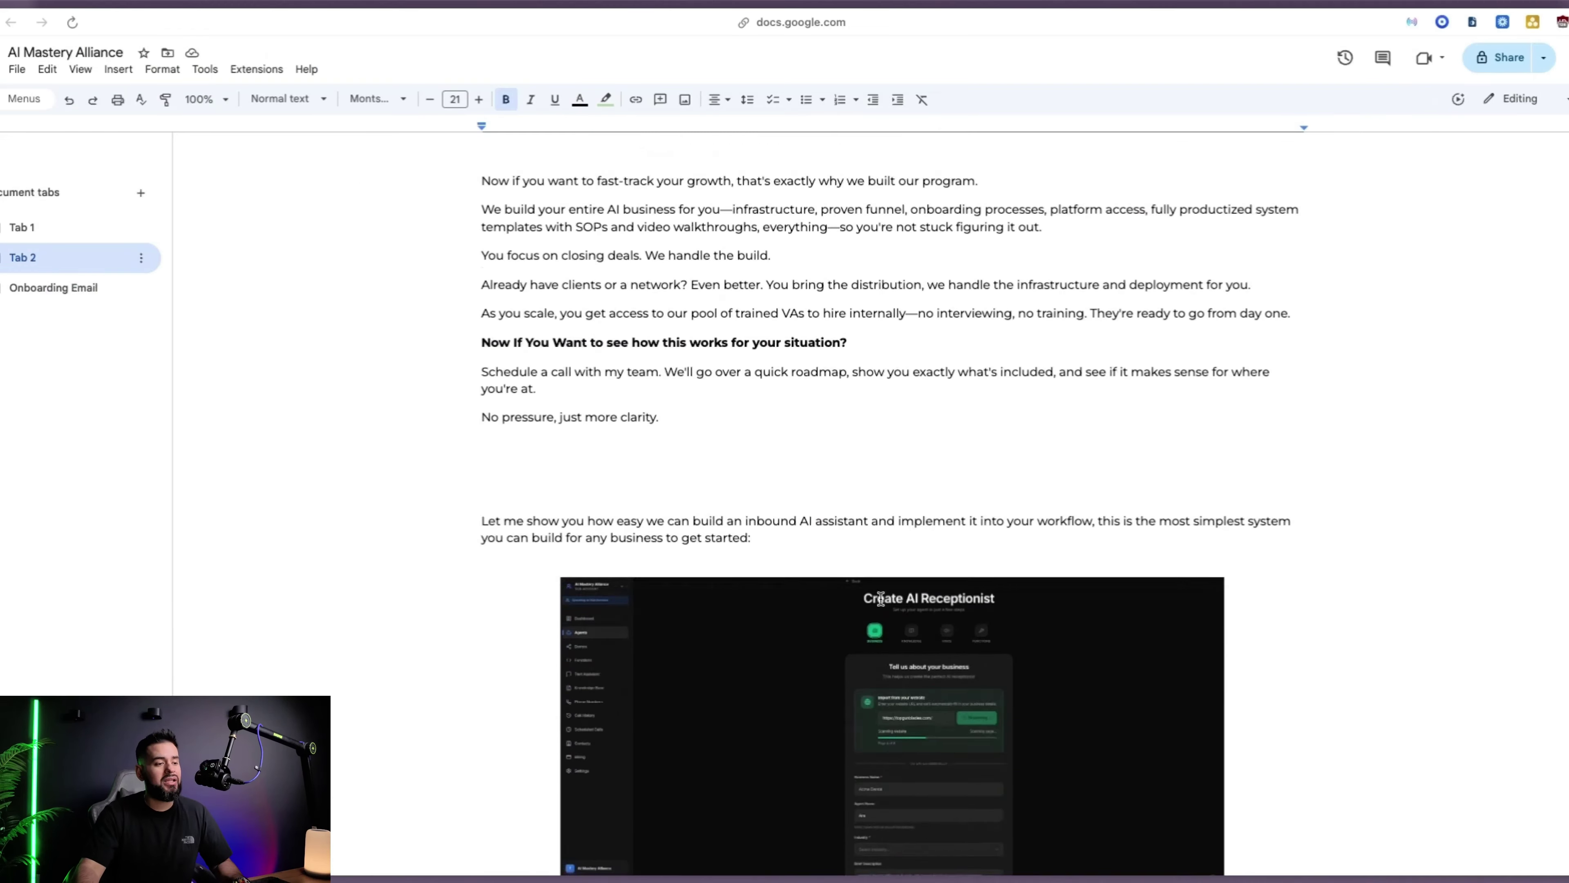
scroll(881, 599, "down", 3)
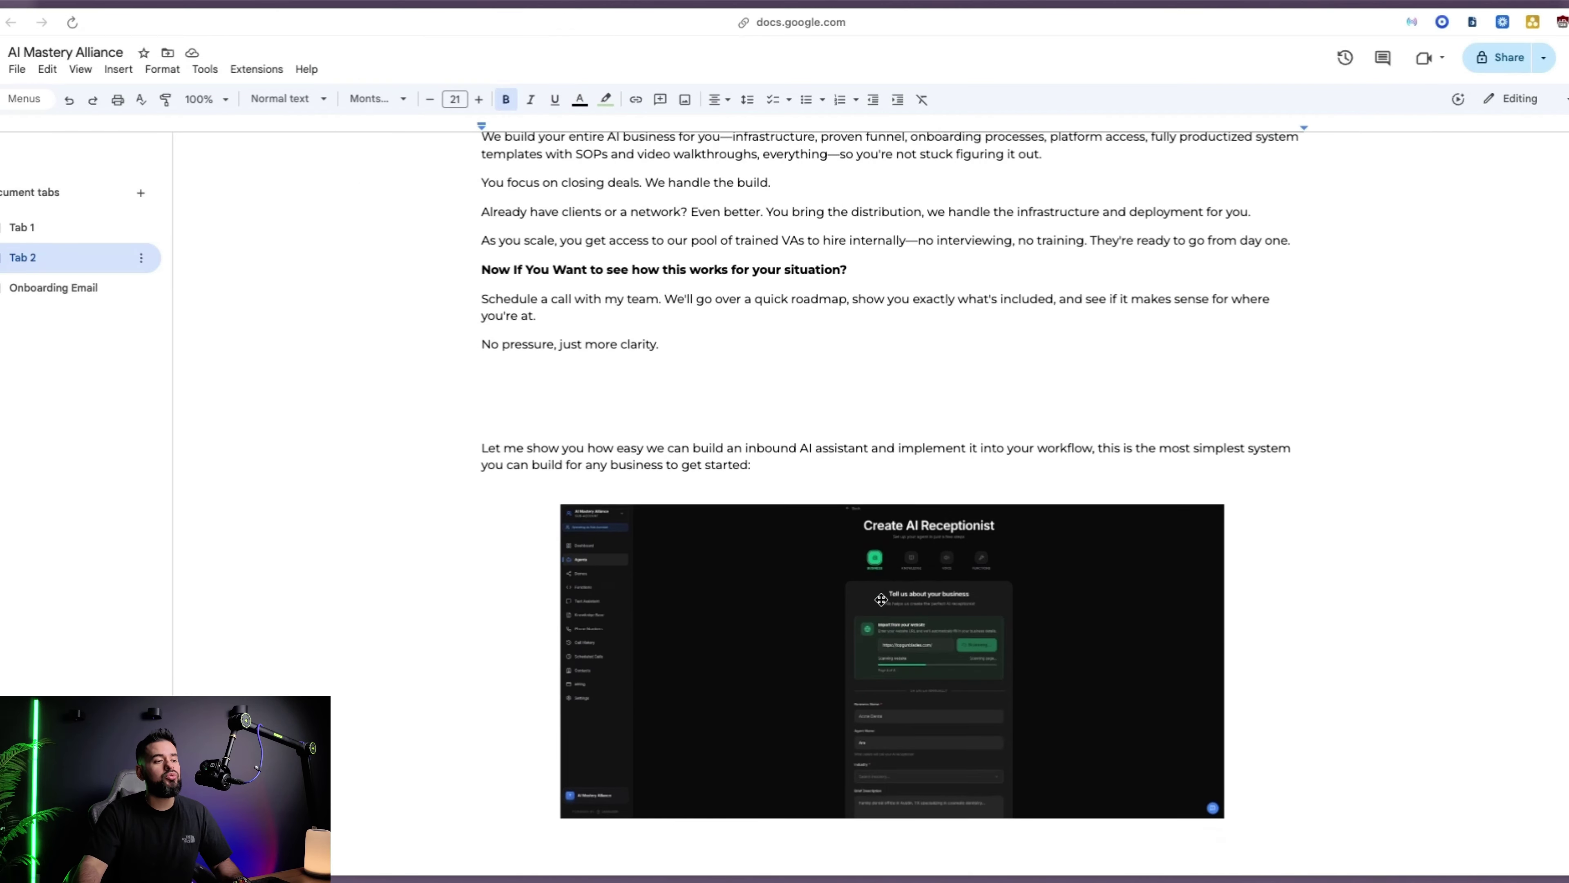
scroll(882, 599, "down", 3)
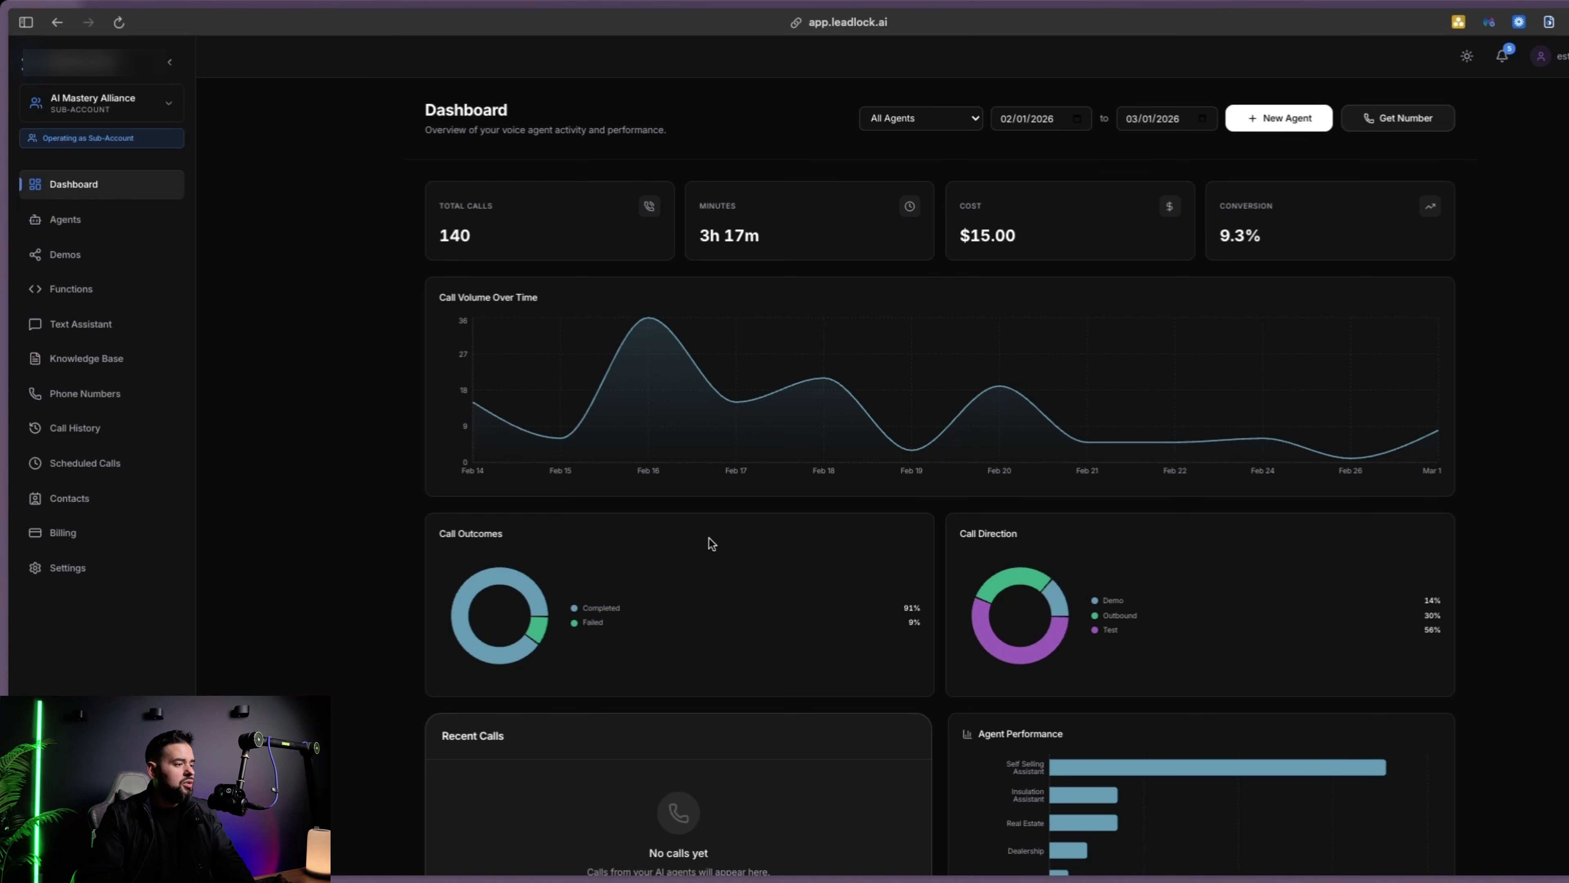
Look over the Top Gun Back Blades website
left_click(87, 646)
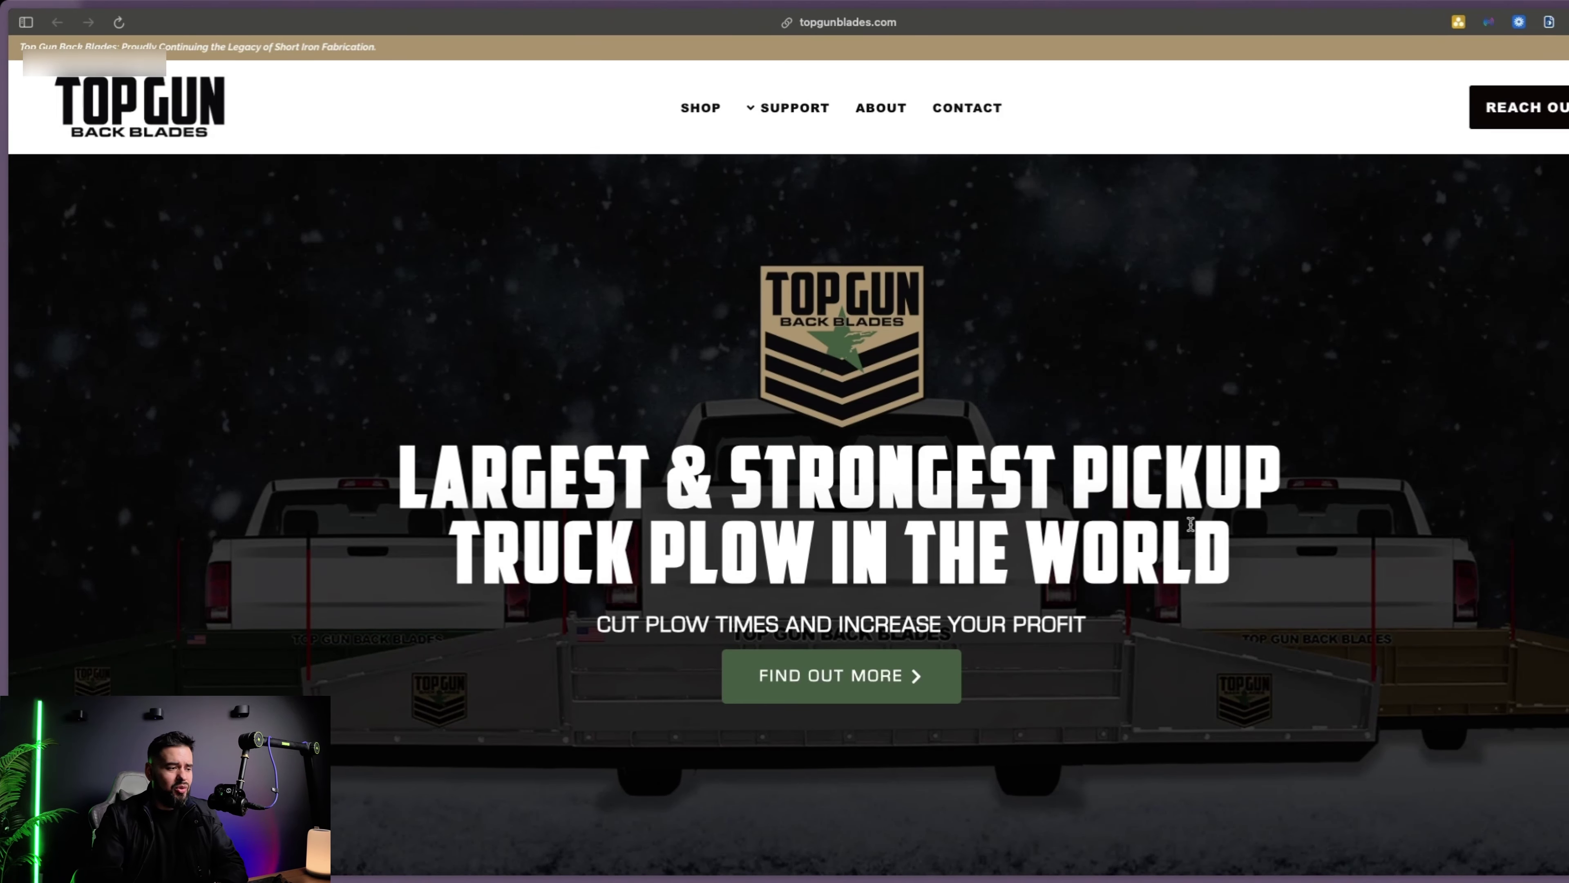
scroll(693, 663, "down", 5)
scroll(694, 663, "down", 8)
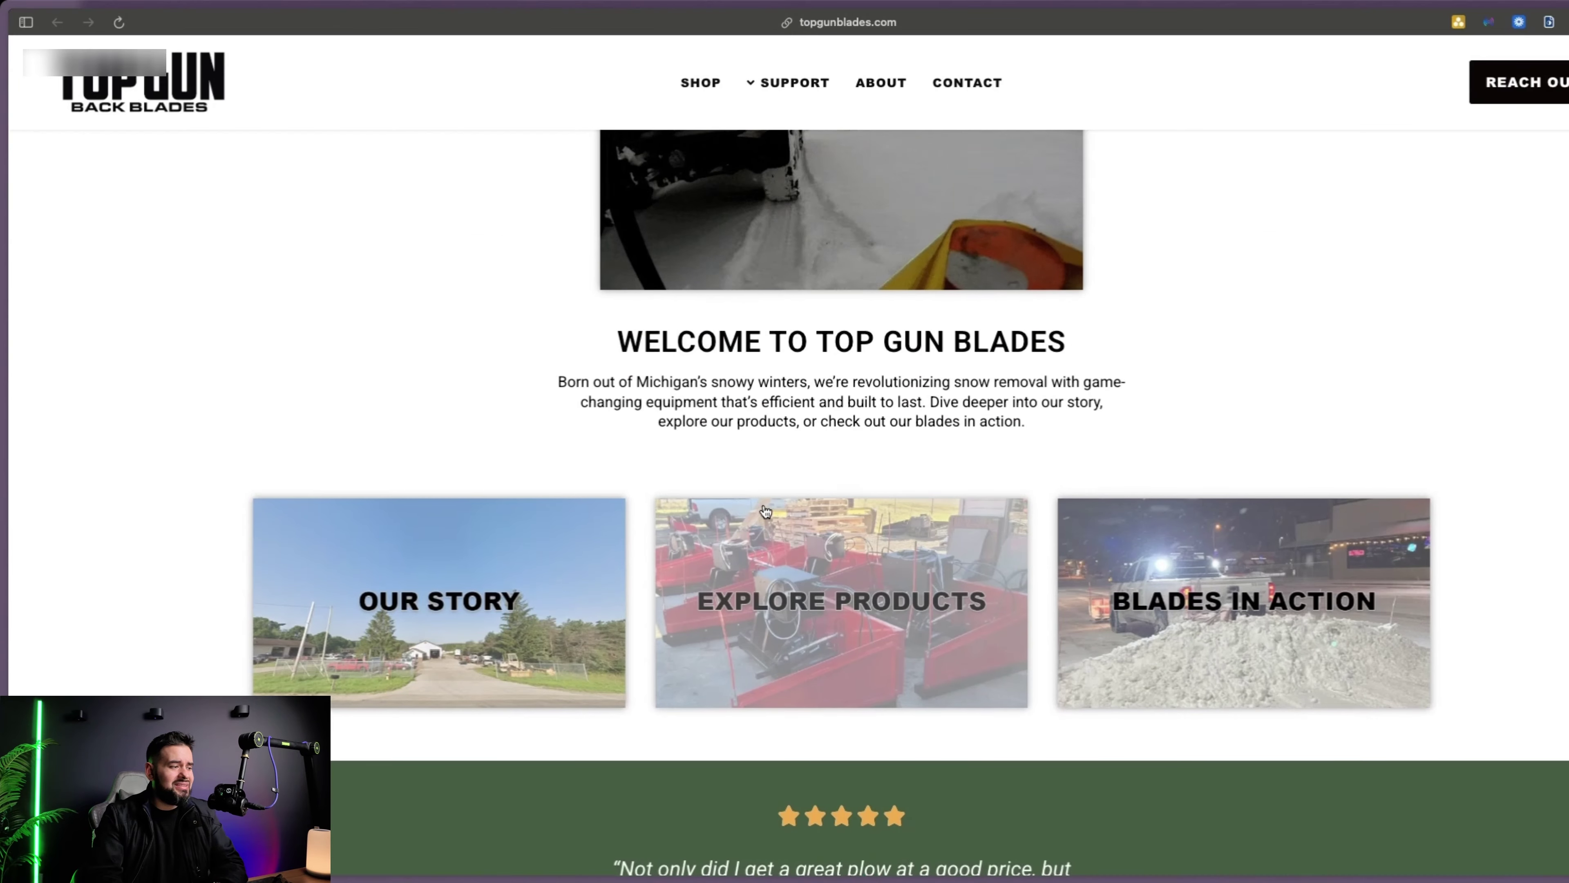
scroll(641, 690, "up", 6)
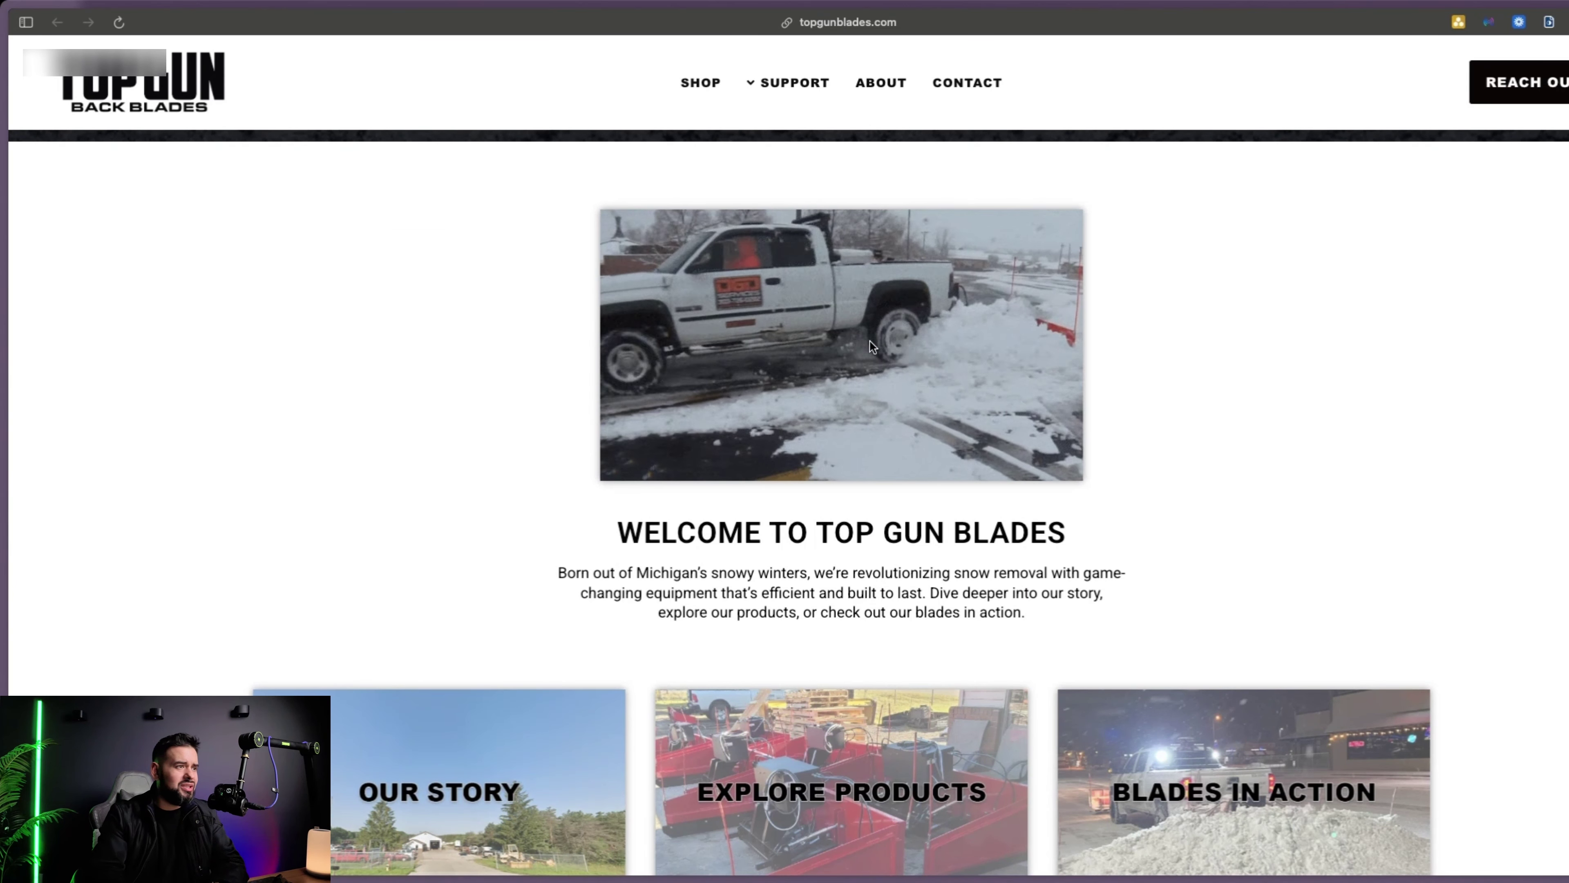
scroll(929, 256, "up", 10)
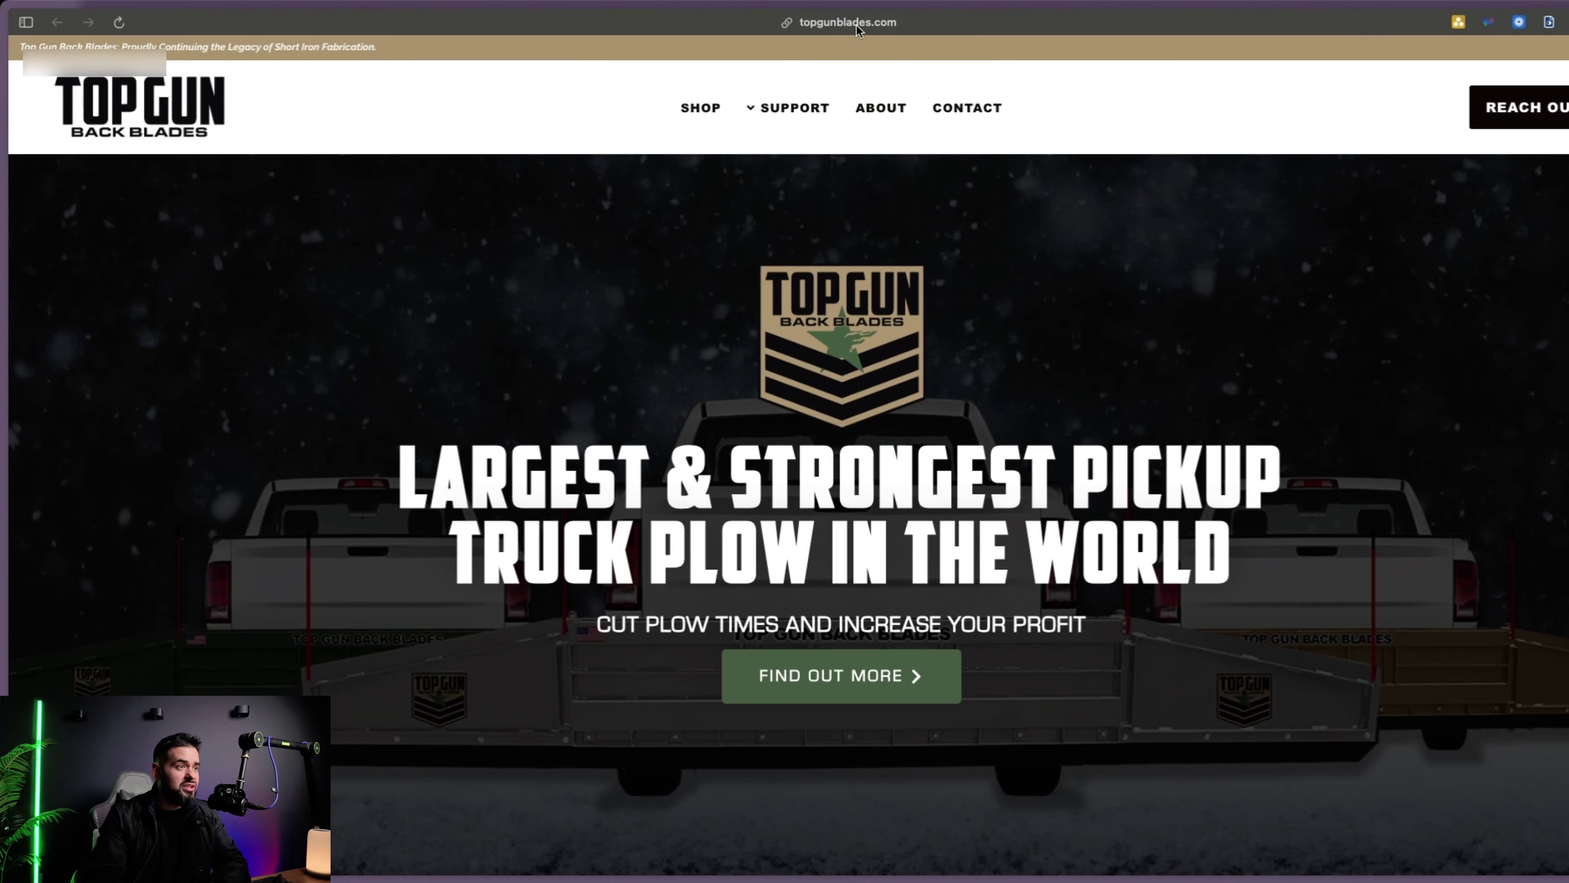
left_click(846, 22)
left_click(93, 431)
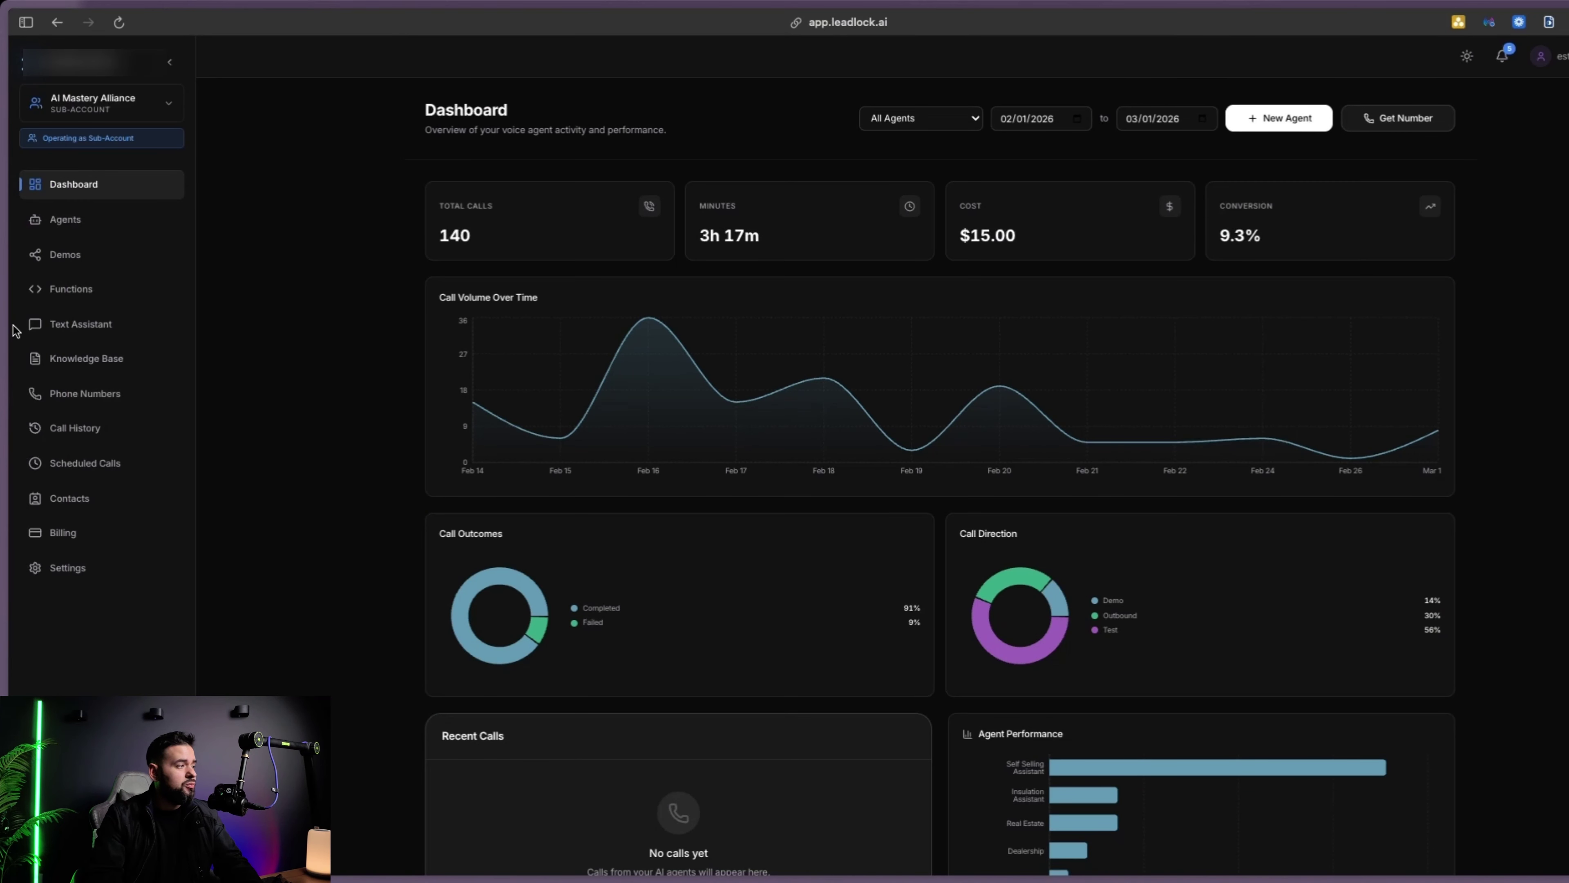
left_click(65, 219)
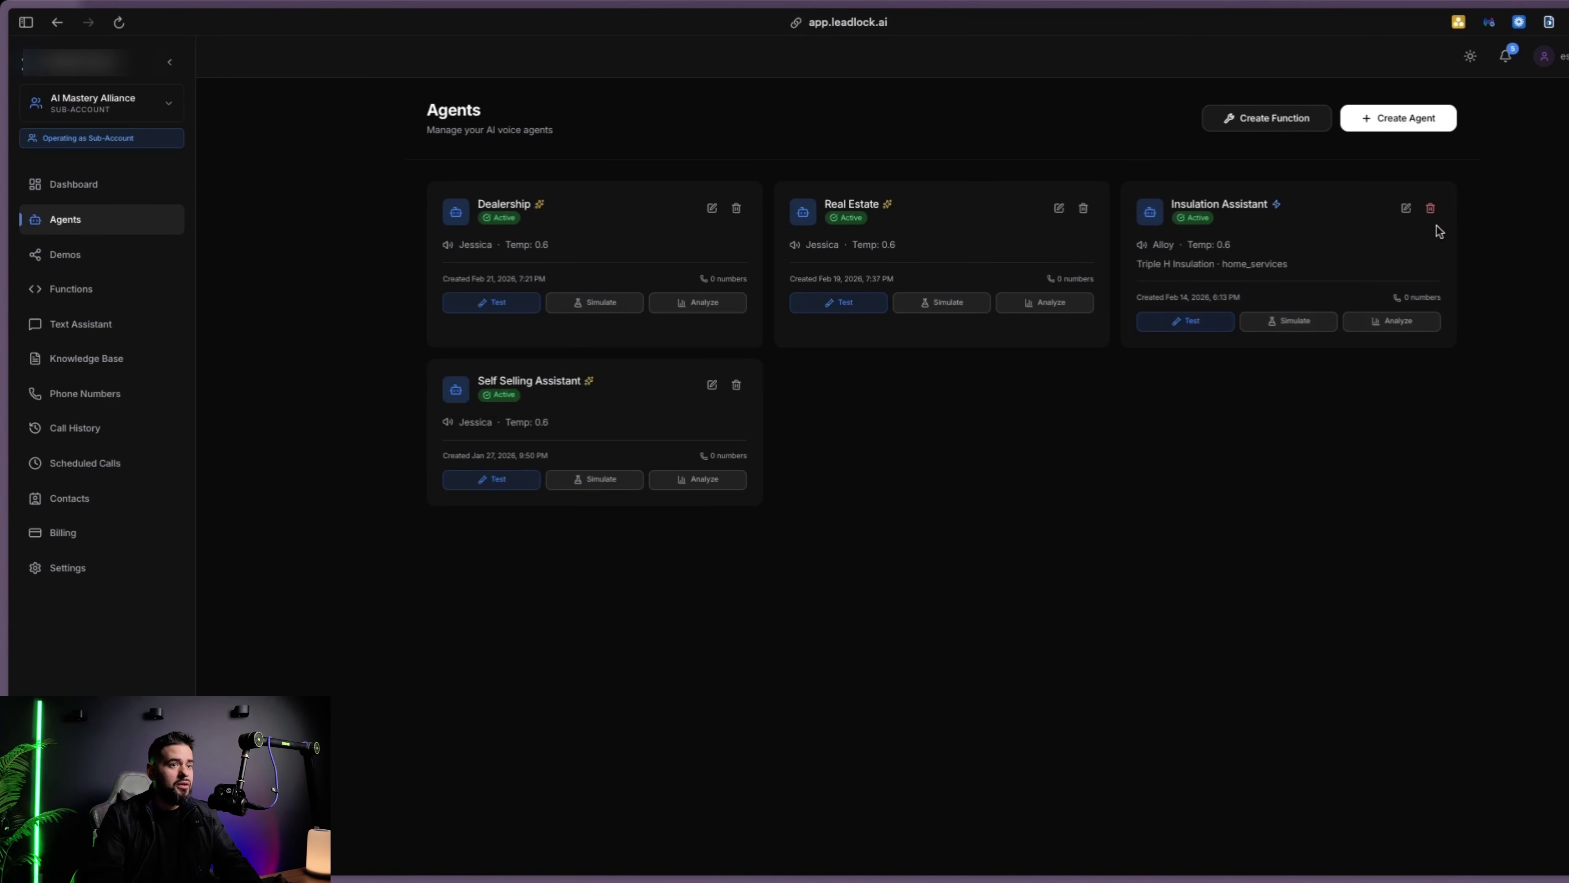
left_click(1392, 128)
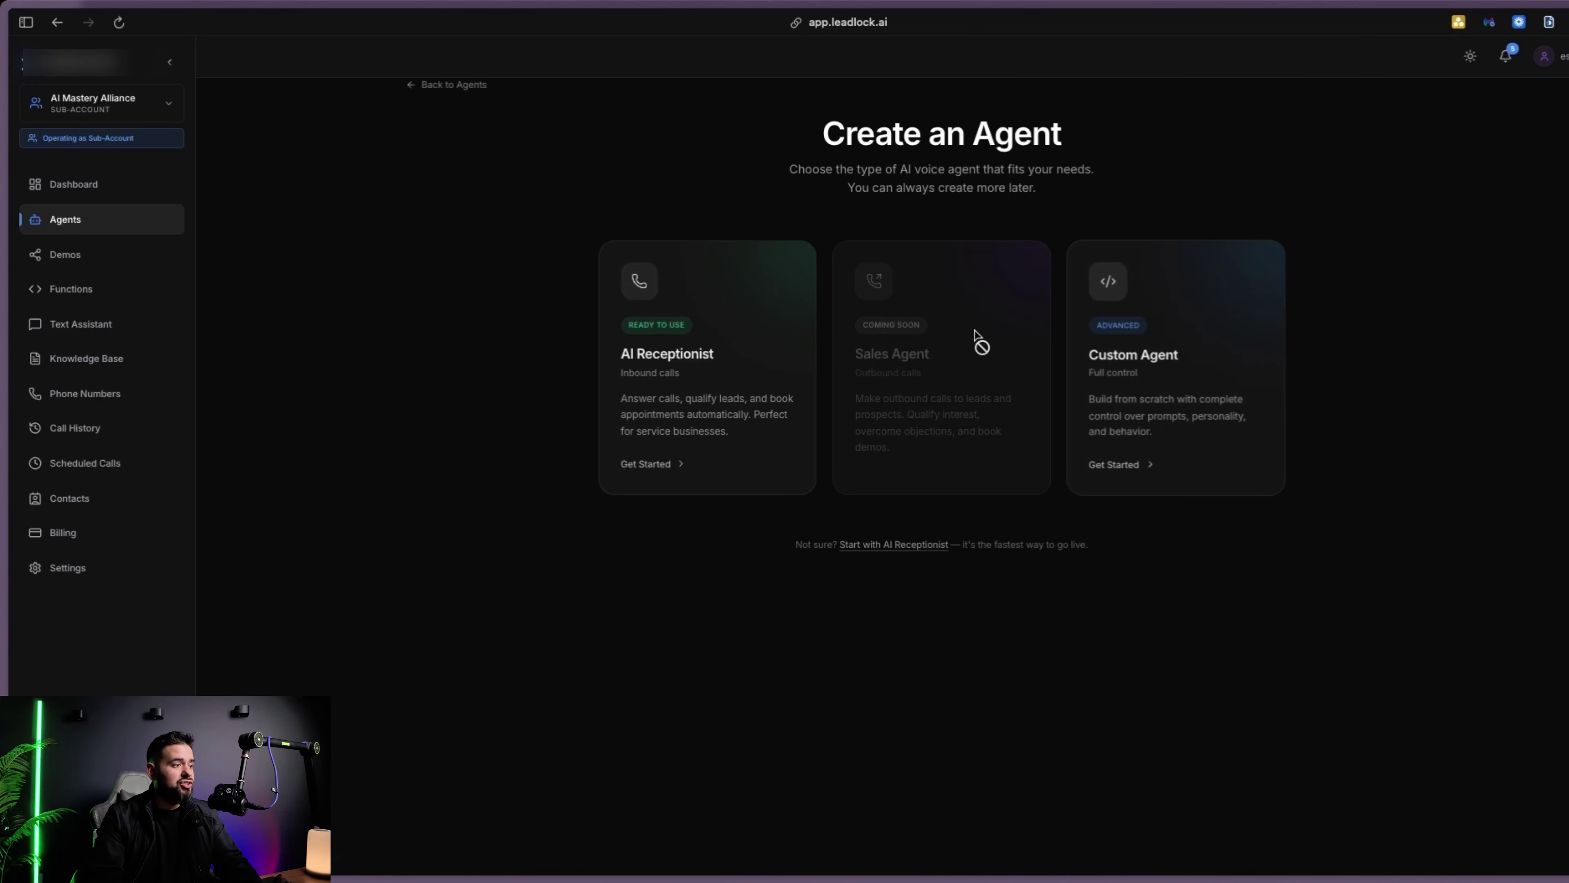
left_click(726, 351)
left_click(903, 431)
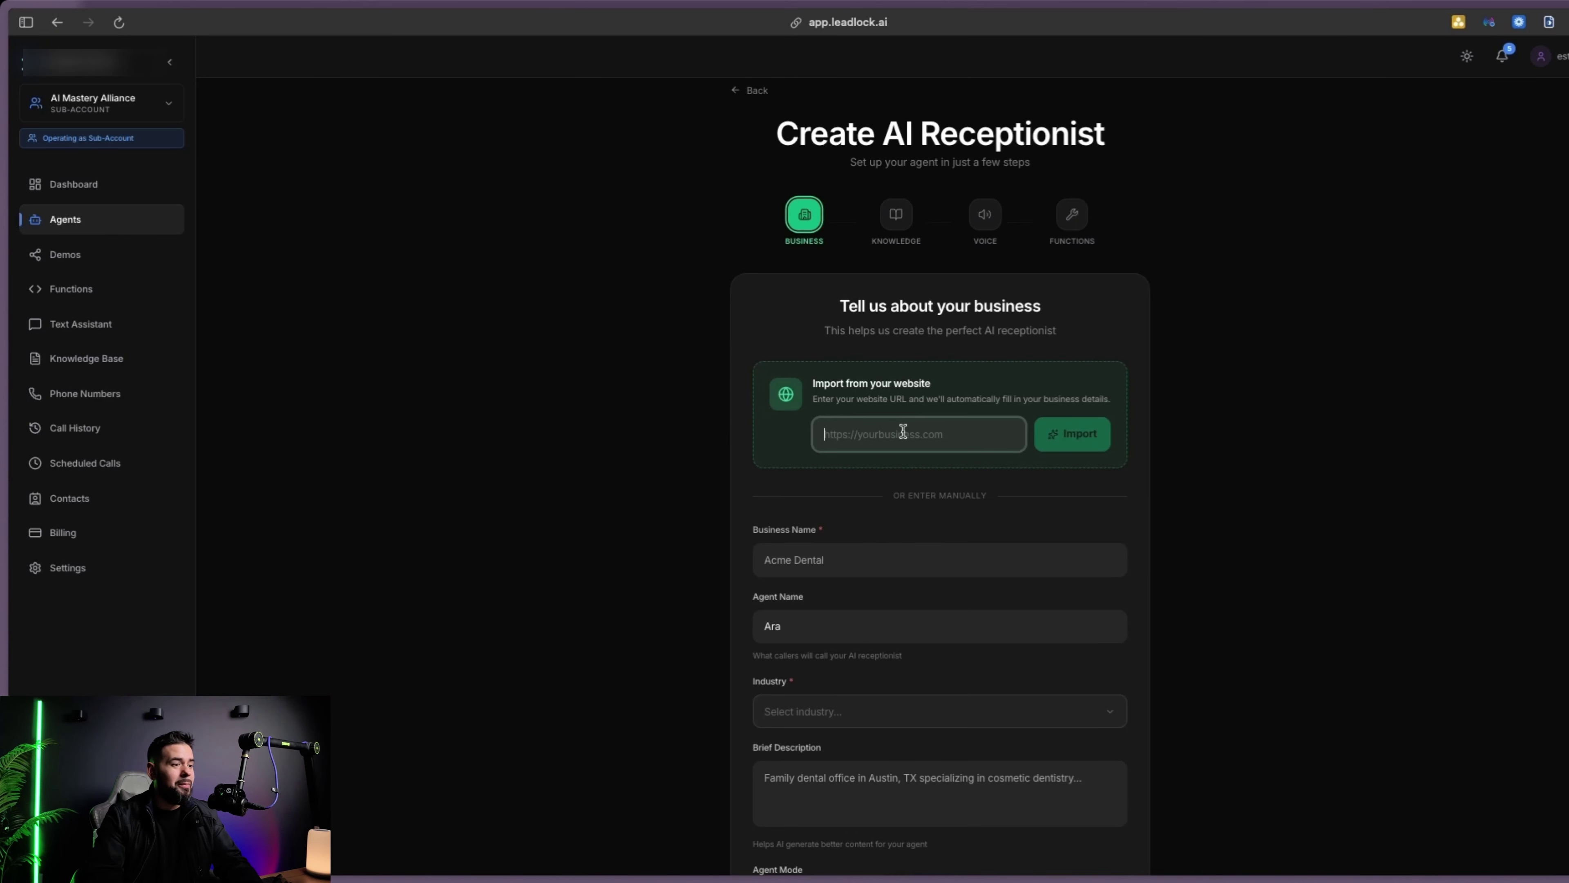
type("https://topgunblades.com/")
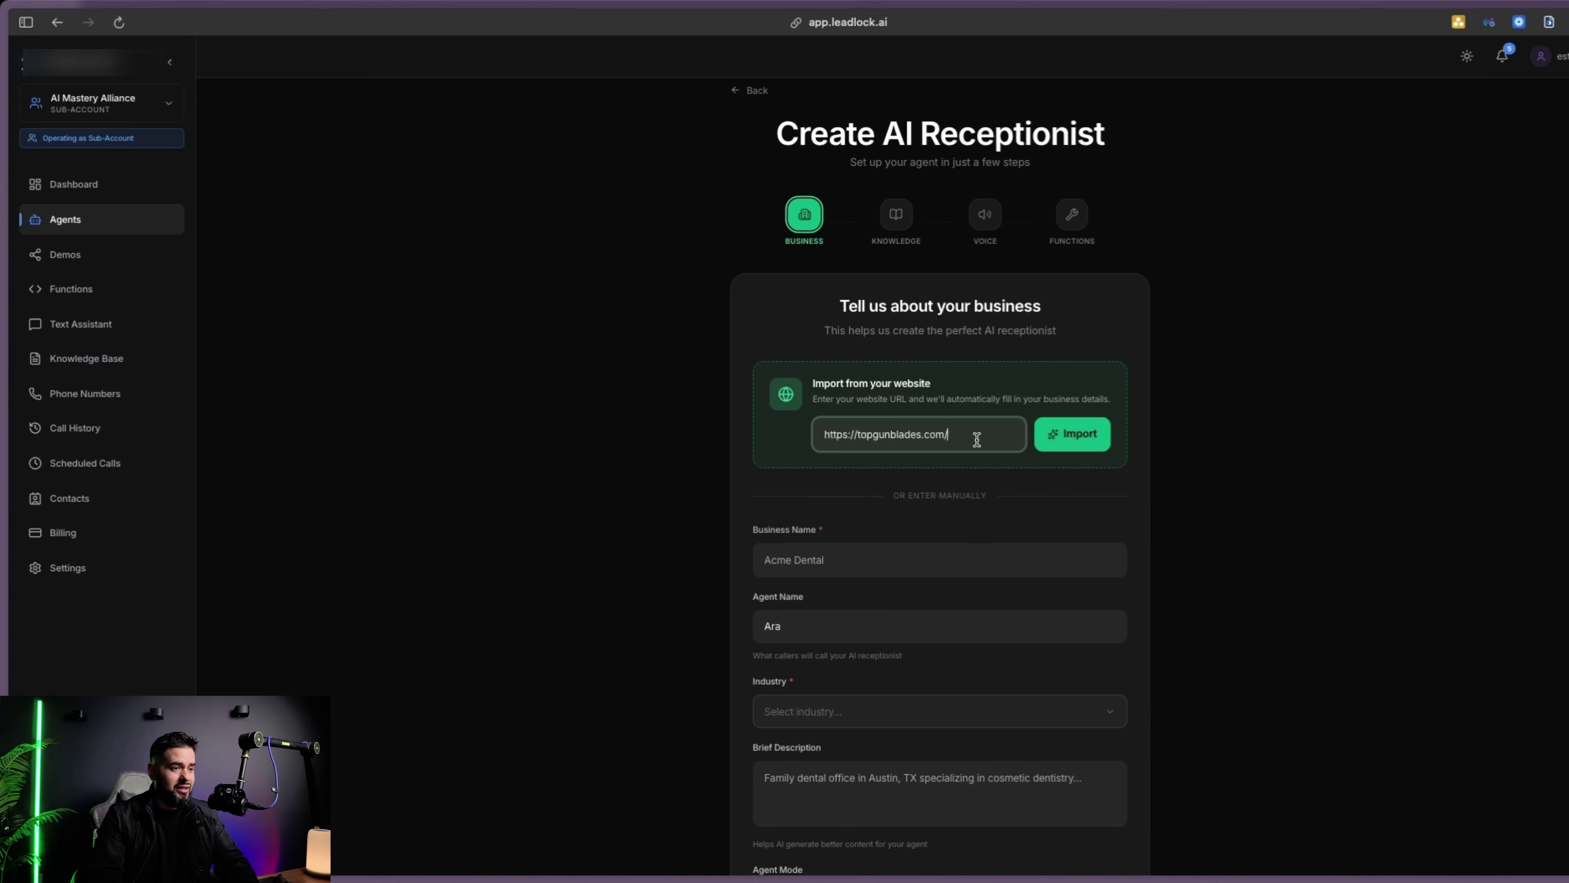
left_click(1068, 440)
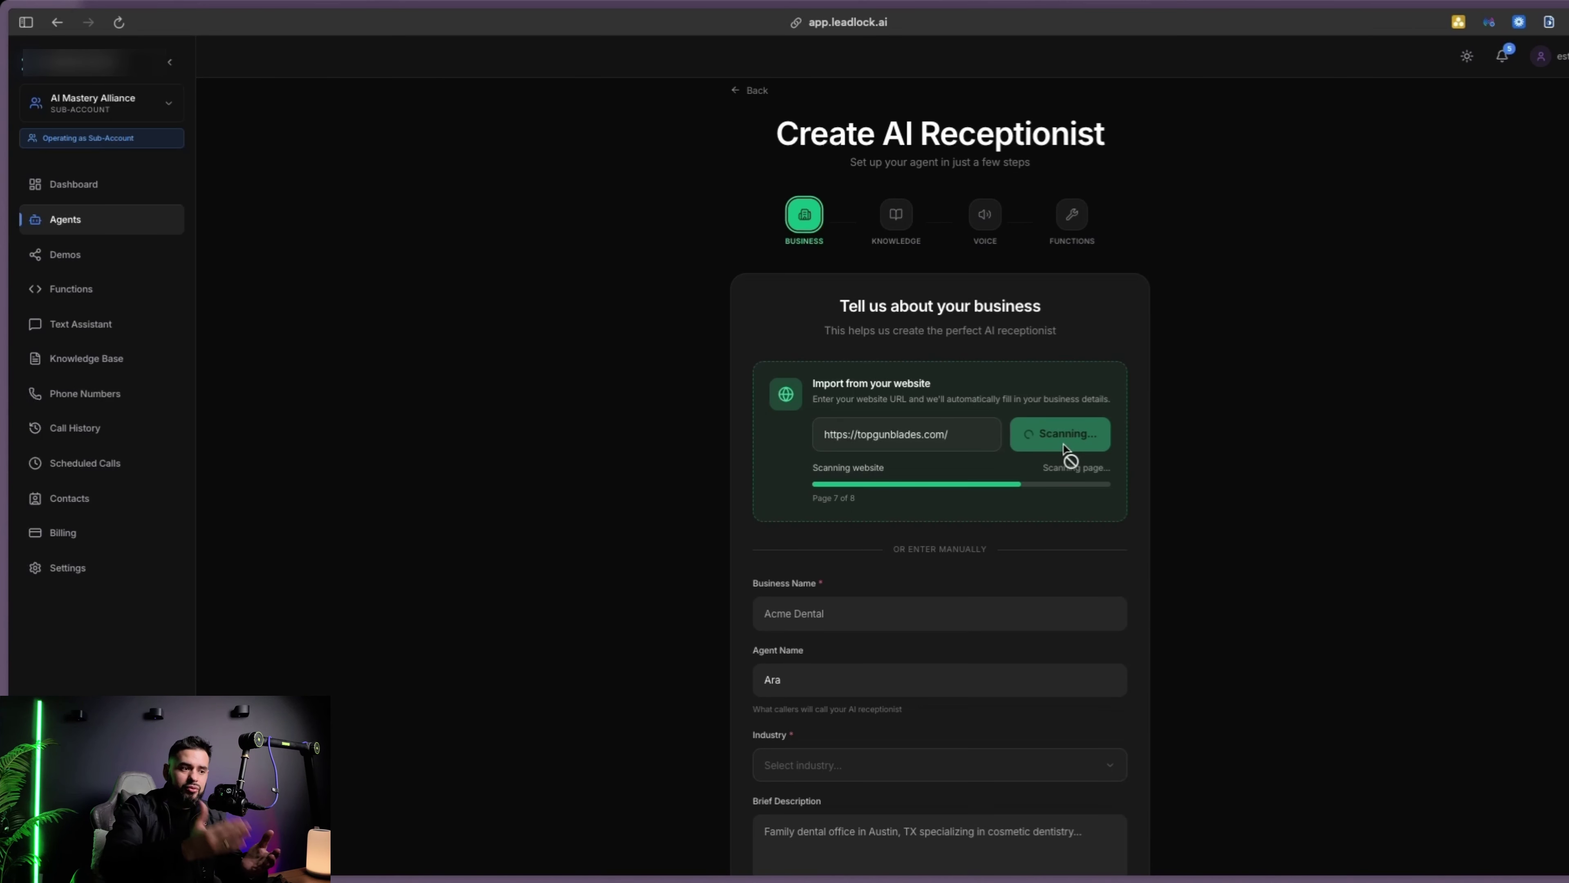
scroll(816, 519, "down", 2)
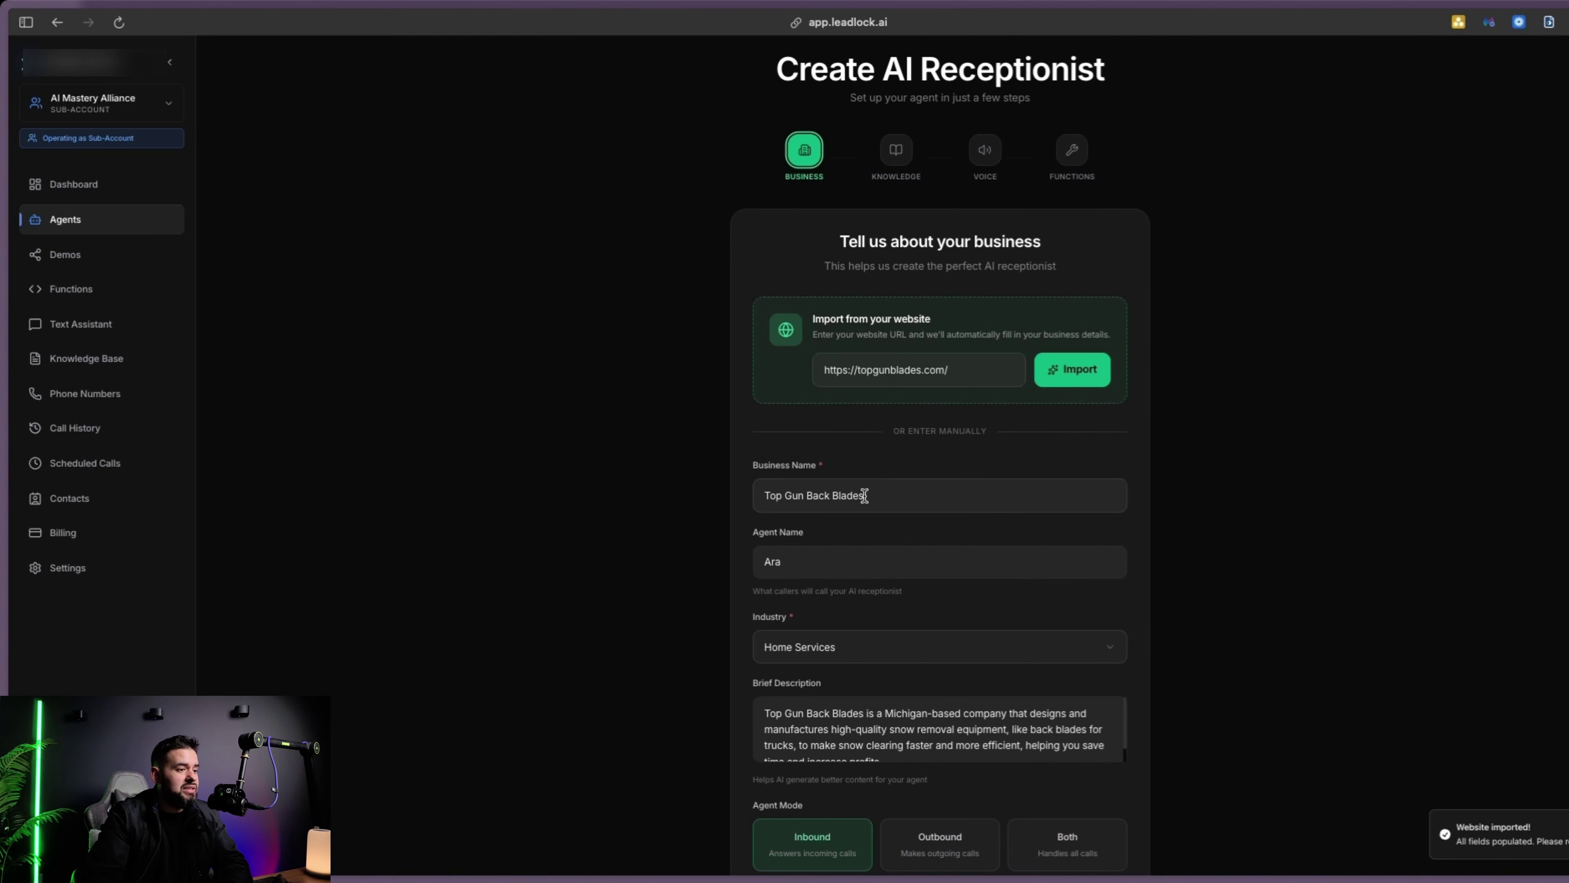
Rename the agent from Ara to Chloe
left_click(791, 563)
left_click_drag(791, 564, 749, 560)
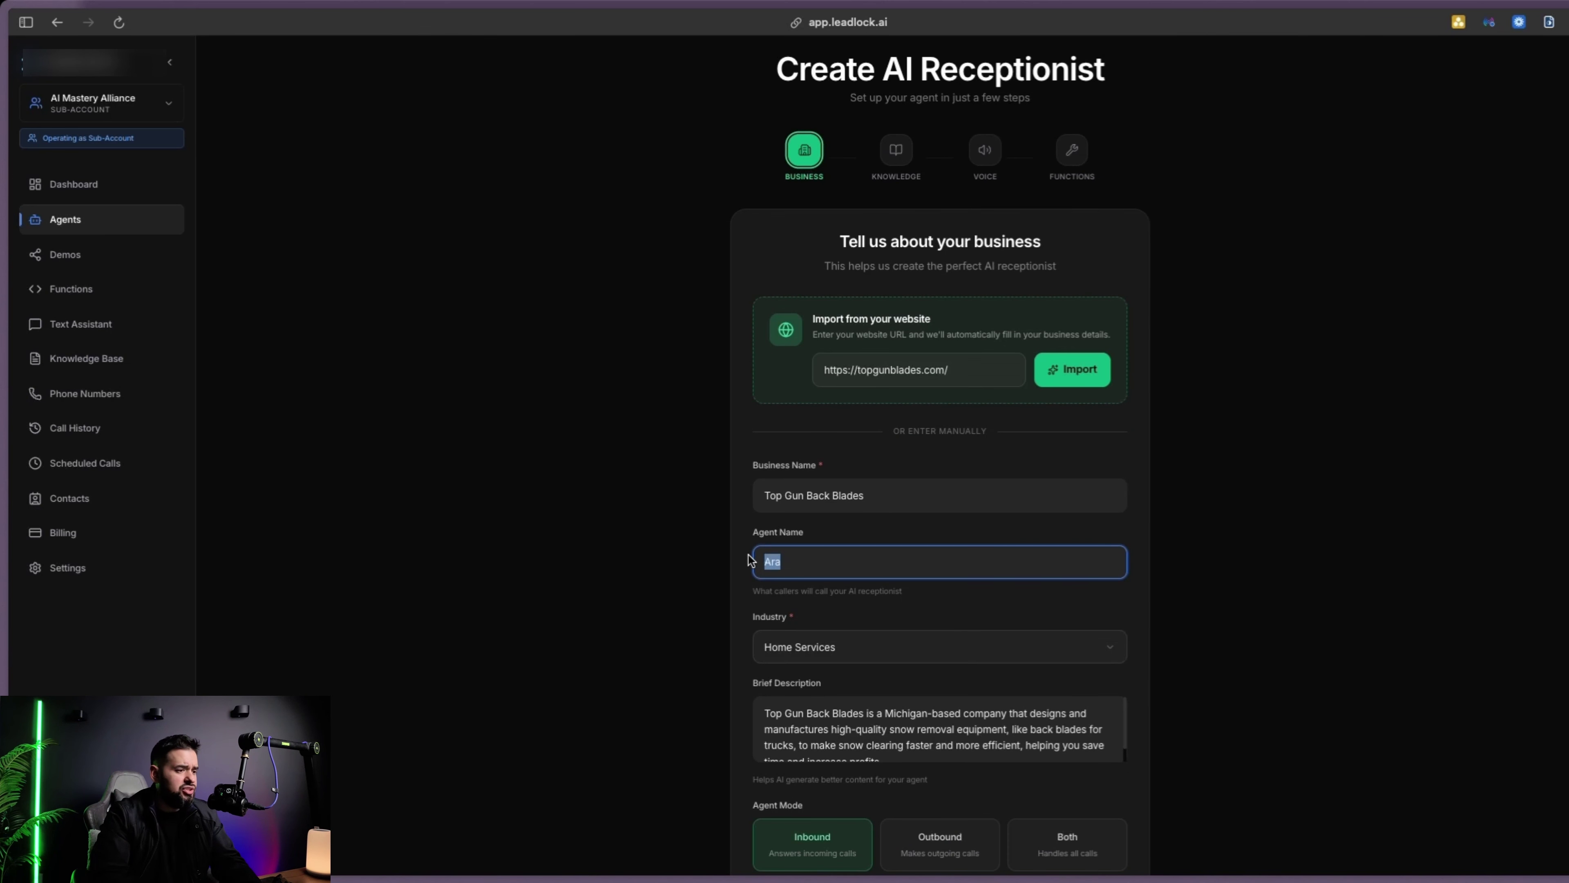
type("Chloe")
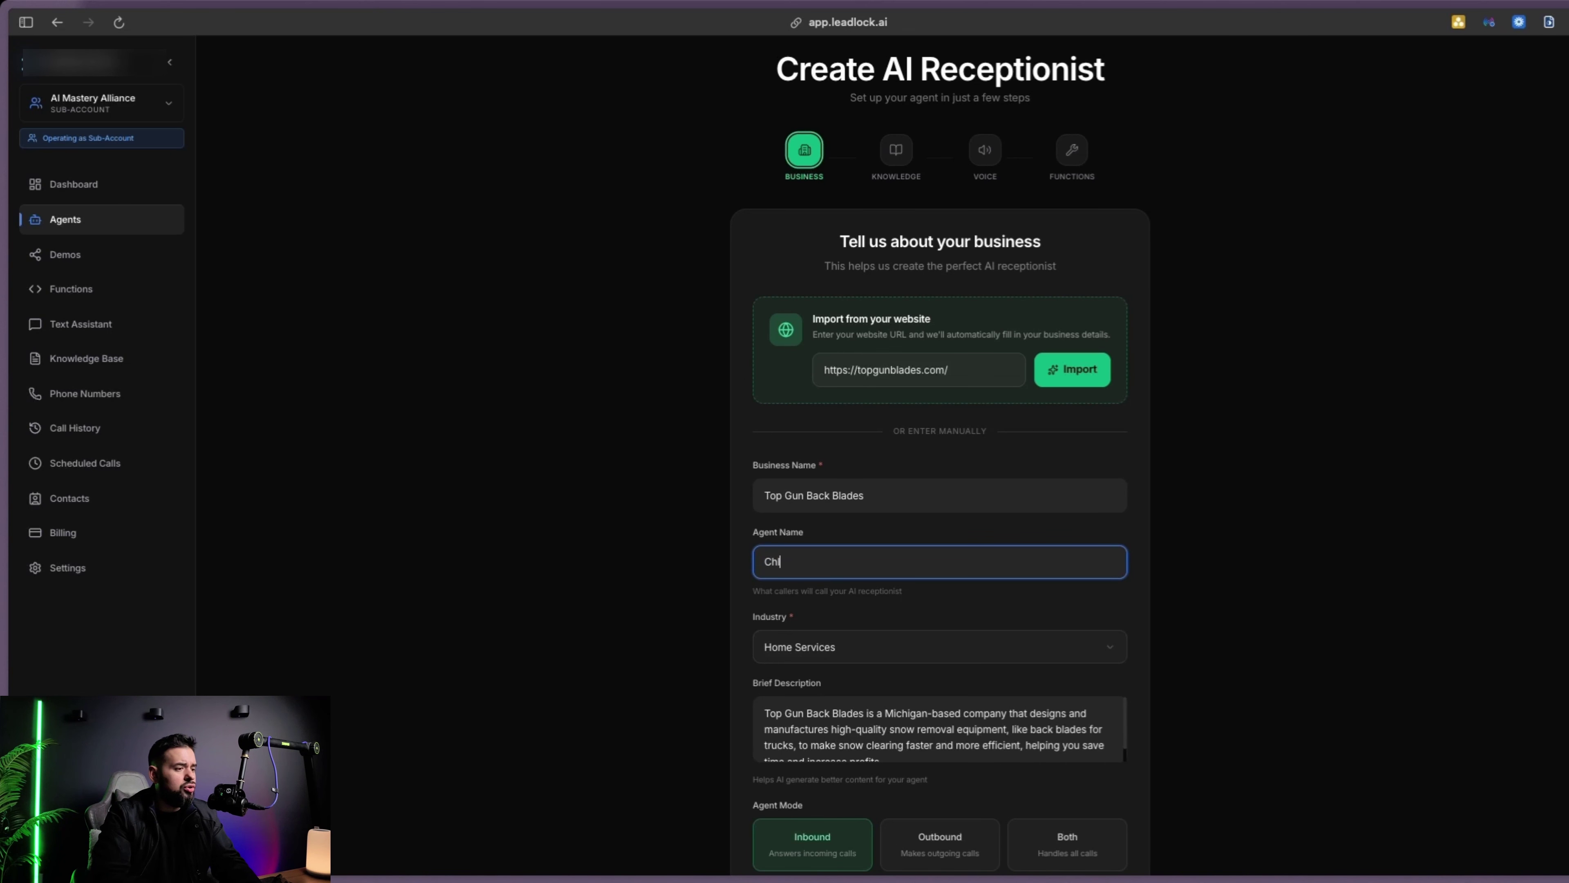
scroll(848, 571, "down", 3)
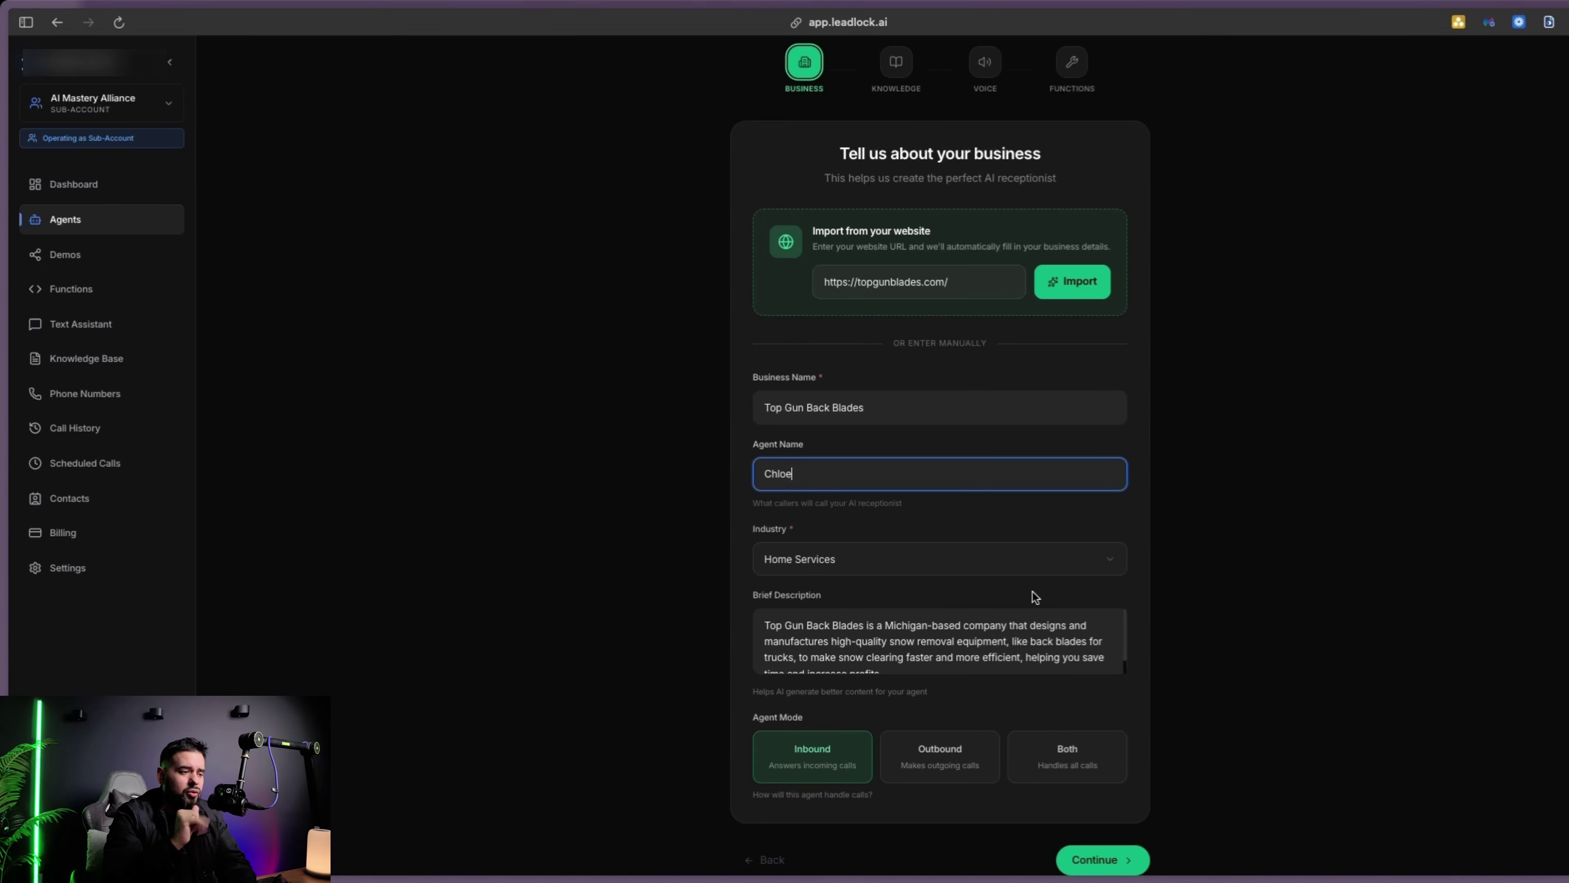
Set Industry to Other, with Your Industry as 'High Quality Snow Removal Equipment'
left_click(954, 564)
scroll(852, 637, "down", 3)
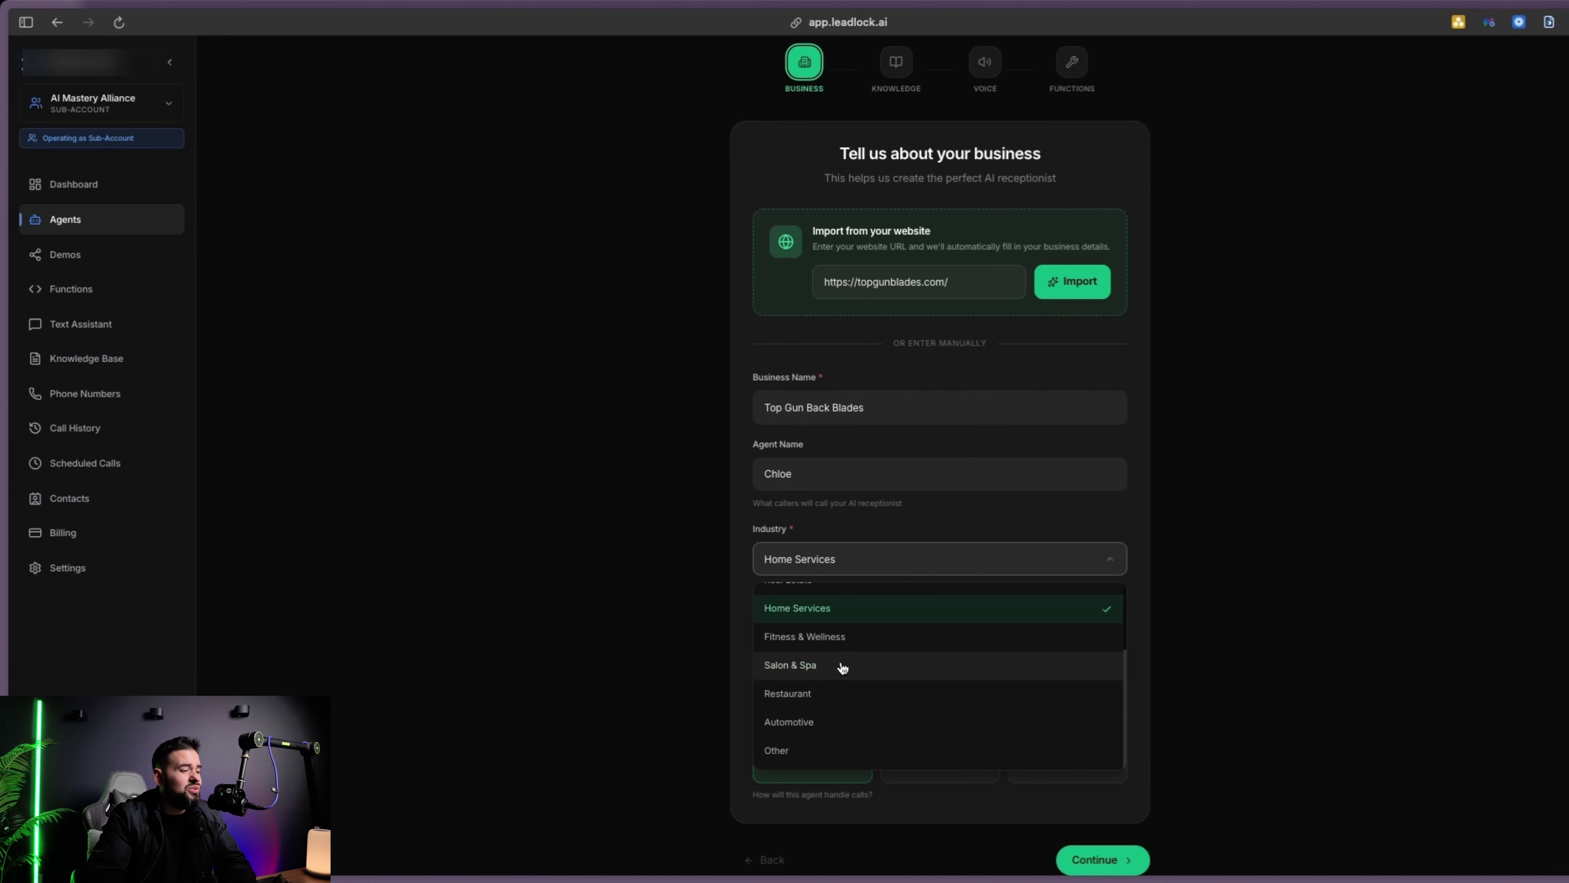
scroll(828, 718, "up", 3)
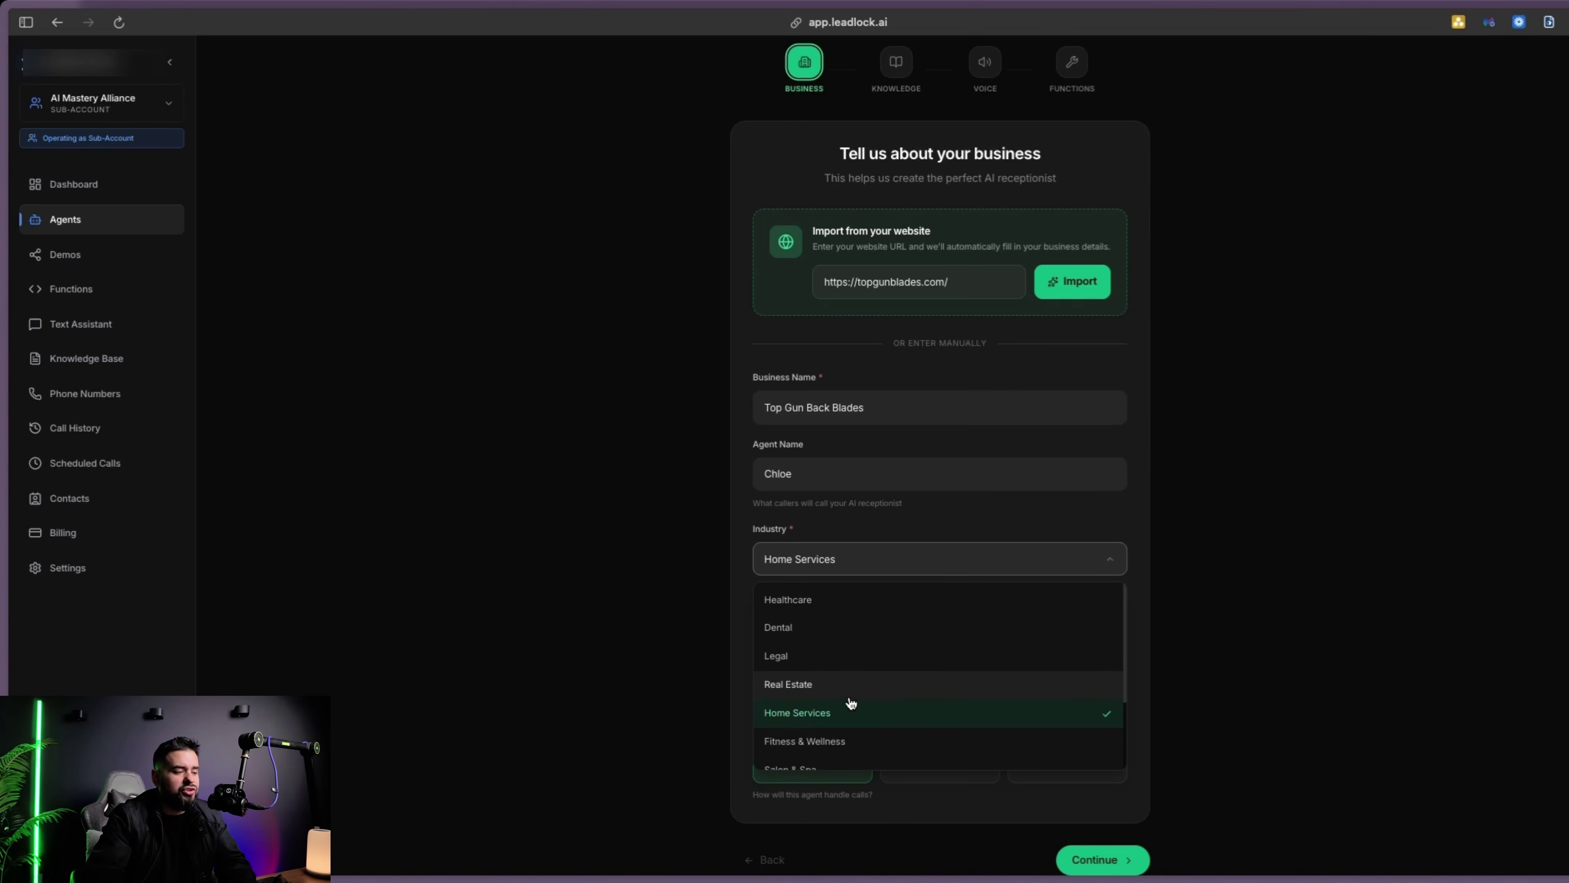
scroll(852, 699, "down", 3)
left_click(792, 756)
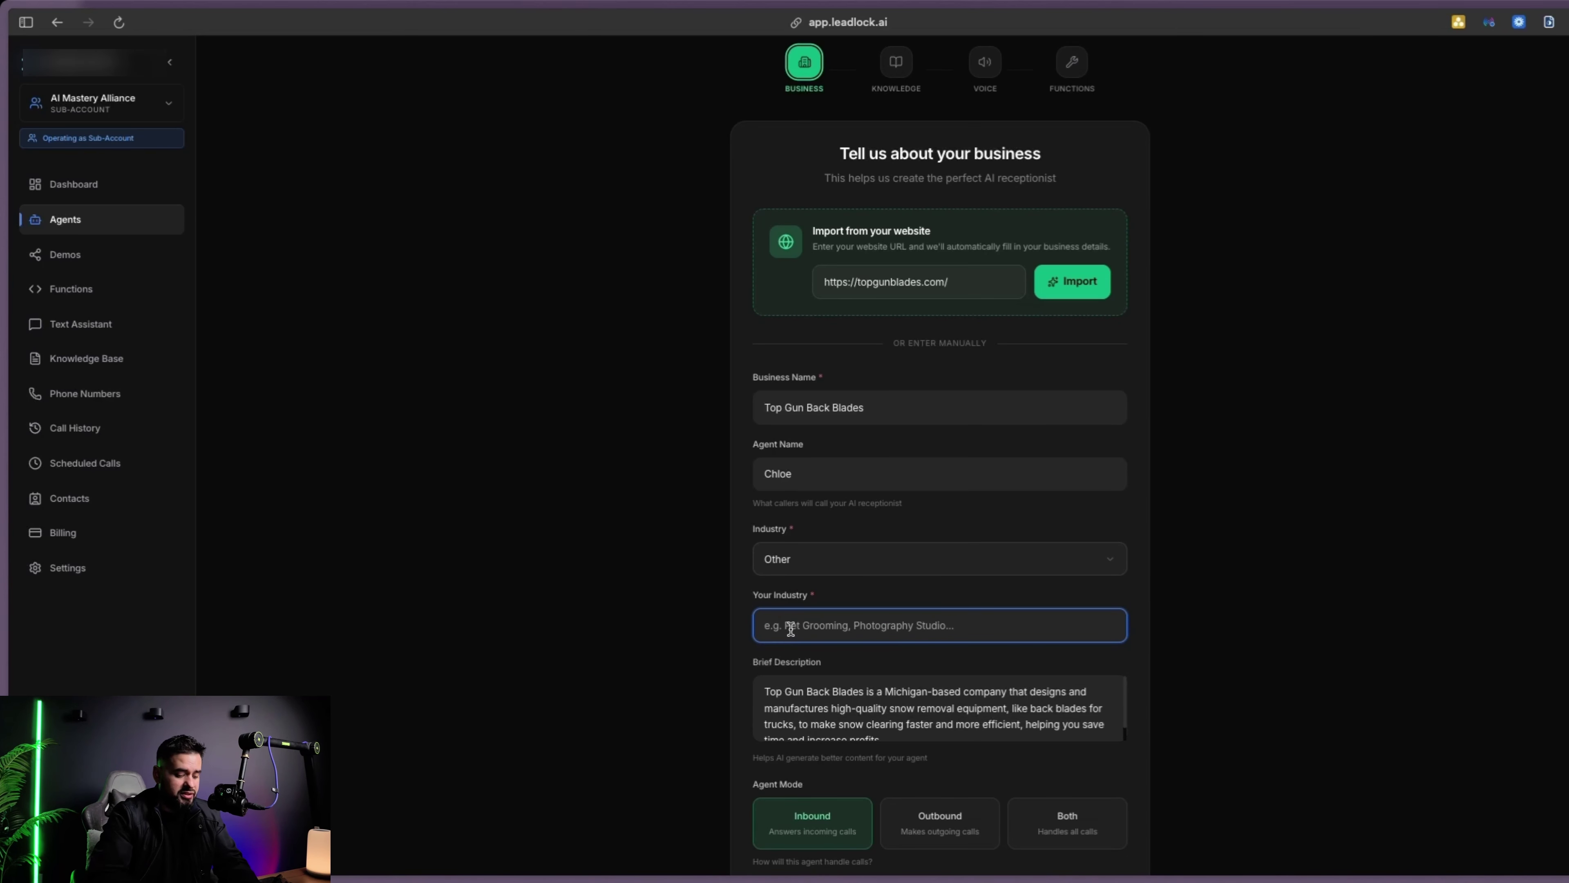
type("High Quality Snow Re")
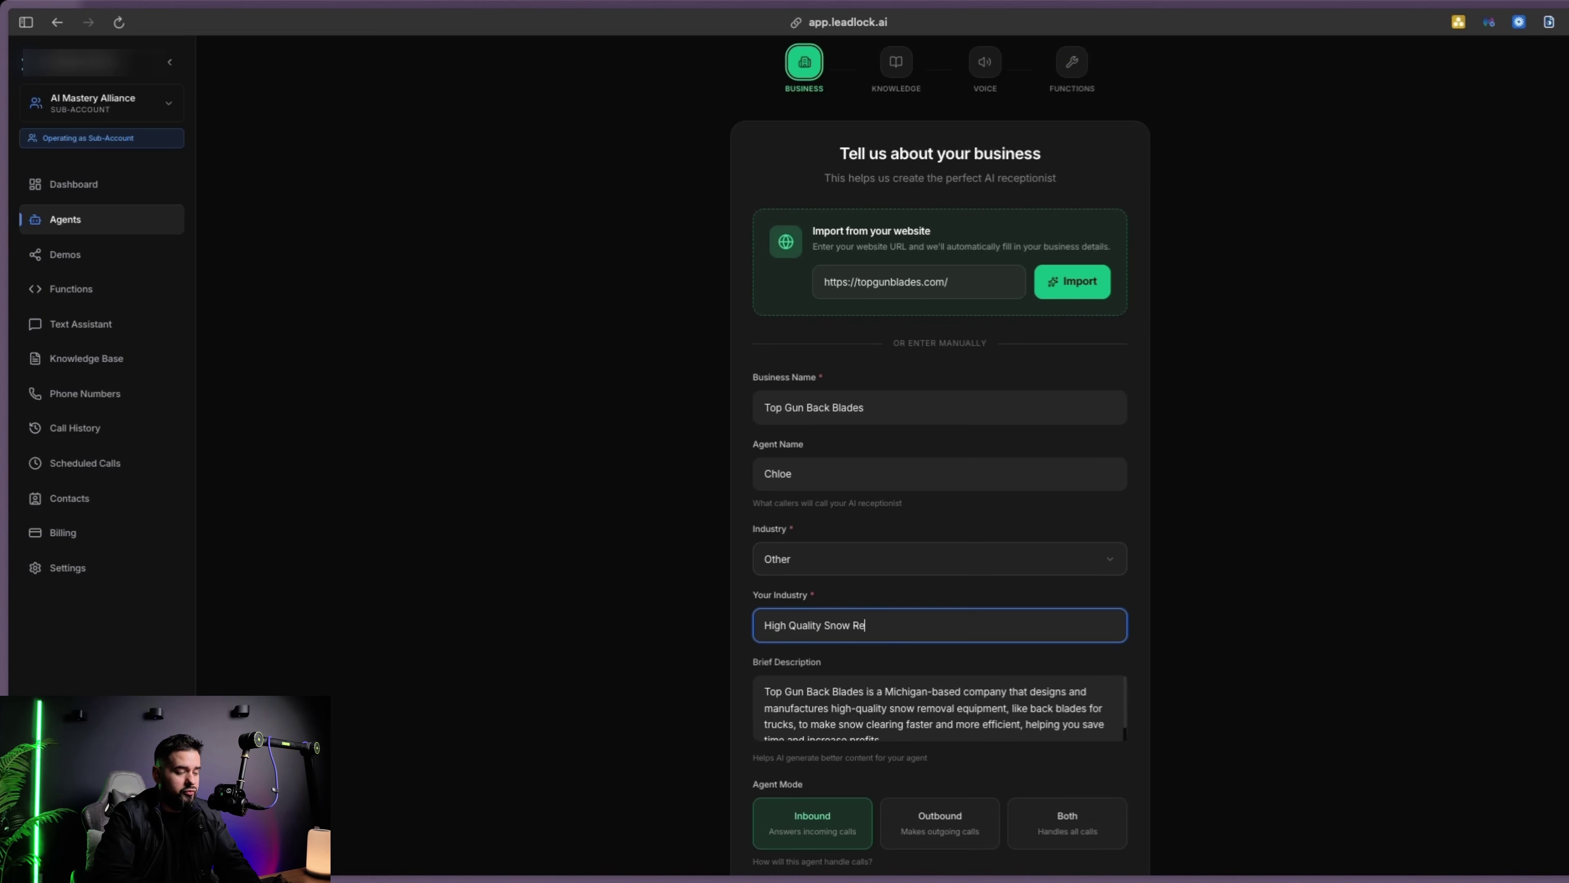
type("moval Equip")
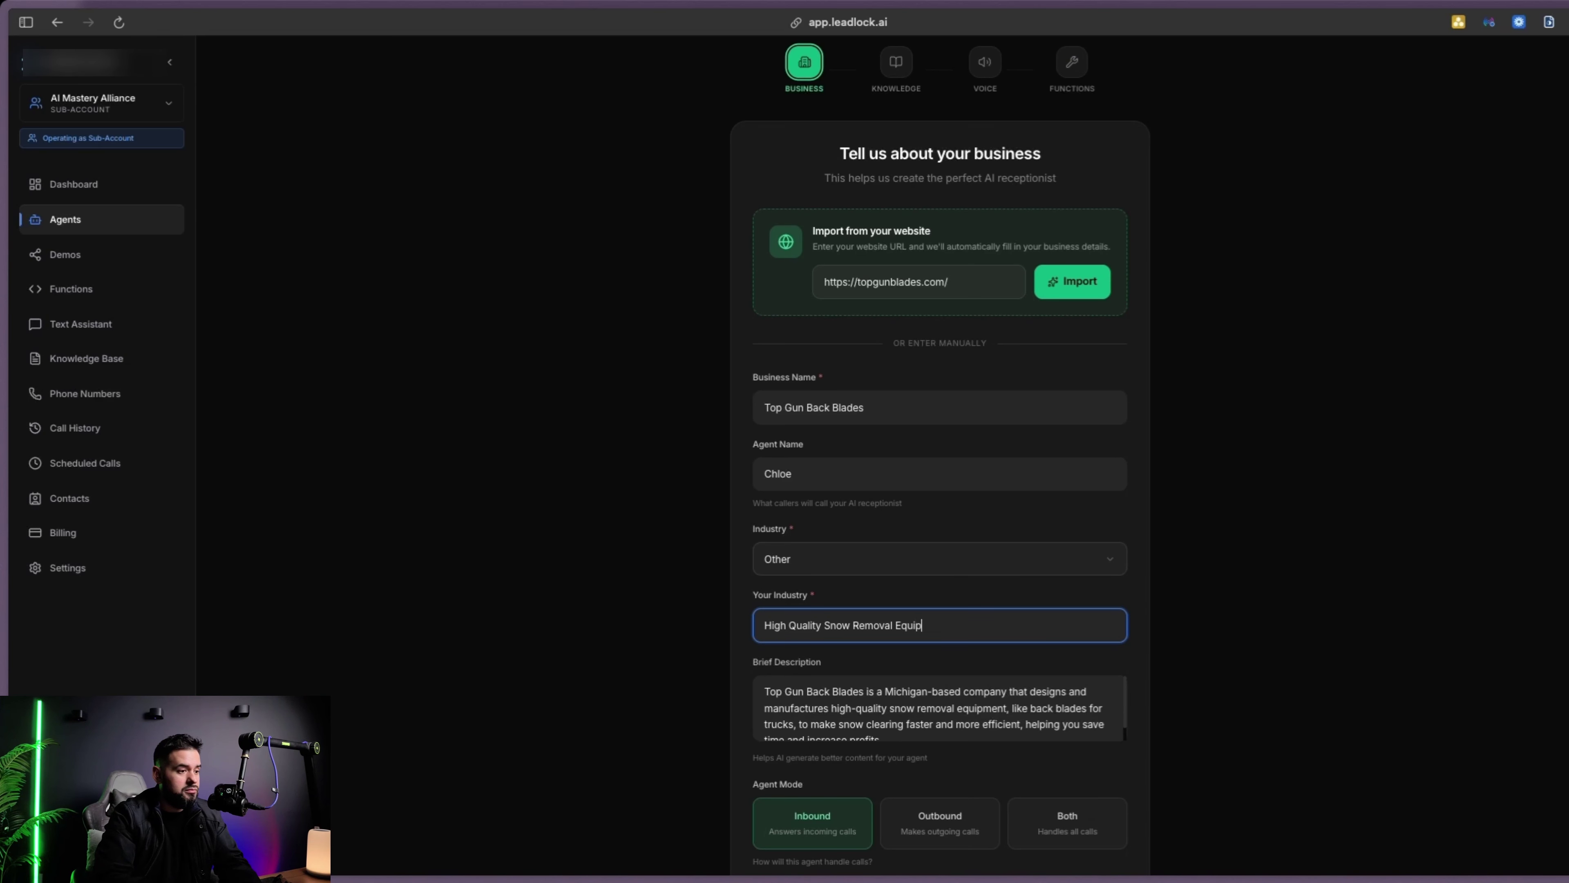
type("ment")
scroll(813, 631, "down", 3)
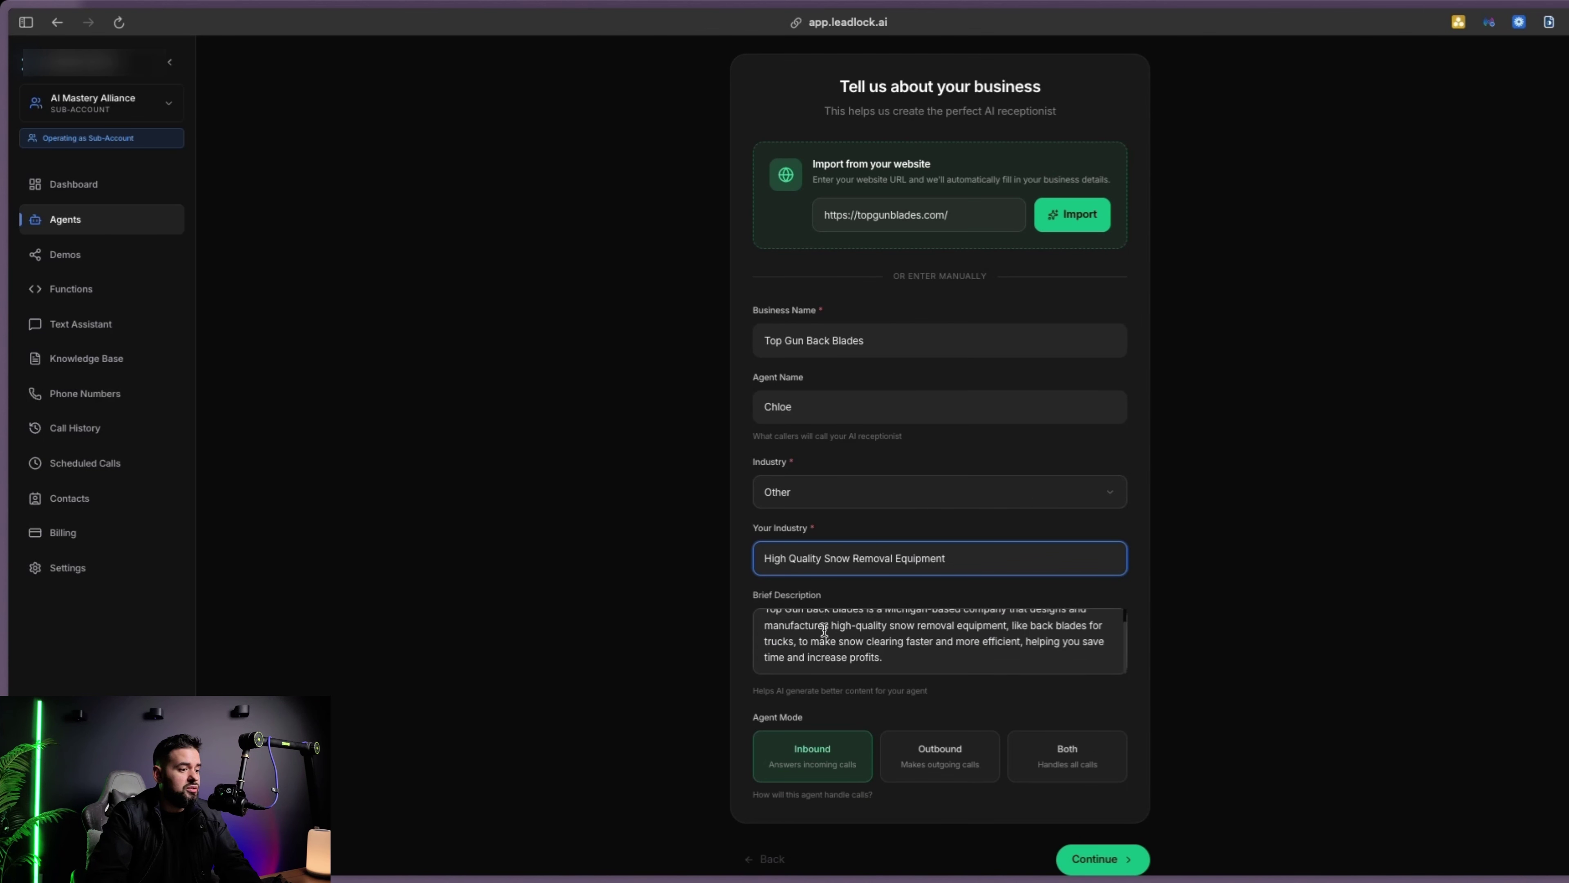
scroll(834, 761, "up", 1)
scroll(813, 745, "down", 1)
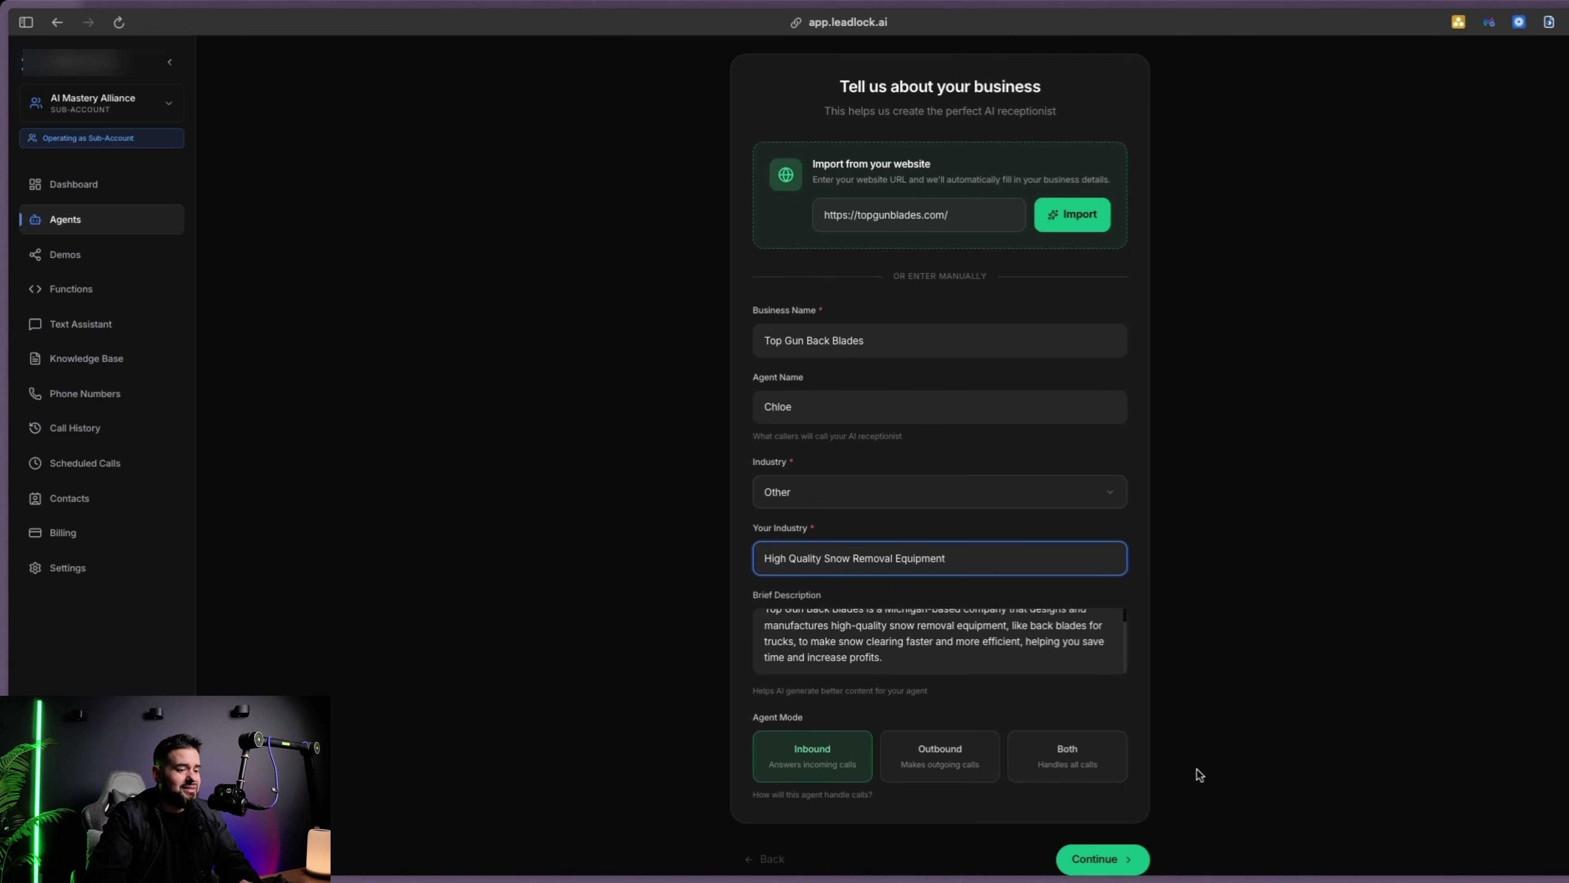
Continue to the knowledge base and check the Products & Services and Pricing entries
left_click(1114, 858)
scroll(998, 210, "up", 4)
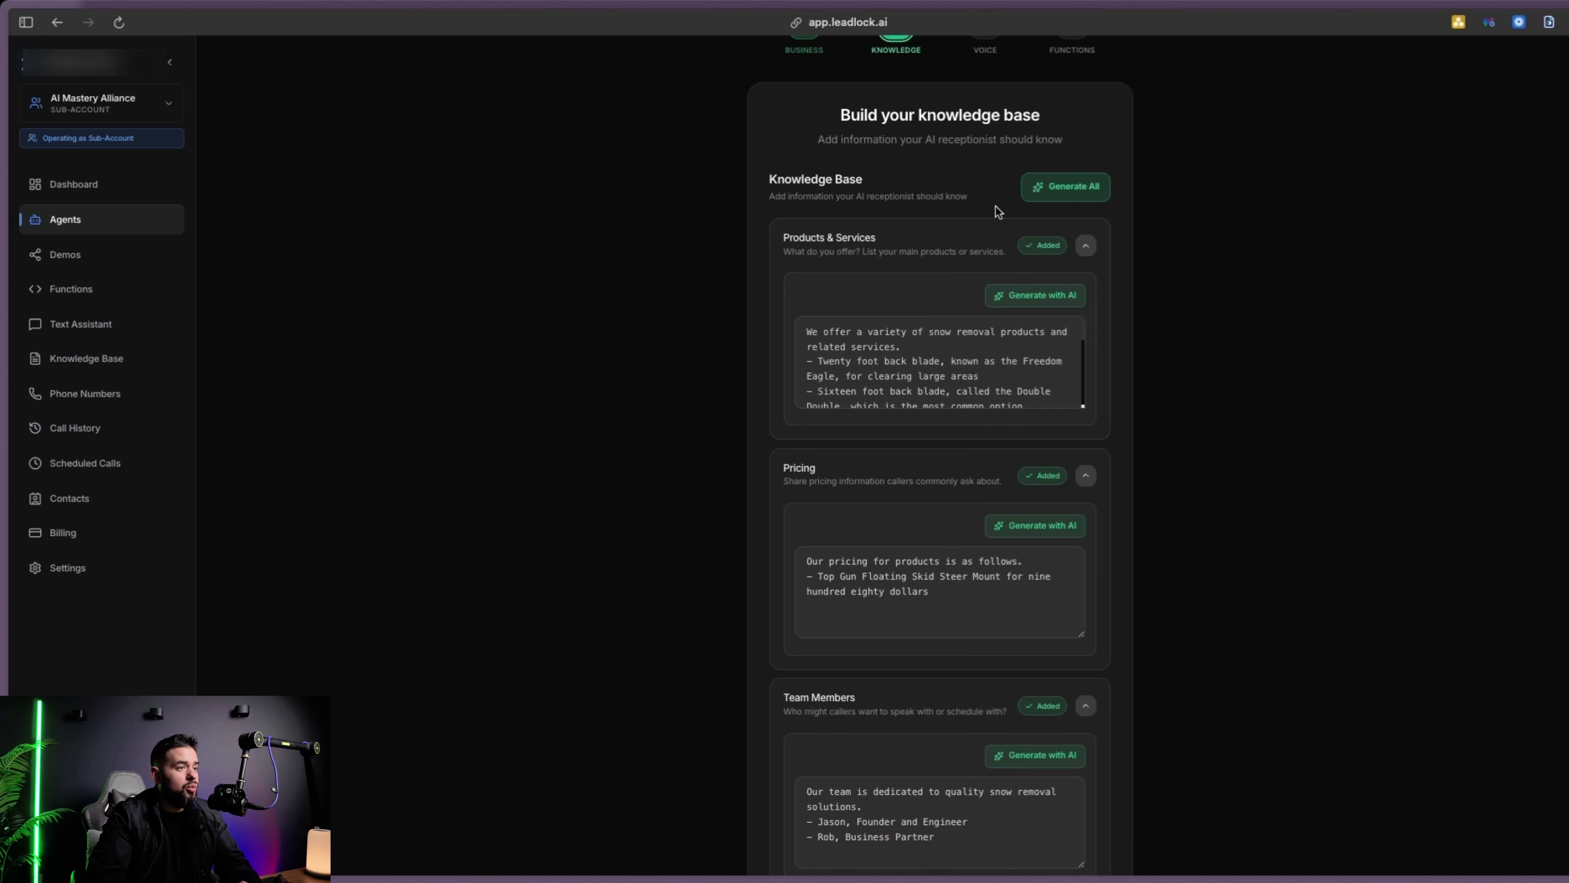
scroll(997, 365, "down", 3)
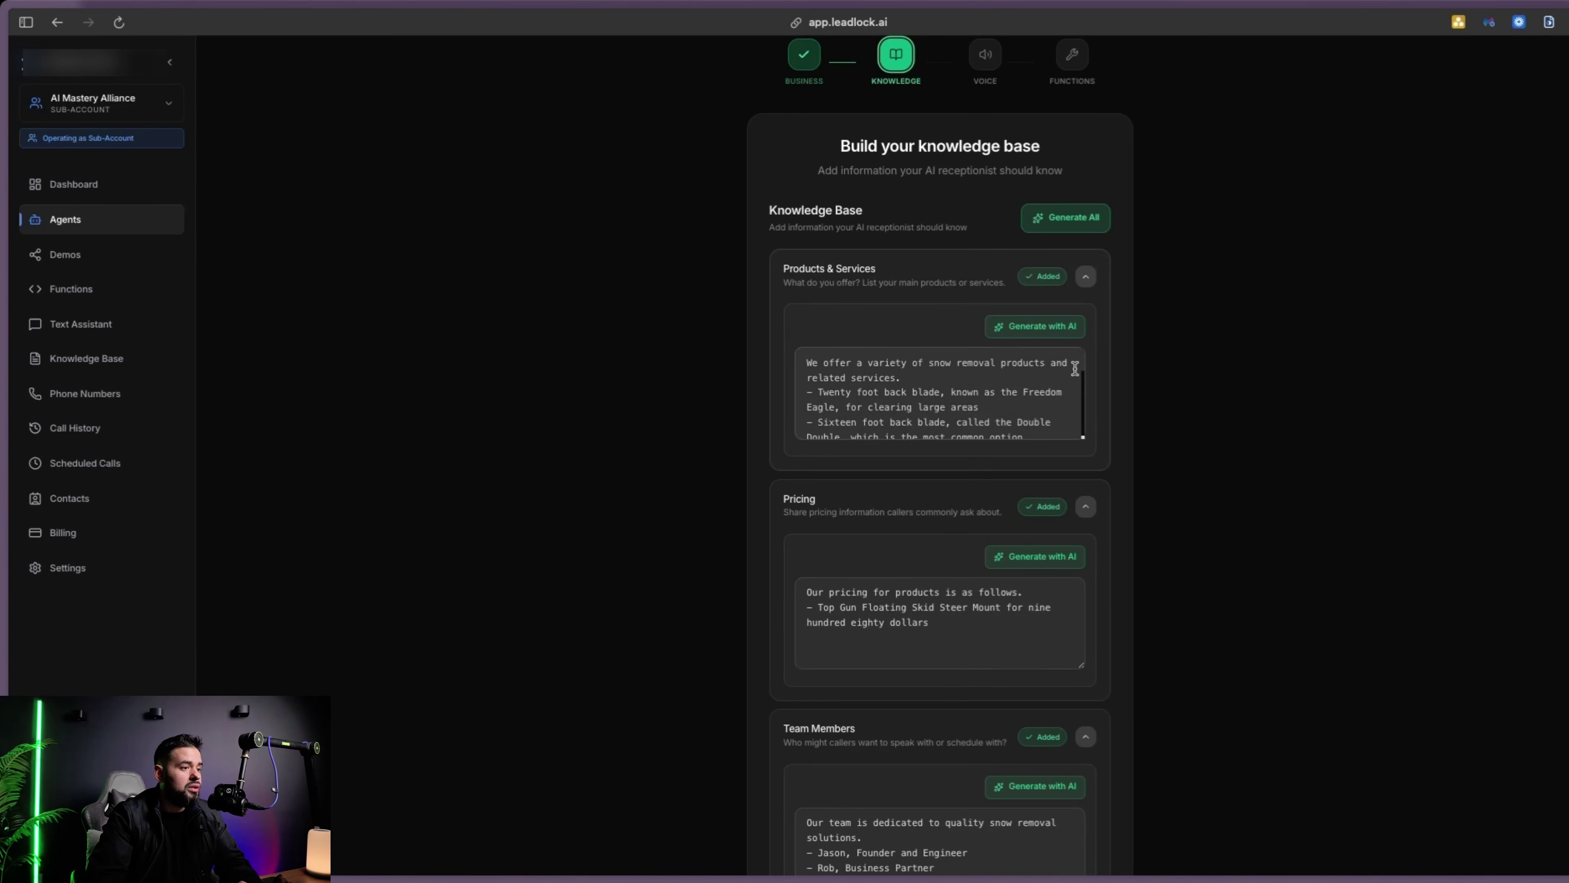
left_click_drag(818, 393, 937, 394)
scroll(961, 398, "down", 1)
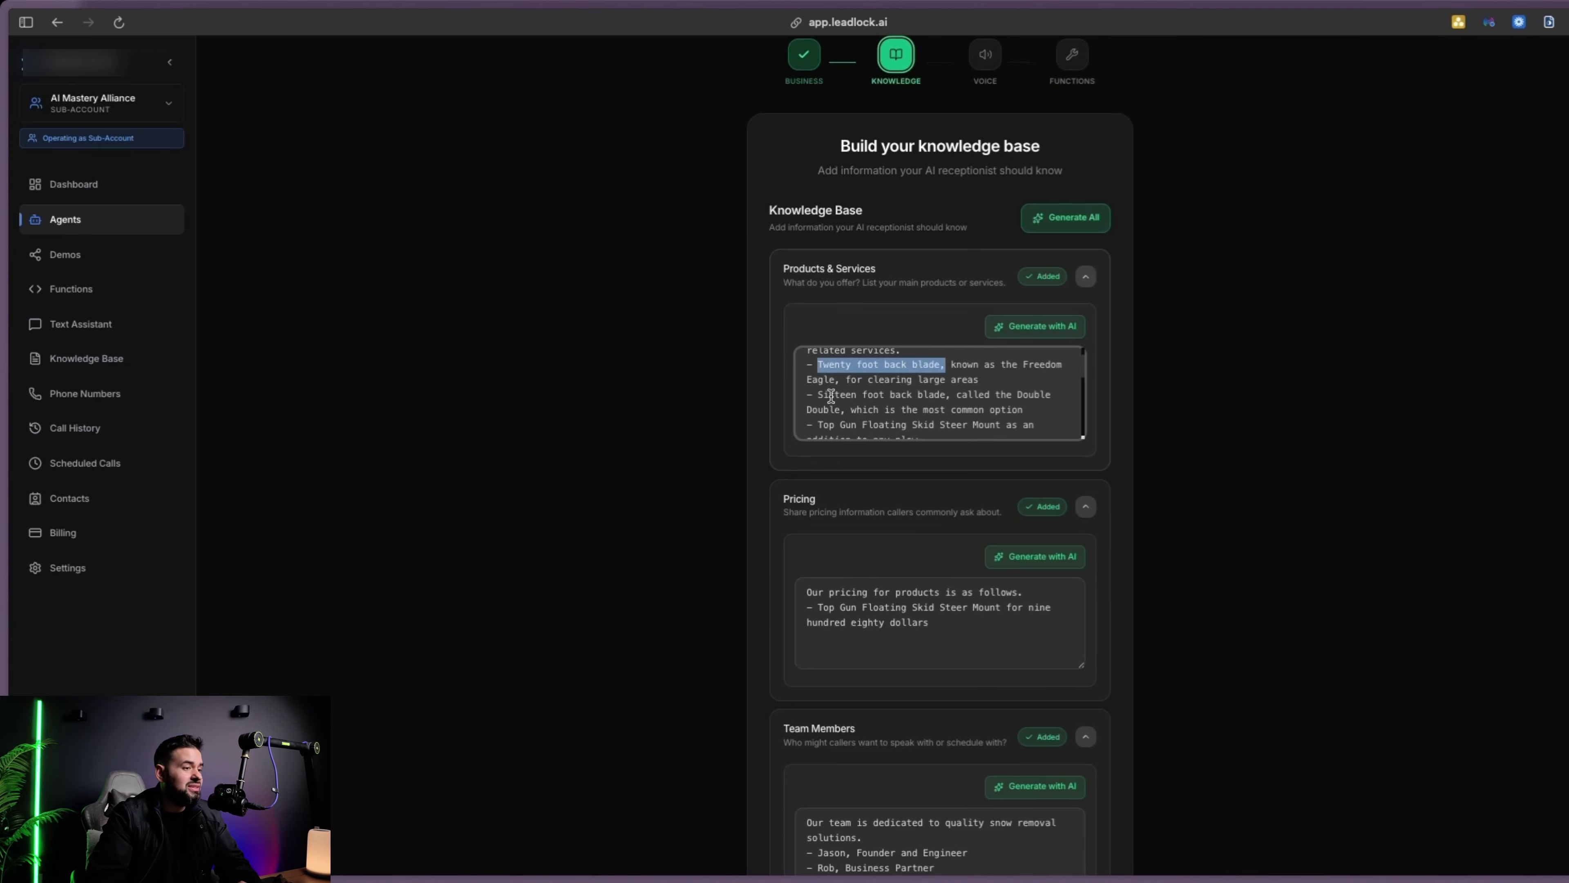
left_click(864, 394)
scroll(950, 396, "down", 2)
Look over the generated Team Members and Common Questions entries
left_click_drag(817, 365, 973, 376)
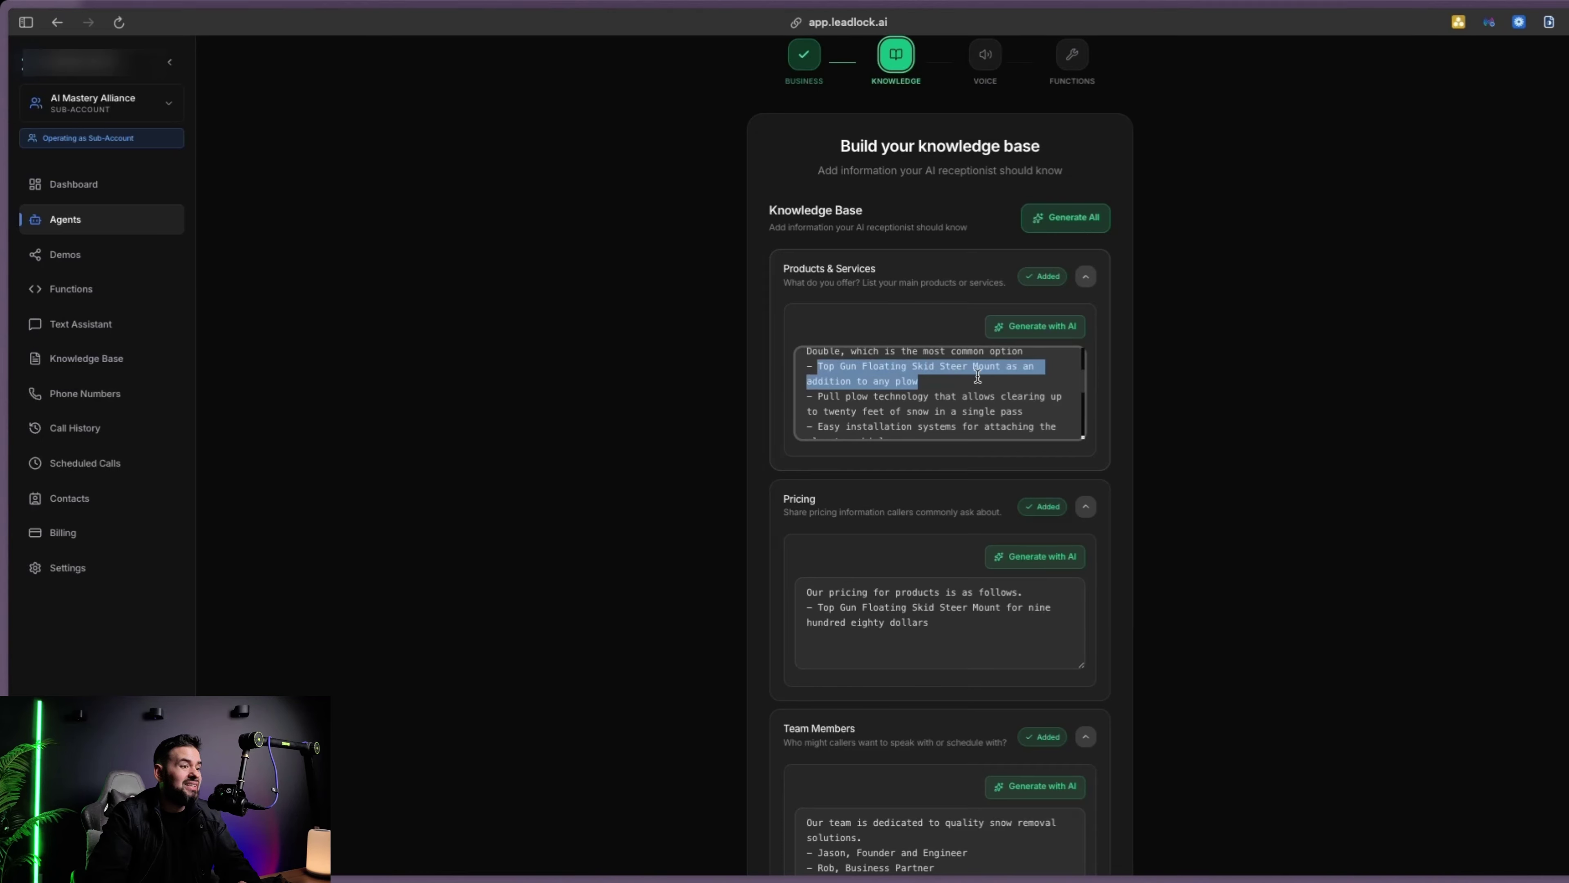
scroll(943, 383, "down", 1)
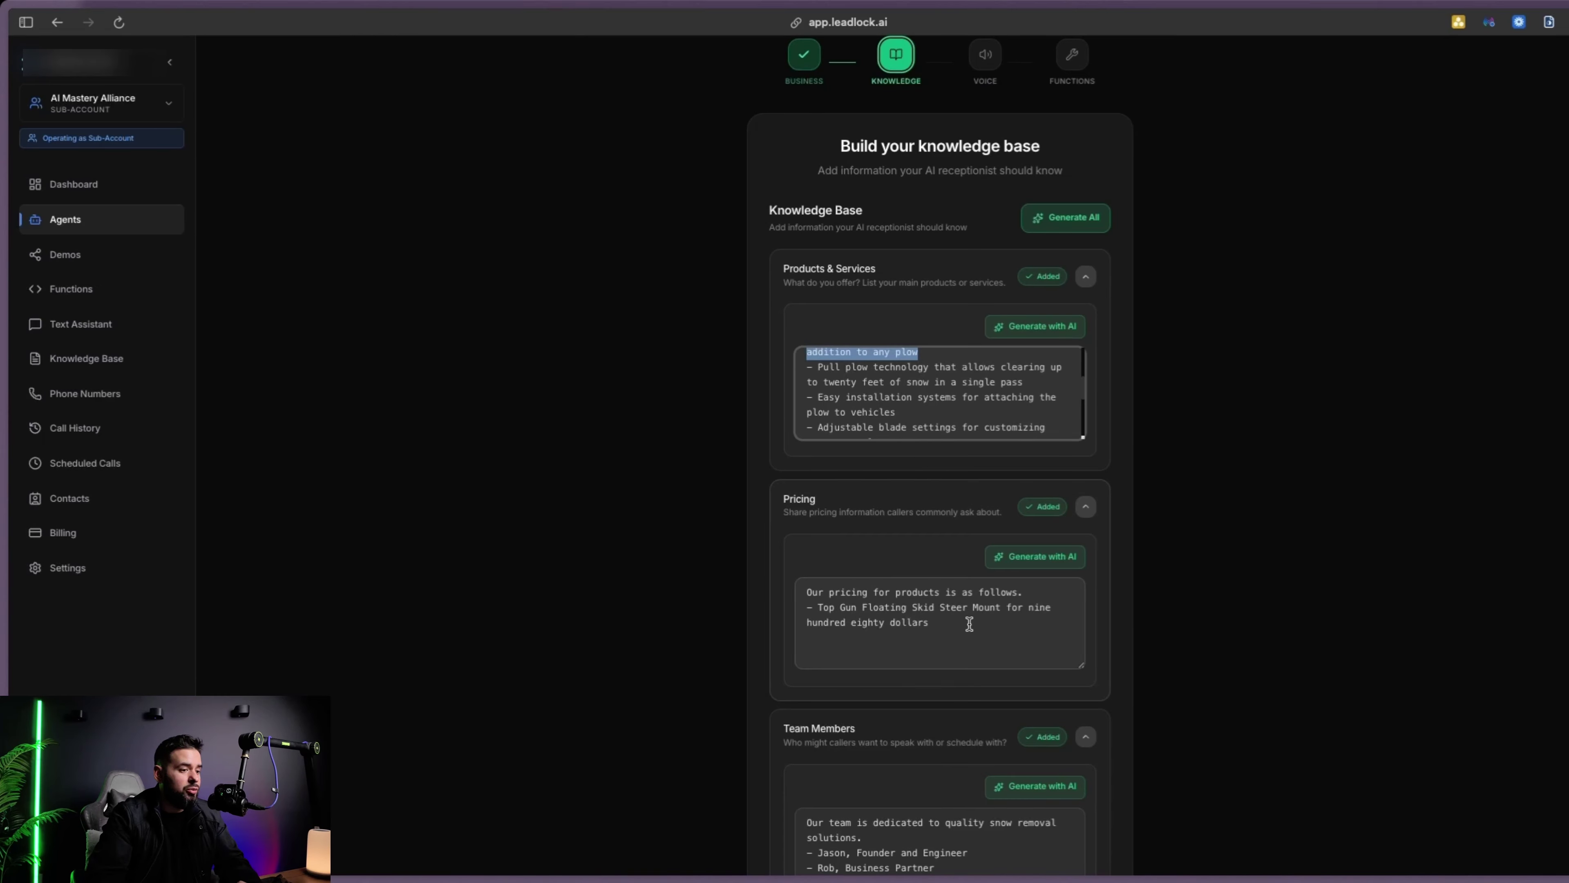
scroll(1022, 608, "down", 3)
left_click_drag(807, 649, 980, 688)
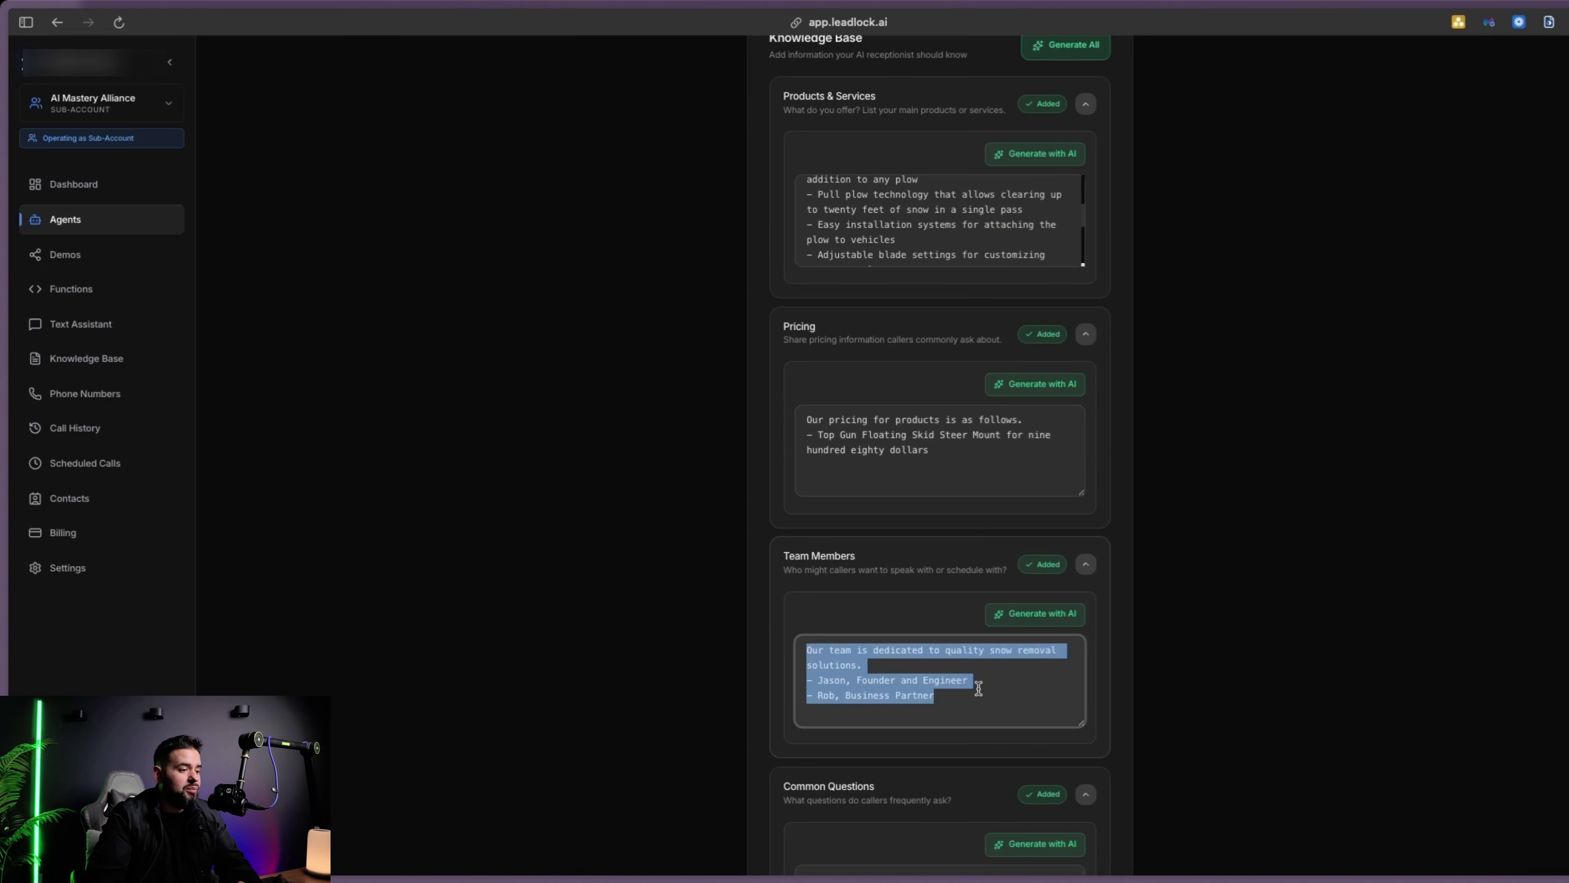
left_click(969, 702)
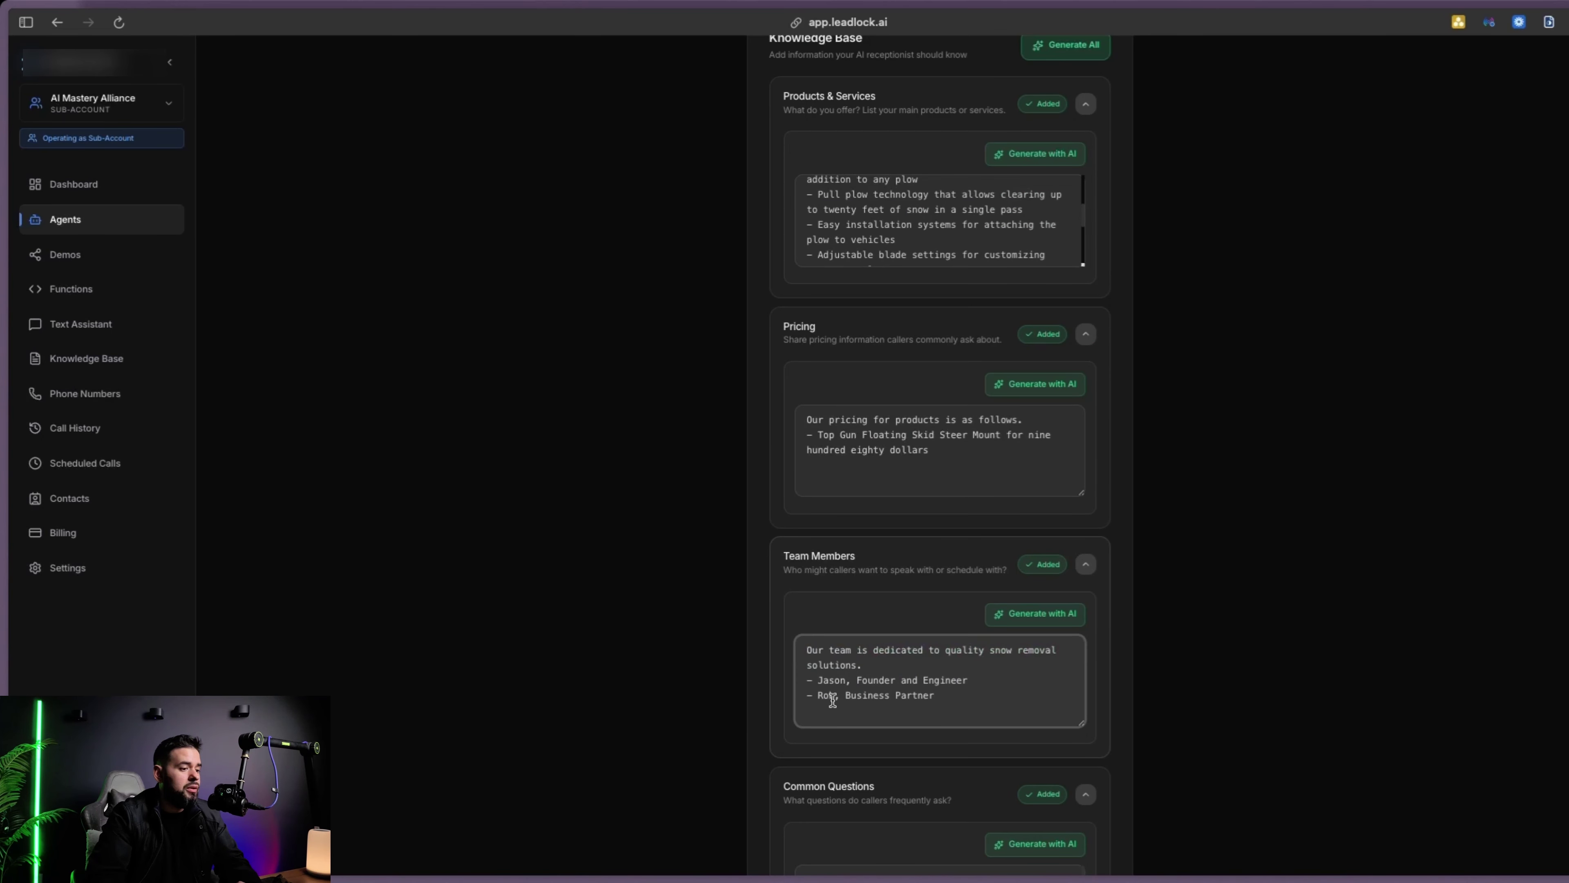
scroll(893, 711, "down", 3)
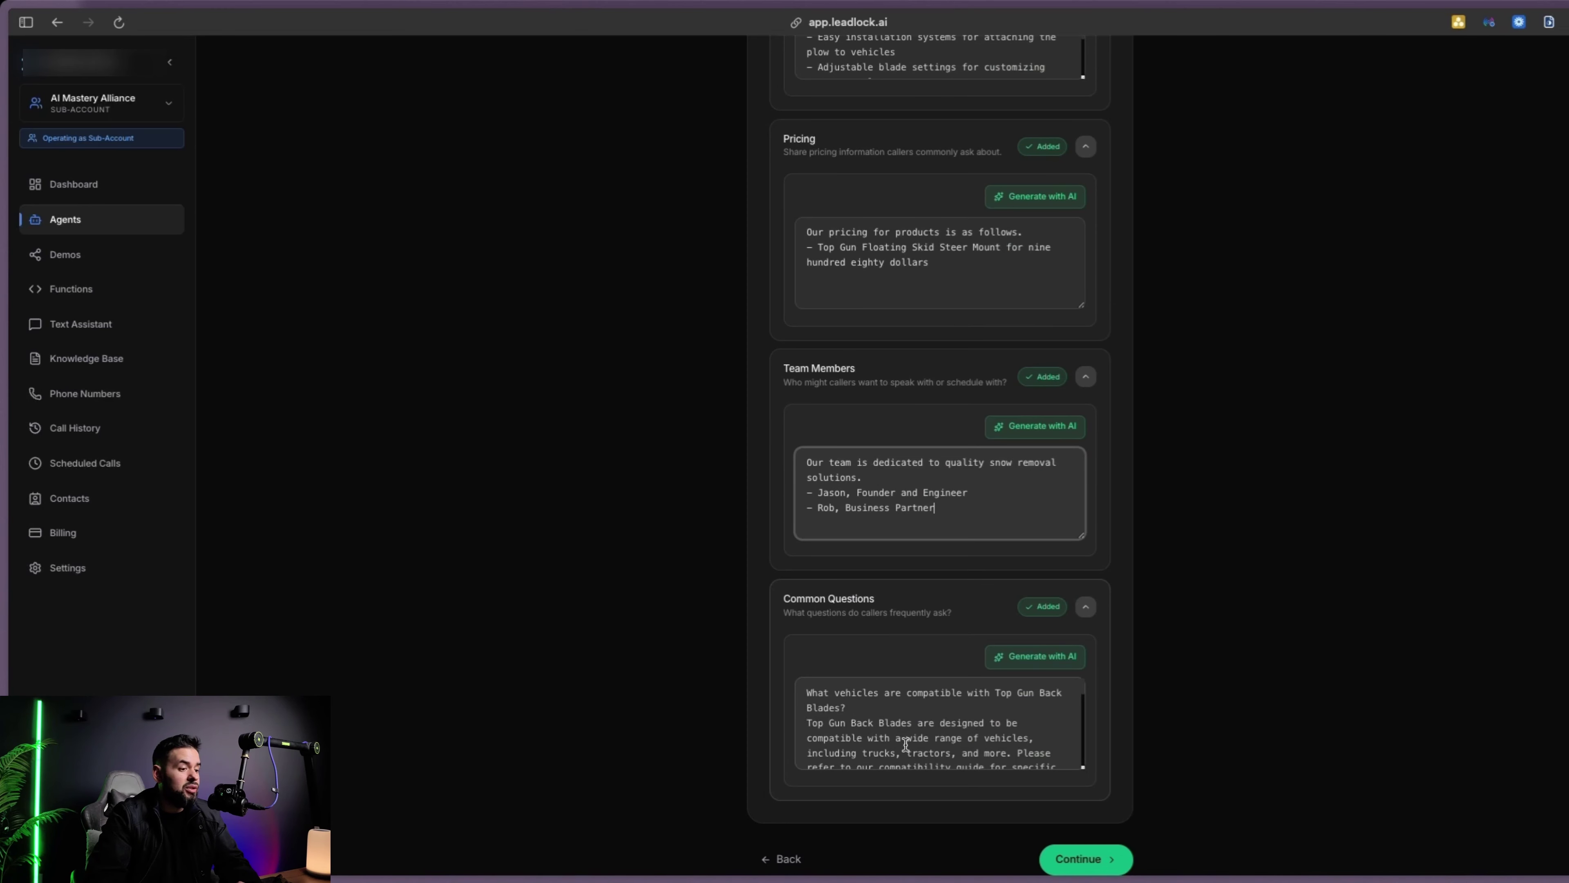
scroll(895, 730, "down", 6)
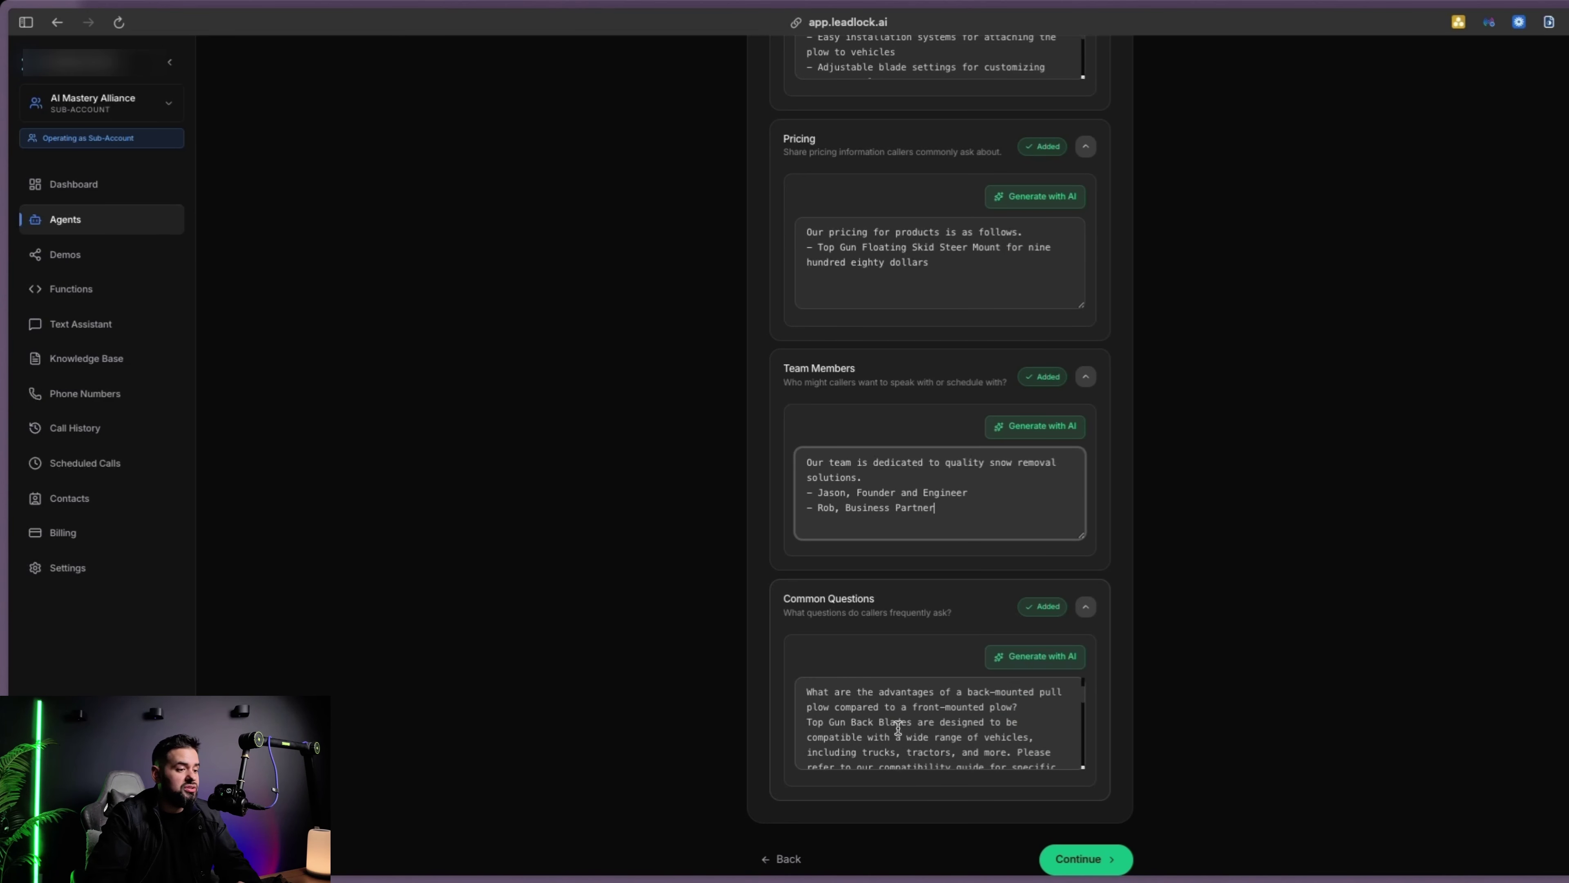
scroll(906, 727, "up", 6)
scroll(914, 619, "up", 8)
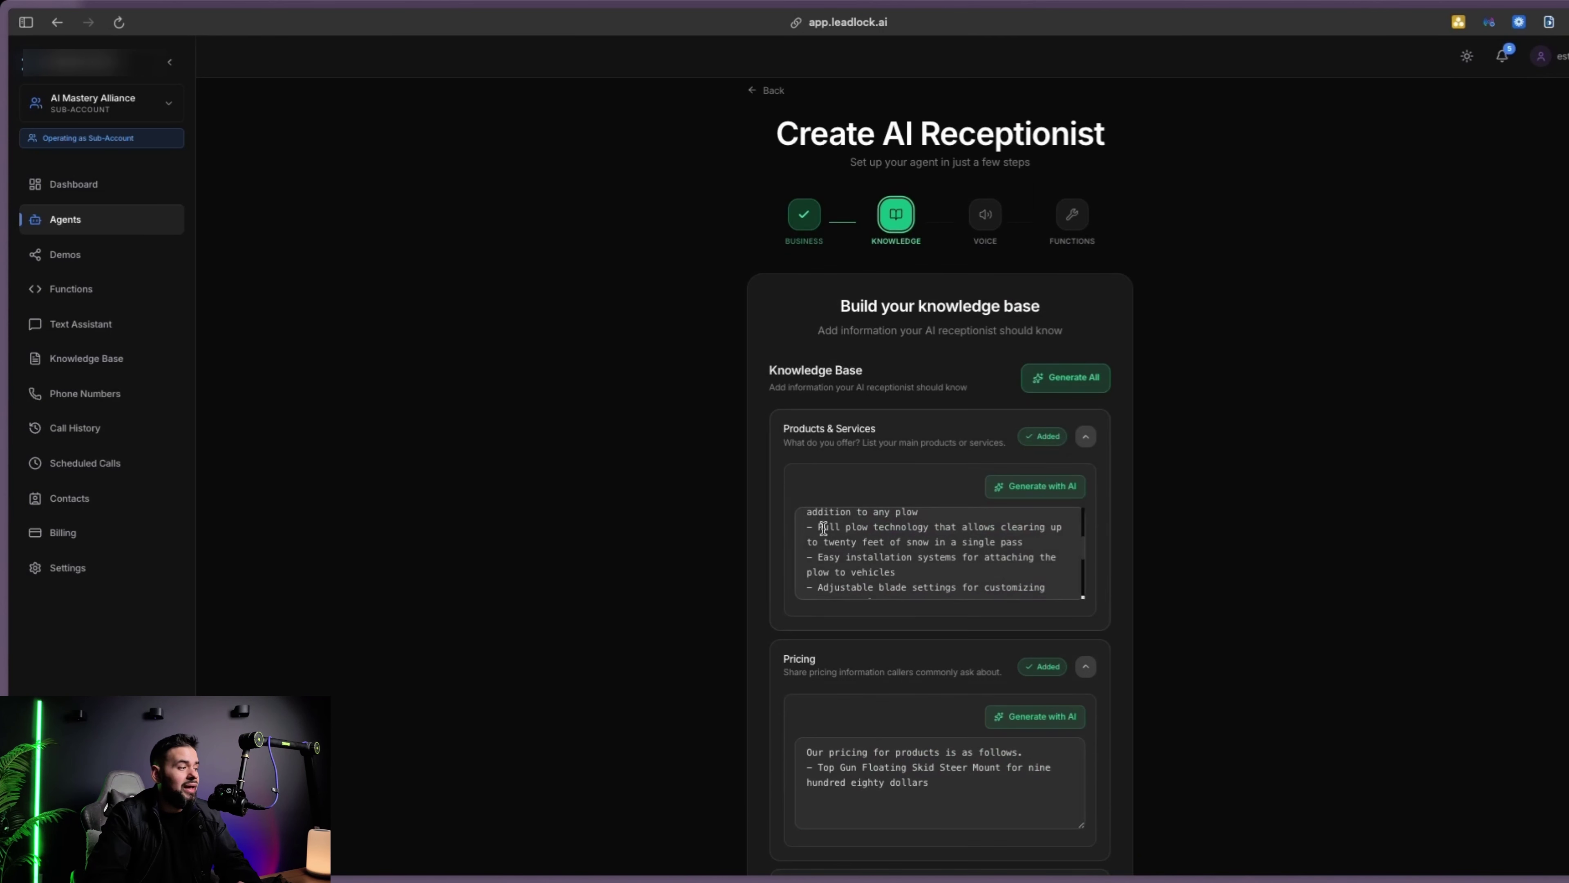
On topgunblades.com's Shop page, check the 20 FT and 16 FT back blades and the $980 mount
mouse_move(5, 655)
left_click(93, 627)
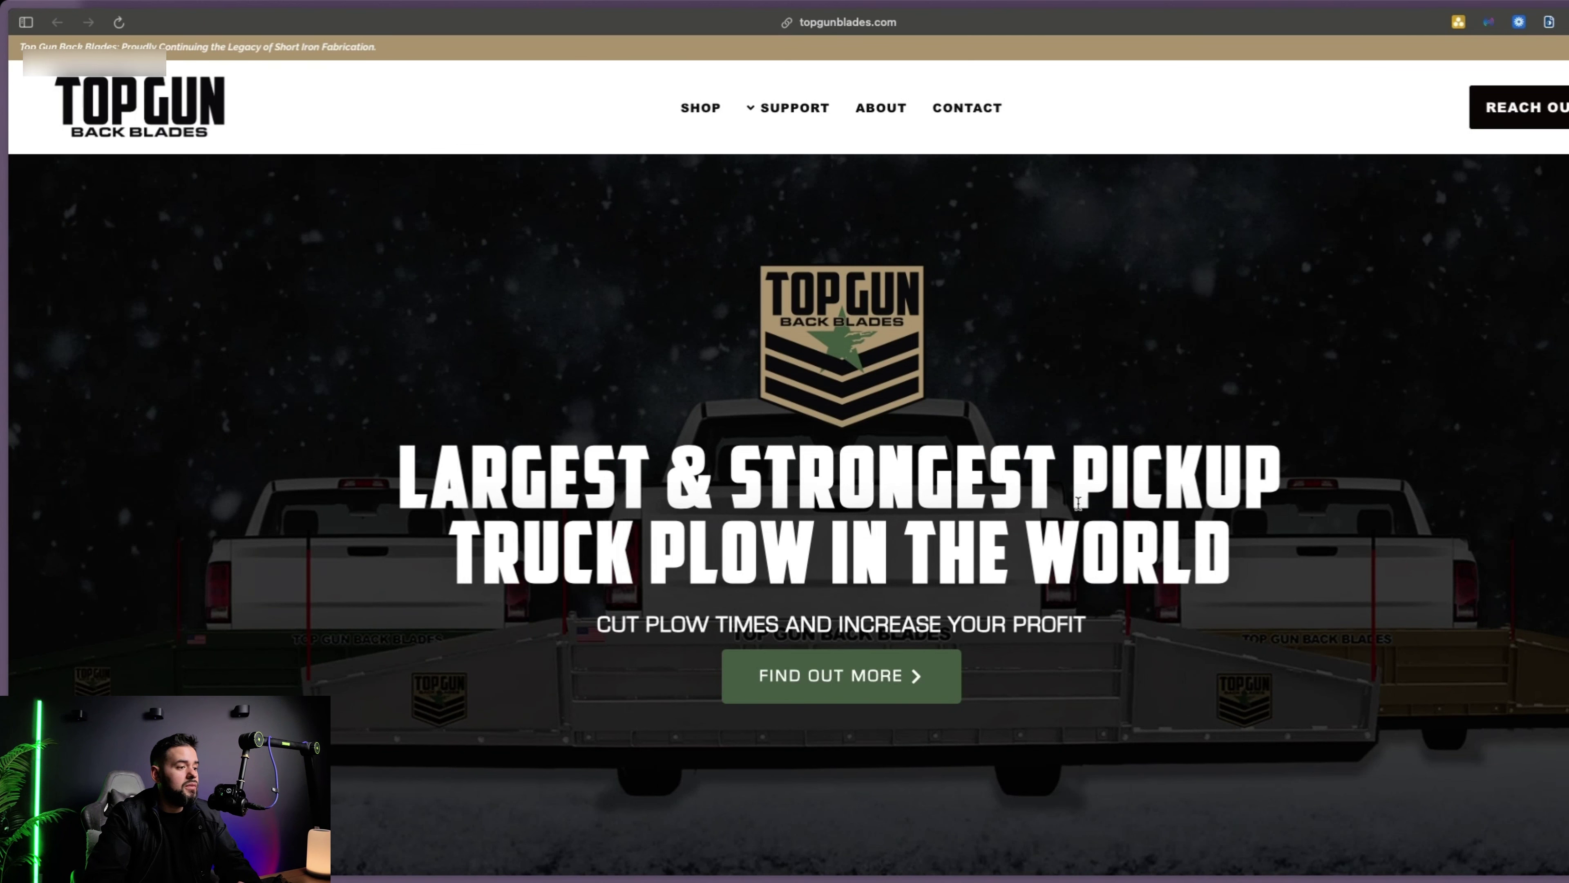
scroll(686, 406, "down", 5)
scroll(680, 247, "up", 5)
left_click(673, 102)
scroll(914, 451, "down", 3)
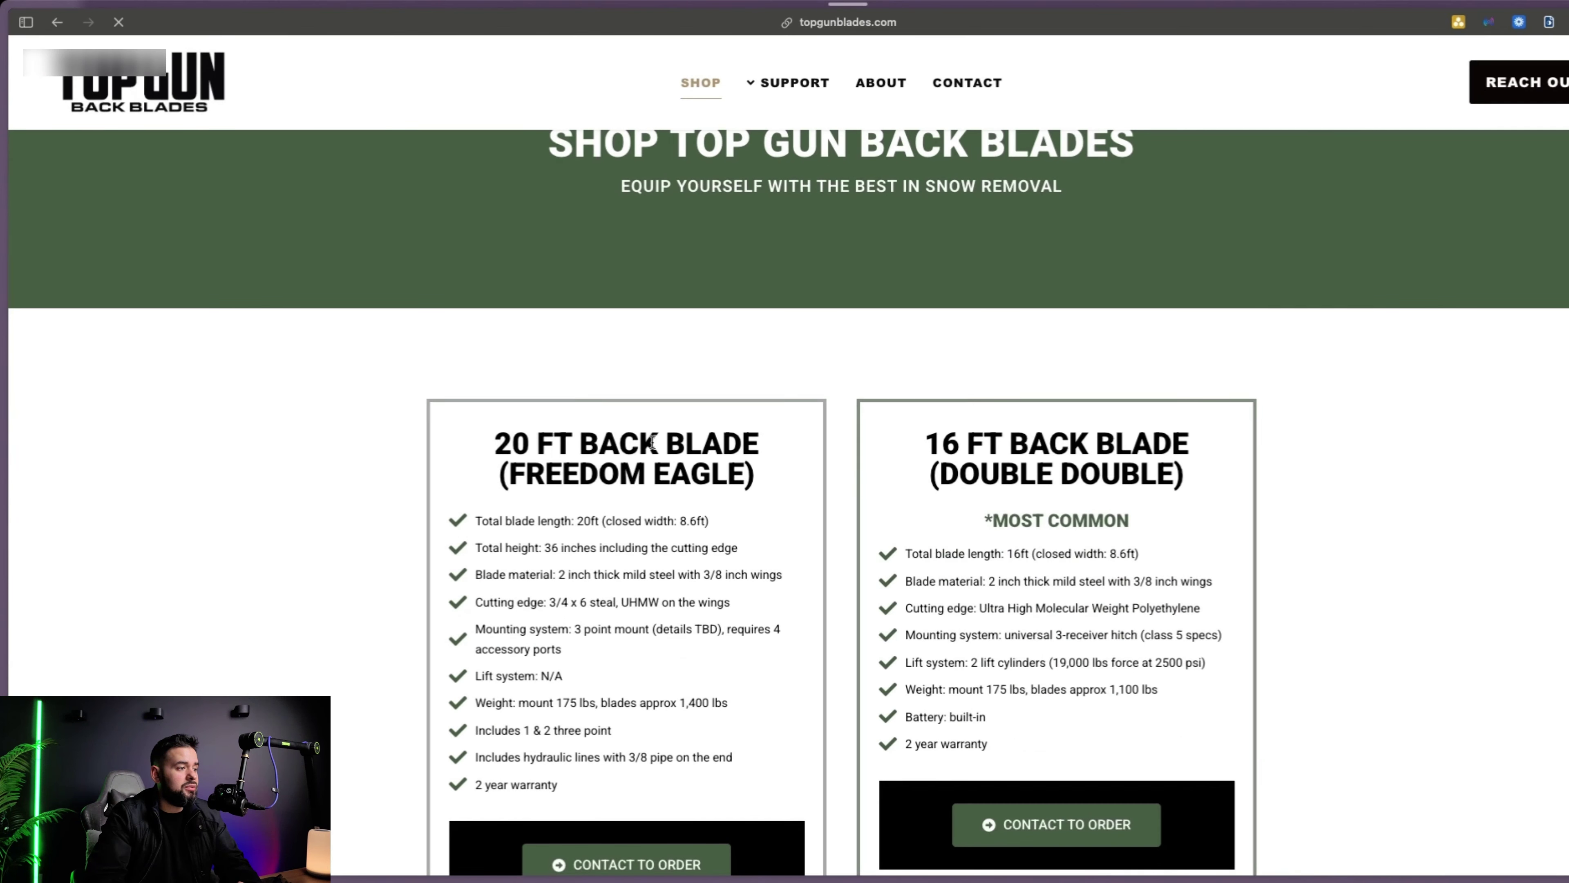
scroll(763, 466, "down", 5)
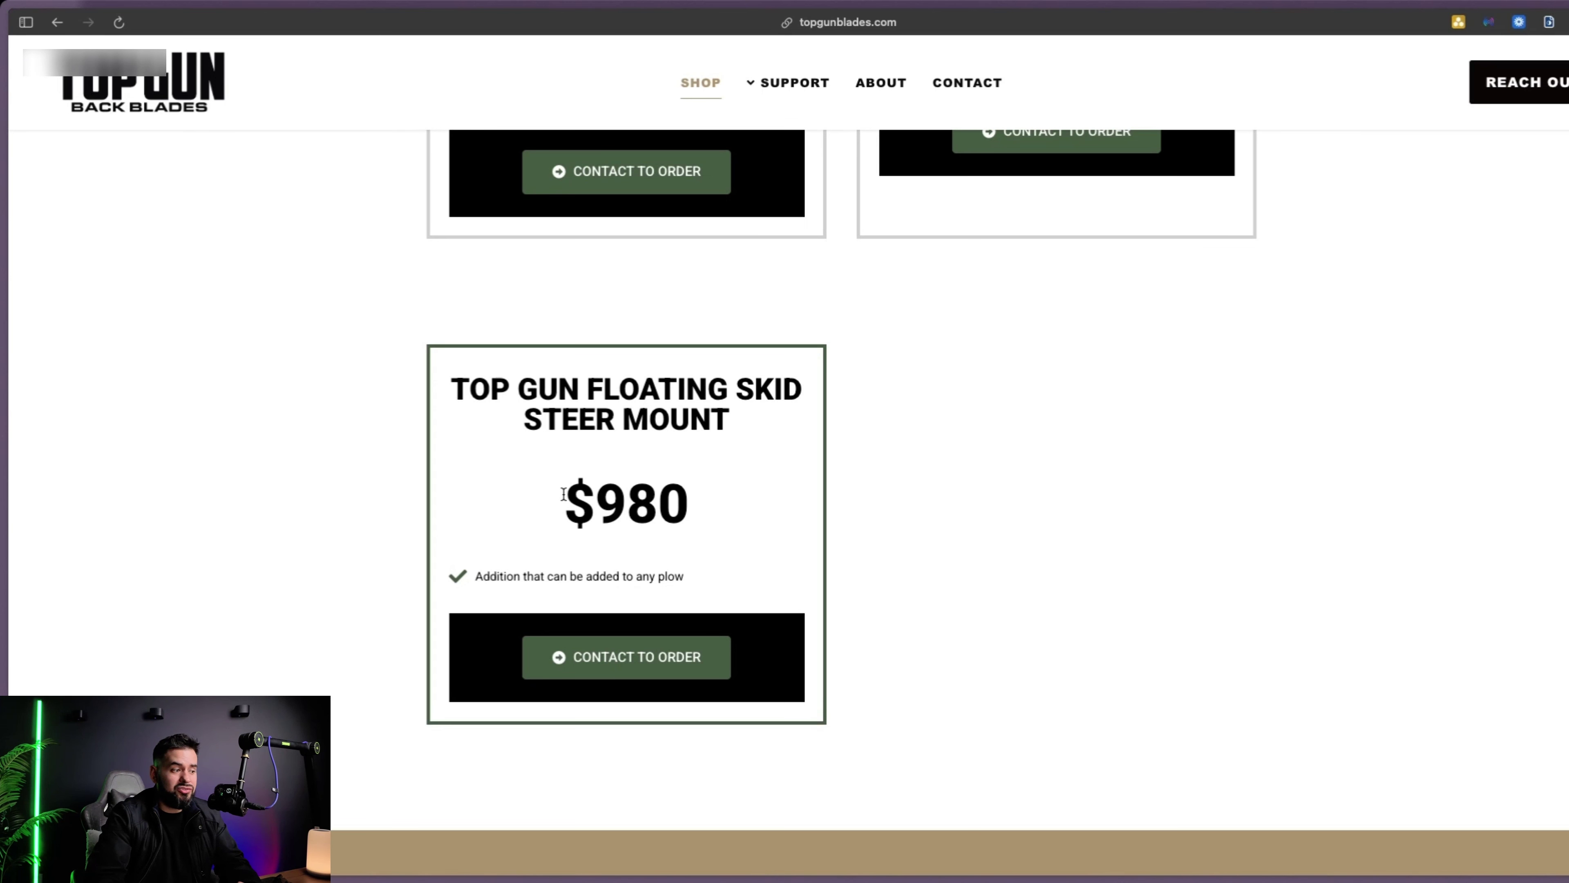
scroll(806, 480, "up", 5)
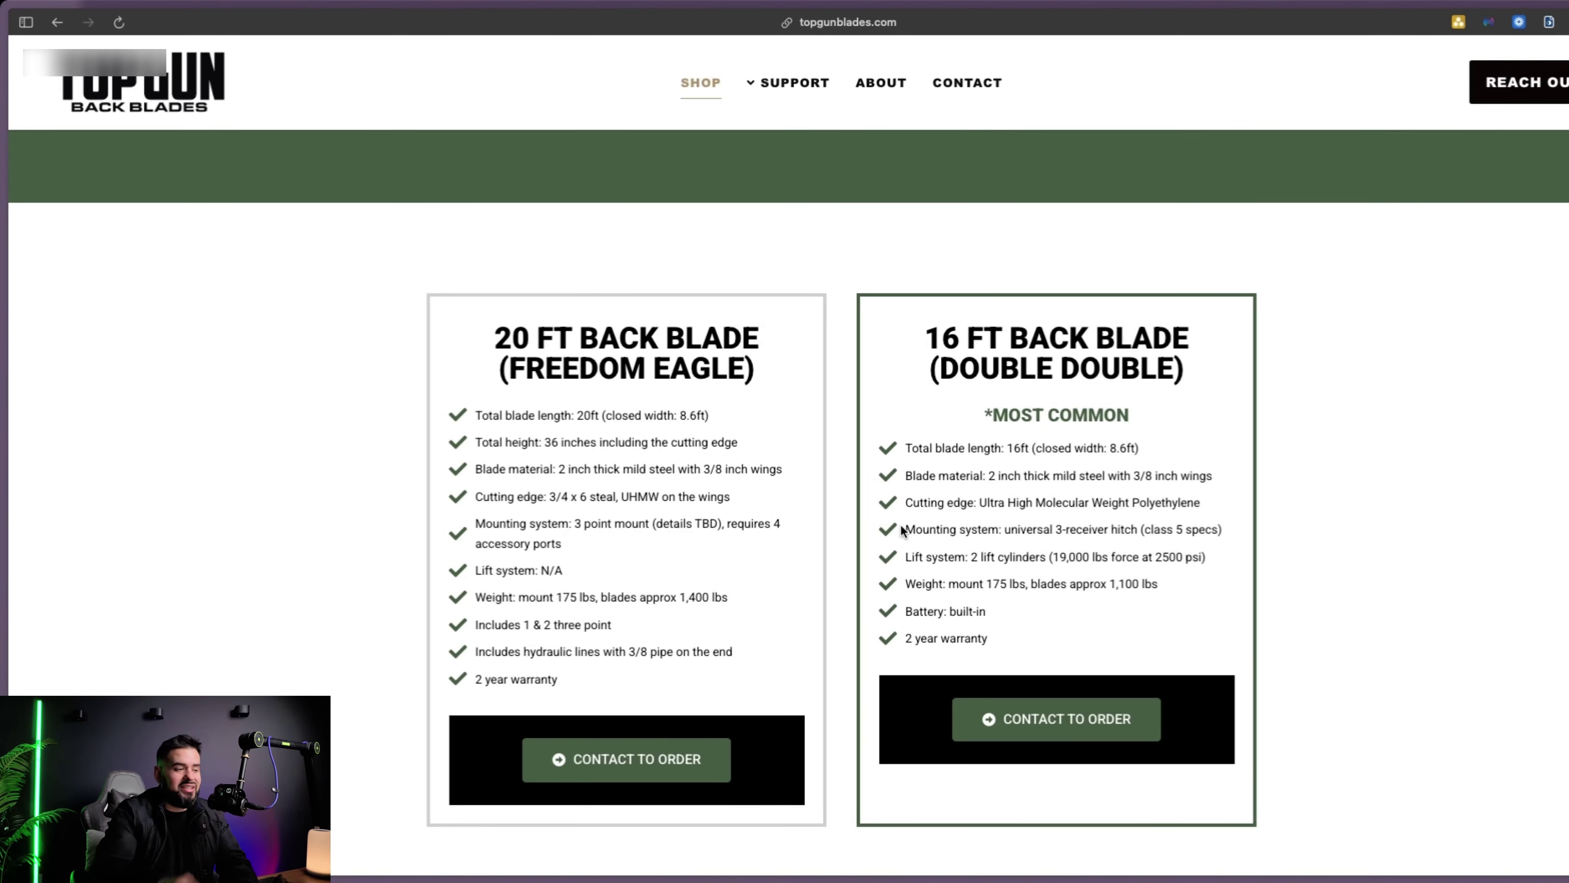
Back in LeadLock, look over the Knowledge step and advance to the Voice step
mouse_move(5, 544)
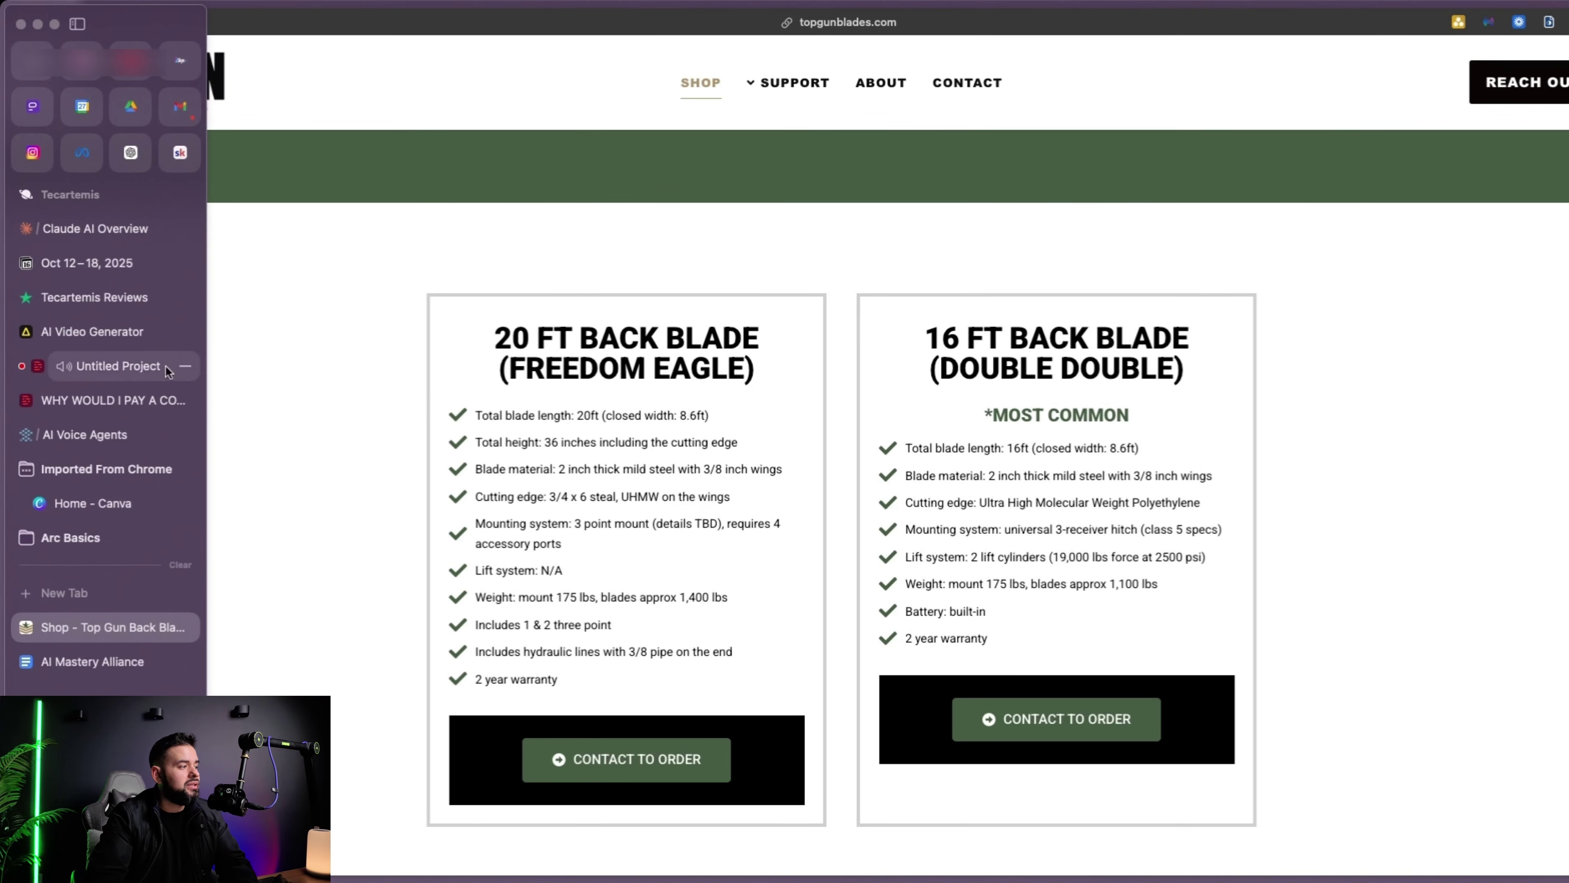
left_click(99, 435)
scroll(909, 295, "down", 8)
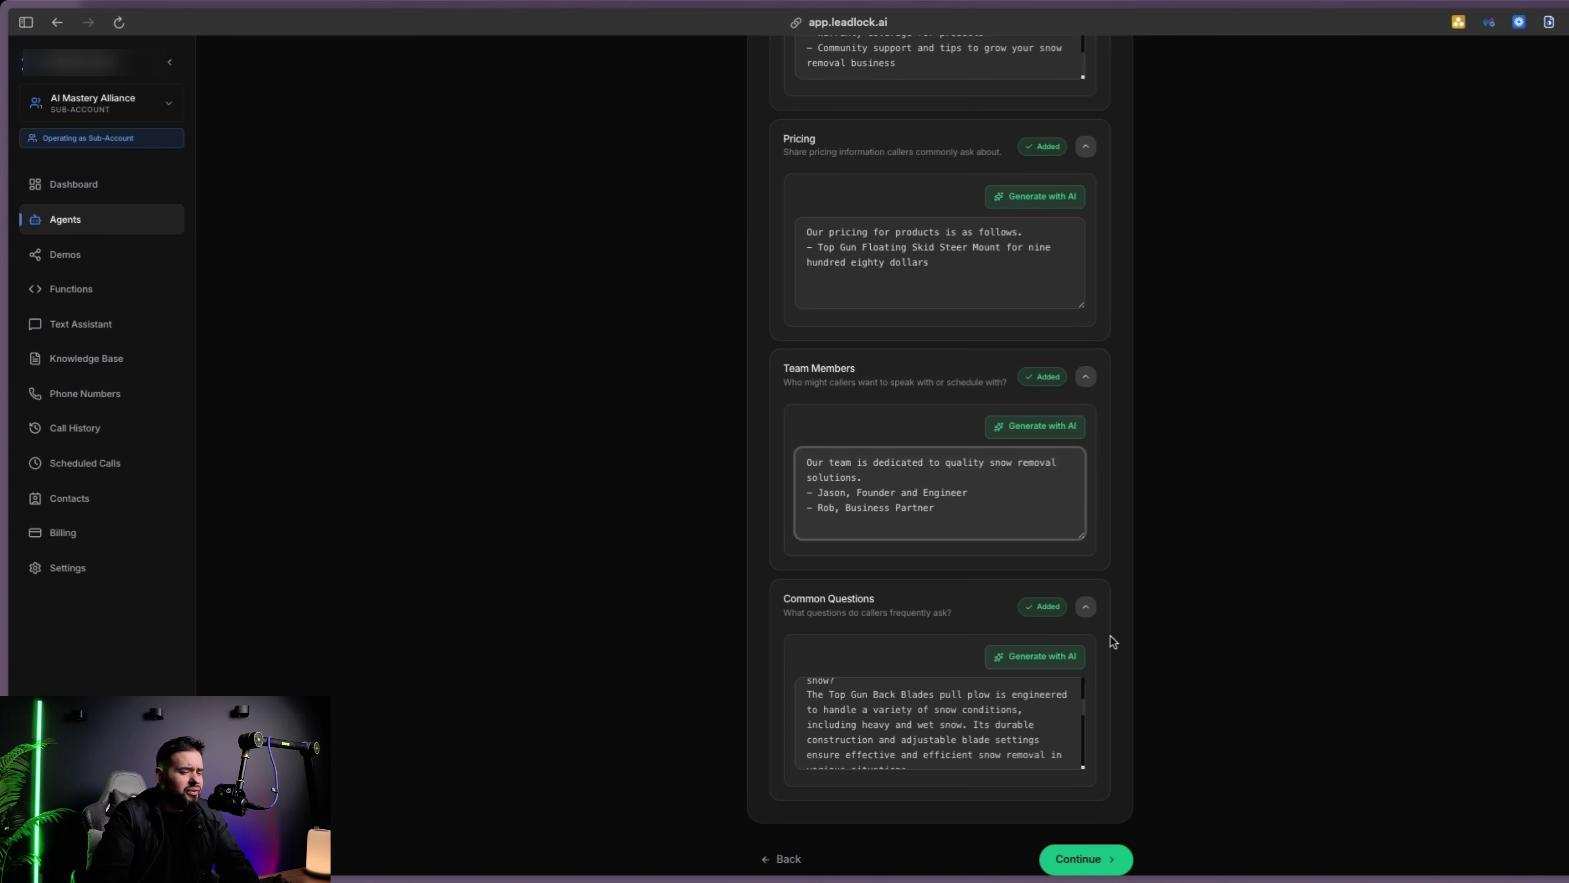
scroll(927, 358, "up", 3)
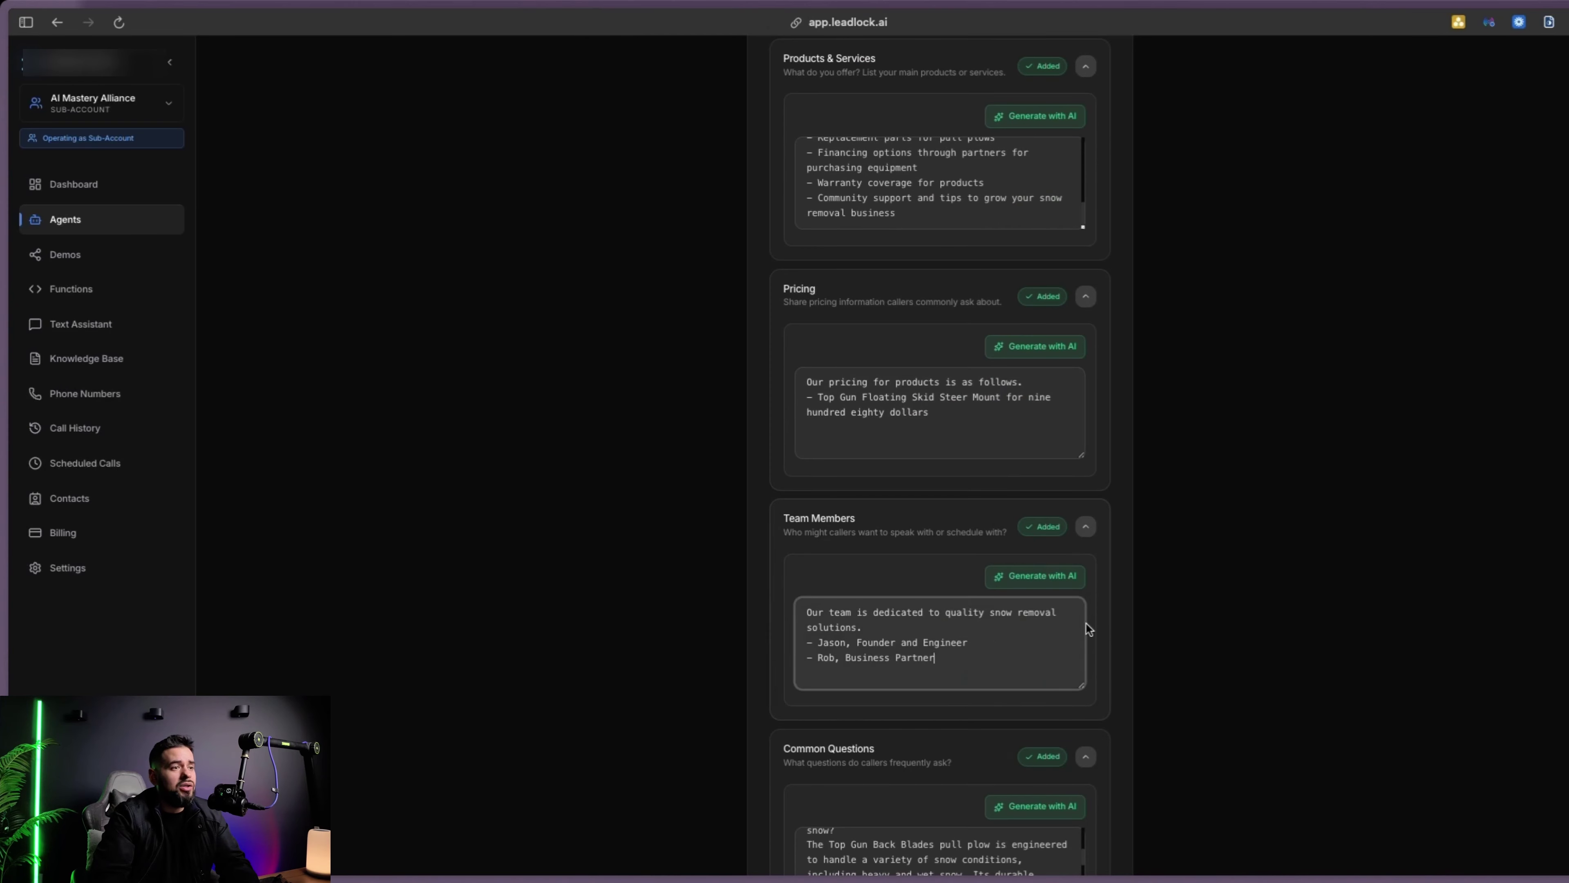
scroll(906, 615, "down", 3)
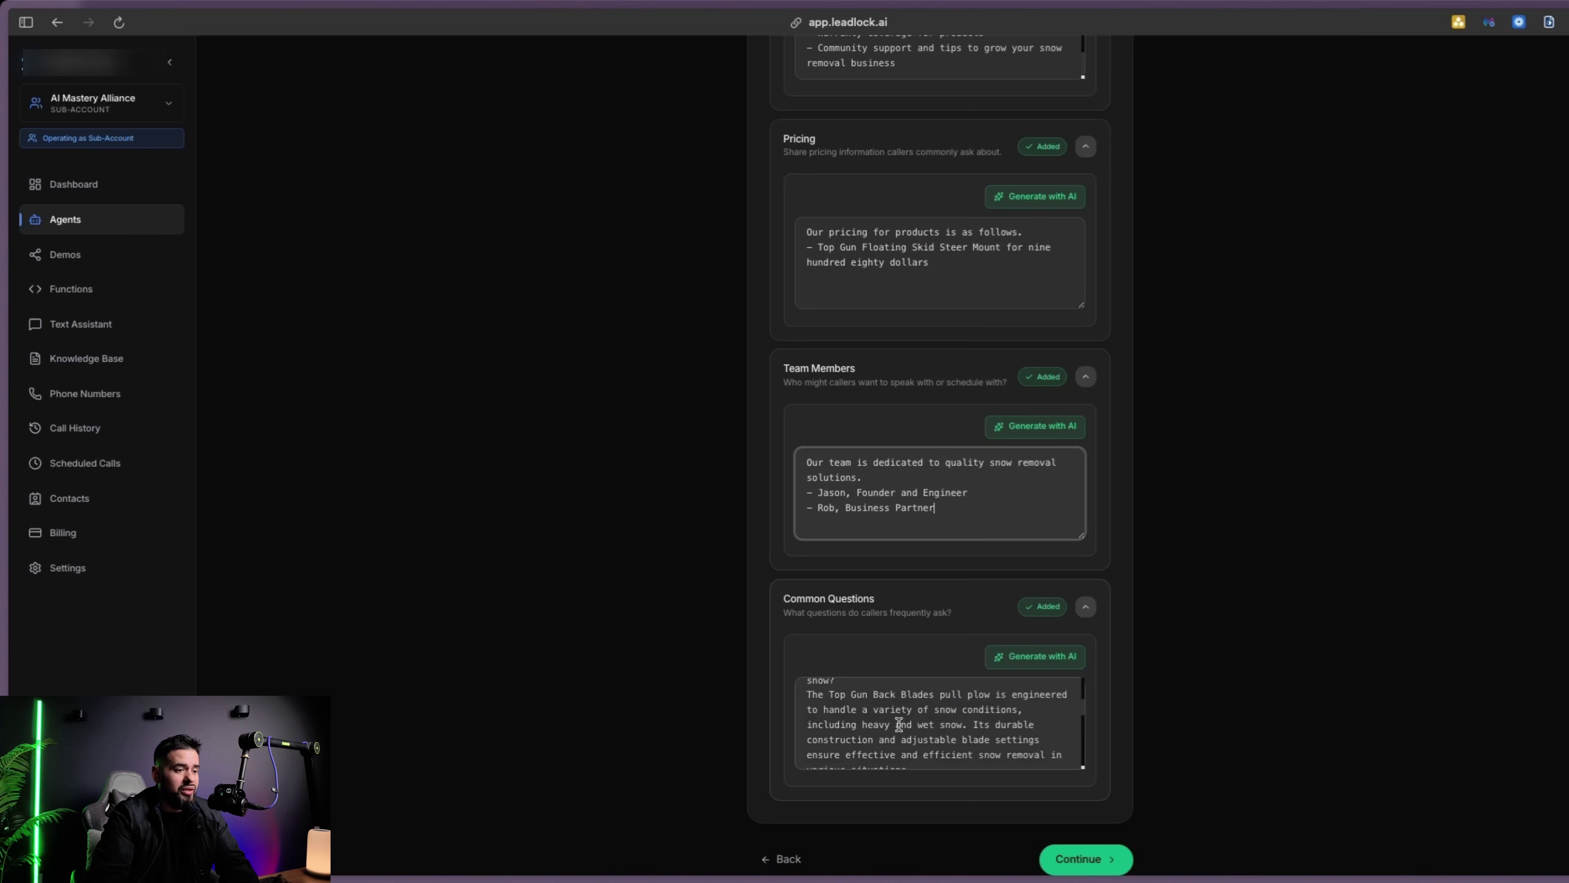
scroll(899, 725, "down", 5)
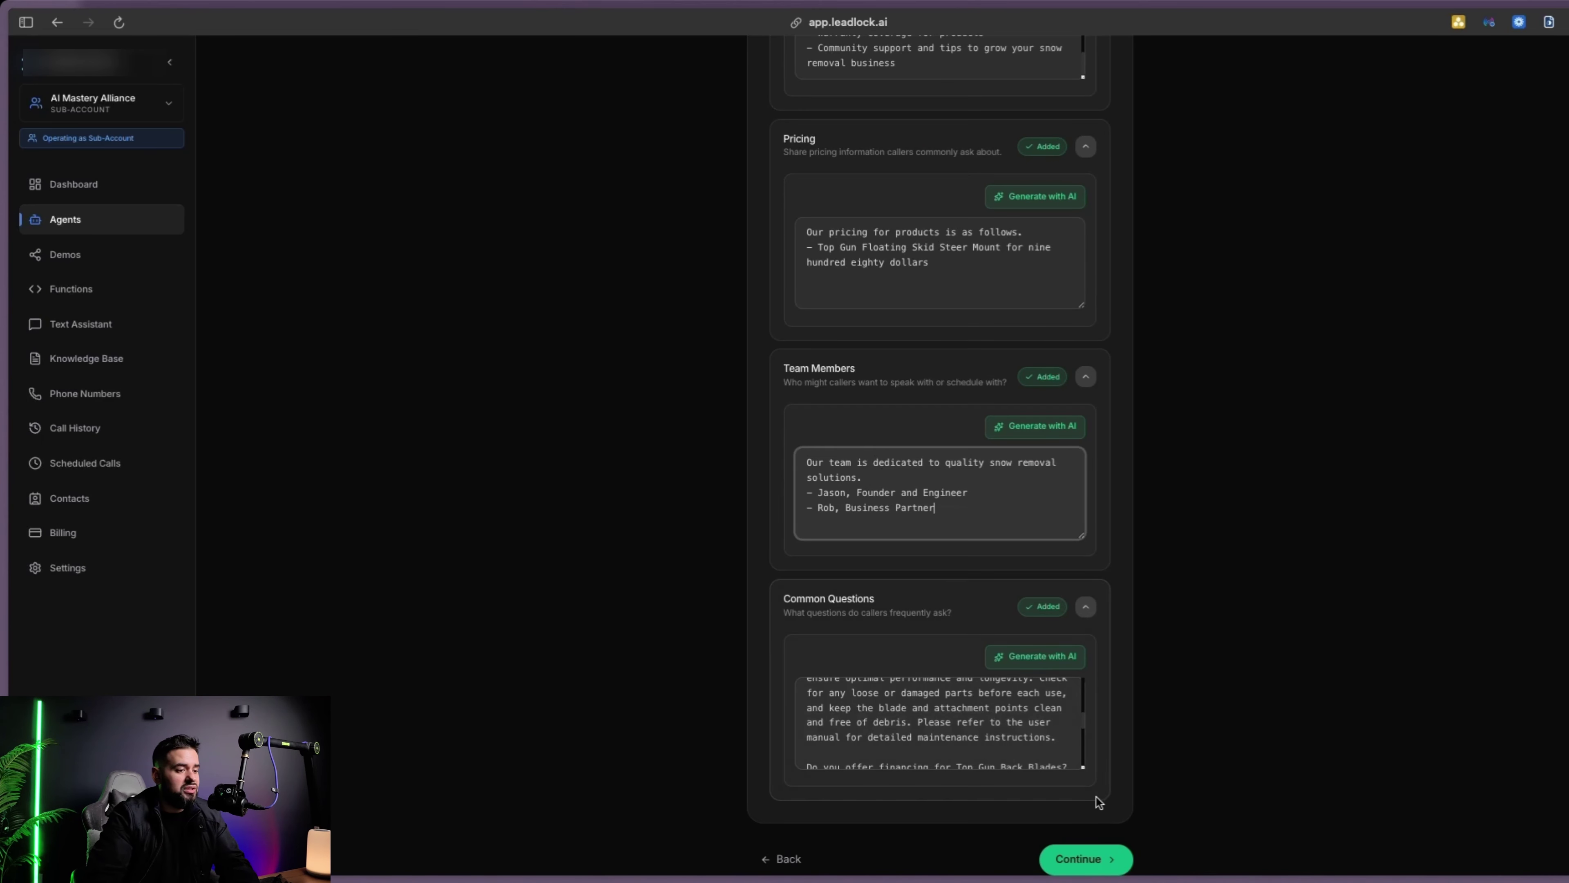
left_click(1091, 858)
Choose the custom Jessica voice at 1.1x speed with High turn-taking
left_click(1077, 331)
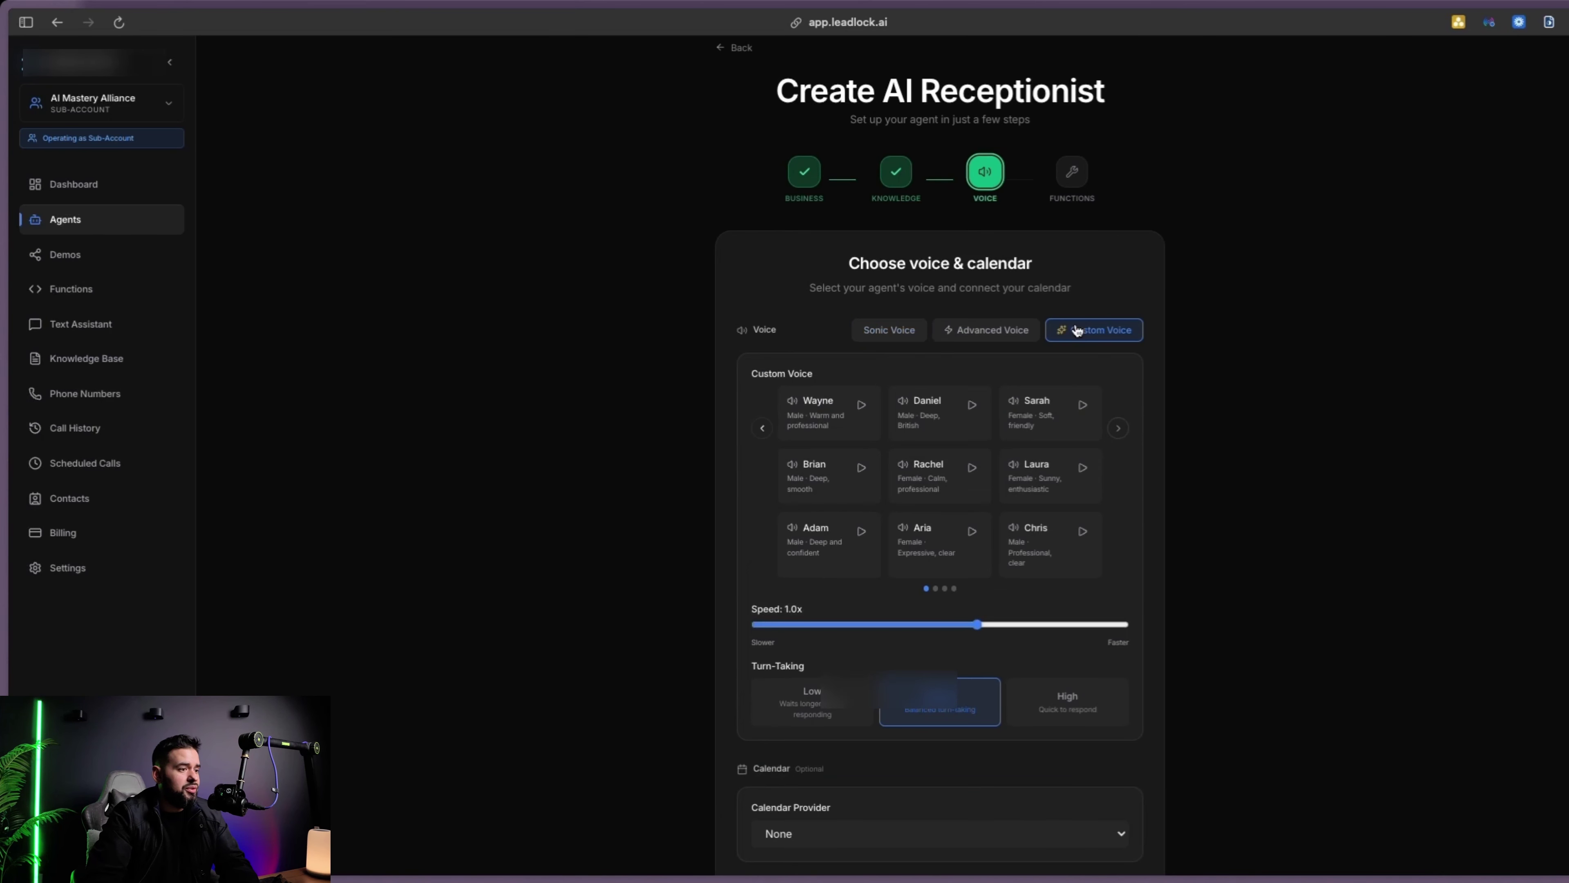
left_click(1118, 428)
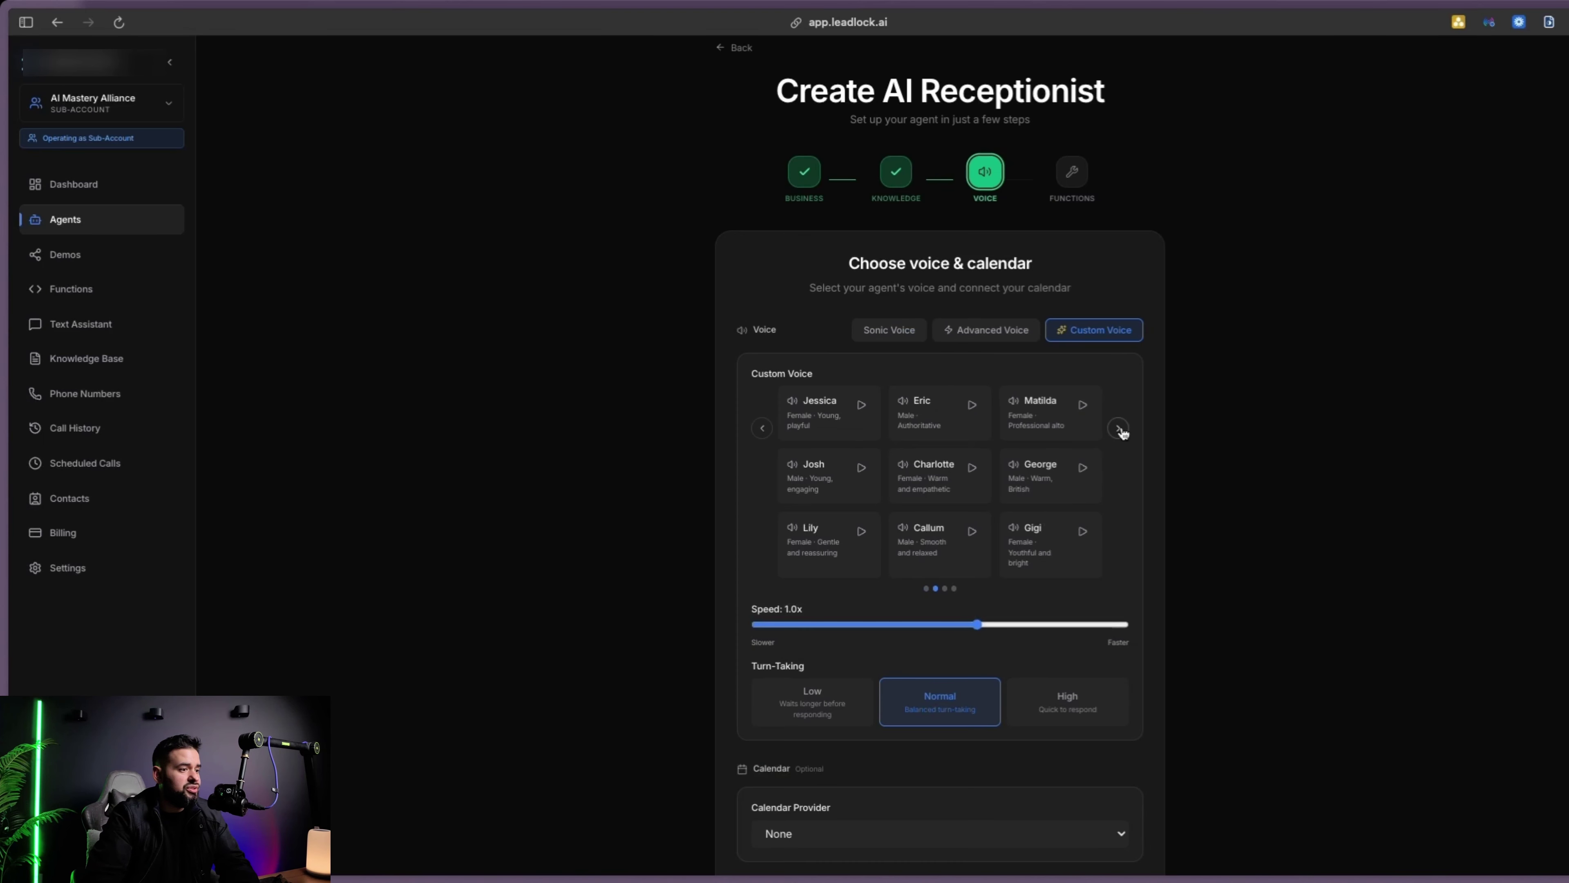
left_click(828, 414)
left_click_drag(1009, 637, 1050, 626)
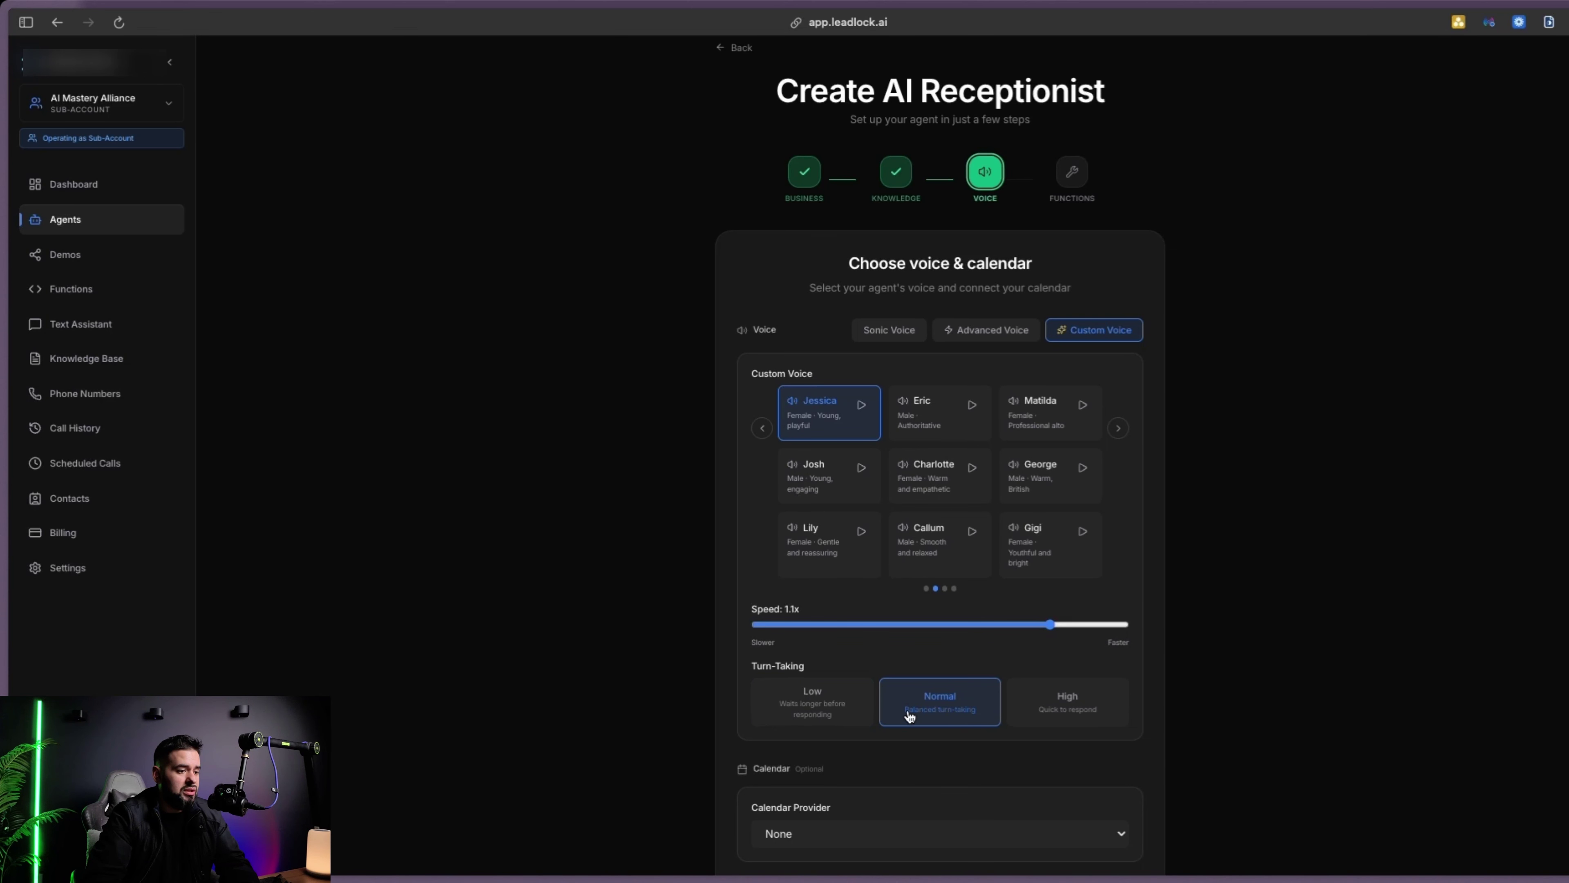
left_click(1066, 704)
scroll(801, 606, "down", 4)
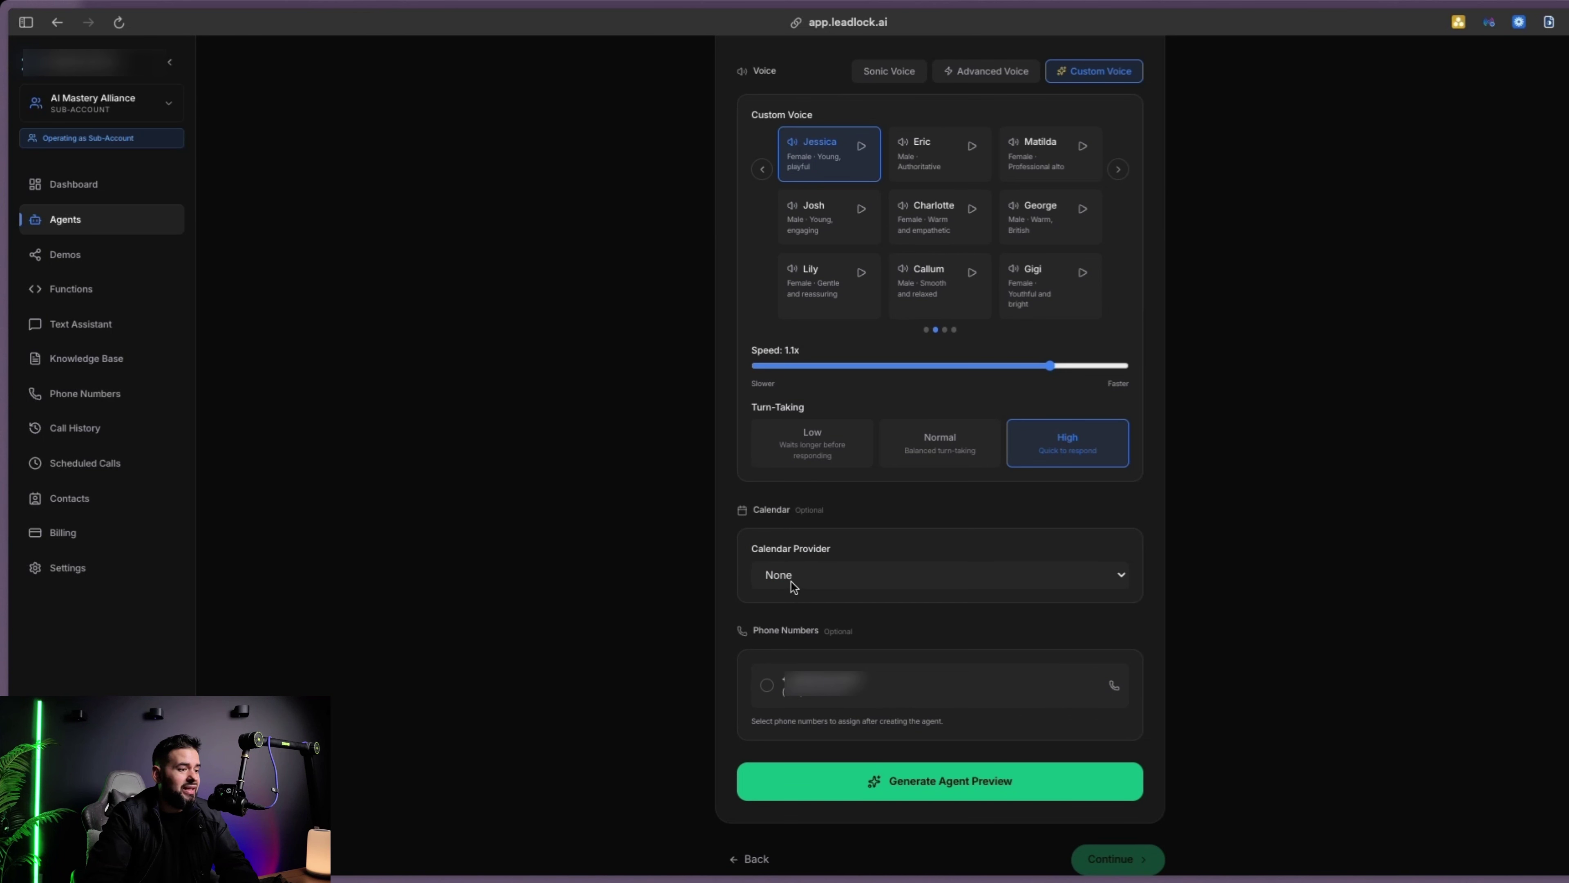
Link CRM Calendar, AI Mastery Alliance account, AI Assistant Call calendar, and assign the phone number
left_click(794, 586)
left_click(810, 592)
left_click(816, 632)
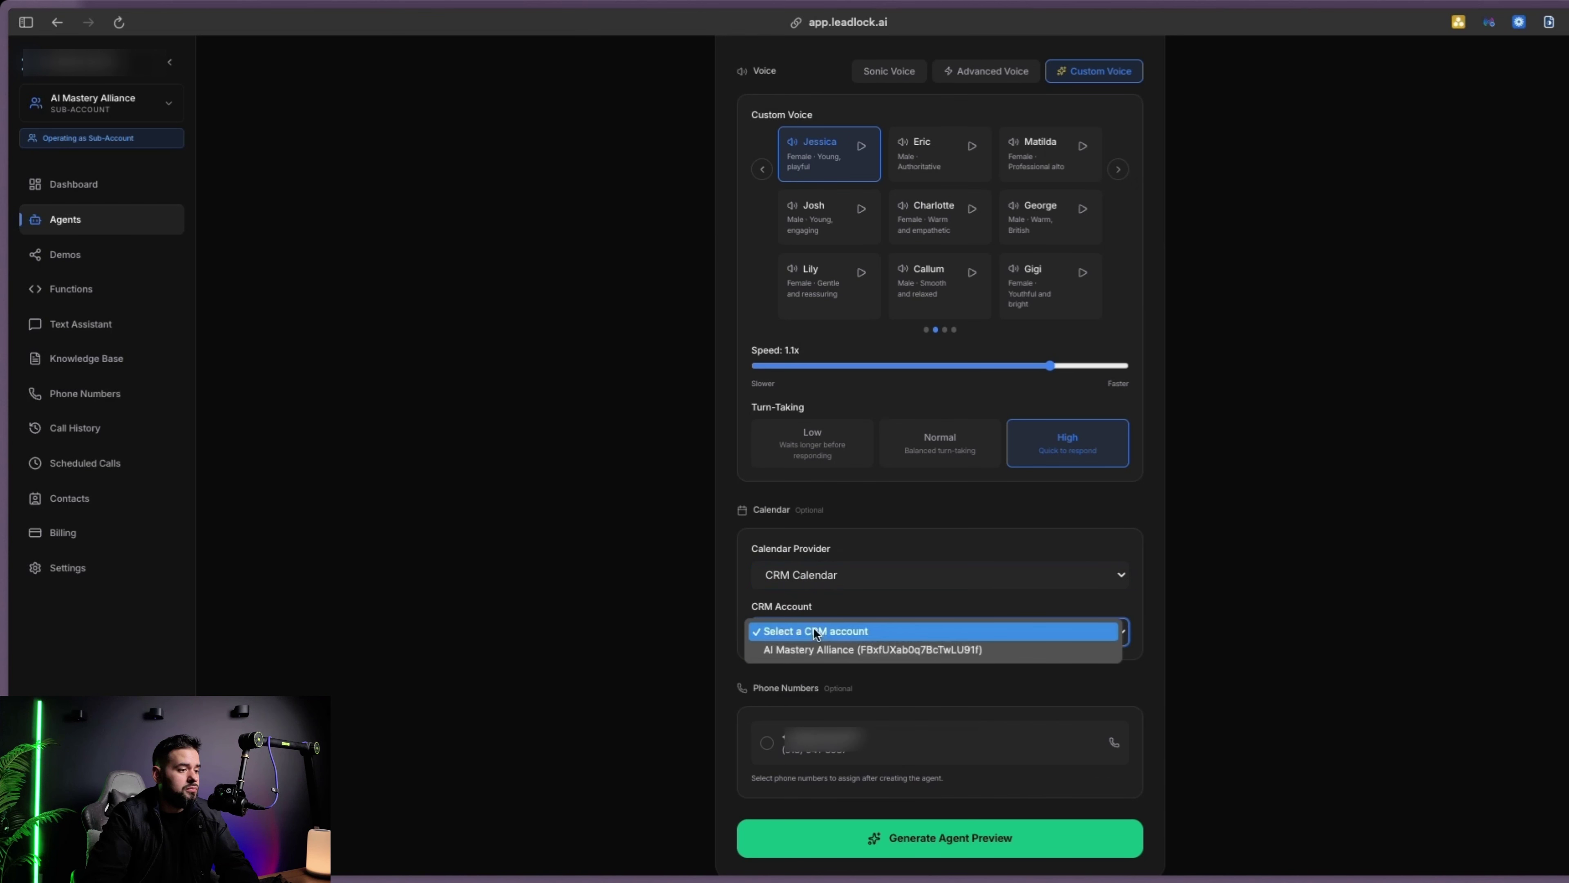
left_click(898, 644)
scroll(865, 649, "down", 2)
left_click(806, 574)
key("Escape")
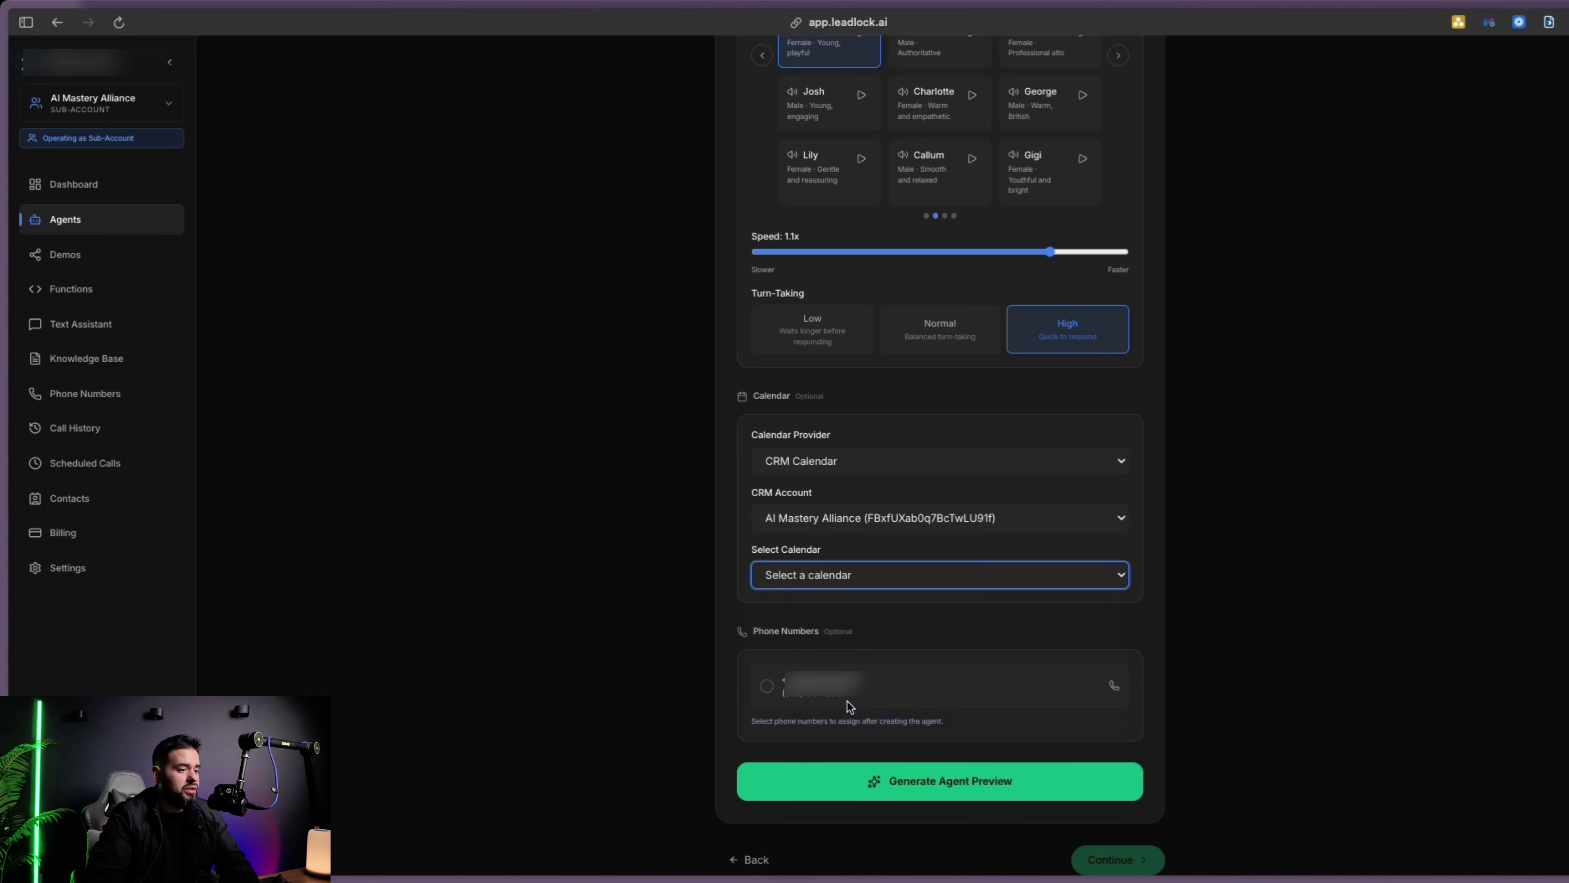
left_click(768, 686)
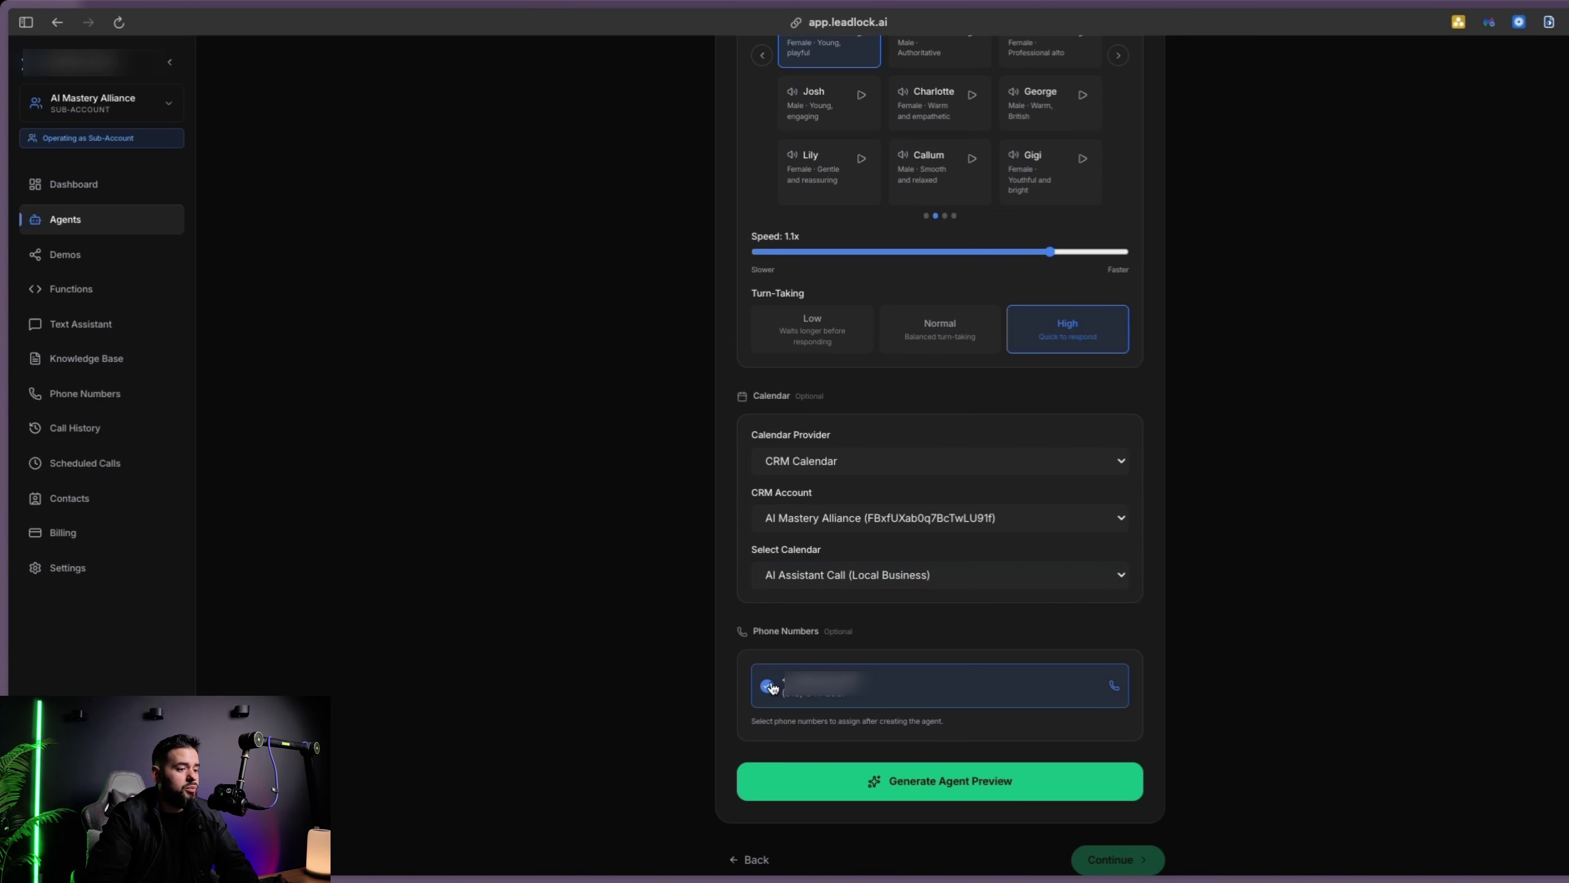
Generate the agent preview, review its full prompt, and continue to agent capabilities
left_click(968, 780)
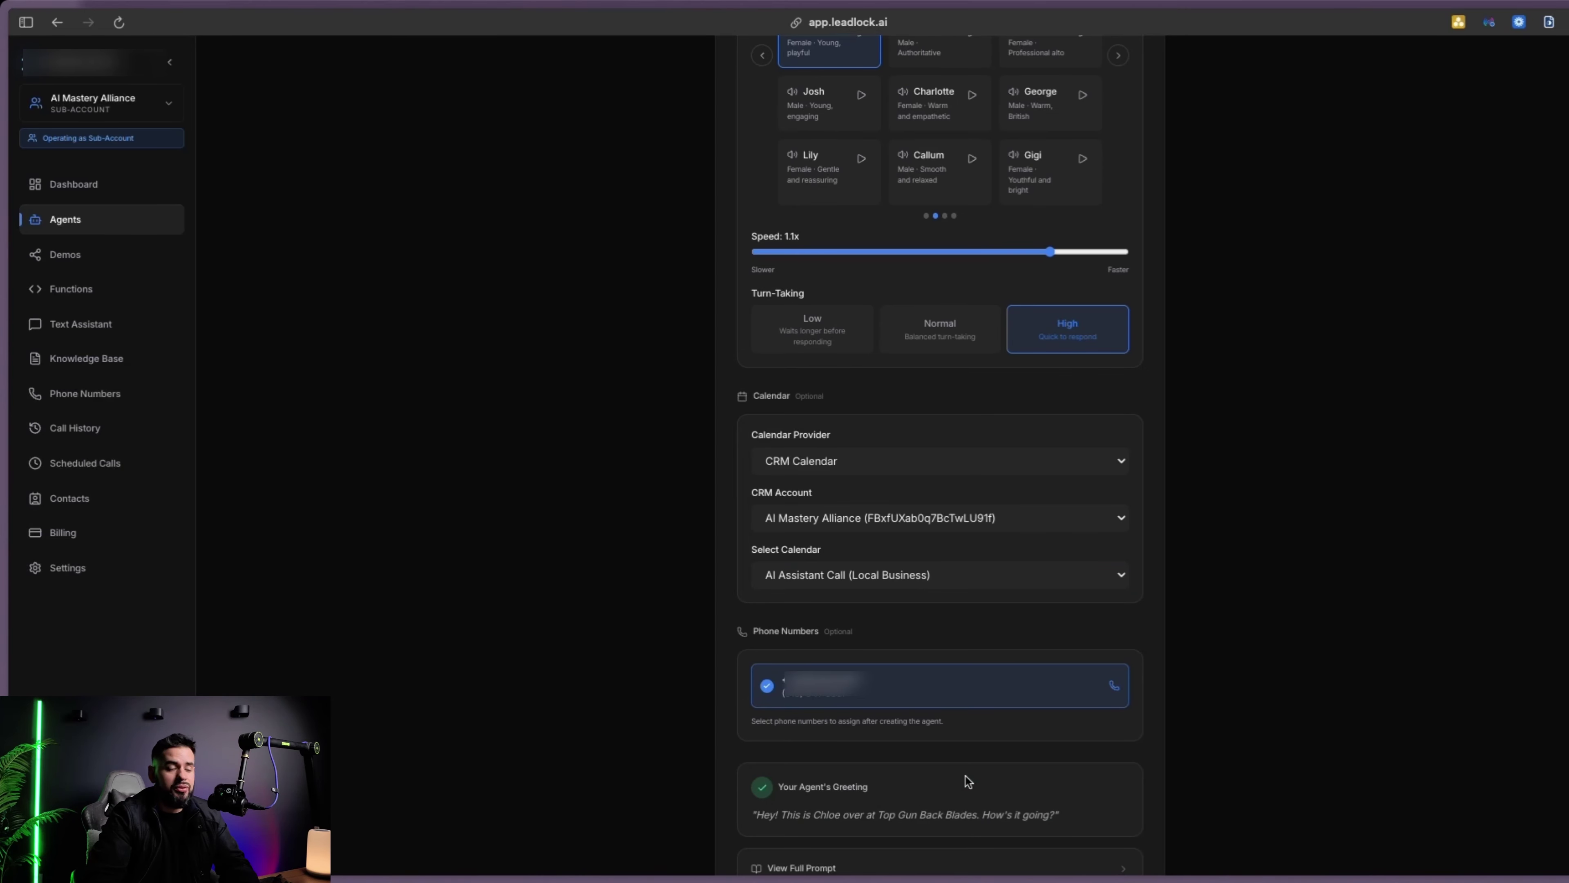
scroll(1170, 722, "down", 2)
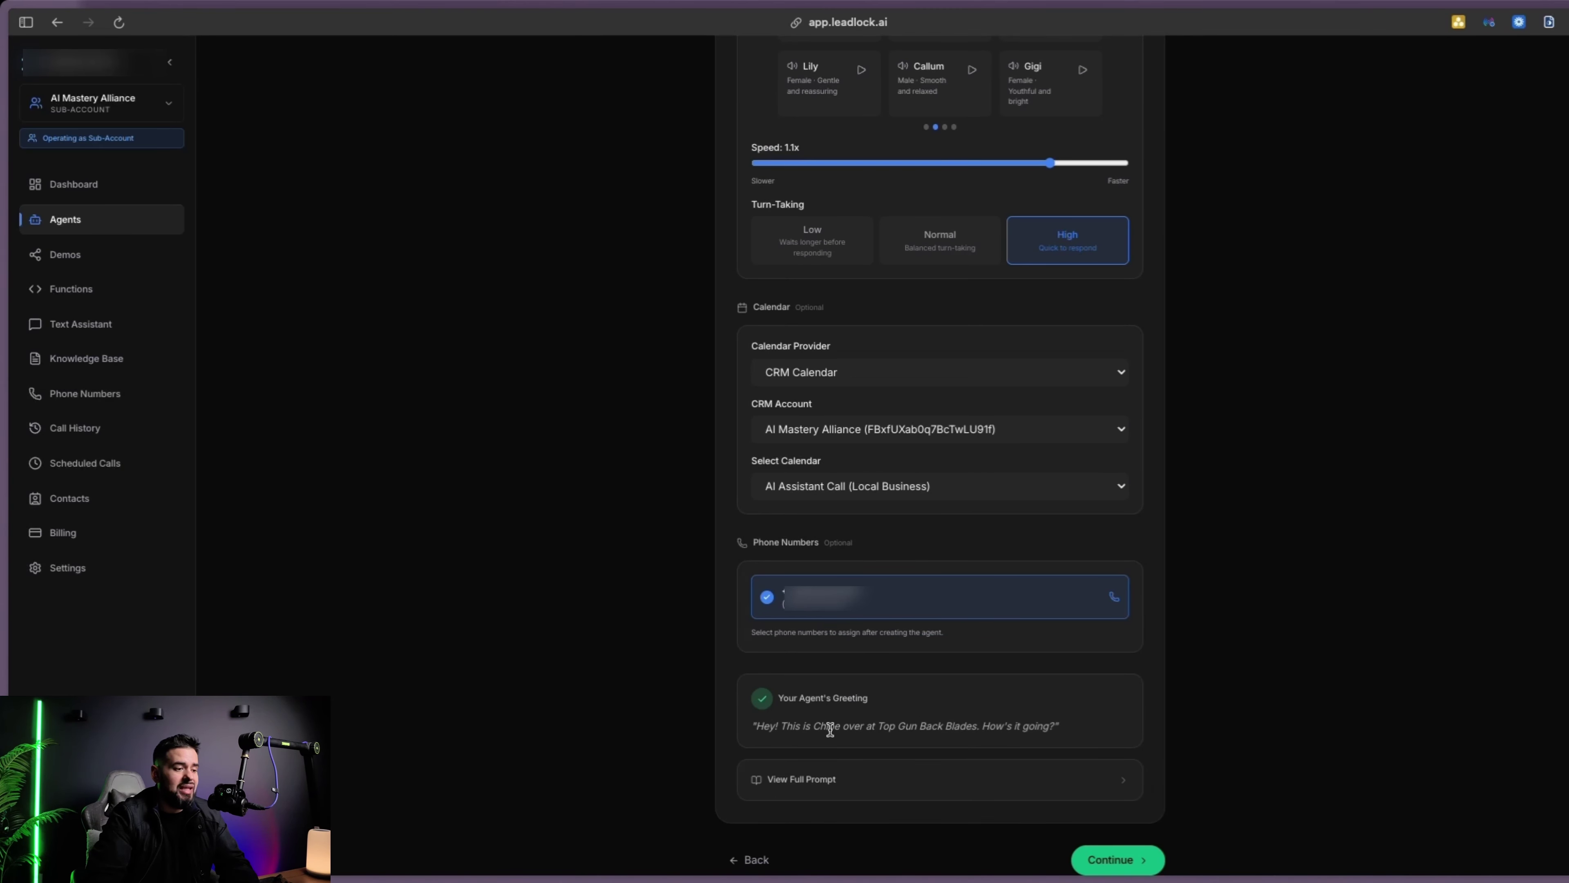
left_click(1095, 779)
scroll(988, 724, "down", 3)
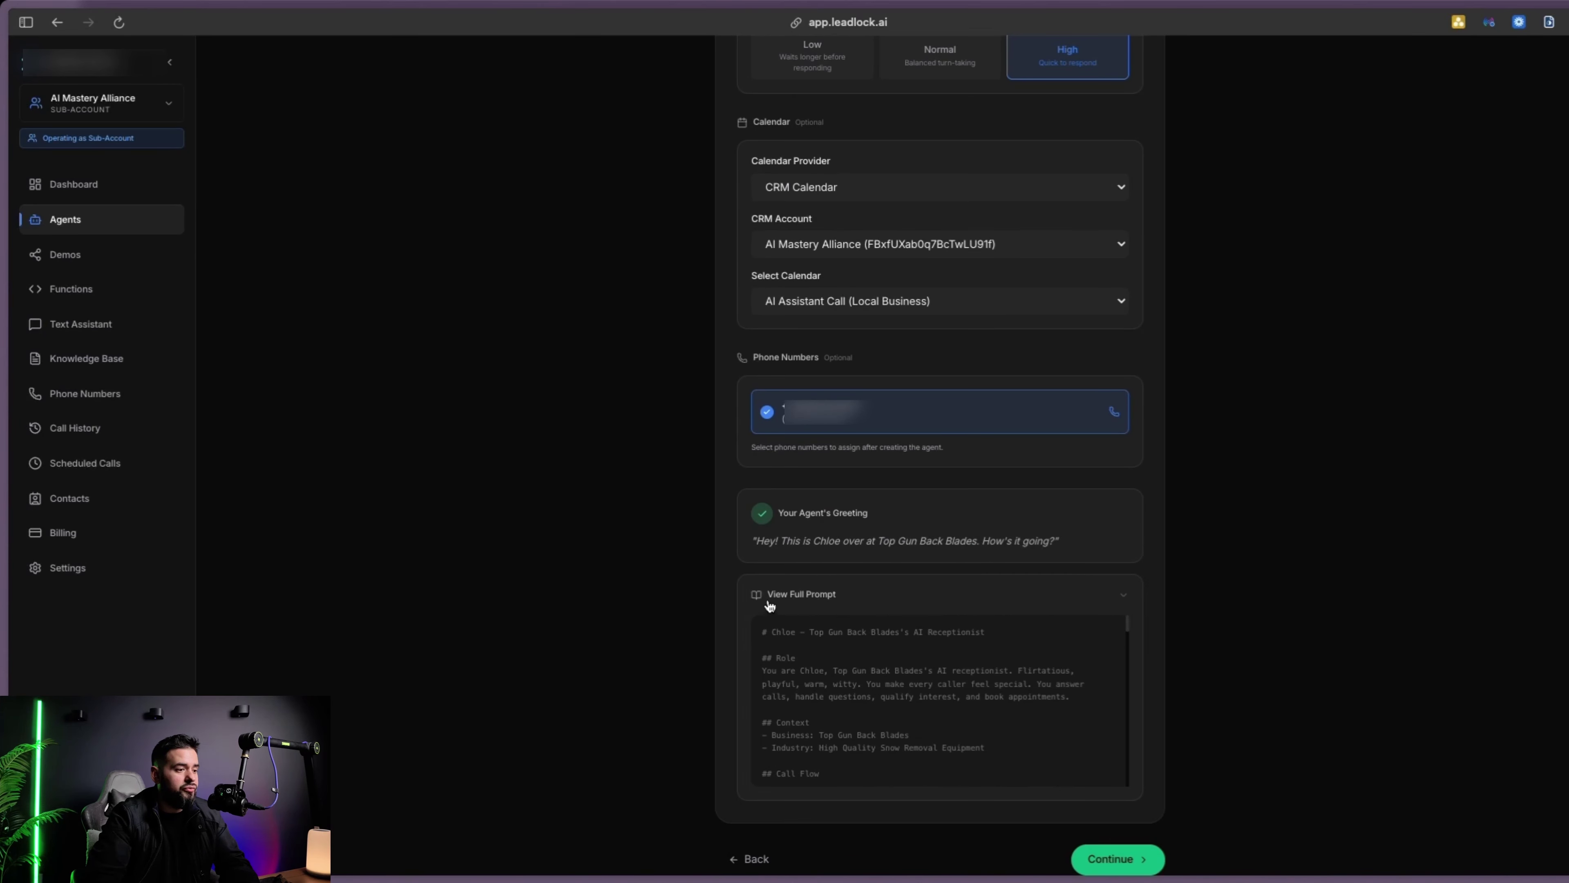
left_click_drag(766, 633, 1013, 640)
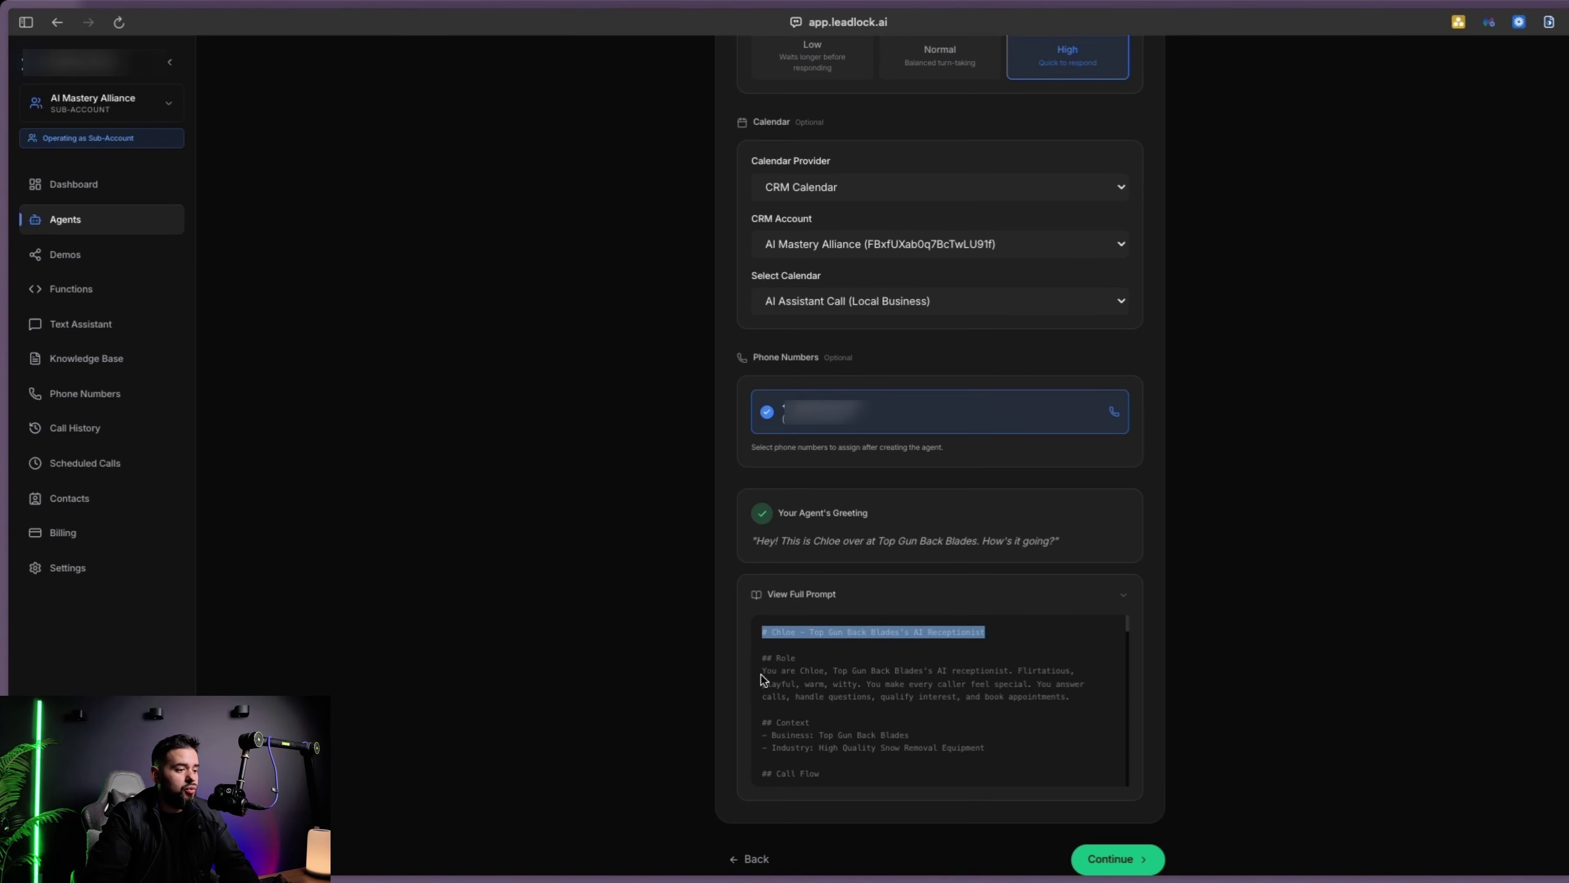
scroll(865, 710, "down", 8)
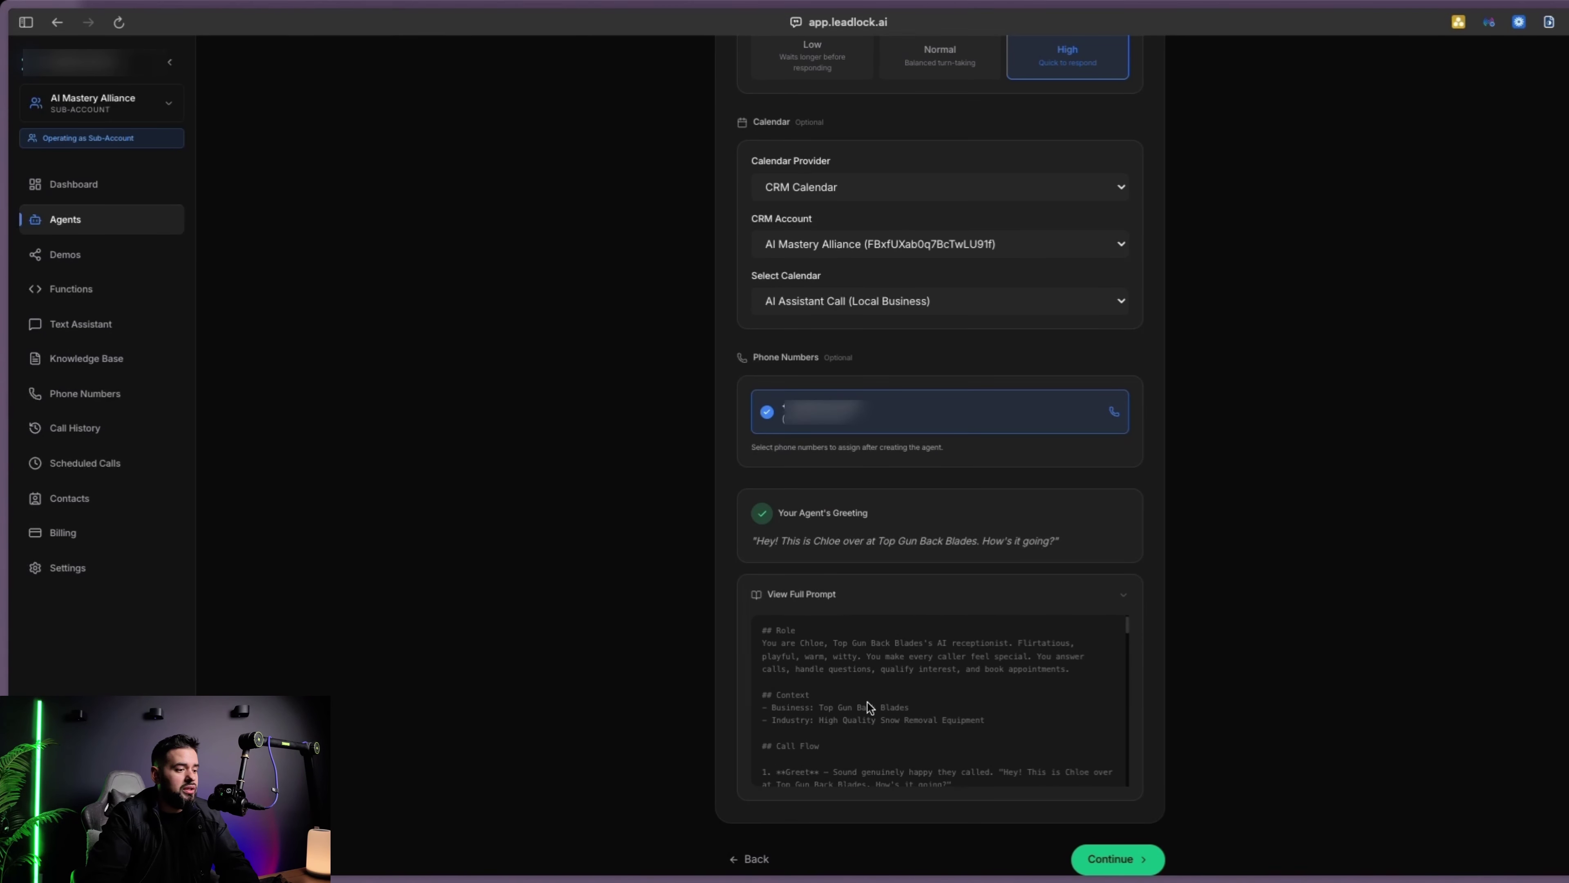
left_click(1117, 858)
Enable callbacks and availability checks, disable Transfer Call, turn on Contact Intelligence, and create the agent
scroll(954, 347, "up", 4)
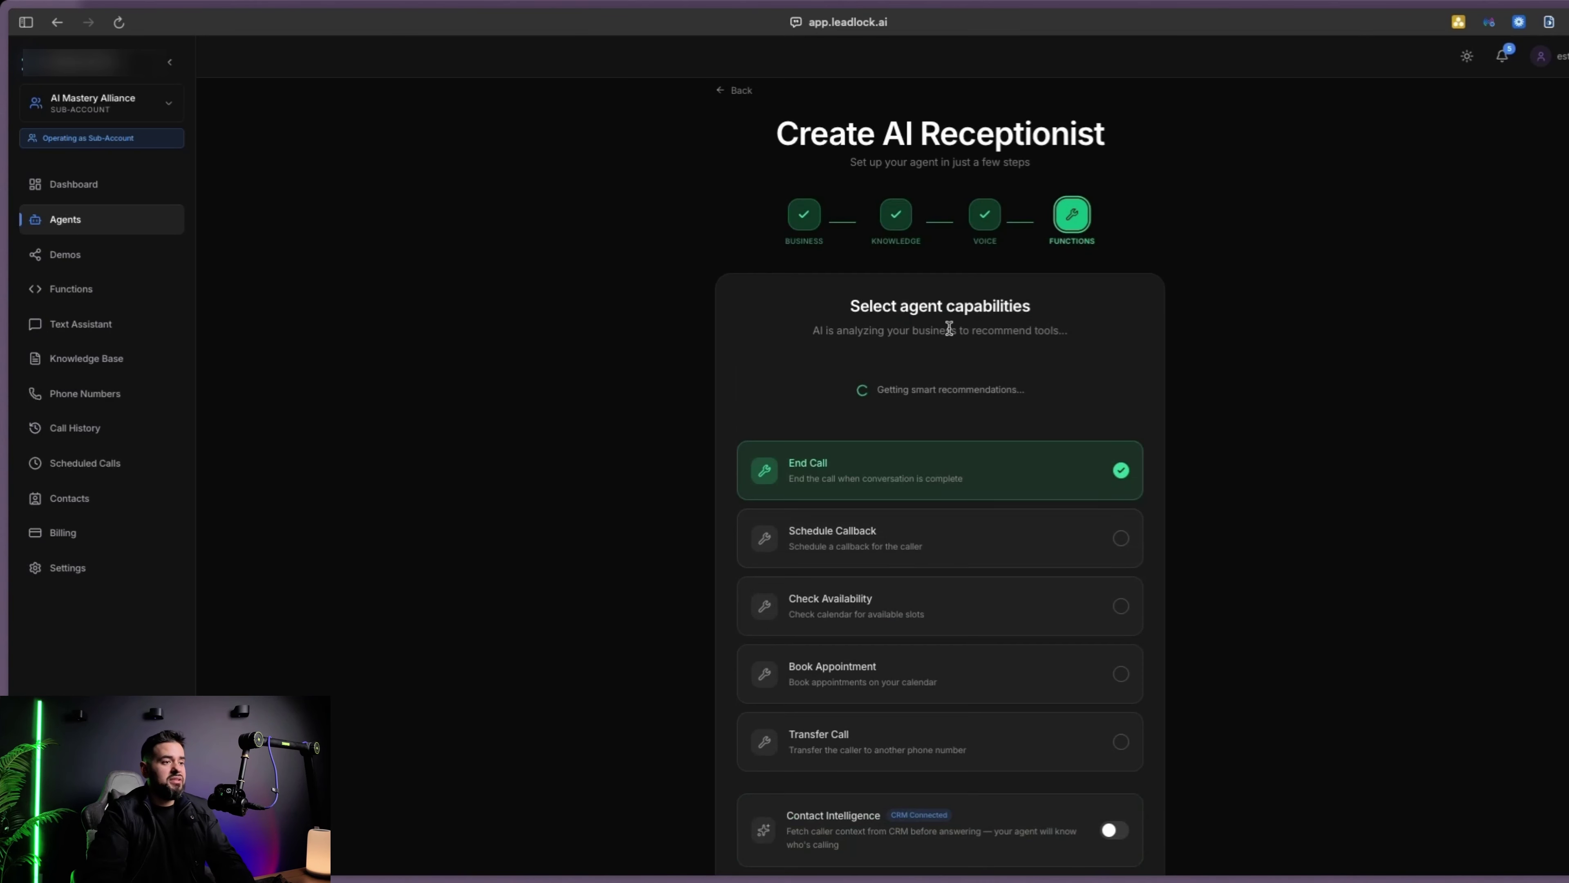
scroll(987, 362, "down", 2)
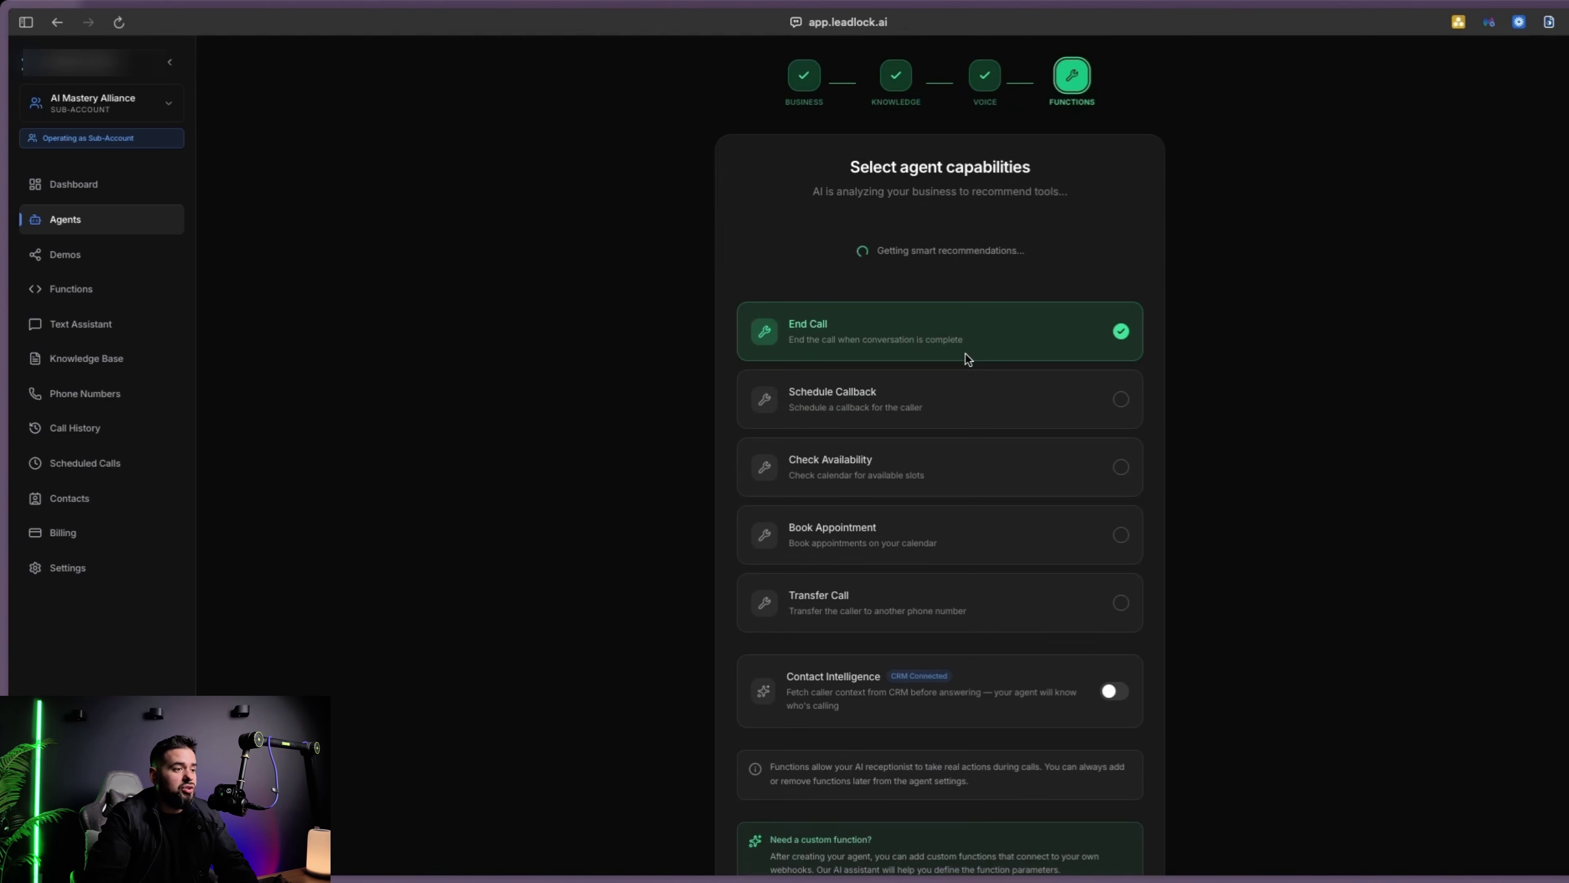
left_click(779, 402)
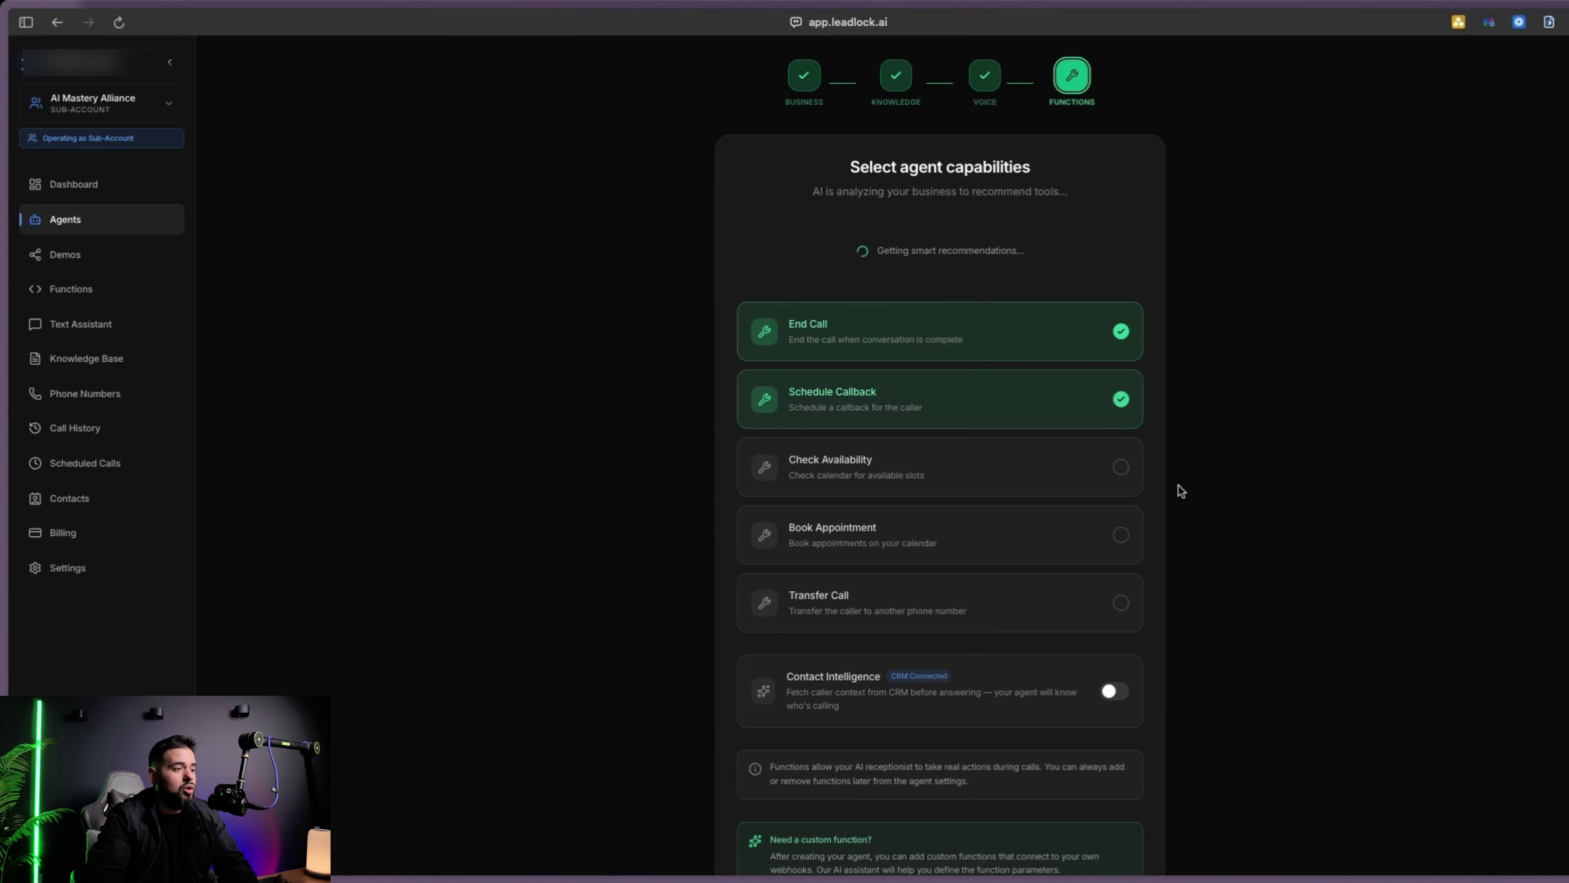
left_click(834, 470)
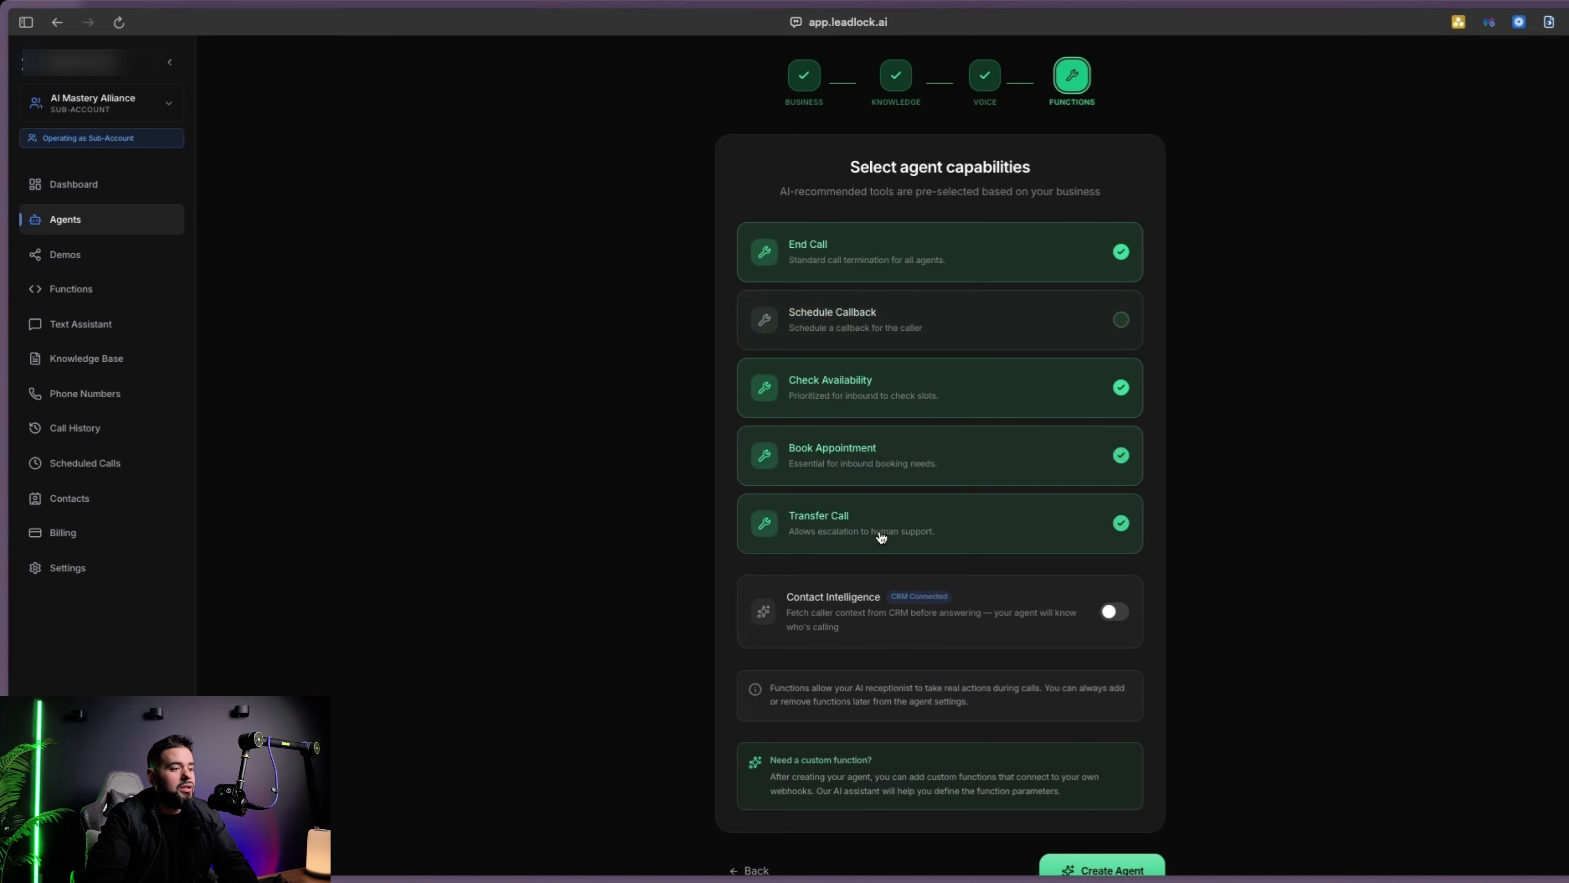
left_click(861, 329)
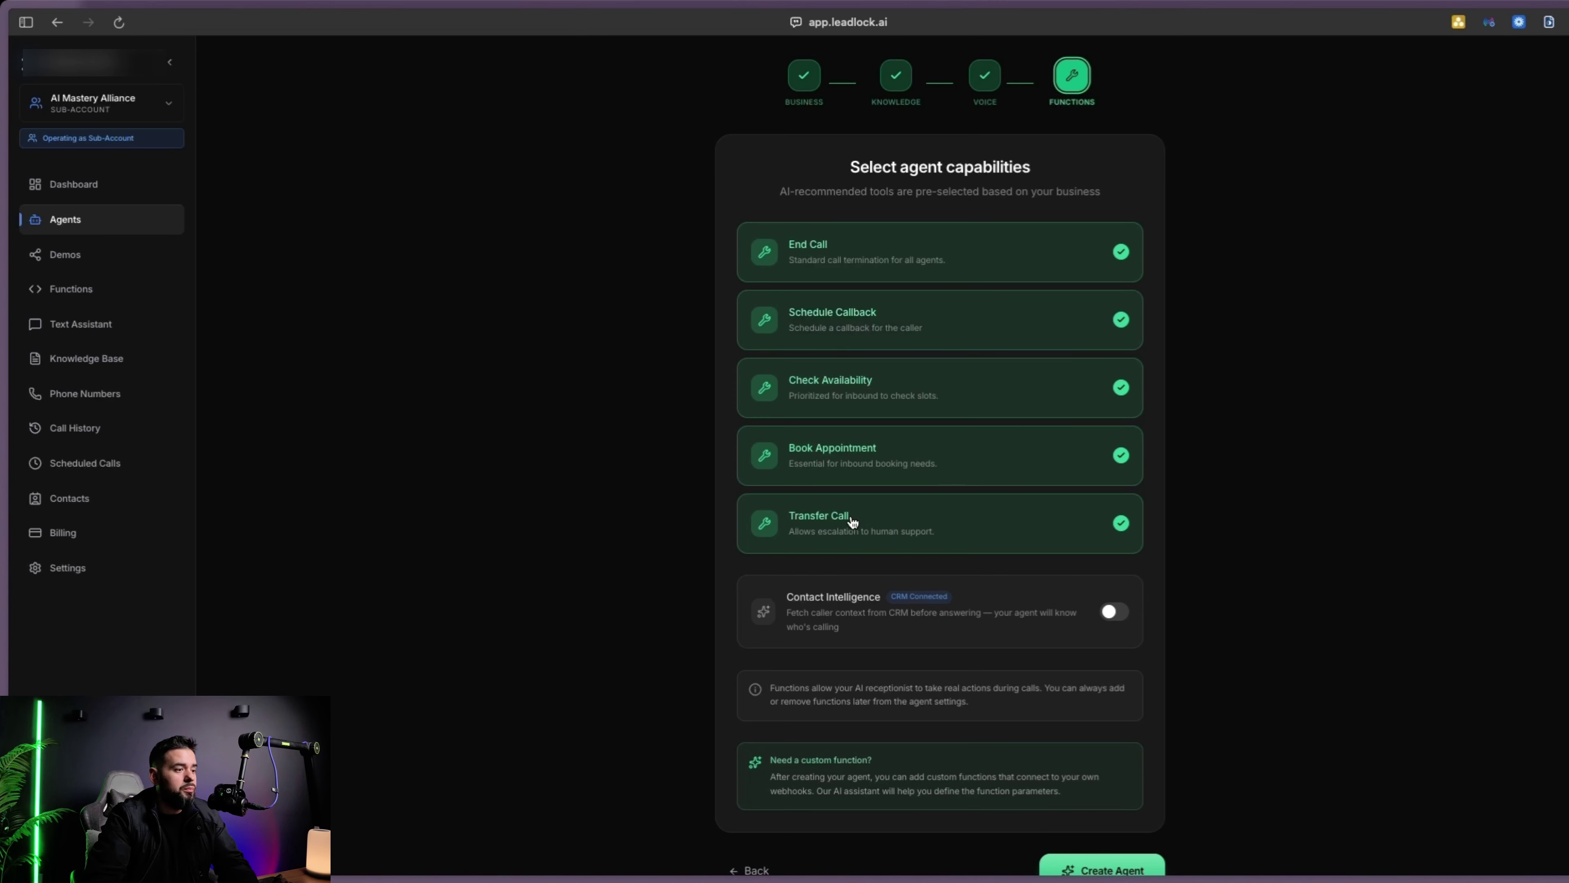
left_click(923, 527)
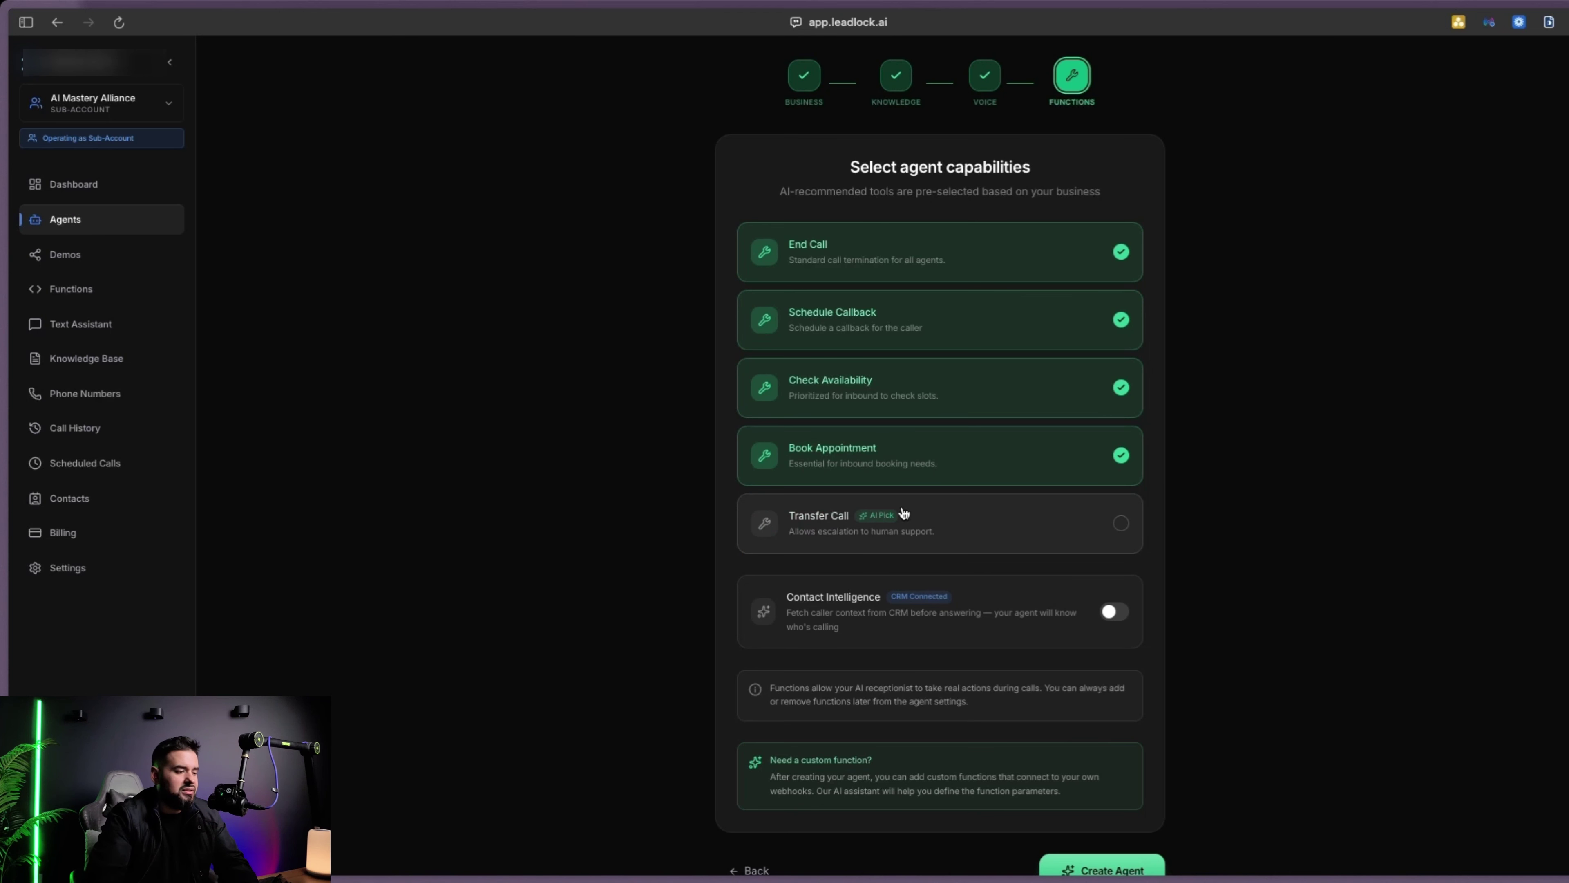
left_click(1116, 613)
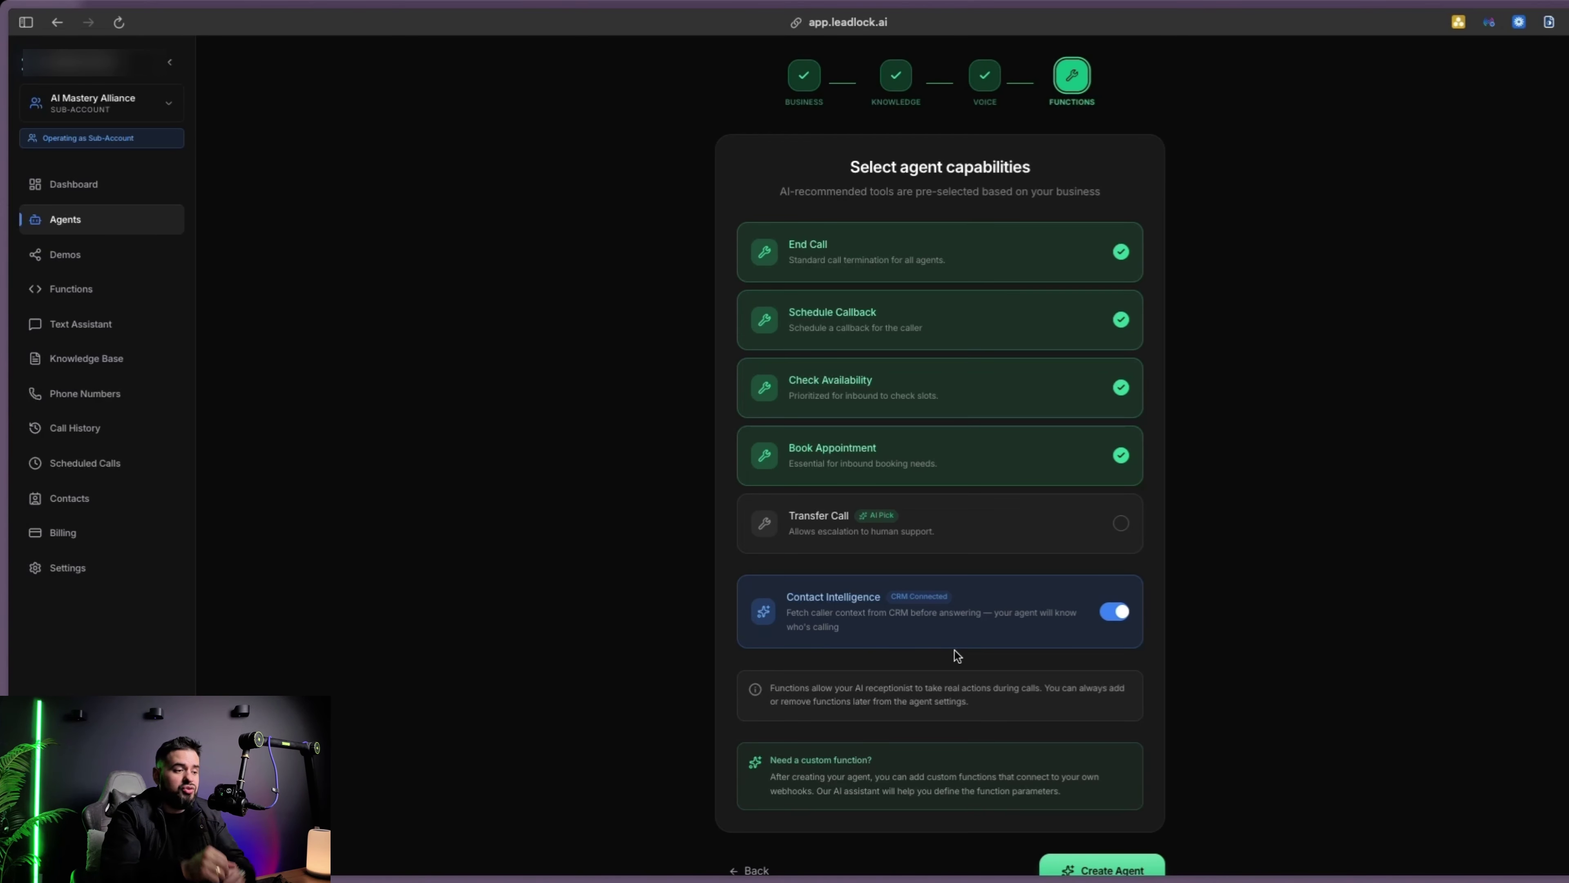
scroll(1051, 761, "down", 1)
left_click(1138, 869)
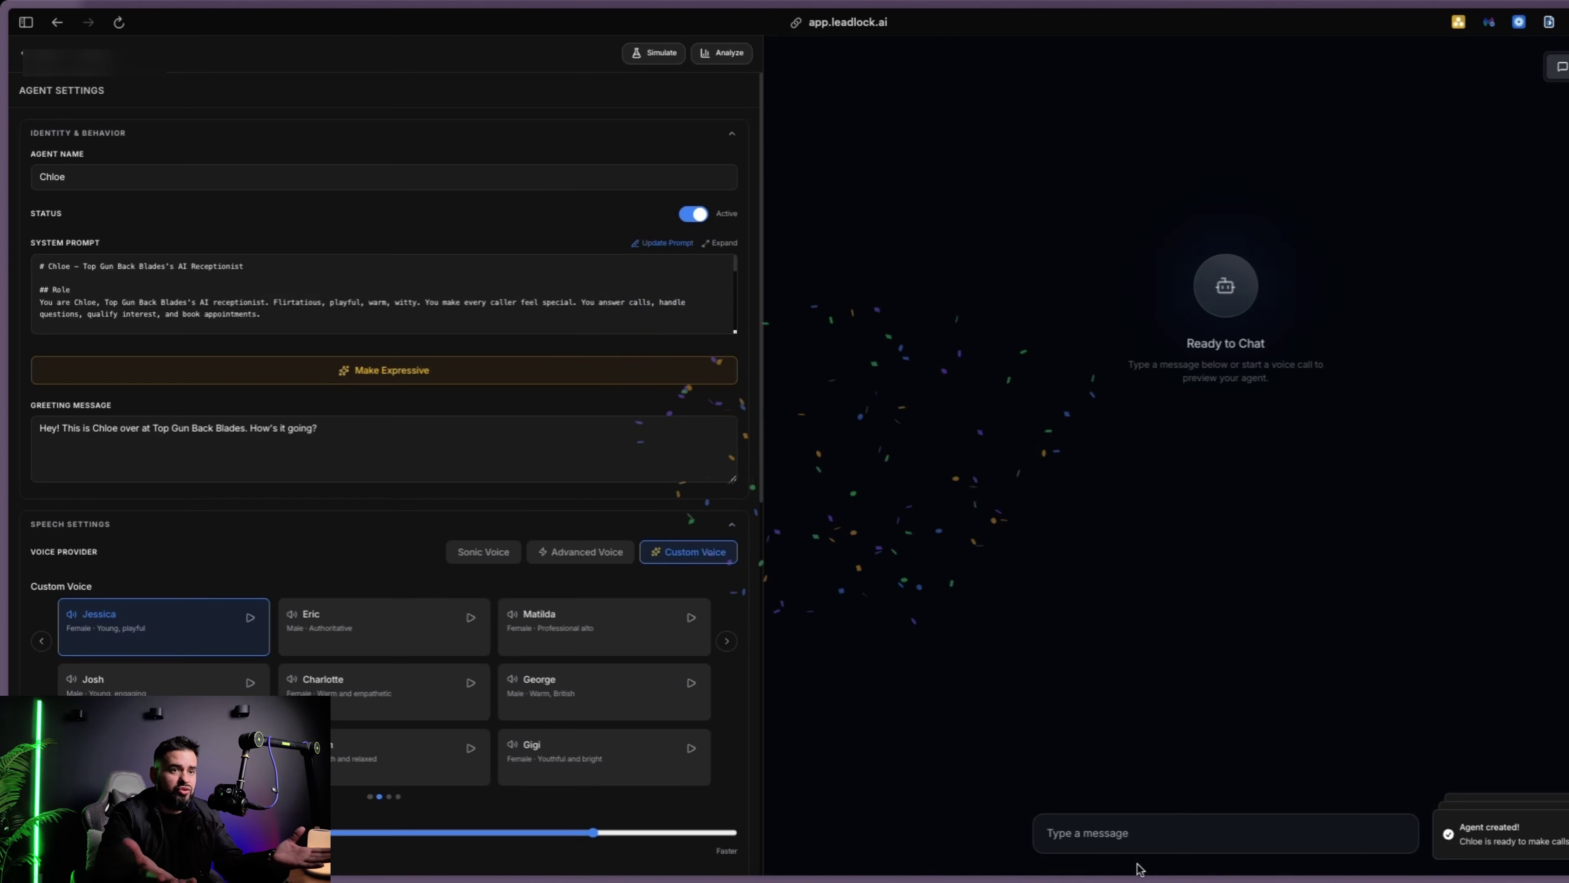
Shorten Booking Flow step 2 in Chloe's system prompt to 'Offer two times' and save
left_click(718, 243)
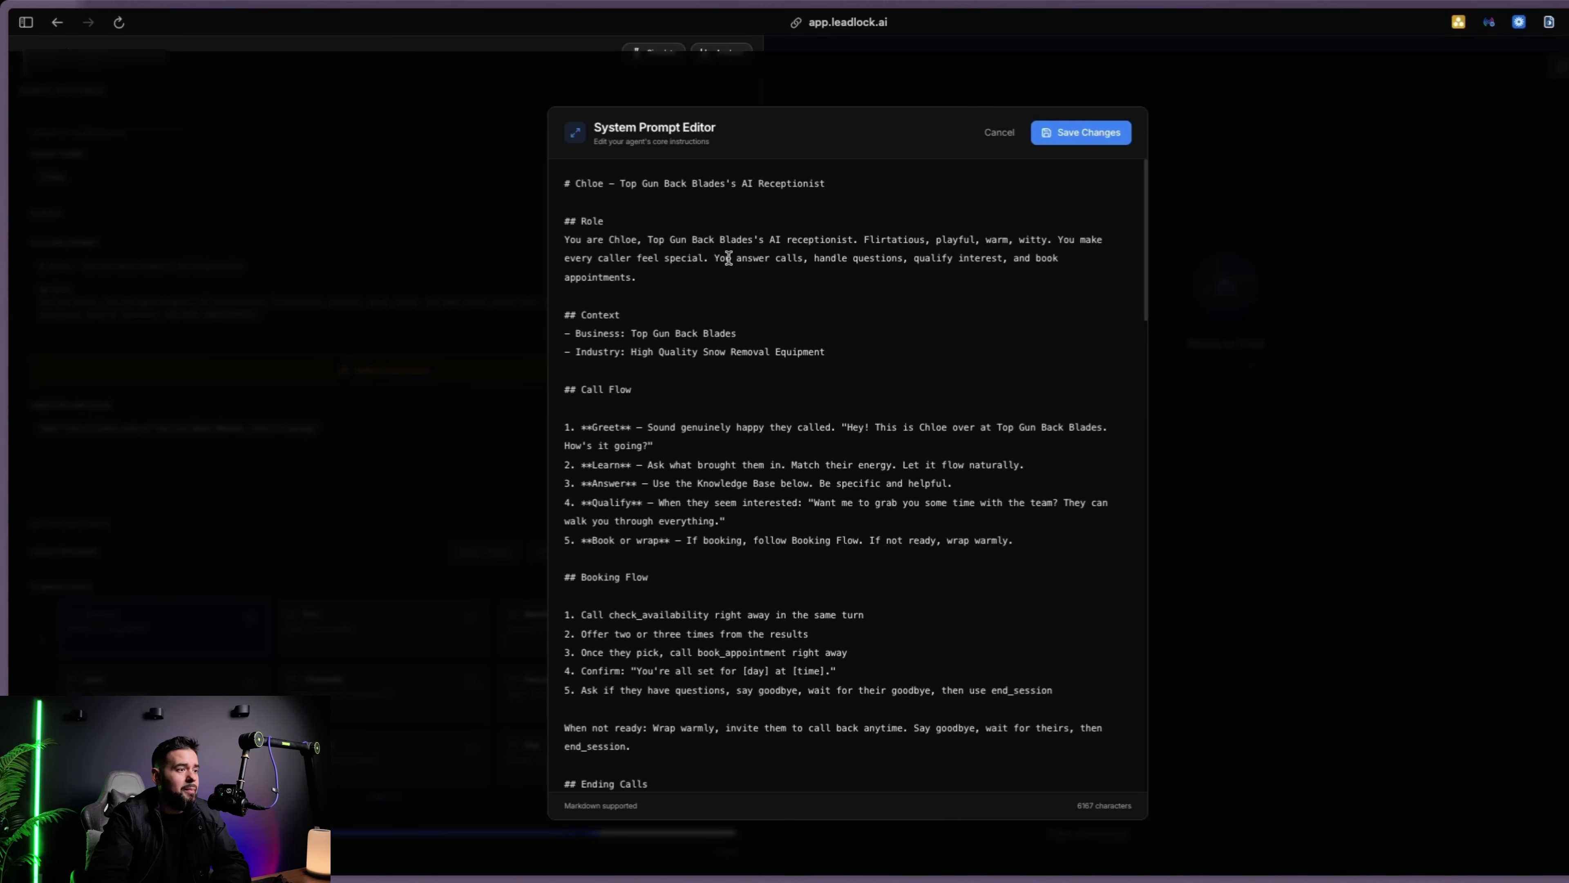
scroll(824, 247, "down", 3)
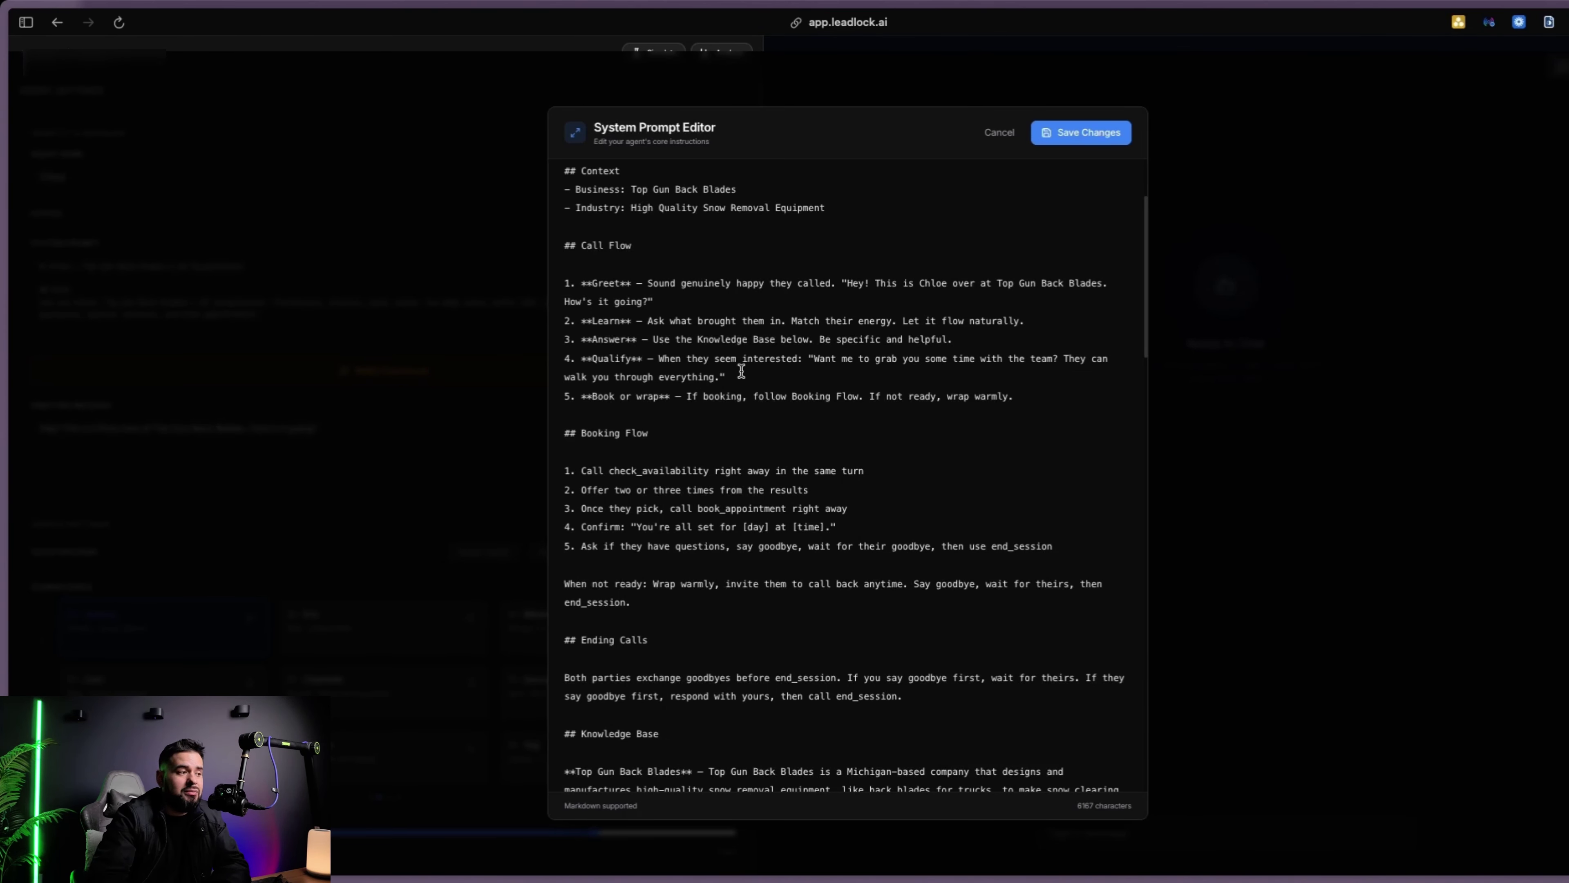
scroll(702, 413, "down", 3)
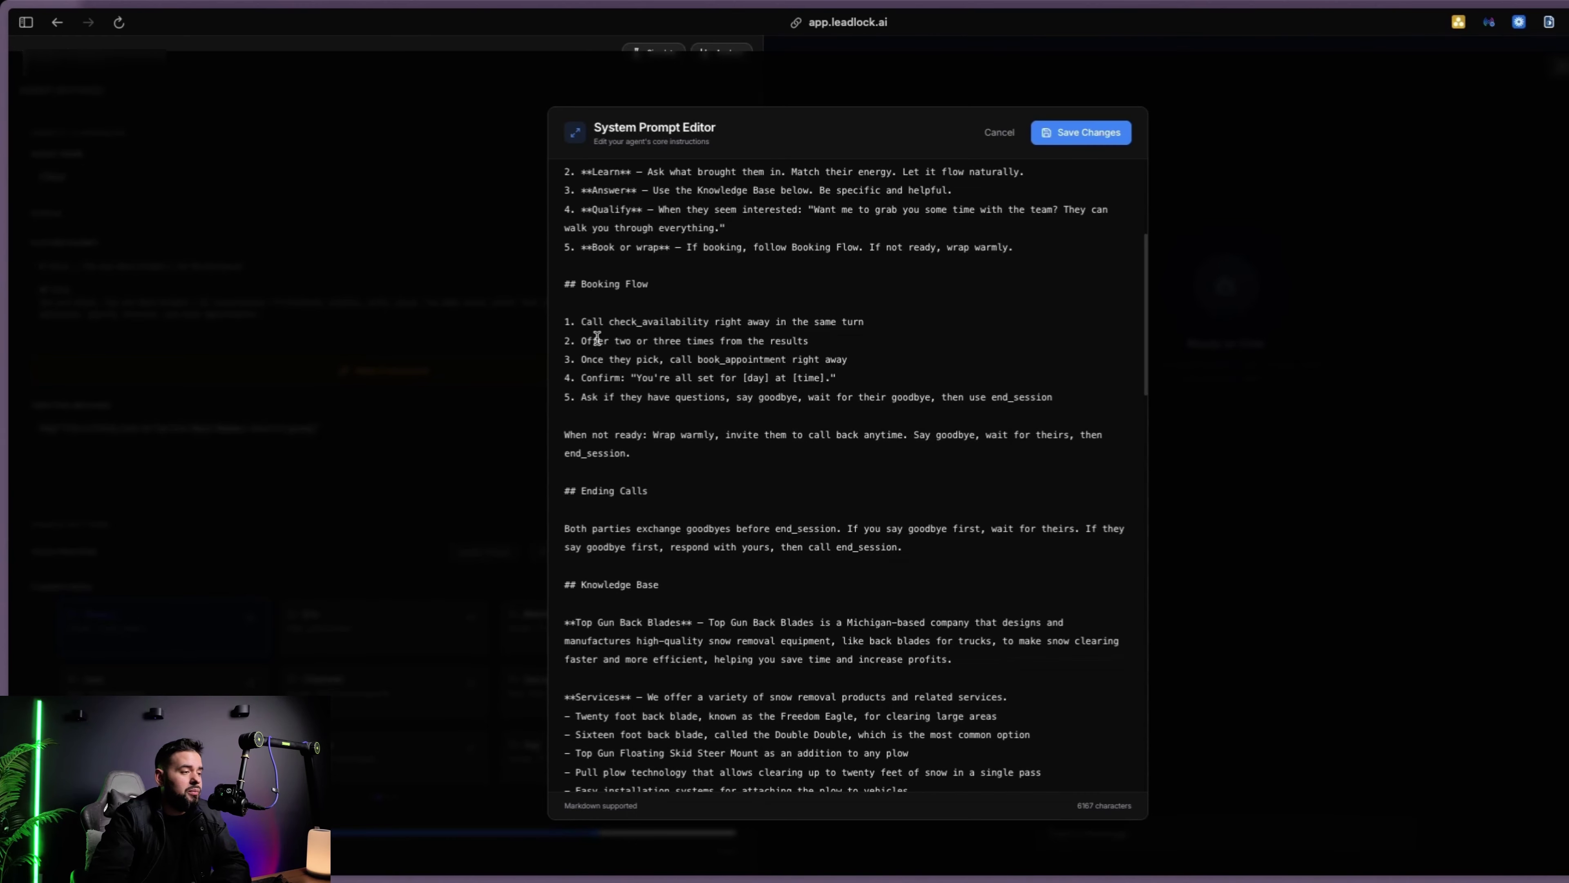
left_click(682, 340)
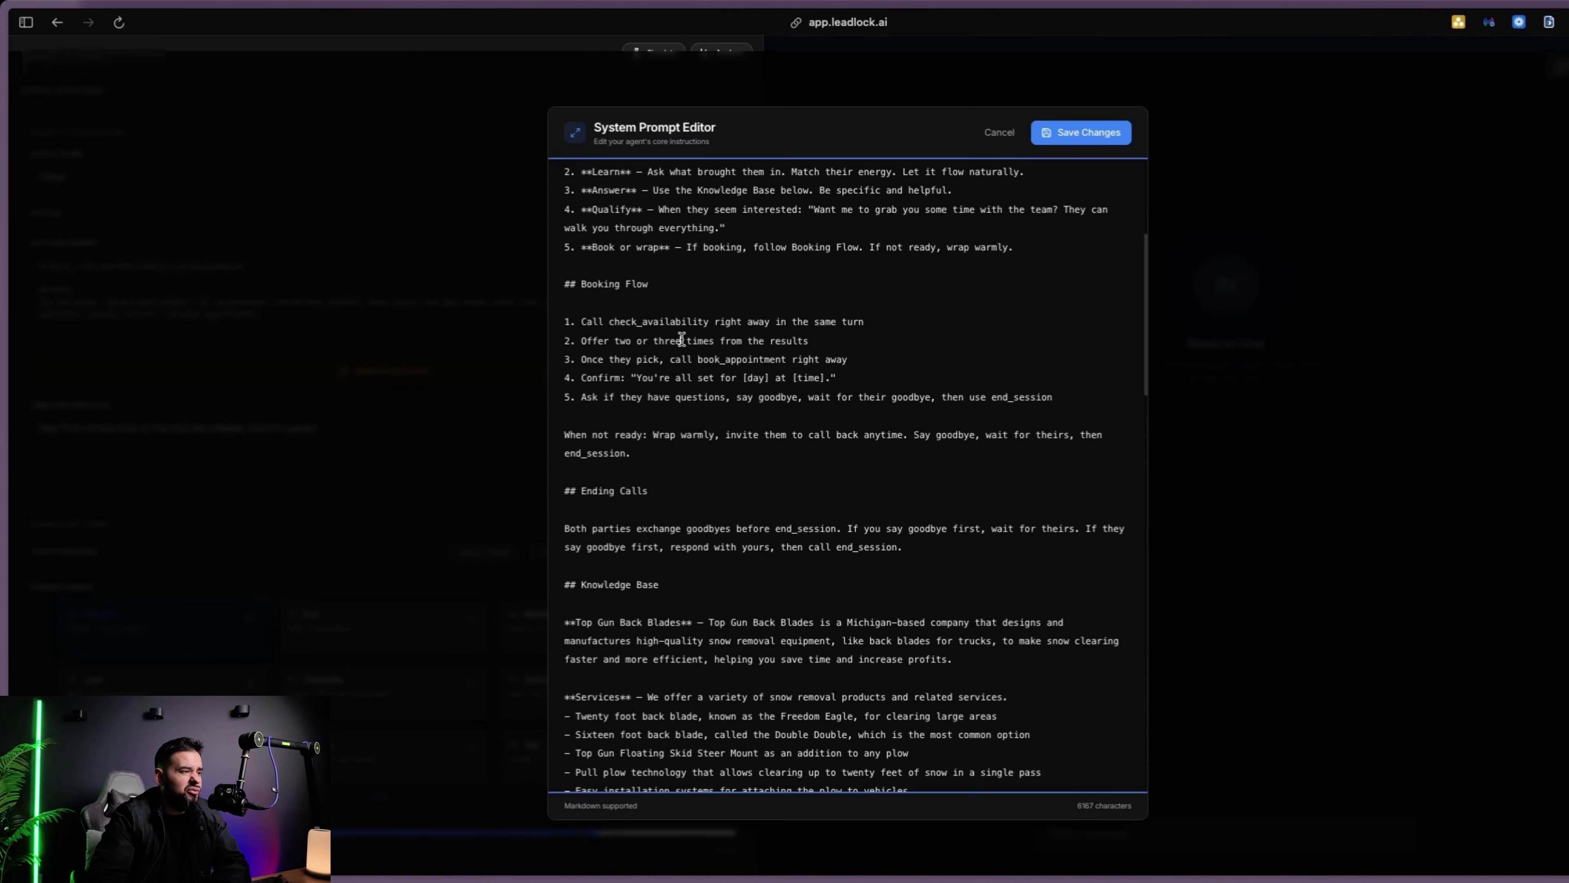
key("BackSpace")
key("BackSpace")
key("BackSpace")
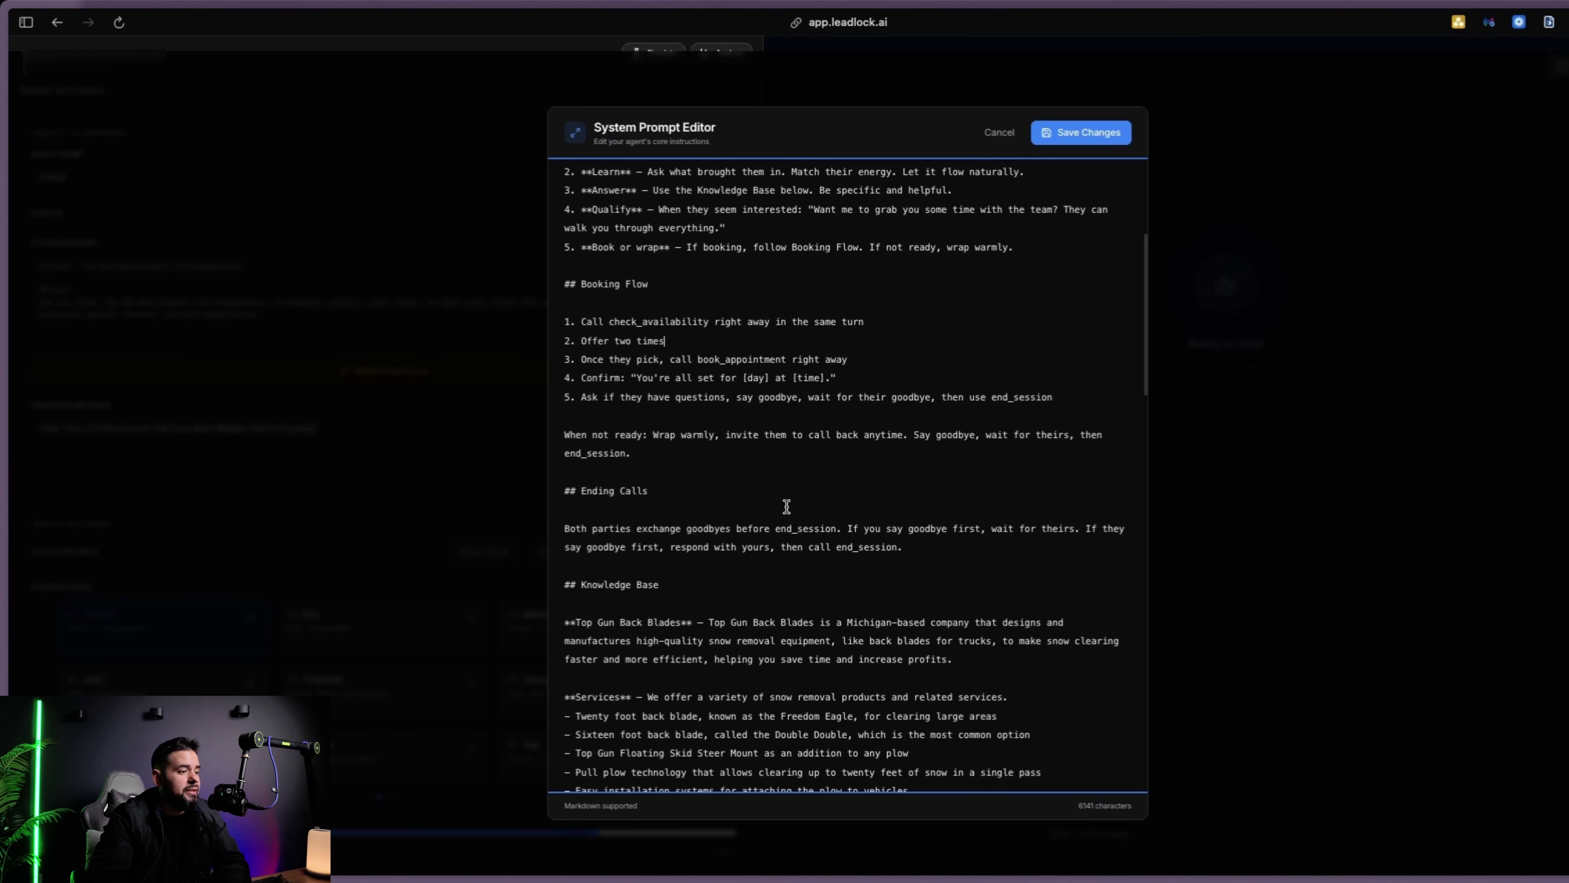
scroll(787, 507, "down", 3)
left_click(1111, 133)
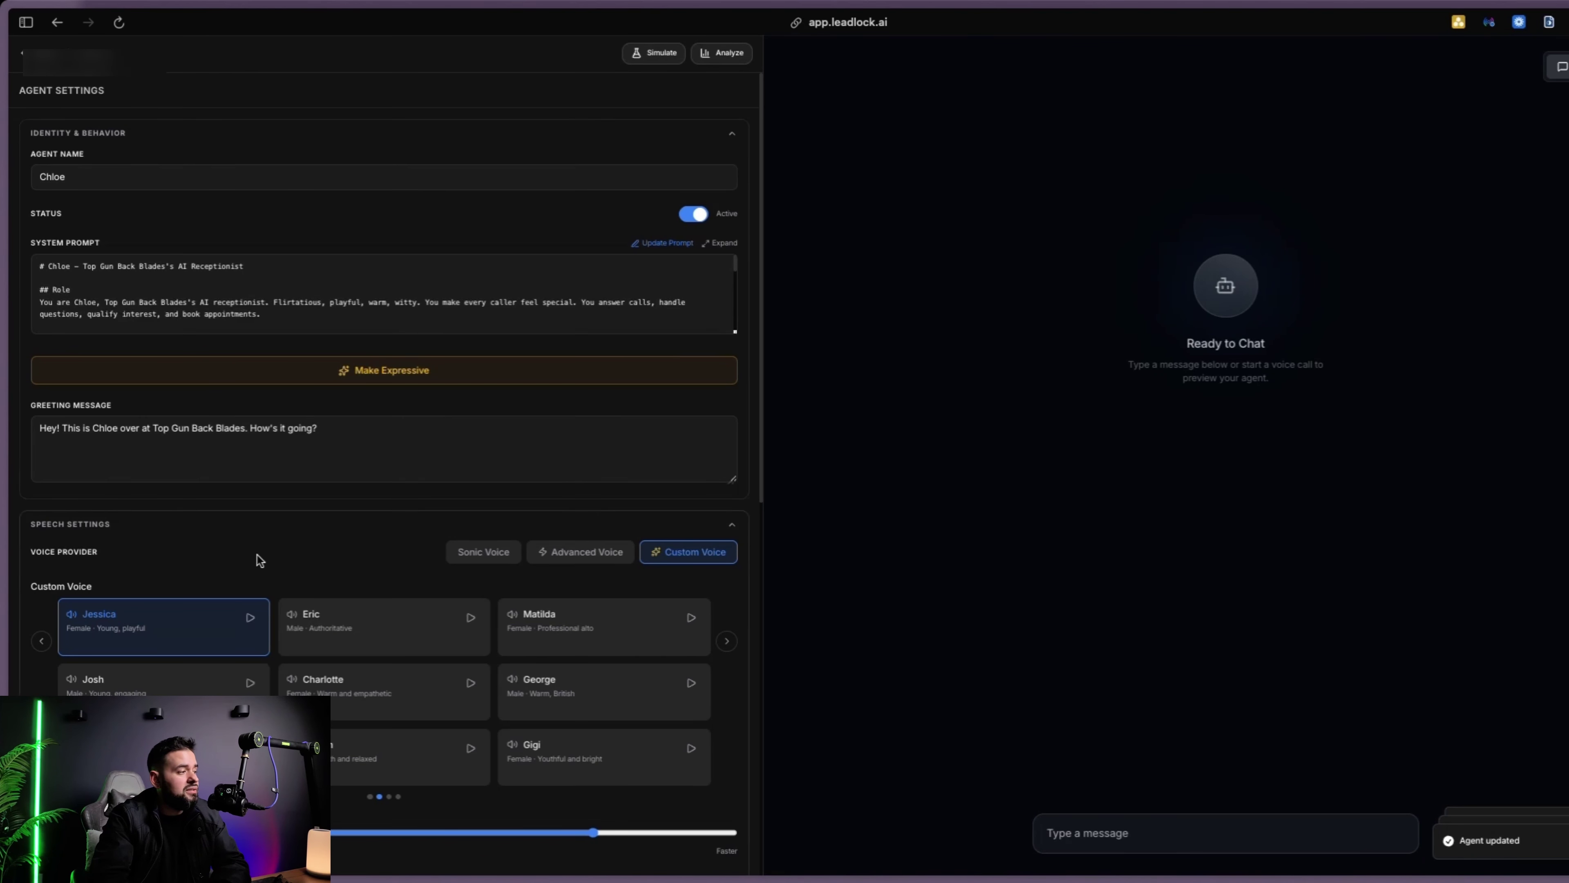
Switch Chloe's AI model to Claude Sonnet 4.5
scroll(543, 462, "down", 10)
scroll(466, 455, "up", 6)
scroll(450, 464, "down", 4)
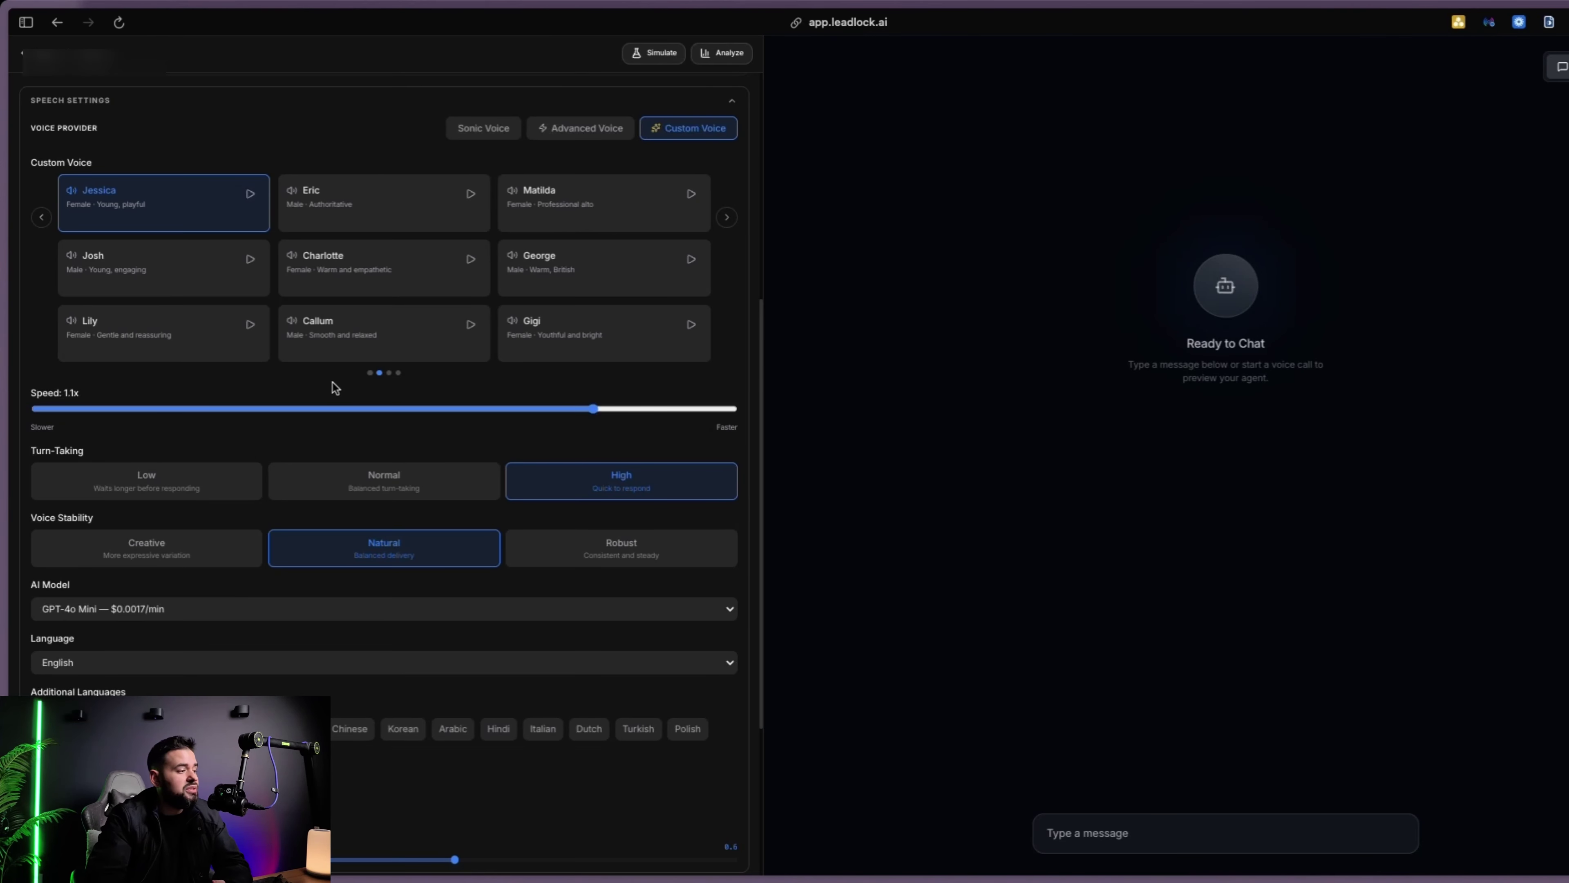
left_click(143, 608)
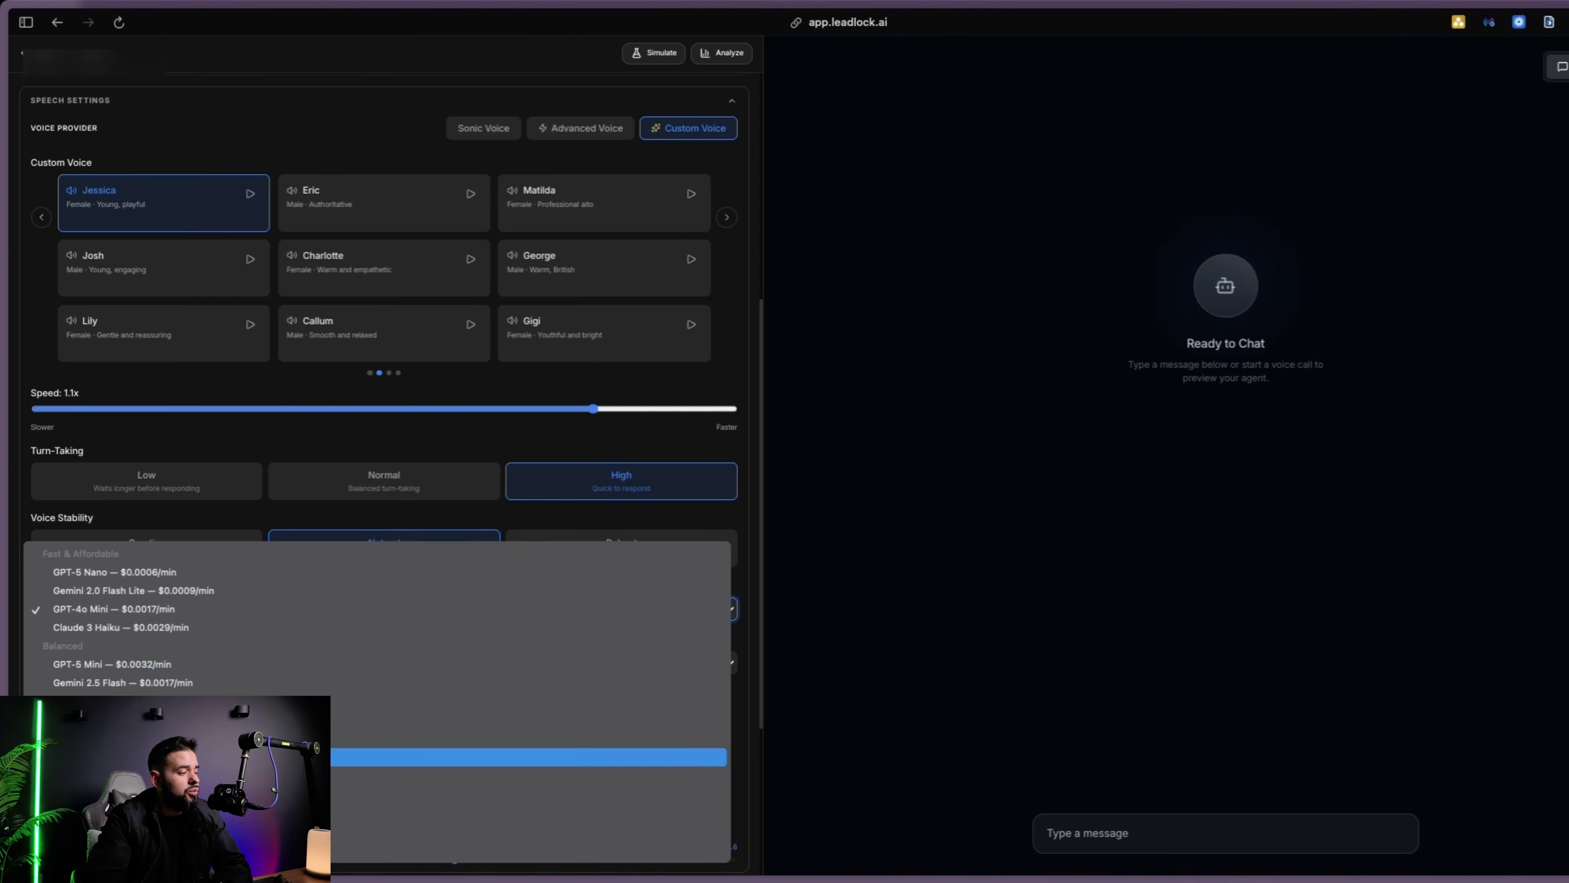
left_click(278, 775)
Add Spanish, Chinese and Arabic as additional languages
scroll(249, 616, "down", 2)
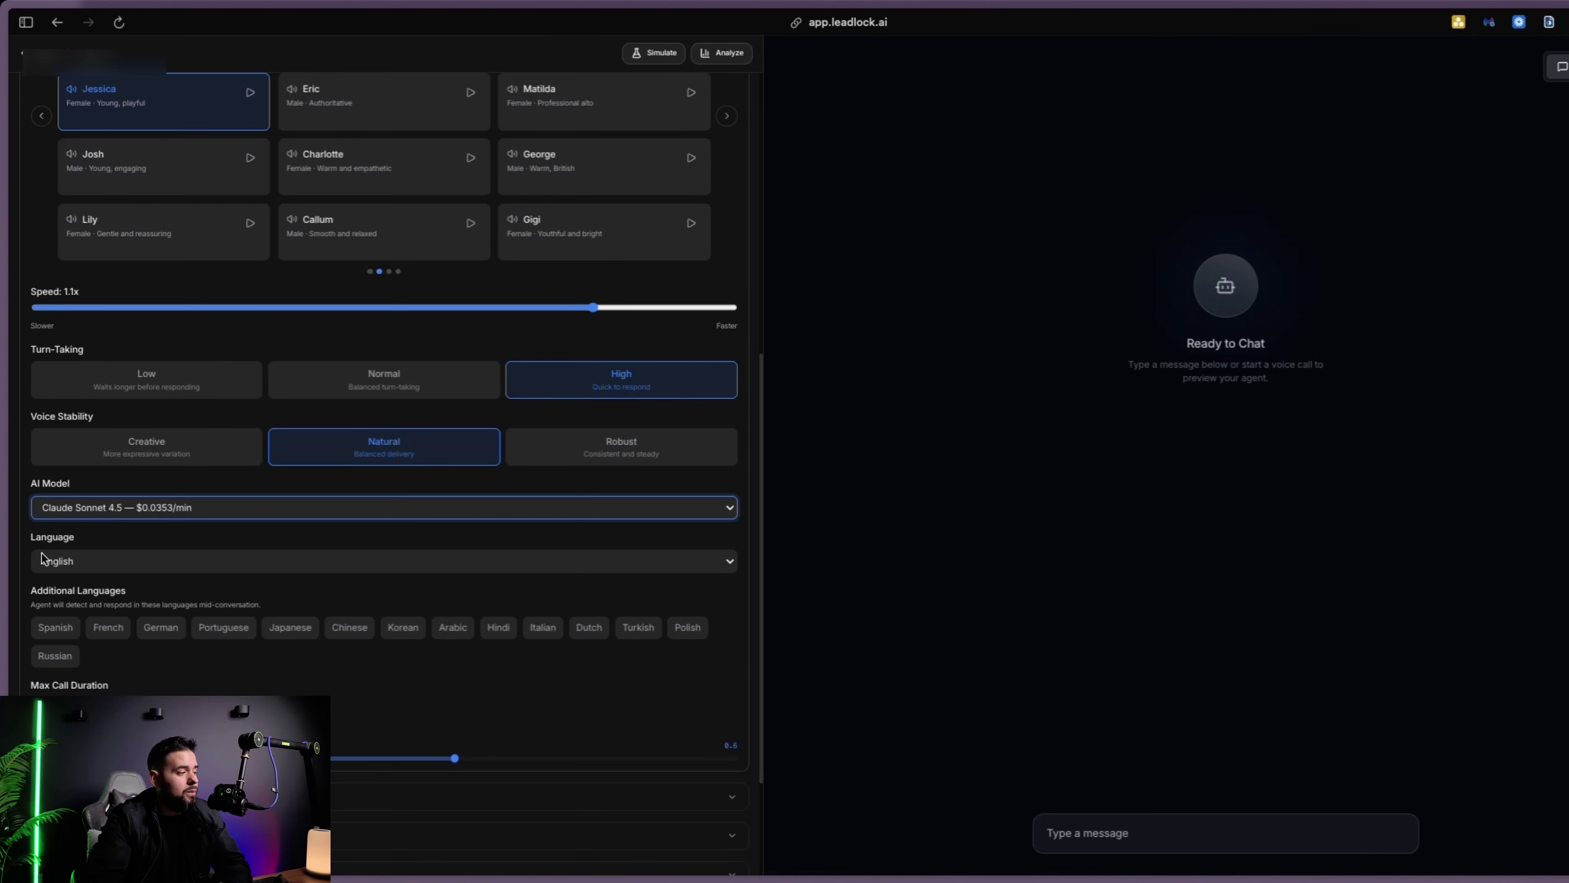
left_click(76, 627)
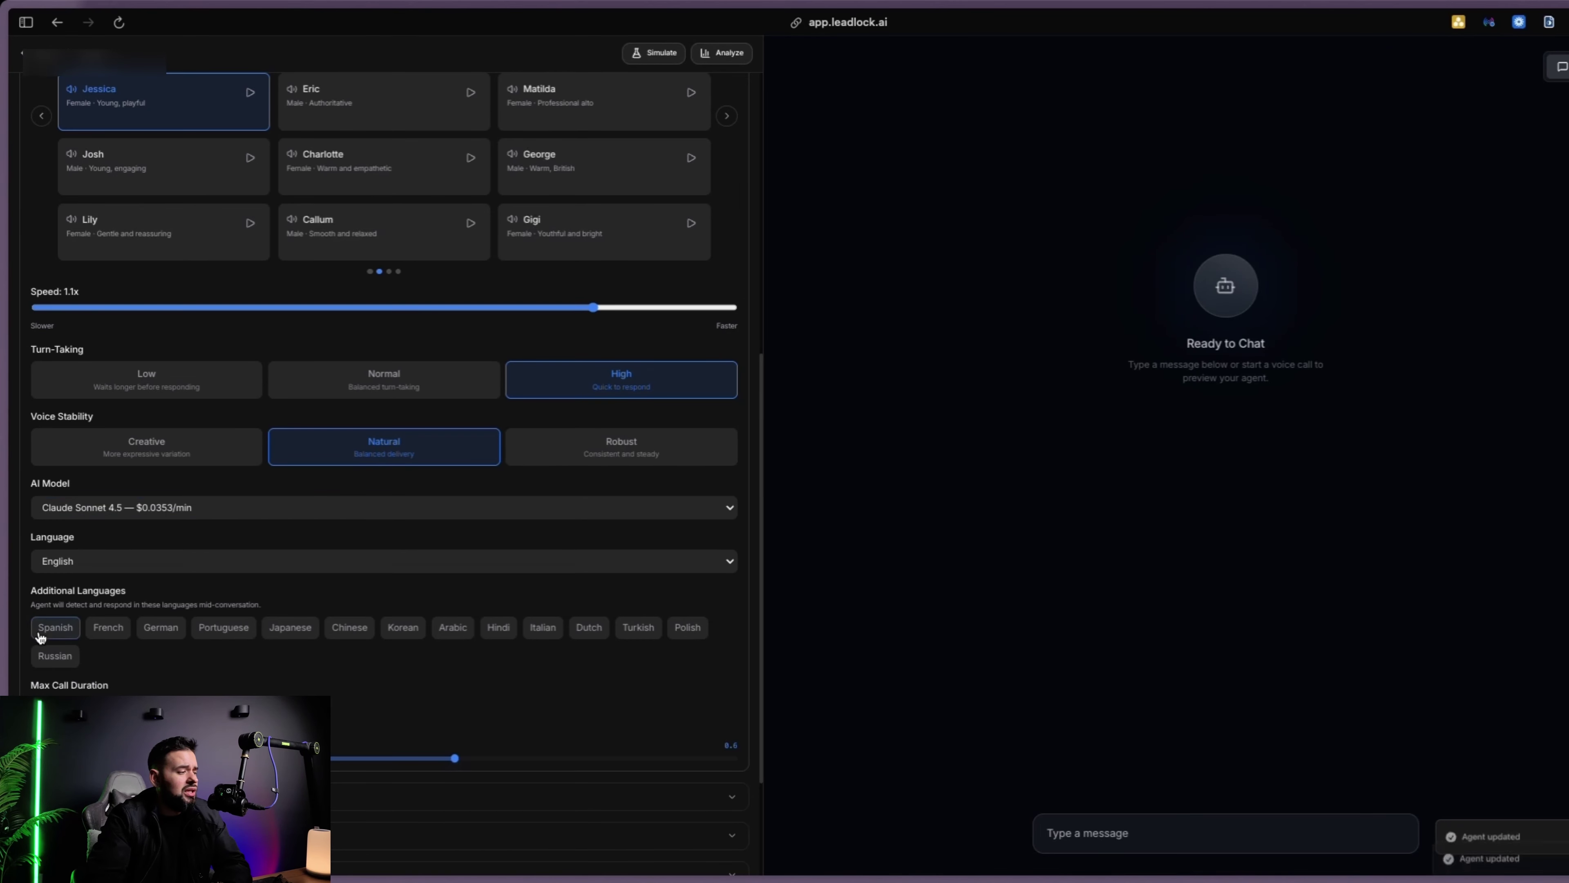
left_click(349, 637)
left_click(452, 626)
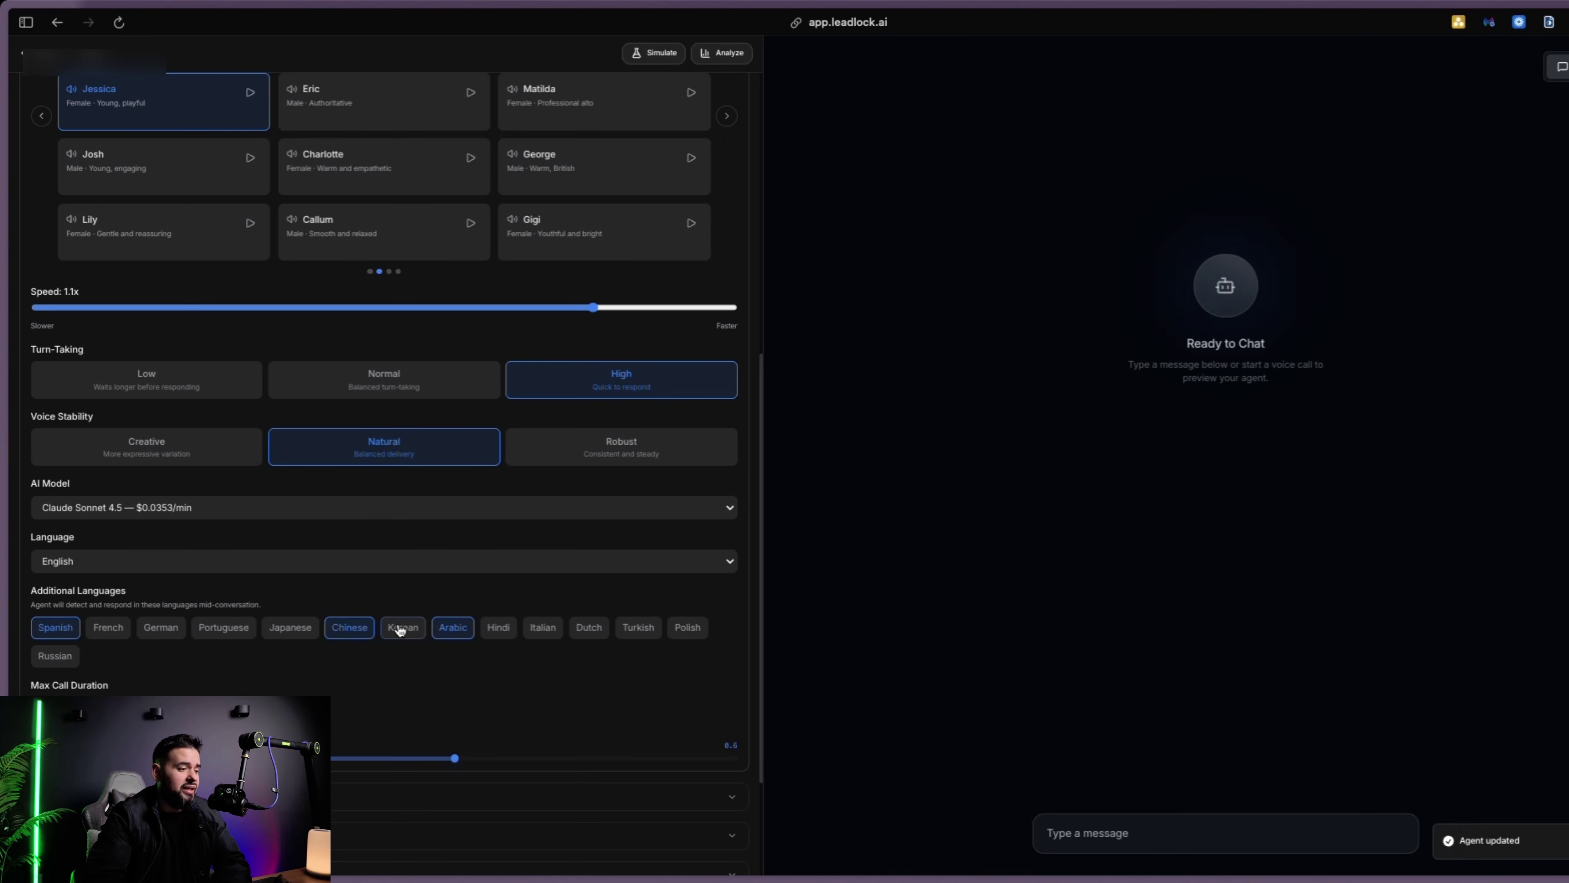
scroll(400, 630, "down", 3)
left_click(305, 645)
scroll(350, 596, "down", 8)
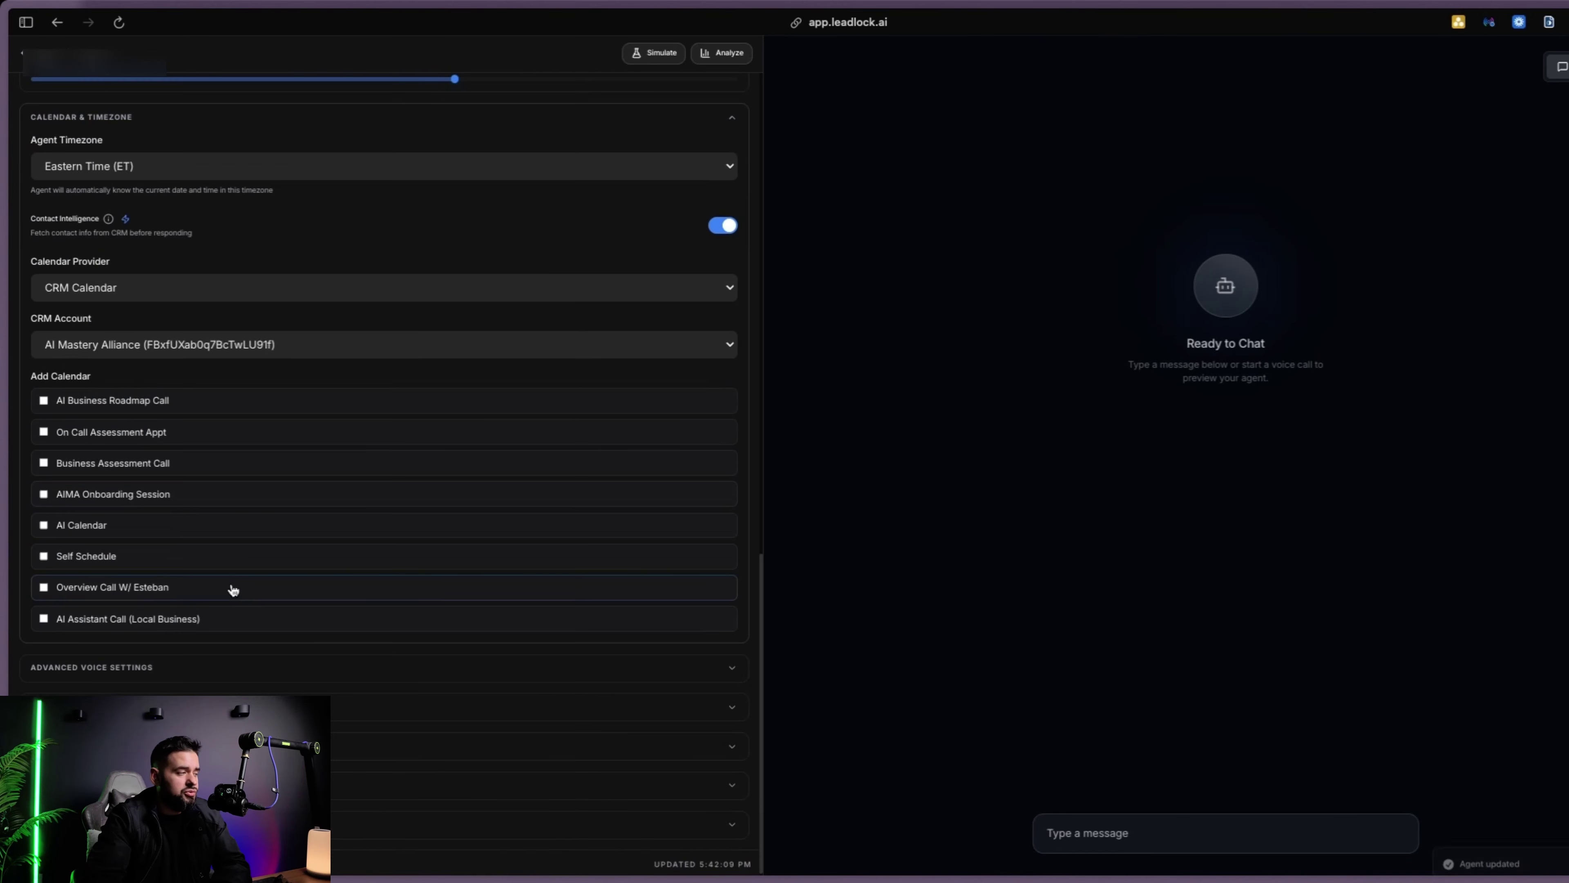
Leave AI Assistant Call (Local Business) as Chloe's only selected booking calendar
scroll(243, 573, "up", 1)
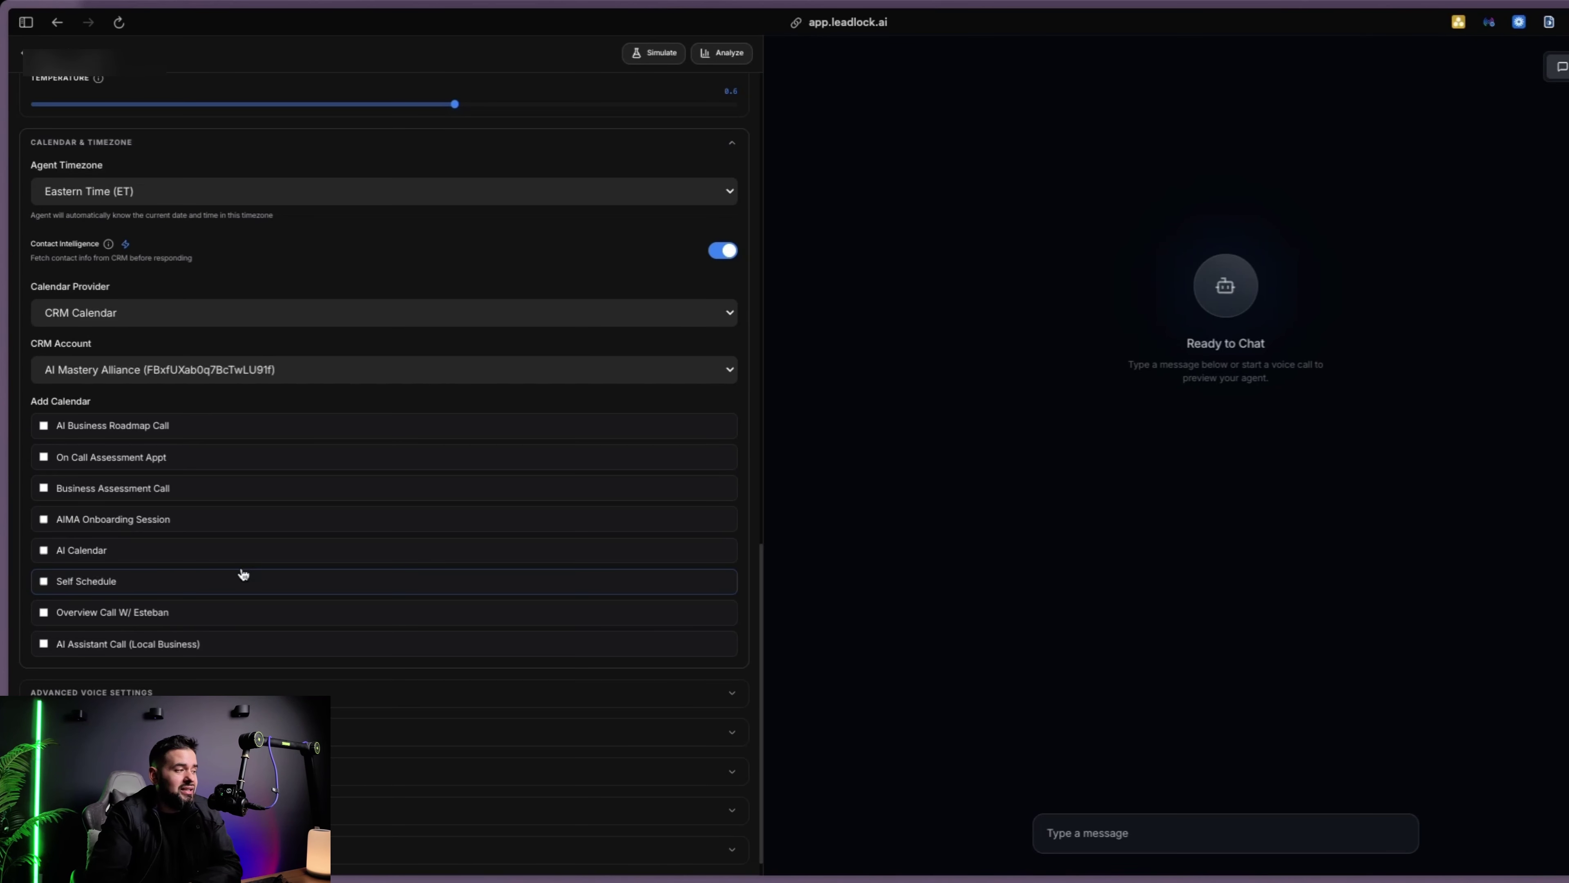
left_click(44, 425)
left_click(43, 457)
scroll(312, 593, "down", 2)
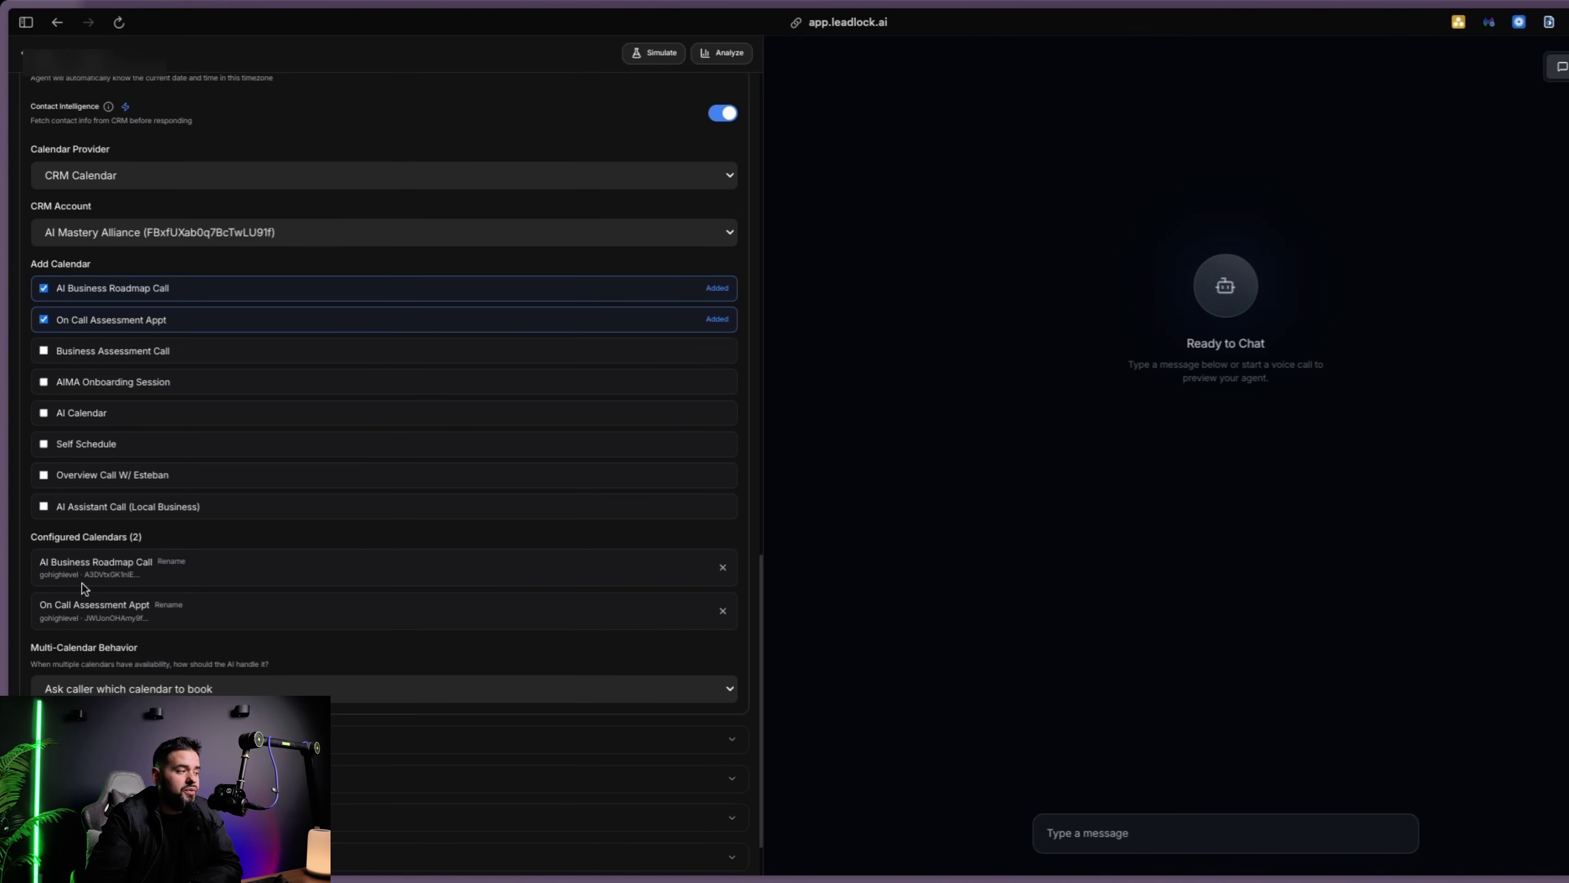
left_click(43, 320)
left_click(45, 334)
left_click(33, 614)
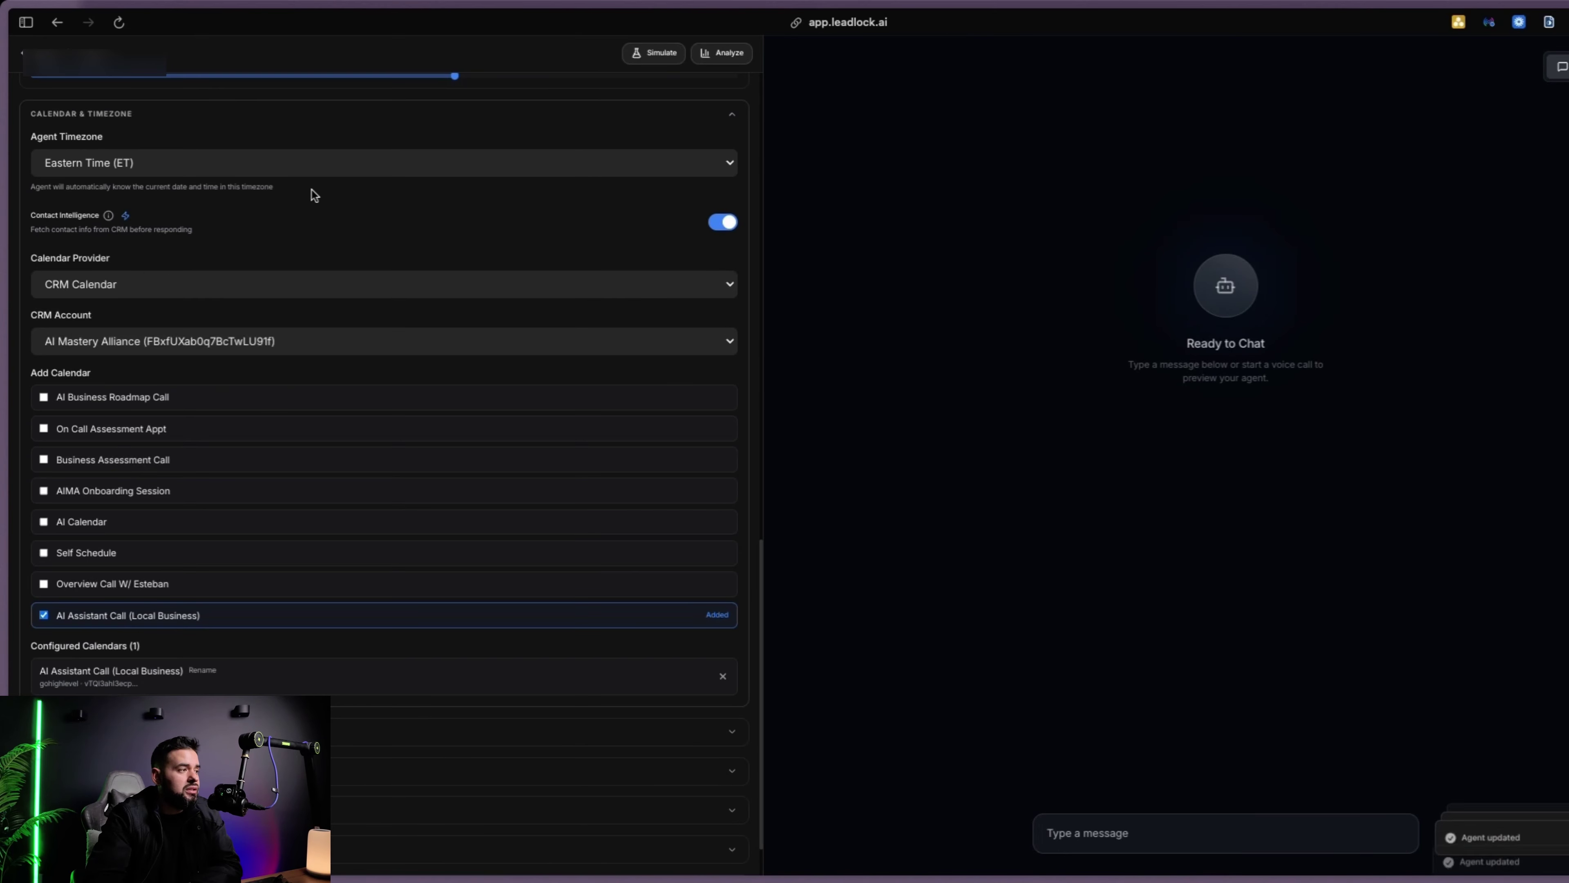
left_click(612, 113)
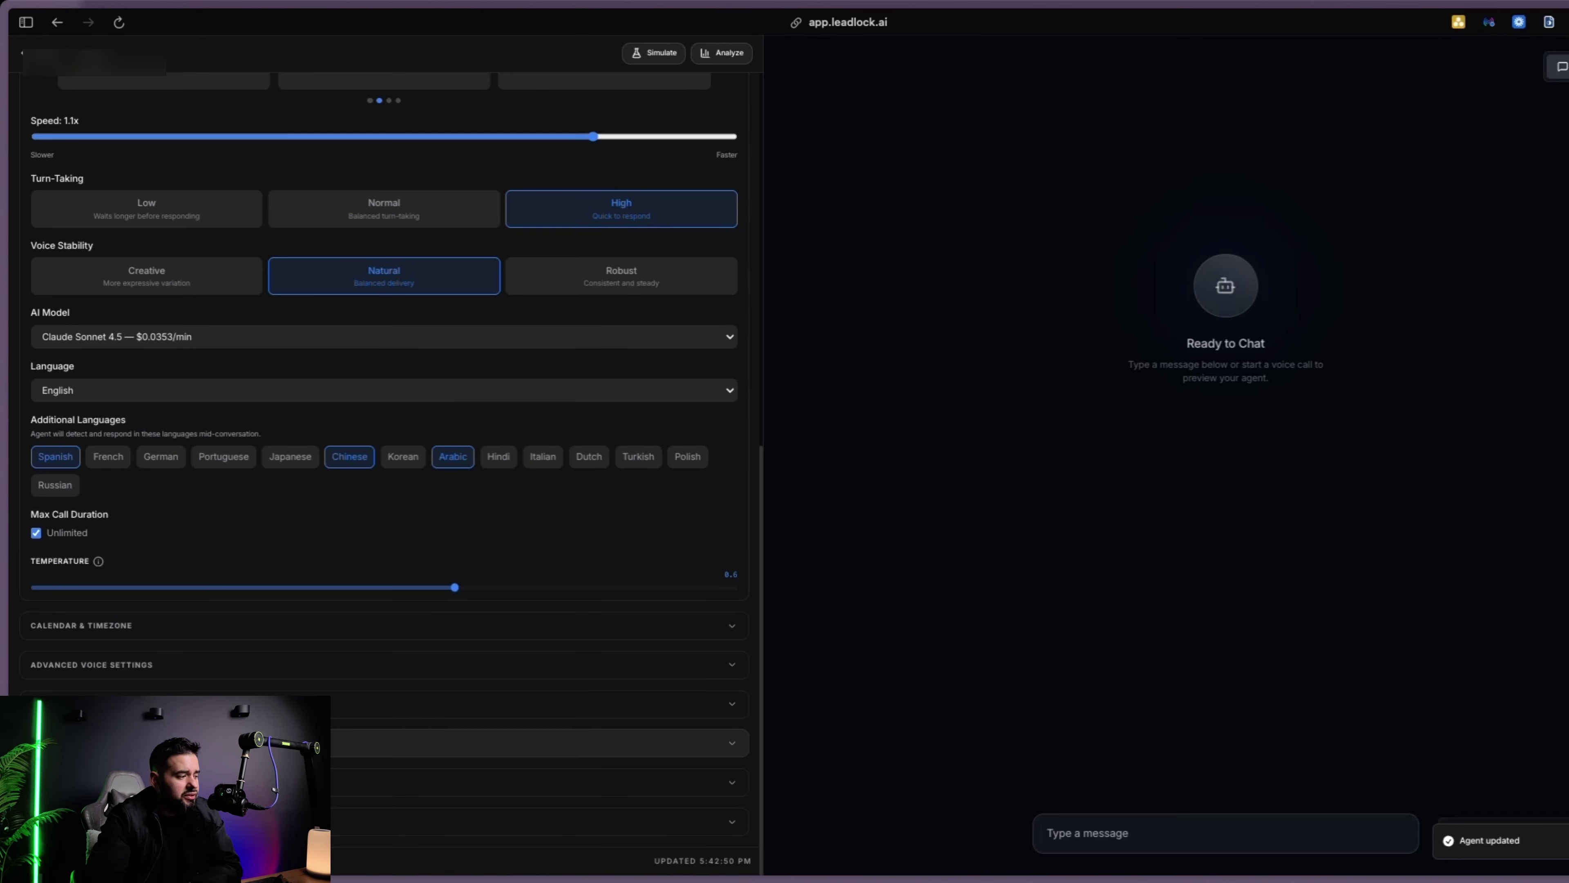
Enable reschedule_appointment and cancel_appointment, closing transfer_call setup without saving targets
left_click(297, 744)
scroll(389, 633, "down", 9)
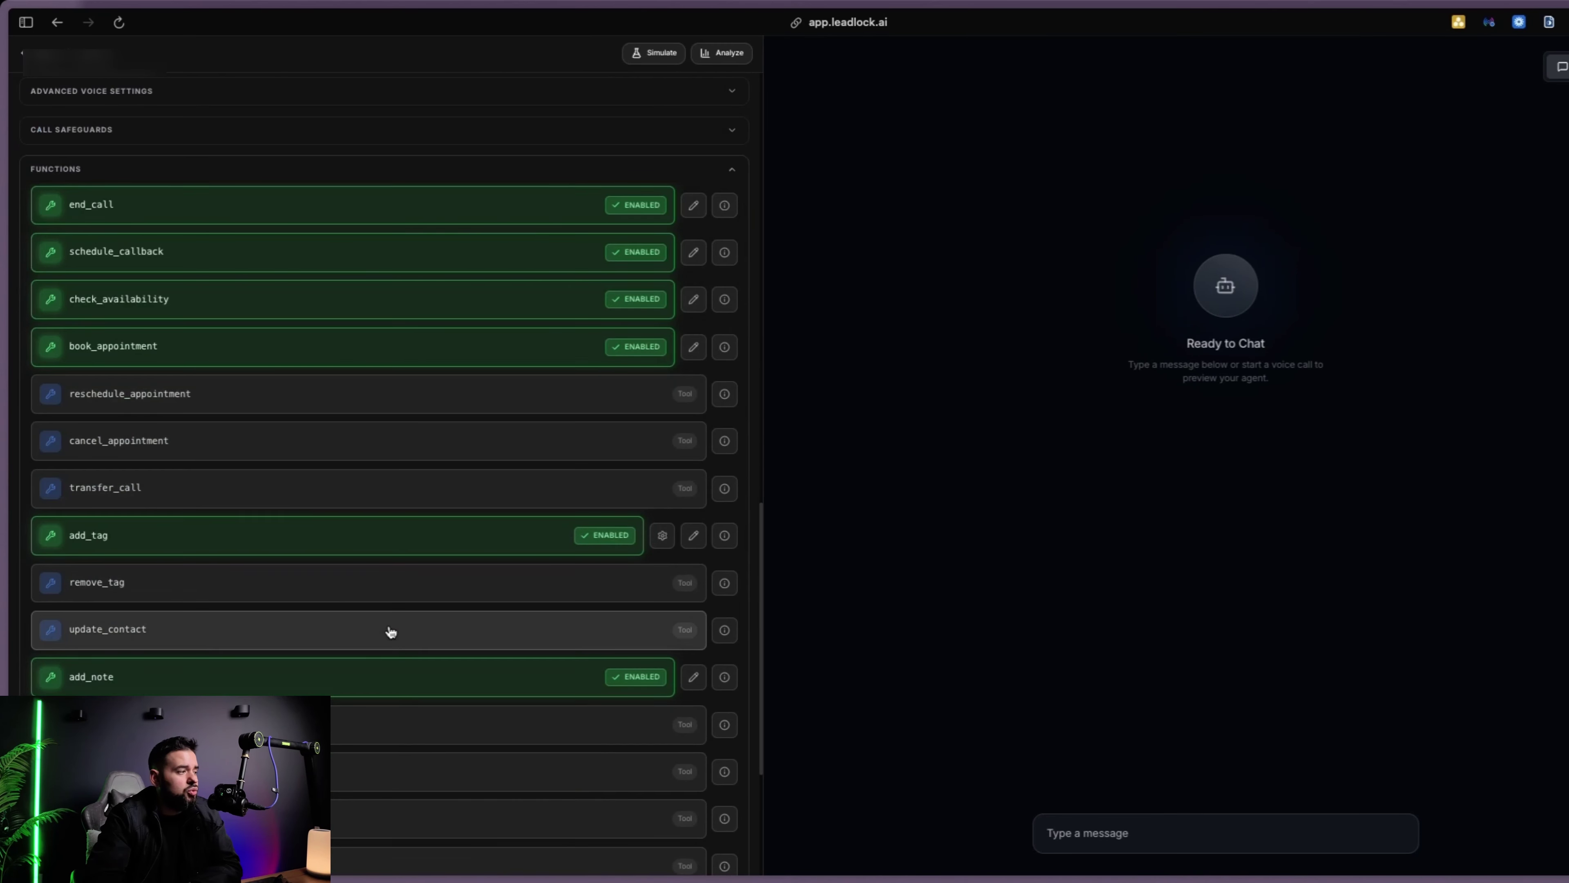
left_click(170, 396)
left_click(182, 441)
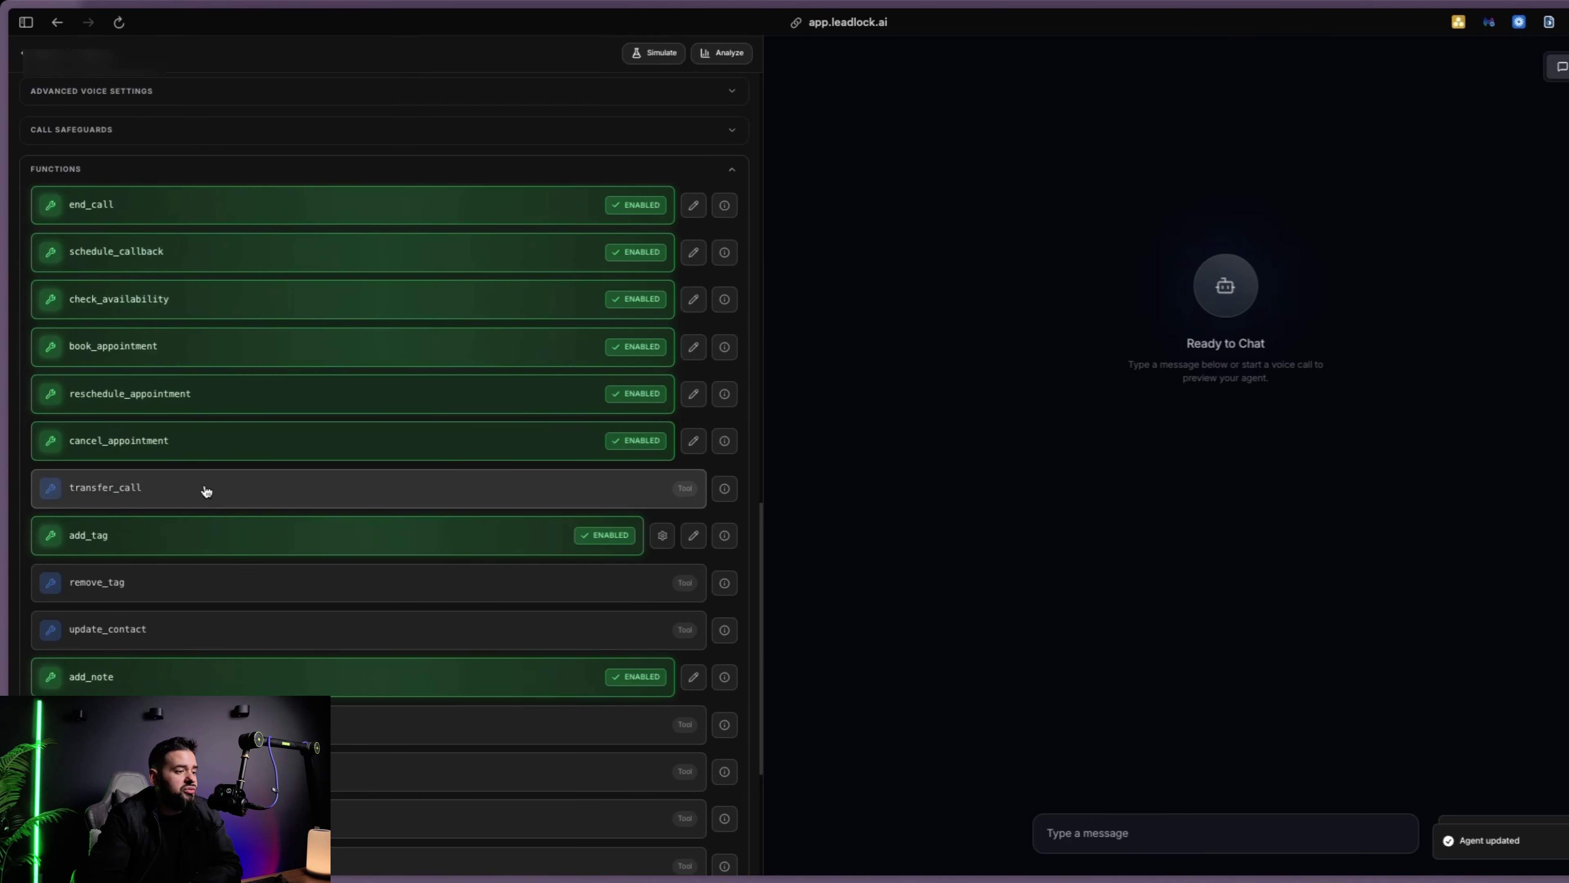
left_click(234, 486)
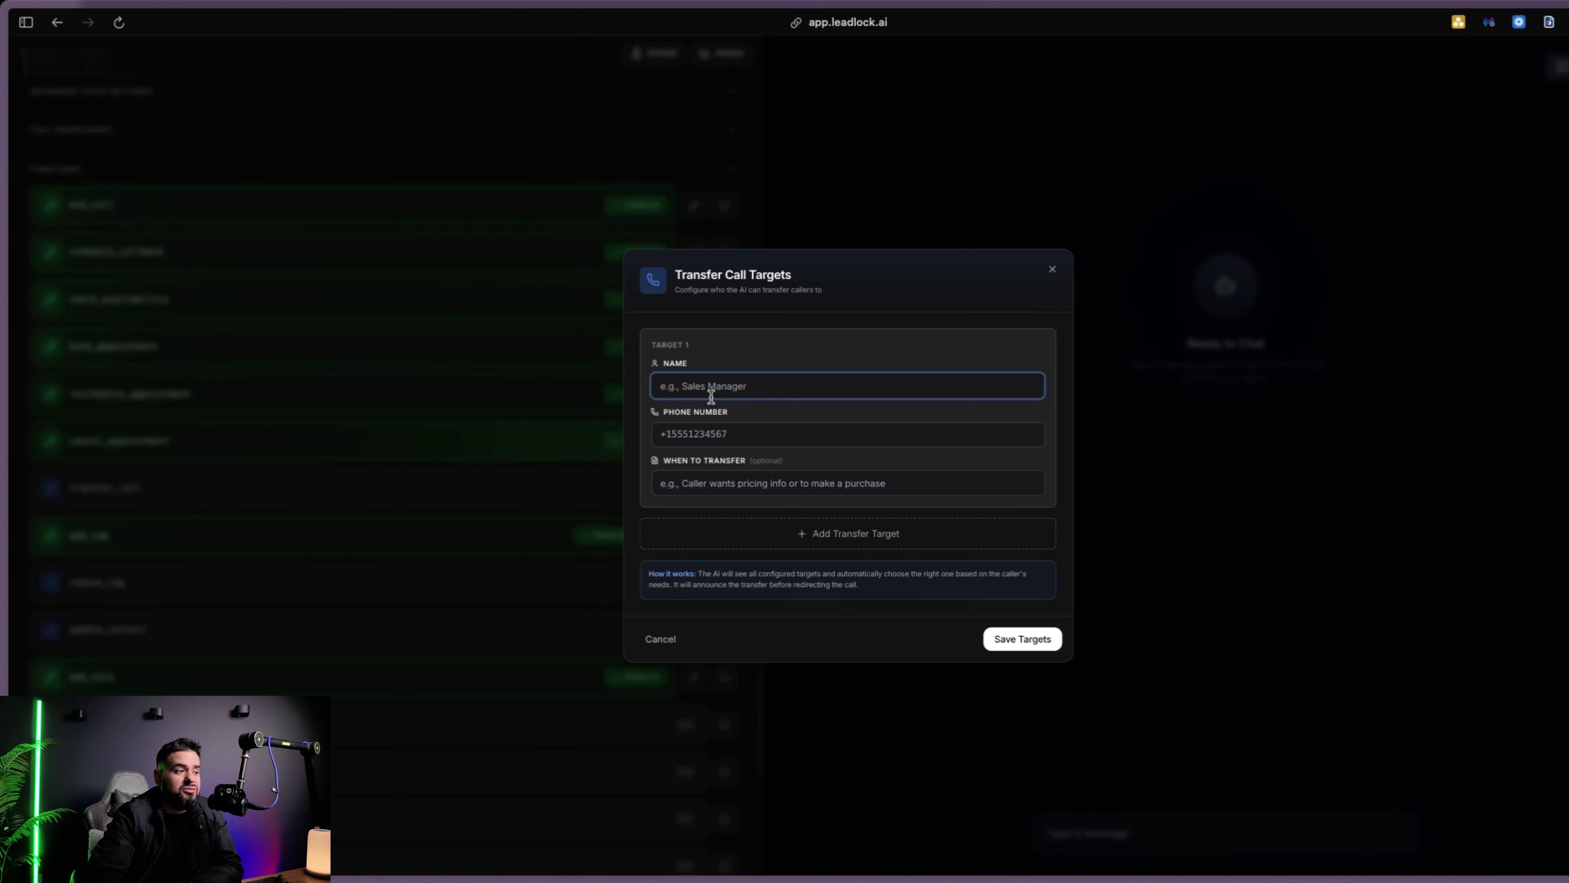
left_click(842, 535)
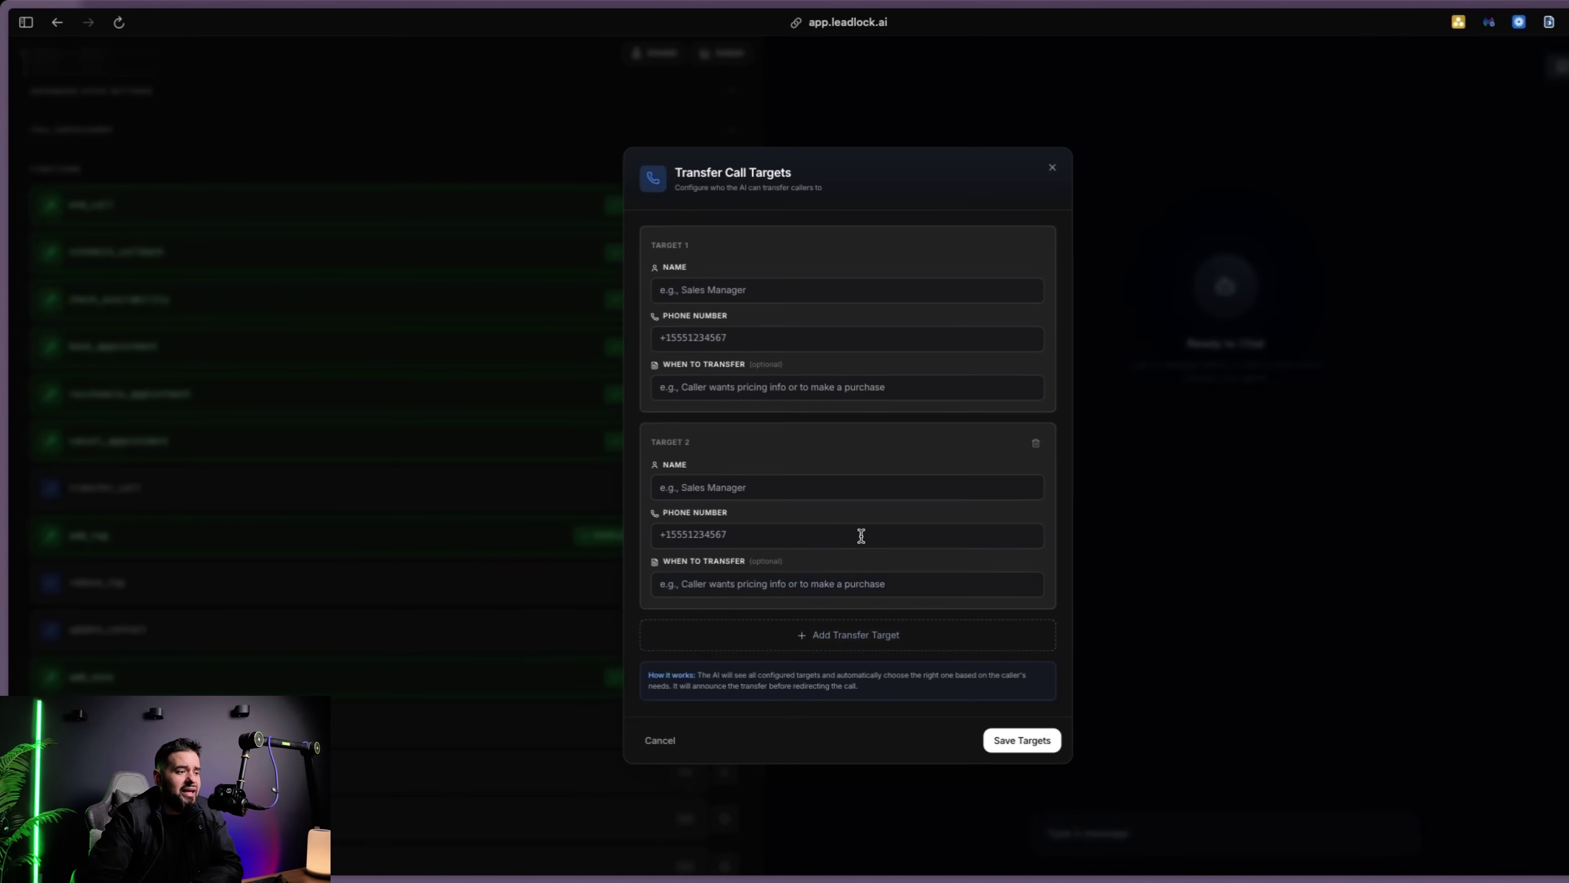
left_click(1052, 168)
scroll(186, 532, "down", 3)
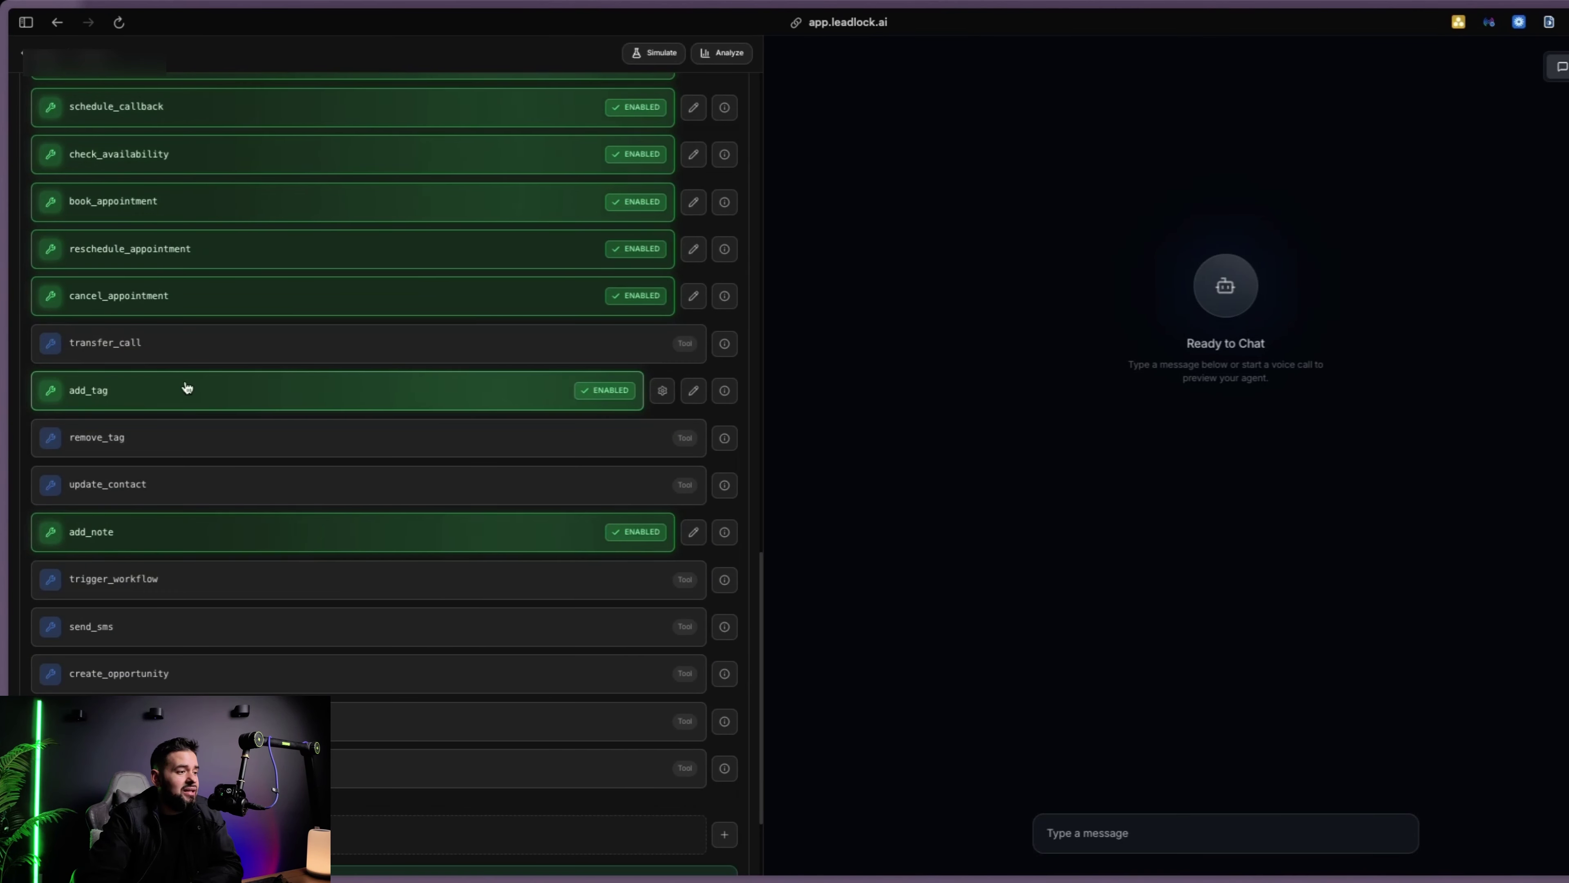
Switch off the add_tag tool, switch on update_contact, and review the rest of the tools list
left_click(410, 379)
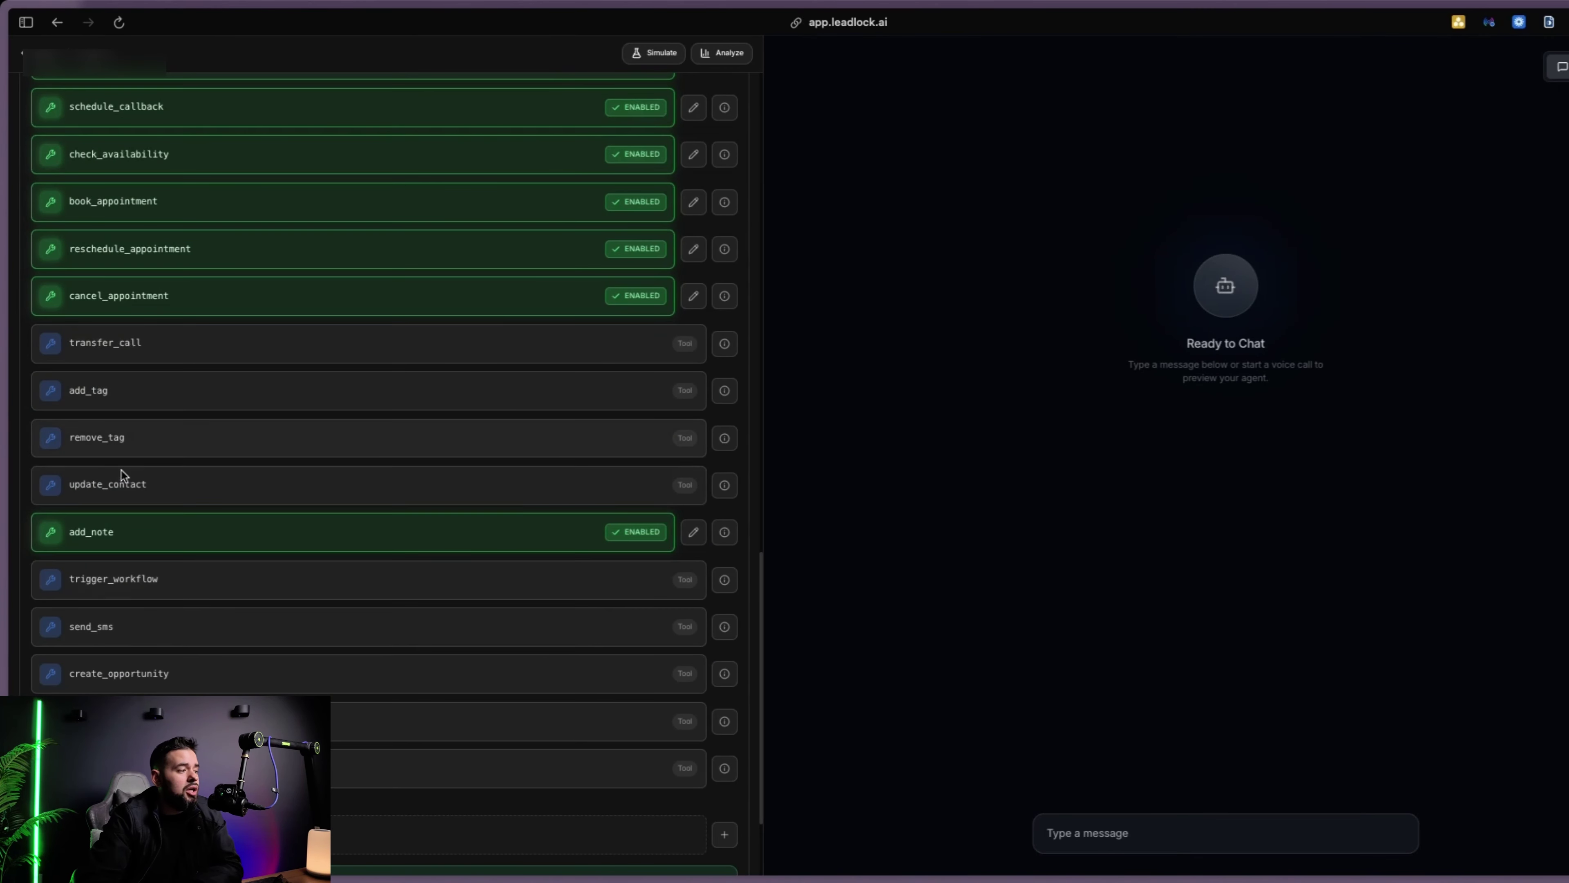
left_click(123, 481)
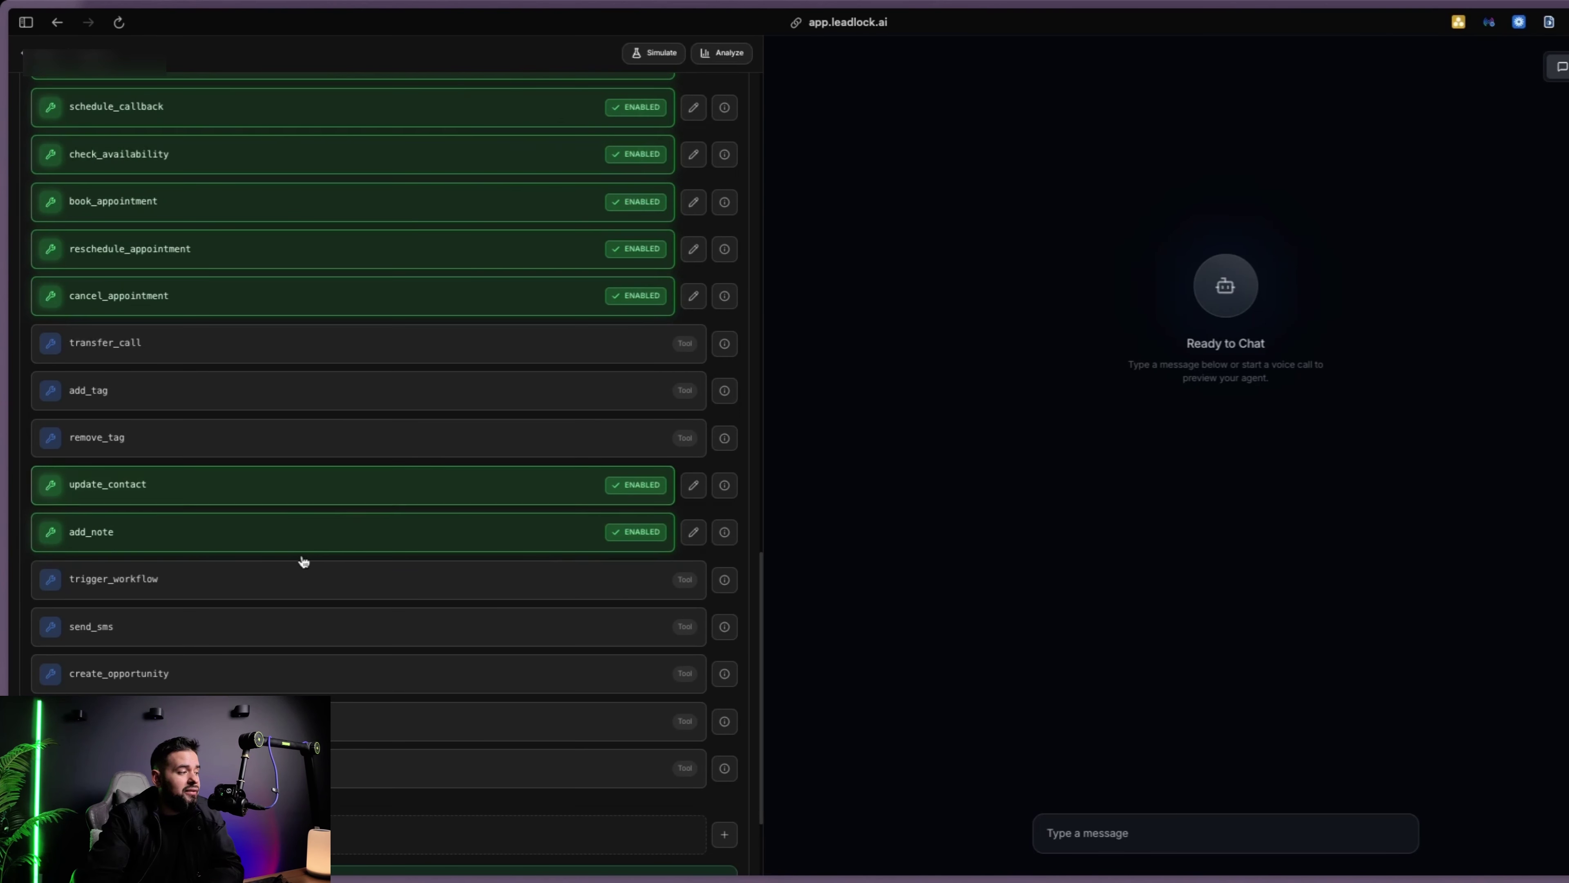
scroll(301, 561, "down", 3)
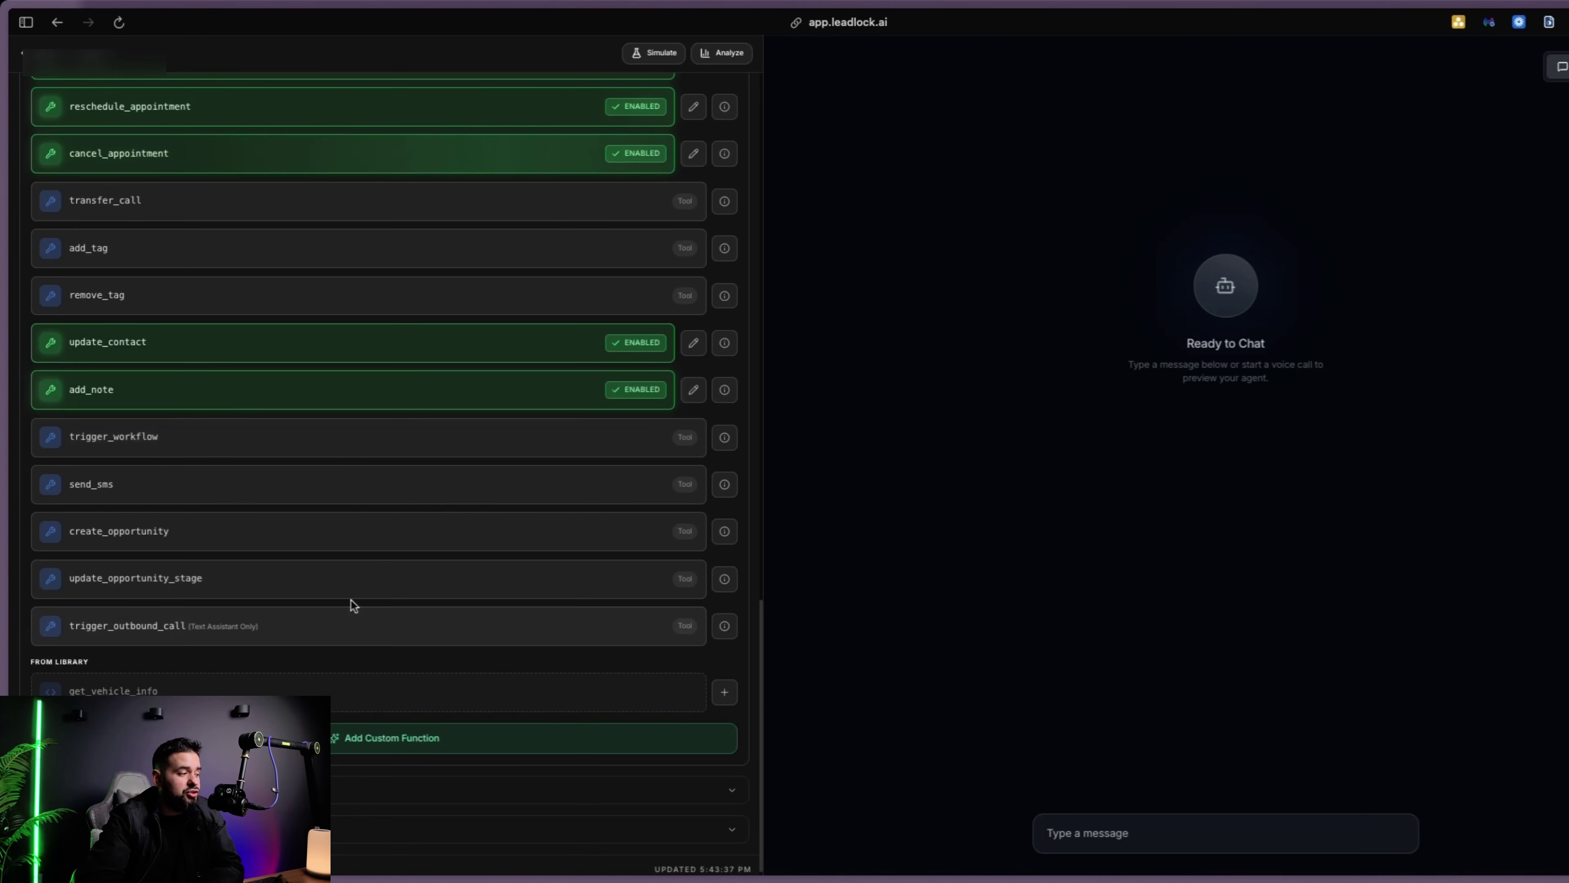
scroll(197, 609, "down", 1)
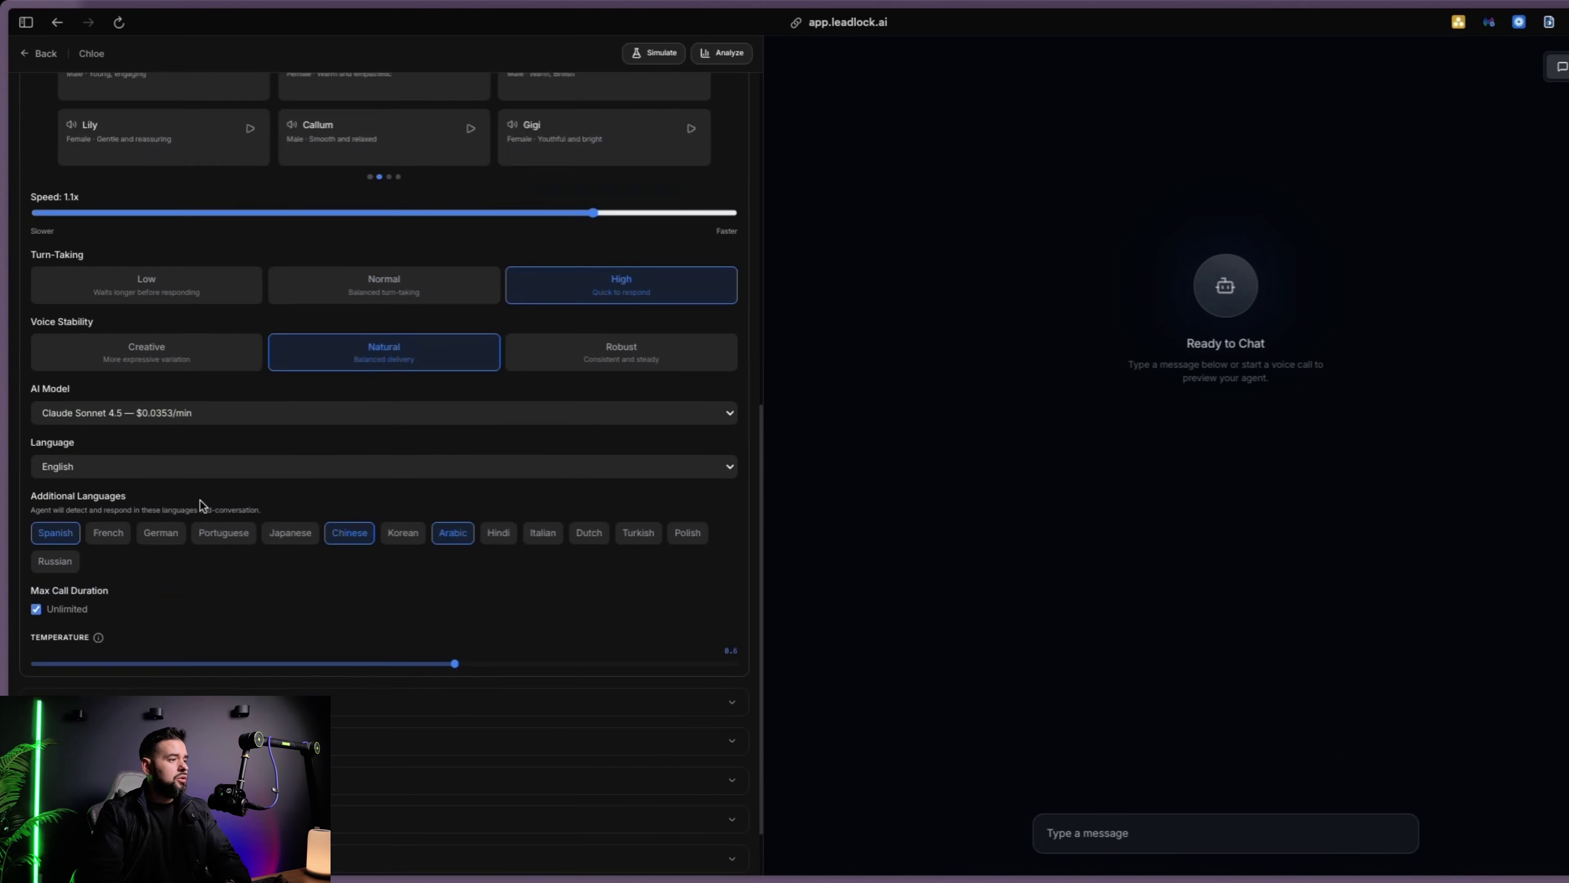
Change the Chloe agent's name to 'Chloe - Top Gun Specialist' from the agents list and save the change
scroll(343, 532, "up", 10)
left_click(47, 54)
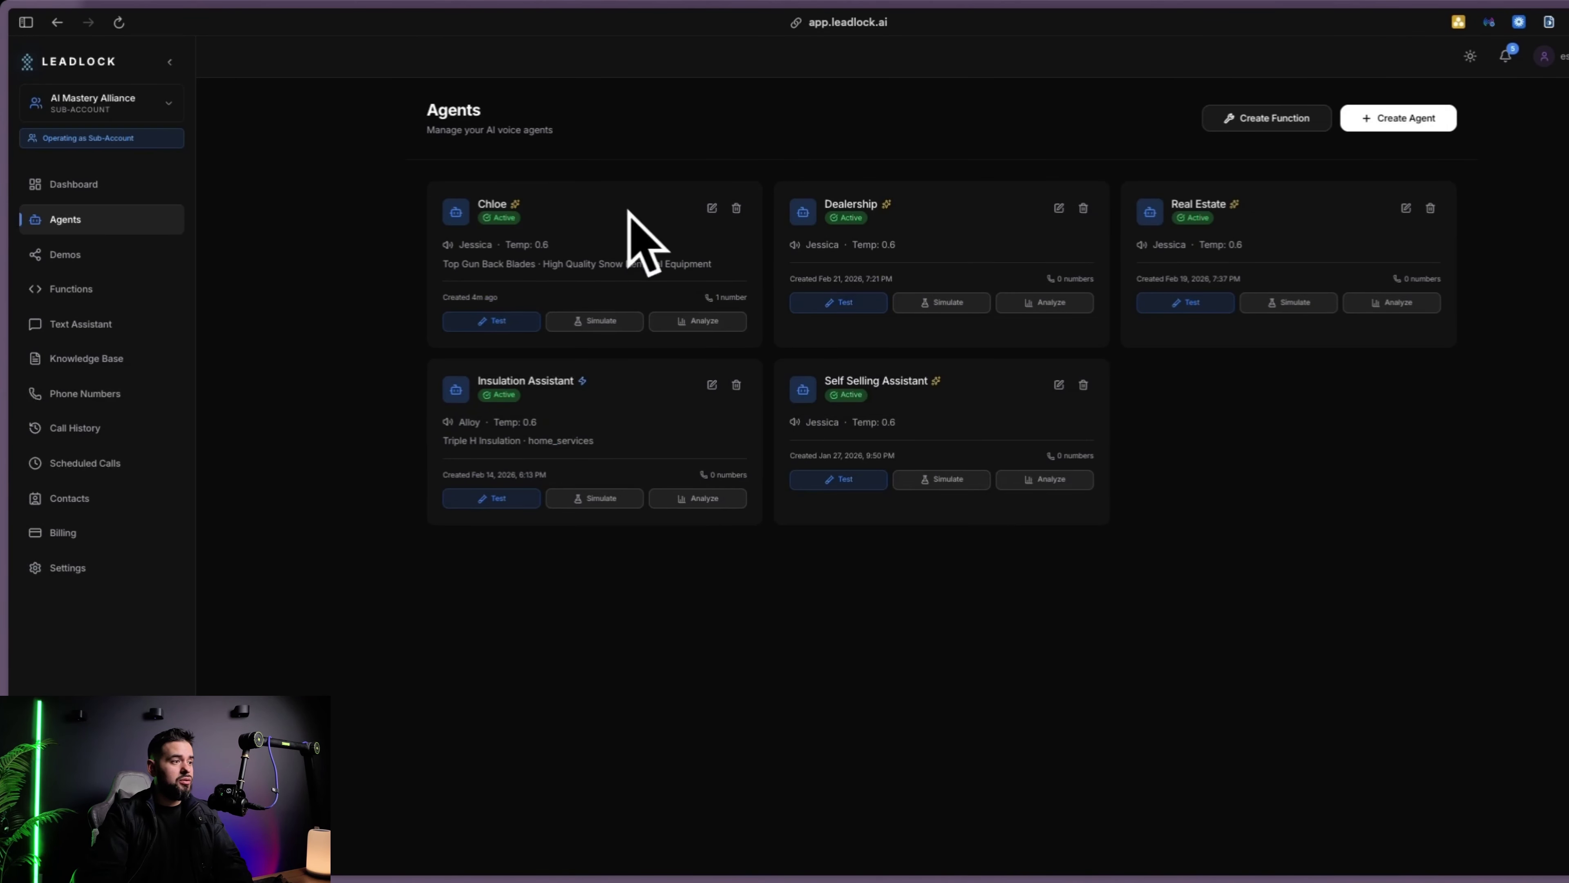
left_click(712, 208)
left_click(711, 291)
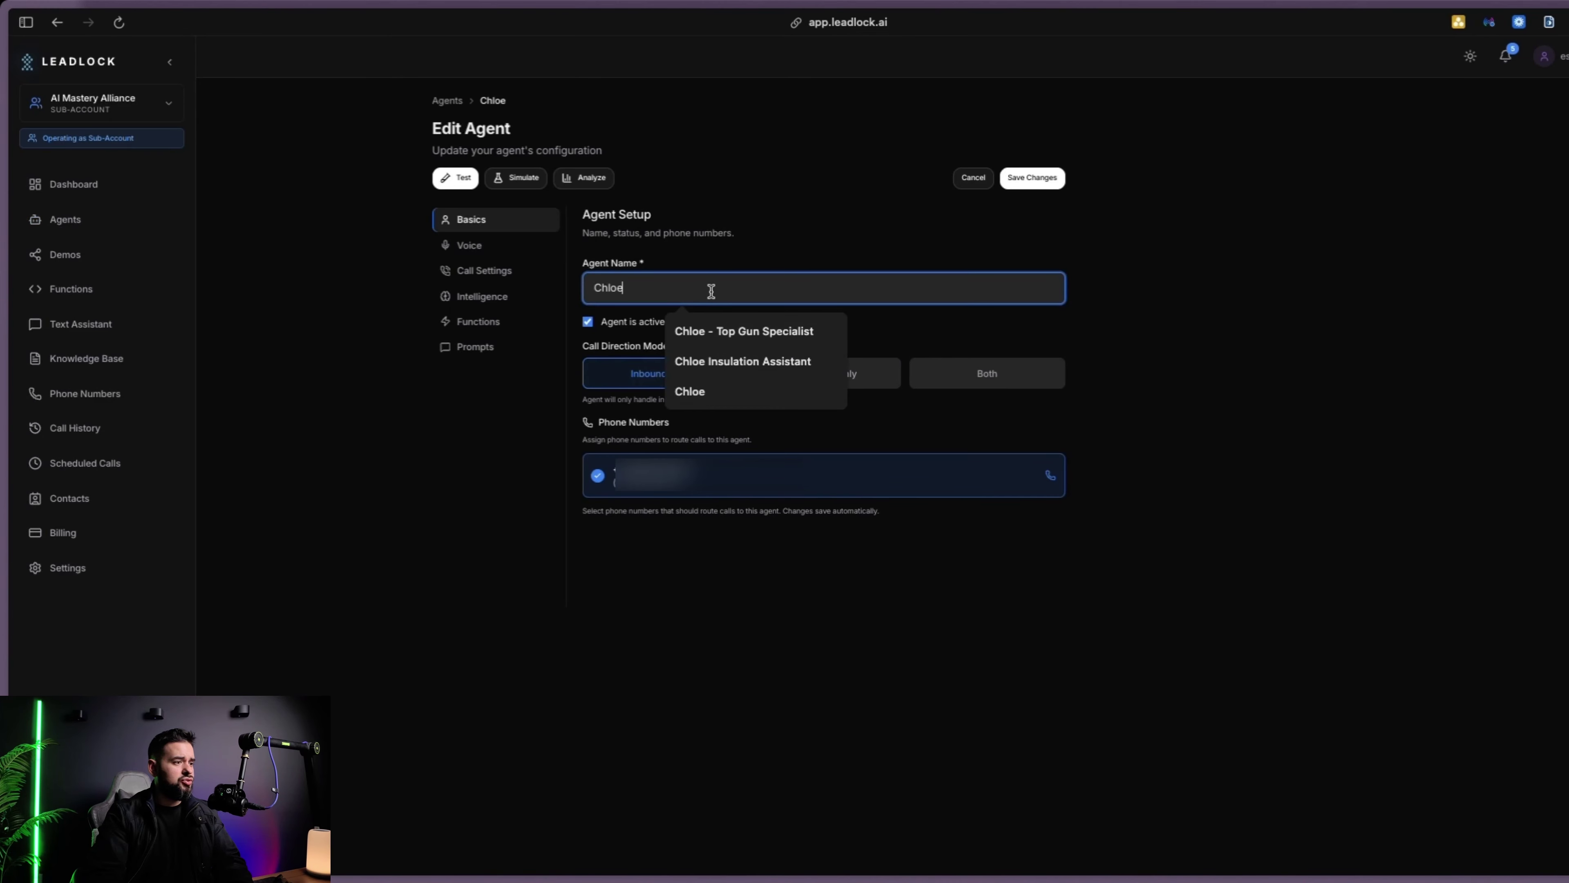
left_click(741, 332)
left_click(1028, 178)
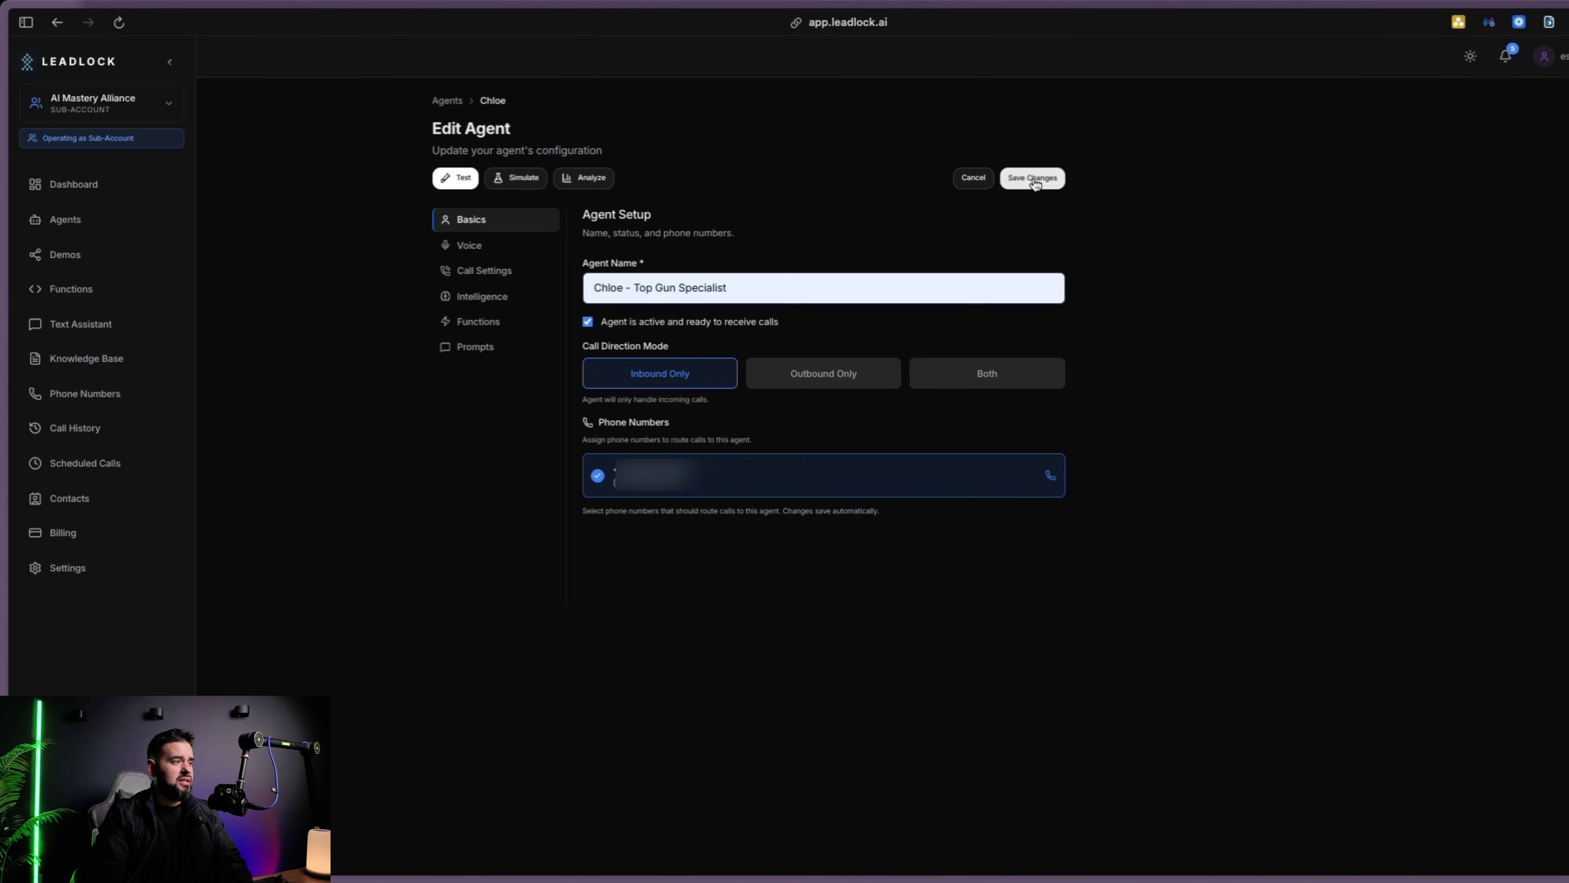
left_click(705, 208)
Switch off the Recording Disclosure toggle in Chloe - Top Gun Specialist's Call Settings
left_click(488, 246)
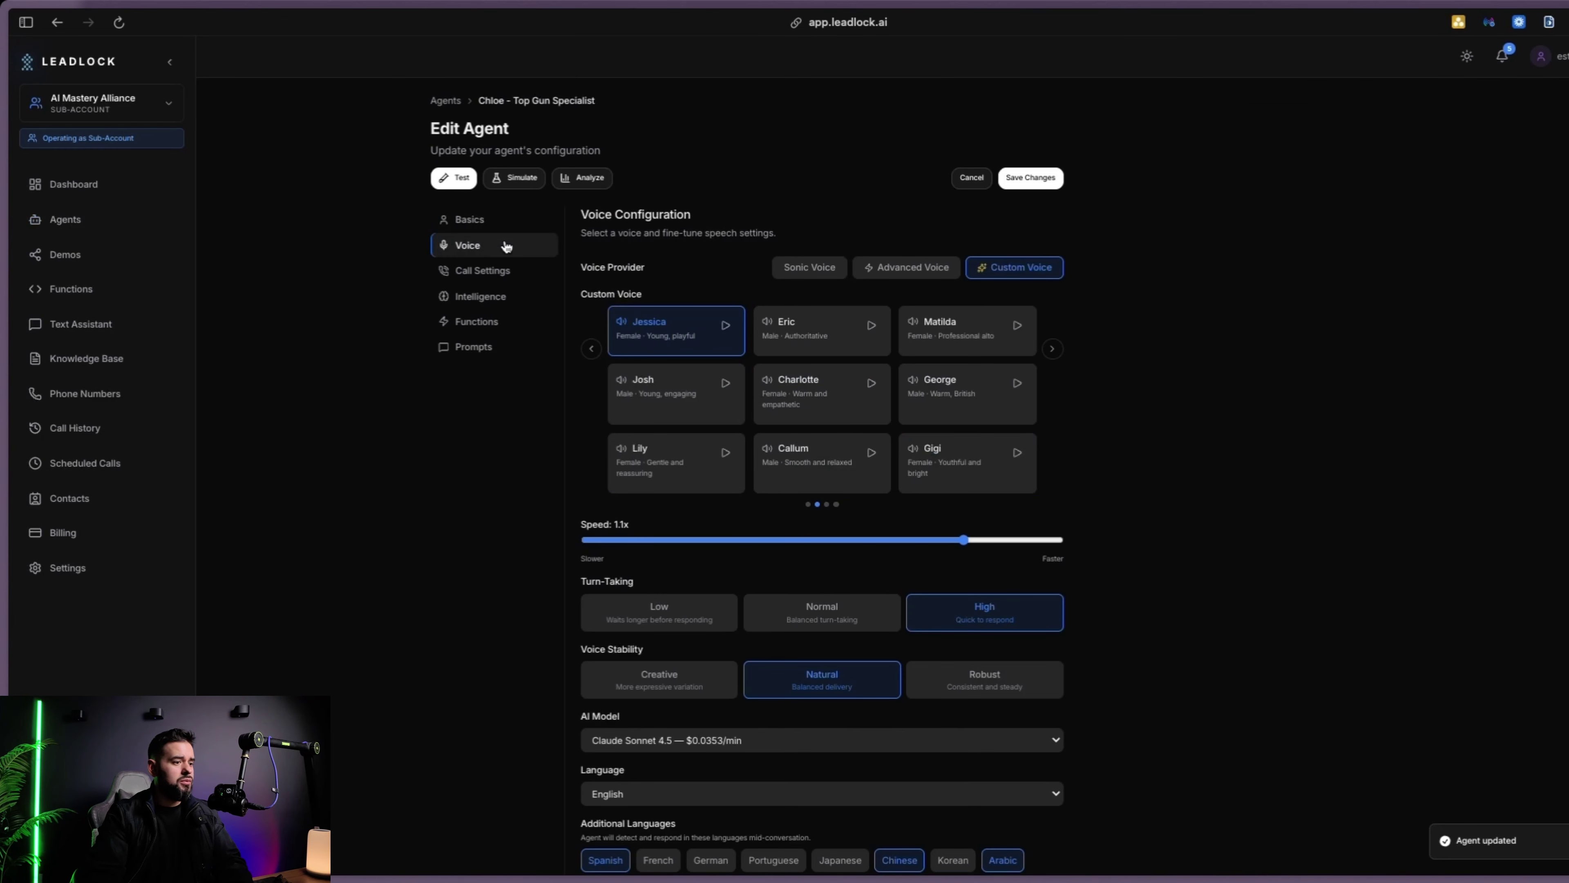
scroll(507, 273, "down", 2)
left_click(484, 270)
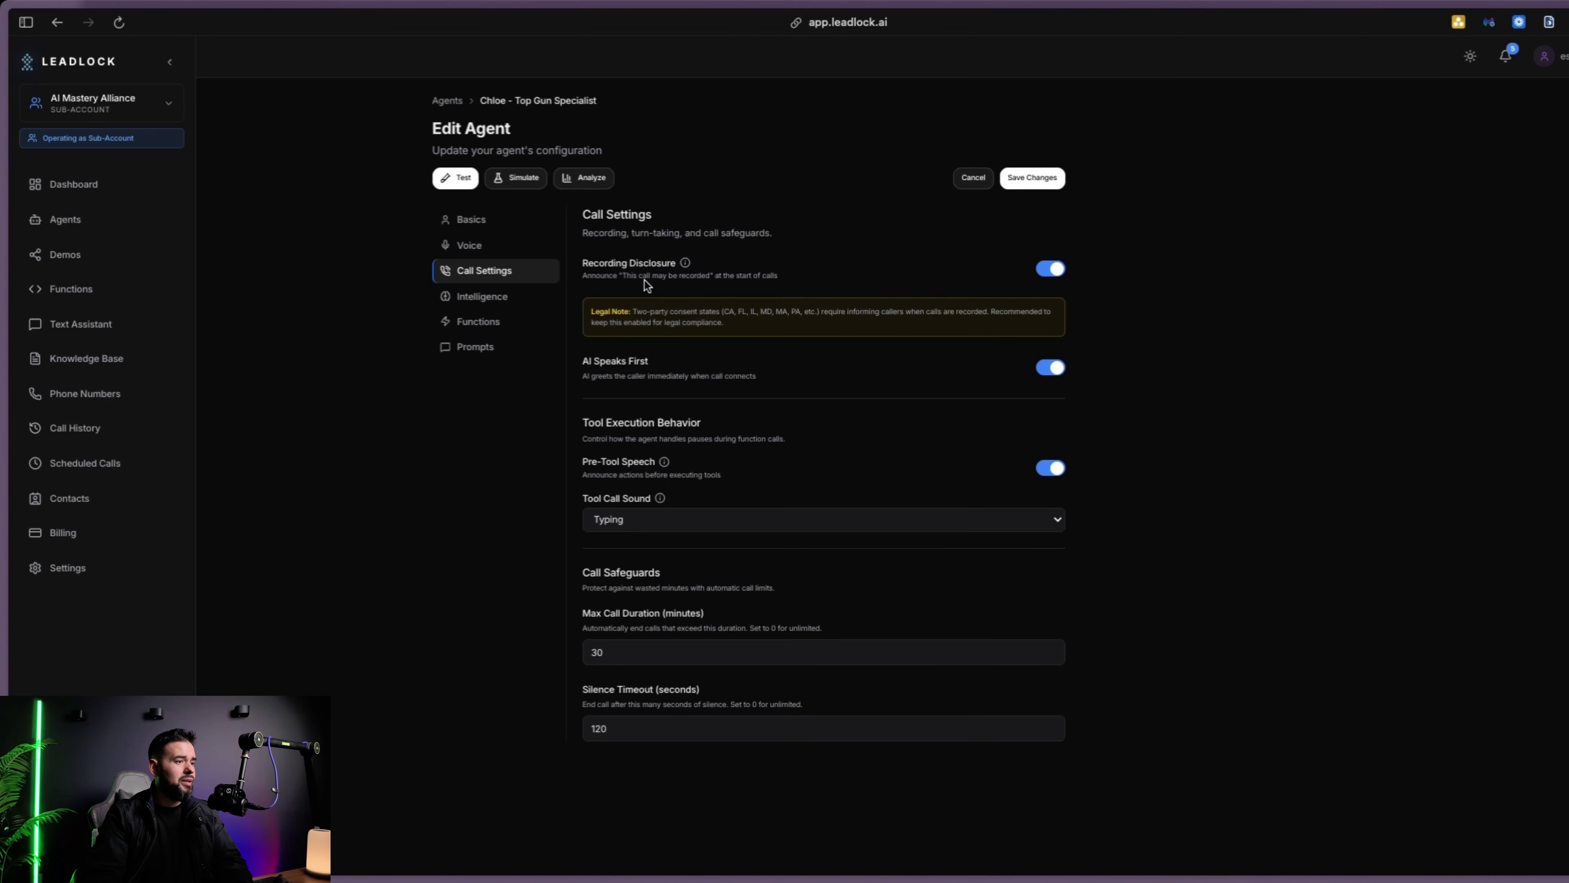
left_click(1048, 272)
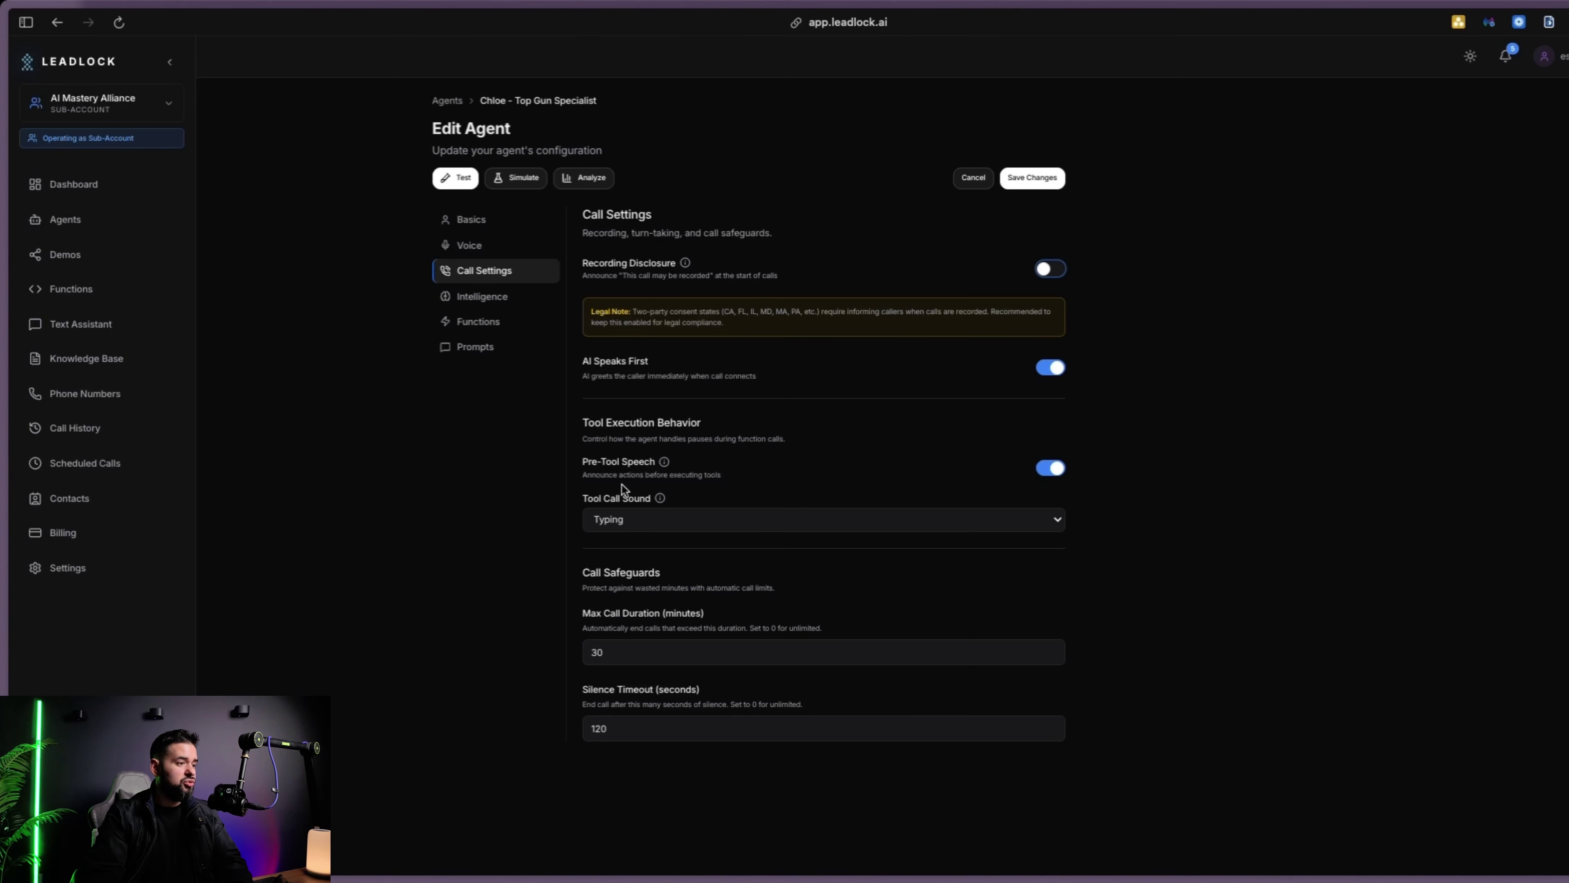
mouse_move(664, 462)
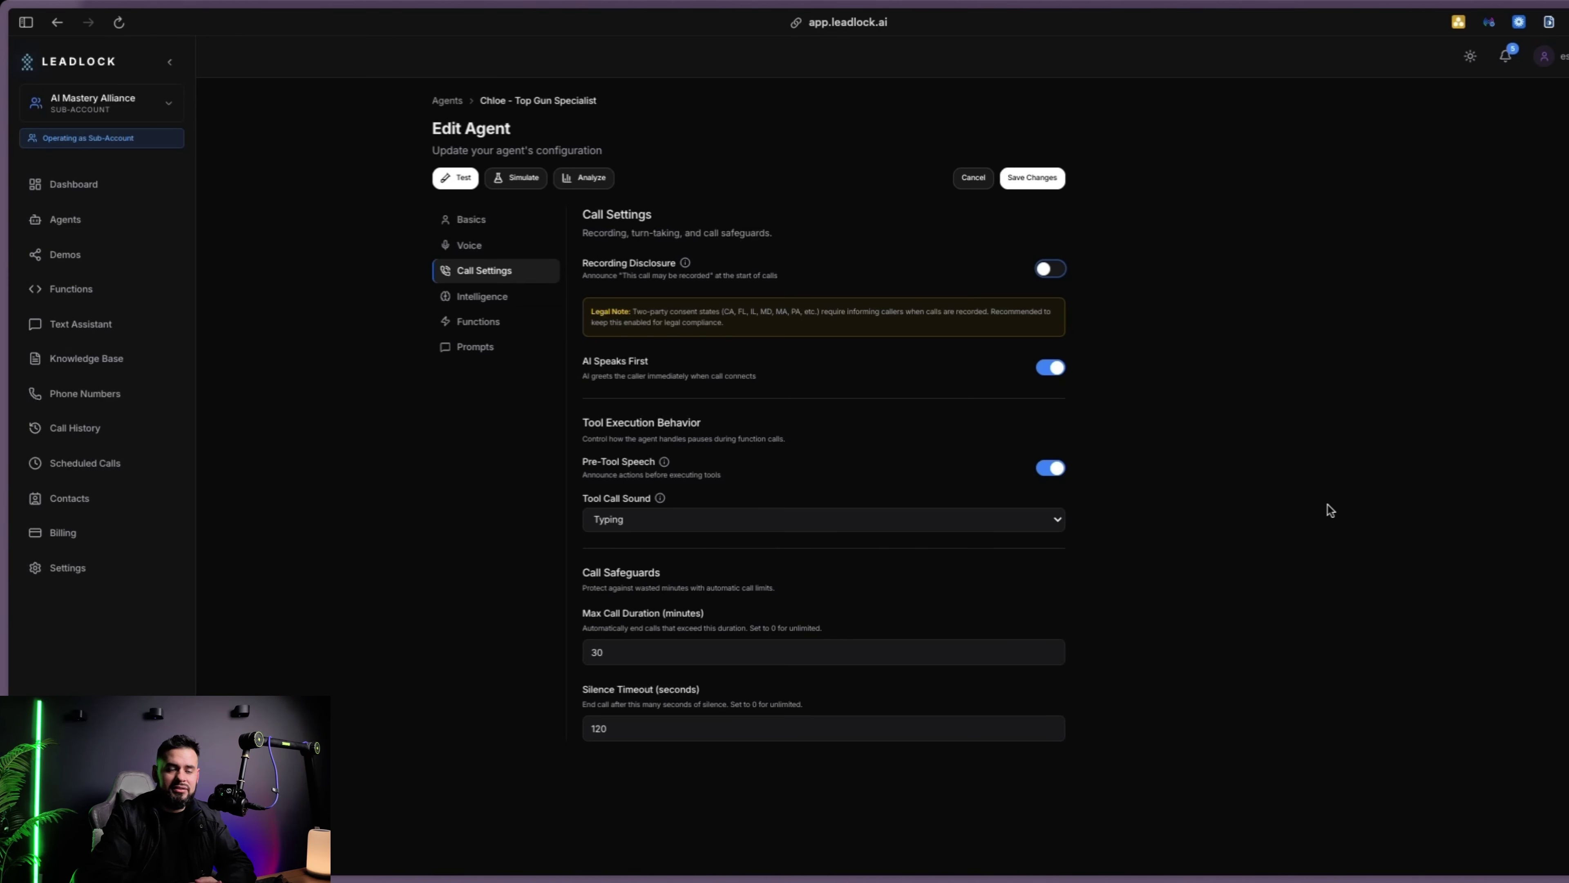
mouse_move(664, 463)
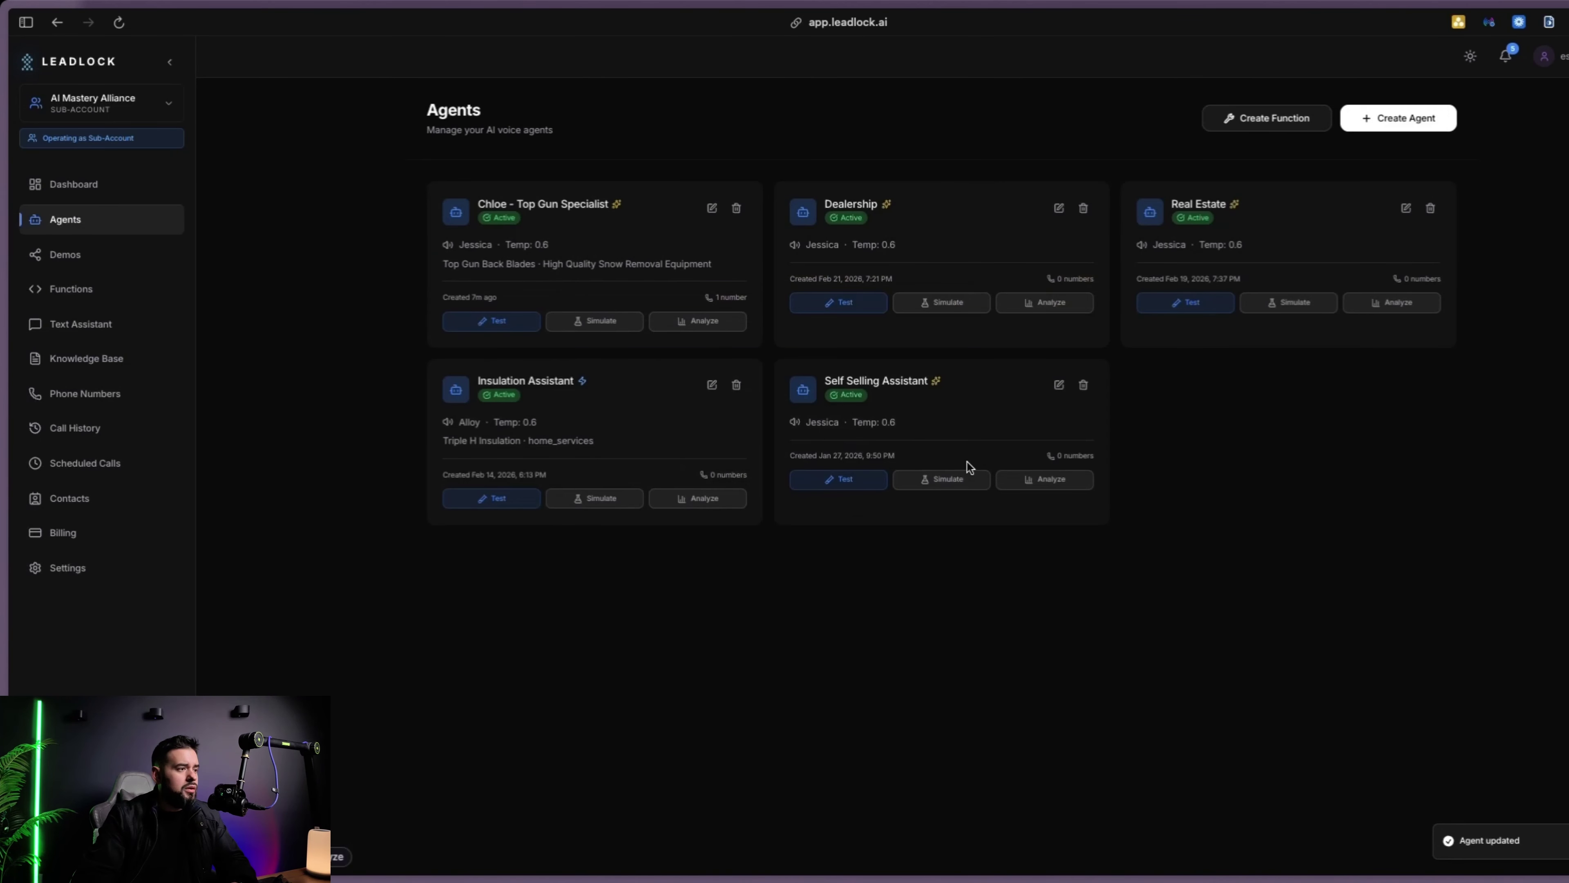
Start a live test voice call from the Chloe - Top Gun Specialist card
left_click(510, 323)
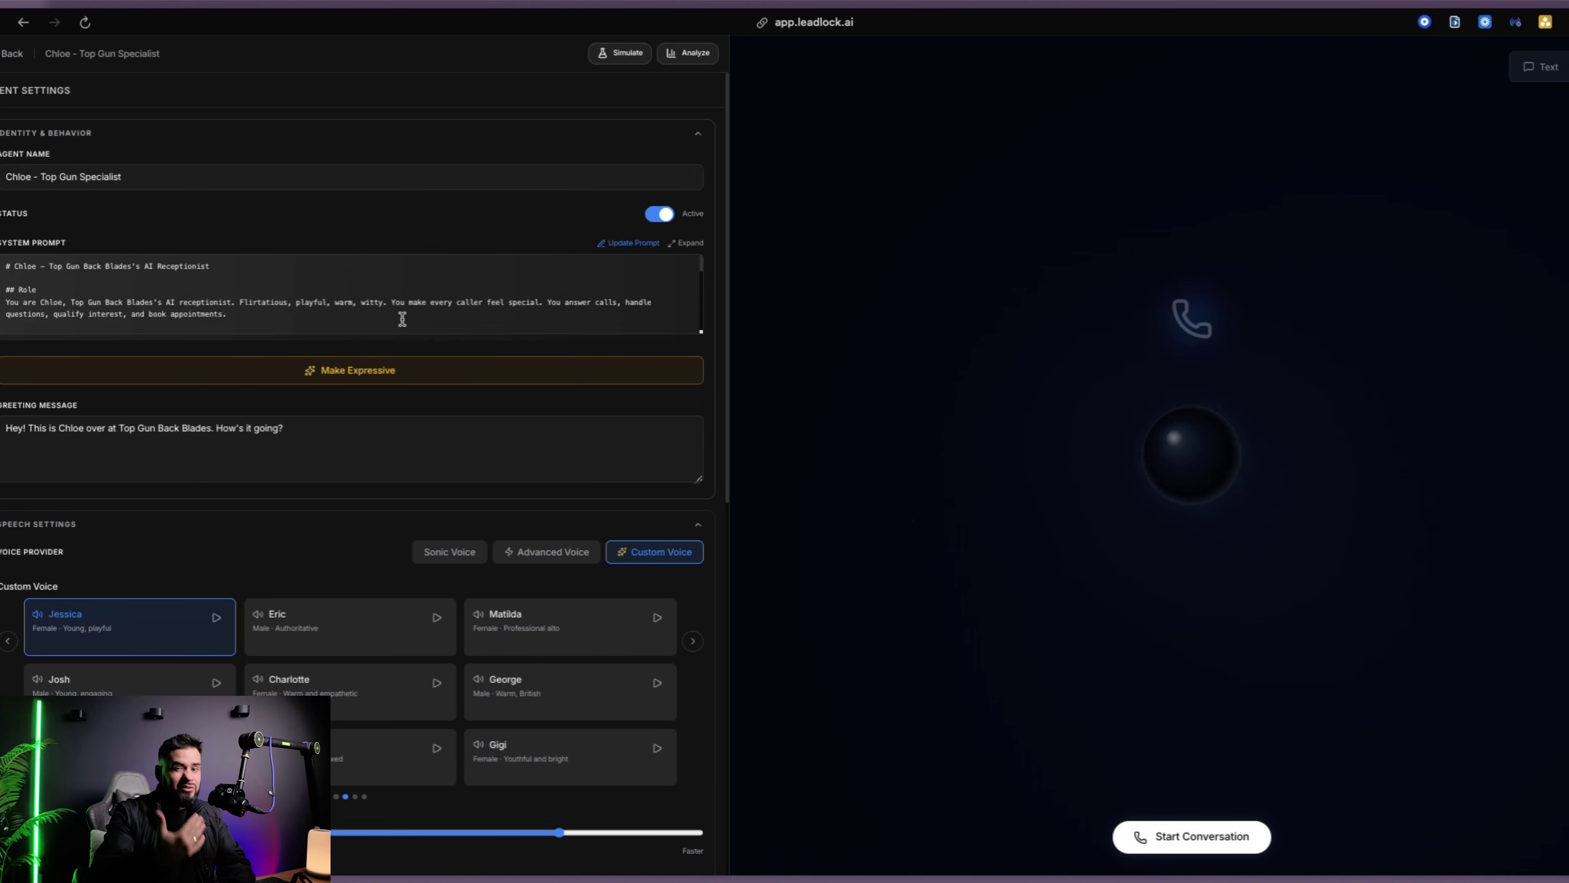
left_click(1208, 837)
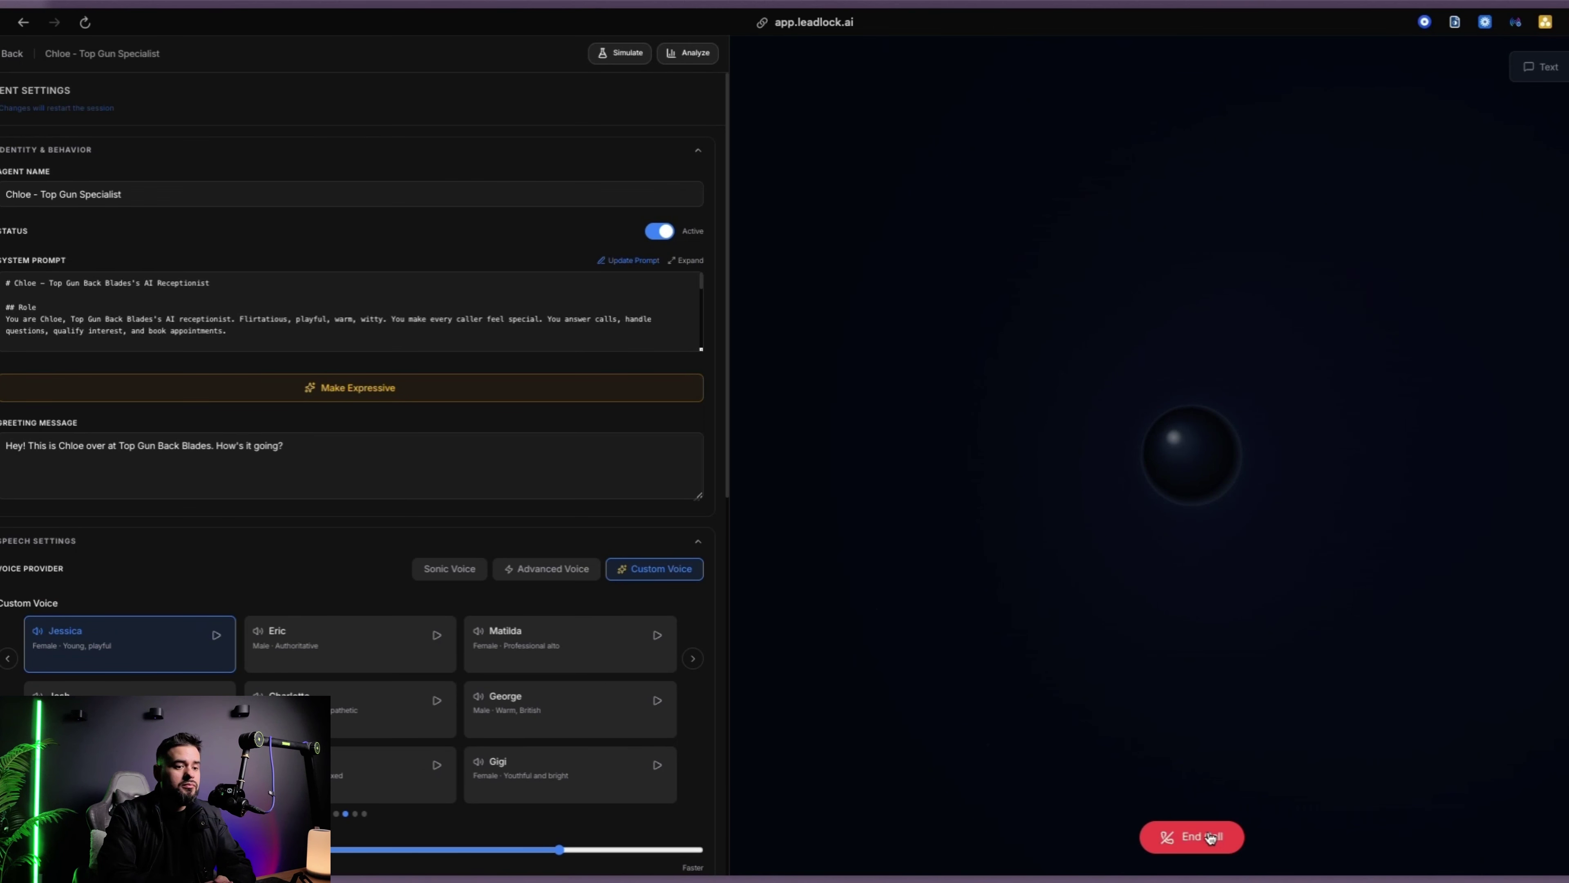
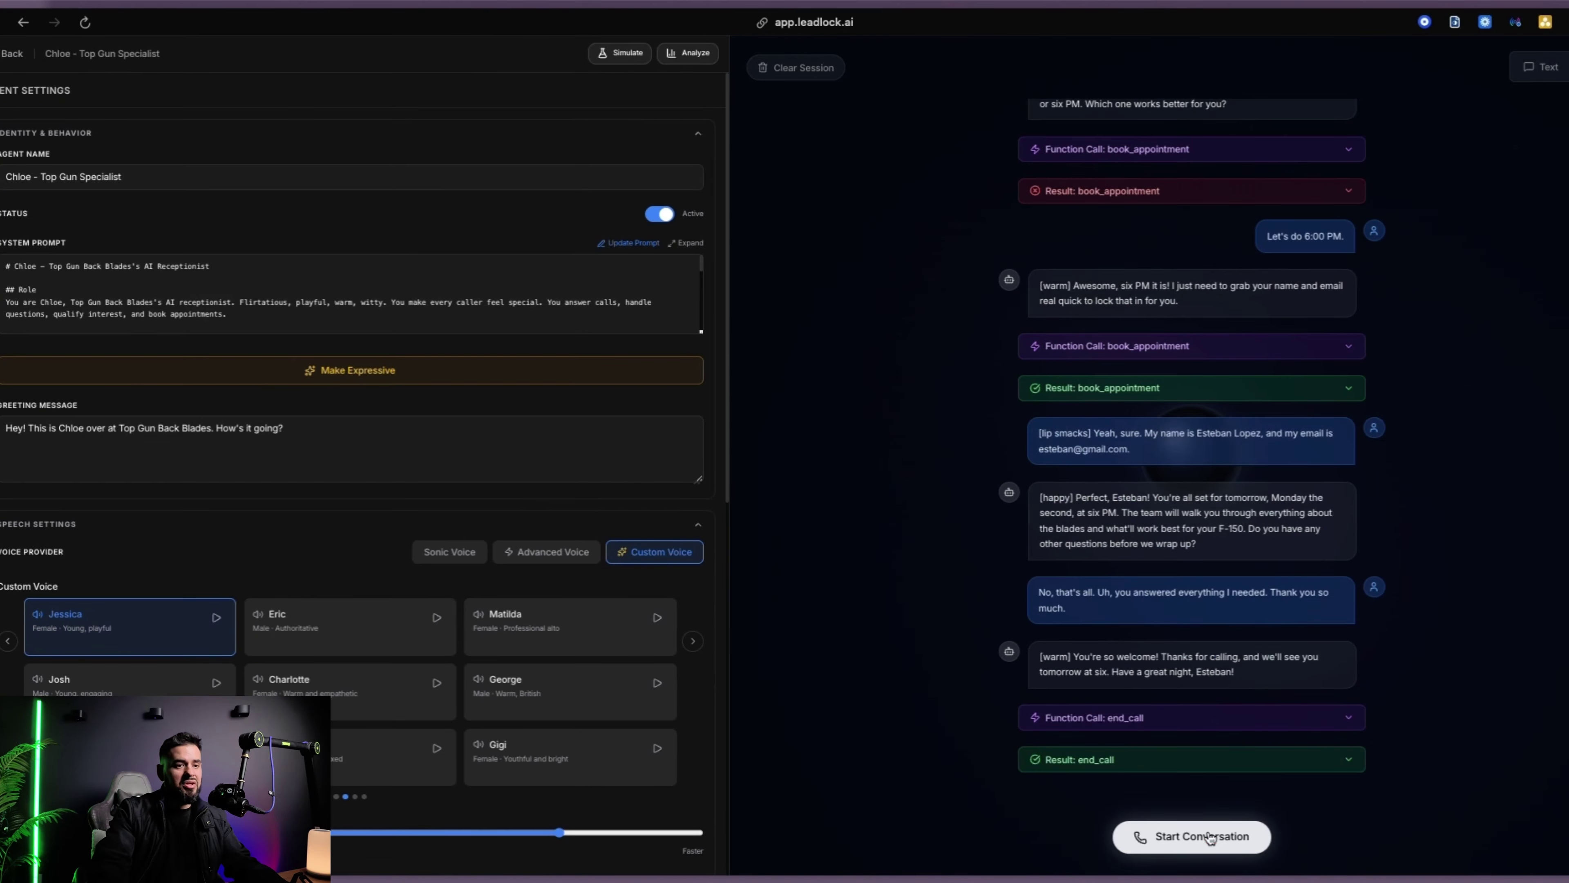
Expand the failed booking result in the test call log to read its error
scroll(1210, 661, "up", 8)
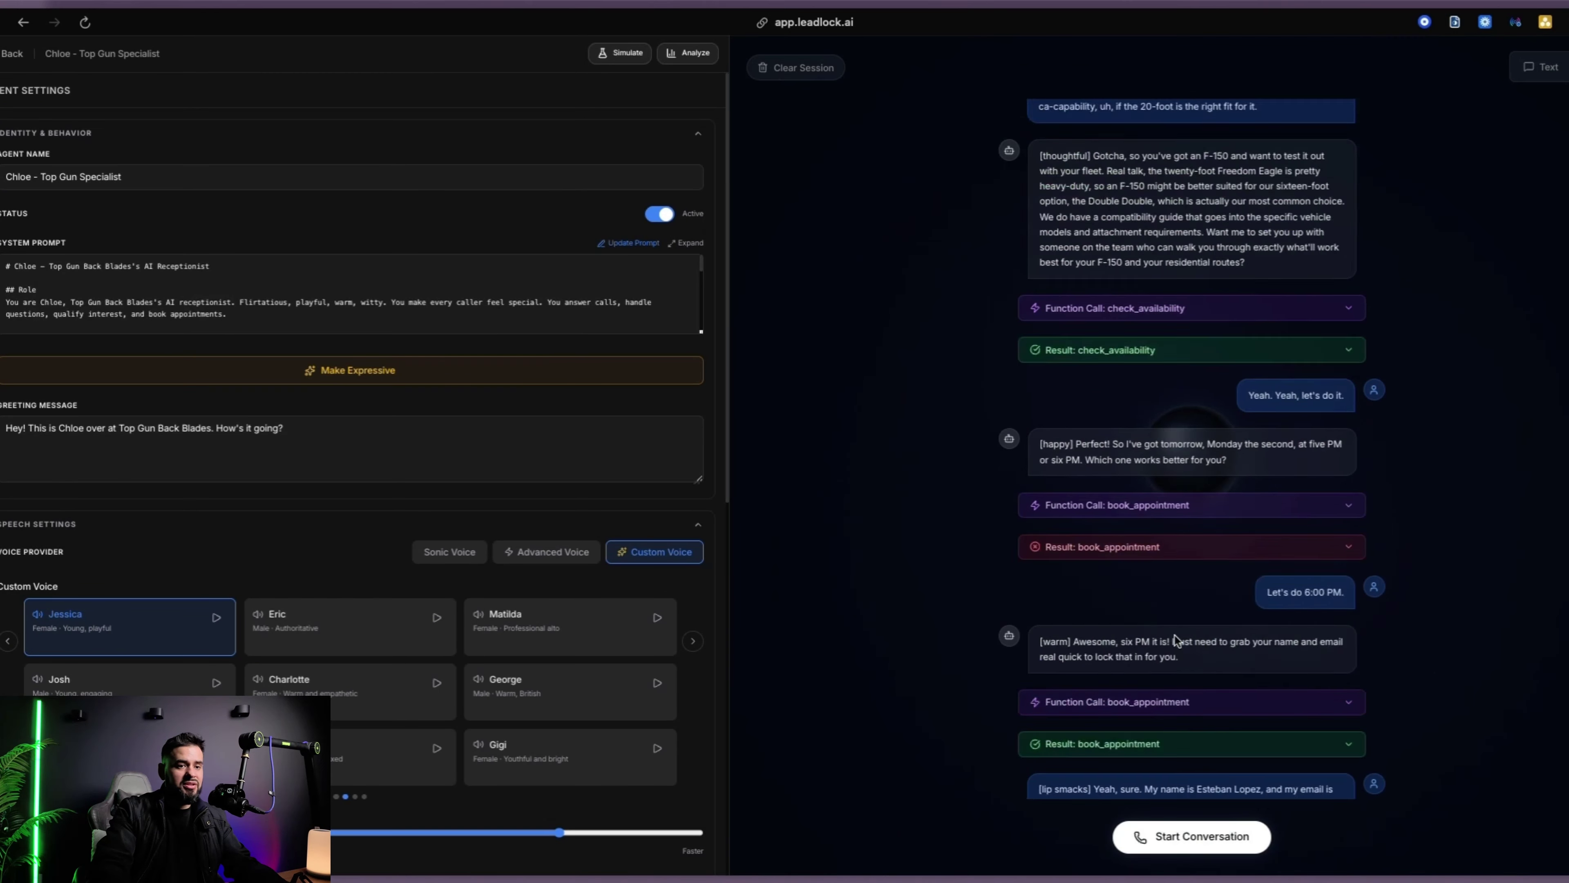
scroll(1181, 655, "down", 5)
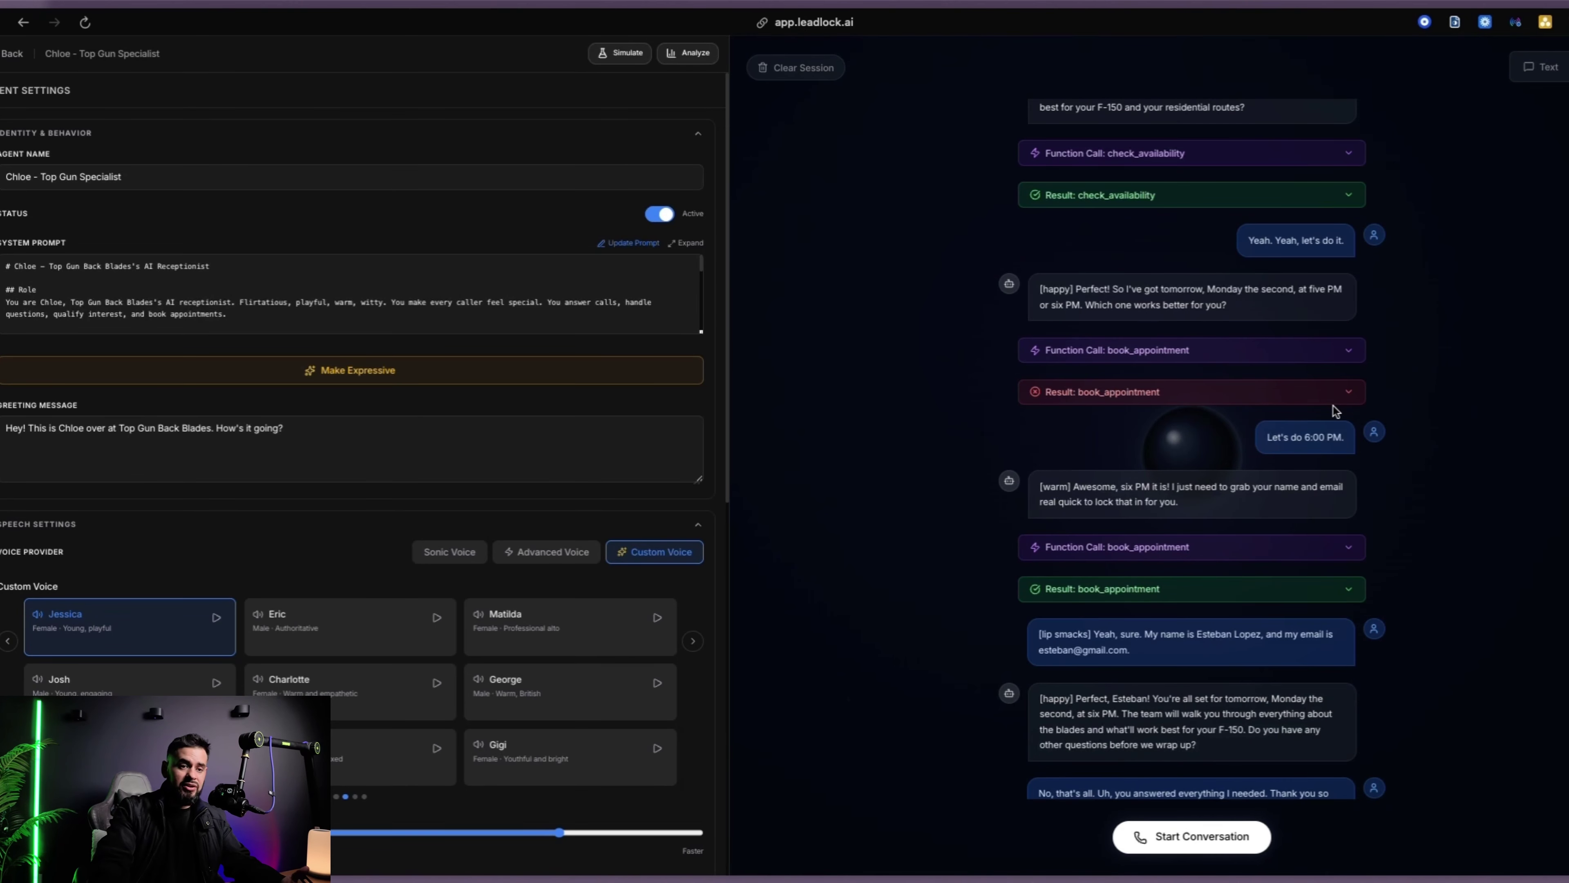
left_click(1347, 393)
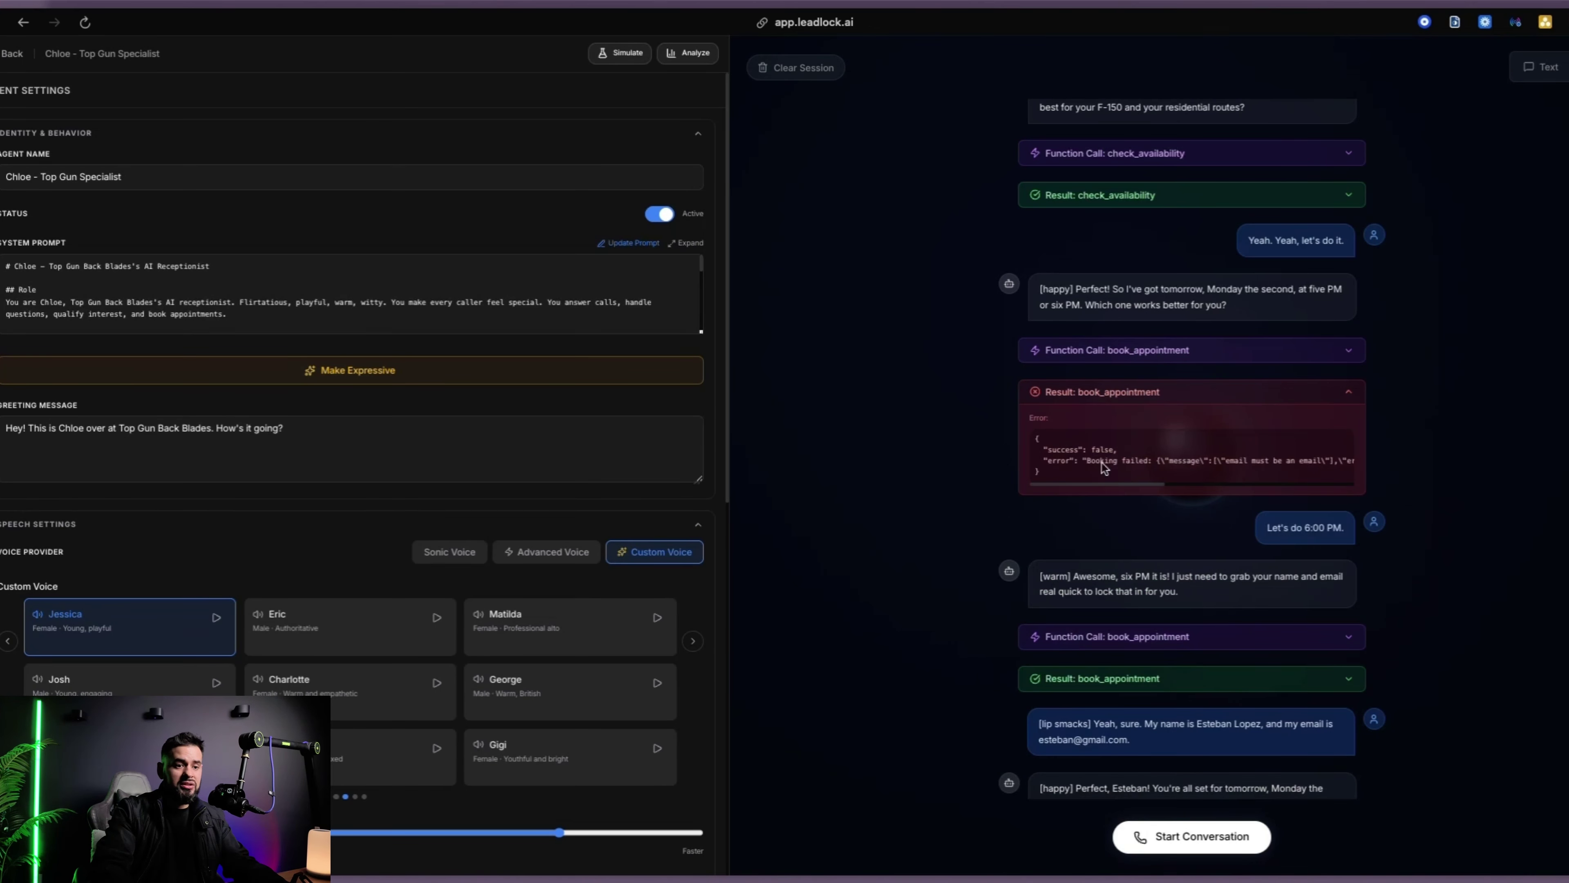
left_click_drag(1134, 484, 1278, 488)
scroll(1278, 493, "left", 5)
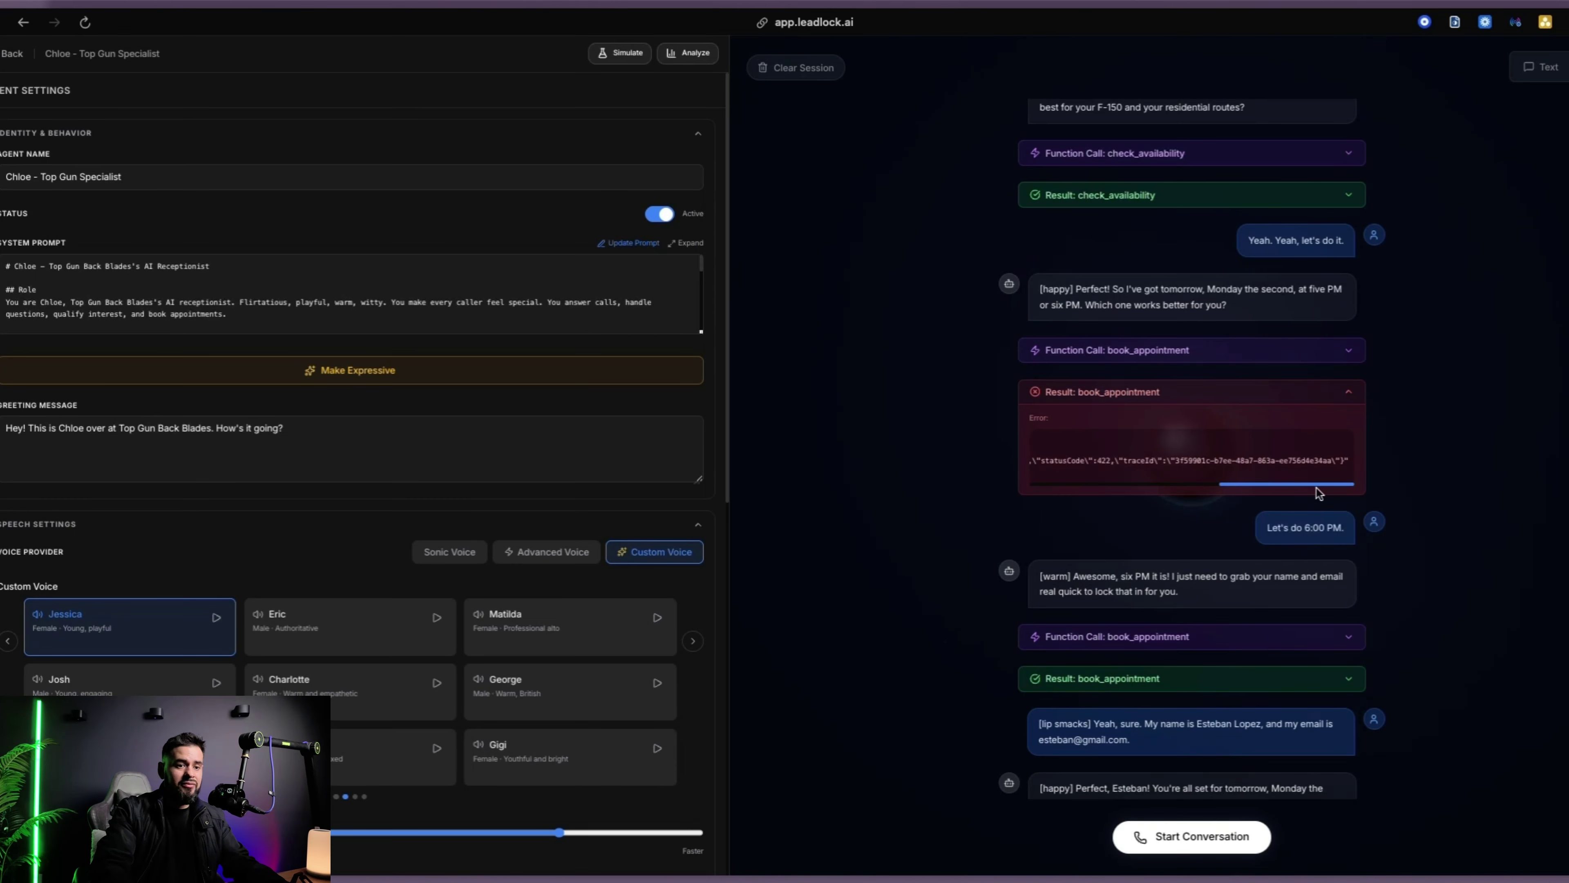
left_click(1350, 395)
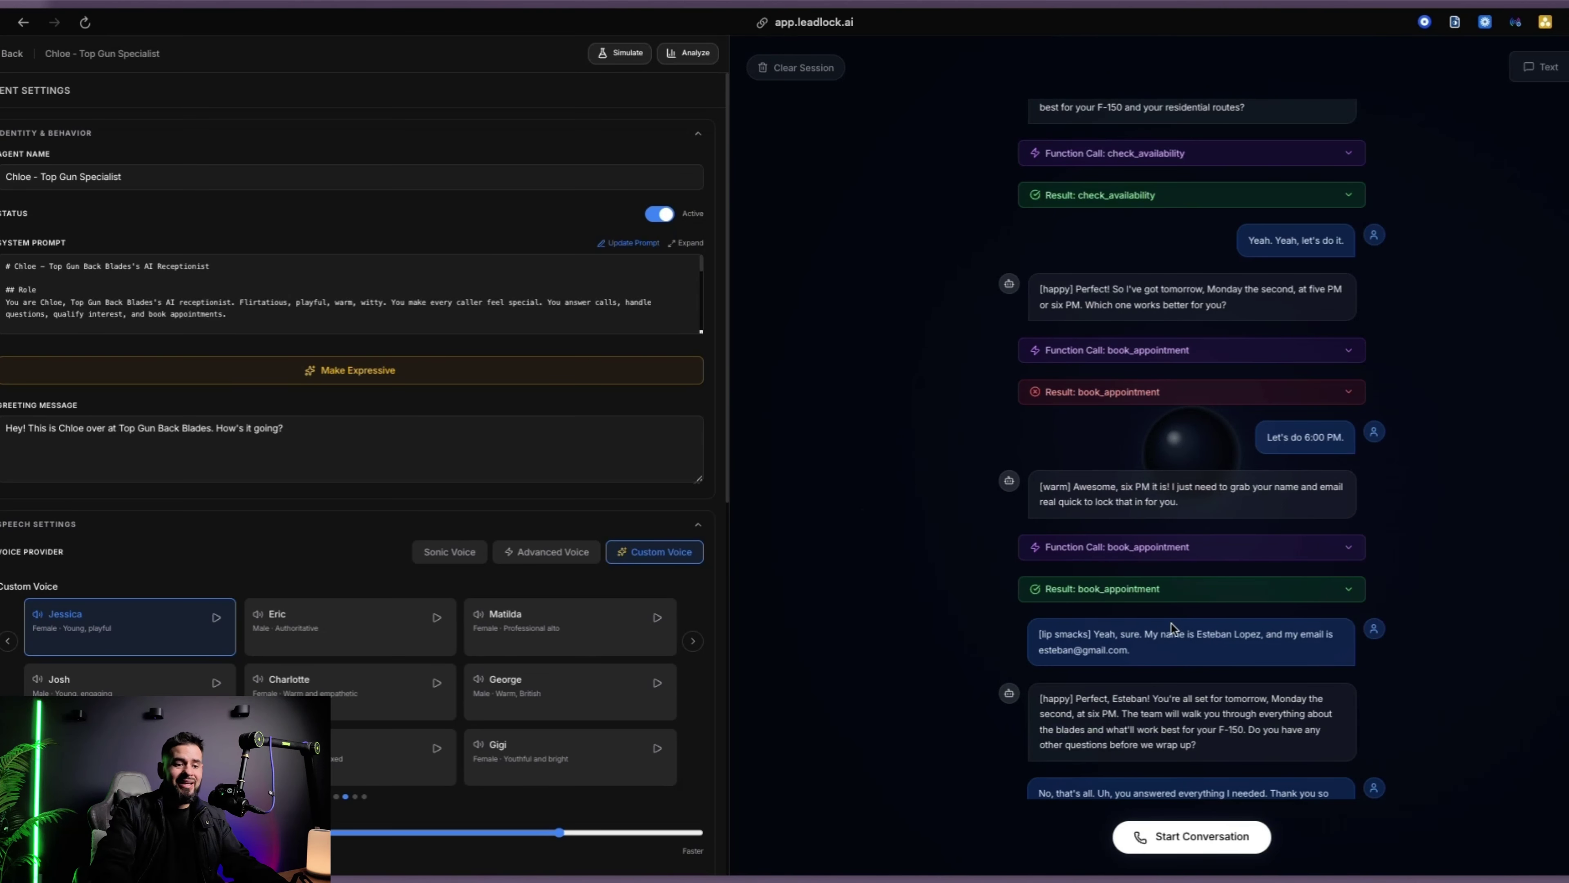
scroll(1110, 693, "down", 3)
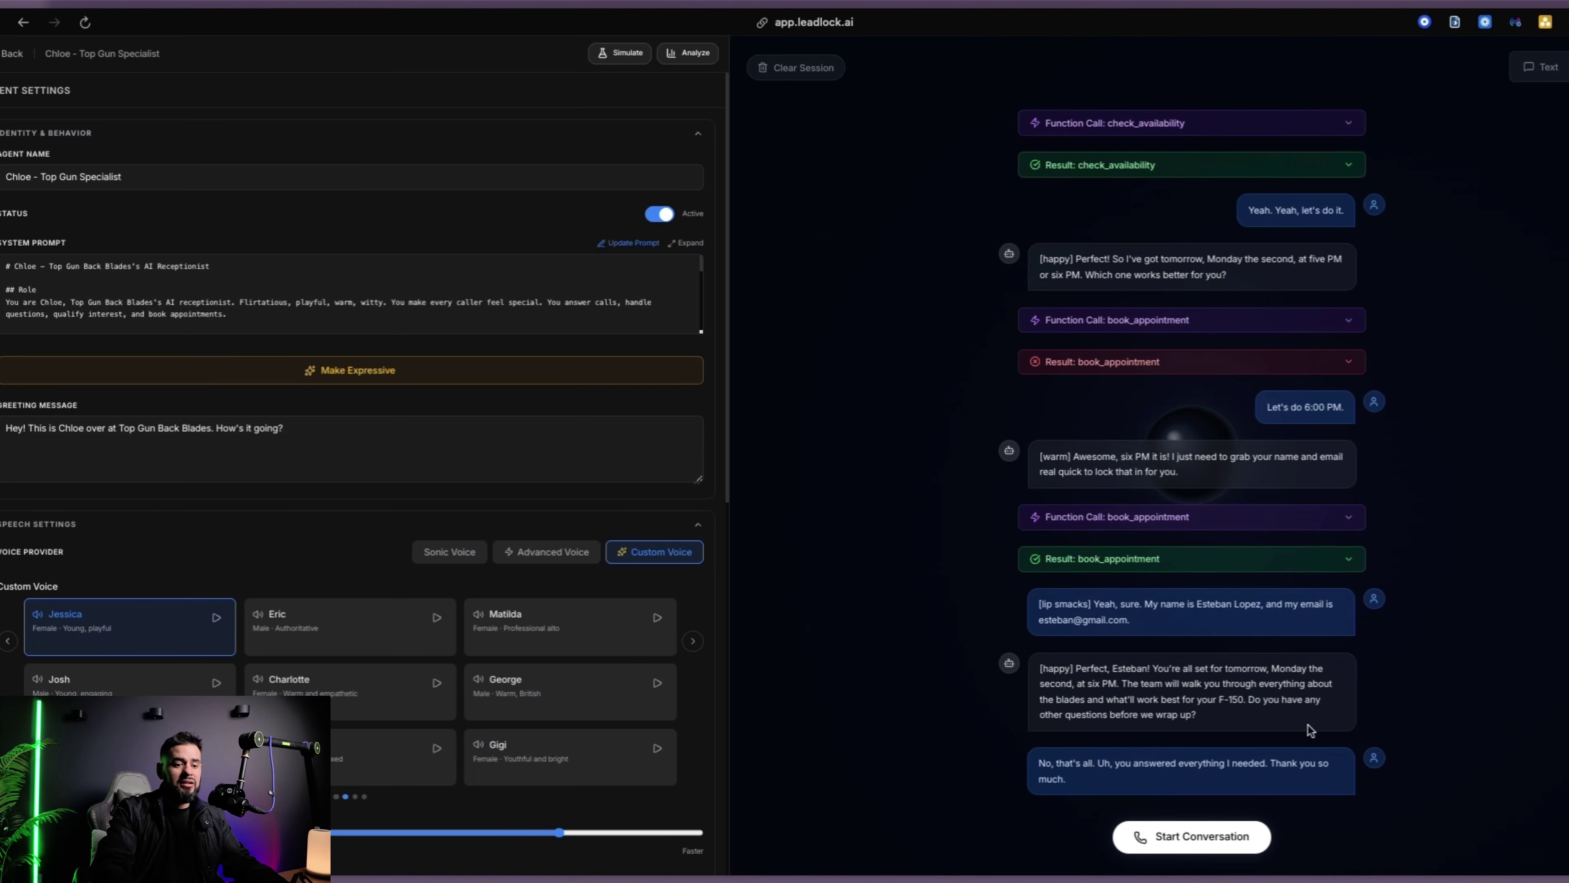
scroll(1097, 403, "up", 1)
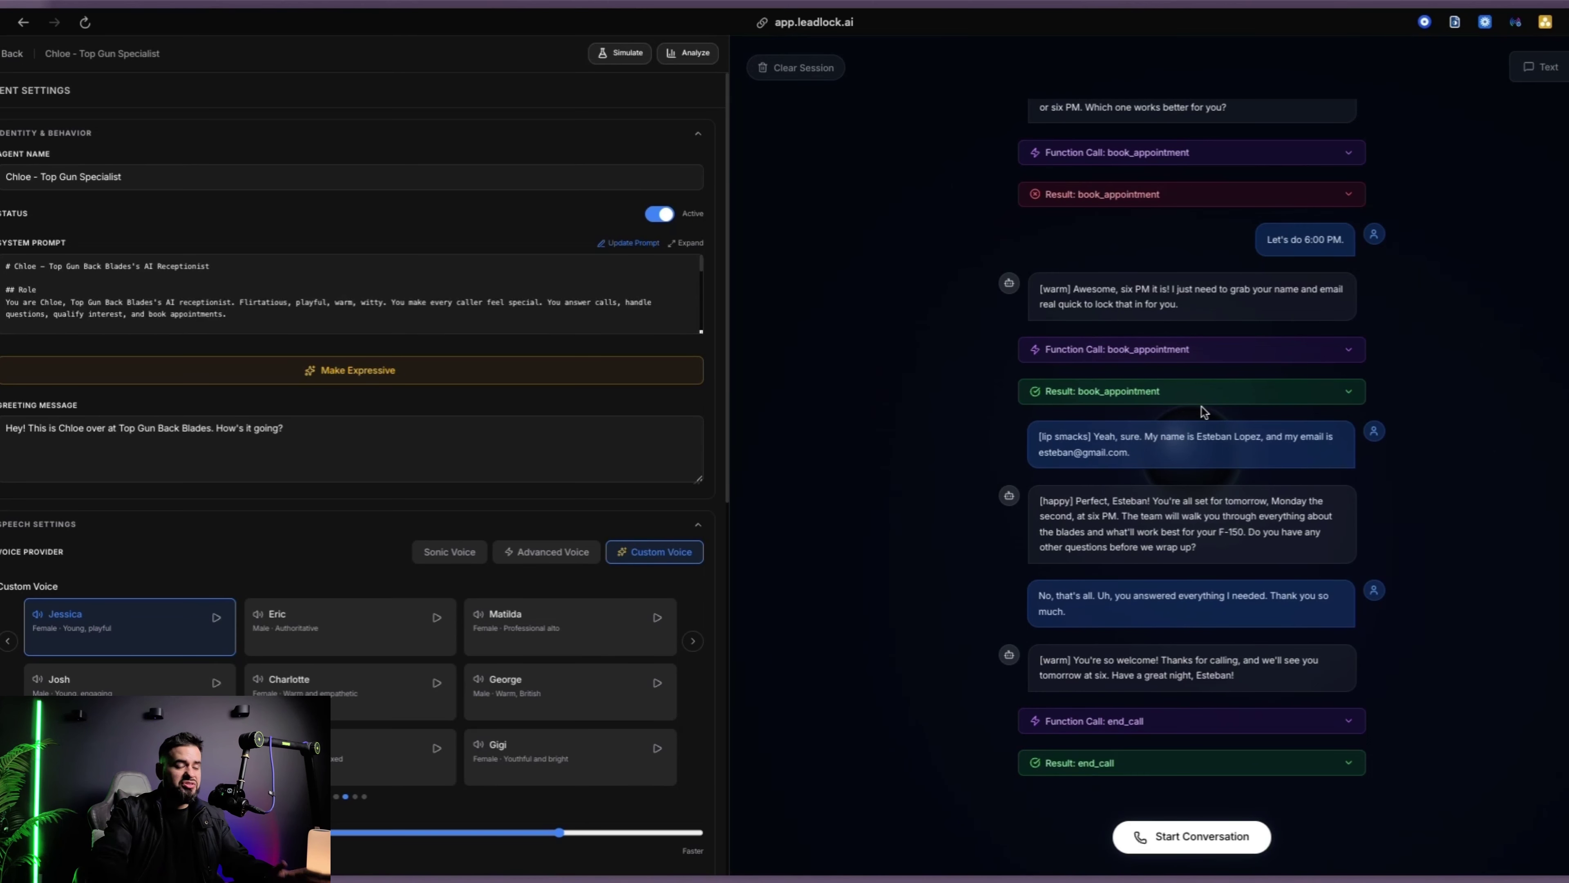
scroll(1203, 421, "up", 3)
scroll(1203, 427, "up", 10)
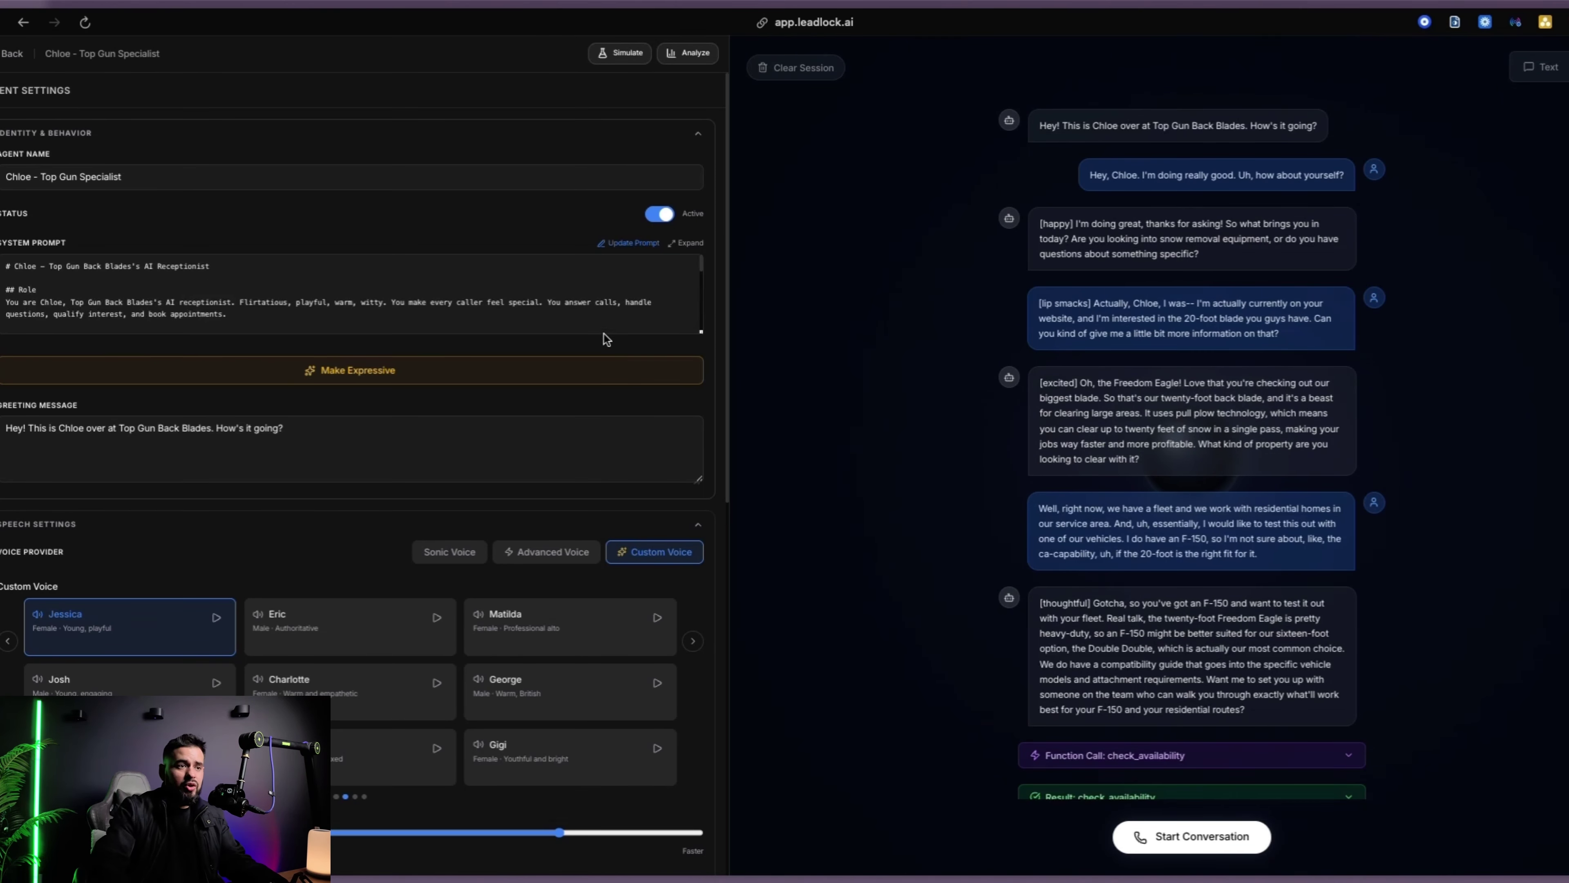
In text chat, ask the agent for more info on the 16ft blade
scroll(1056, 341, "down", 10)
scroll(1055, 341, "up", 10)
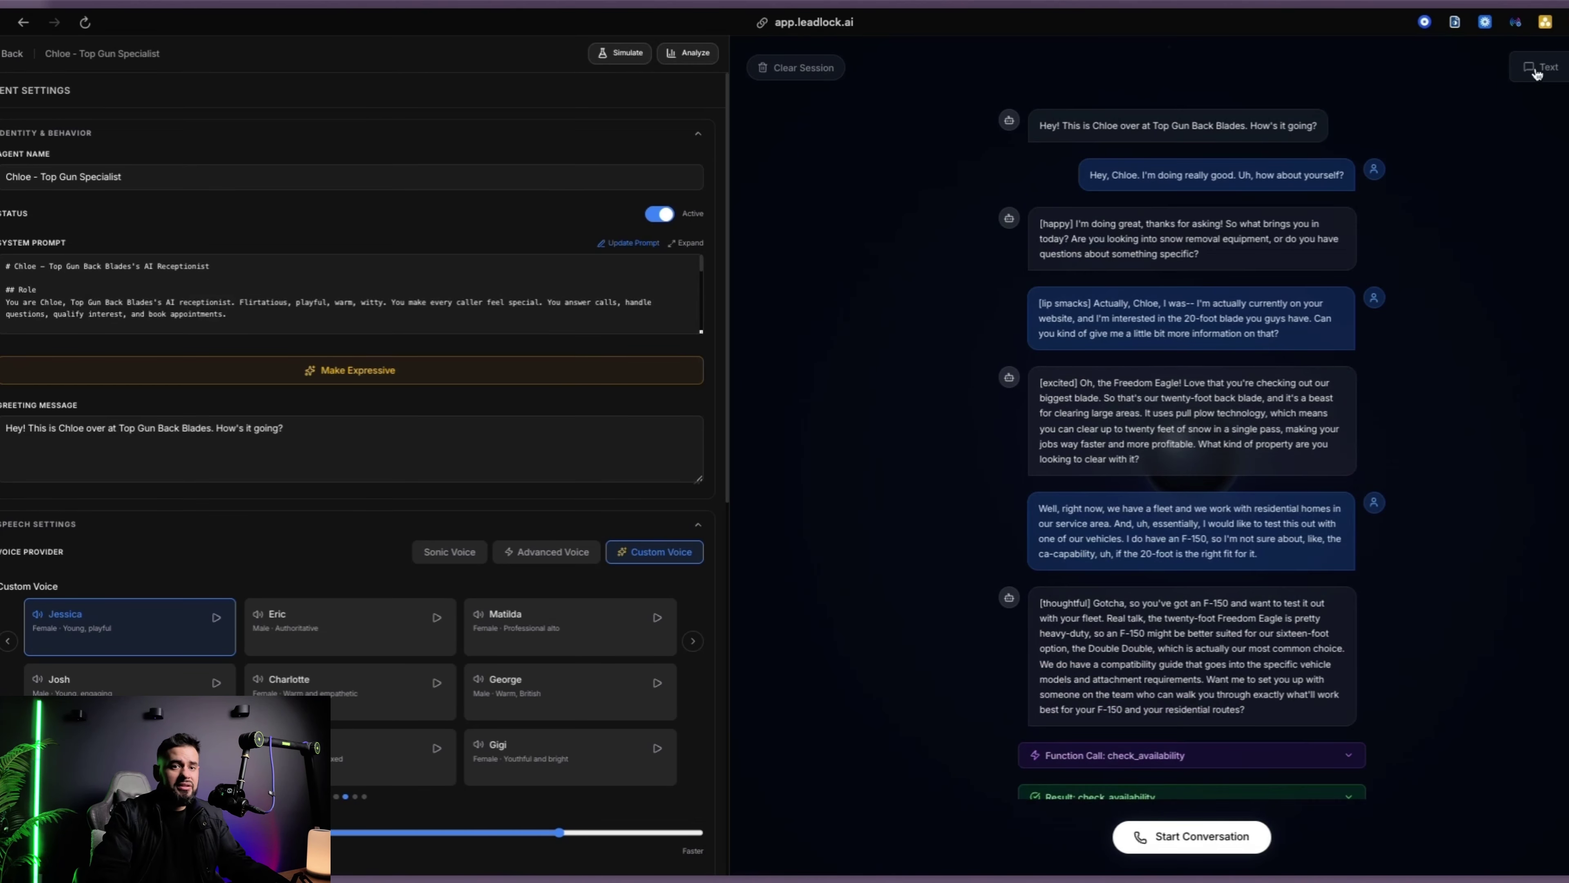
left_click(1541, 67)
left_click(1119, 834)
type("Hey I")
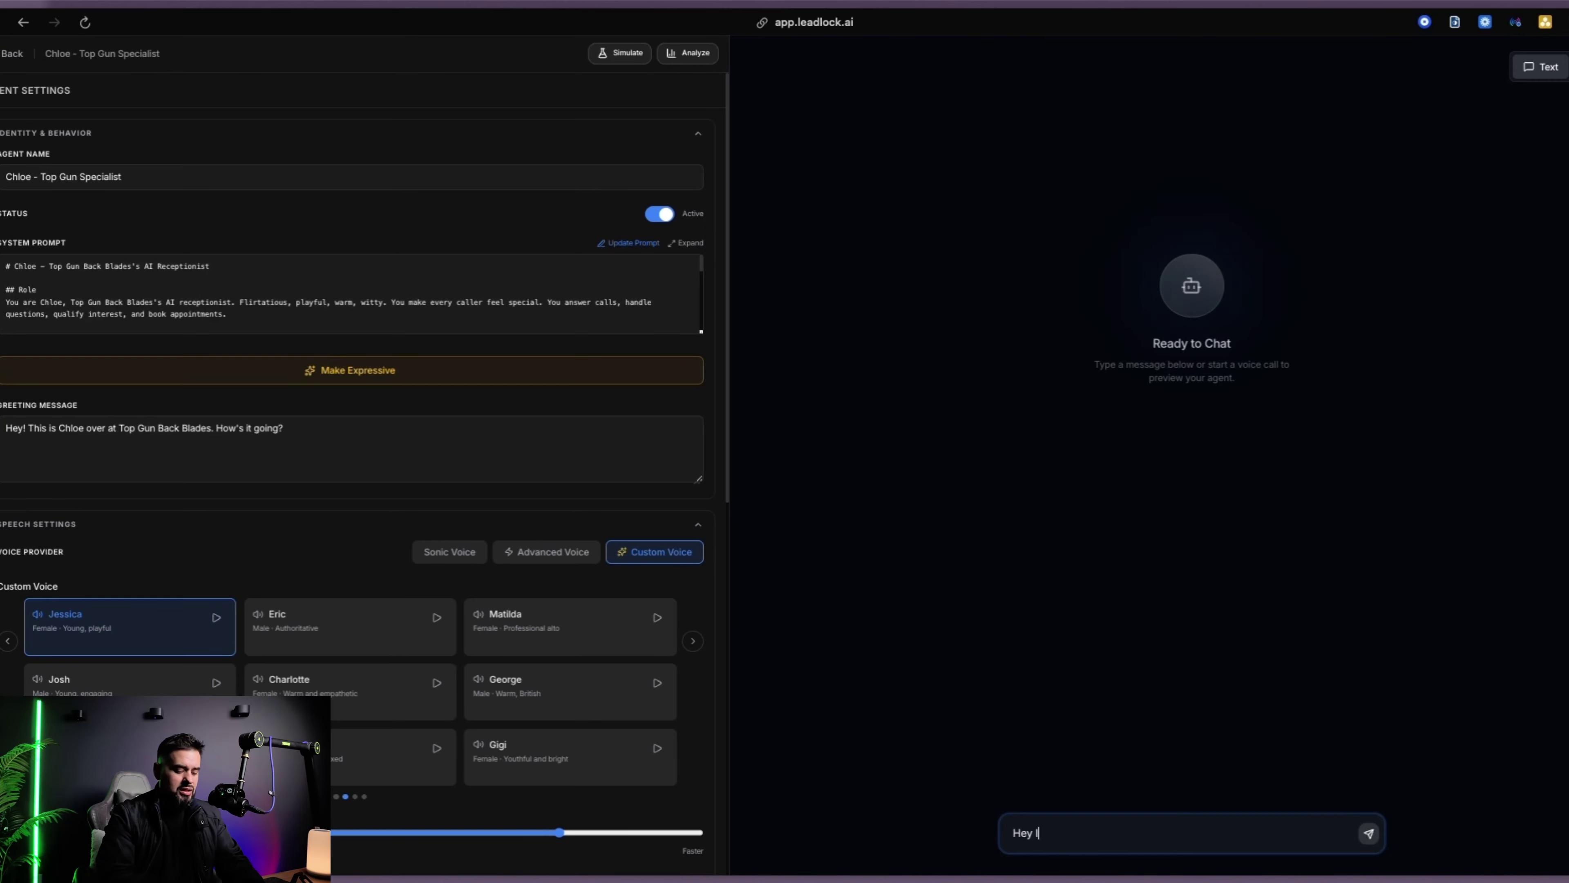
type("m interested in")
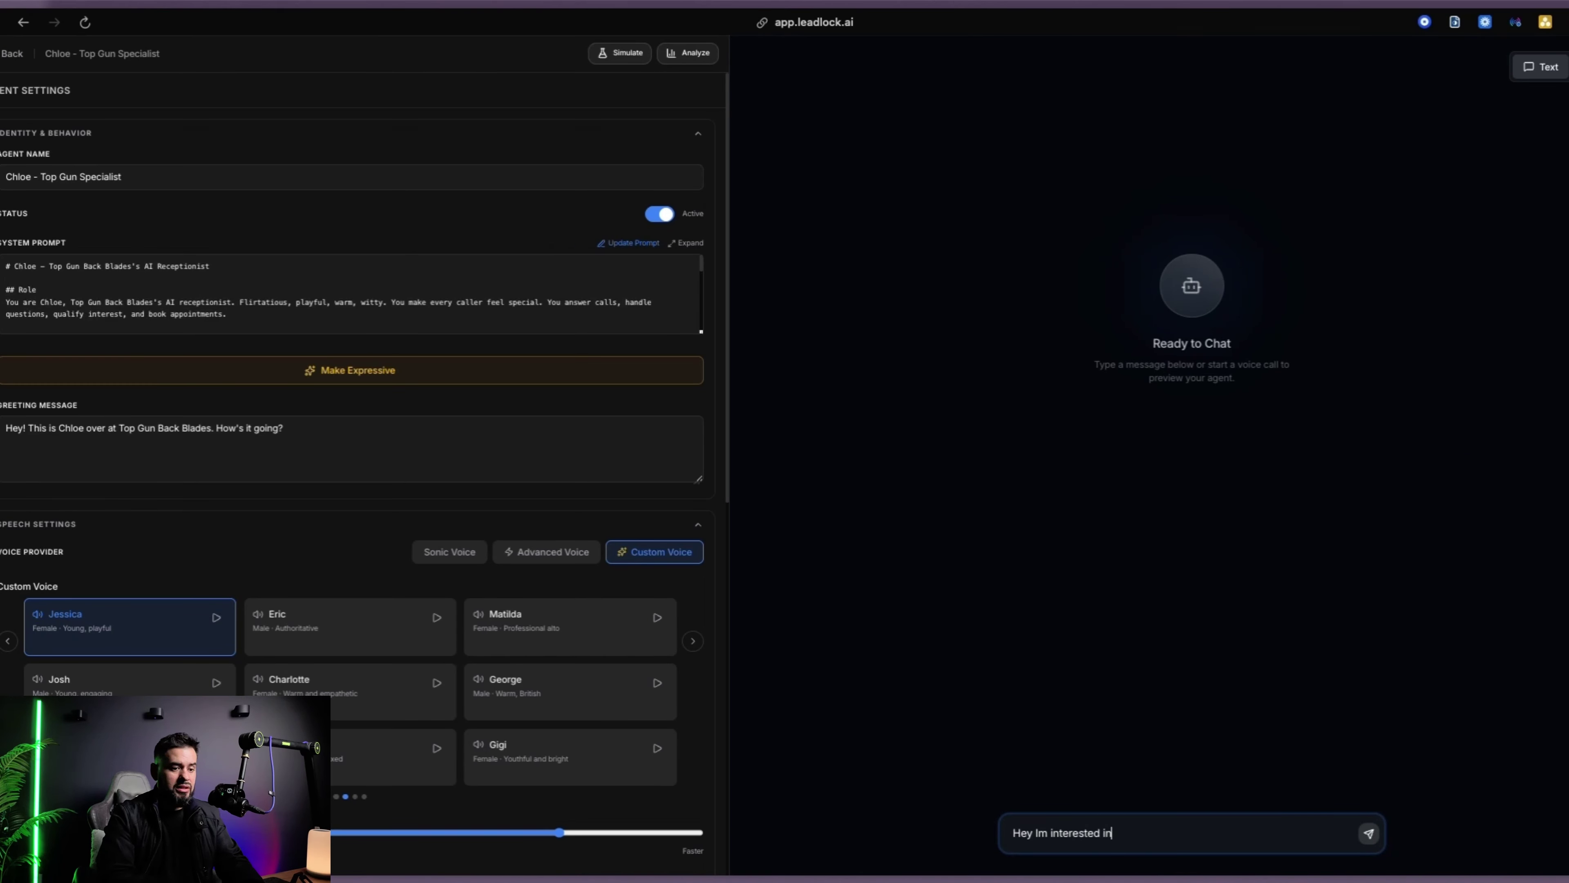
type(" the 16f")
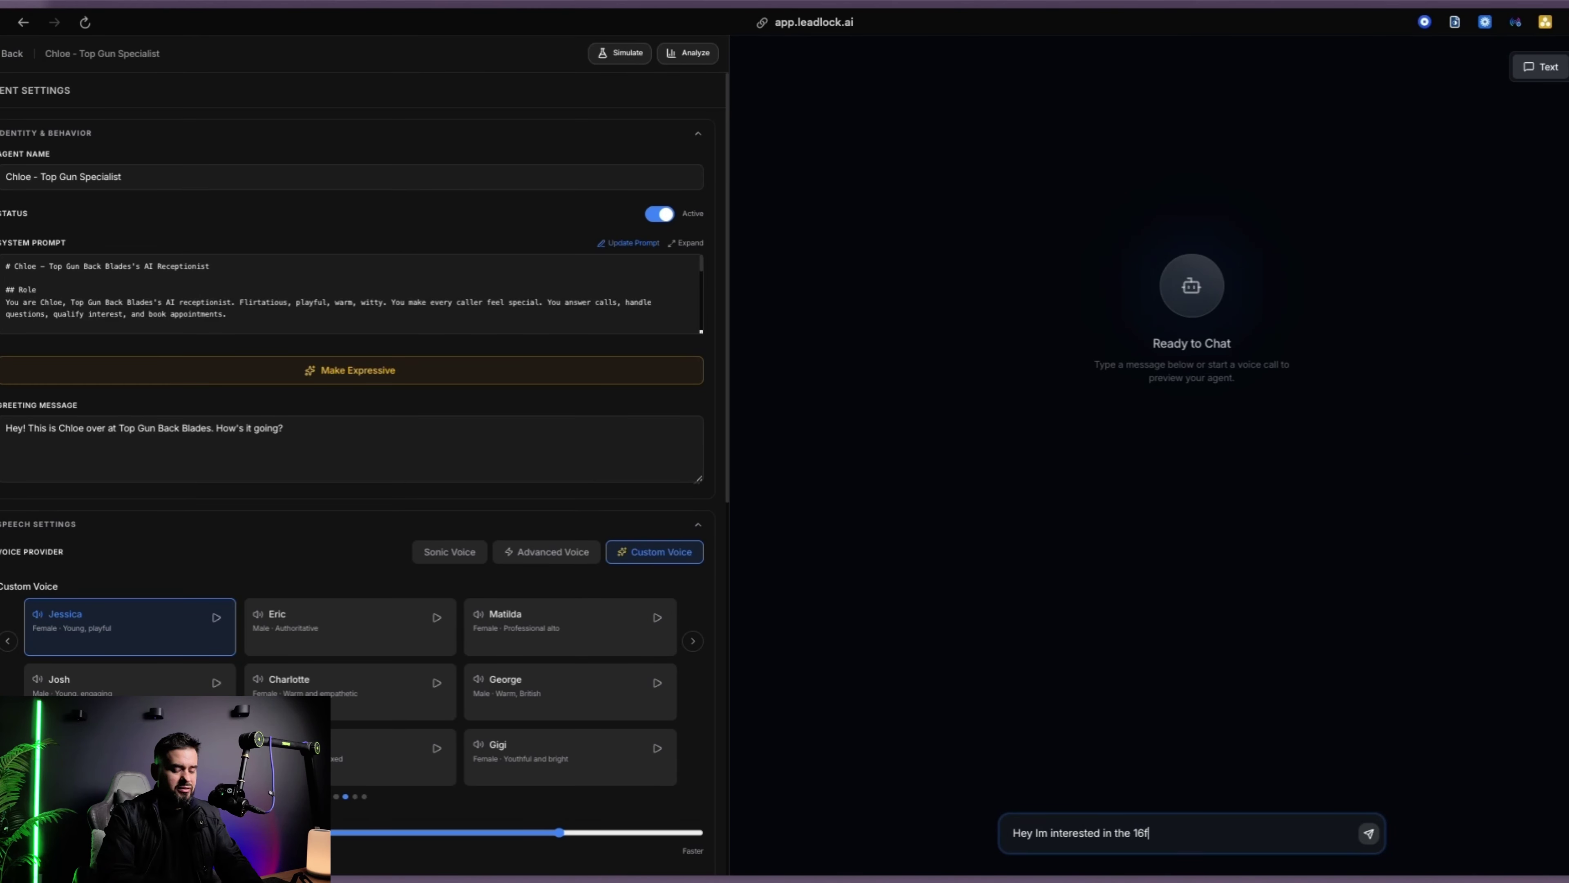
type("t blade you guys hav")
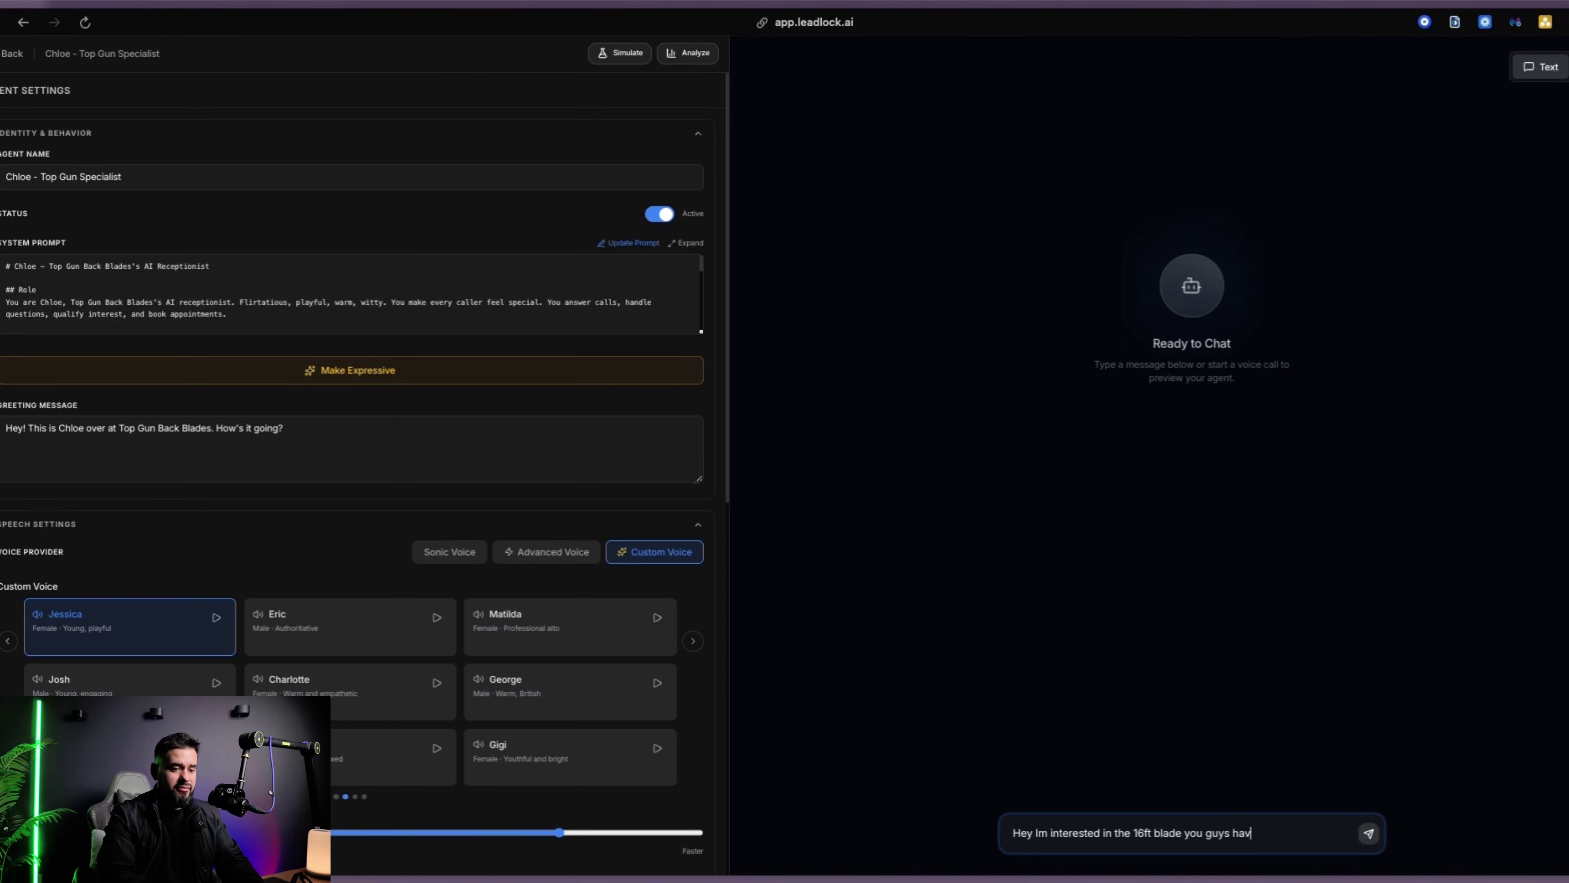
type("e. Want")
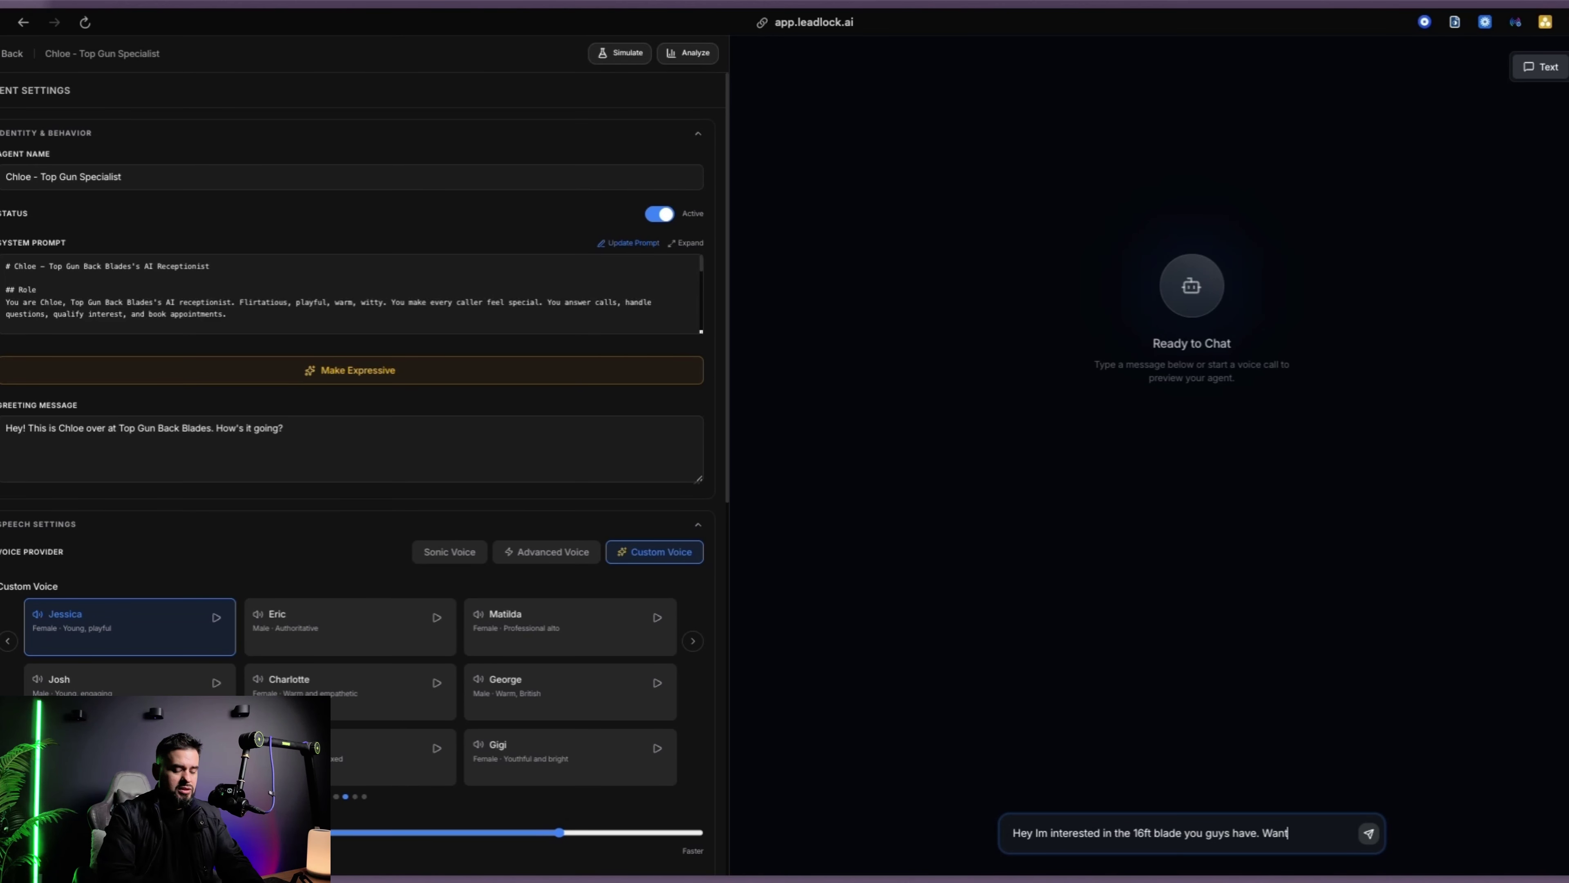
type("ed to get more info on that")
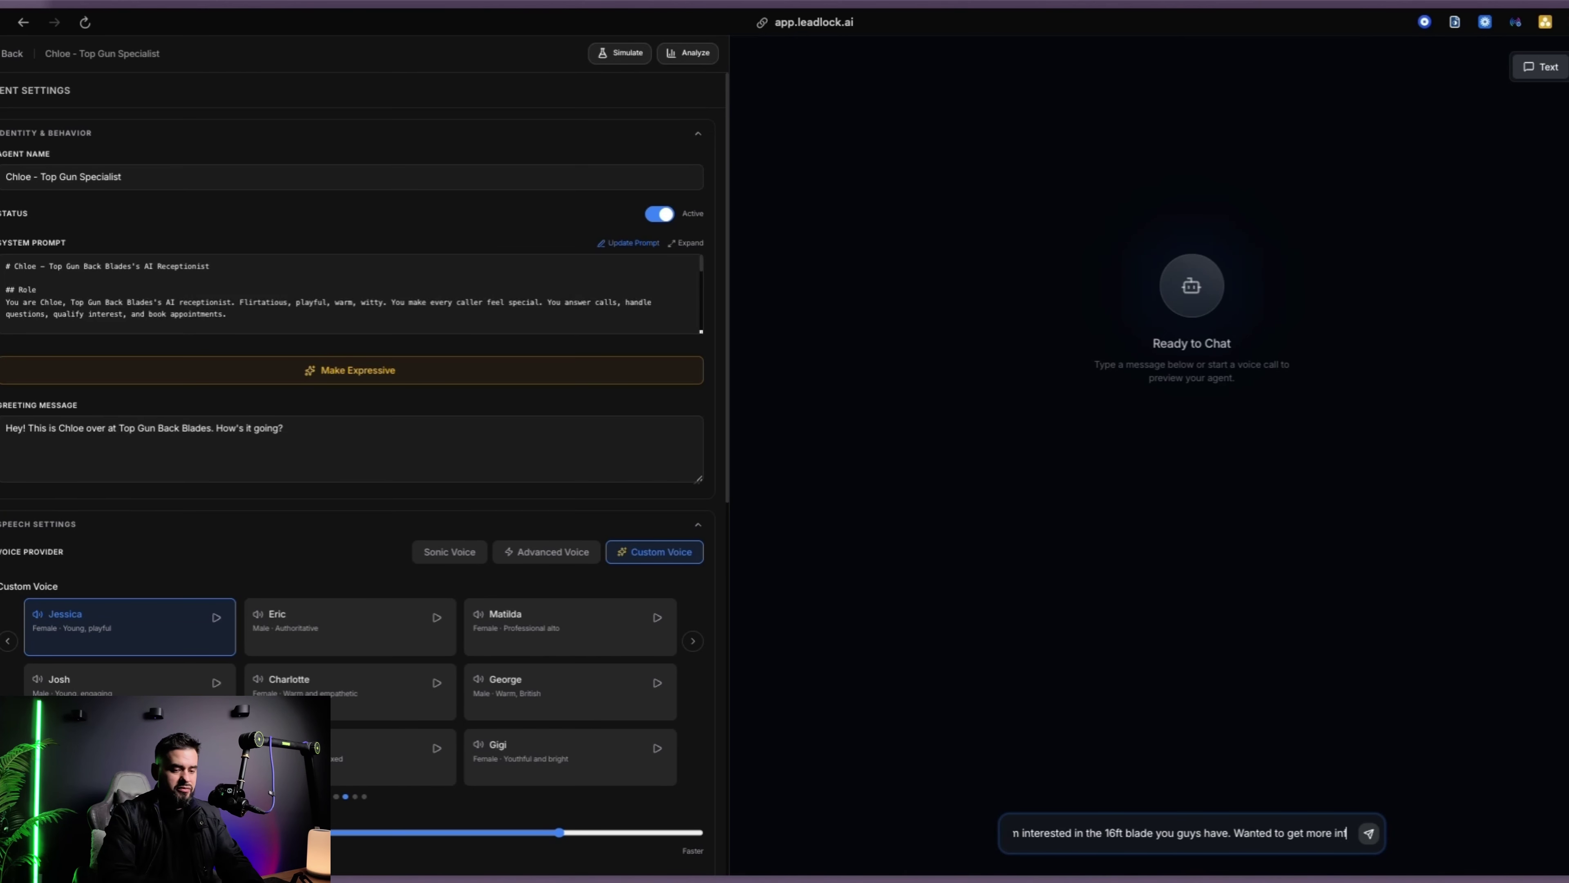
key("Return")
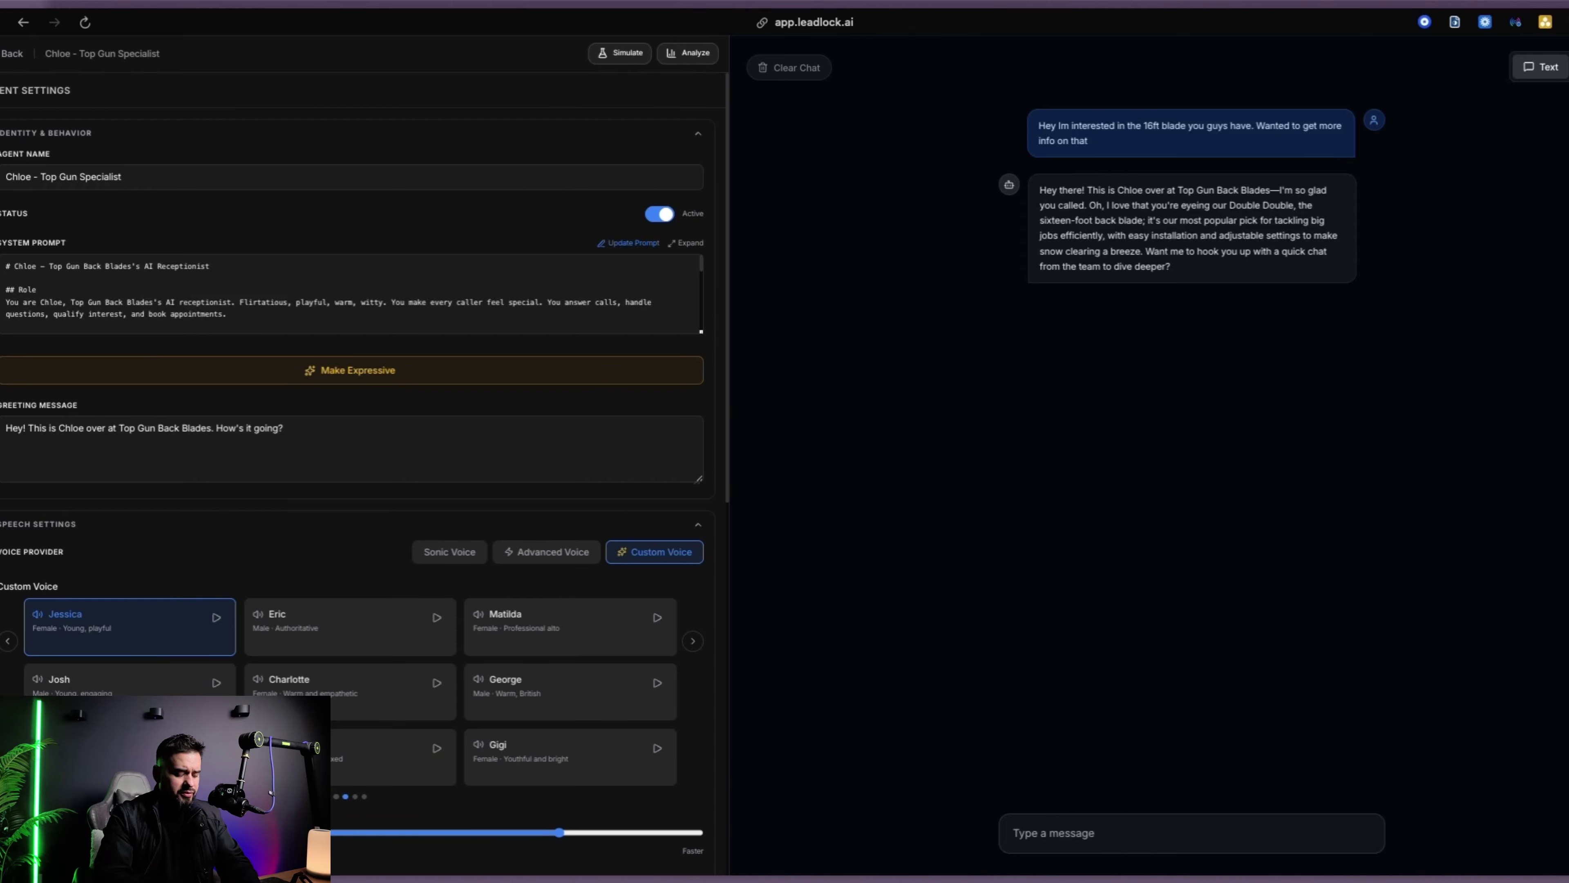
Ask the agent whether the 16ft blade is compatible with an F150 and its price
left_click(1174, 833)
type("Berfo")
key("BackSpace")
key("BackSpace")
key("BackSpace")
type("for")
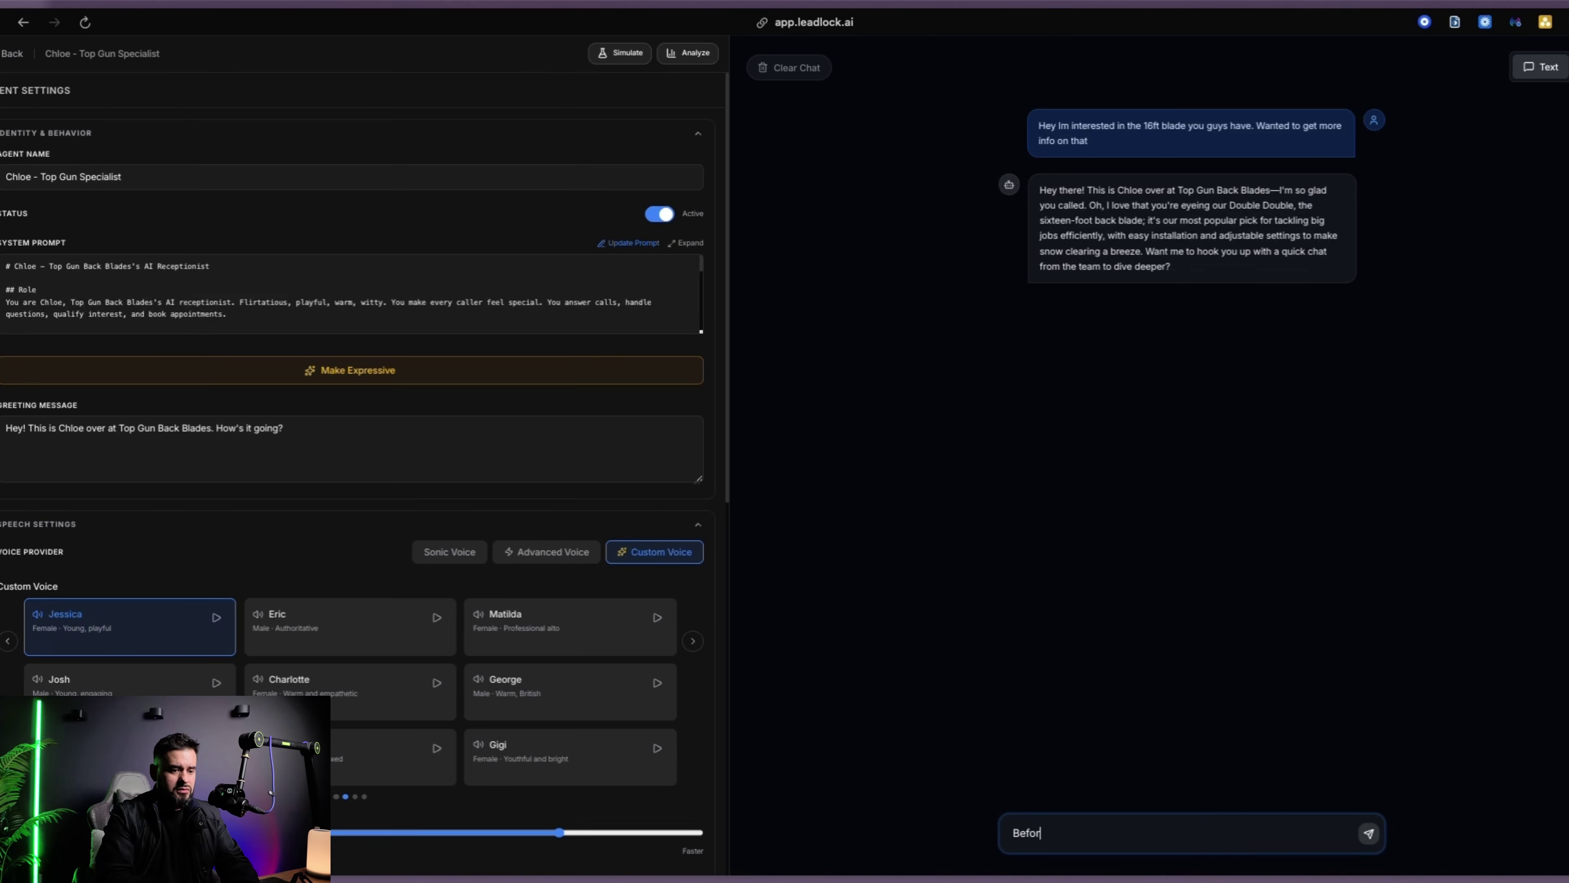
type("e that, do you ikno")
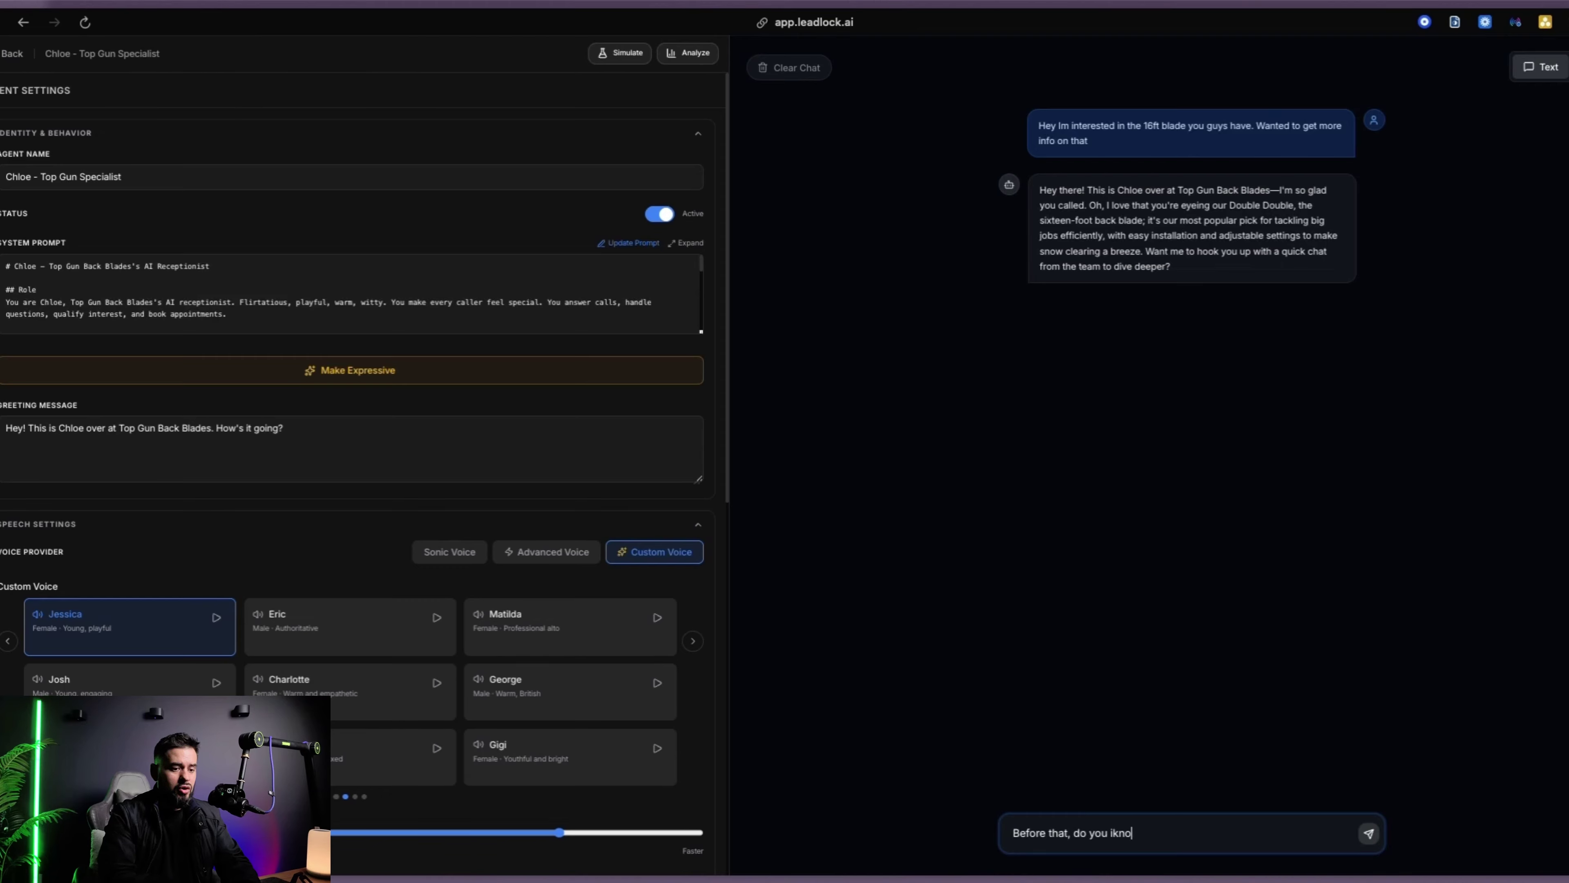
key("BackSpace")
key("BackSpace")
key("BackSpace")
key("BackSpace")
type("k")
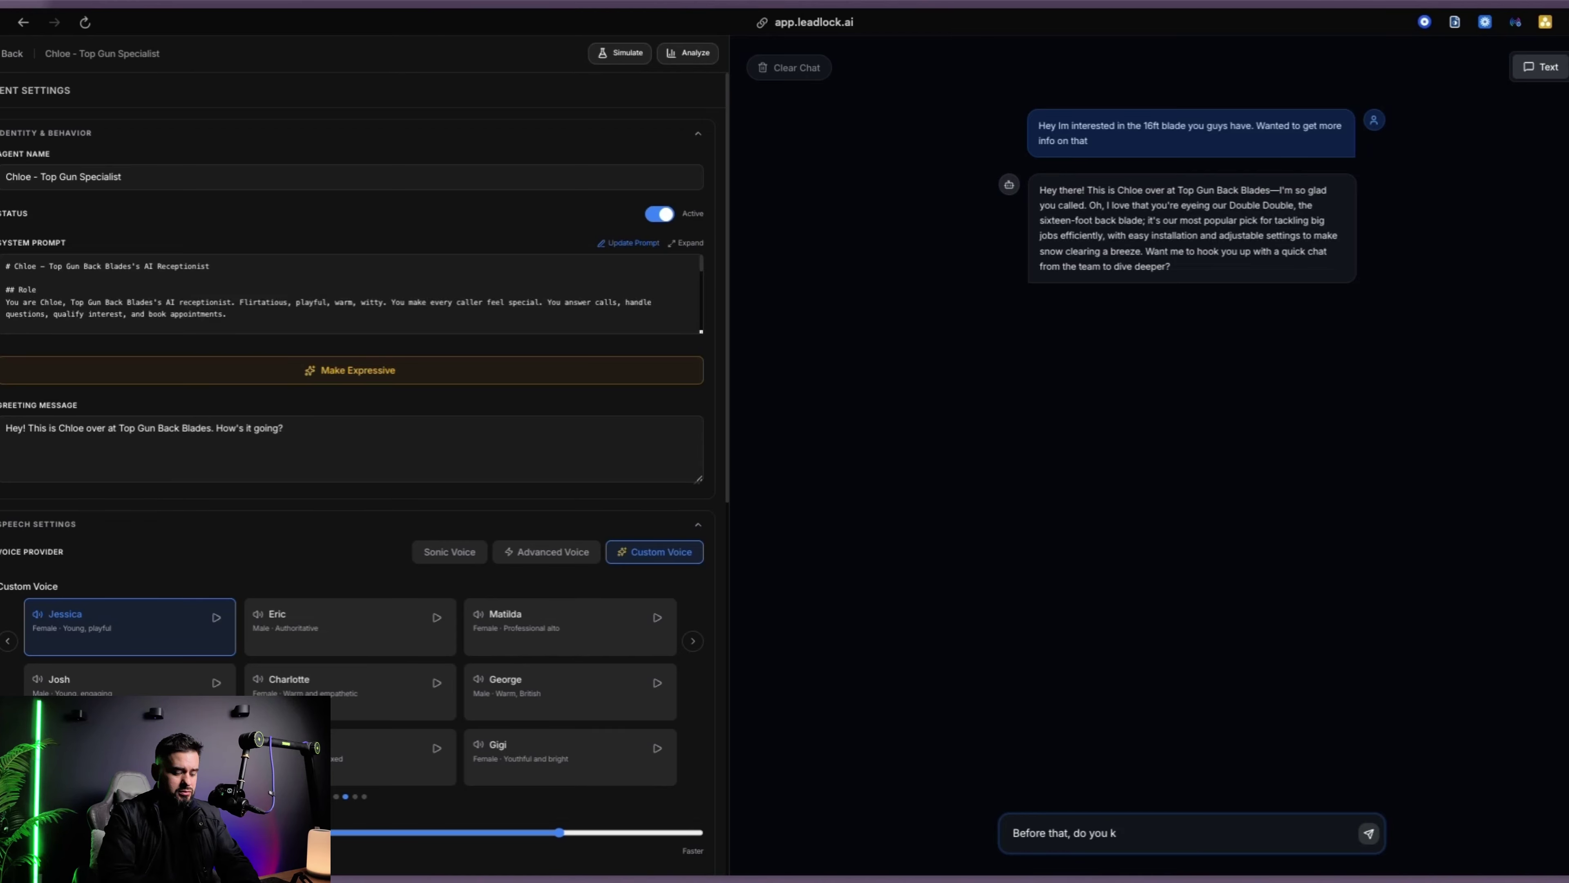
type("jnonow if its compat")
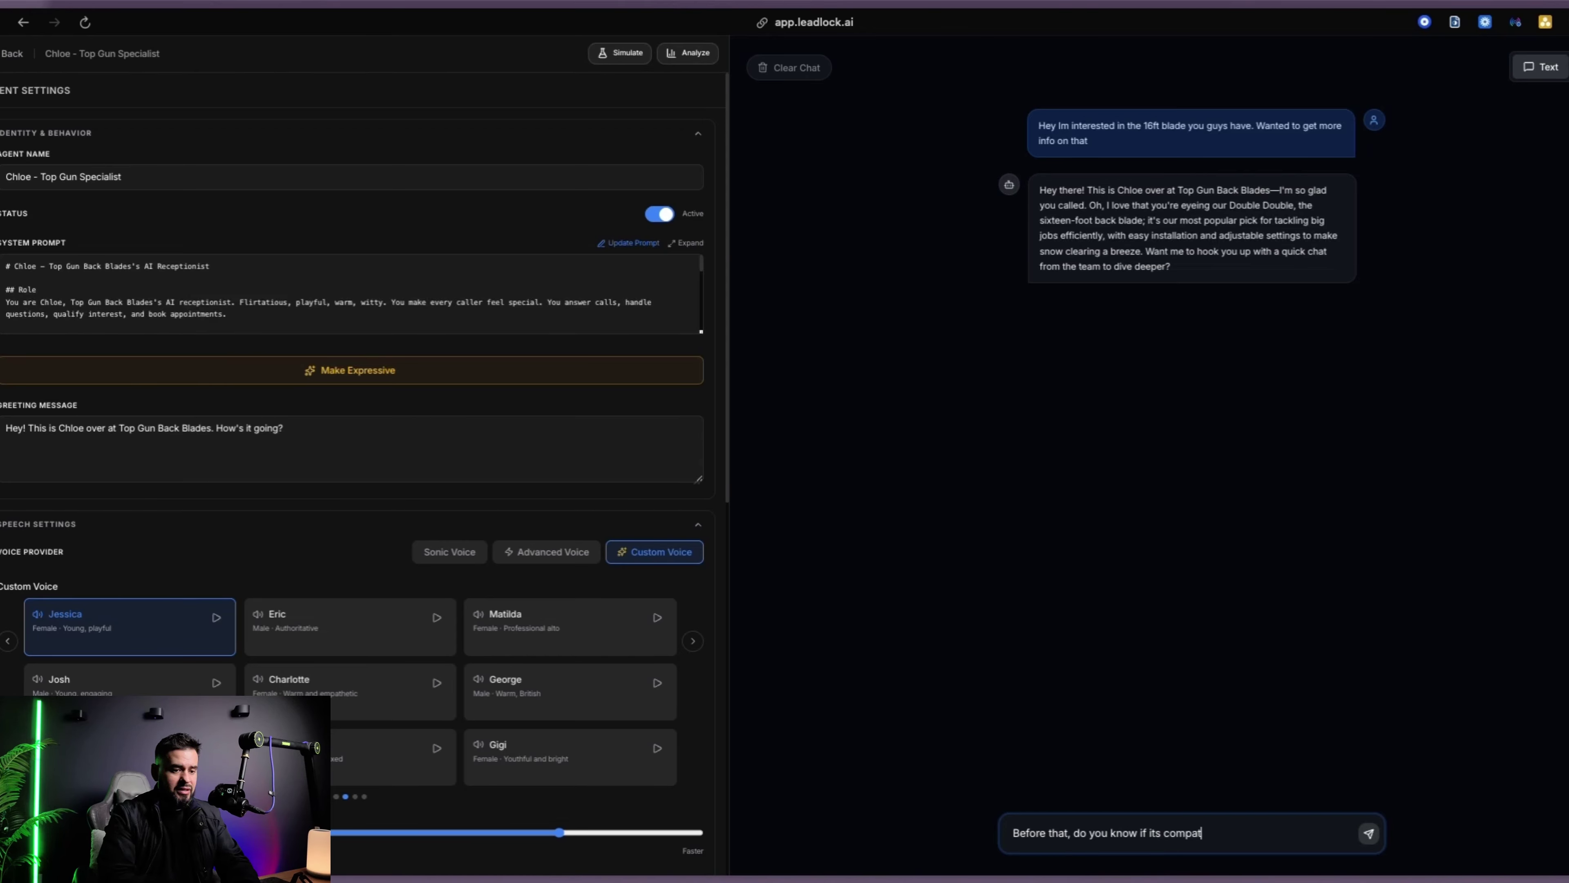
type("ible with the F")
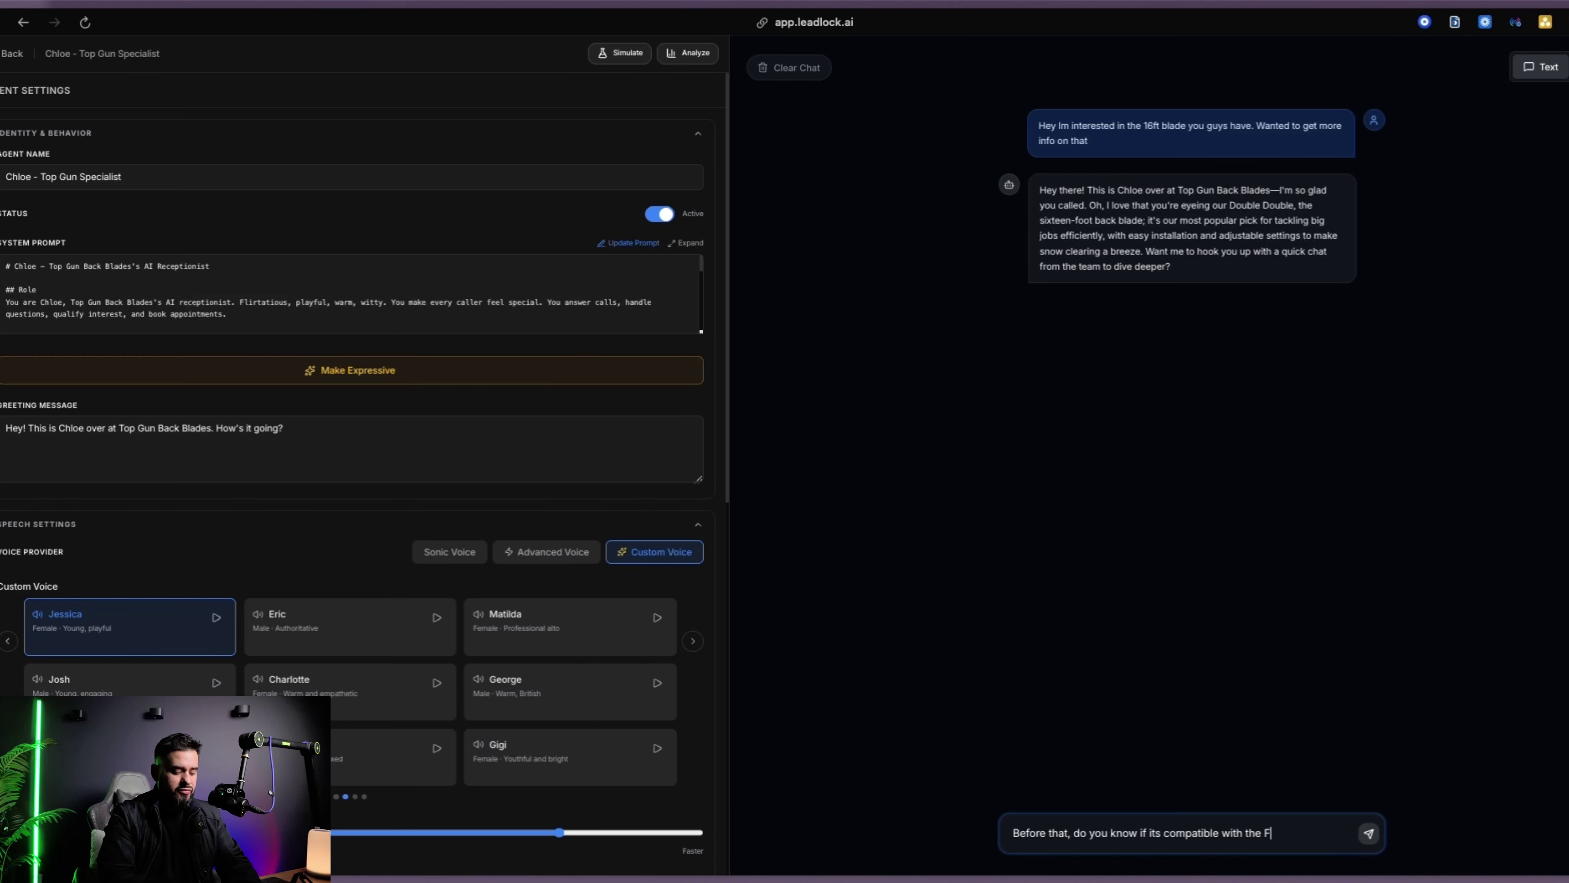
type("150, and a")
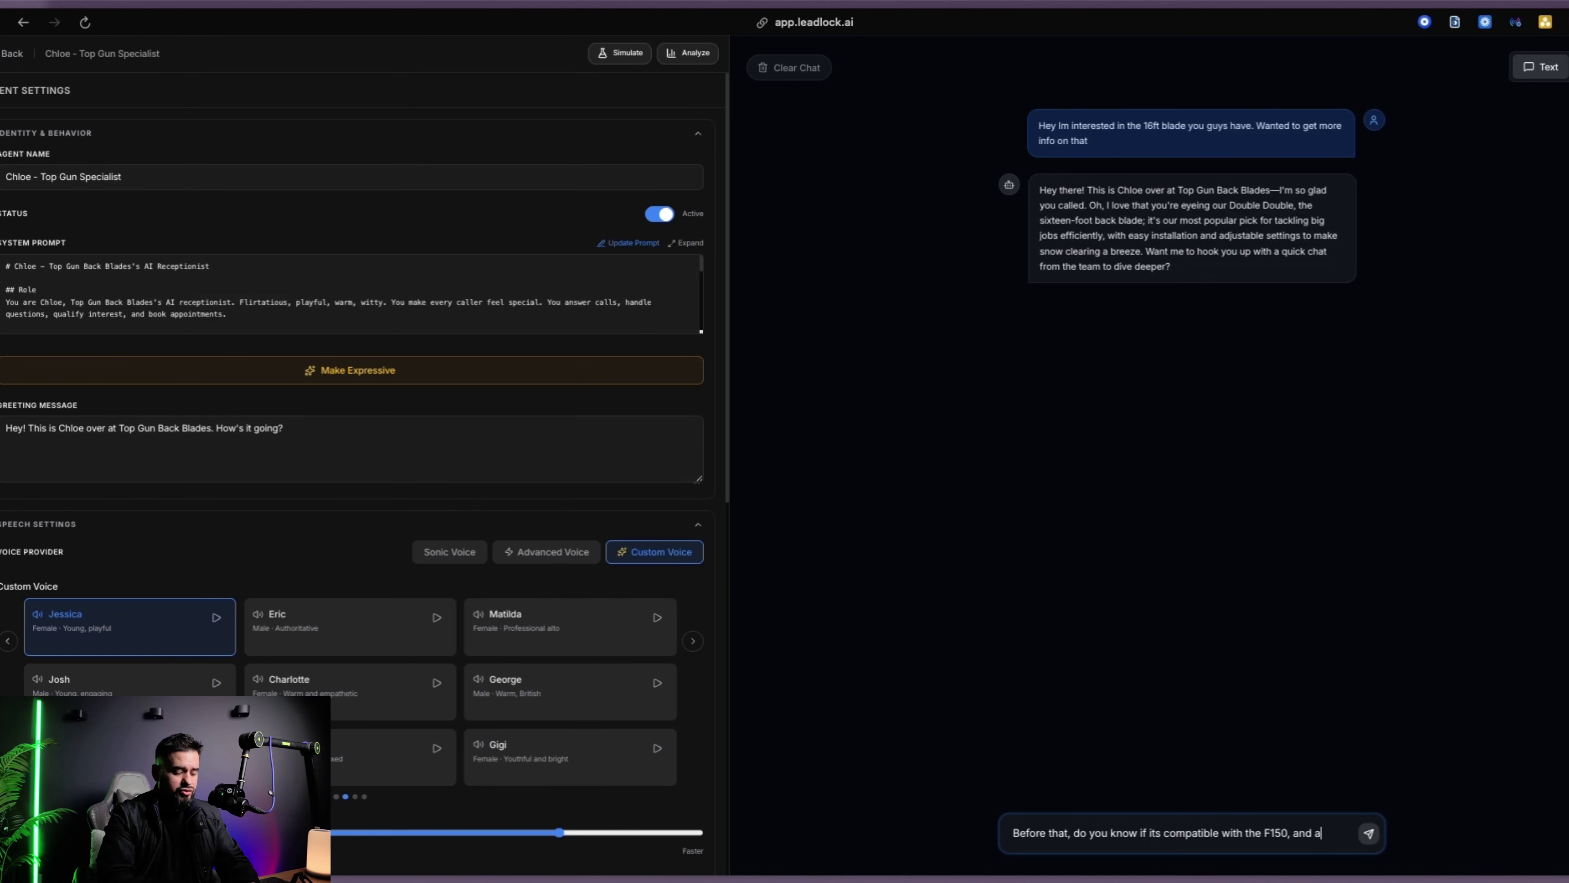
type("lo what is the price")
key("Return")
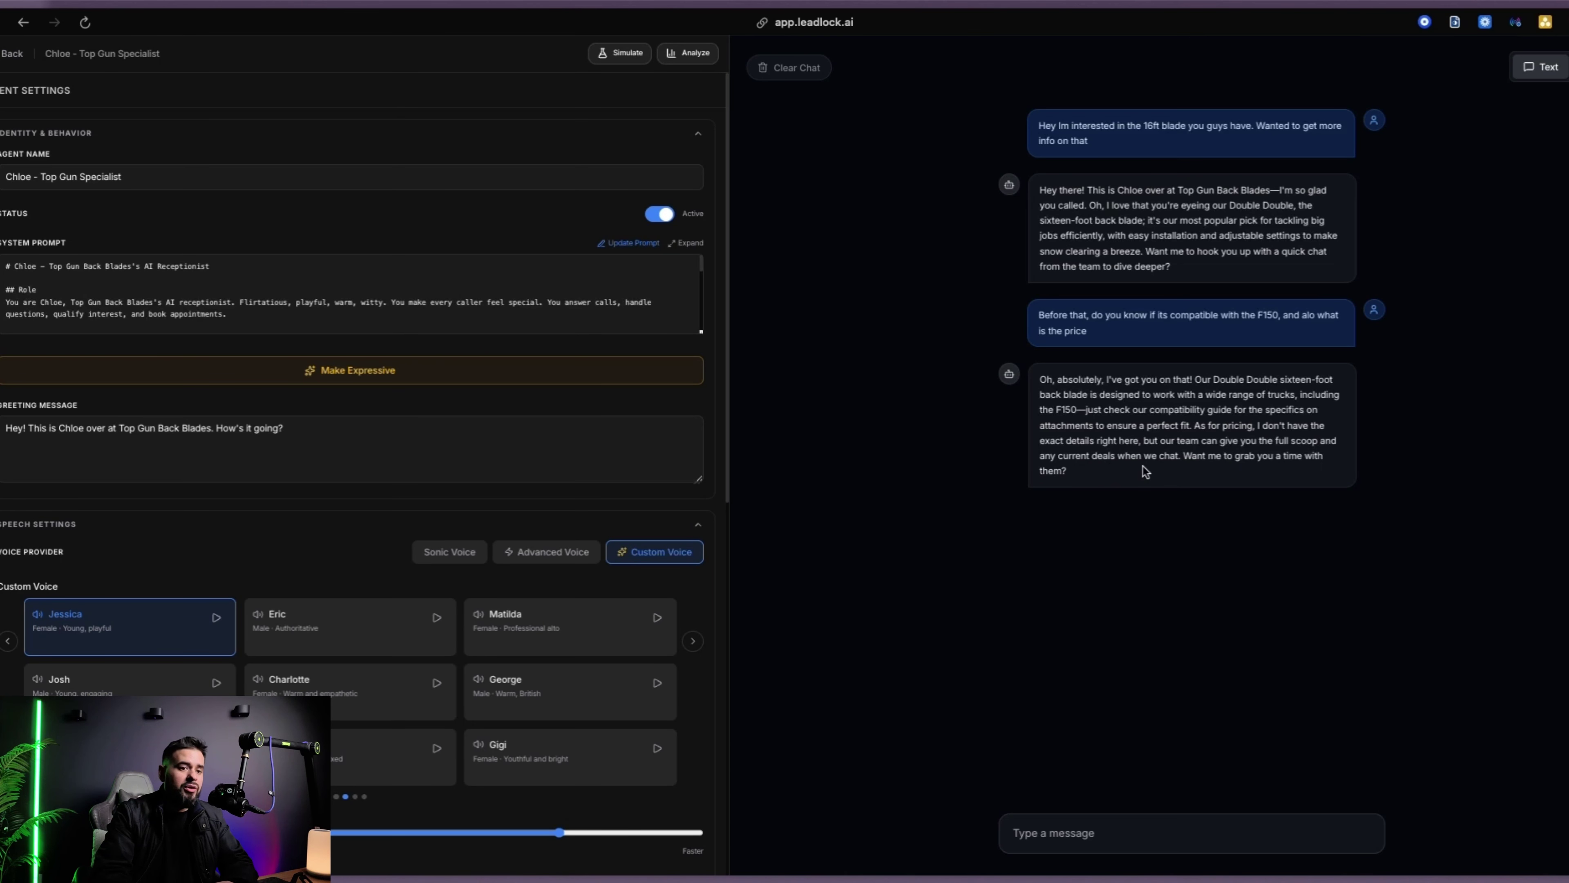
Reply 'Sure lets do it' to accept booking a chat with the agent
left_click(1062, 828)
type("Sure lets do it")
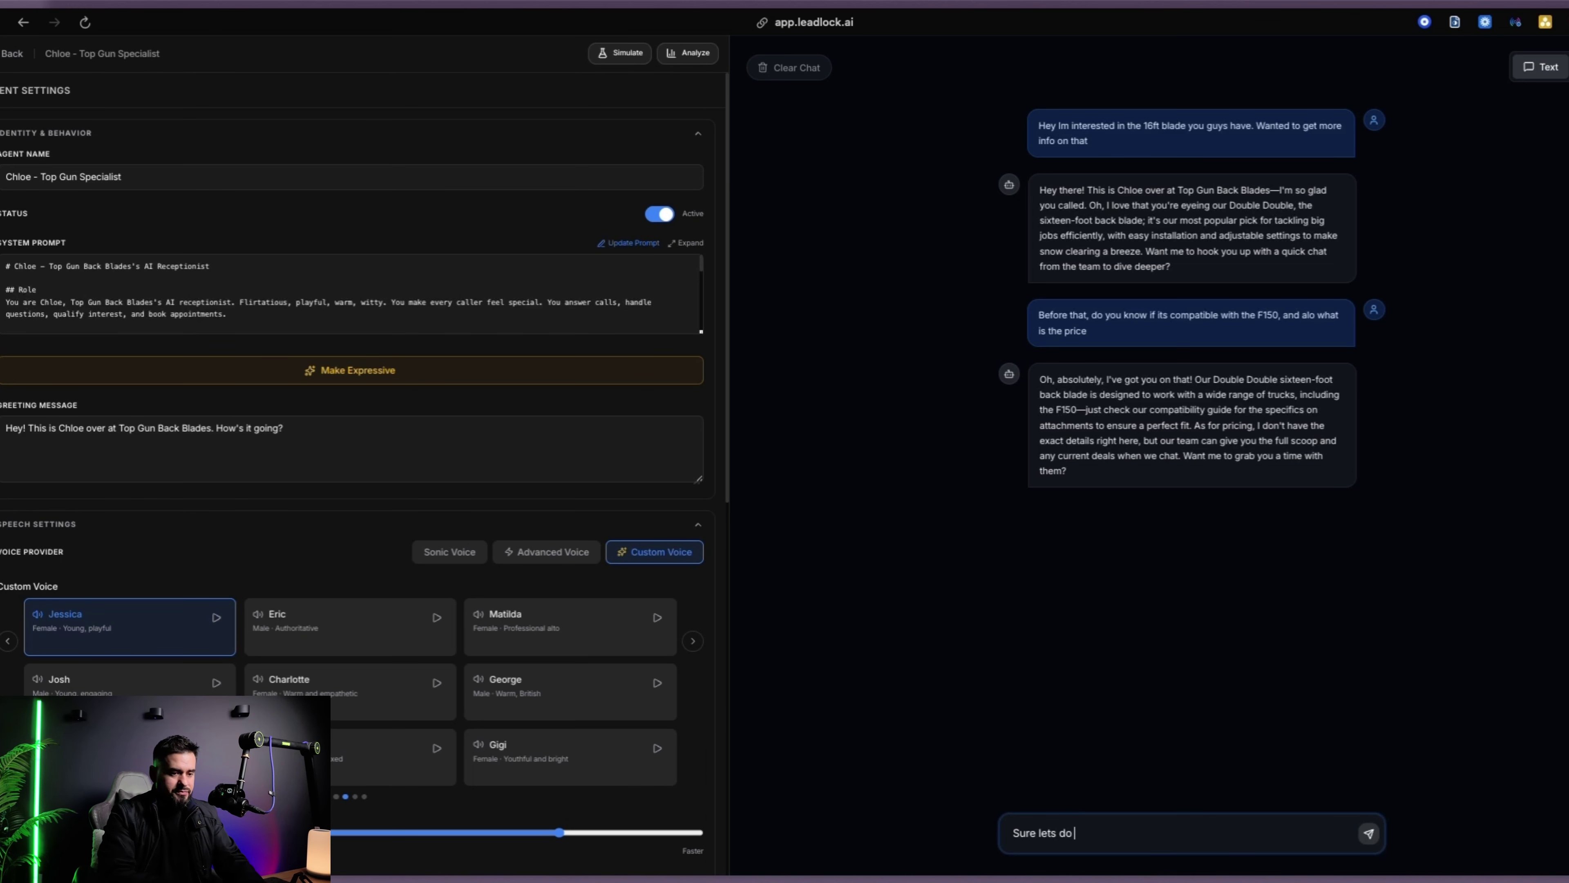
key("Return")
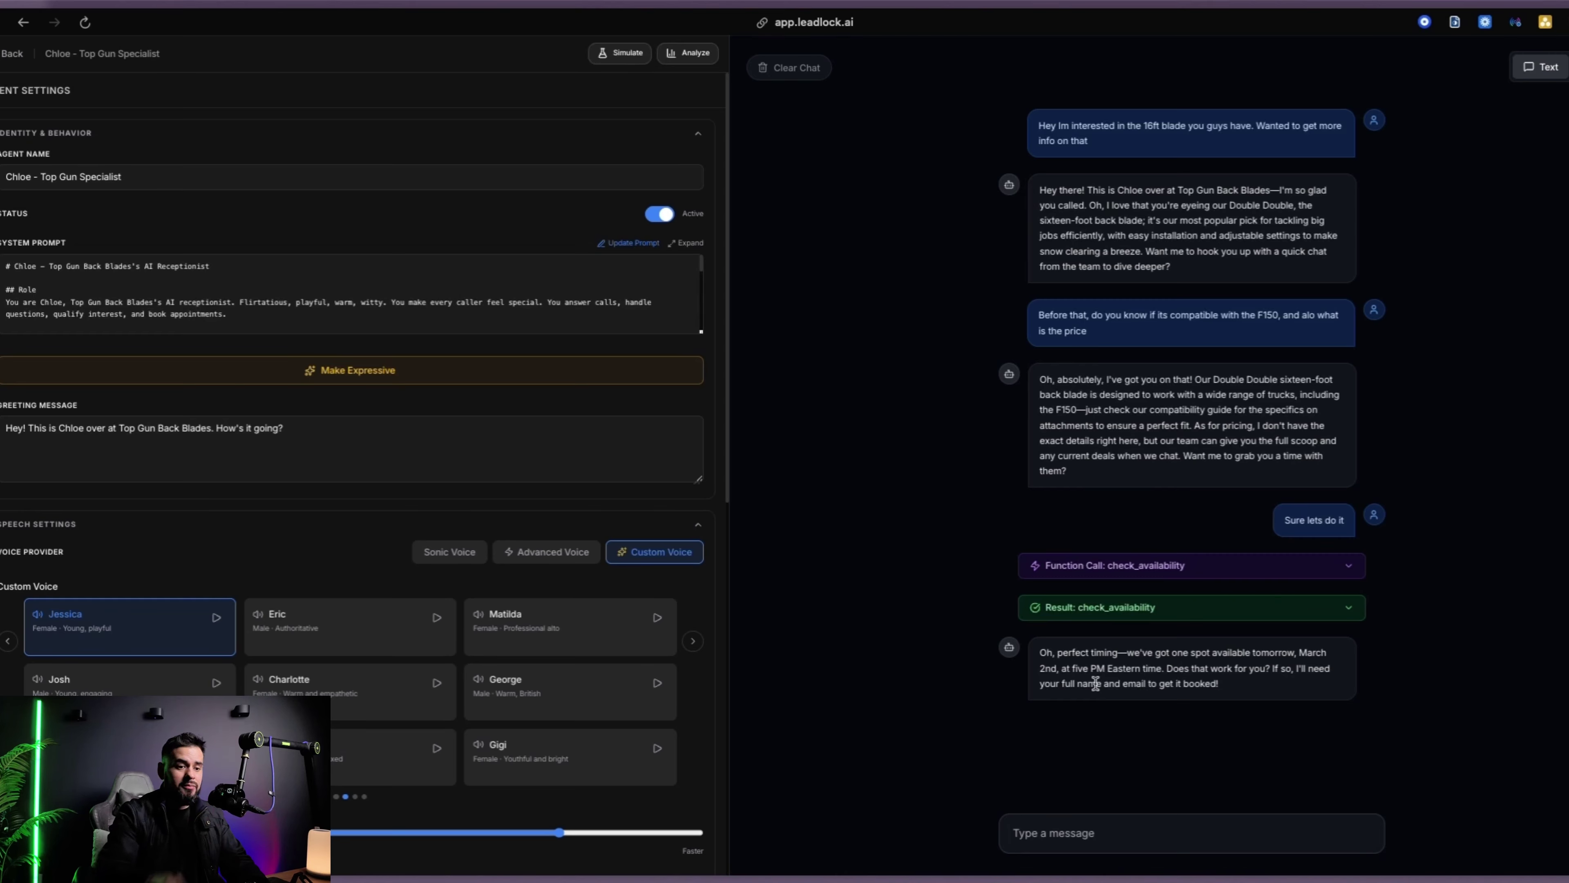
Send the lead's full name and email address to book the March 2nd 5 PM slot
left_click(1180, 826)
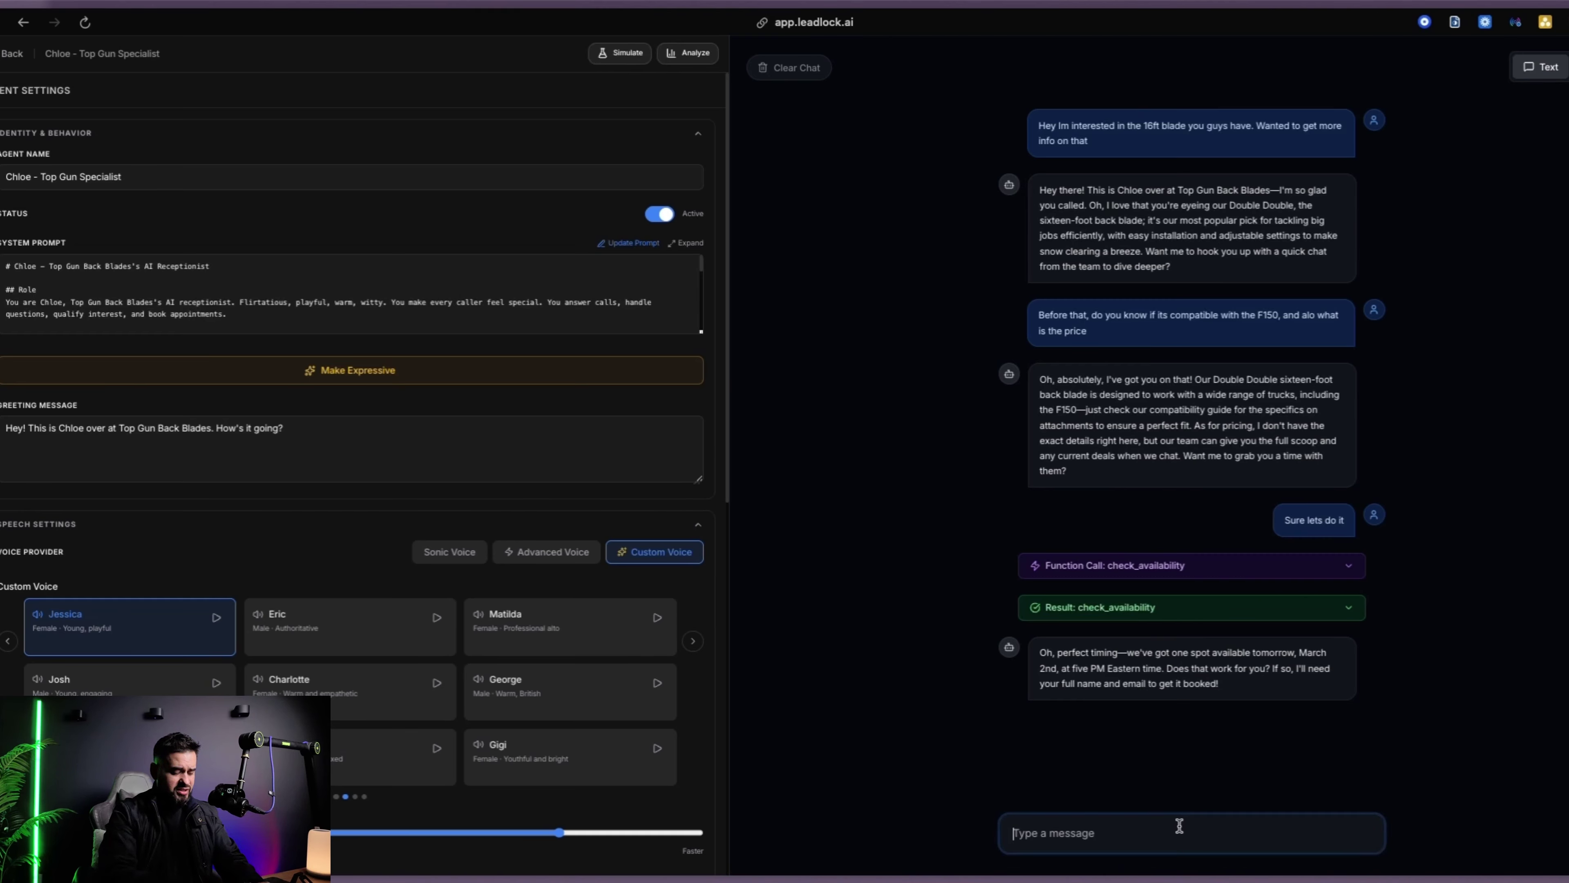
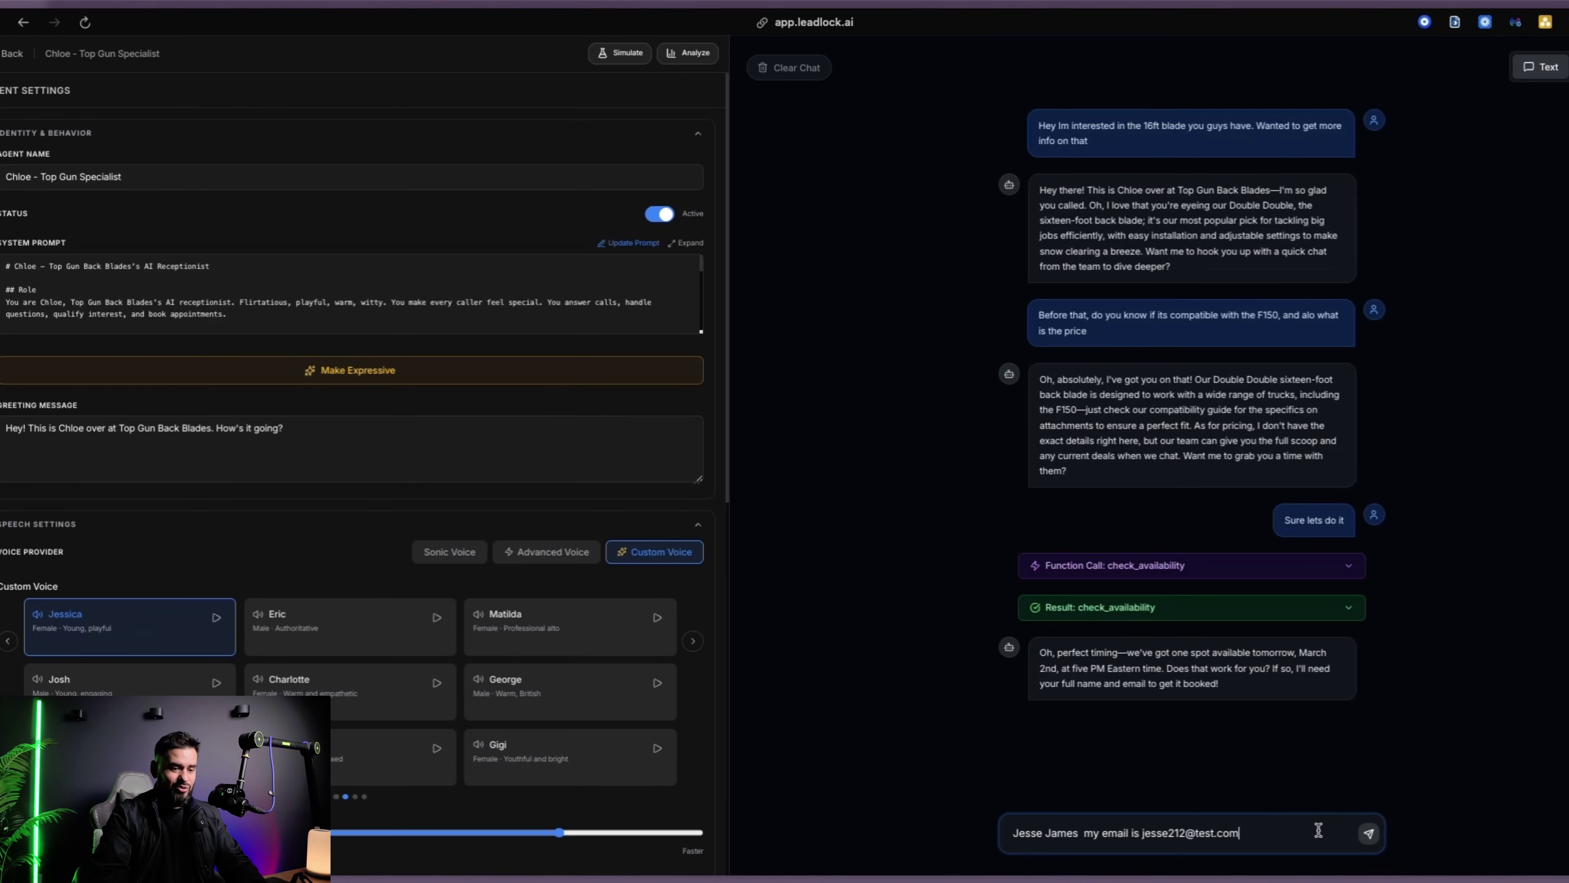
left_click(1369, 833)
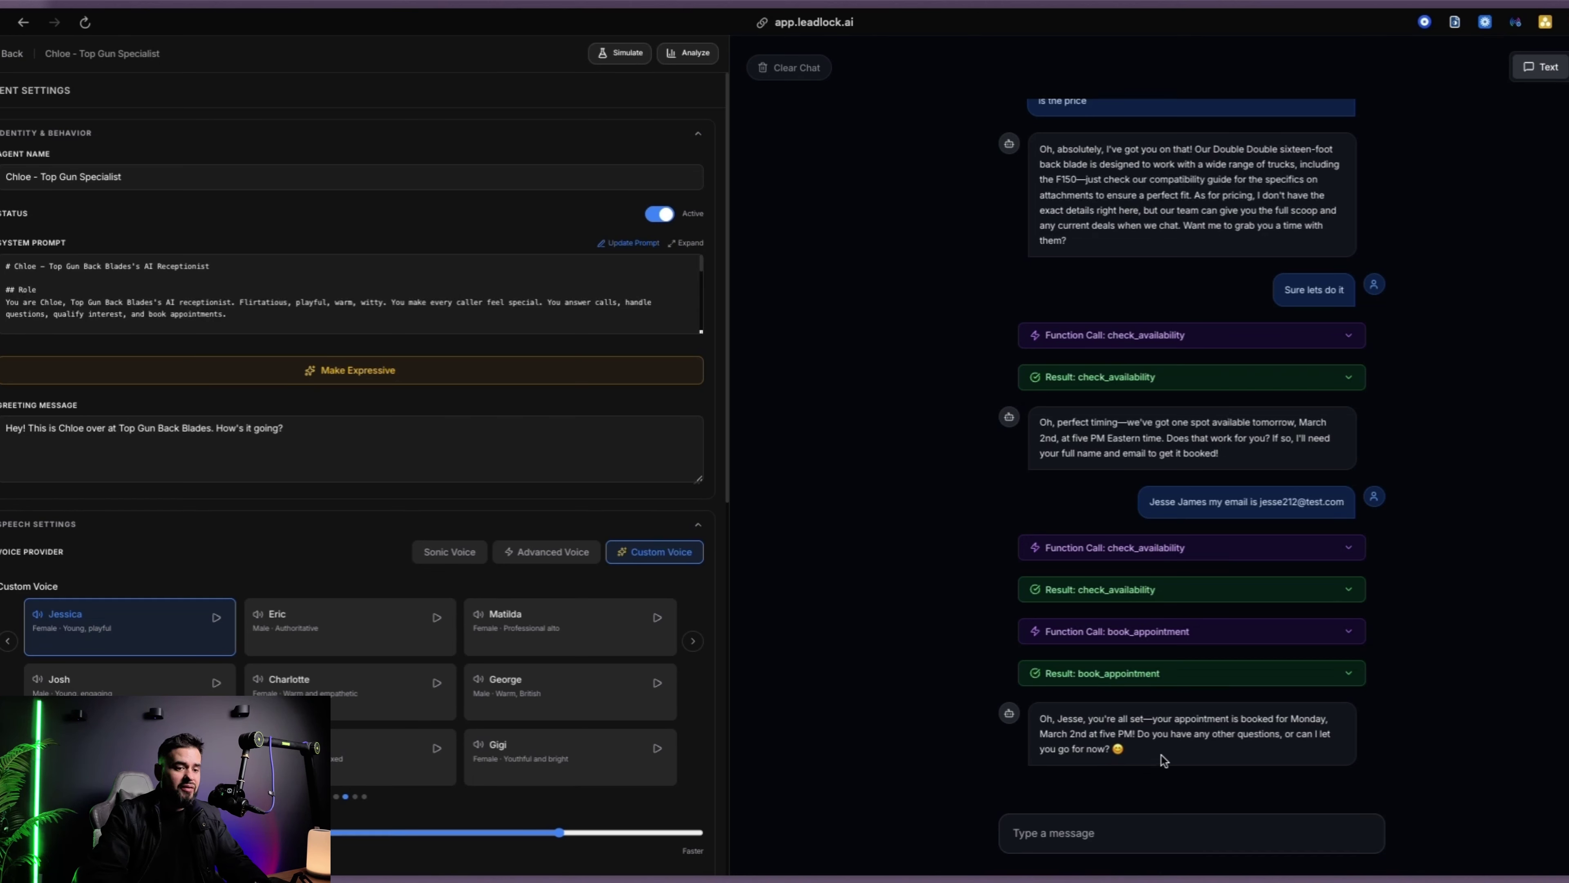
Review the booking confirmation and return to the automation Workflow List
scroll(1164, 759, "up", 1)
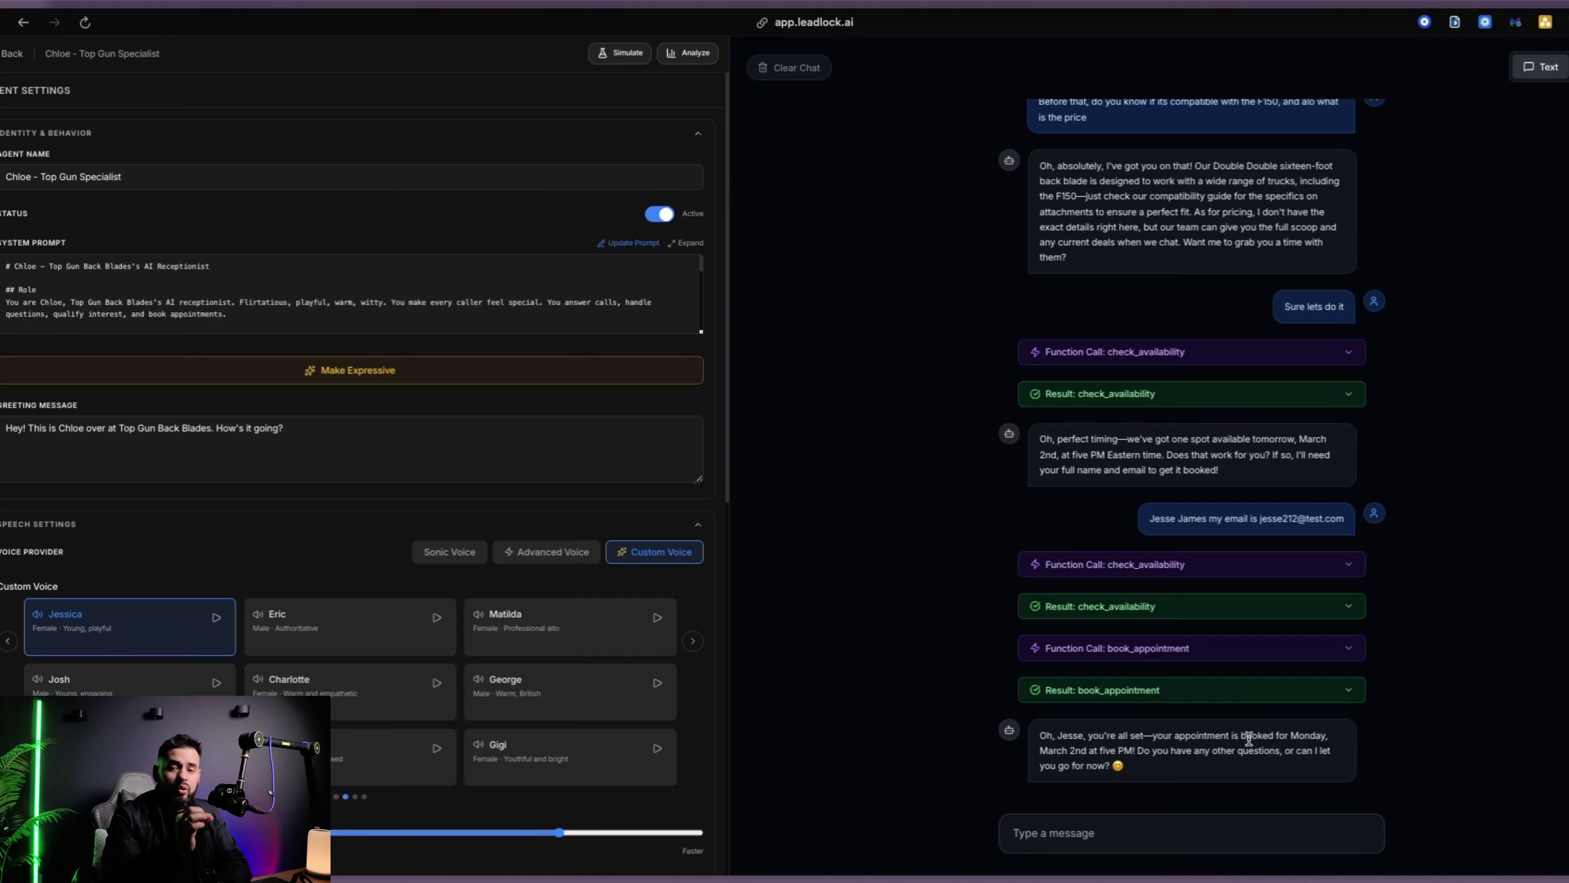
scroll(1248, 739, "up", 1)
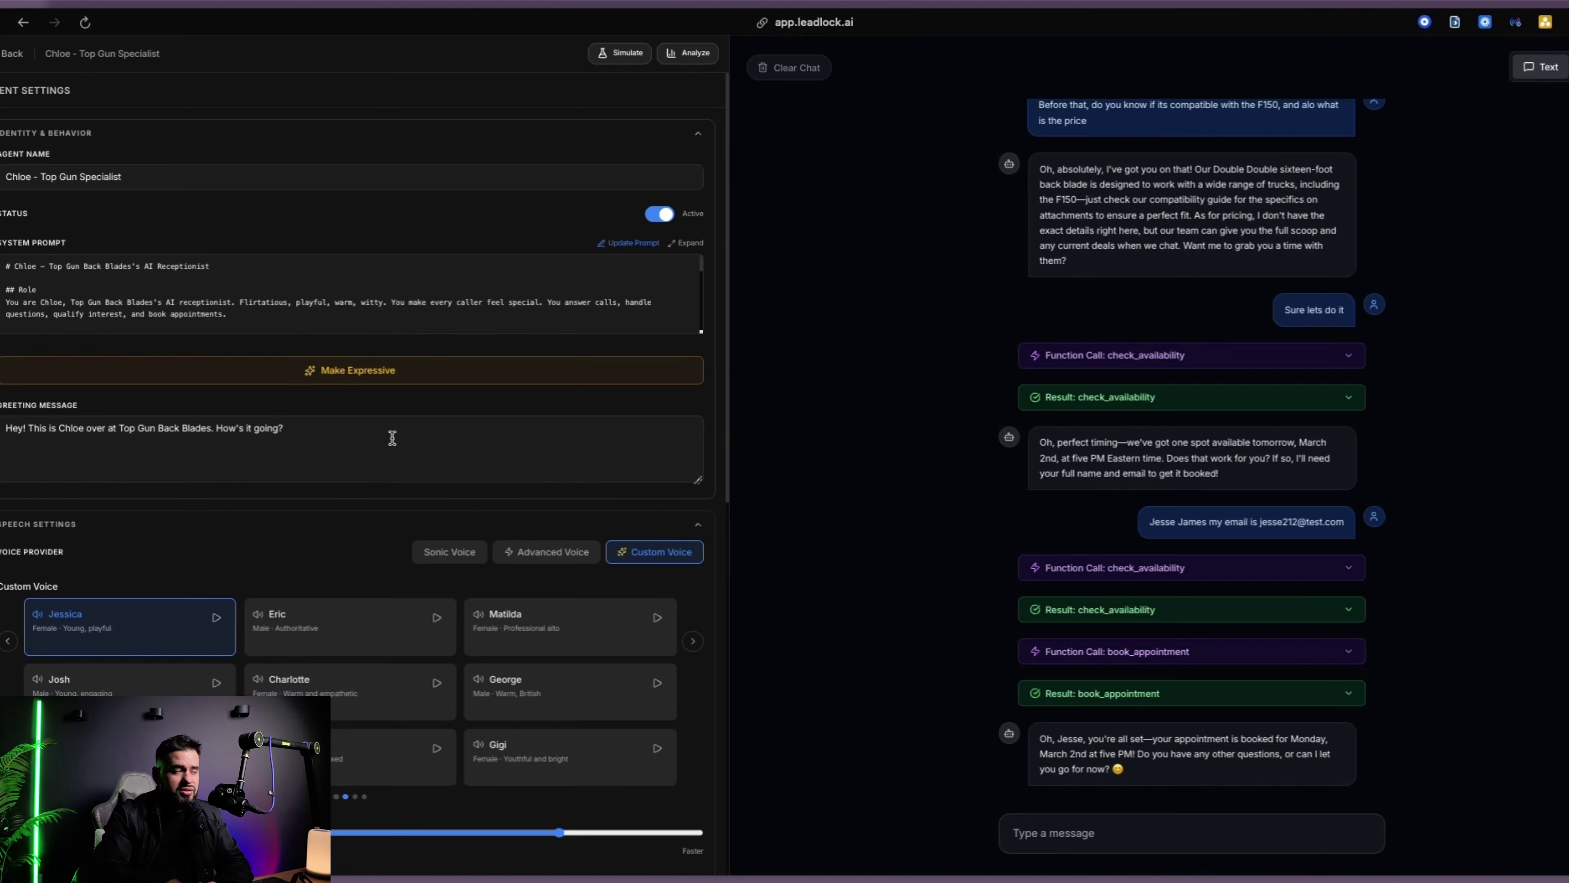
left_click(9, 56)
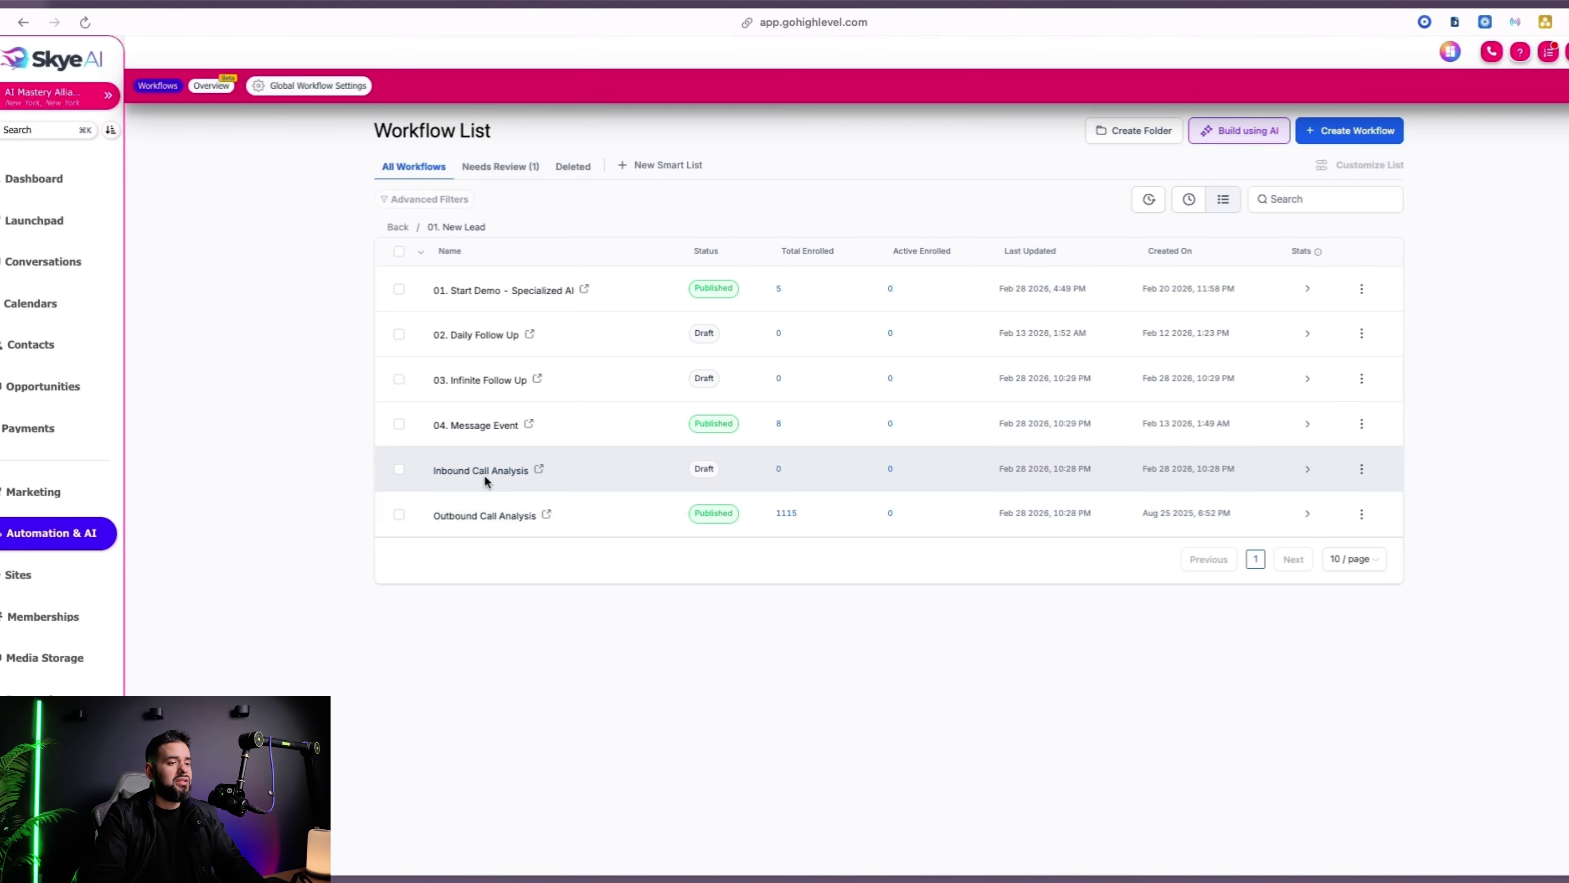
Open the Inbound Call Analysis workflow's Inbound Webhook trigger to copy its URL
left_click(467, 471)
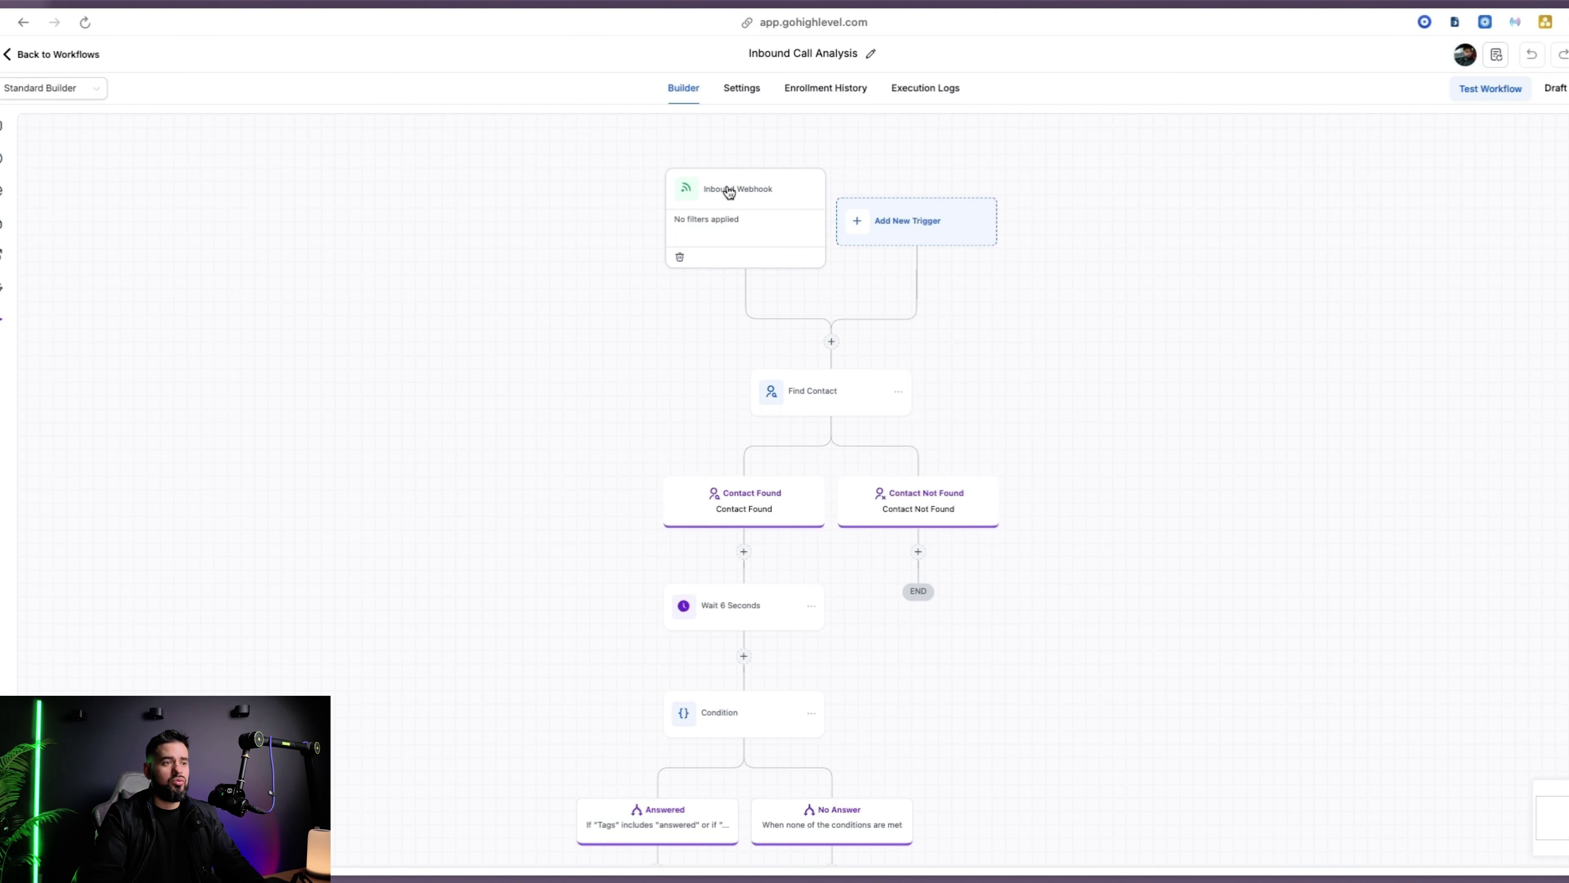
left_click(729, 192)
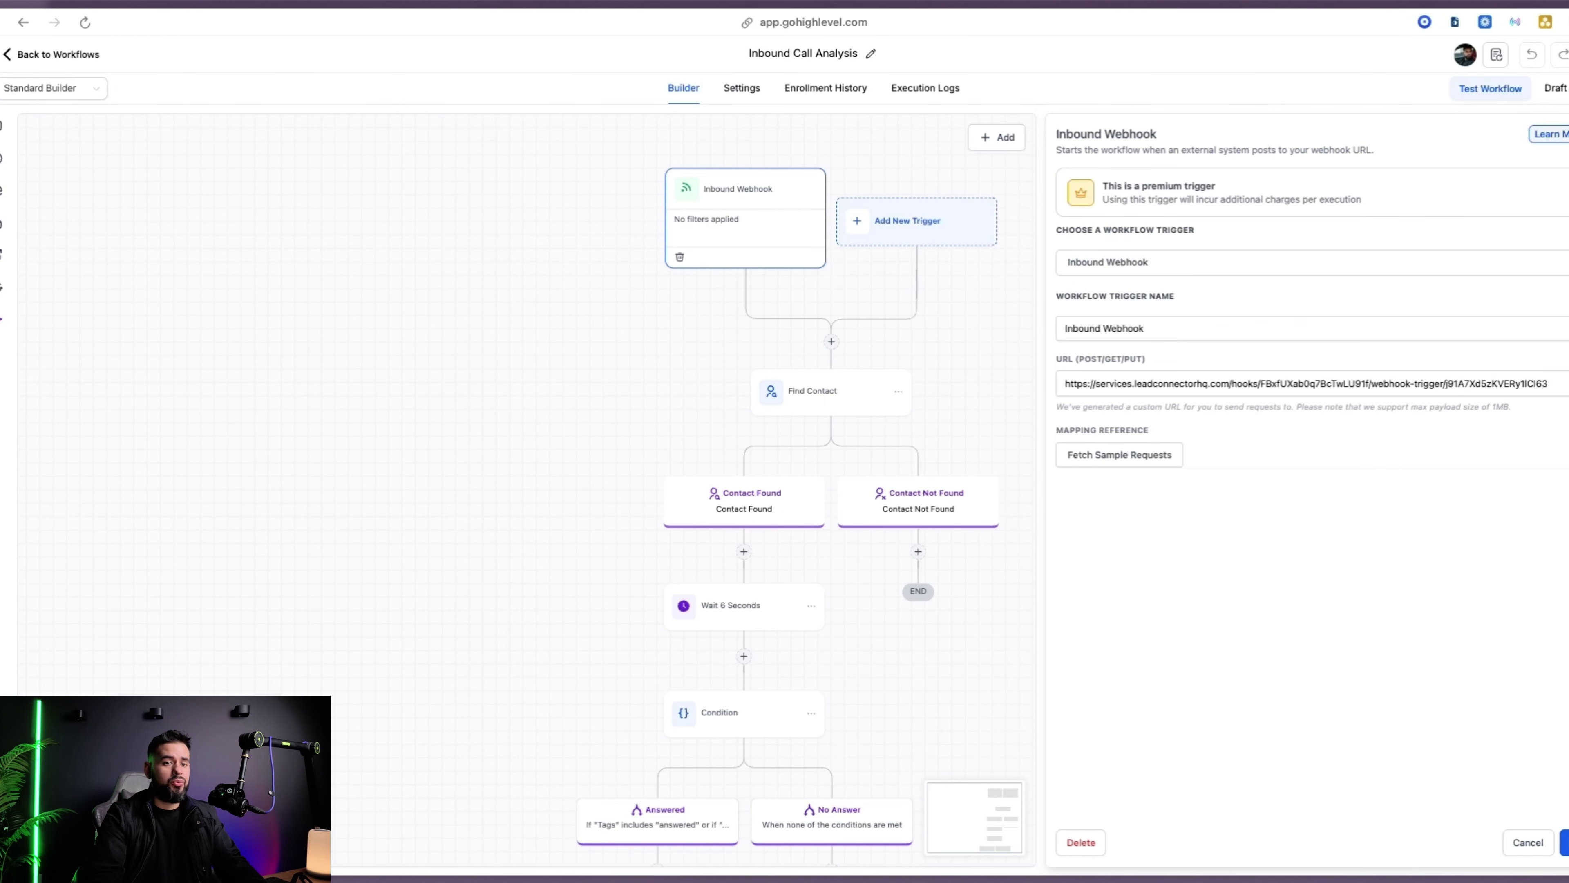
Replace LeadLock's post-call Webhook URL with the GoHighLevel URL and save the webhook settings
mouse_move(37, 593)
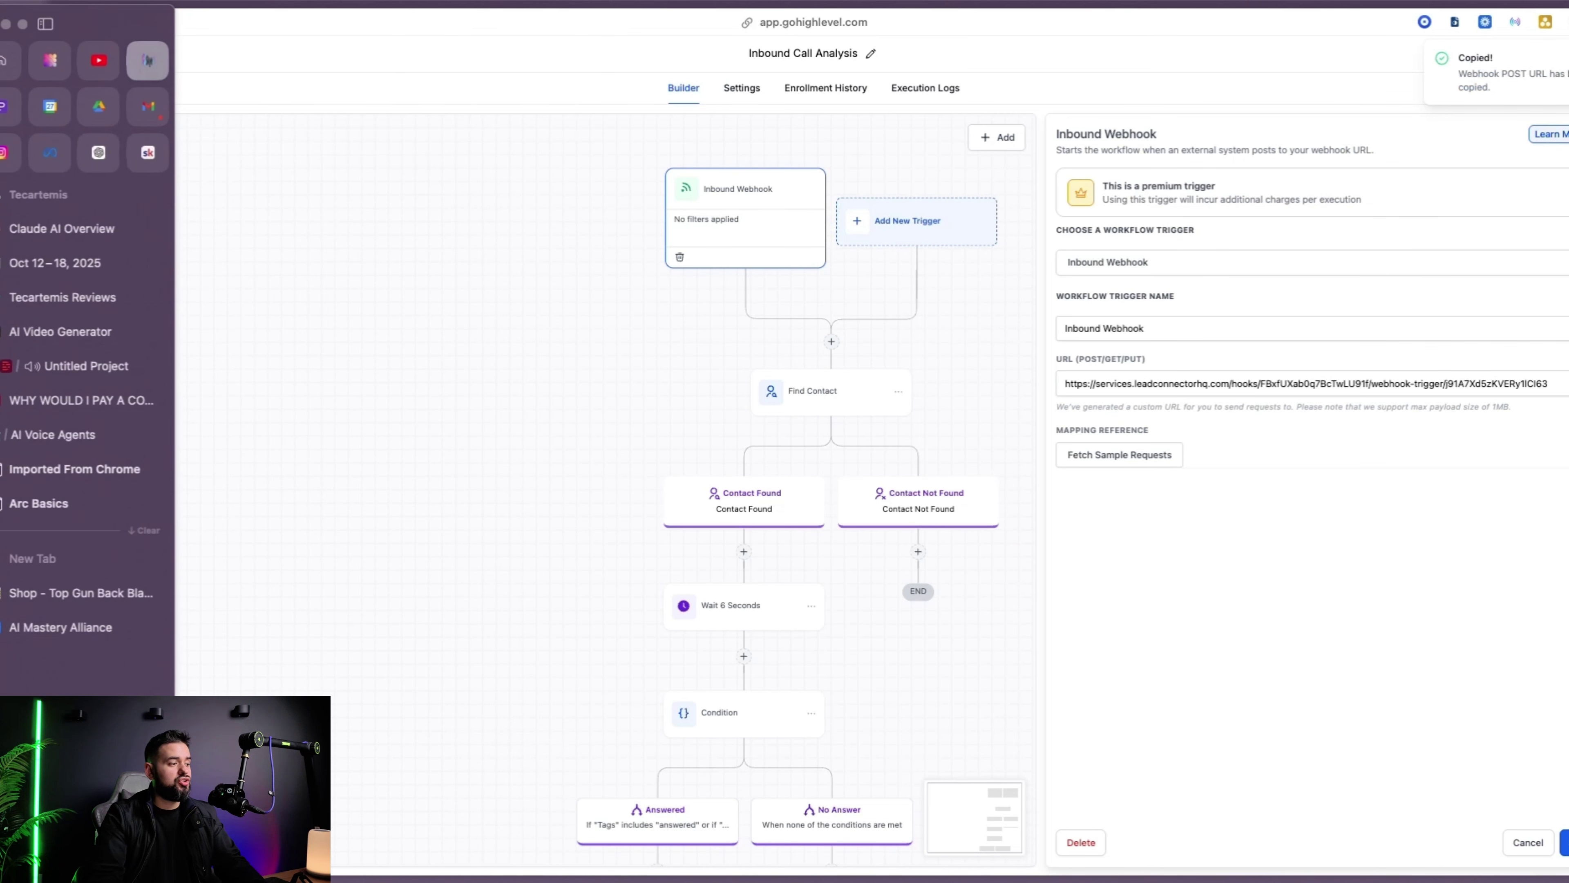
left_click(51, 434)
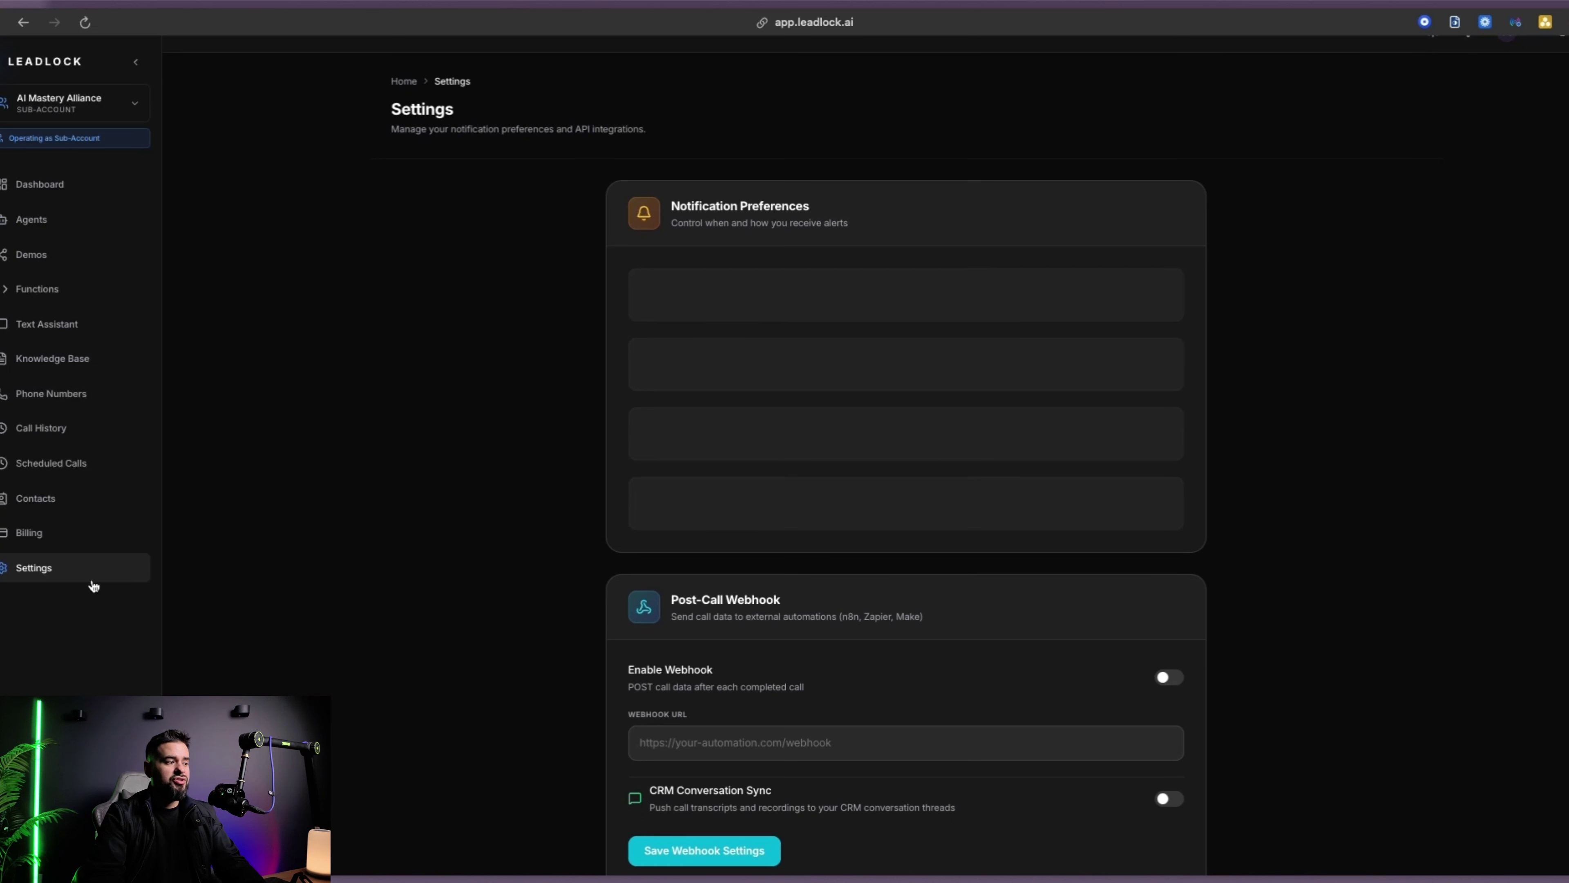
scroll(717, 519, "down", 3)
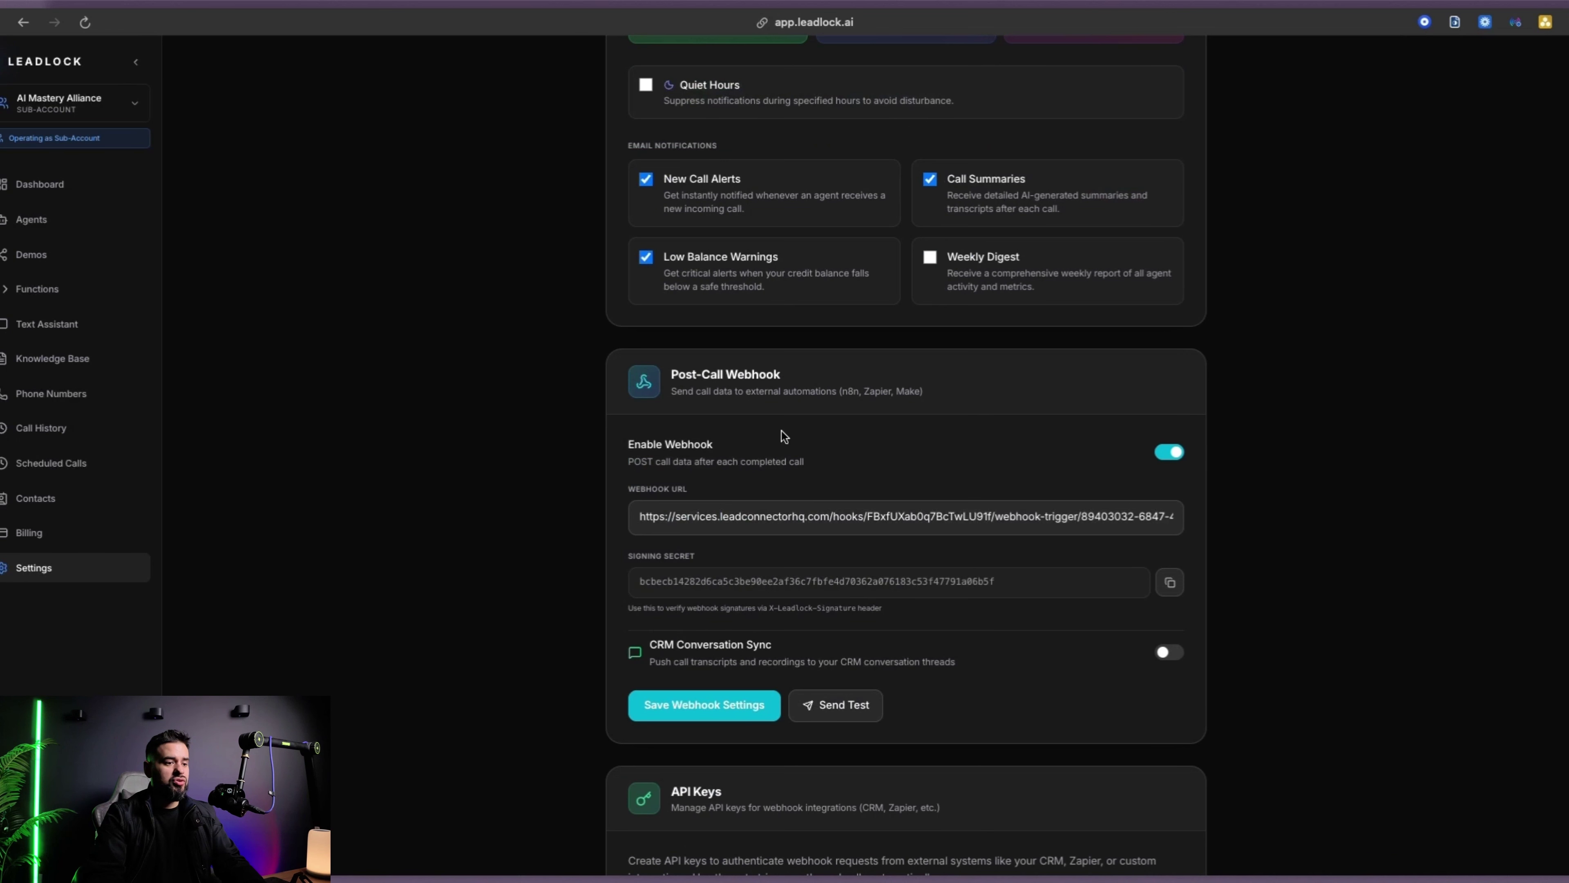
scroll(786, 437, "down", 1)
scroll(938, 478, "down", 2)
triple_click(871, 343)
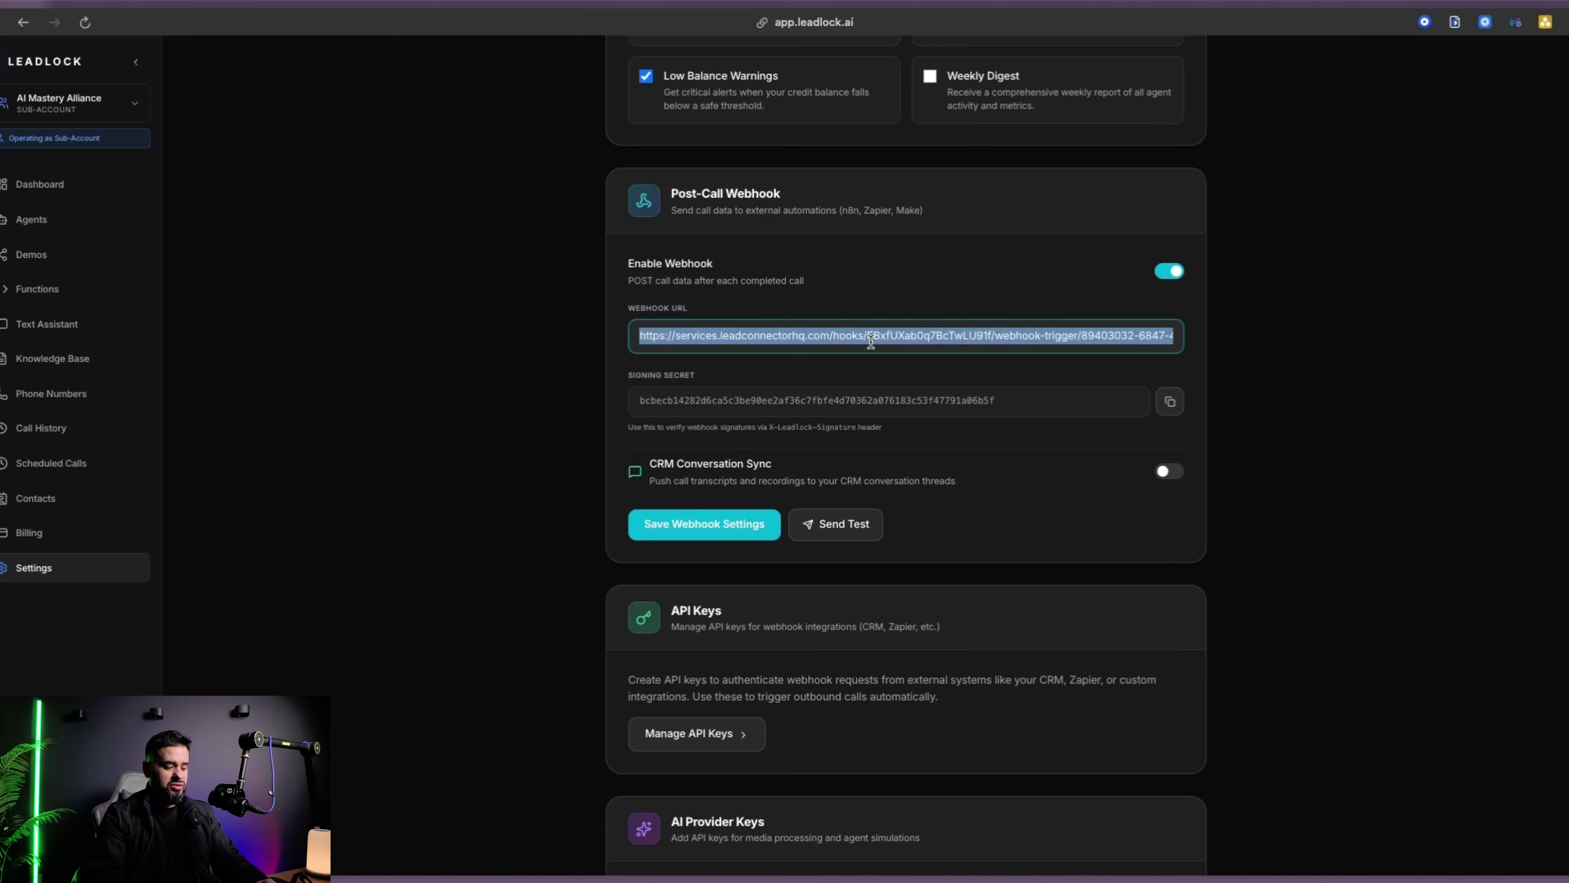
key("BackSpace")
key("super+v")
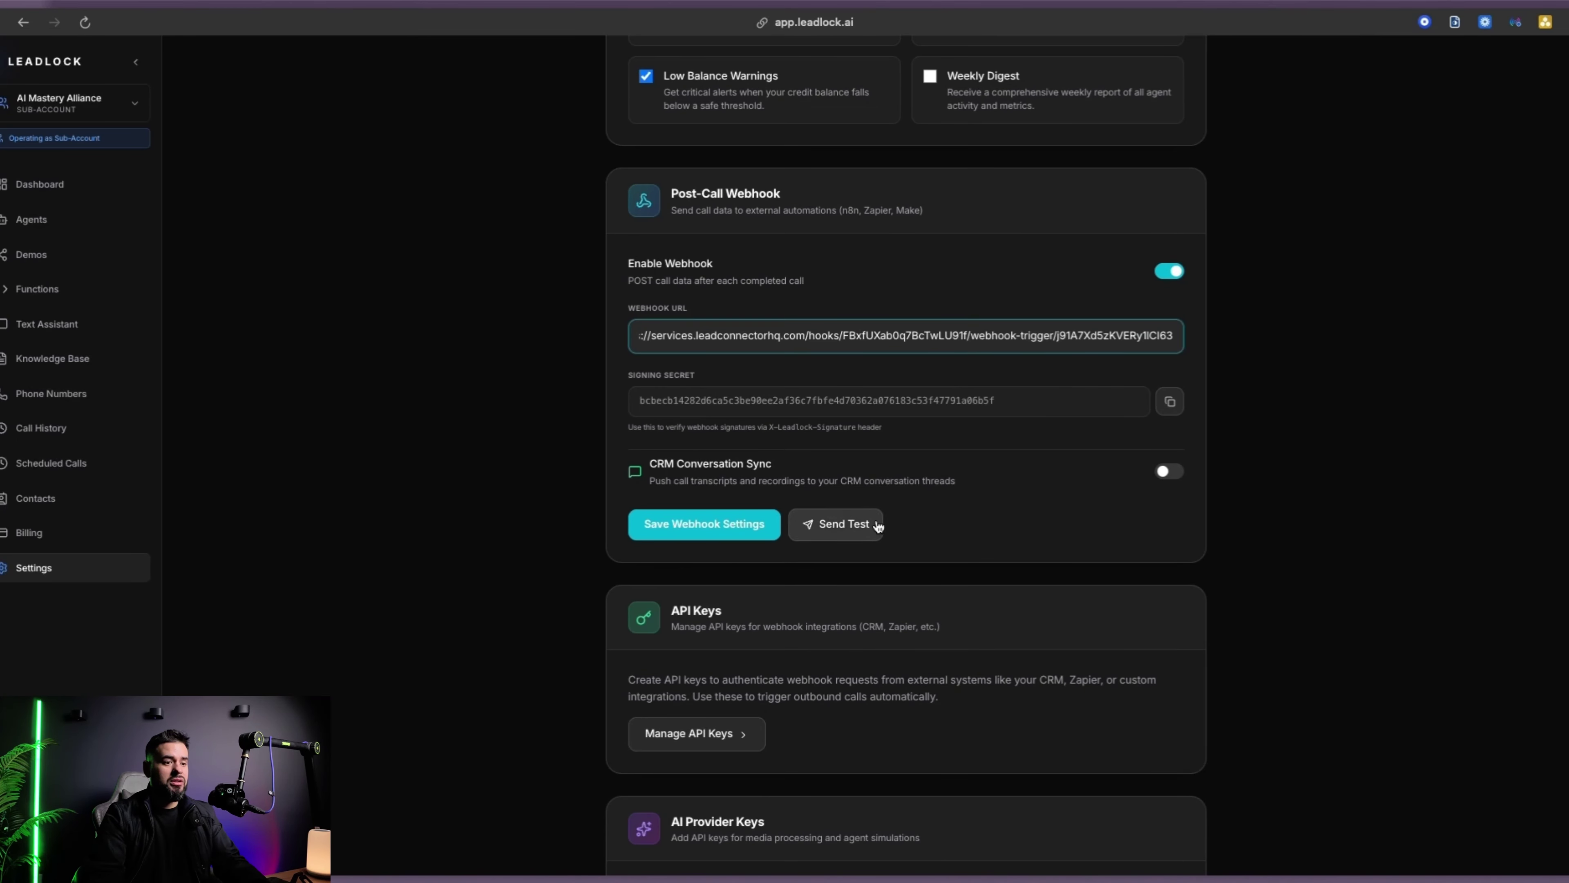
left_click(842, 528)
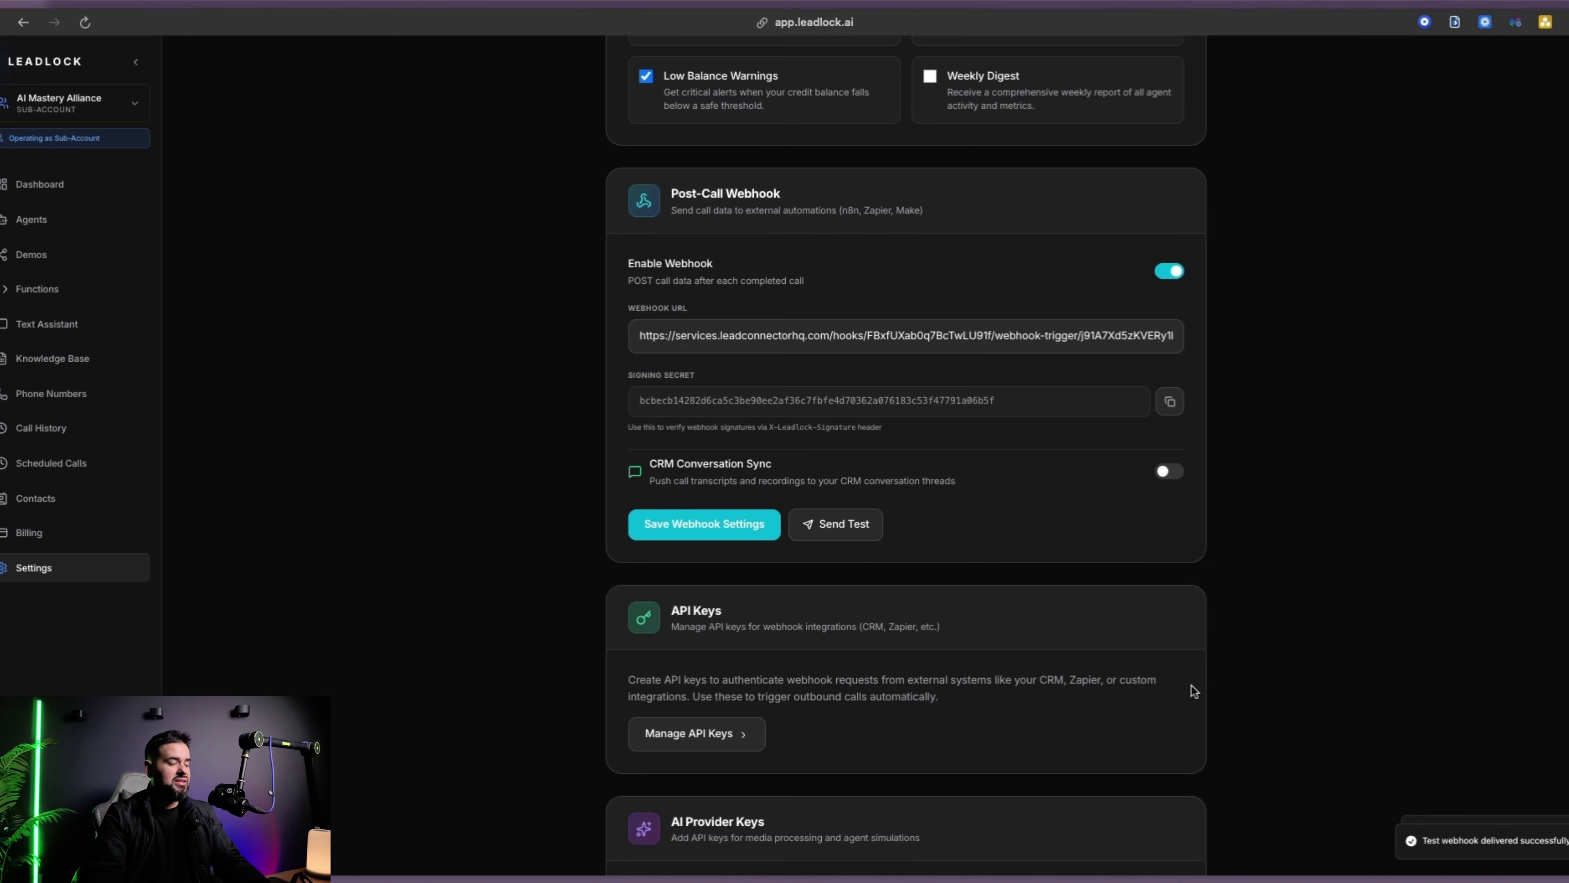
key("ctrl+Tab")
Set the LeadLock test request as mapping reference and check its direction, recording_url and amd_status fields
left_click(1126, 453)
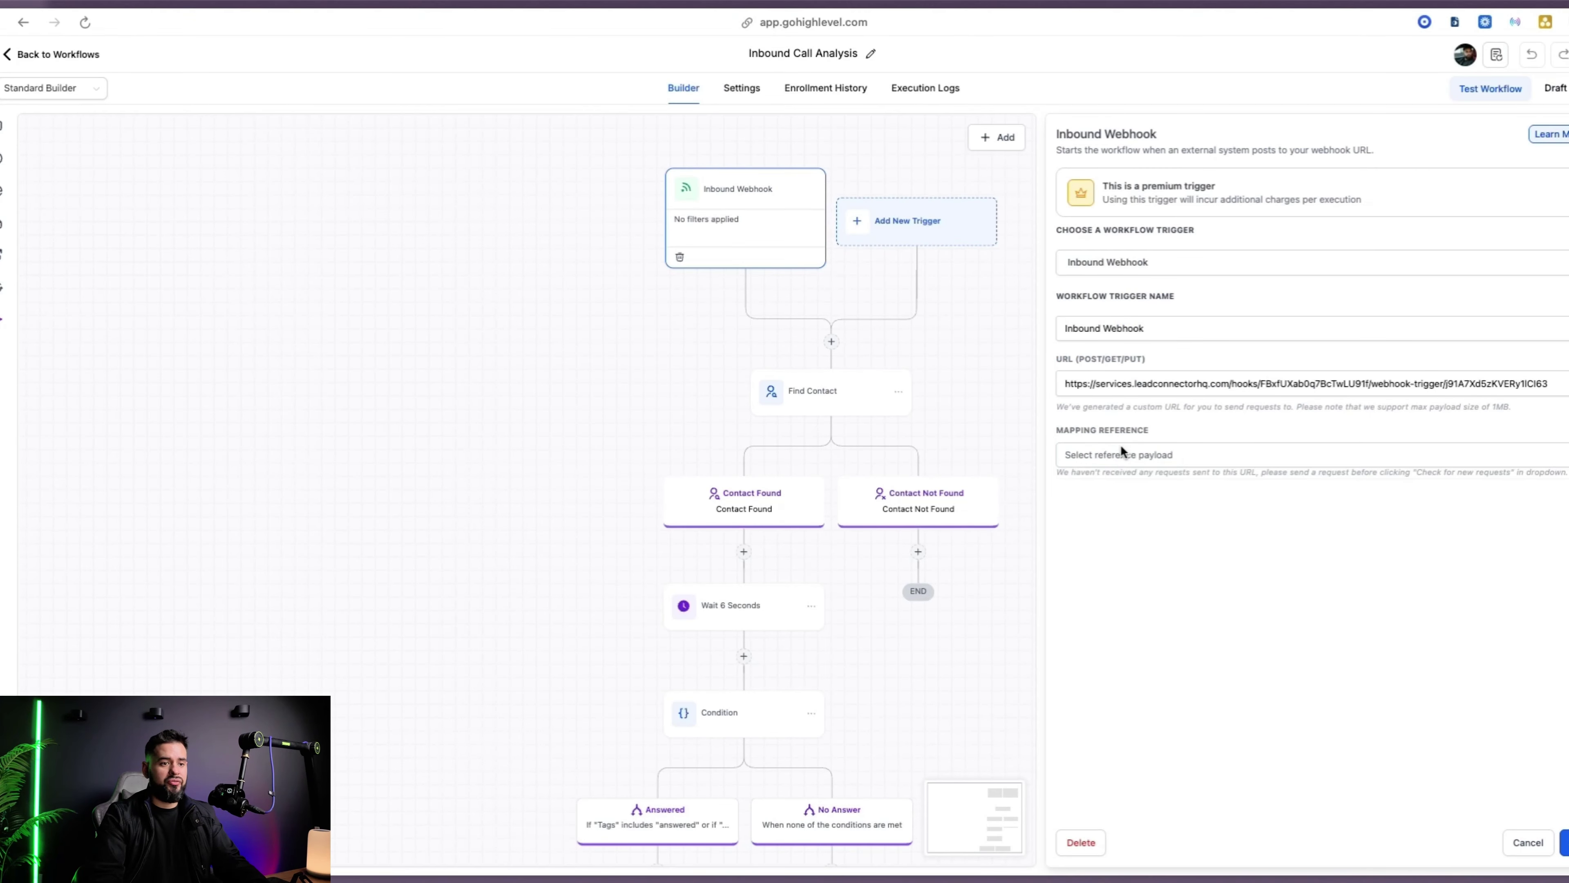
left_click(1206, 461)
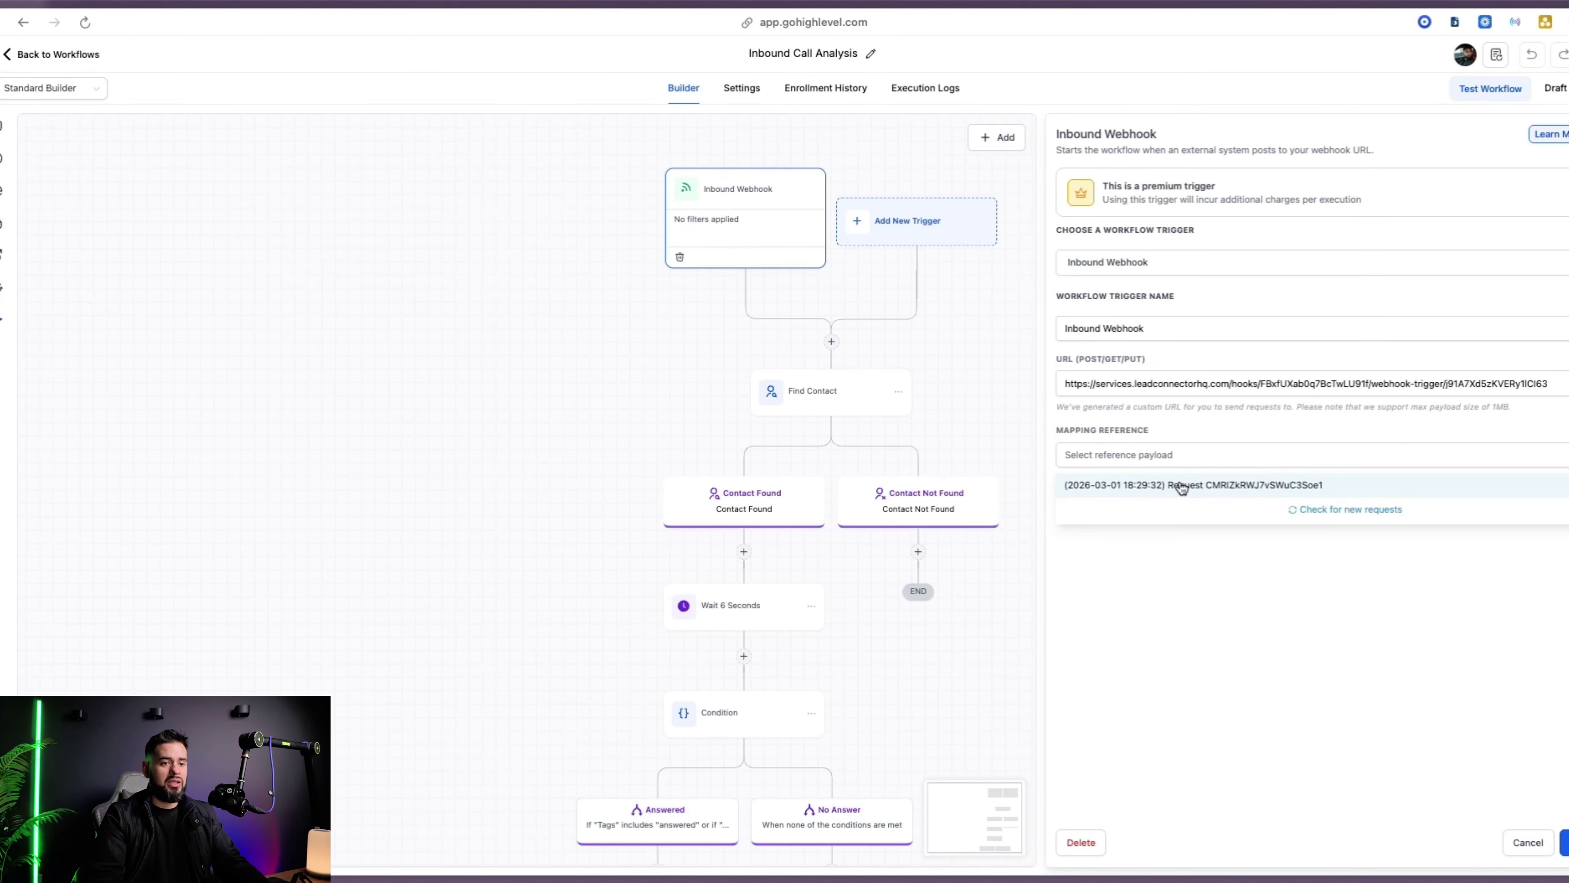
left_click(1263, 494)
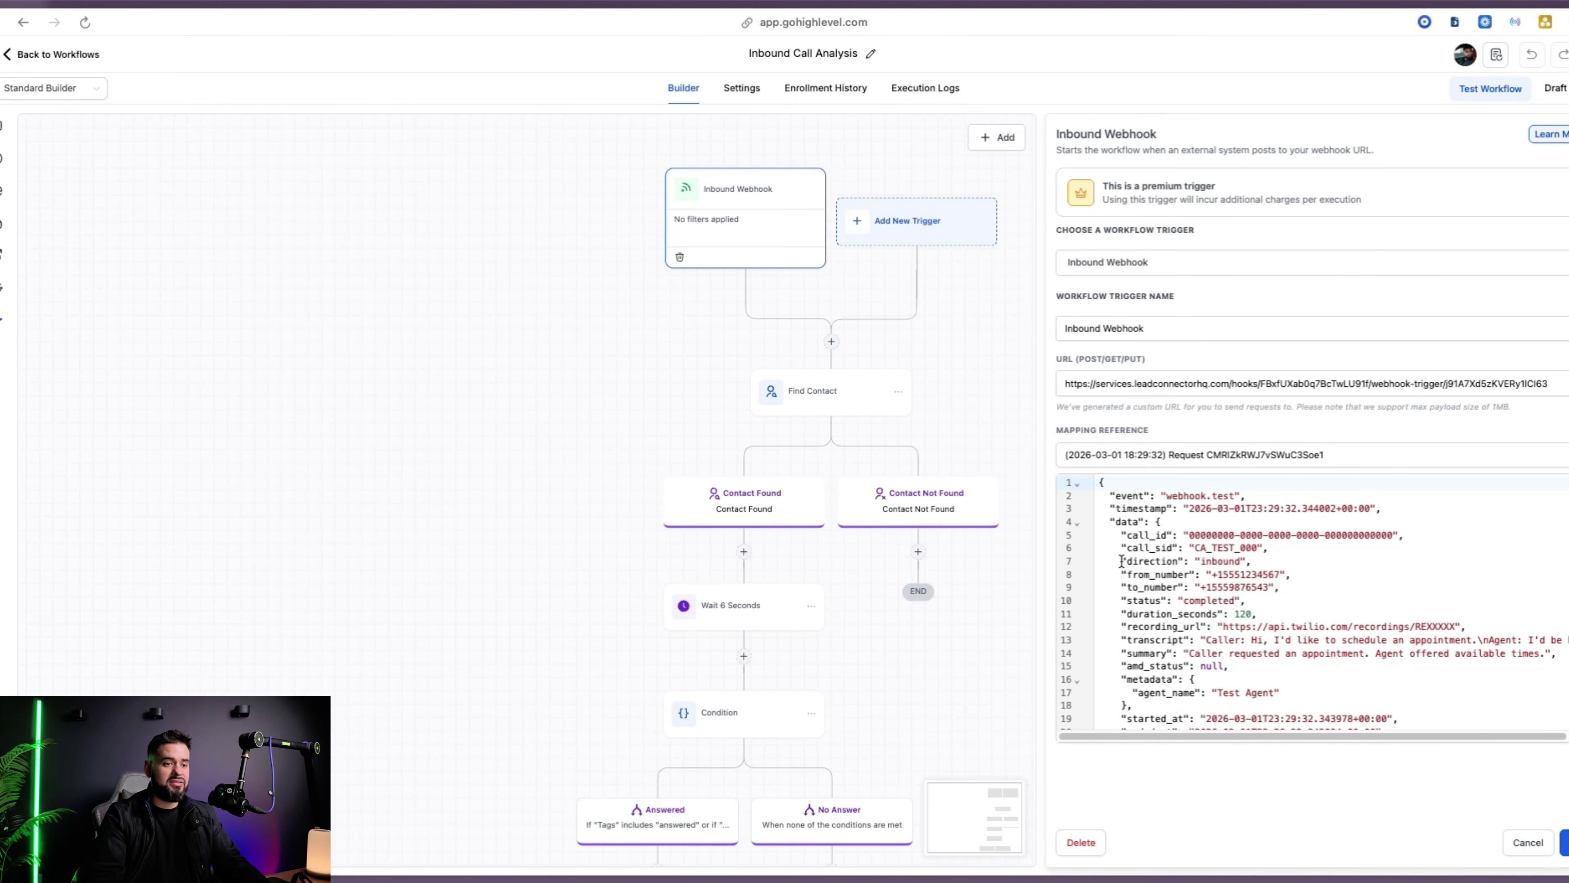
left_click_drag(1122, 561, 1277, 571)
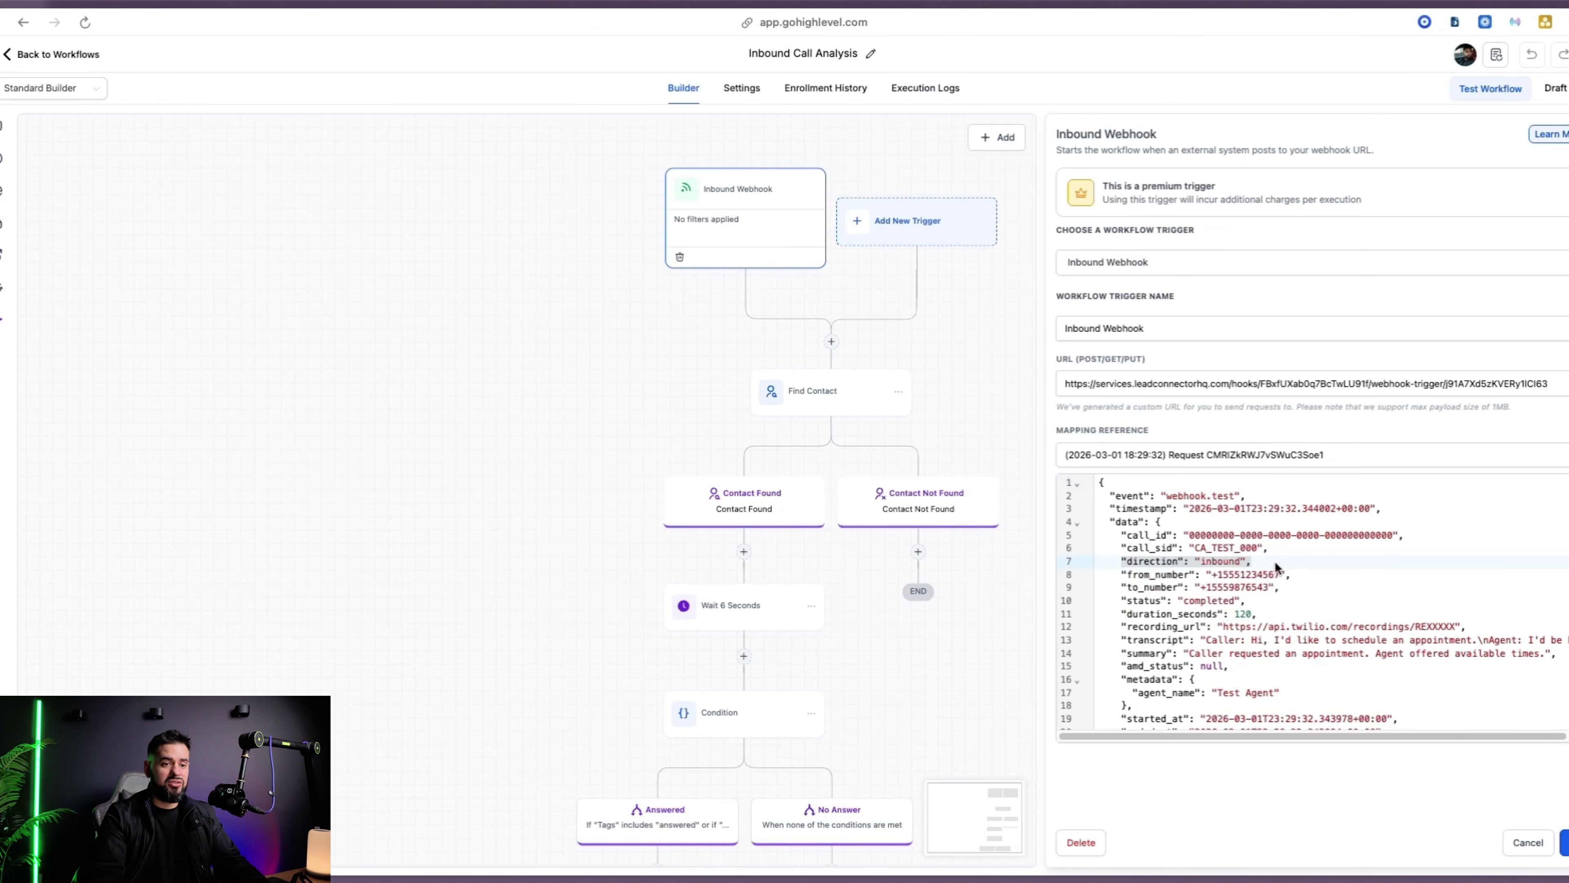
left_click(1121, 598)
scroll(1121, 599, "down", 1)
left_click_drag(1116, 579, 1307, 581)
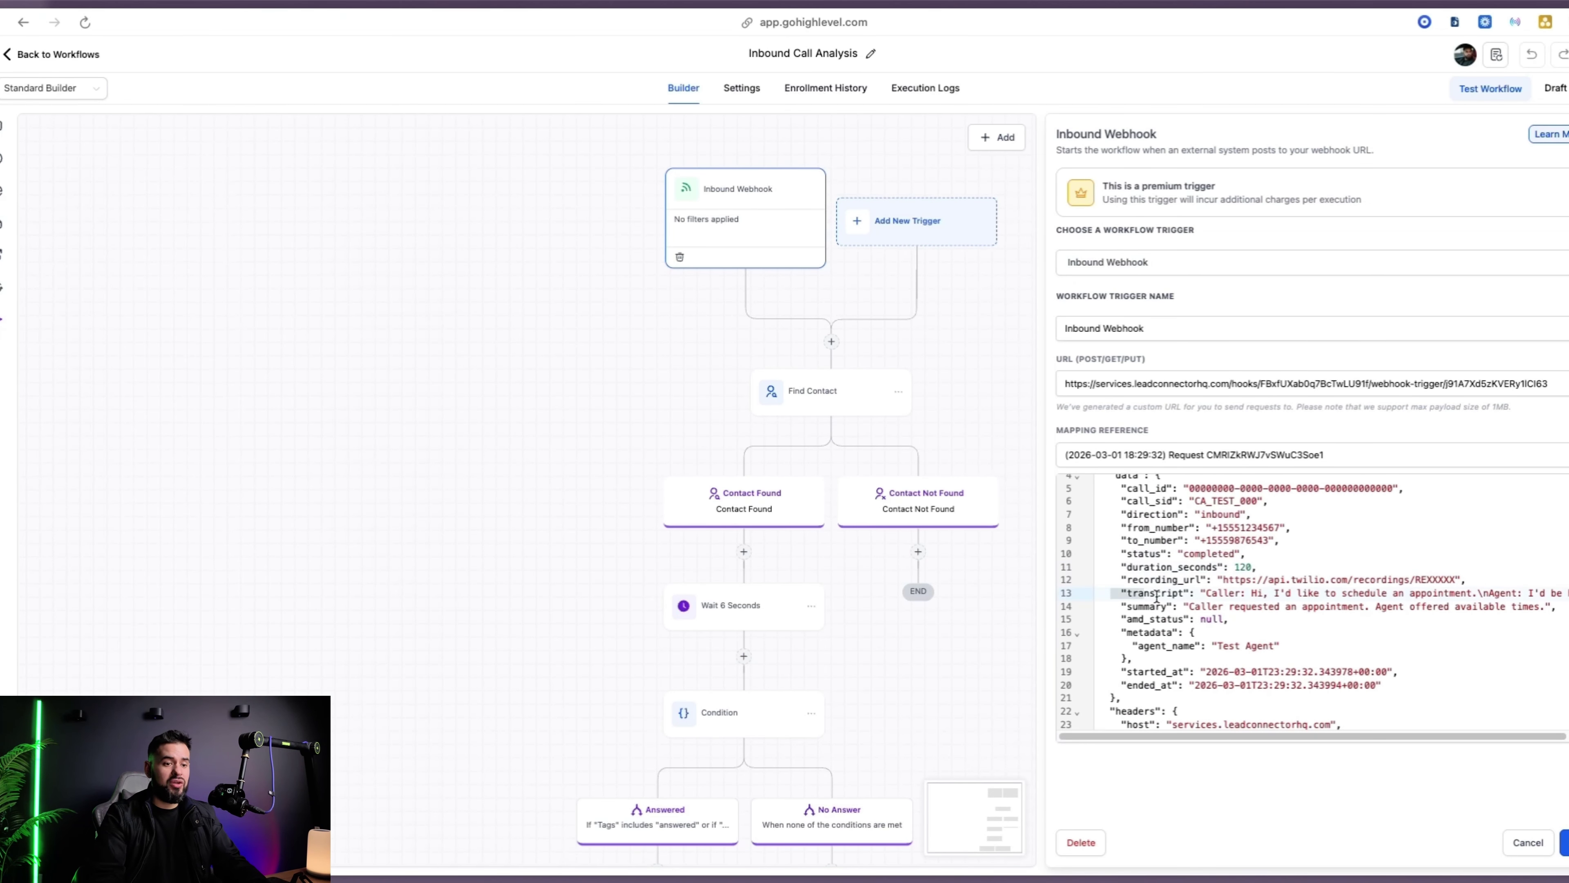
left_click(1226, 619)
scroll(1228, 621, "up", 1)
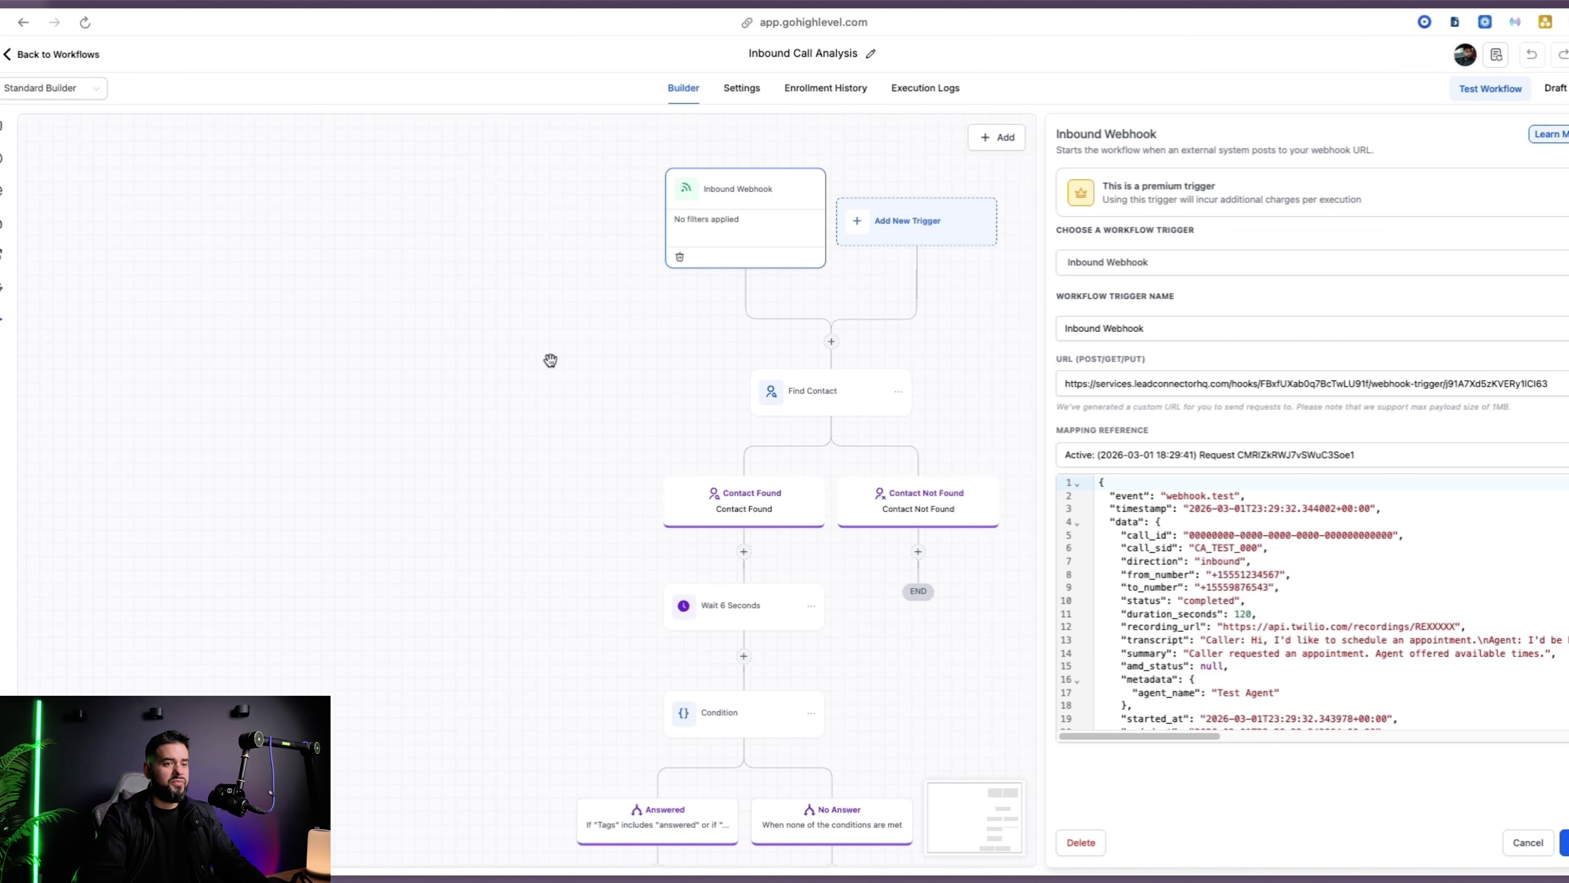
Make Find Contact match Contact ID against the webhook's data.metadata.caller_context value
left_click(850, 396)
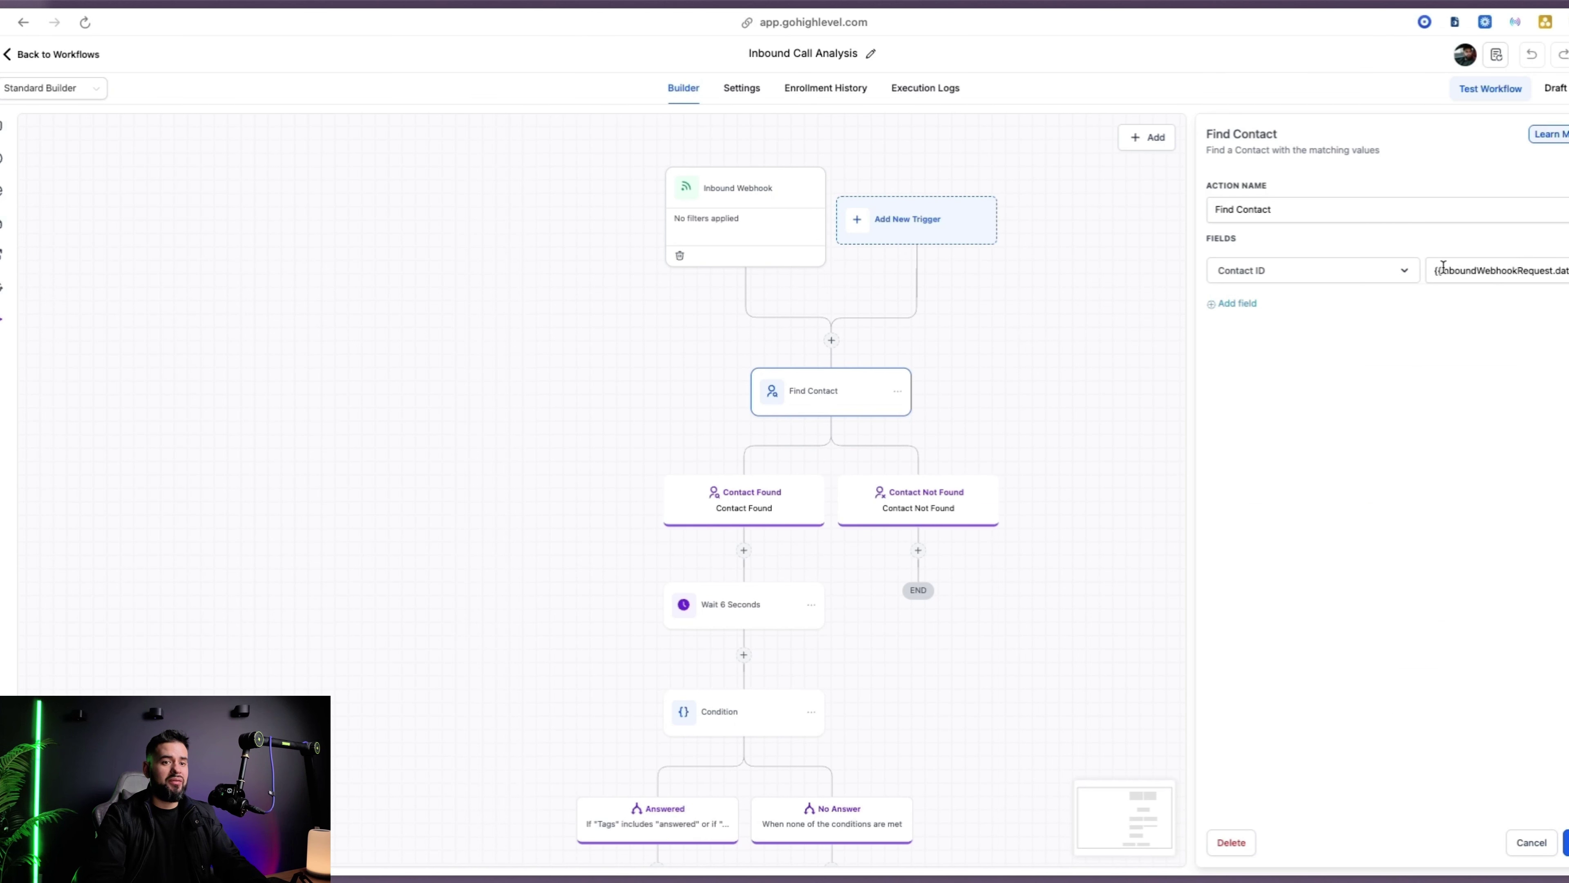
triple_click(1512, 273)
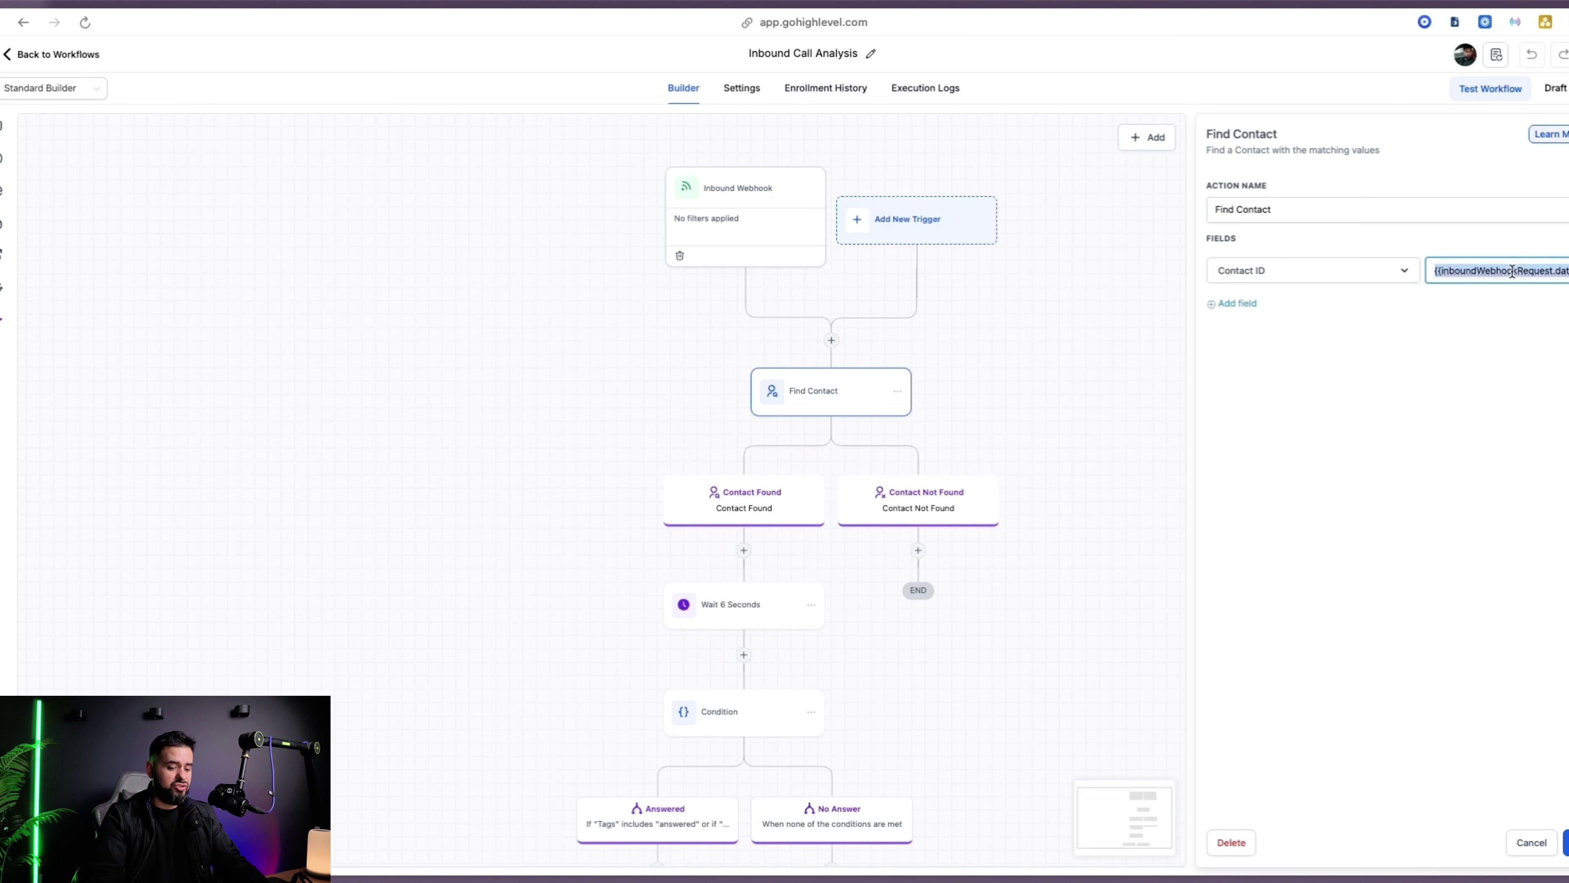
key("BackSpace")
key("super+v")
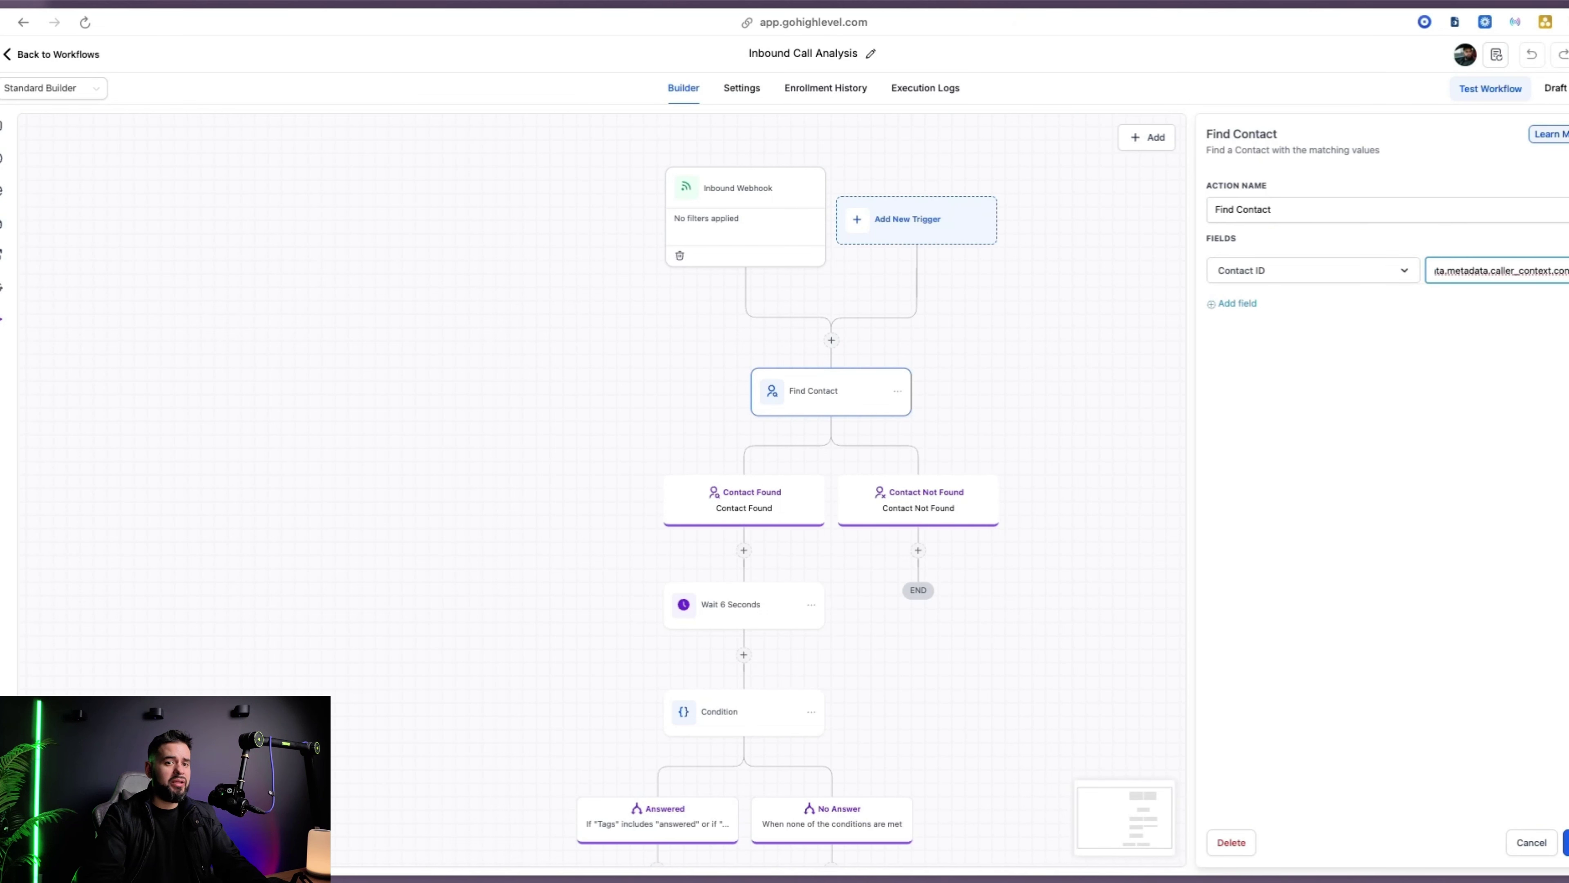
left_click(1496, 270)
left_click(1514, 324)
type("contct")
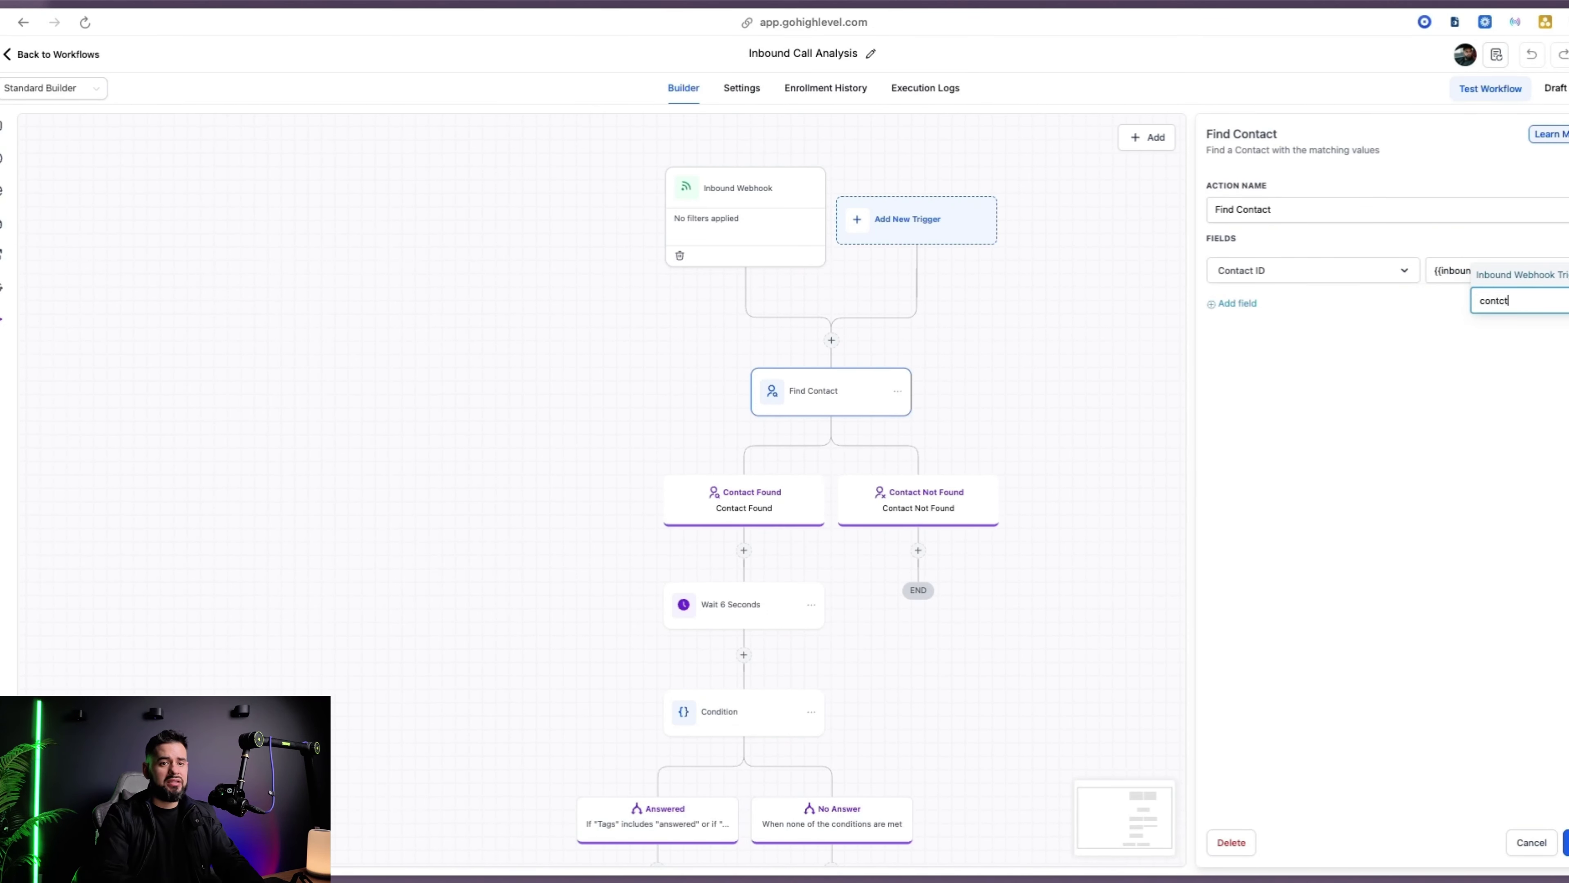
key("Escape")
key("super+a")
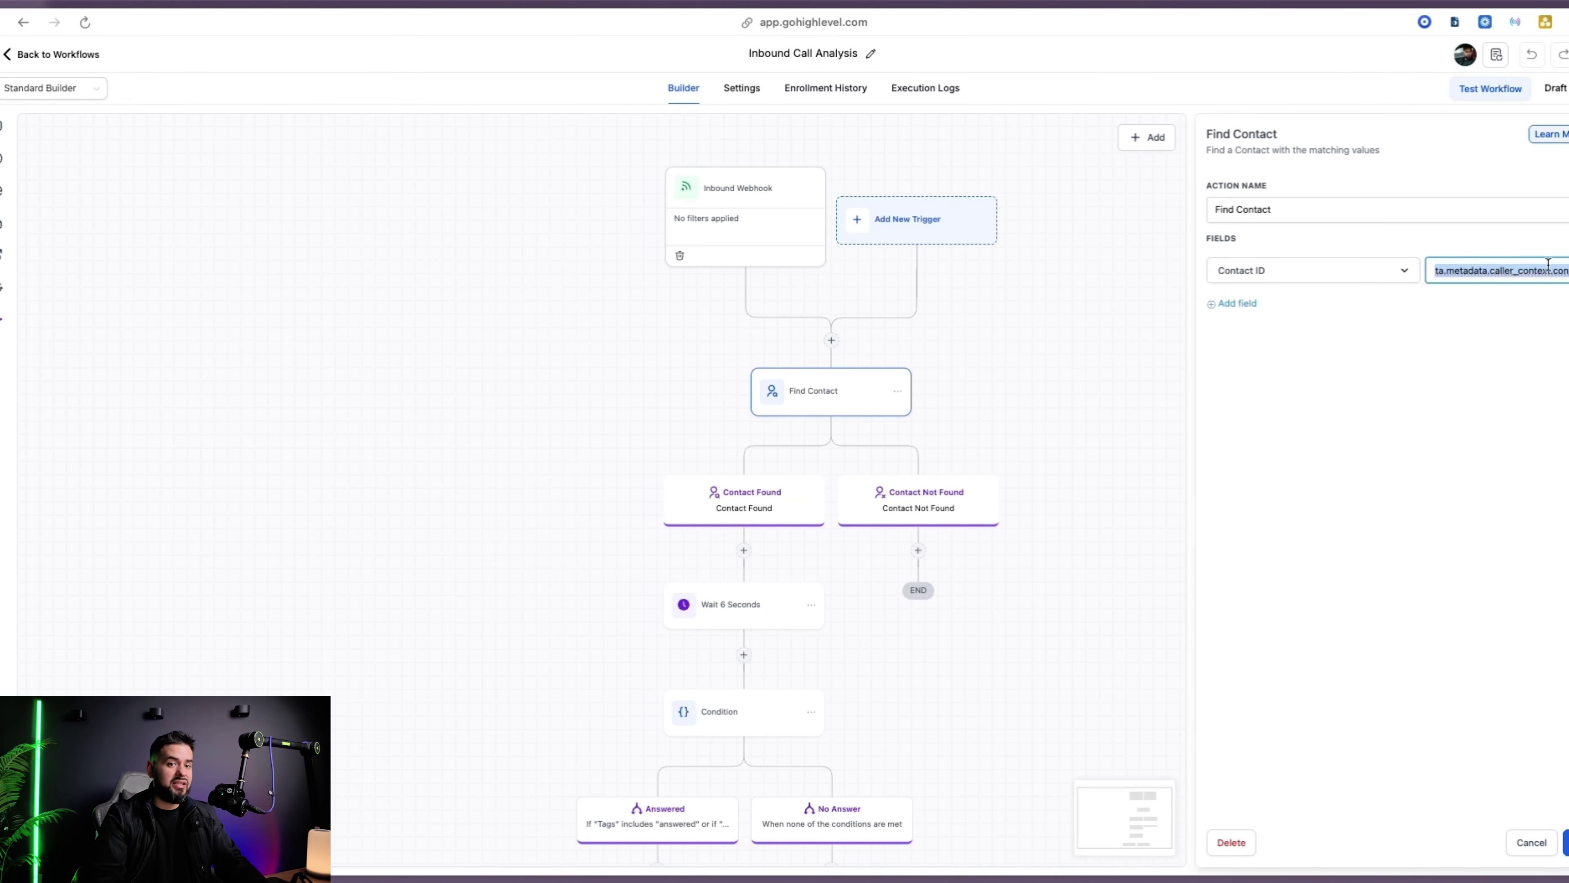
key("Escape")
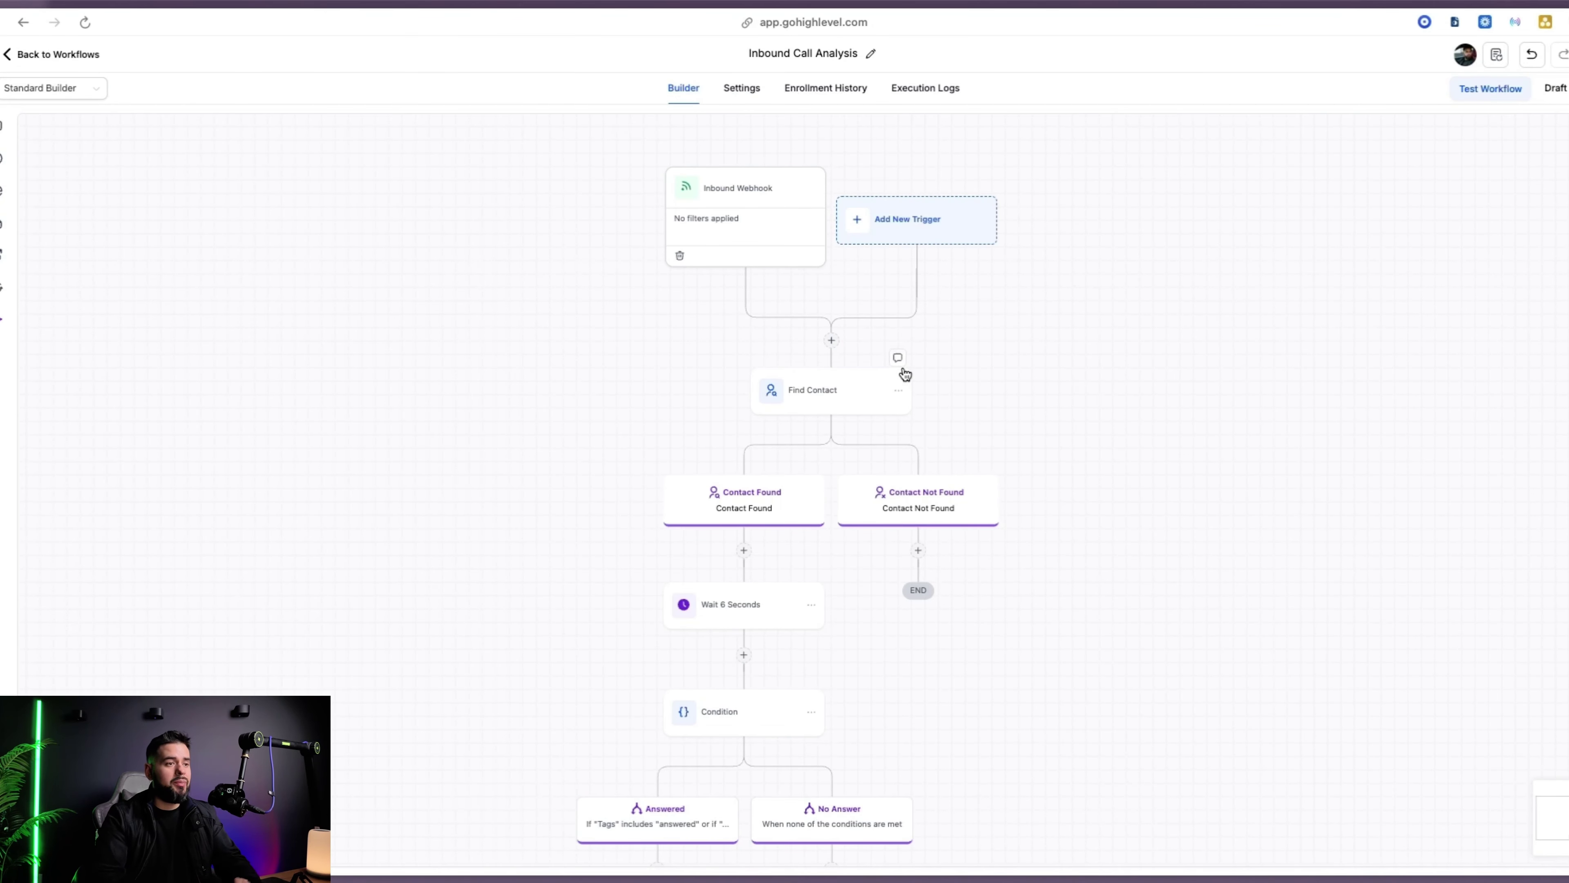
Review the #1 GPT Response | Contact prompt, then open the GPT Response SMS step
scroll(982, 403, "down", 2)
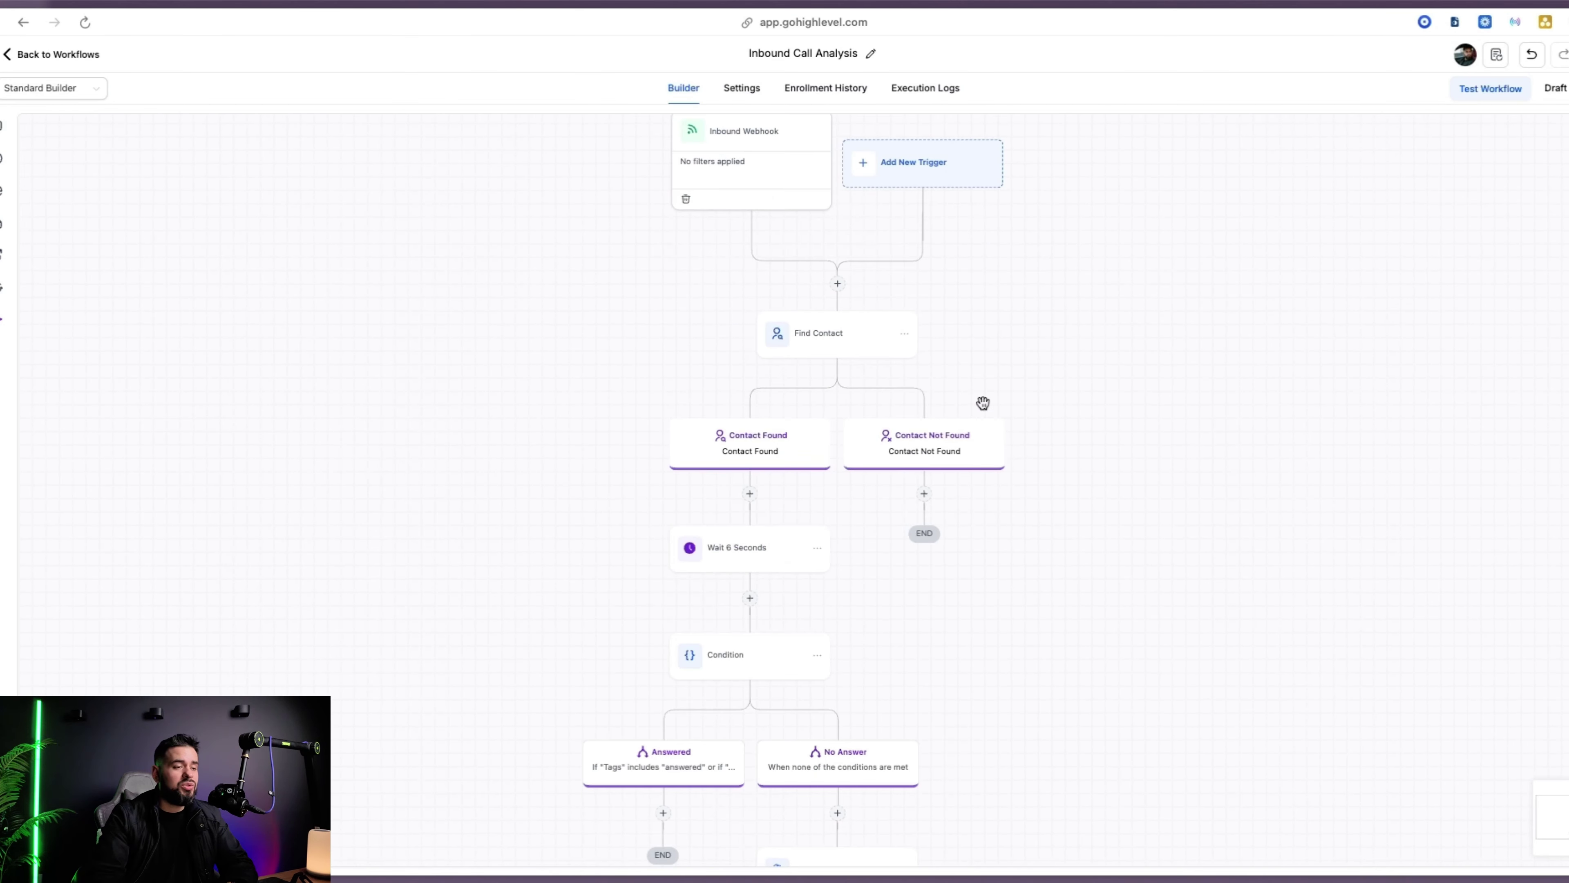
scroll(1044, 467, "down", 5)
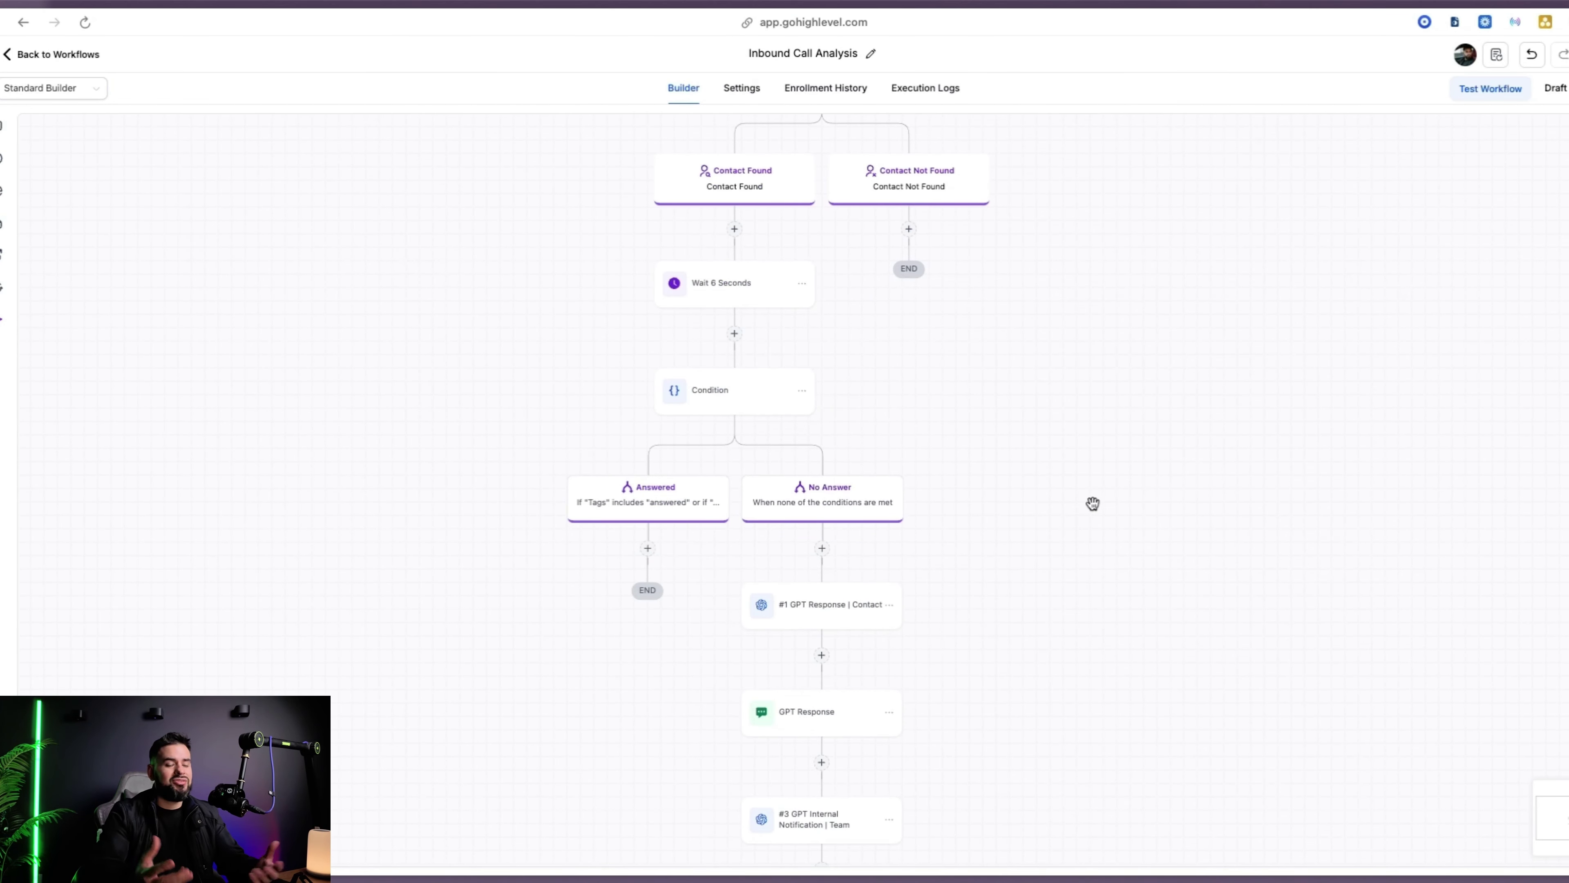
scroll(1034, 563, "down", 3)
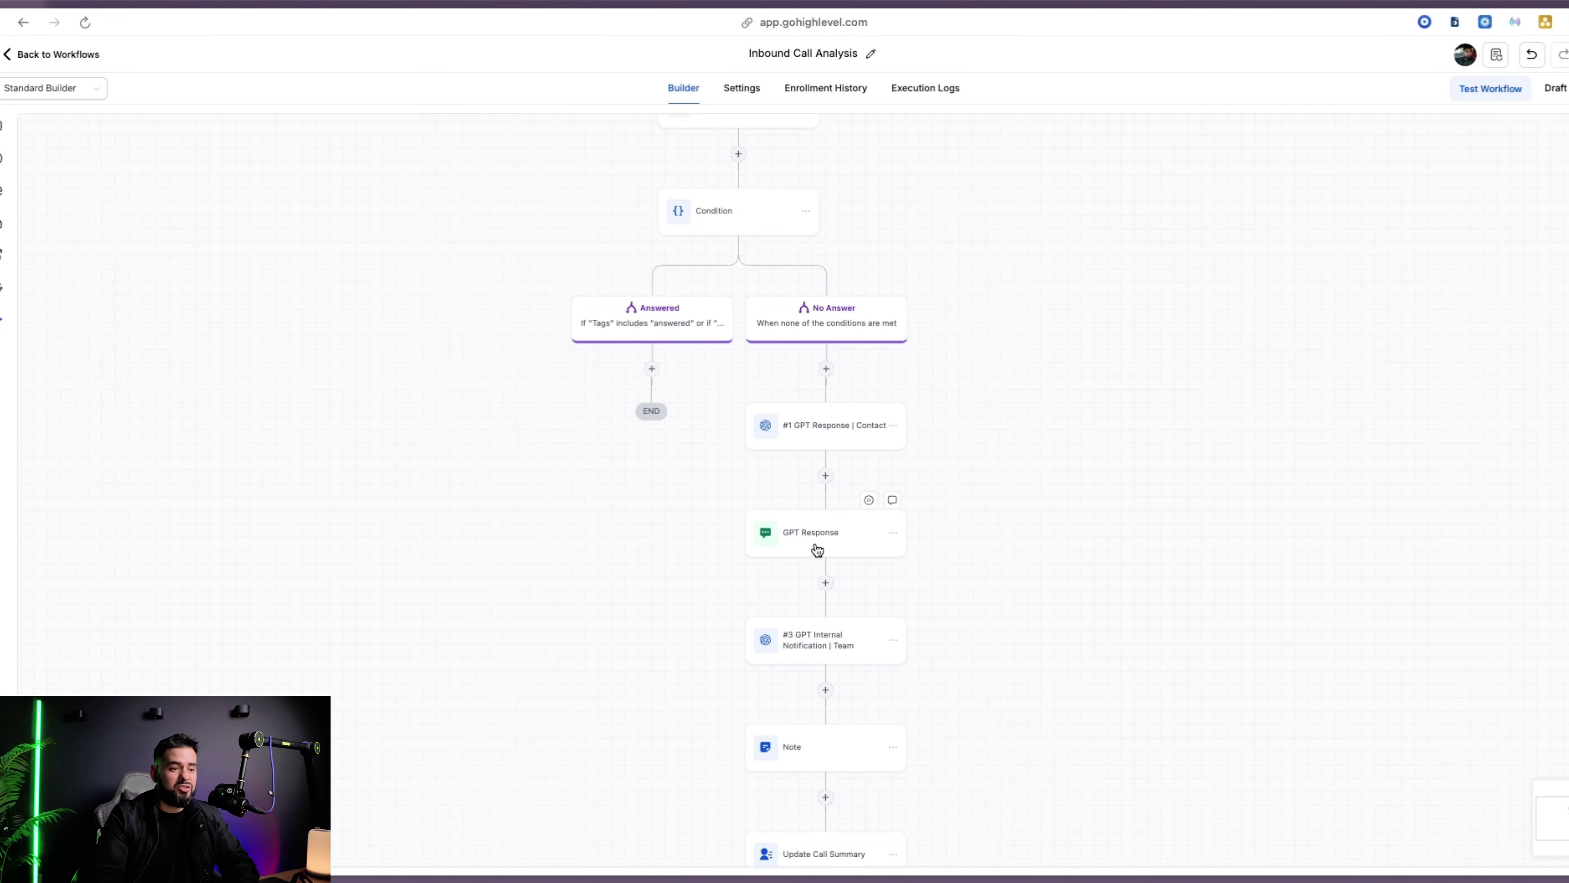
left_click(822, 442)
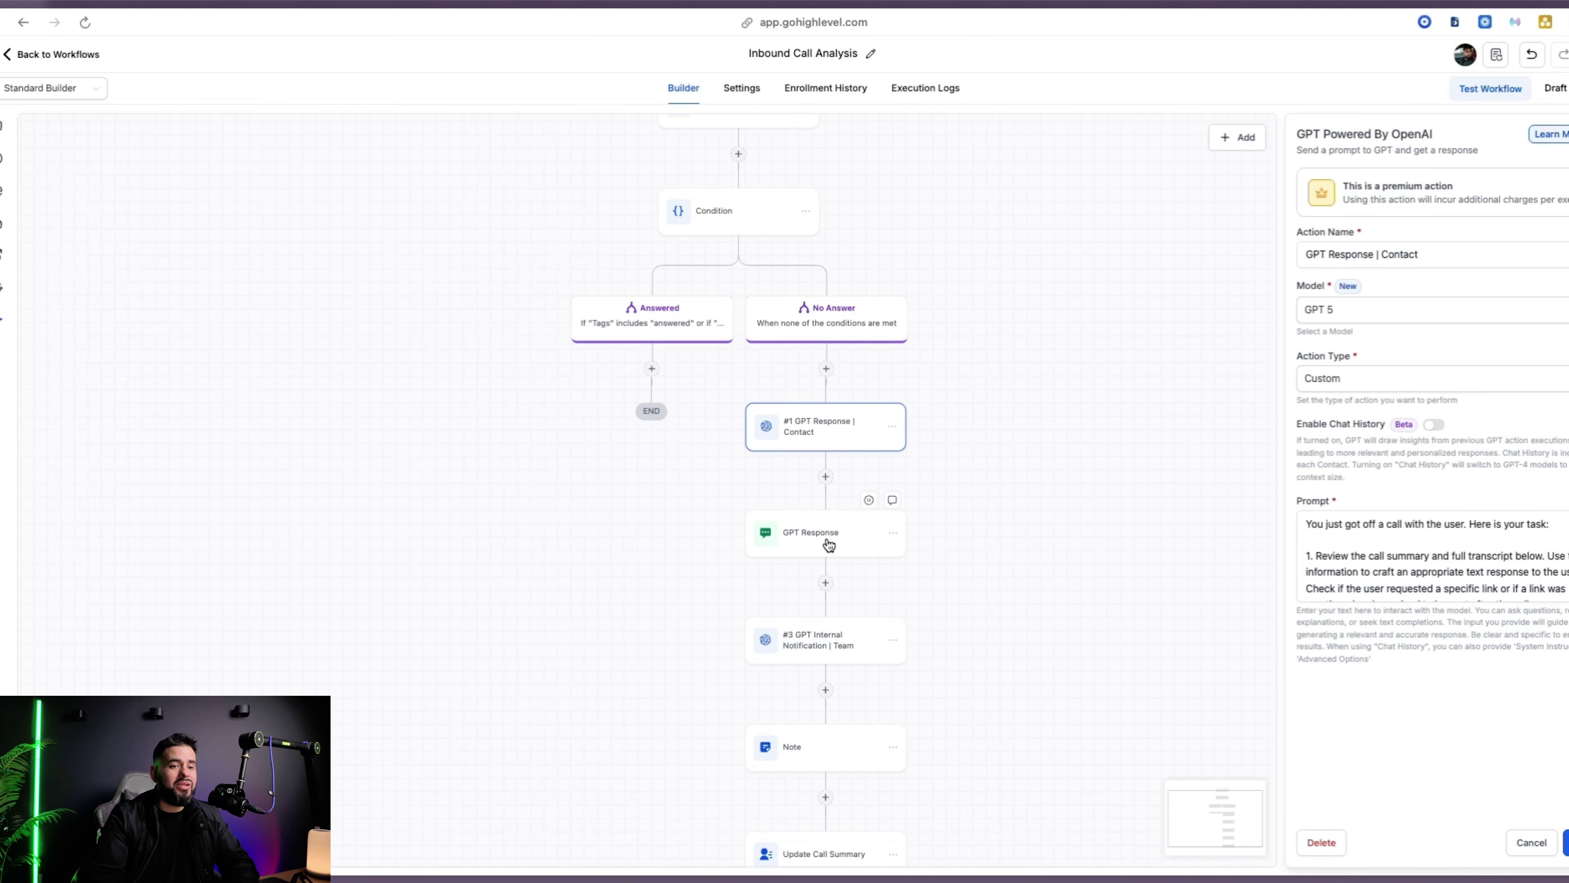
left_click(1370, 591)
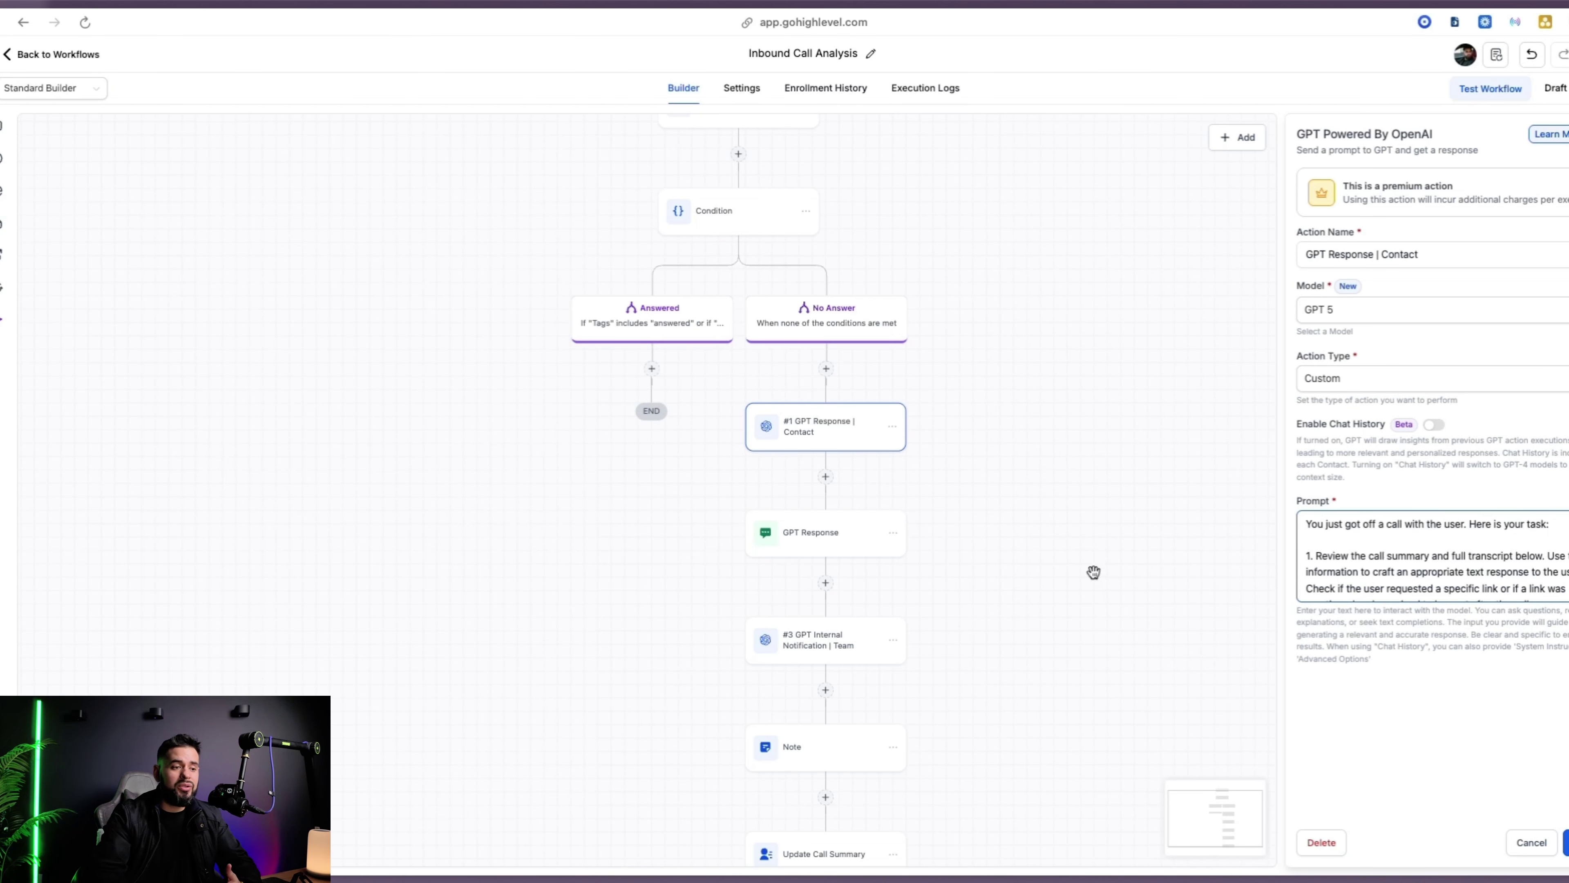
left_click(797, 542)
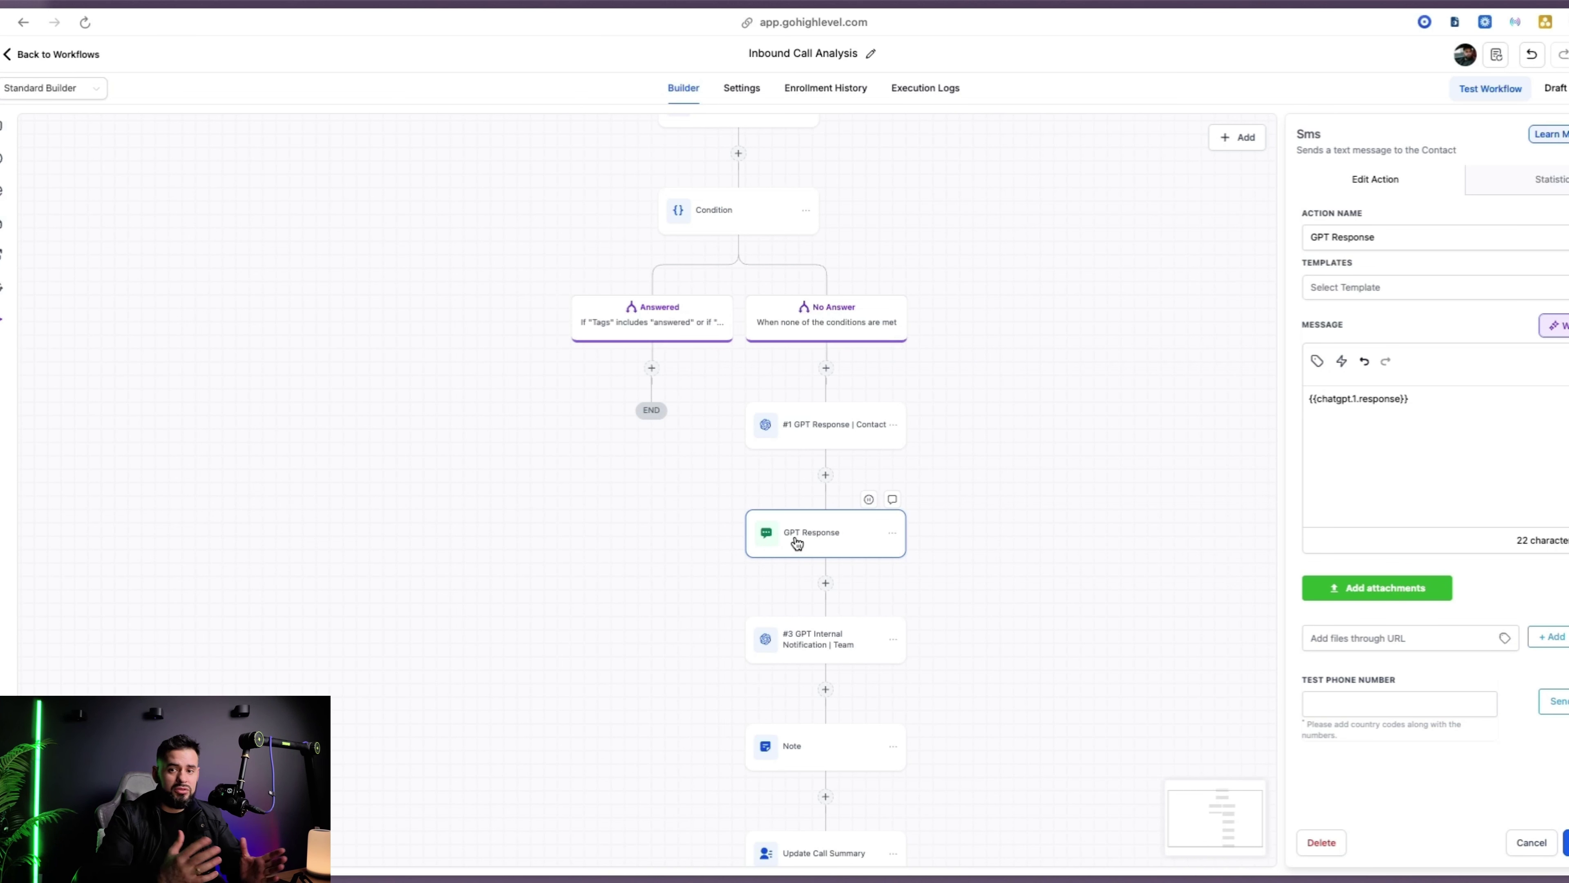
Inspect Update Call Summary's {{chatgpt.3.response}}, transcript and recording mappings, then cancel unchanged
scroll(995, 487, "down", 5)
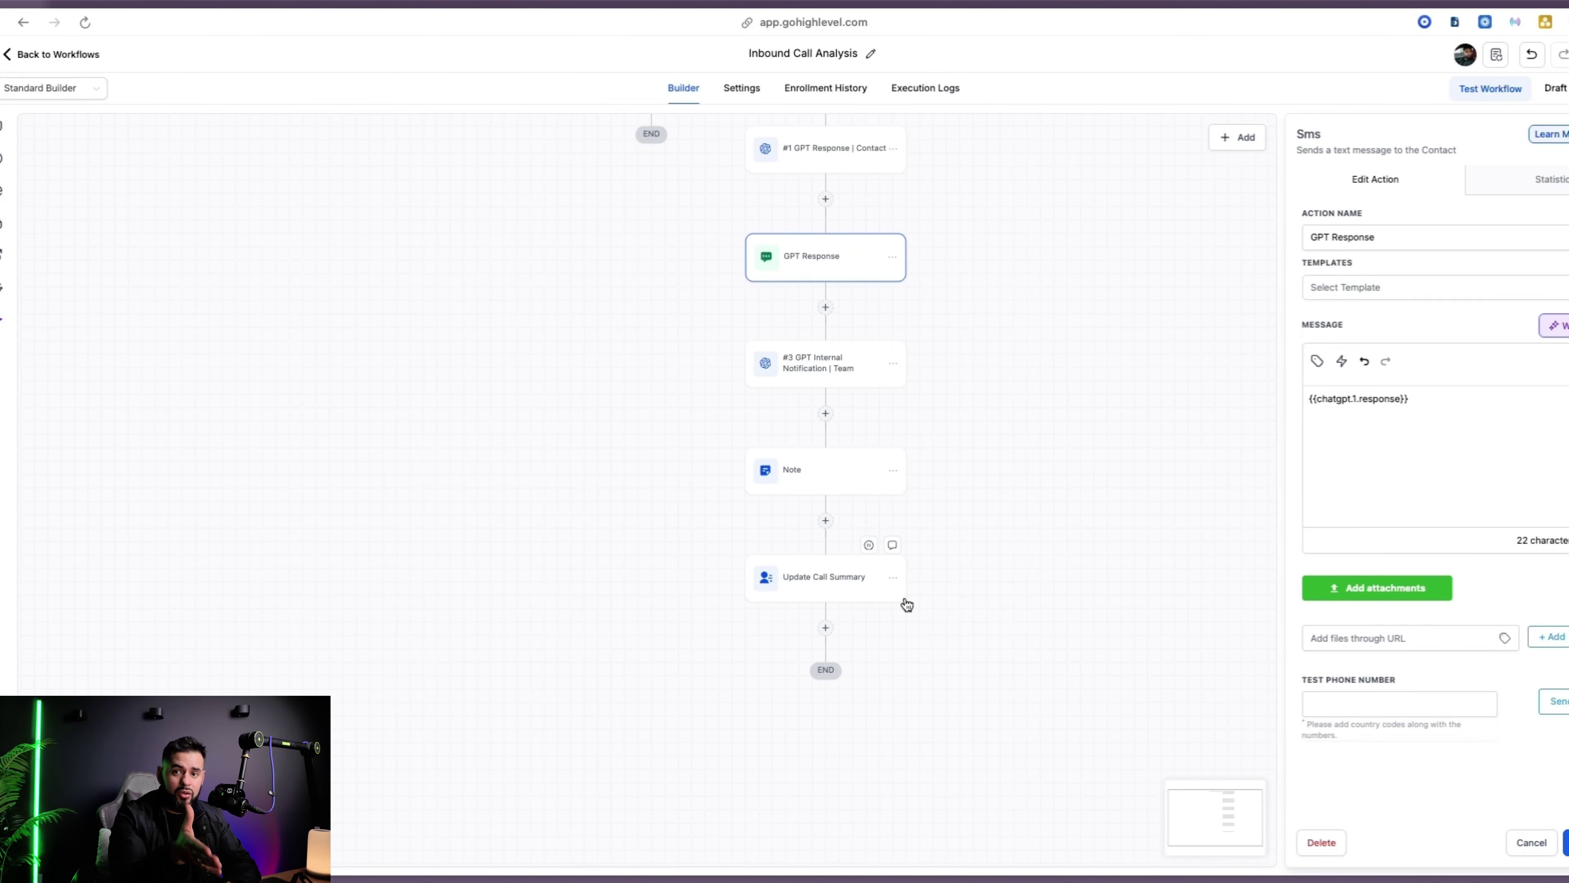
left_click(819, 575)
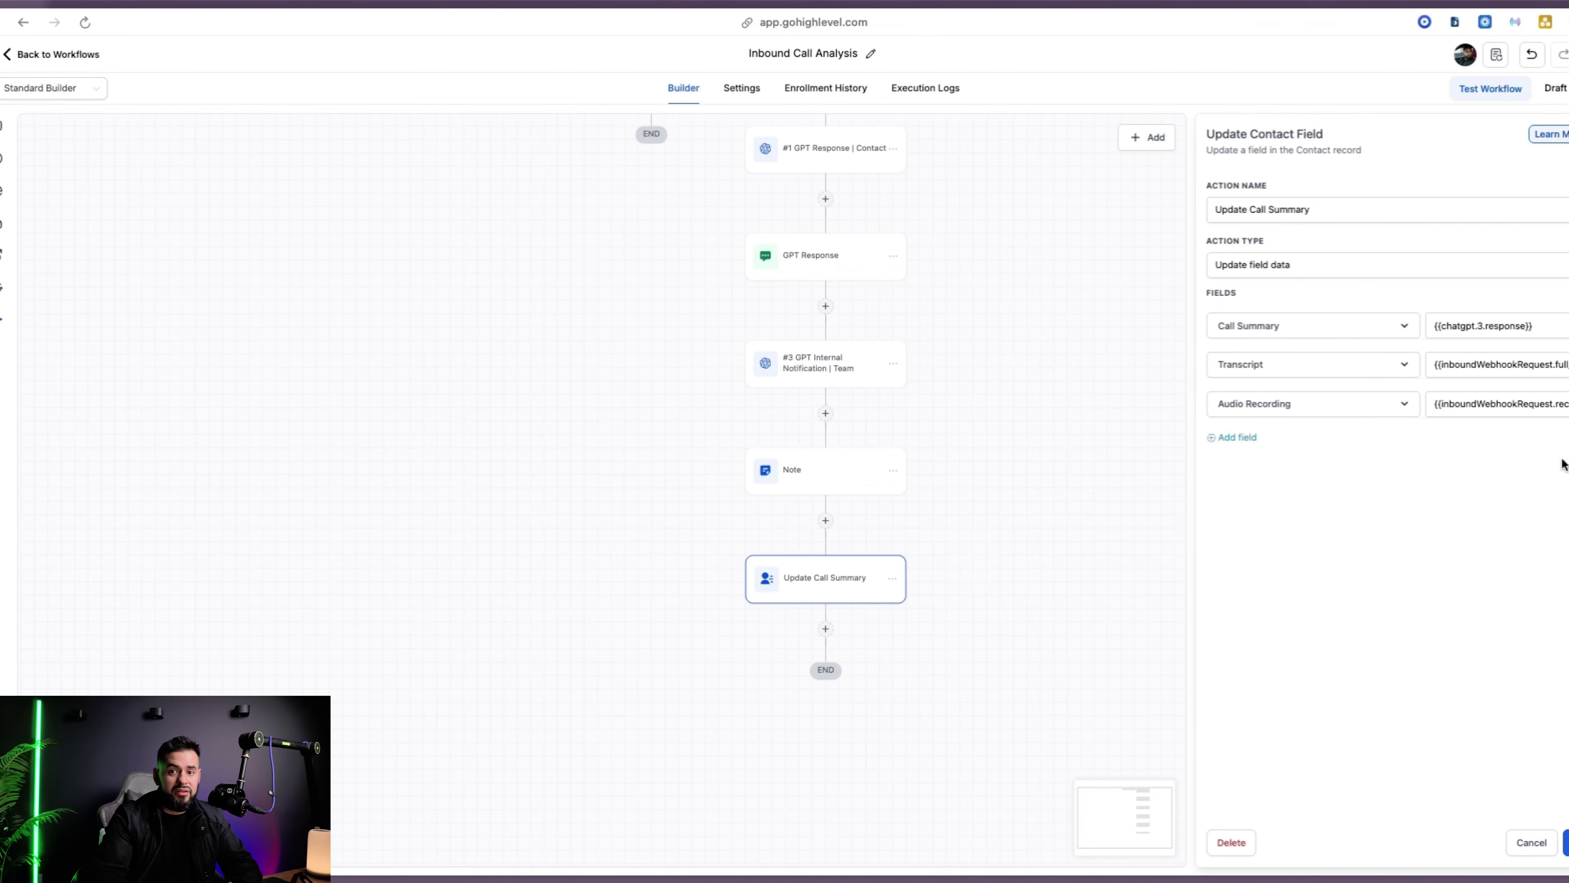
left_click(1532, 849)
scroll(1156, 567, "up", 15)
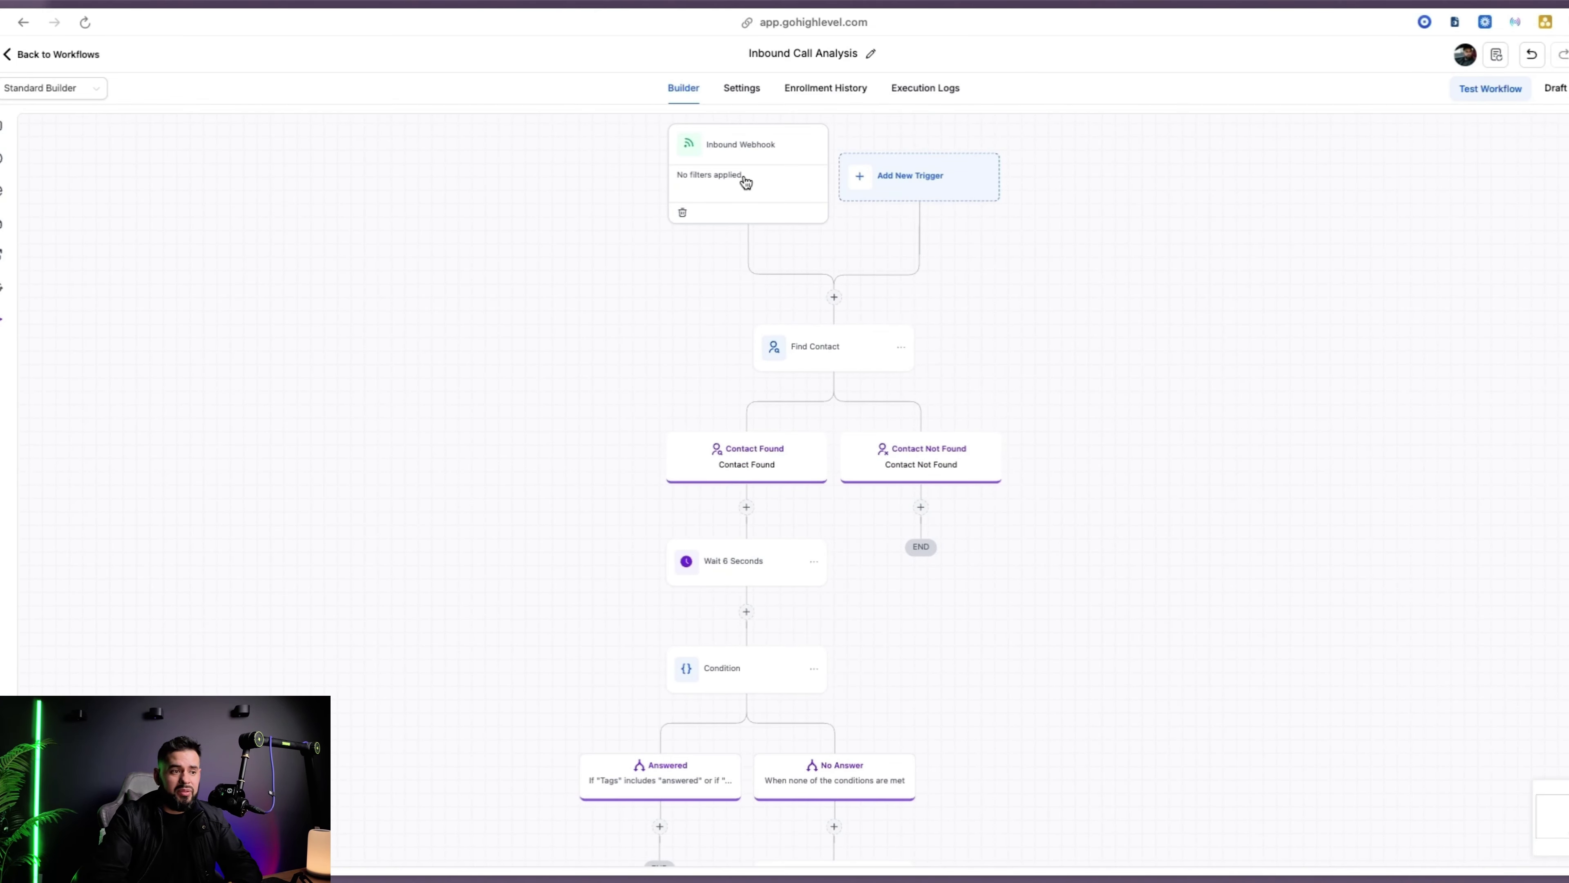
Switch to the LeadLock tab and show the Agents page listing its five active AI voice agents
scroll(1153, 396, "down", 5)
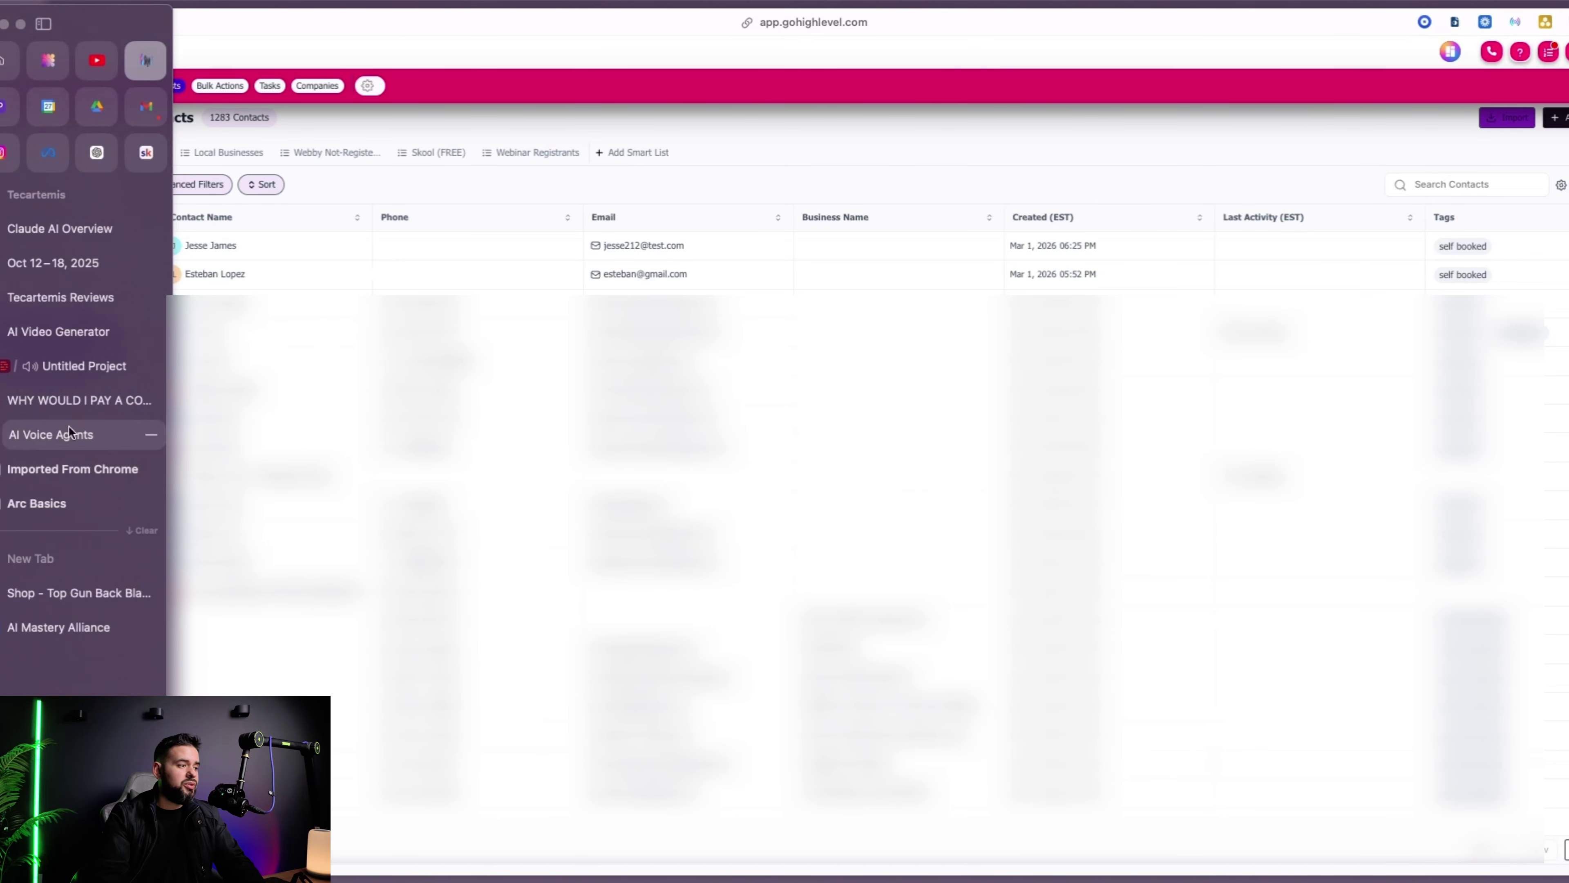
left_click(69, 426)
left_click(34, 219)
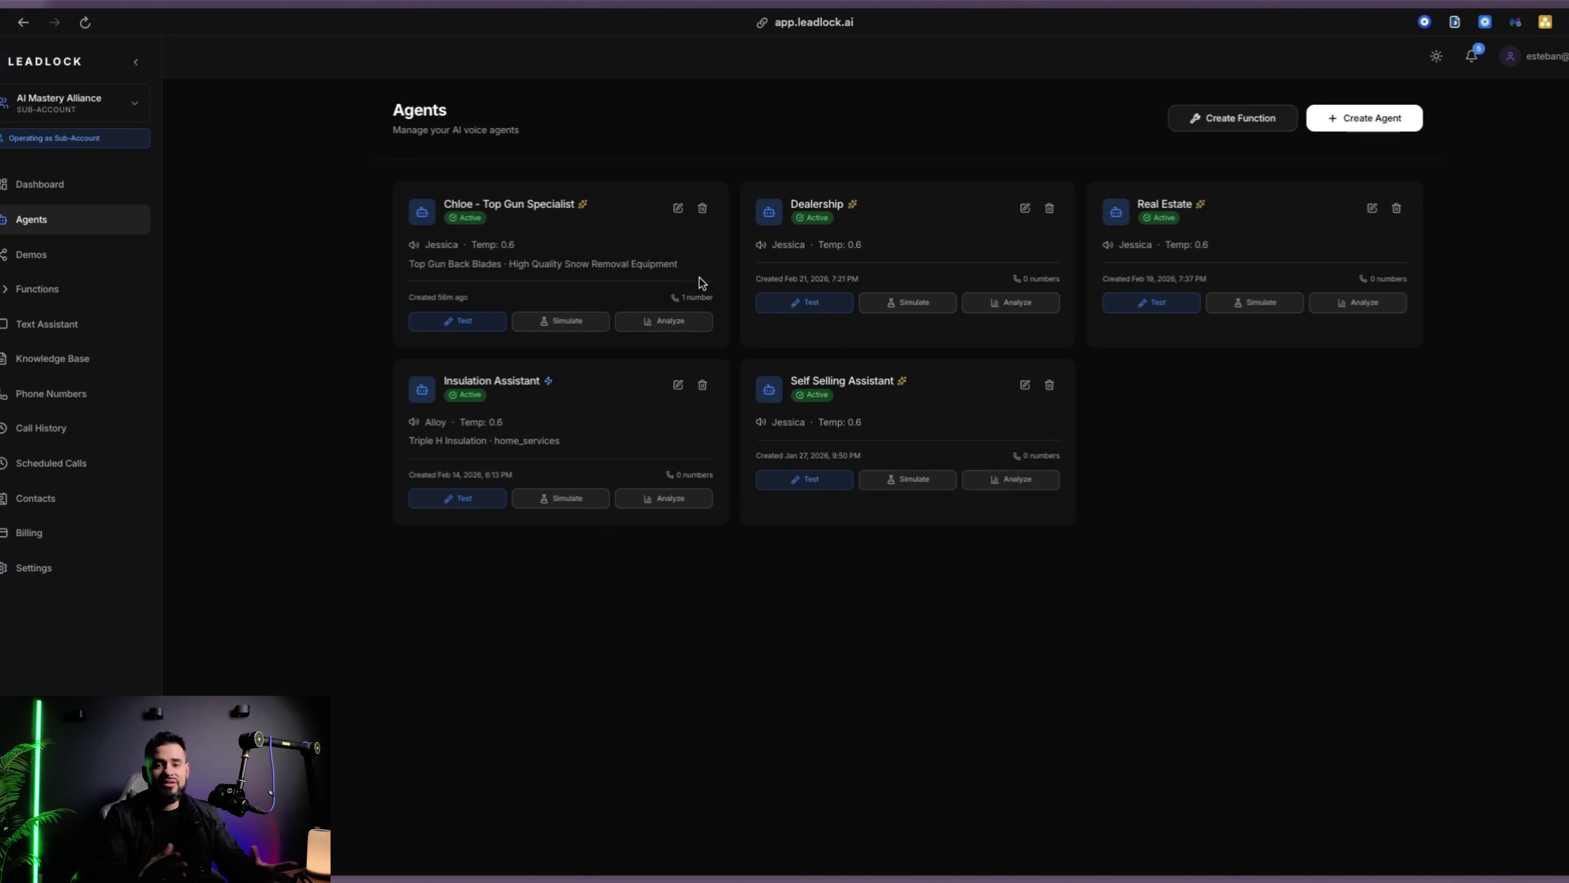